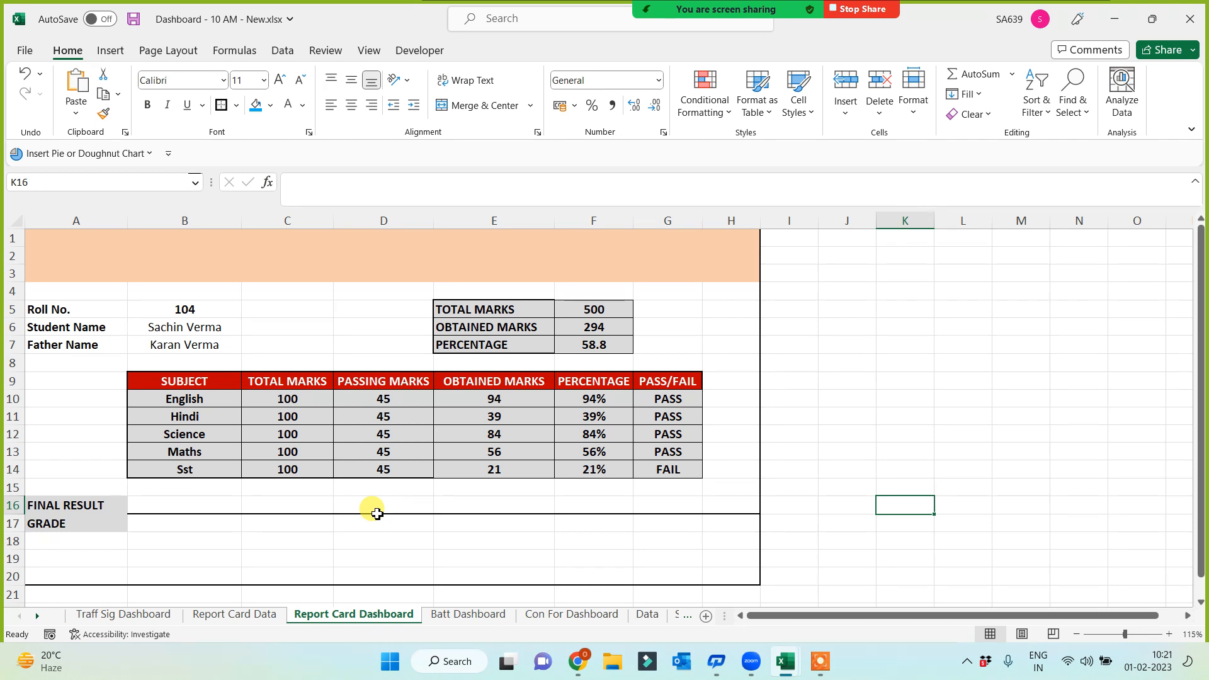
Review the Report Card Data sheet's columns A–K and IMAGE photos, and select roll numbers 102 and 103
{"action": "left_click", "coordinate": [236, 614]}
{"action": "left_click", "coordinate": [117, 222]}
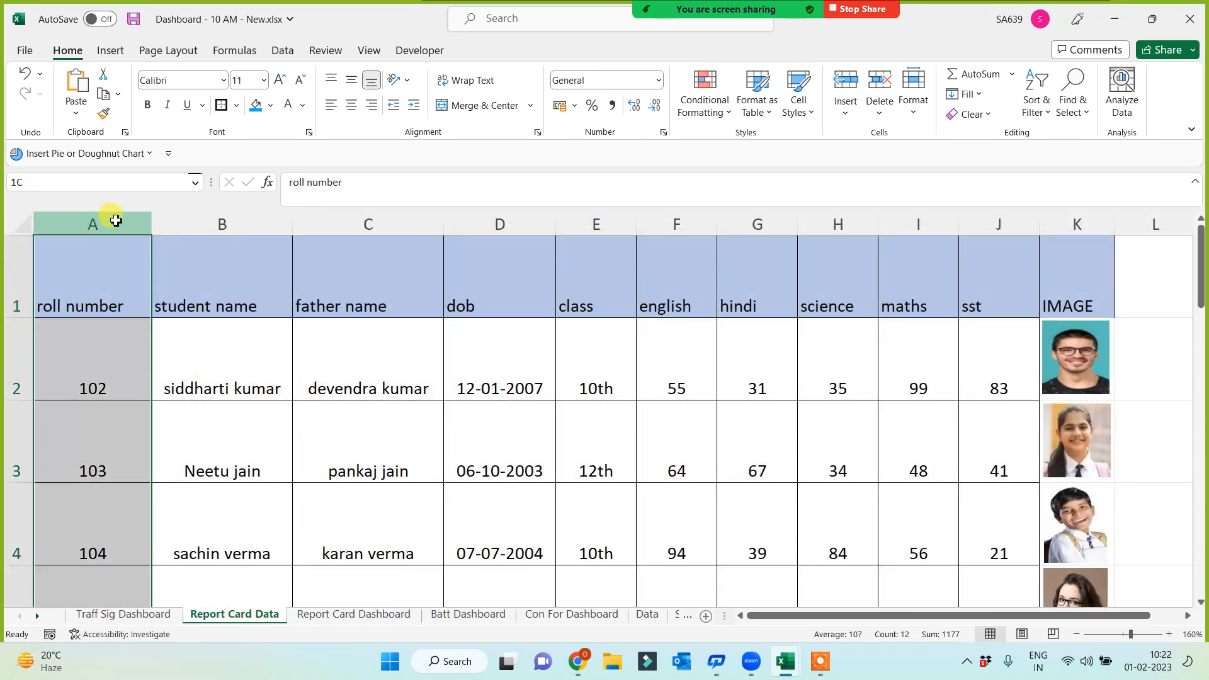
{"action": "left_click_drag", "start_coordinate": [157, 219], "coordinate": [1061, 237]}
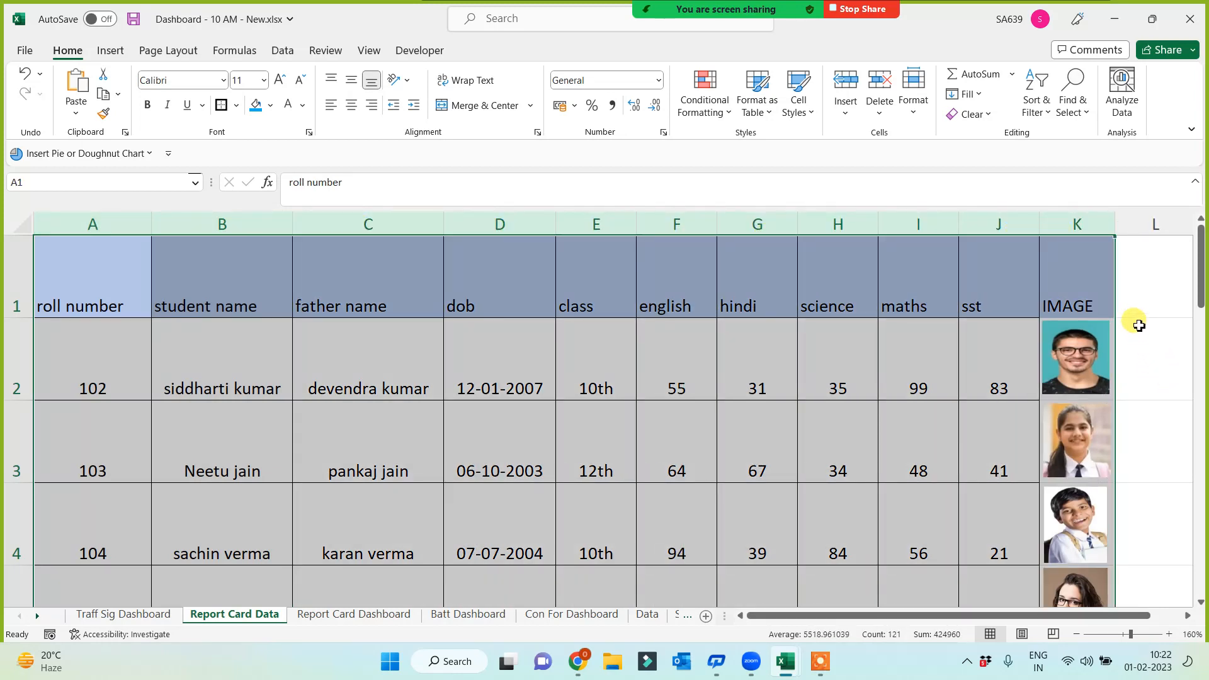
{"action": "left_click", "coordinate": [1092, 226]}
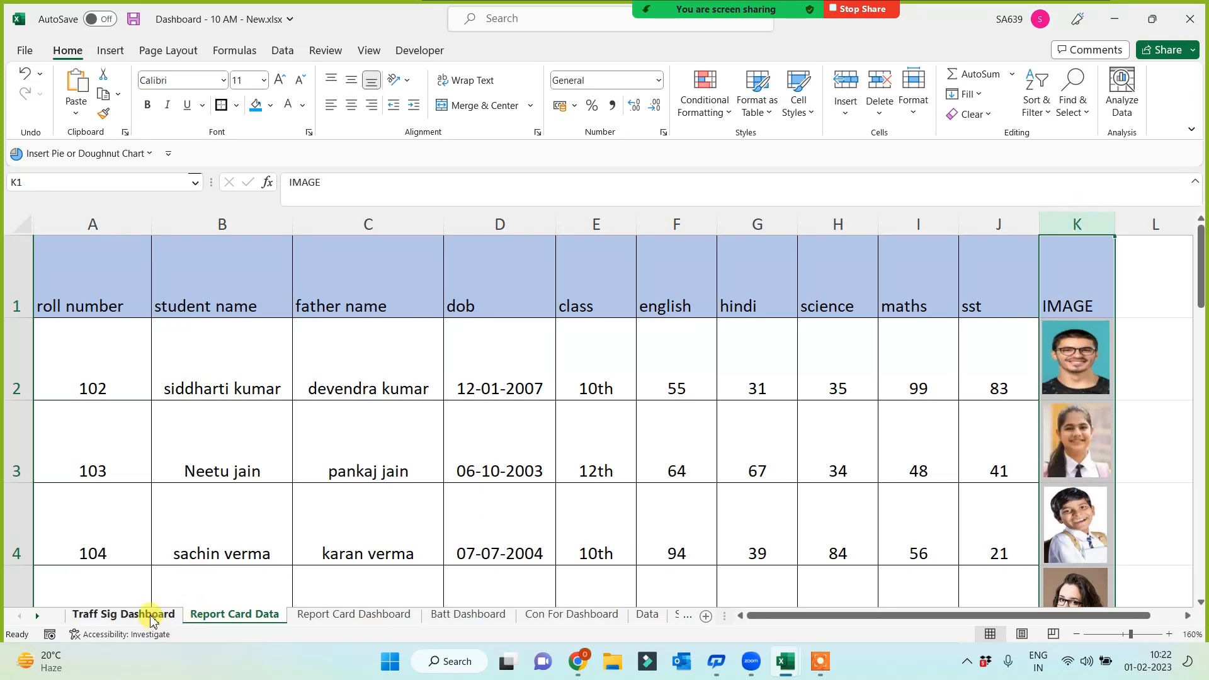
{"action": "left_click", "coordinate": [81, 385]}
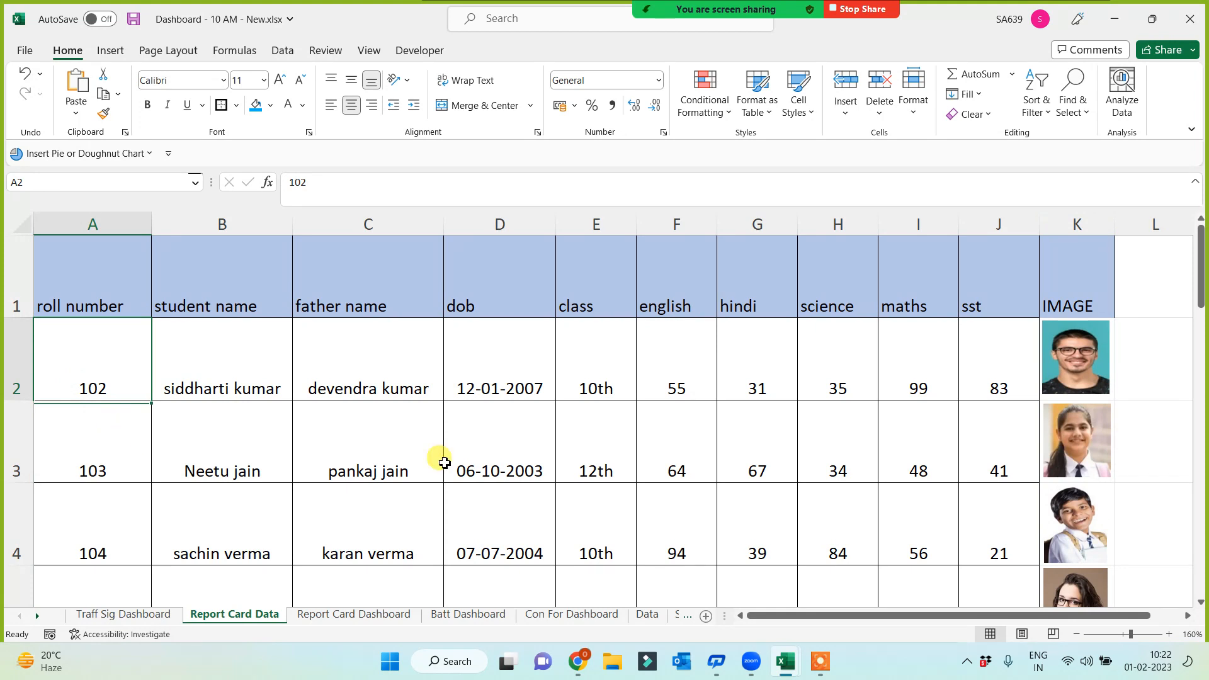
{"action": "left_click", "coordinate": [85, 469]}
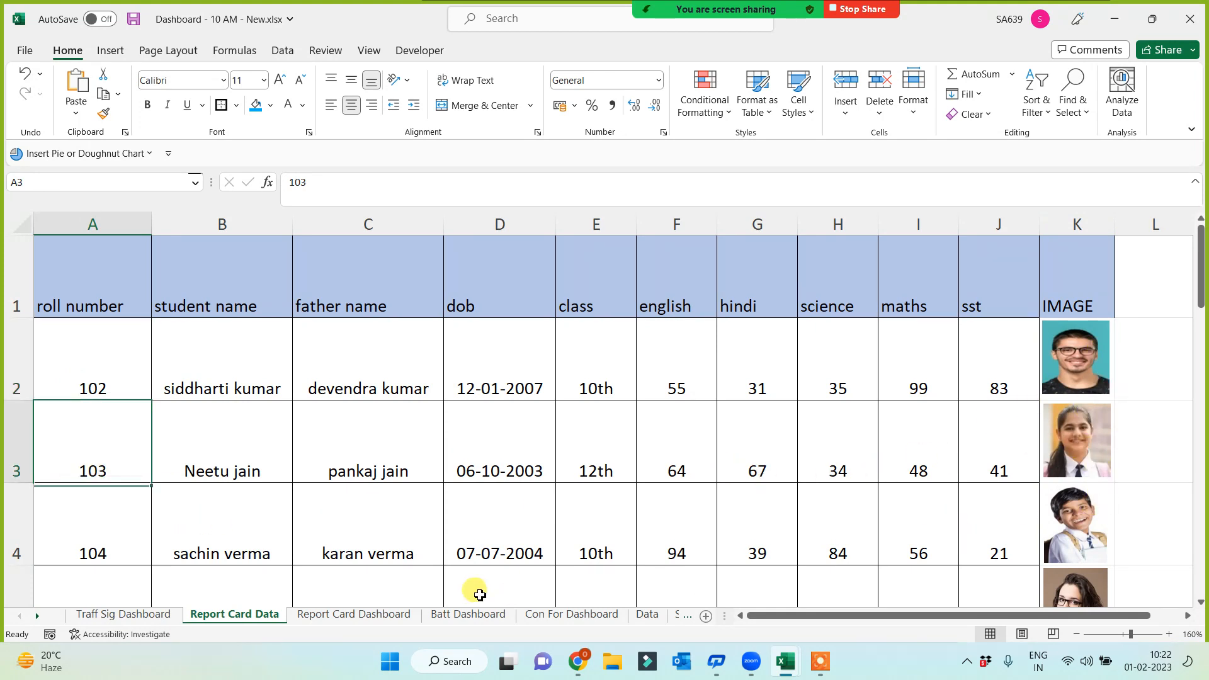
{"action": "left_click", "coordinate": [343, 618]}
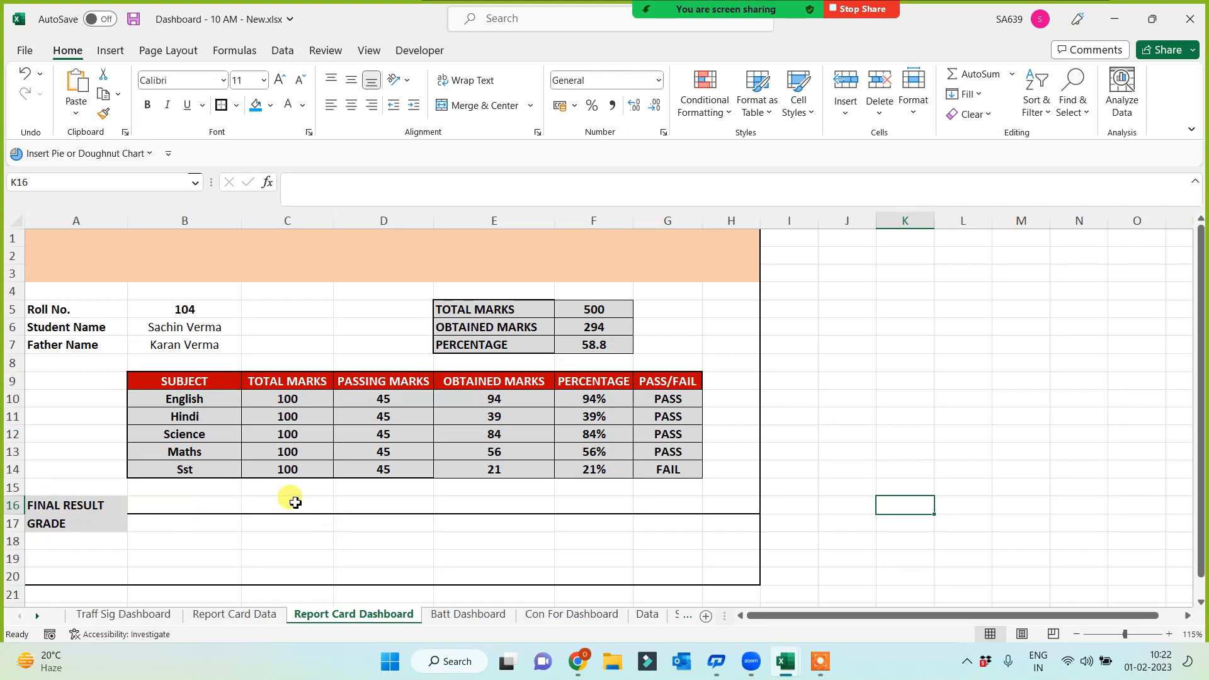
Make row 2 of the merged A1:H3 title band taller and fill it with the recent green
{"action": "left_click", "coordinate": [152, 277]}
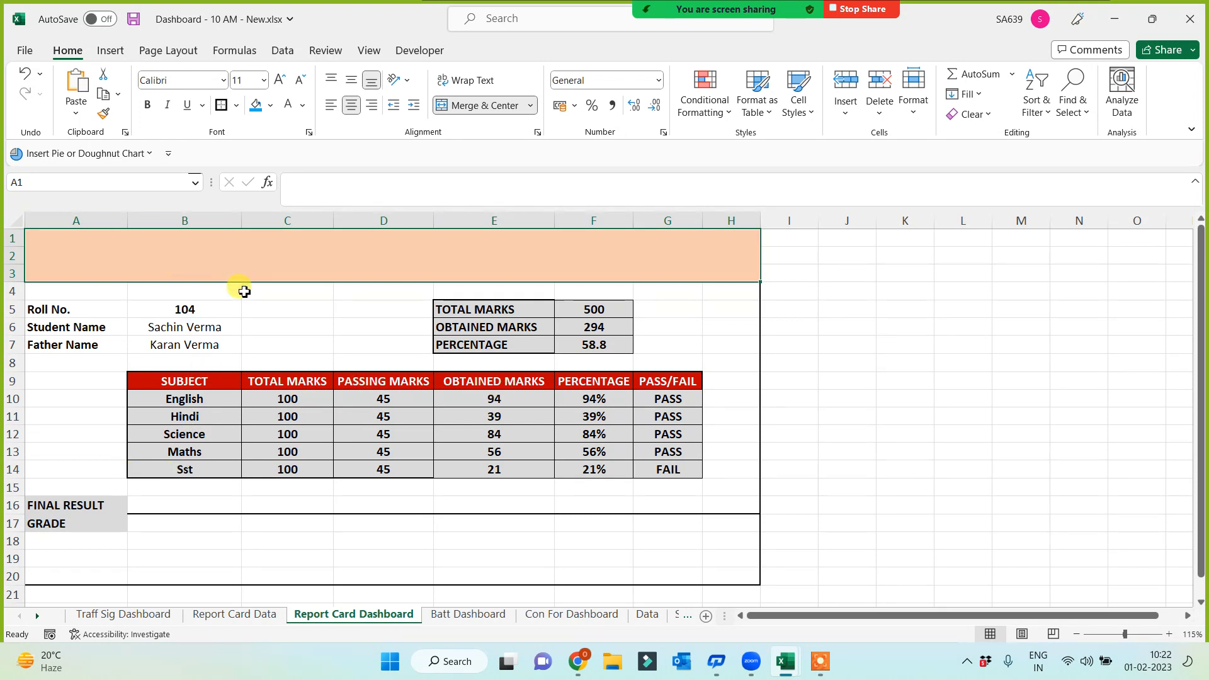
{"action": "left_click_drag", "start_coordinate": [16, 268], "coordinate": [14, 260]}
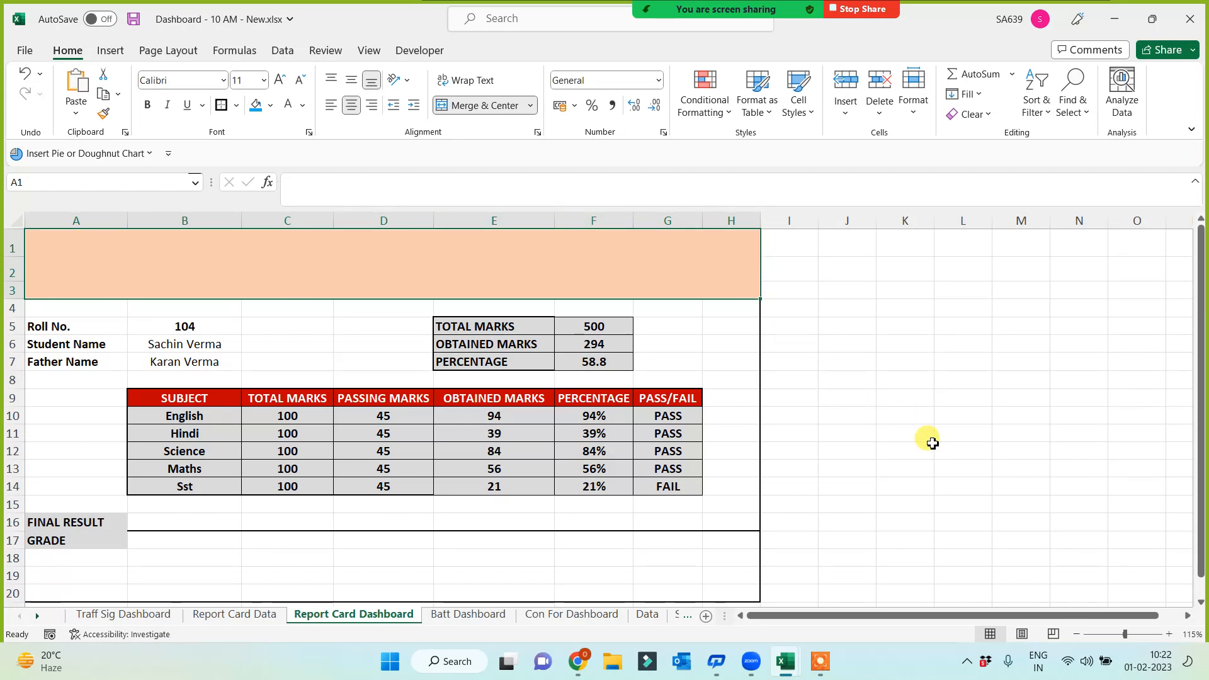
{"action": "left_click", "coordinate": [270, 105]}
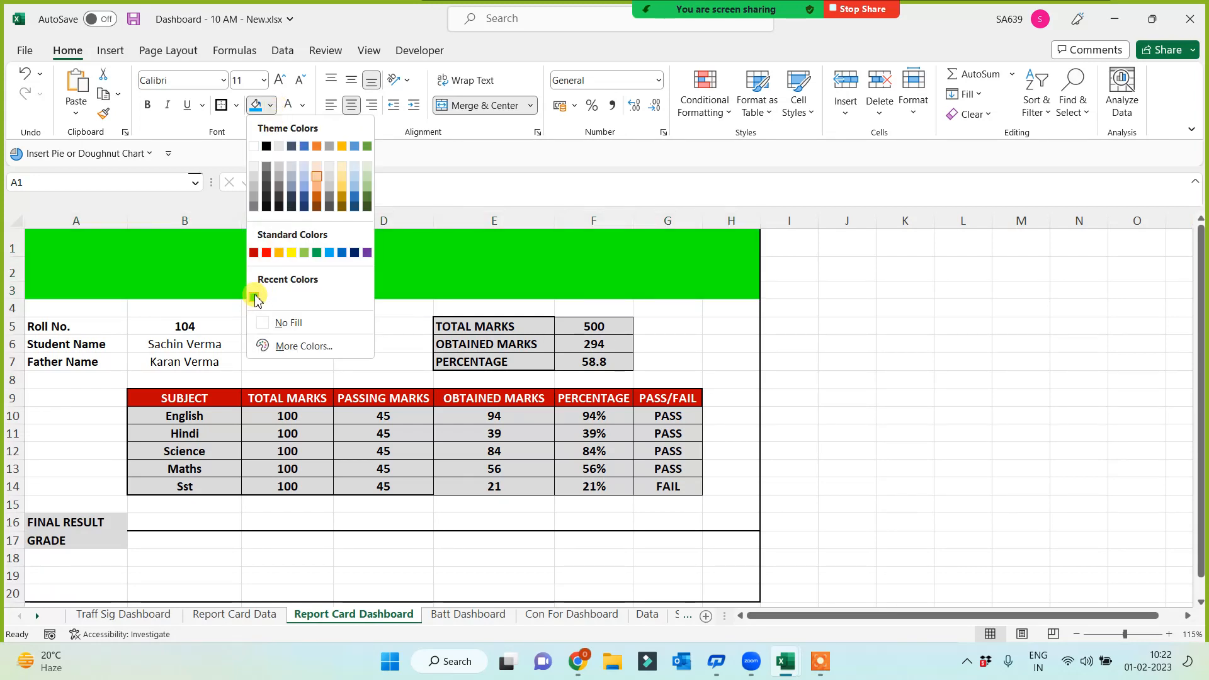
{"action": "left_click", "coordinate": [255, 296]}
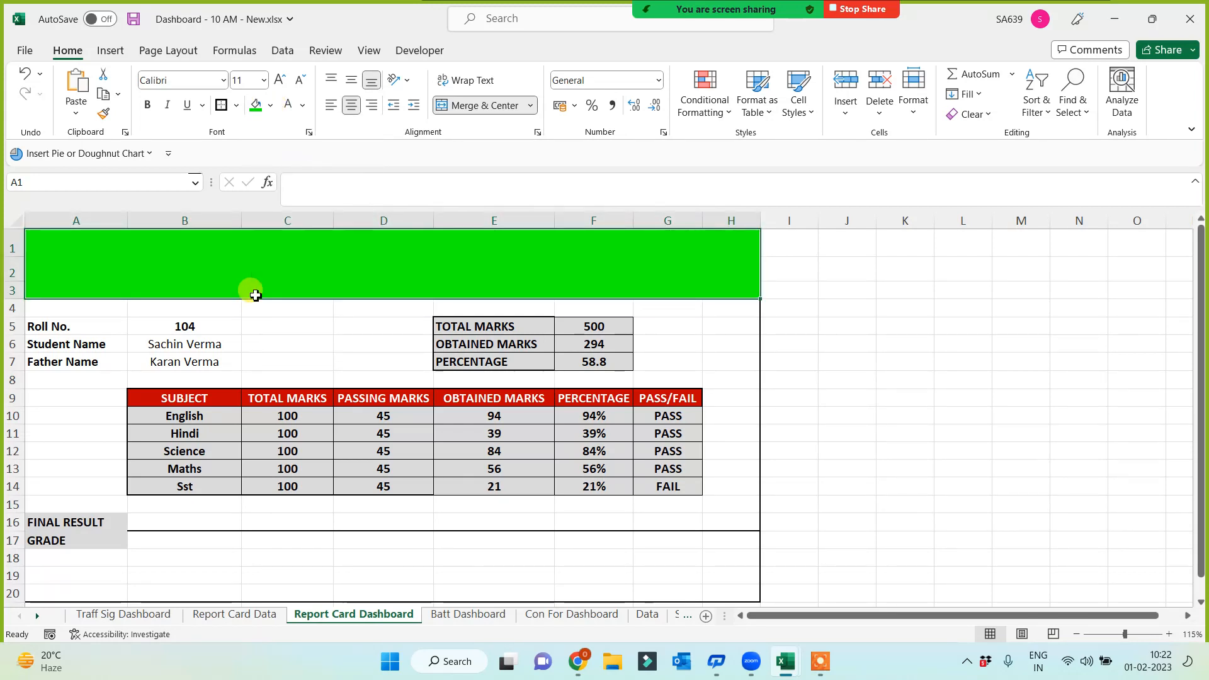
{"action": "left_click", "coordinate": [270, 106]}
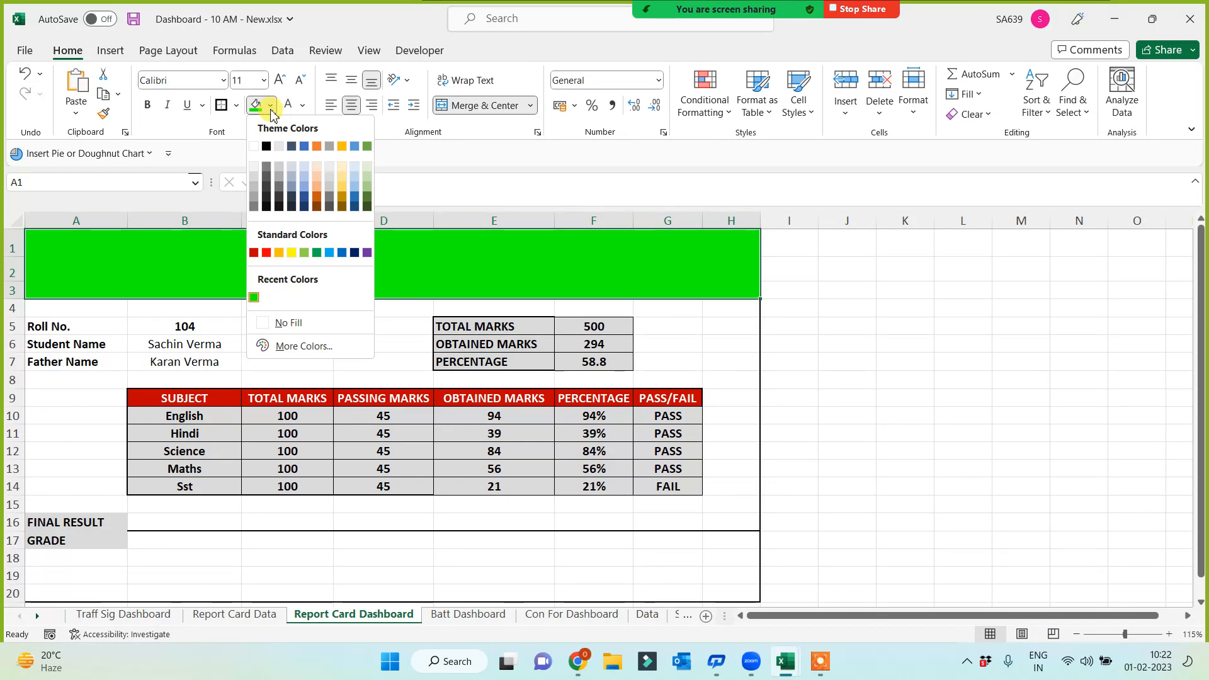
{"action": "left_click", "coordinate": [120, 277]}
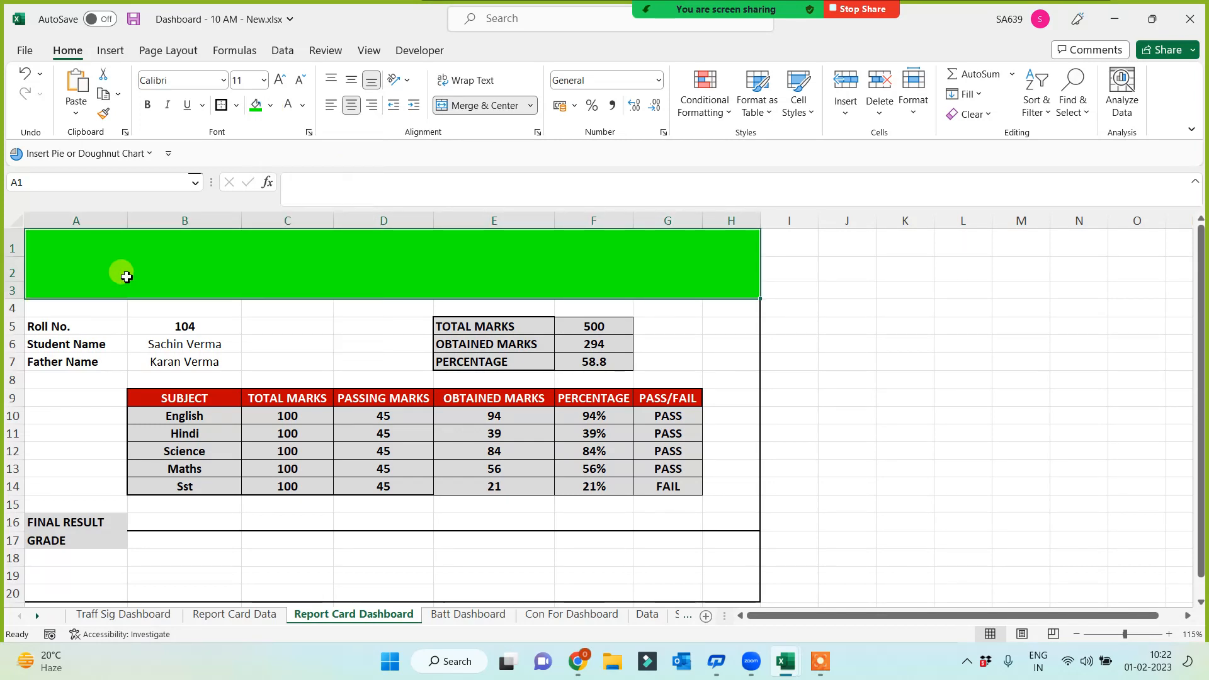
Apply a Fill Effects gradient to the title band with Color 2 green, shading from green at the top to white
{"action": "right_click", "coordinate": [220, 267]}
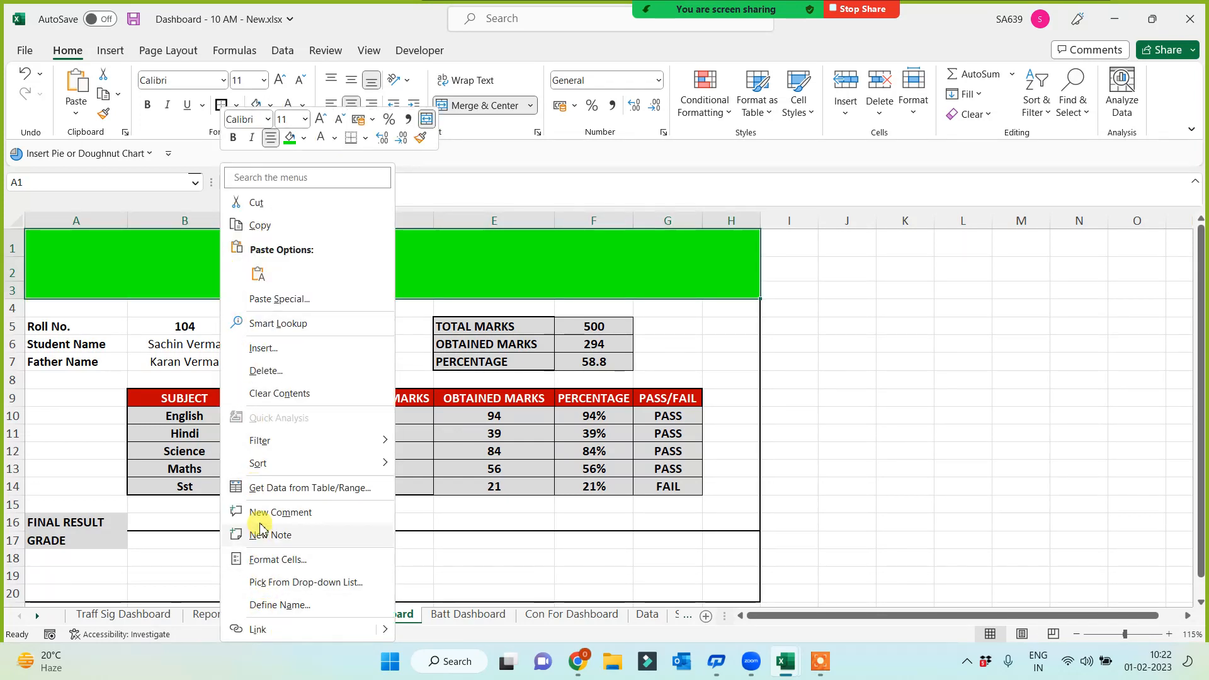
{"action": "left_click", "coordinate": [271, 559]}
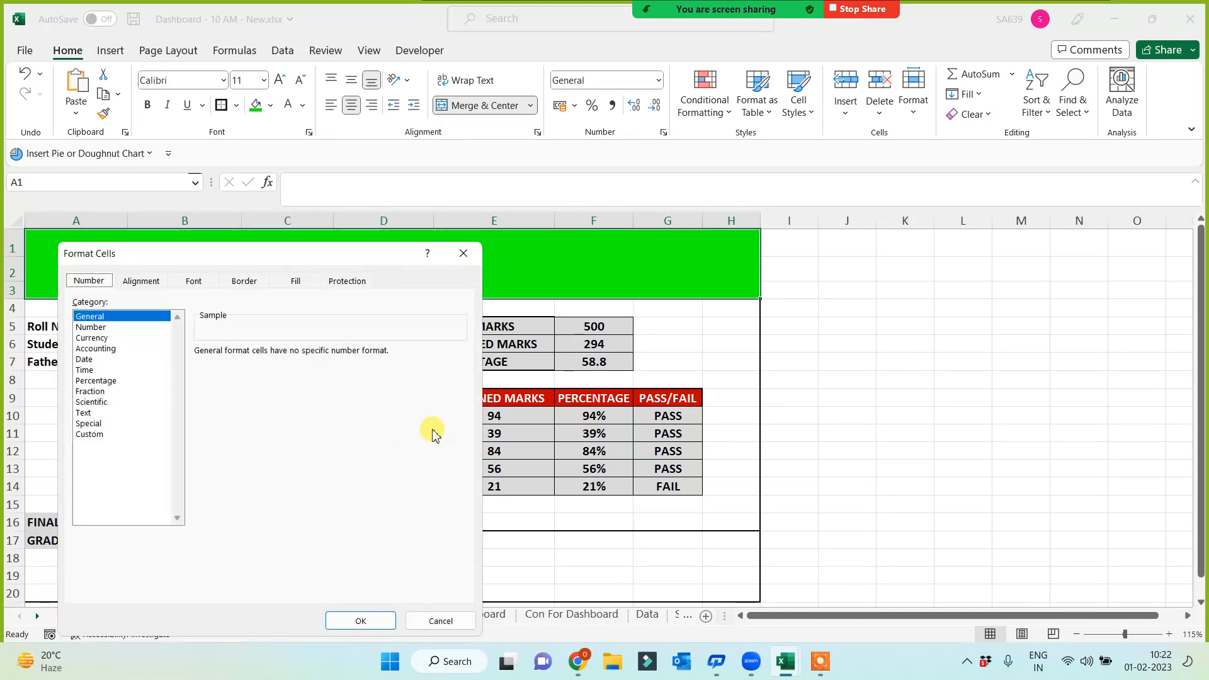
{"action": "left_click", "coordinate": [295, 281]}
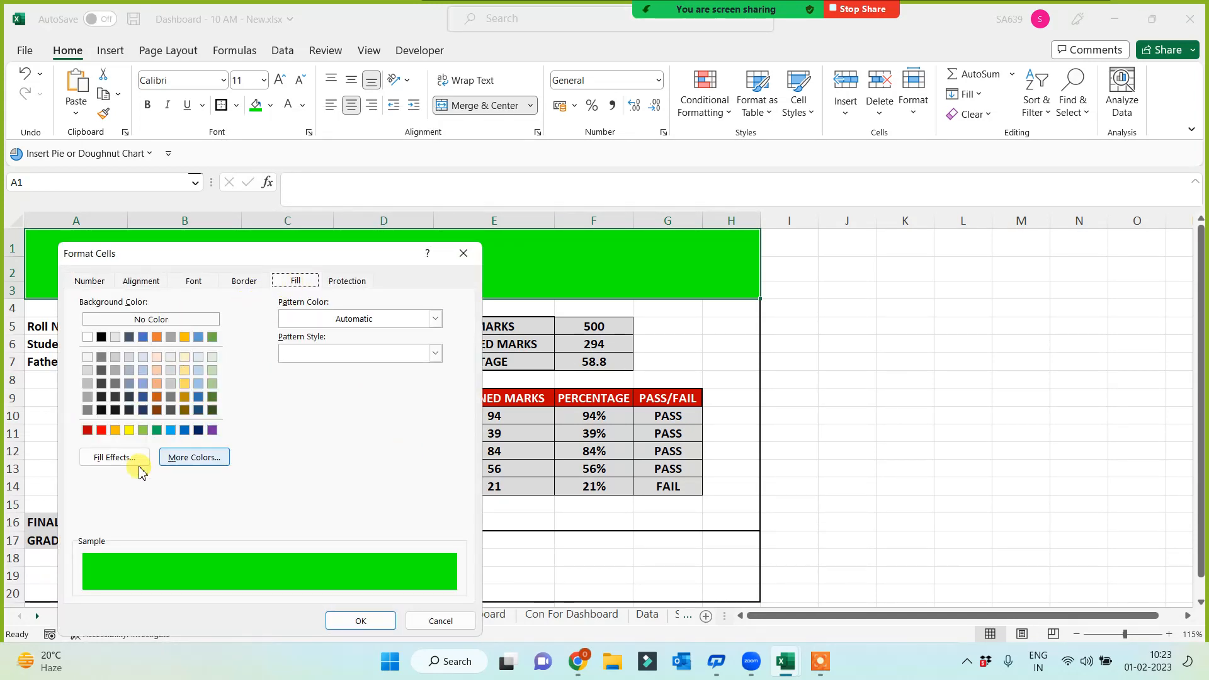
{"action": "left_click", "coordinate": [110, 458]}
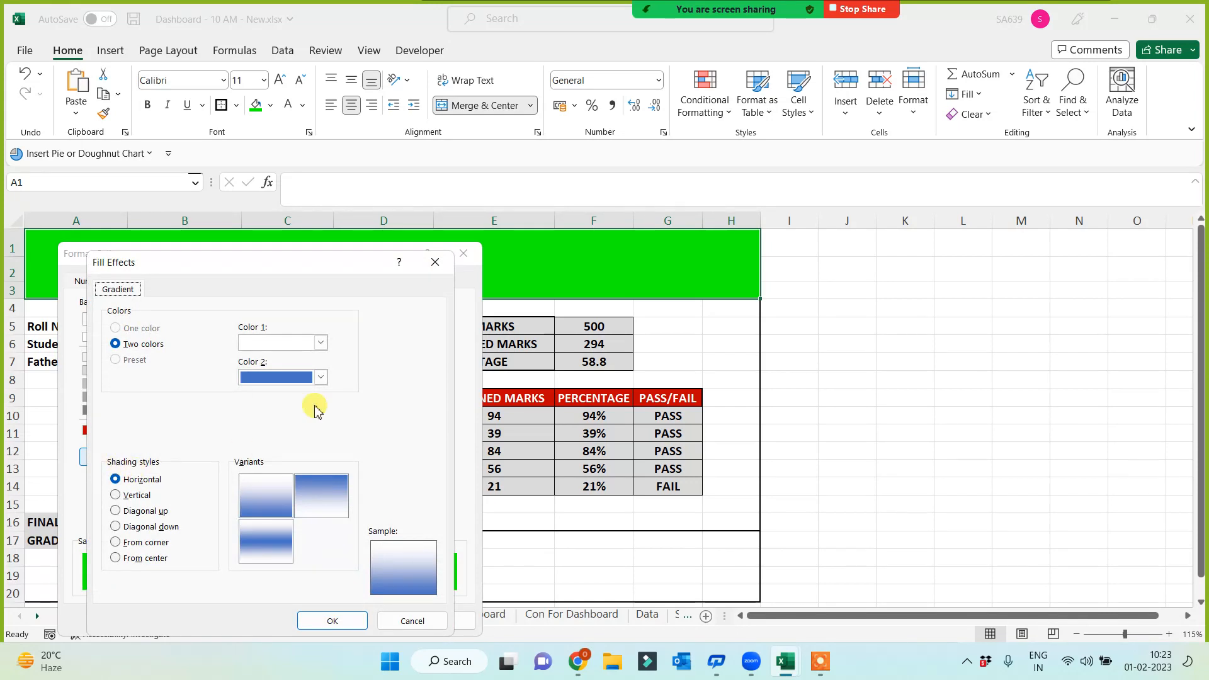
{"action": "left_click", "coordinate": [320, 376]}
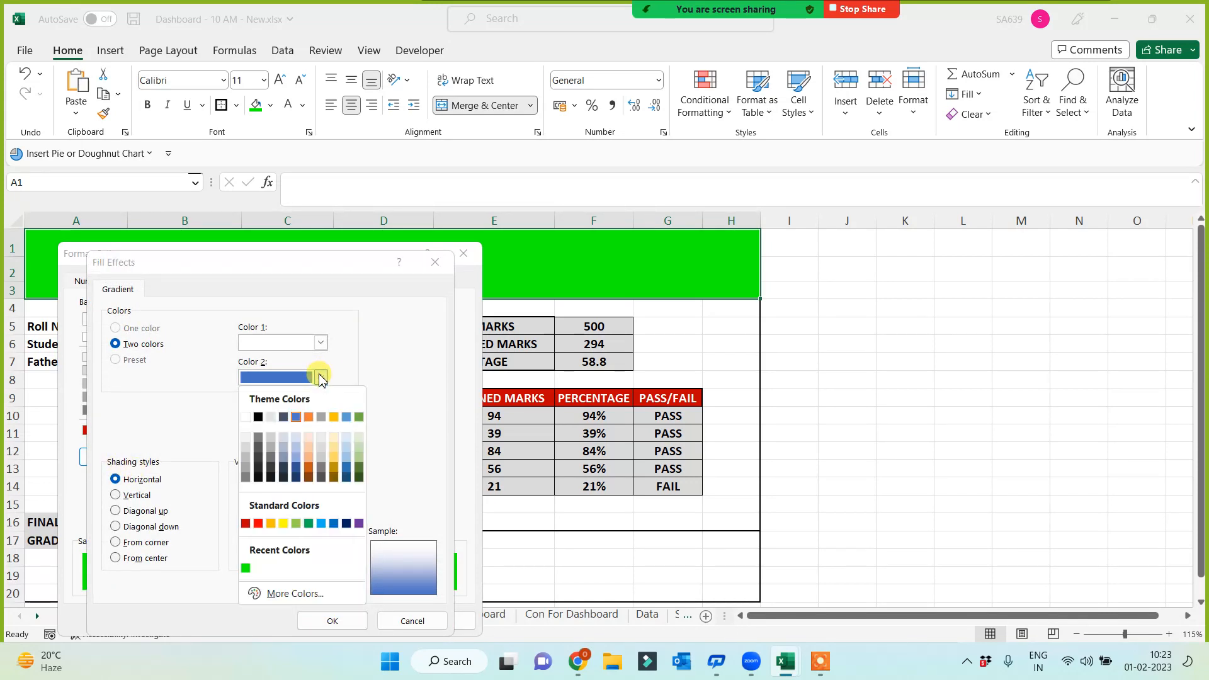
{"action": "left_click", "coordinate": [245, 568]}
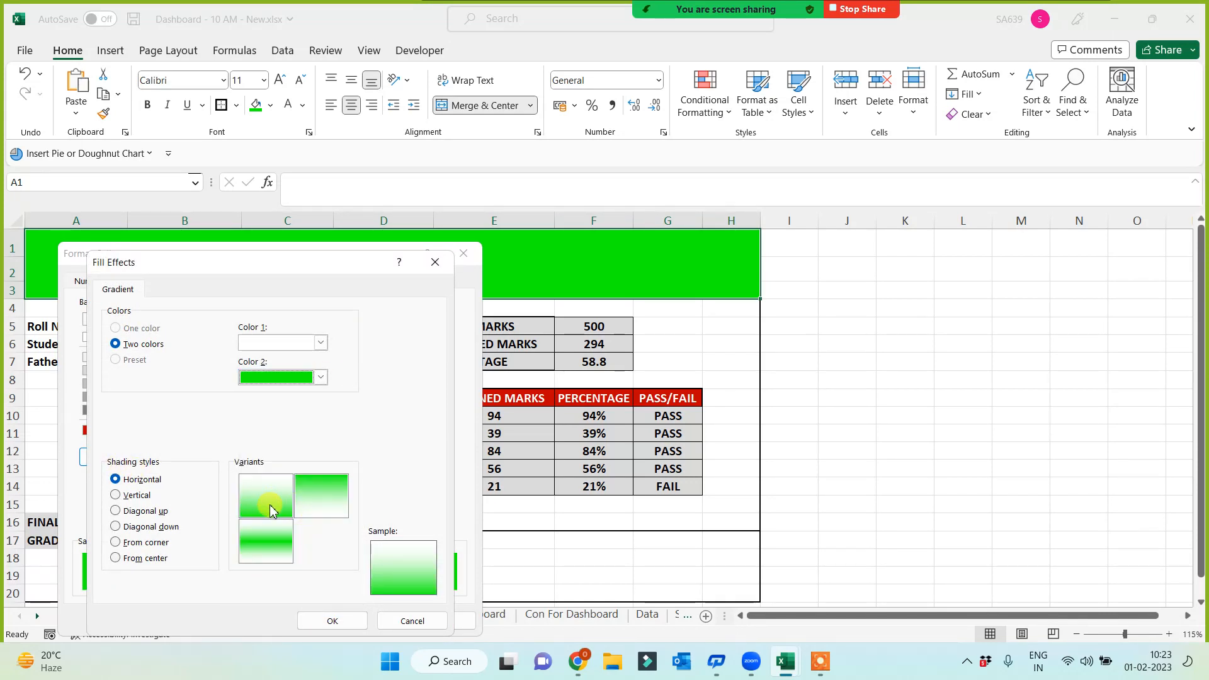
{"action": "left_click", "coordinate": [340, 497]}
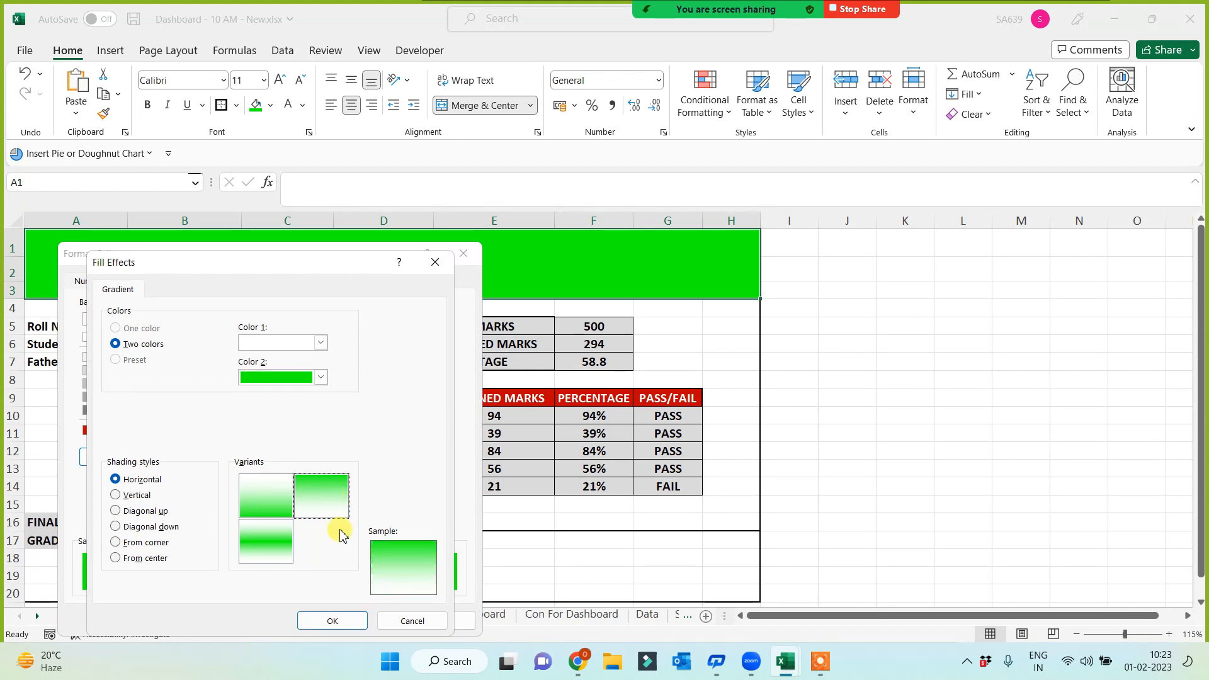
{"action": "left_click", "coordinate": [333, 621]}
{"action": "left_click", "coordinate": [352, 620]}
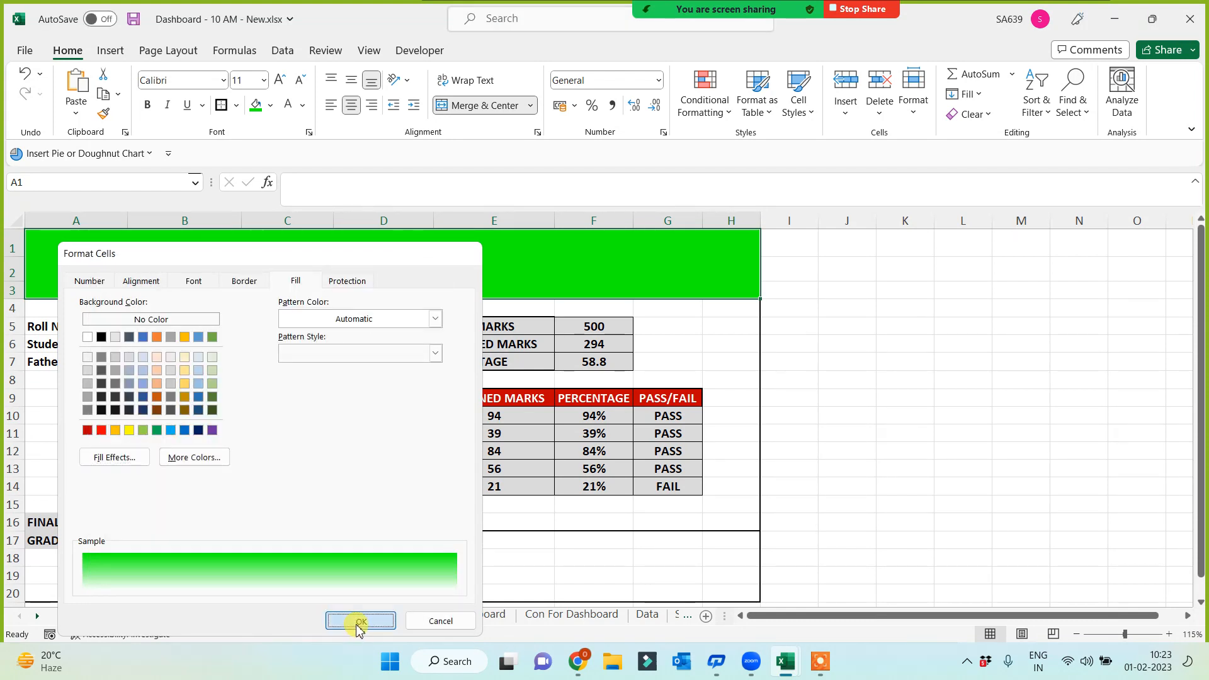
{"action": "left_click", "coordinate": [958, 468]}
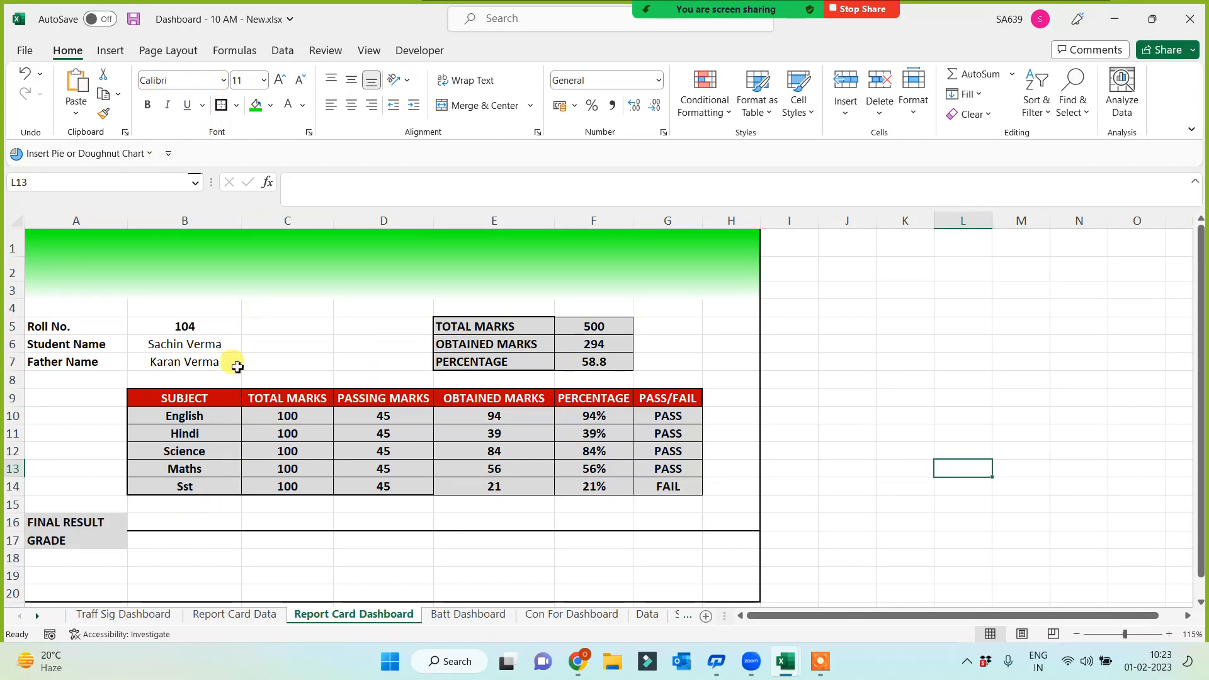
Insert a picture from This Device, open the Omnicert Tehnologies (D:) drive and search for 'logo'
{"action": "left_click", "coordinate": [113, 53]}
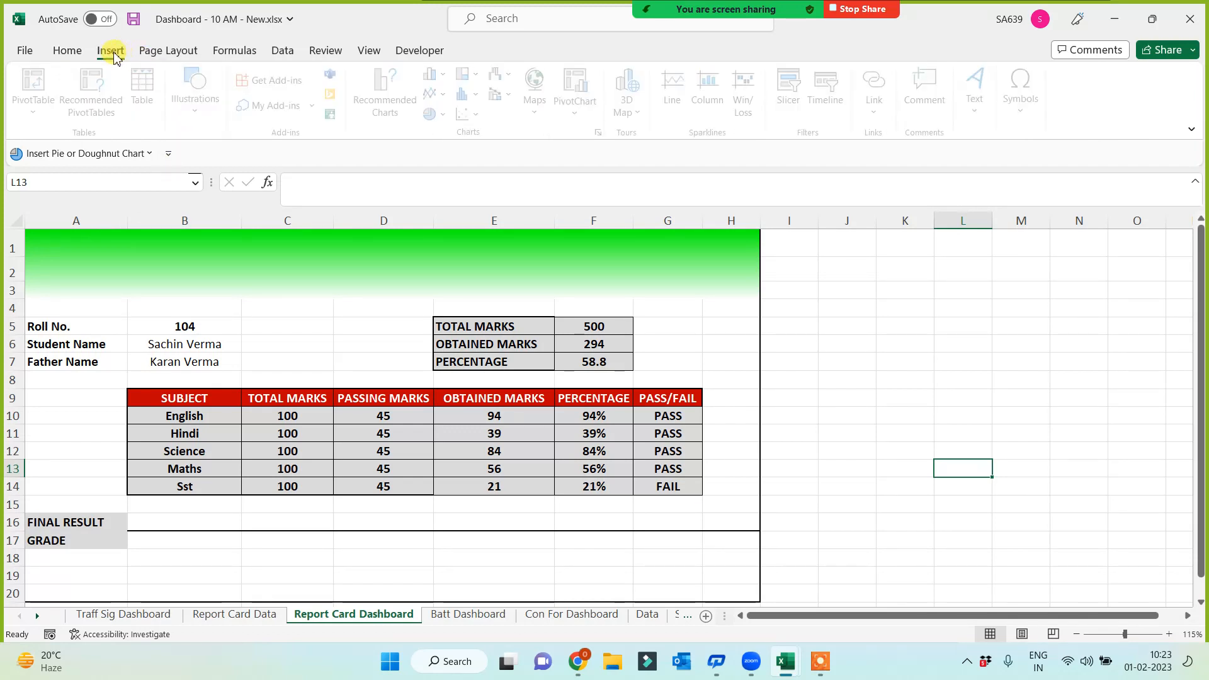
{"action": "left_click", "coordinate": [196, 112]}
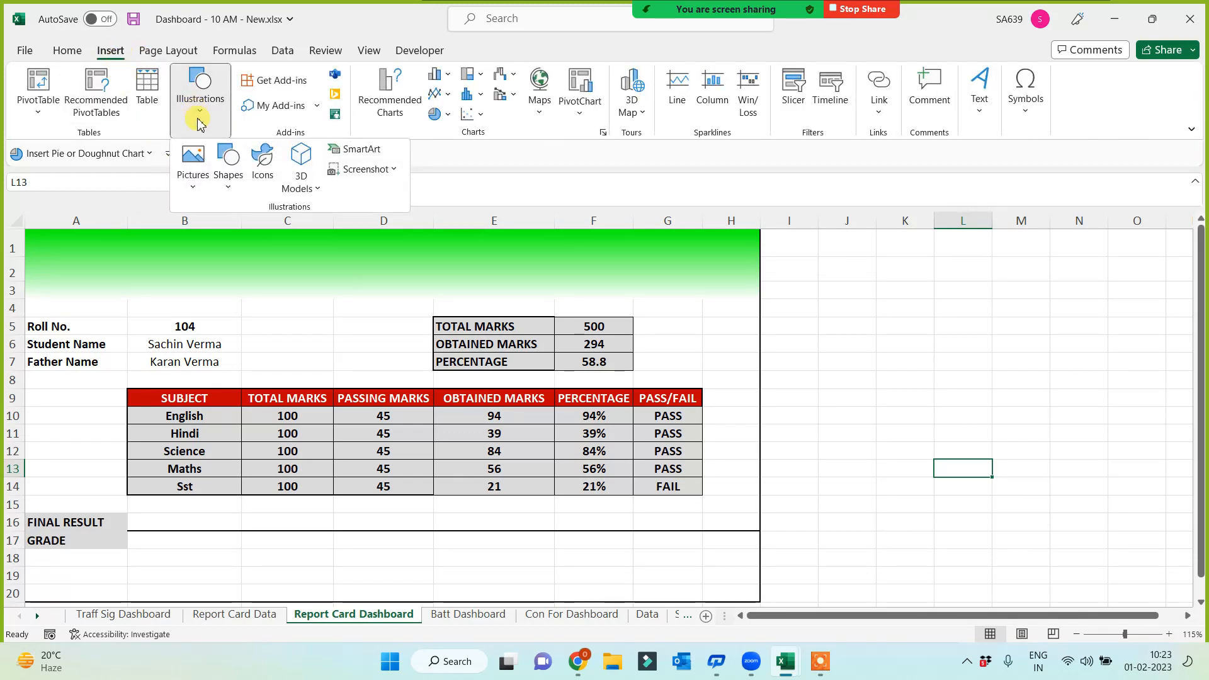
{"action": "left_click", "coordinate": [194, 170]}
{"action": "left_click", "coordinate": [233, 239]}
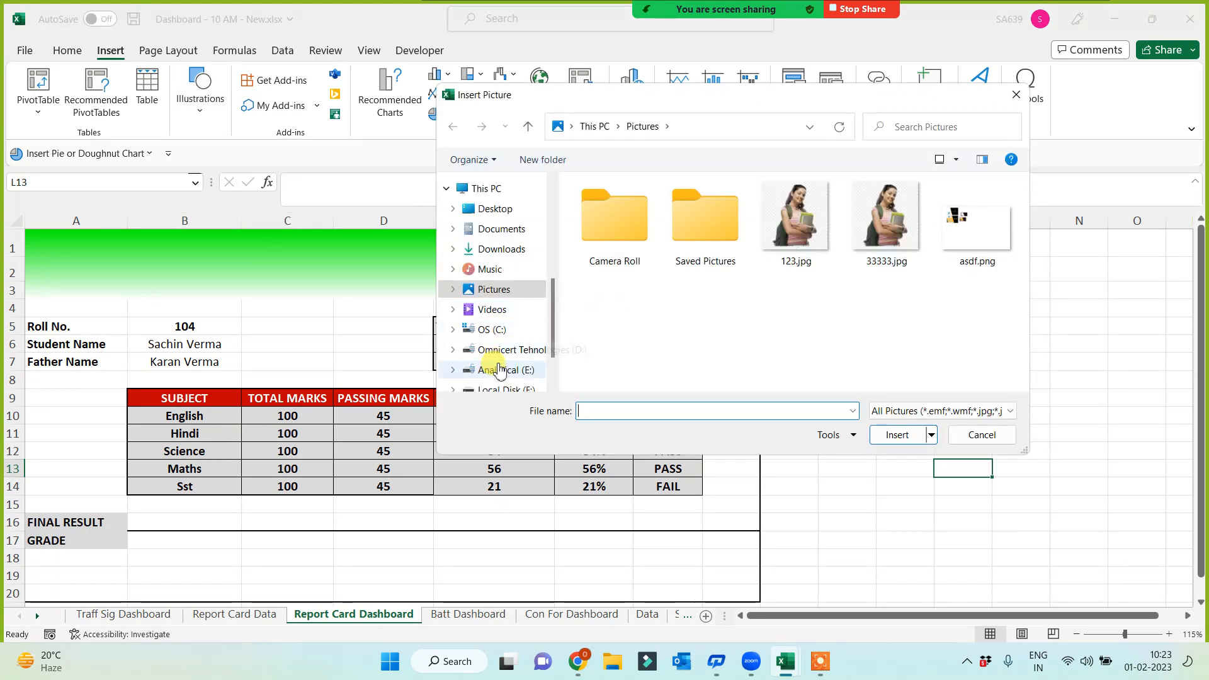
{"action": "left_click", "coordinate": [503, 350]}
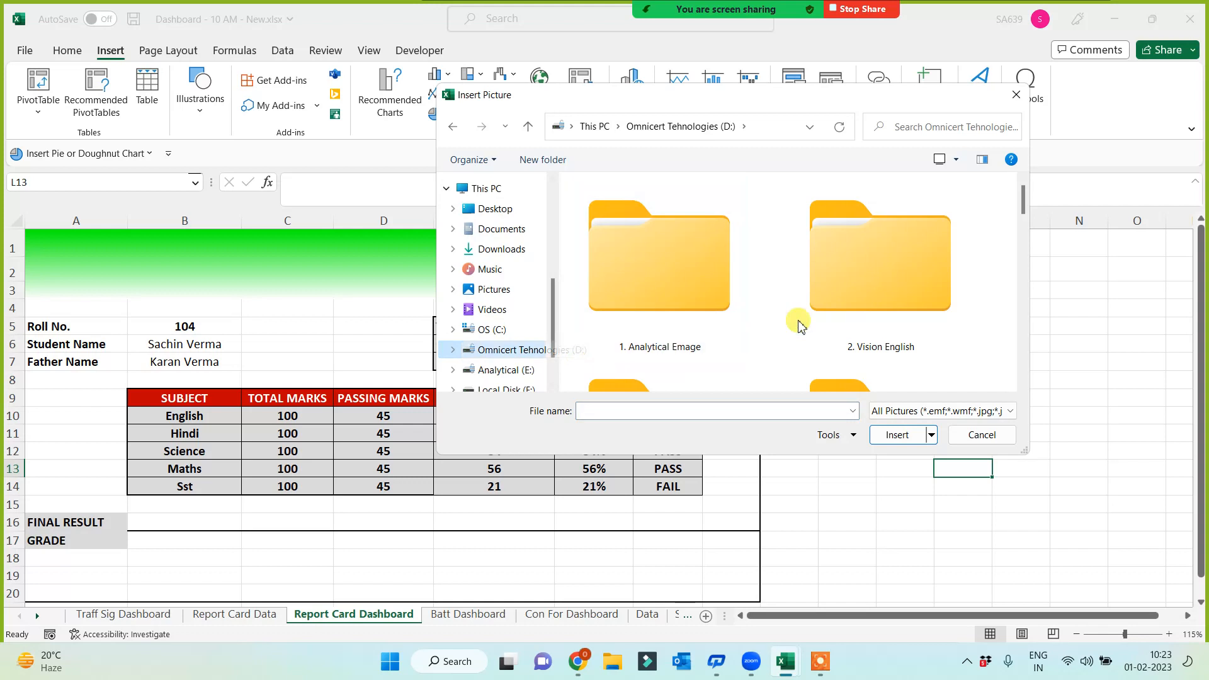
{"action": "left_click", "coordinate": [938, 128]}
{"action": "type", "text": "logo"}
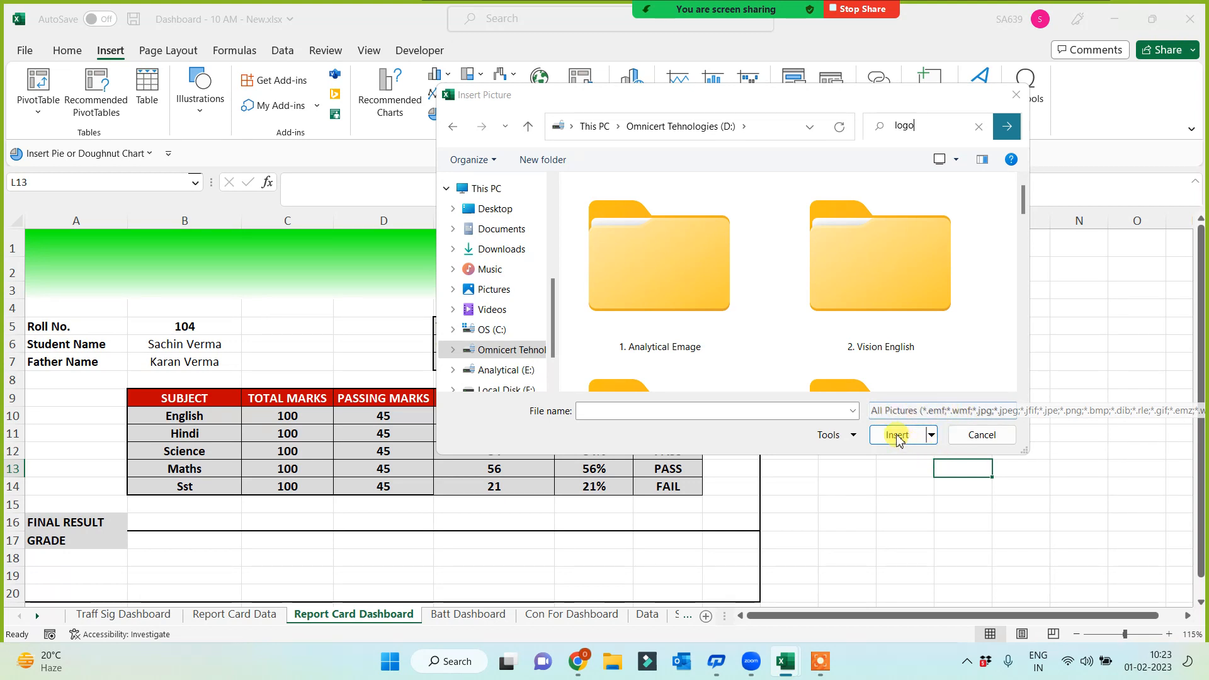
{"action": "left_click", "coordinate": [1007, 125]}
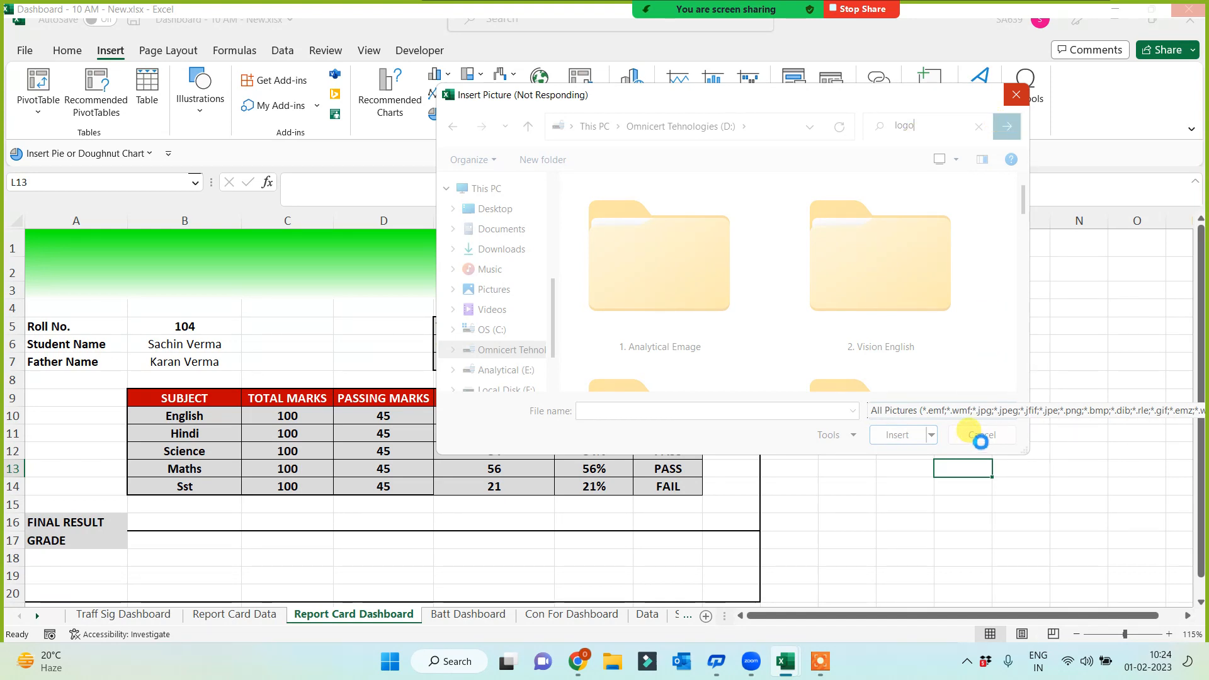
Force-close the frozen Excel, relaunch it and reopen Dashboard - 10 AM - New.xlsx, discarding recovered versions
{"action": "left_click", "coordinate": [1016, 100]}
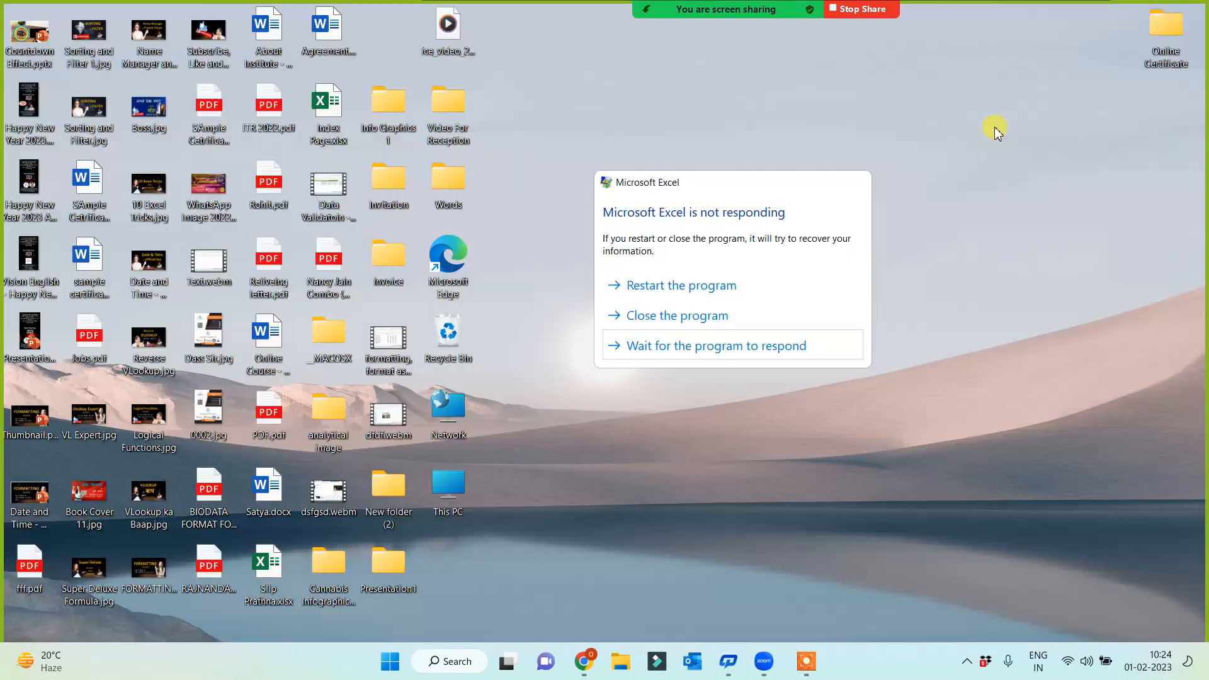
{"action": "left_click", "coordinate": [835, 318]}
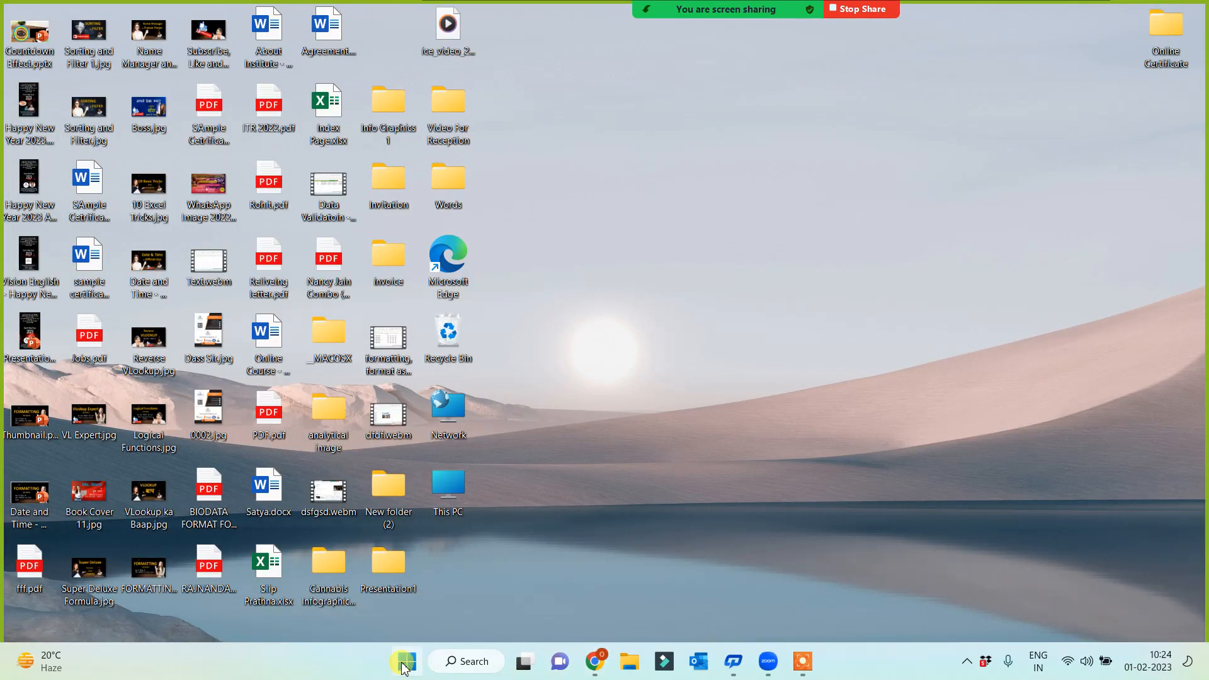
{"action": "left_click", "coordinate": [403, 666]}
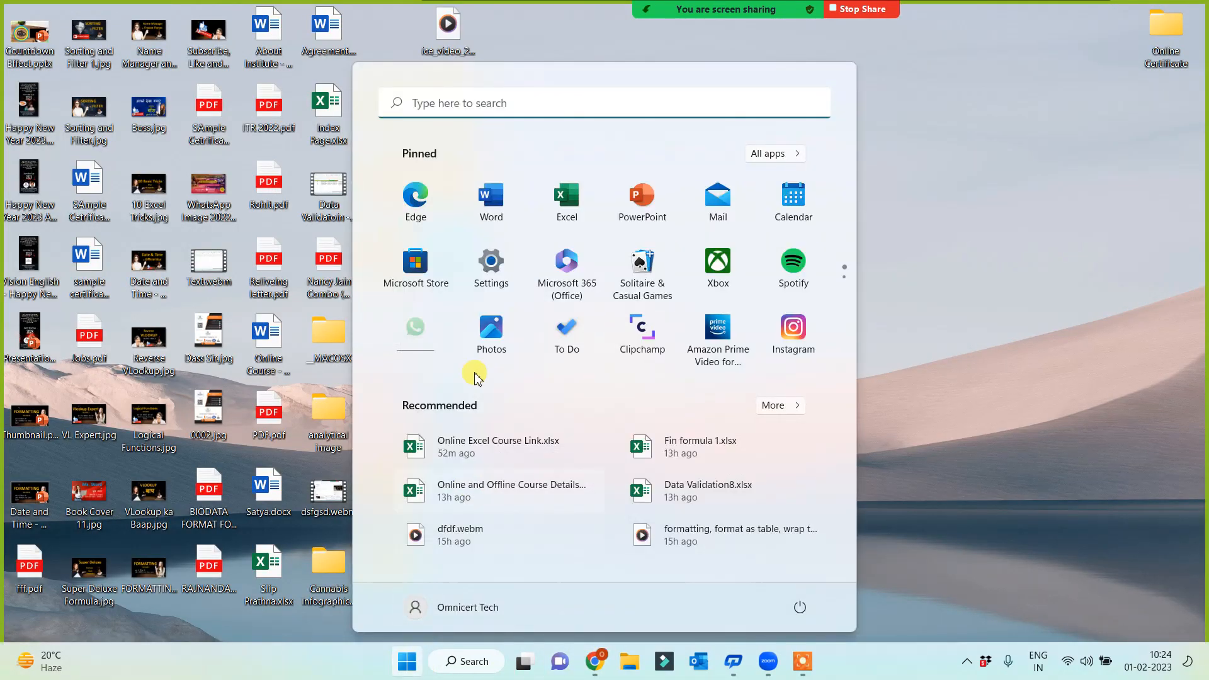
{"action": "left_click", "coordinate": [570, 200]}
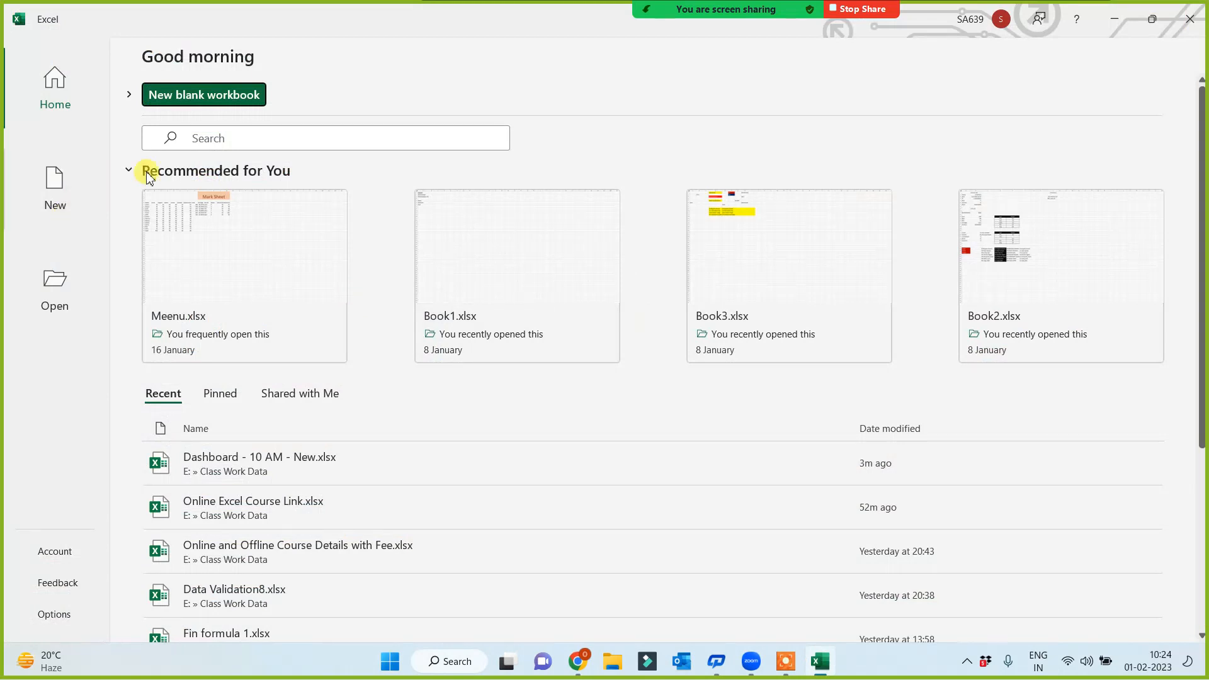
{"action": "left_click", "coordinate": [243, 466]}
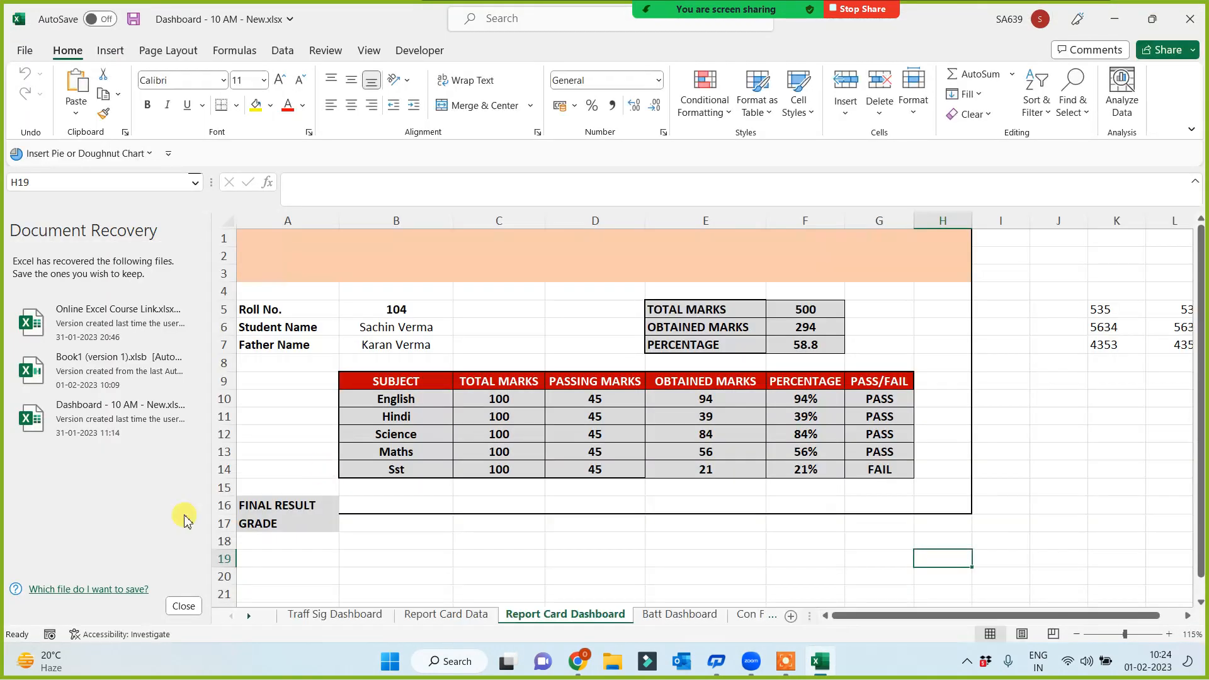
{"action": "left_click", "coordinate": [184, 606]}
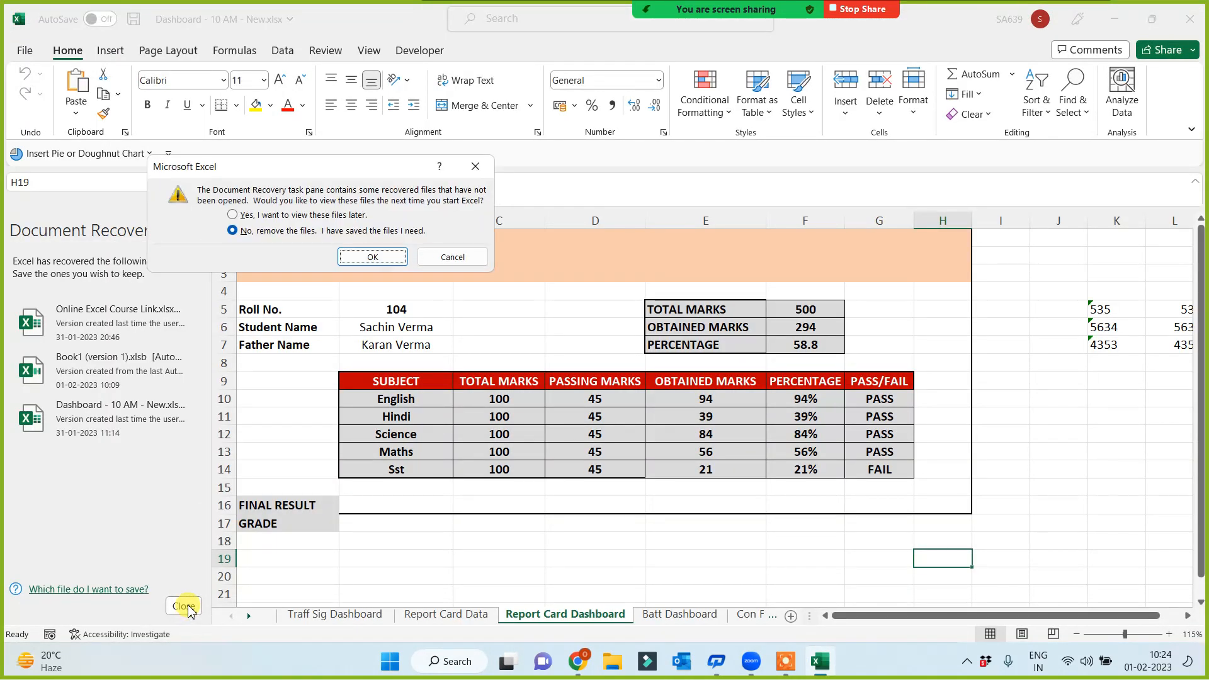
{"action": "left_click", "coordinate": [372, 257]}
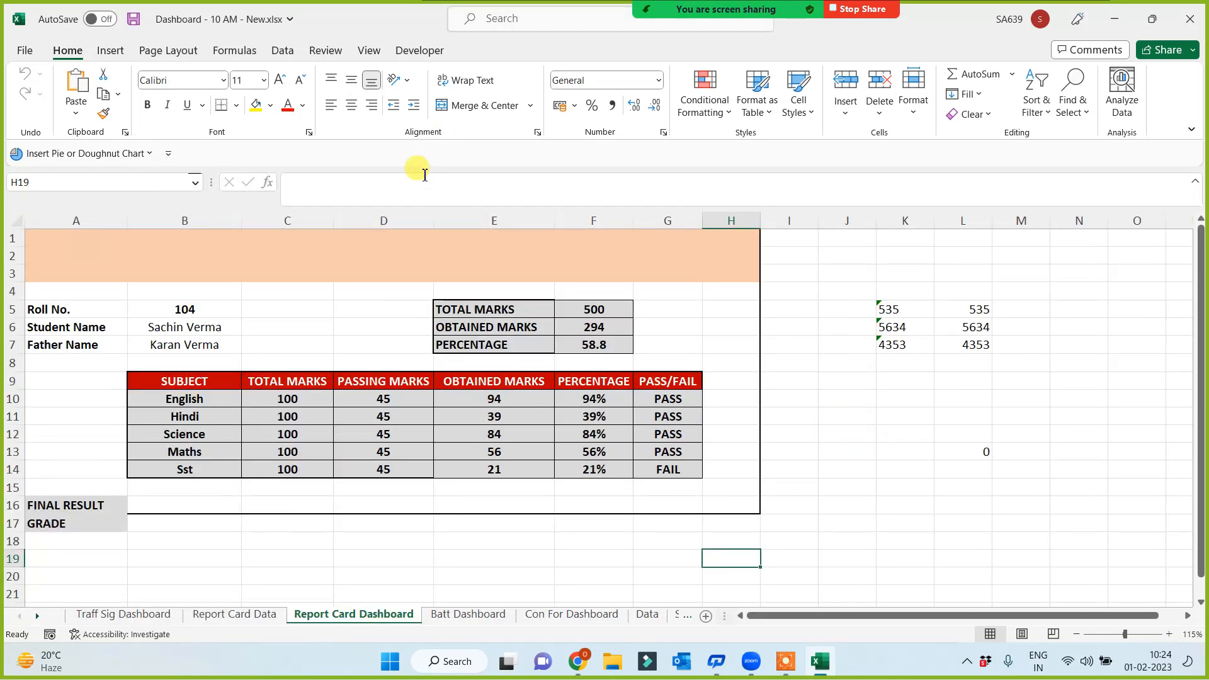
Open the picture browser from This Device on the D: drive and search for 'logo'
{"action": "left_click", "coordinate": [110, 53]}
{"action": "left_click", "coordinate": [199, 101]}
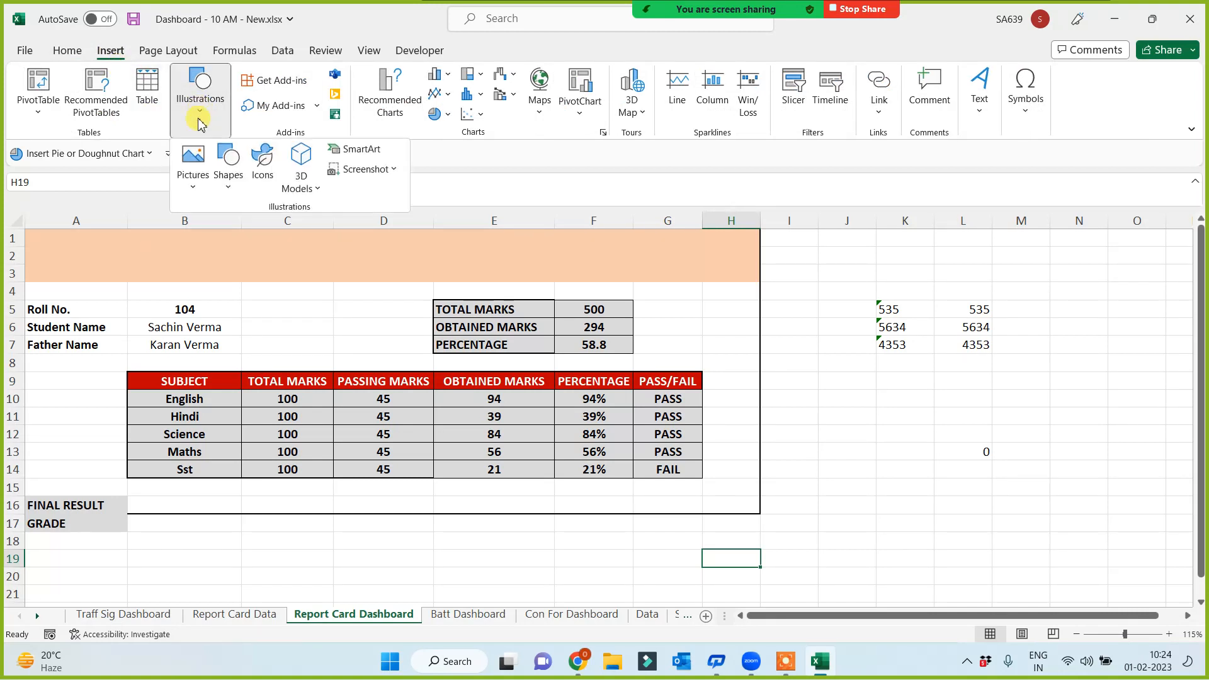
{"action": "left_click", "coordinate": [193, 165]}
{"action": "left_click", "coordinate": [215, 236]}
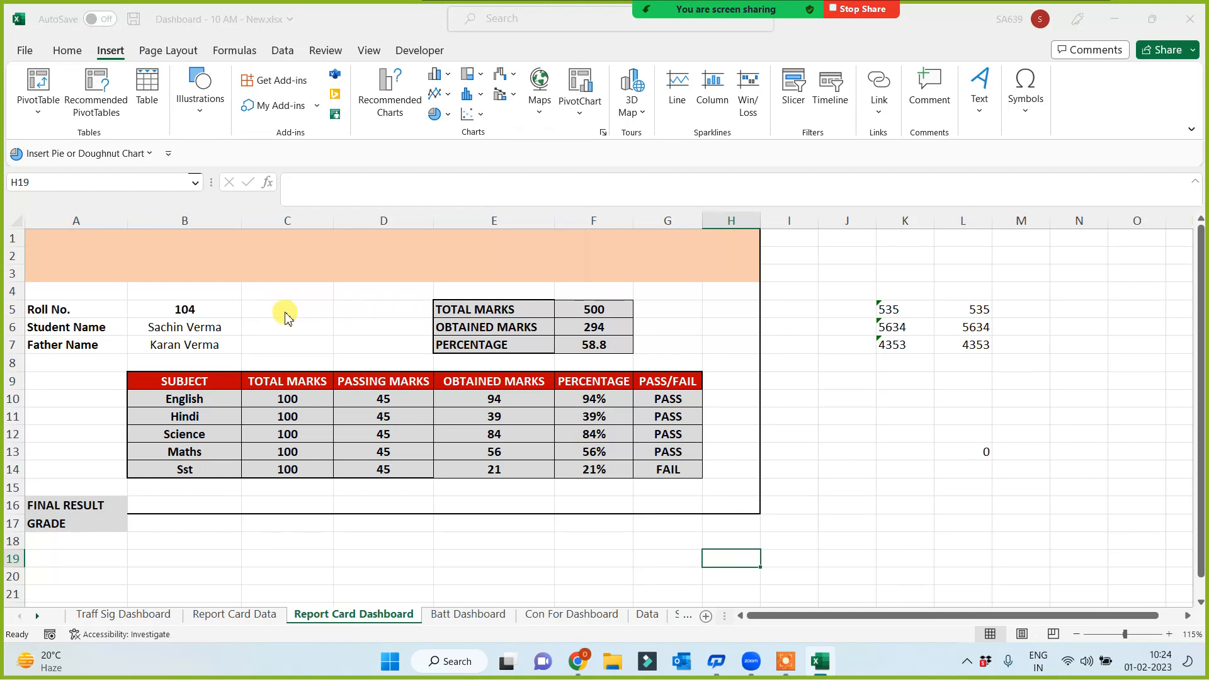
{"action": "left_click", "coordinate": [506, 350]}
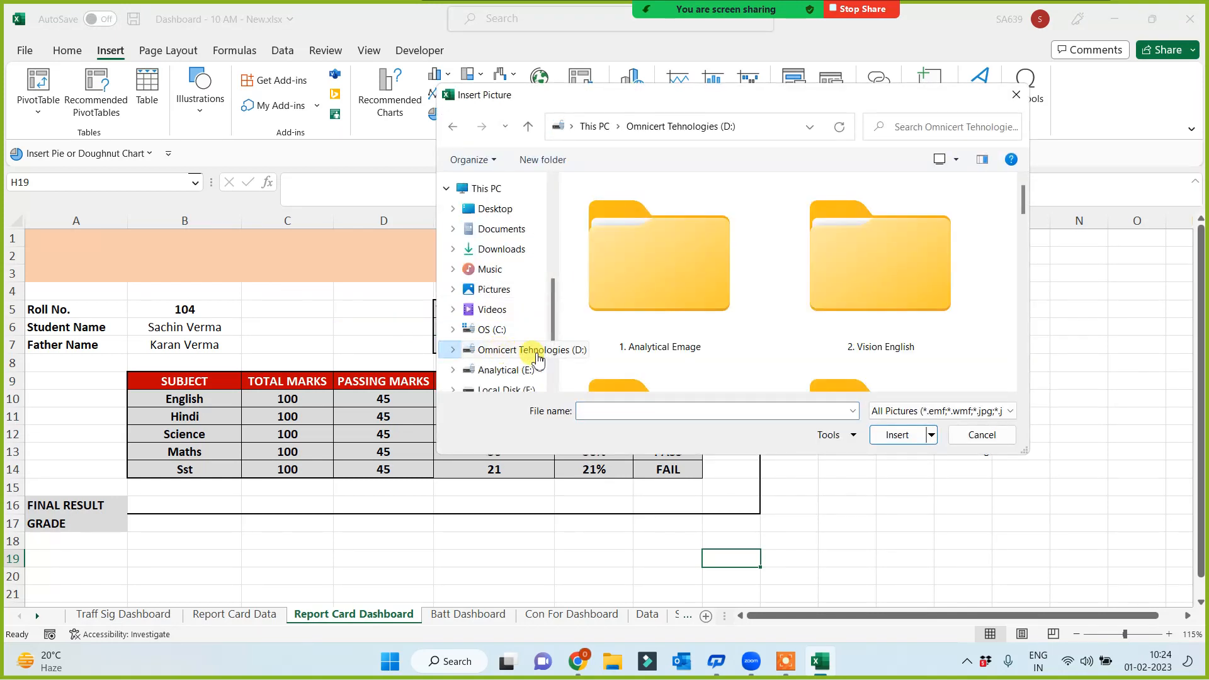
{"action": "left_click", "coordinate": [907, 126]}
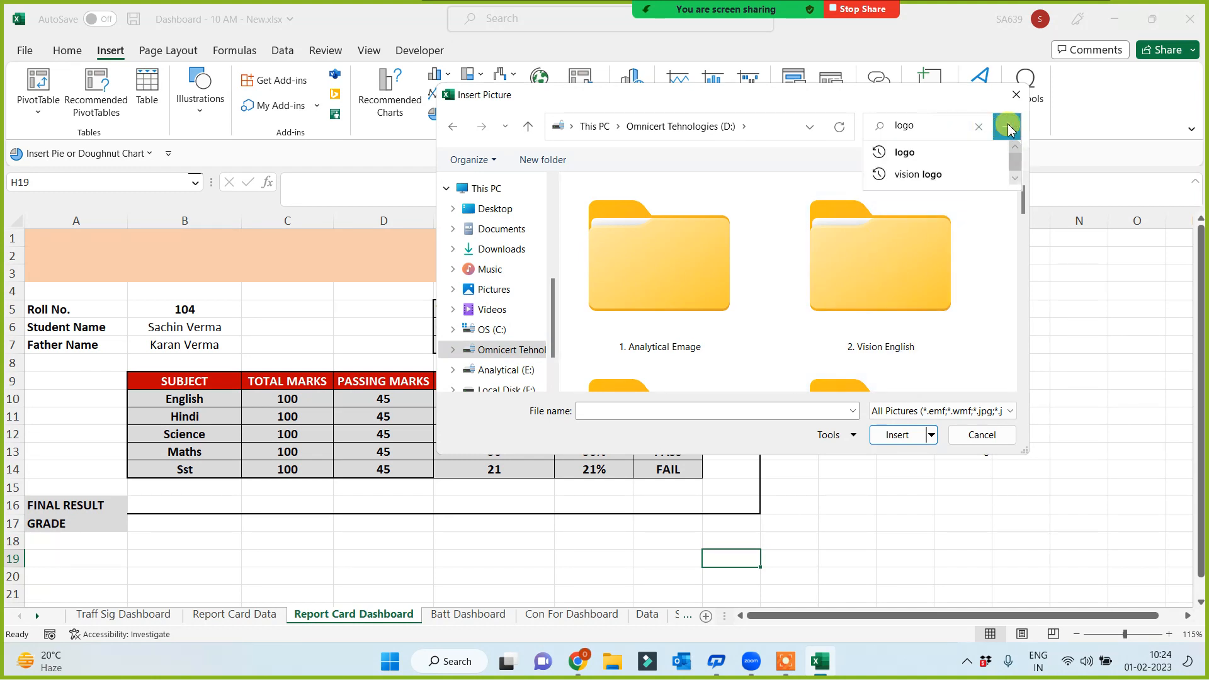
{"action": "left_click", "coordinate": [923, 153]}
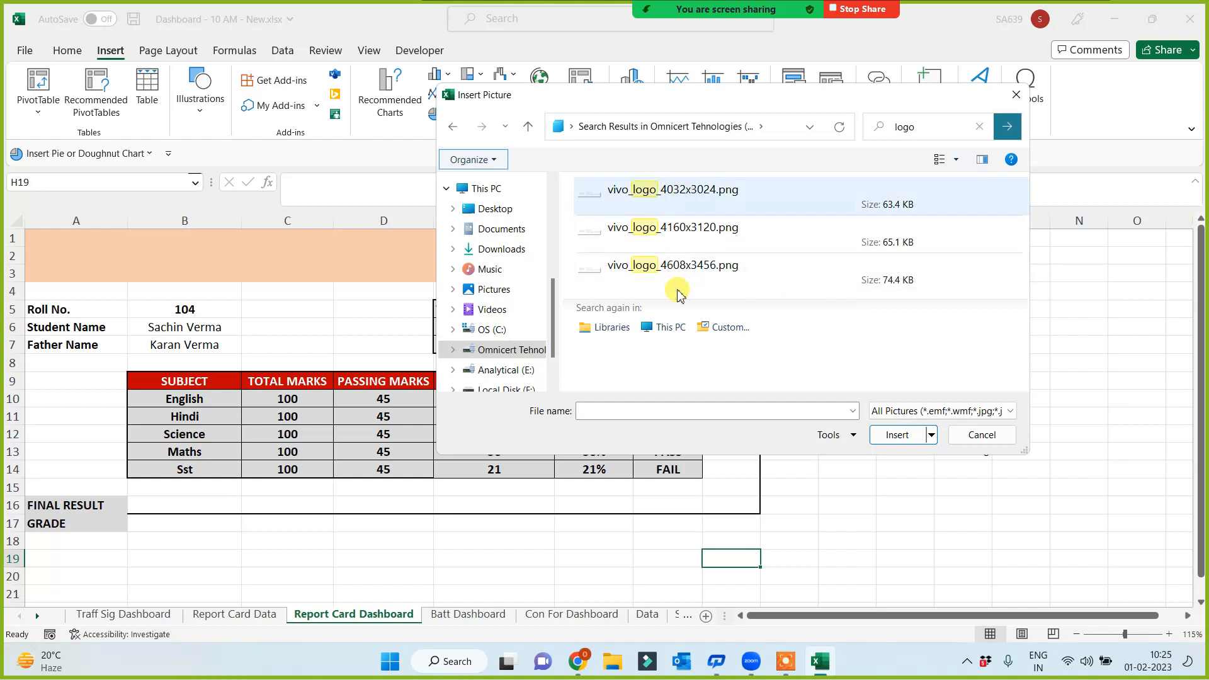
List all file types, open the Logos folder and insert the 300x300 size logo.png
{"action": "left_click_drag", "start_coordinate": [947, 104], "coordinate": [1098, 180]}
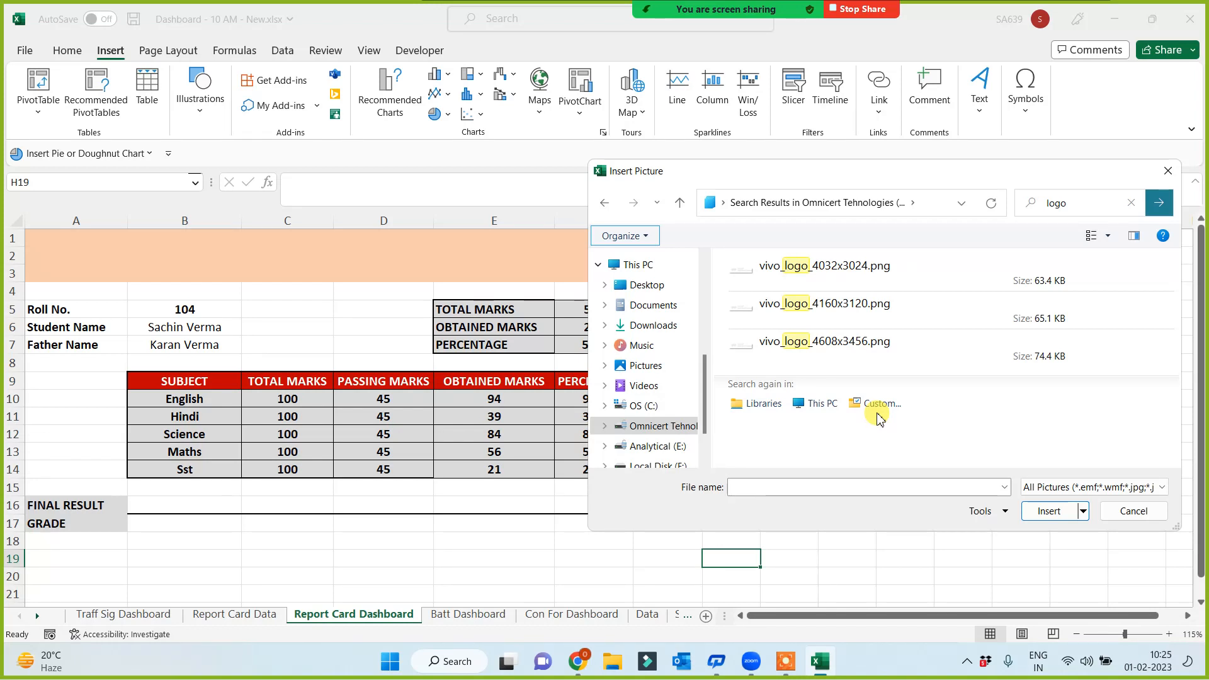
{"action": "key", "text": "alt+Tab"}
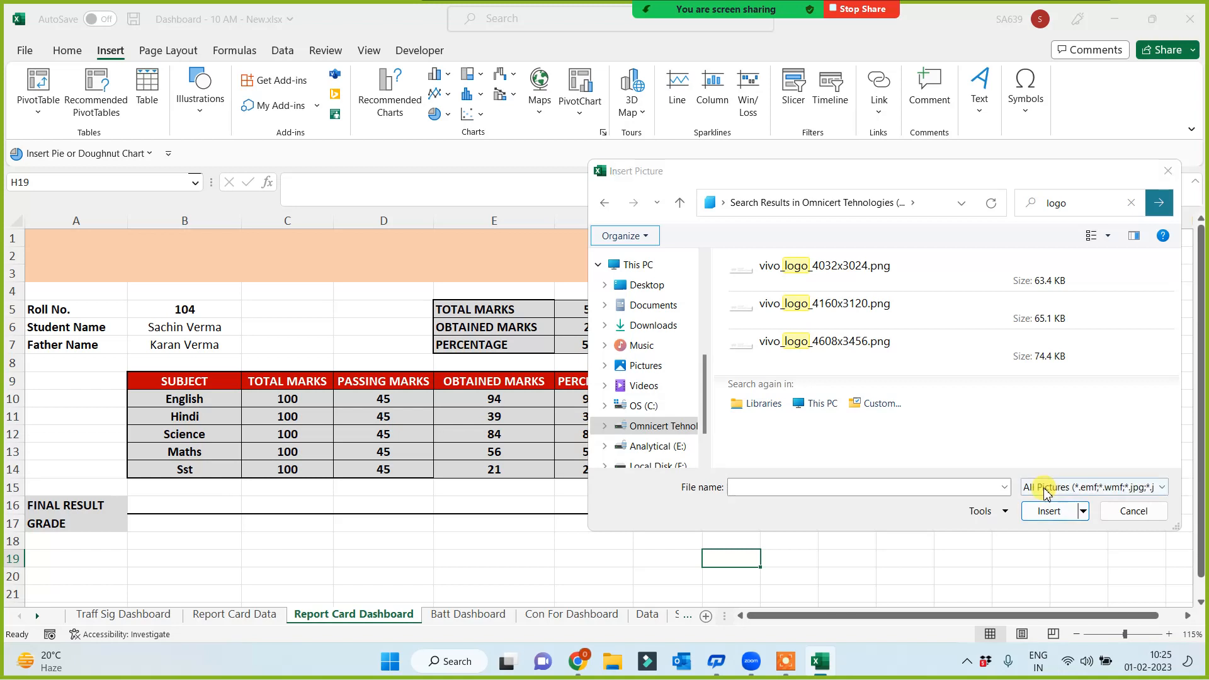
{"action": "left_click", "coordinate": [1043, 491]}
{"action": "left_click", "coordinate": [1045, 297]}
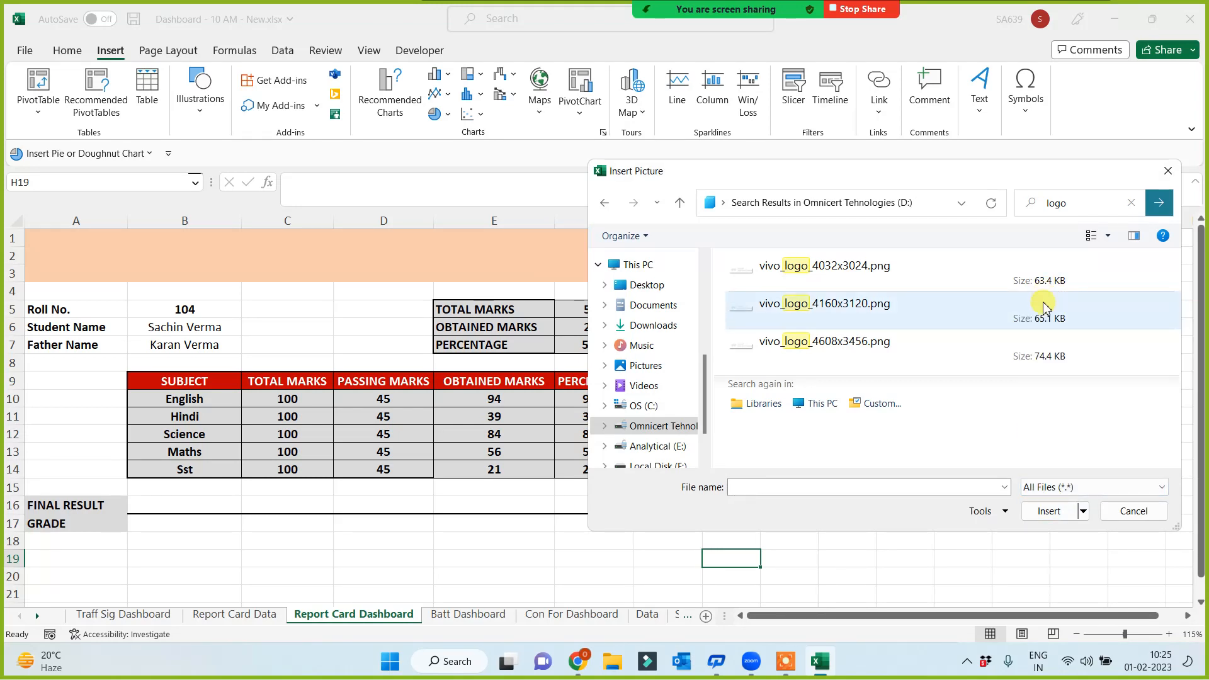
{"action": "left_click", "coordinate": [1160, 203]}
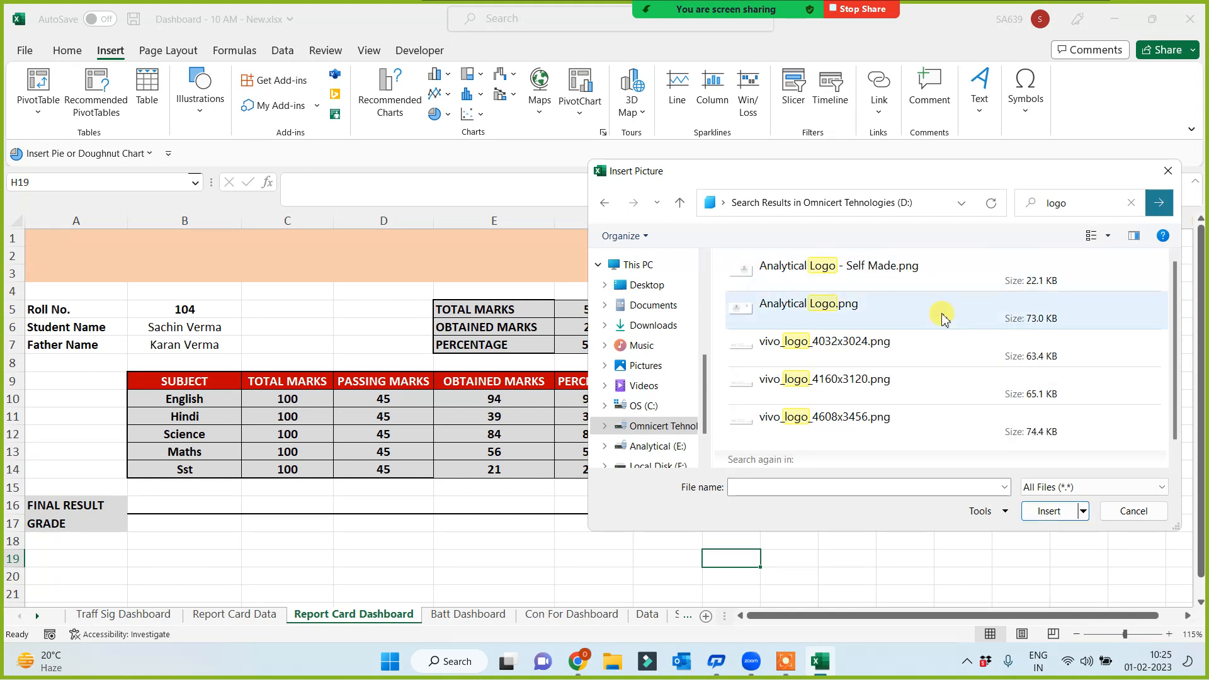
{"action": "scroll", "coordinate": [845, 365], "scroll_direction": "down", "scroll_amount": 3}
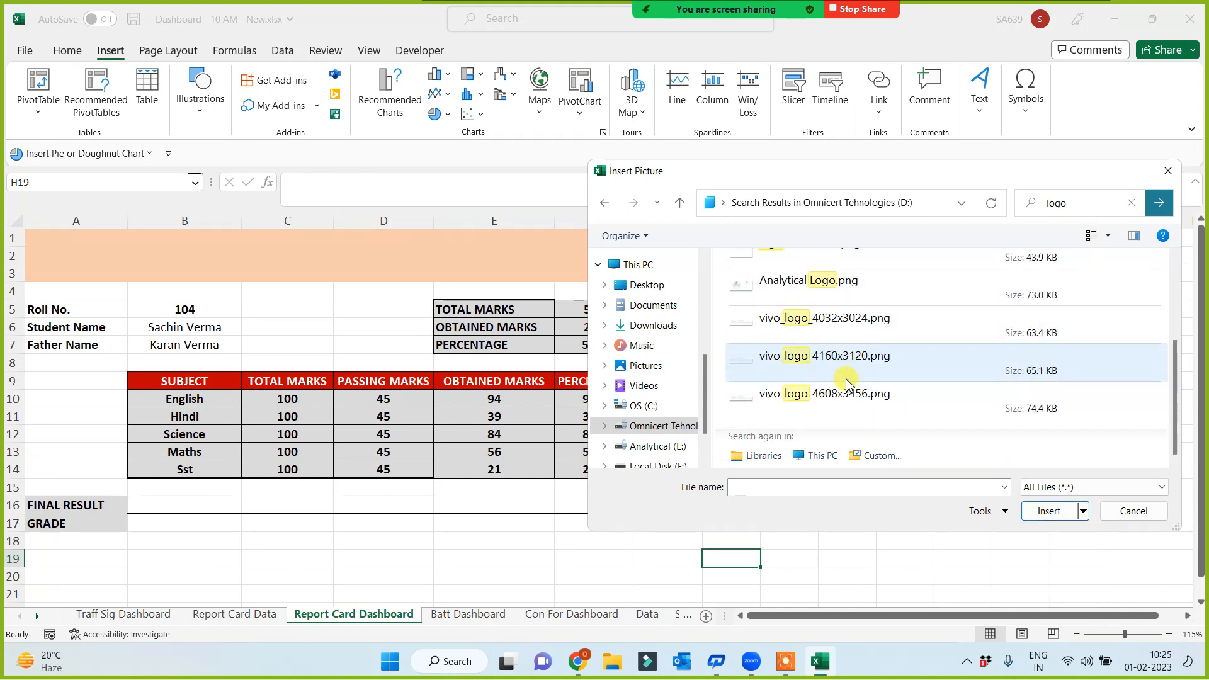
{"action": "scroll", "coordinate": [846, 403], "scroll_direction": "up", "scroll_amount": 3}
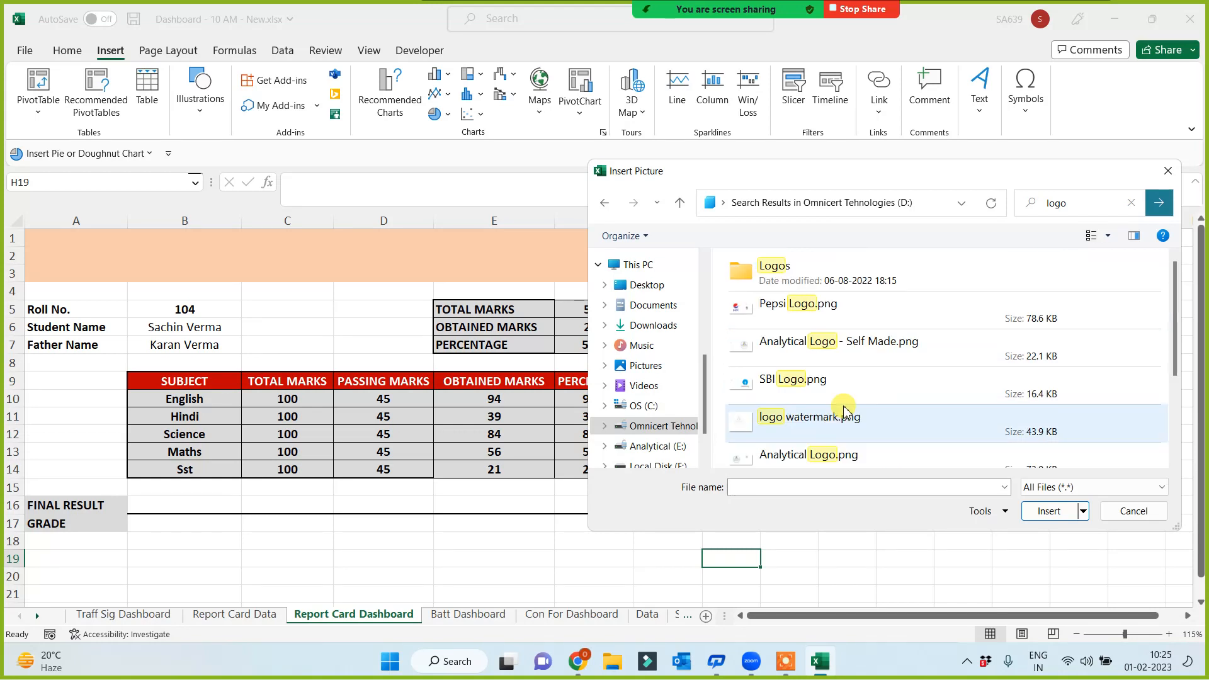
{"action": "double_click", "coordinate": [745, 282]}
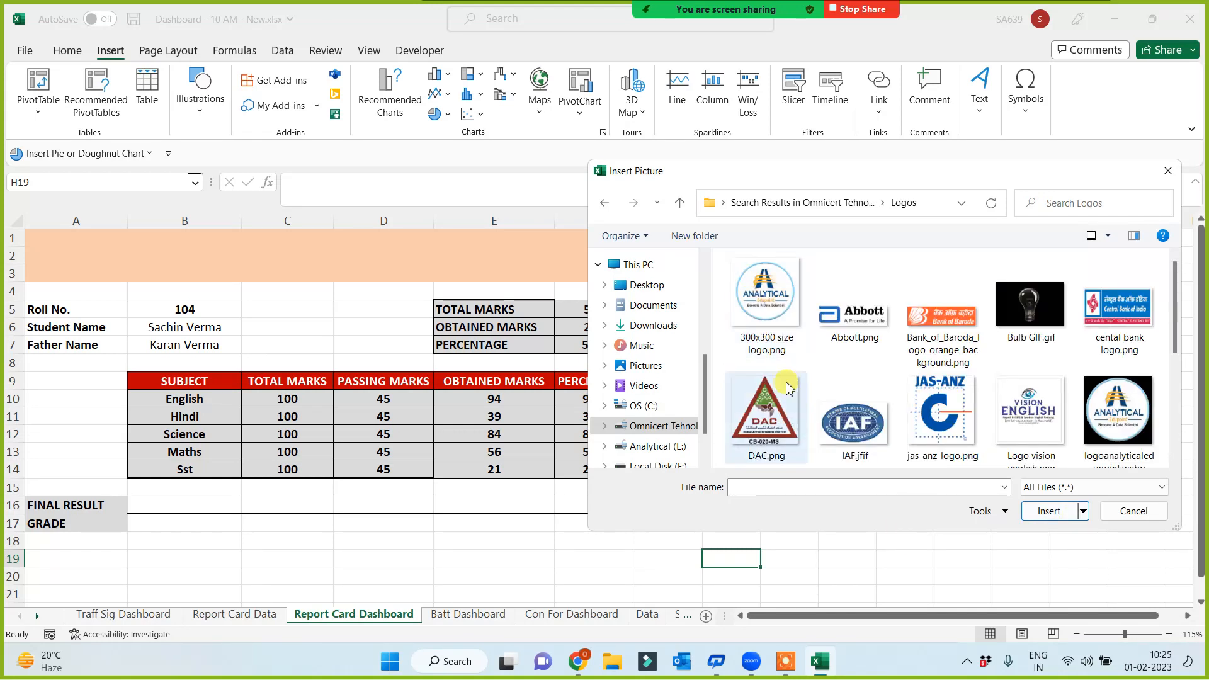
{"action": "double_click", "coordinate": [778, 315]}
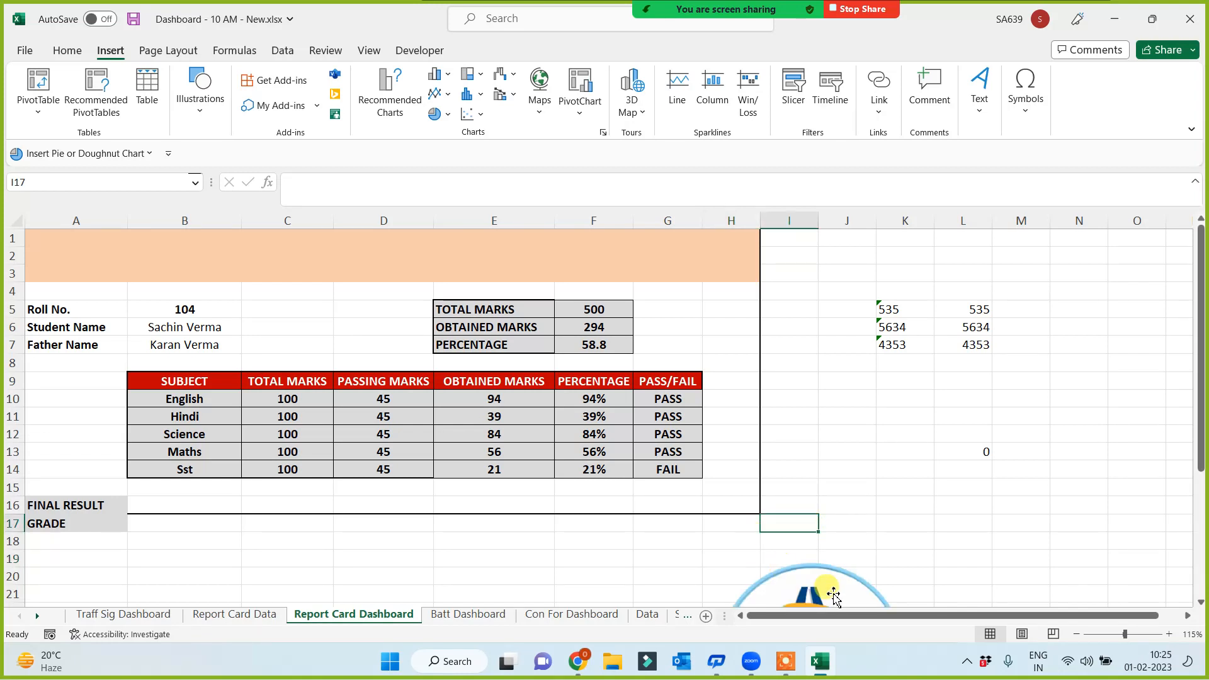
Shrink the logo, place it at the header's top-left and make the header rows taller
{"action": "left_click_drag", "start_coordinate": [771, 506], "coordinate": [264, 290]}
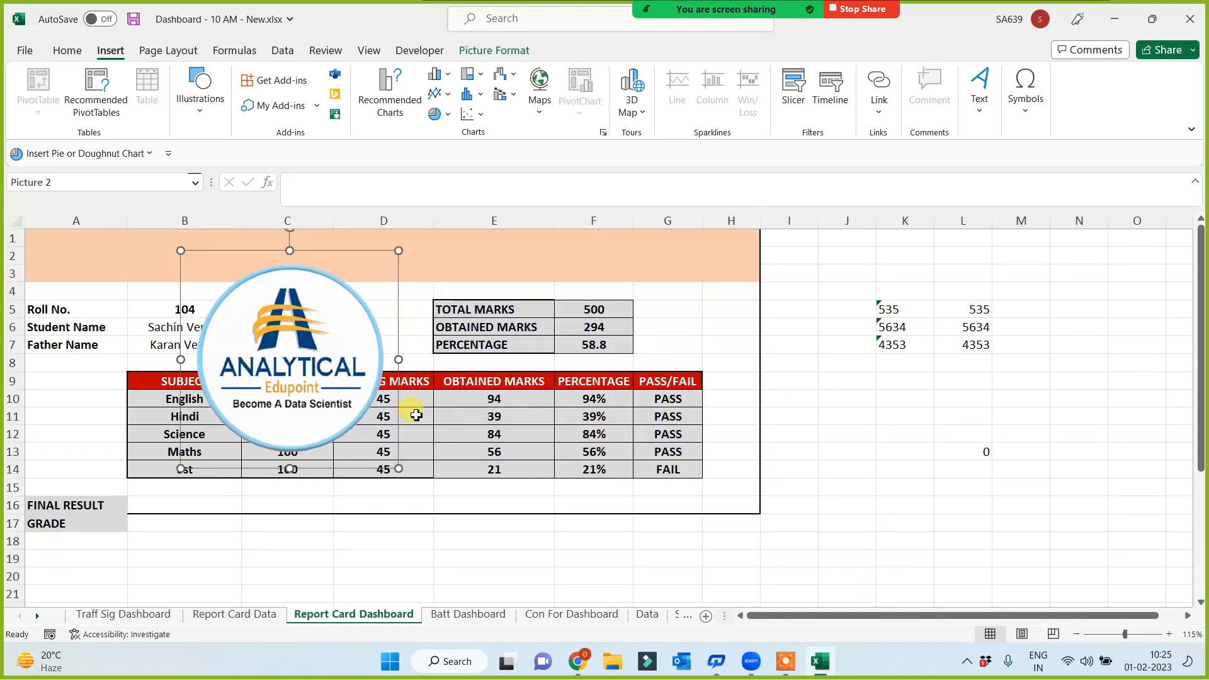
{"action": "left_click_drag", "start_coordinate": [402, 472], "coordinate": [265, 351]}
{"action": "left_click_drag", "start_coordinate": [225, 298], "coordinate": [129, 279]}
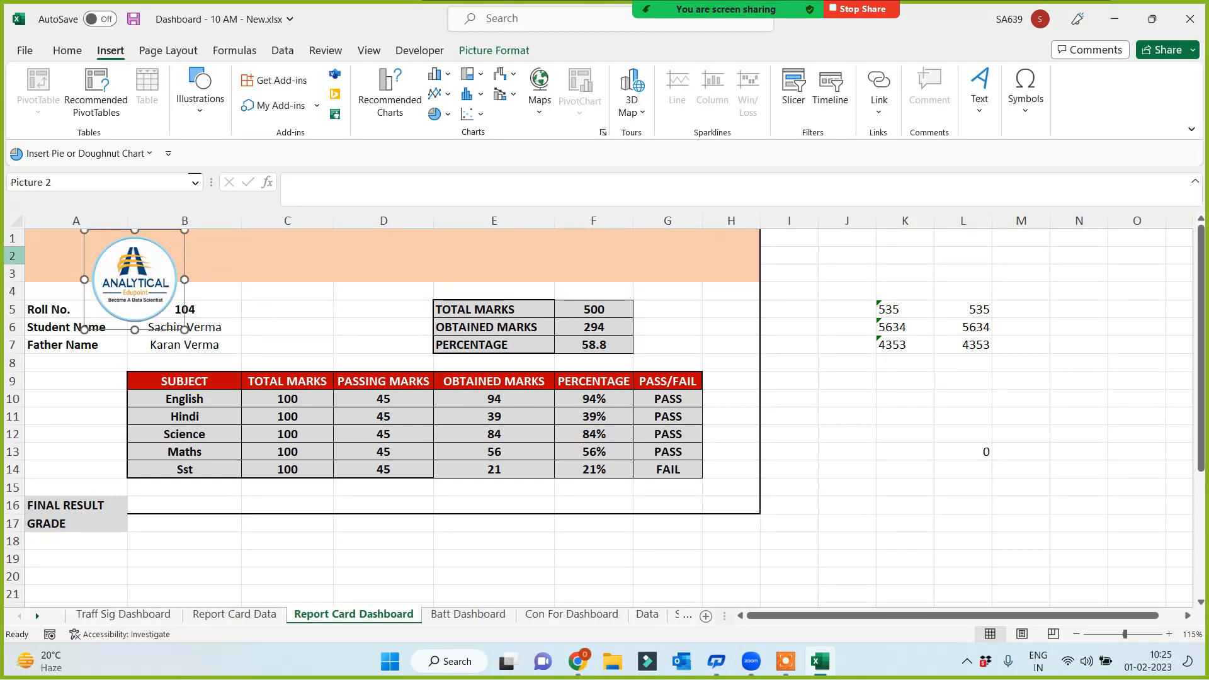
{"action": "mouse_move", "coordinate": [18, 265]}
{"action": "left_mouse_down"}
{"action": "mouse_move", "coordinate": [18, 277]}
{"action": "mouse_move", "coordinate": [19, 265]}
{"action": "left_mouse_up"}
{"action": "left_click_drag", "start_coordinate": [134, 272], "coordinate": [83, 270]}
{"action": "left_click", "coordinate": [351, 269]}
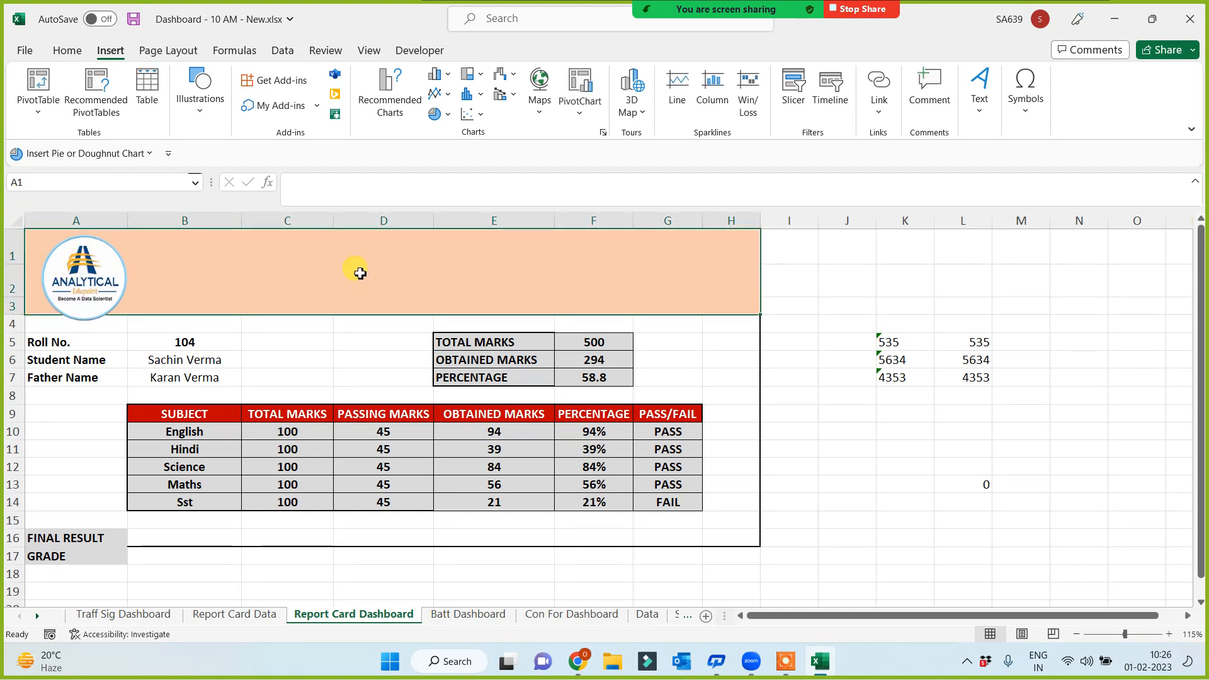
Give the header band a green-top, white-bottom gradient fill behind the Analytical logo
{"action": "right_click", "coordinate": [358, 271]}
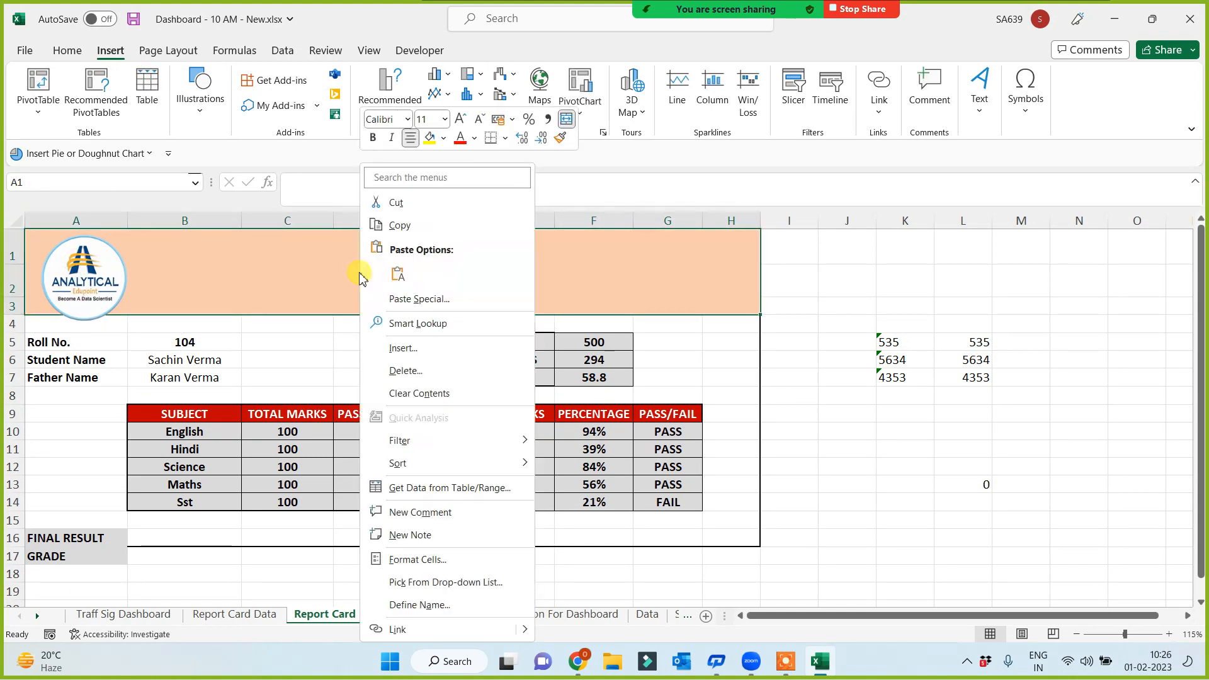
{"action": "left_click", "coordinate": [409, 562]}
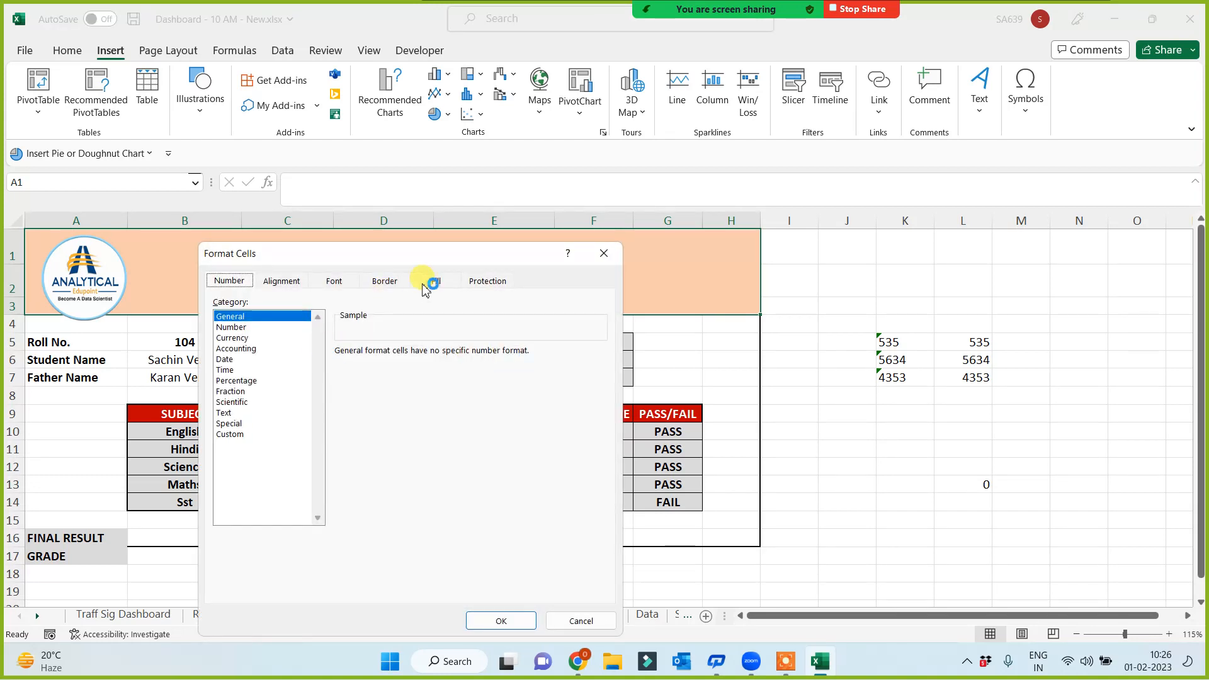
{"action": "left_click", "coordinate": [433, 281]}
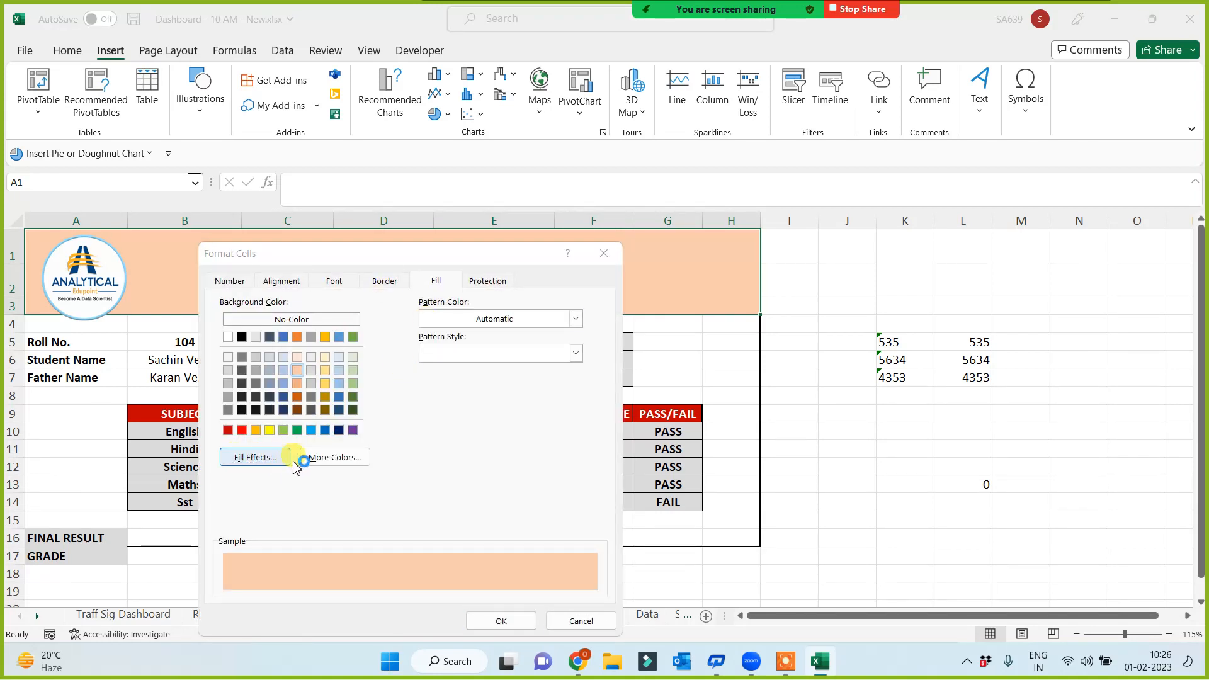
{"action": "left_click", "coordinate": [255, 457]}
{"action": "left_click", "coordinate": [465, 385]}
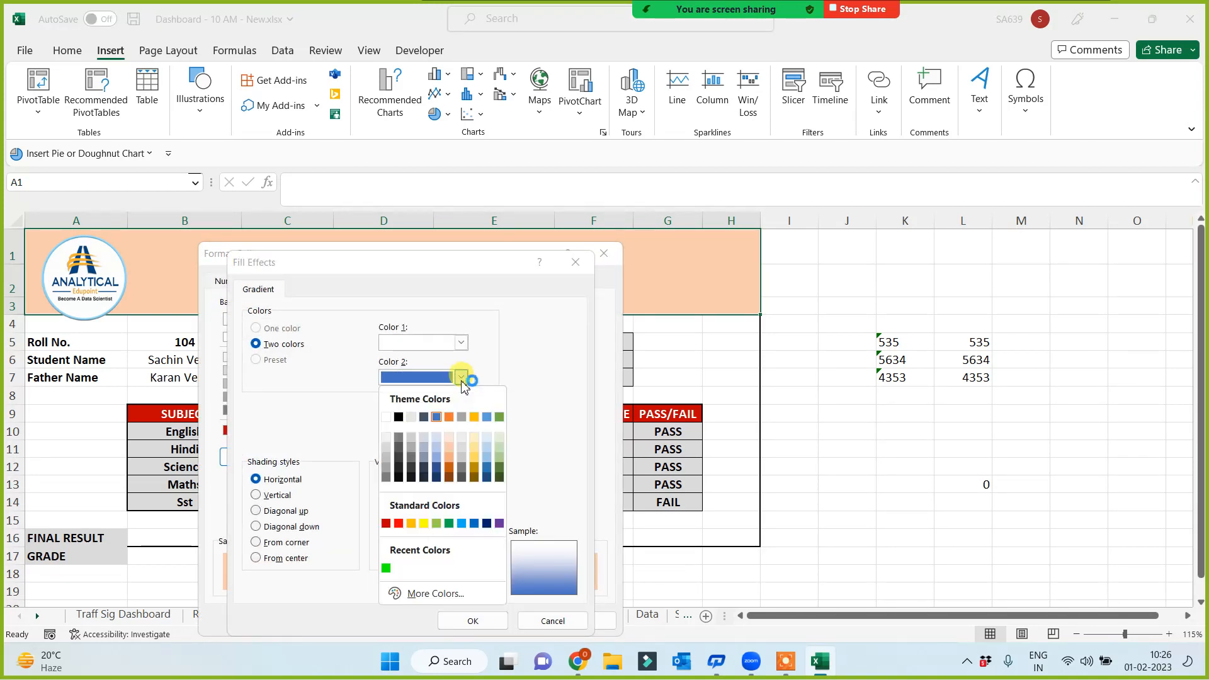
{"action": "left_click", "coordinate": [388, 569]}
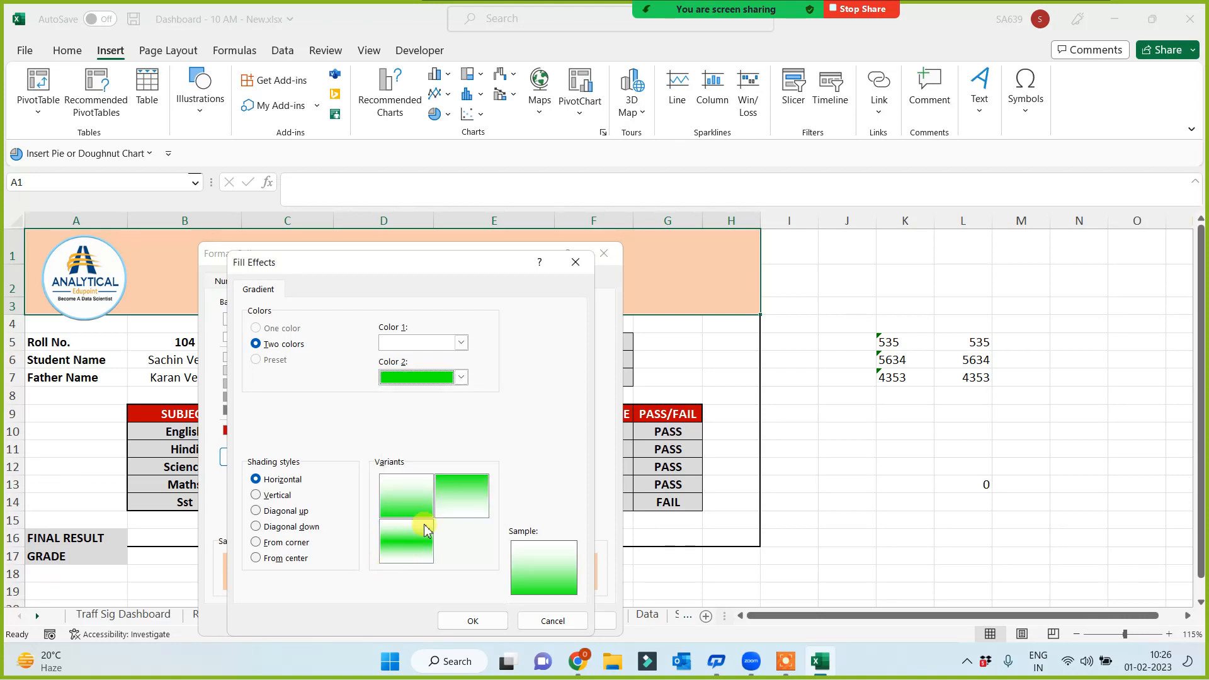
{"action": "left_click", "coordinate": [464, 504]}
{"action": "left_click", "coordinate": [486, 621]}
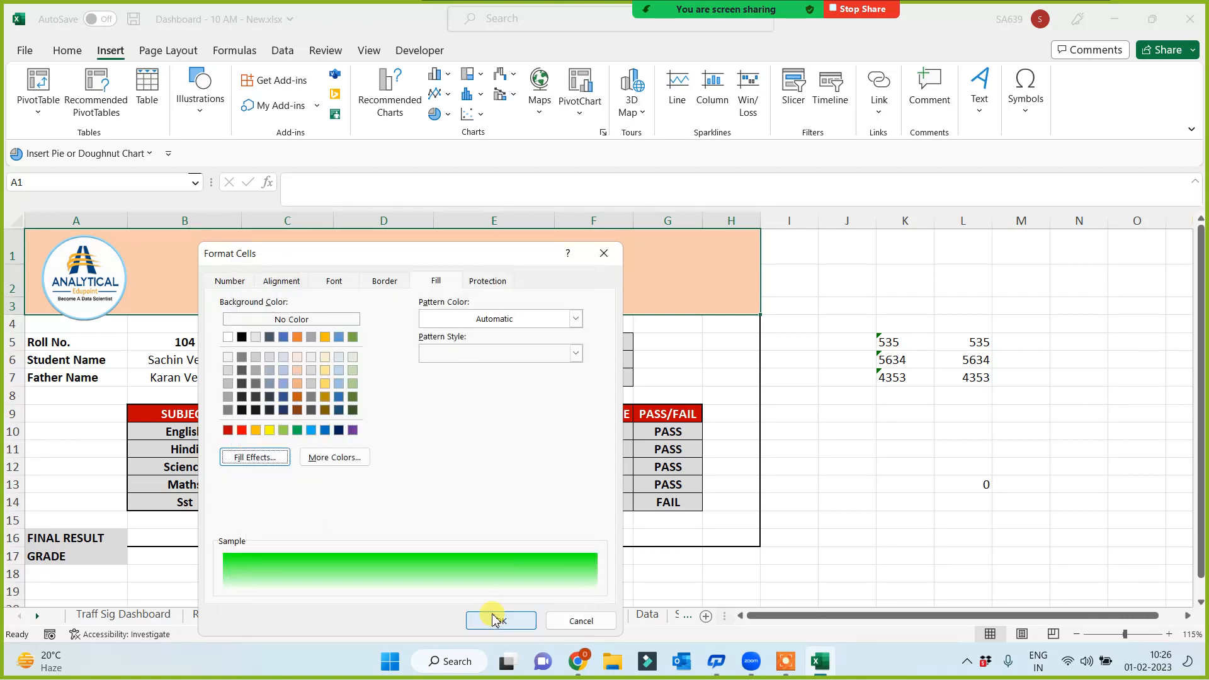
{"action": "left_click", "coordinate": [494, 621]}
{"action": "left_click", "coordinate": [907, 510]}
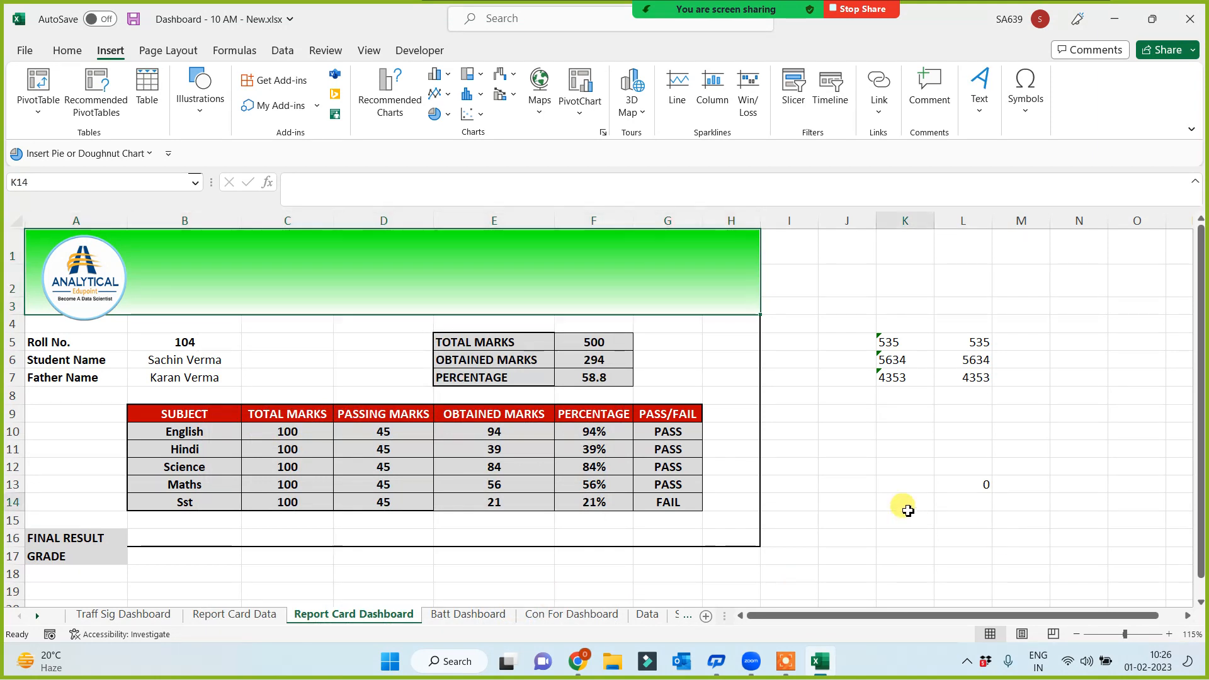
{"action": "left_click", "coordinate": [91, 308]}
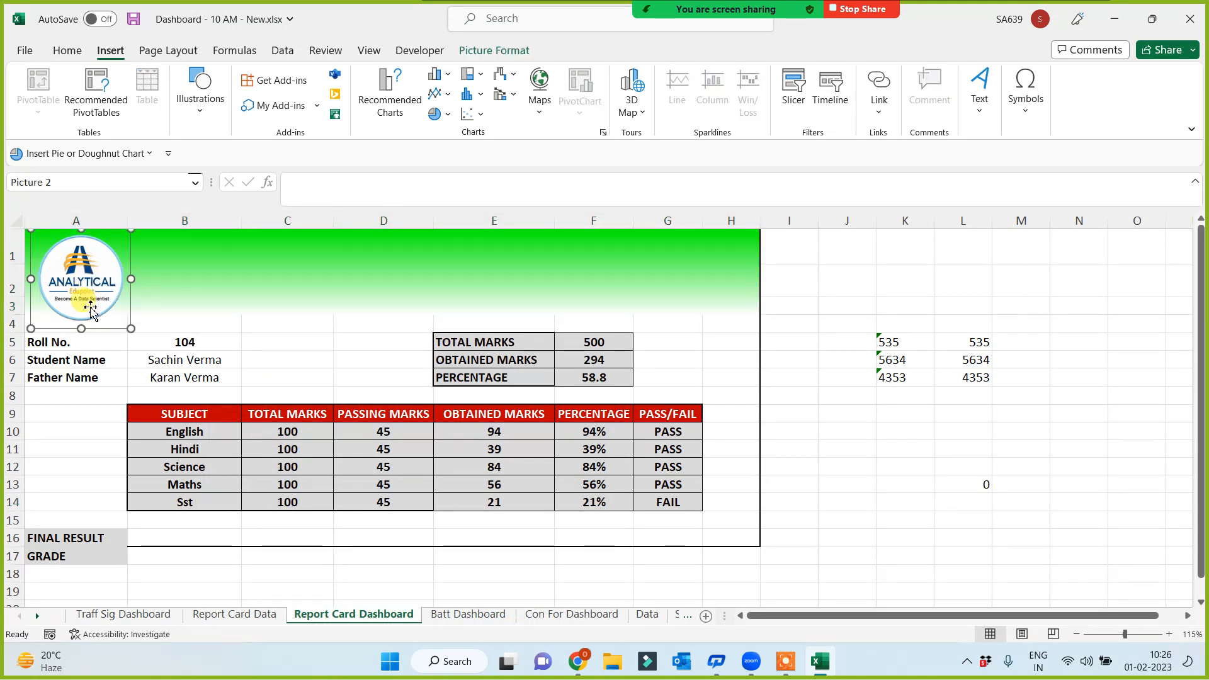
{"action": "left_click", "coordinate": [437, 371]}
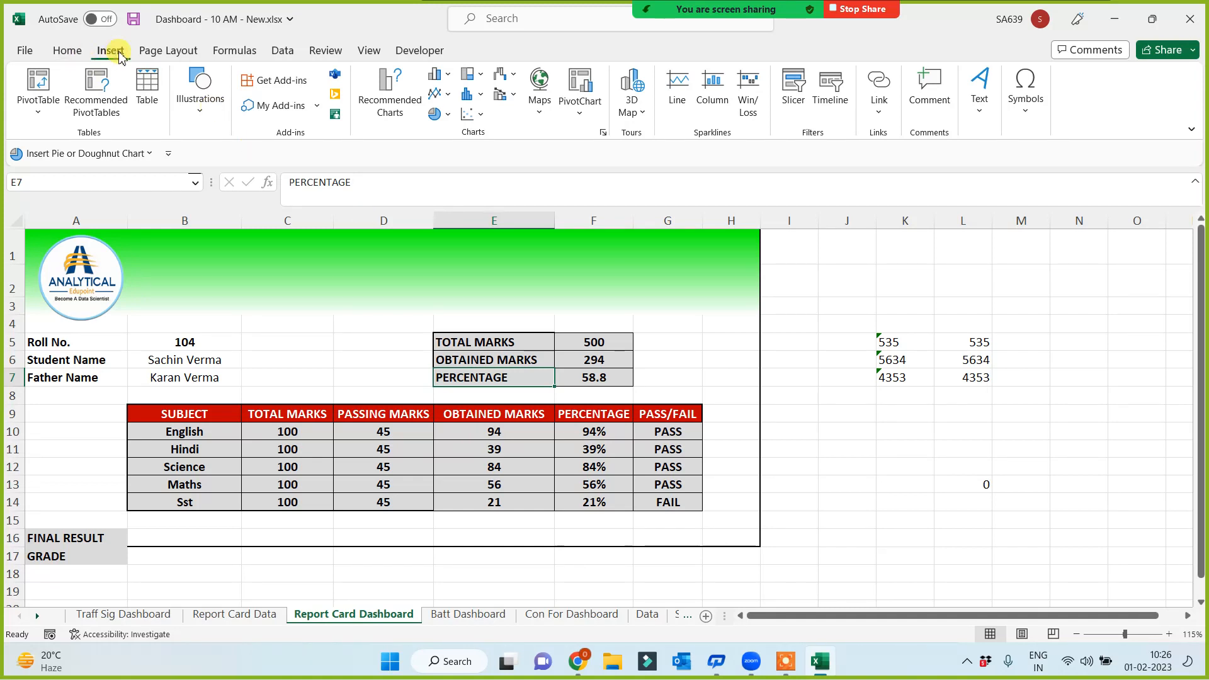
Insert first-style WordArt reading 'Analytical Edupoint'
{"action": "left_click", "coordinate": [979, 94]}
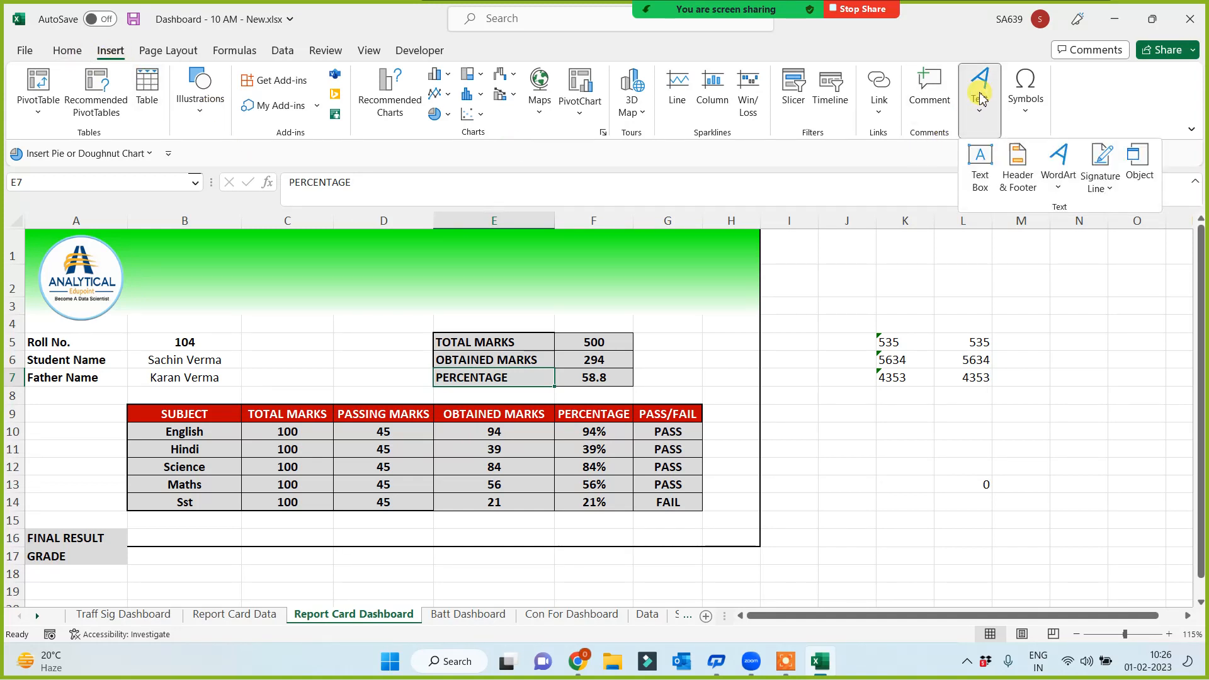
{"action": "left_click", "coordinate": [1059, 155]}
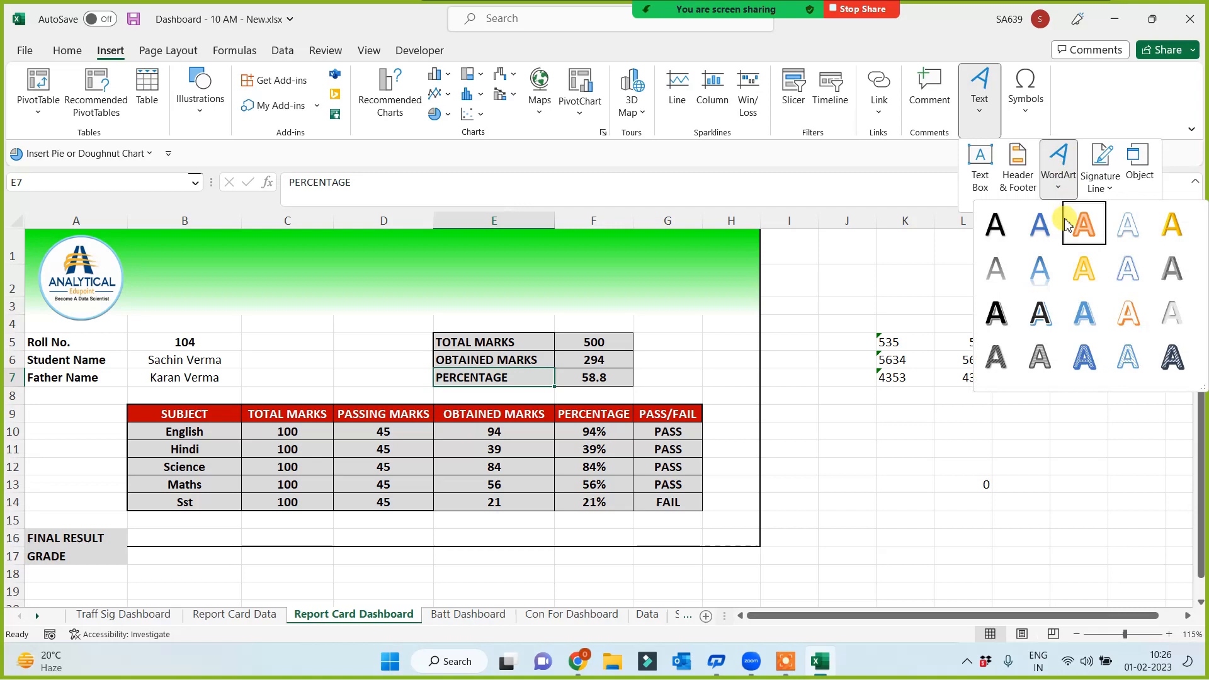
{"action": "left_click", "coordinate": [993, 223]}
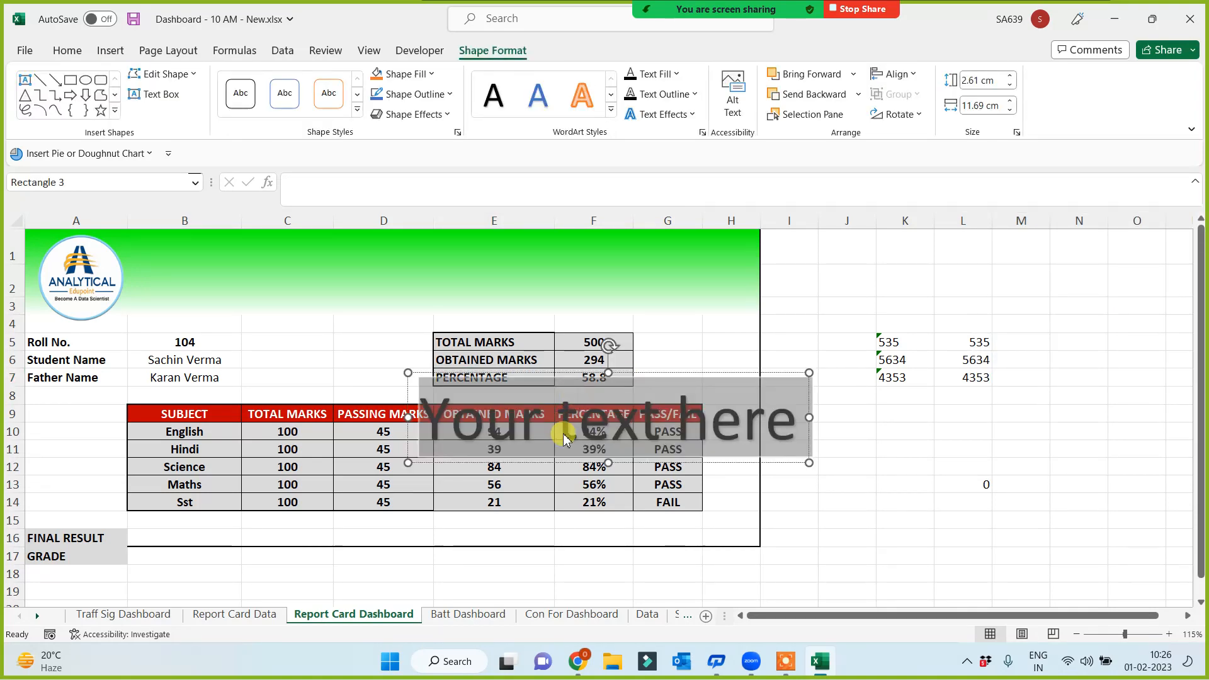
{"action": "type", "text": "Analytic"}
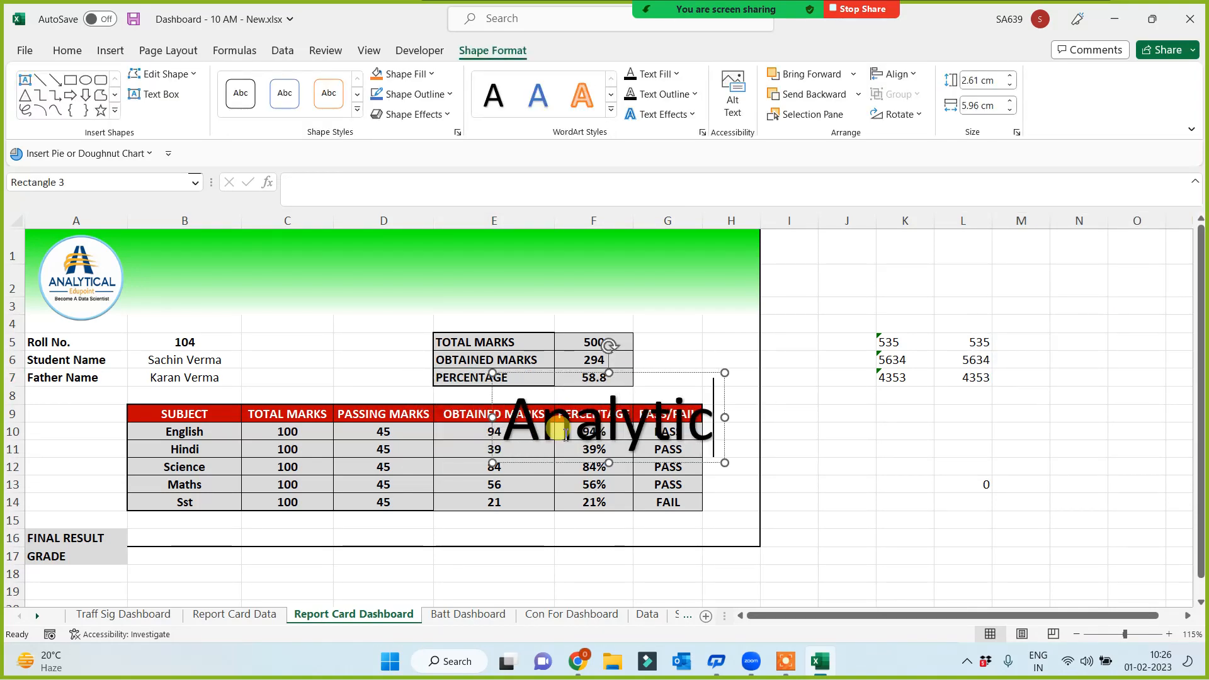
{"action": "type", "text": "al Edupoint"}
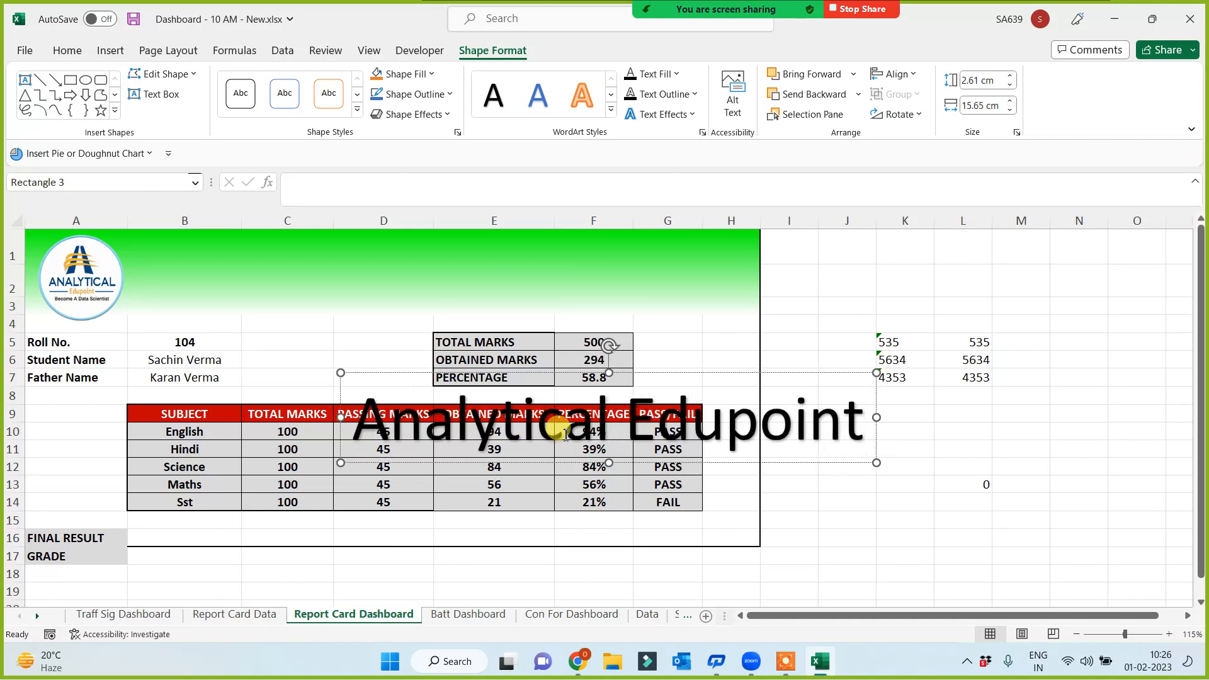
Decrease the WordArt title's font size five steps and move it into the green banner
{"action": "key", "text": "ctrl+a"}
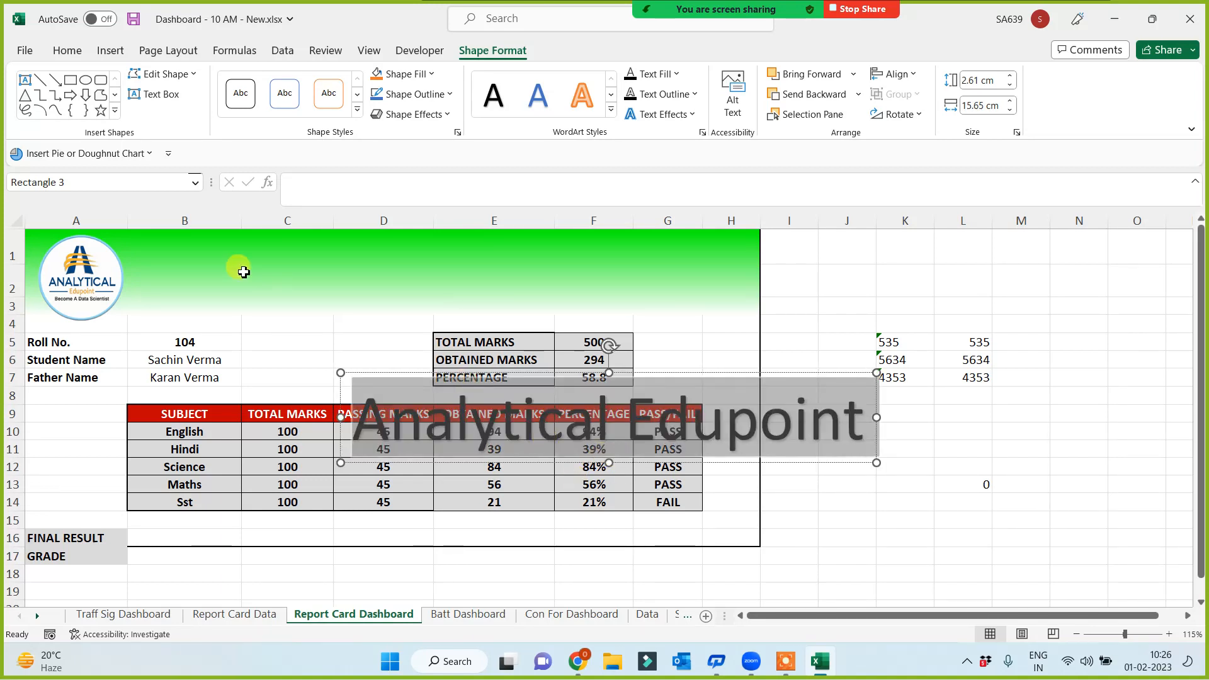
{"action": "left_click", "coordinate": [67, 52]}
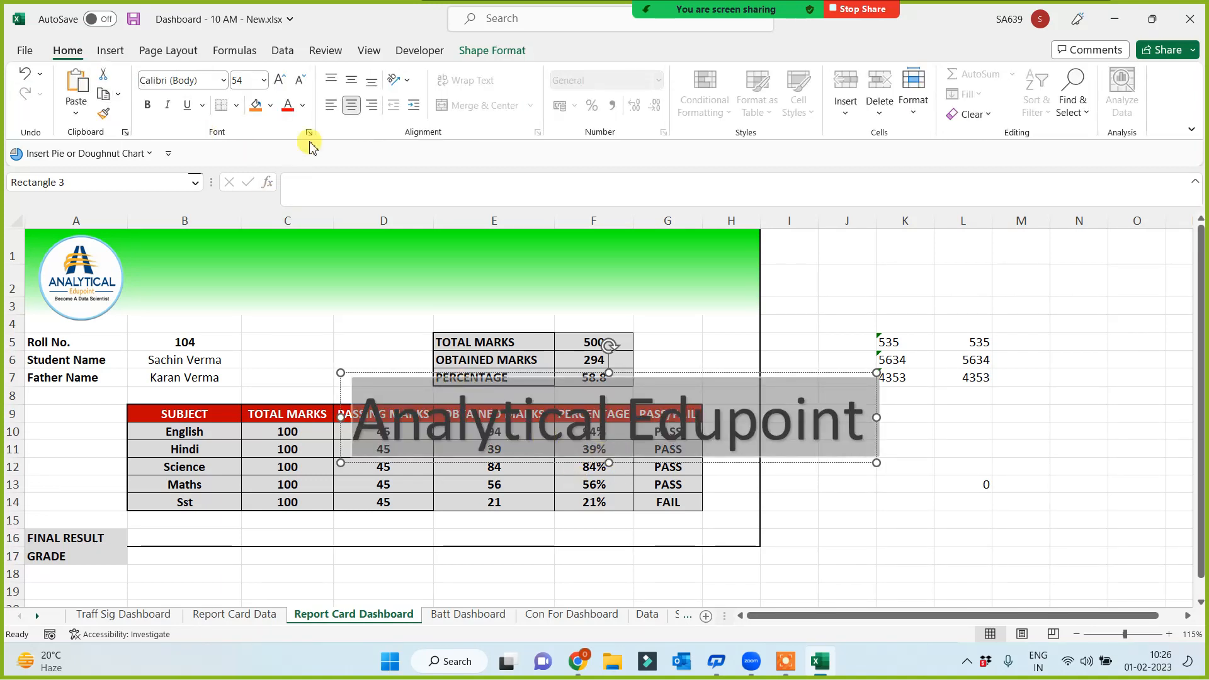
{"action": "left_click", "coordinate": [300, 81]}
{"action": "left_click", "coordinate": [300, 82]}
{"action": "left_click", "coordinate": [300, 82]}
{"action": "left_click", "coordinate": [299, 81]}
{"action": "left_click", "coordinate": [299, 82]}
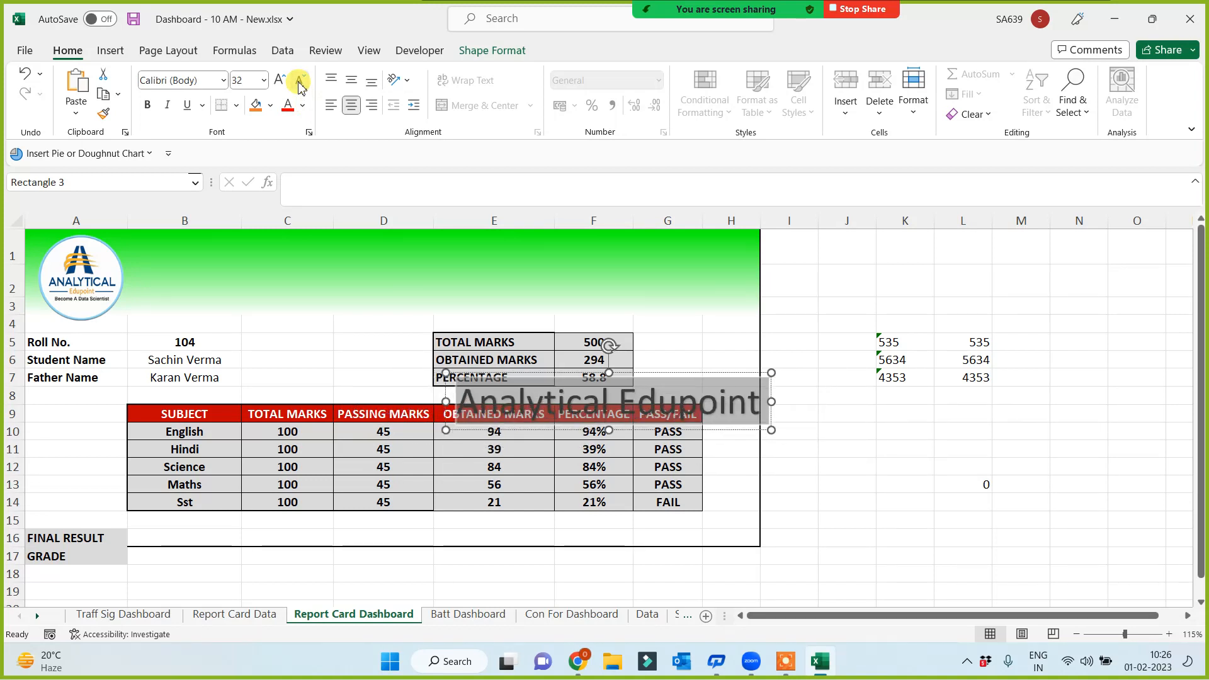
{"action": "left_click", "coordinate": [300, 81]}
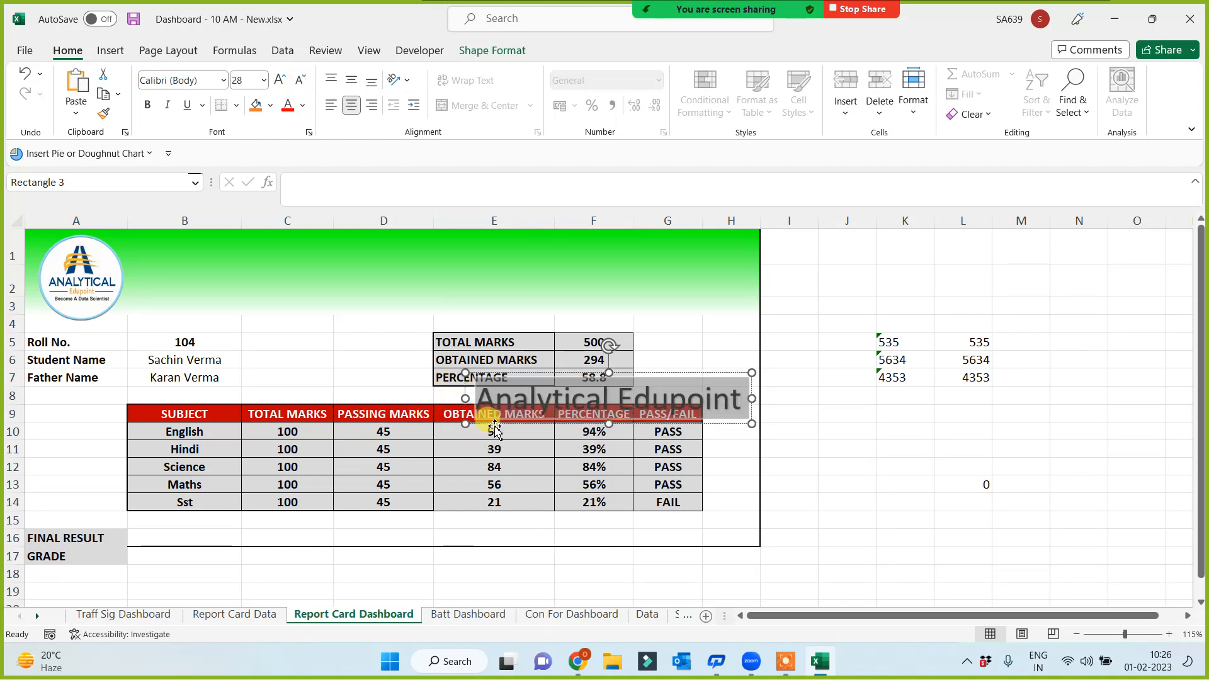
{"action": "left_click_drag", "start_coordinate": [494, 430], "coordinate": [296, 270]}
{"action": "left_click", "coordinate": [844, 467]}
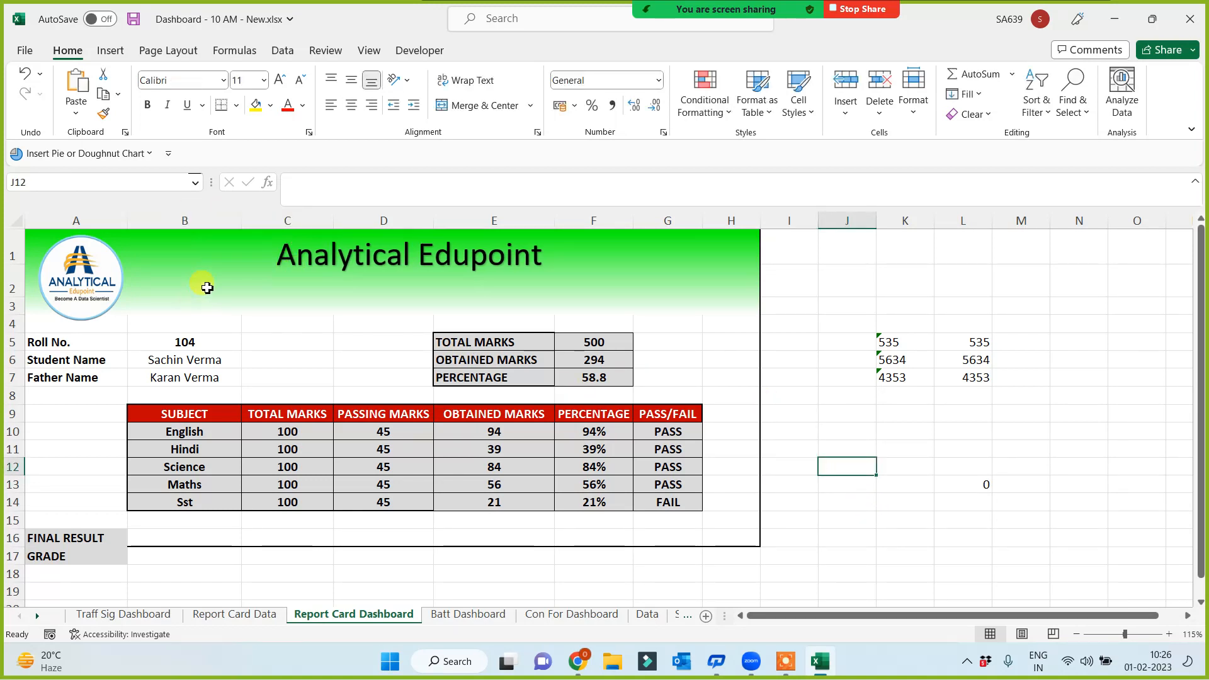
{"action": "left_click", "coordinate": [110, 51]}
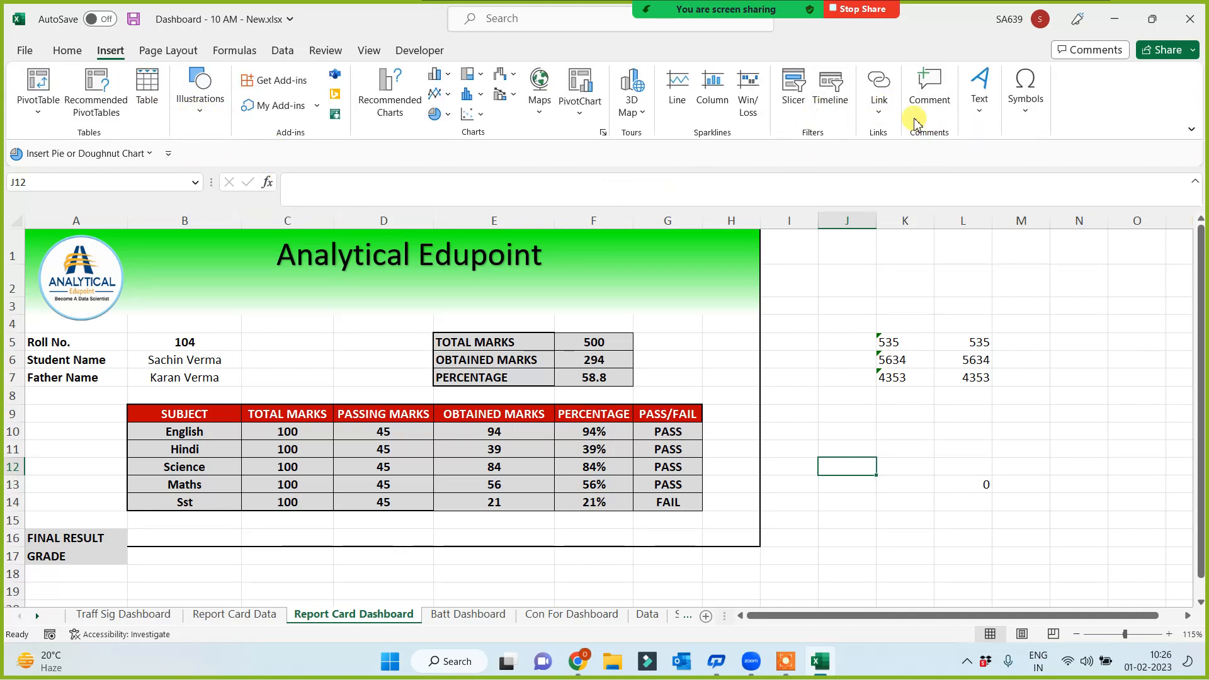
Draw a text box under the title reading 'ISO 9001 Certified & Microsoft Authorized Testing Center'
{"action": "left_click", "coordinate": [982, 120]}
{"action": "left_click", "coordinate": [981, 165]}
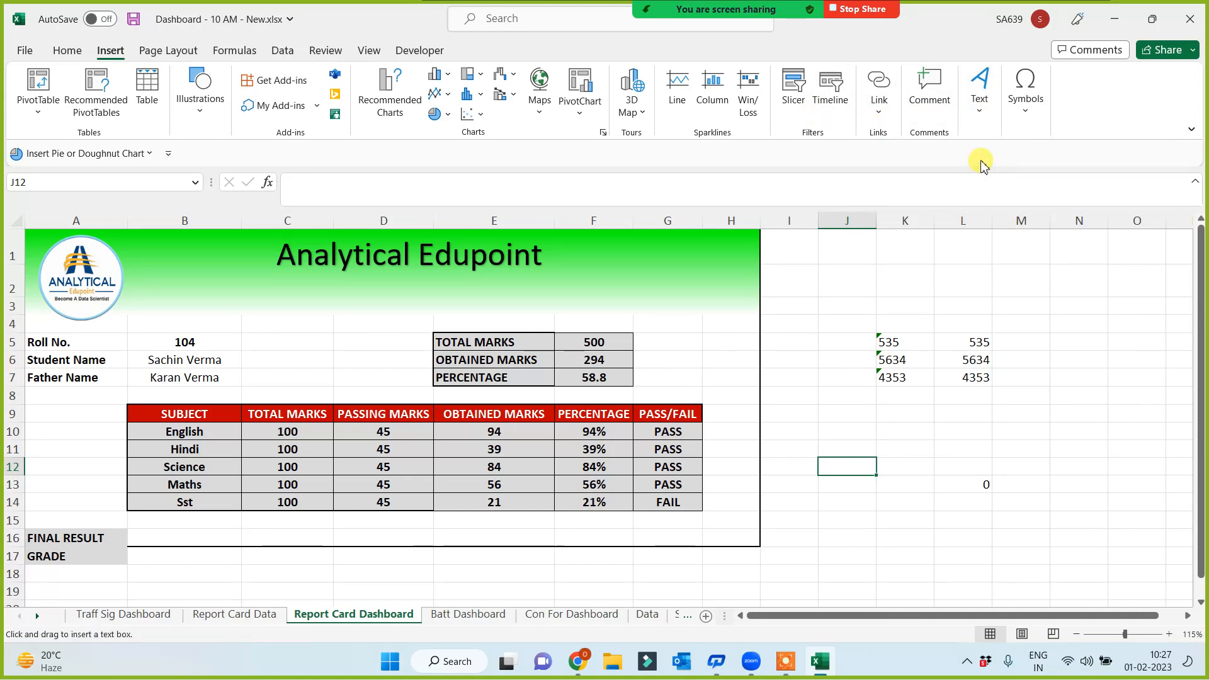
{"action": "left_click_drag", "start_coordinate": [207, 272], "coordinate": [647, 301]}
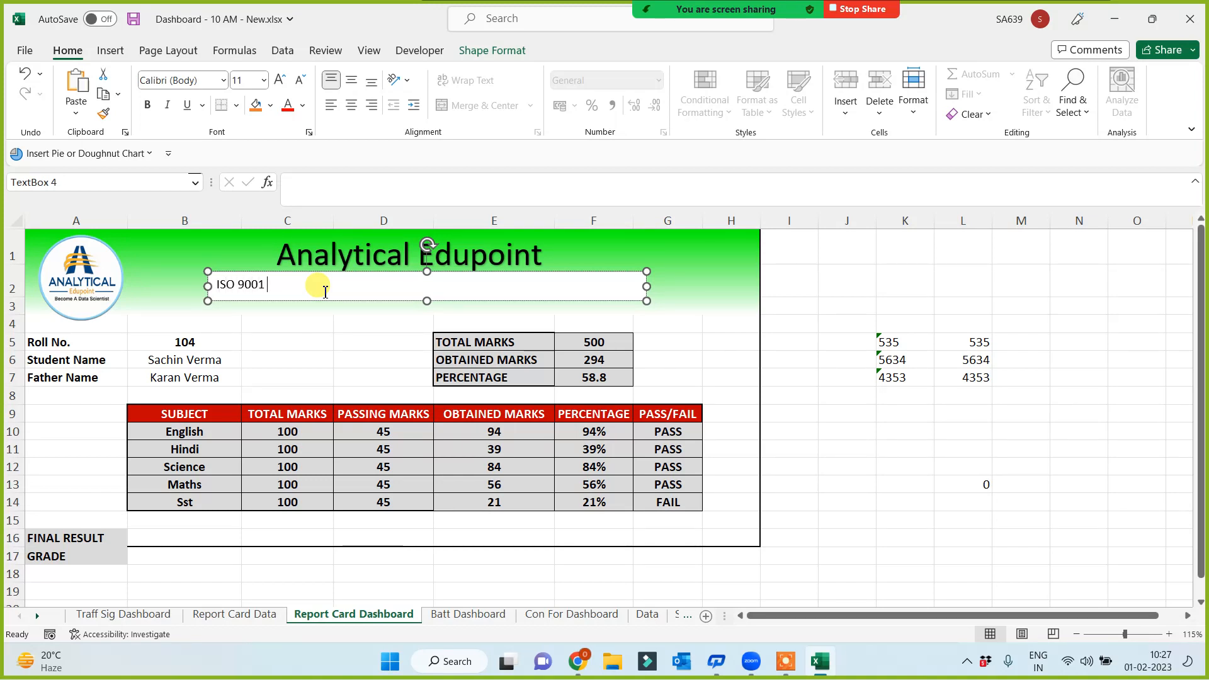
{"action": "type", "text": "tified"}
{"action": "left_click", "coordinate": [267, 285]}
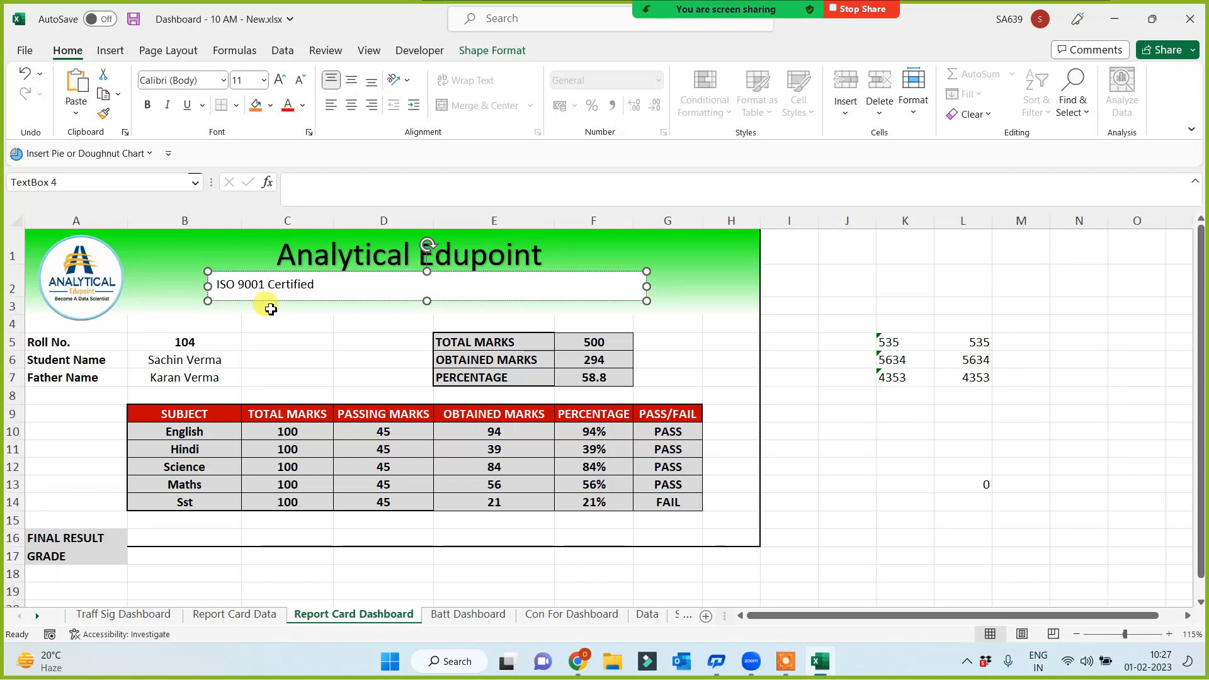
{"action": "left_click", "coordinate": [328, 290]}
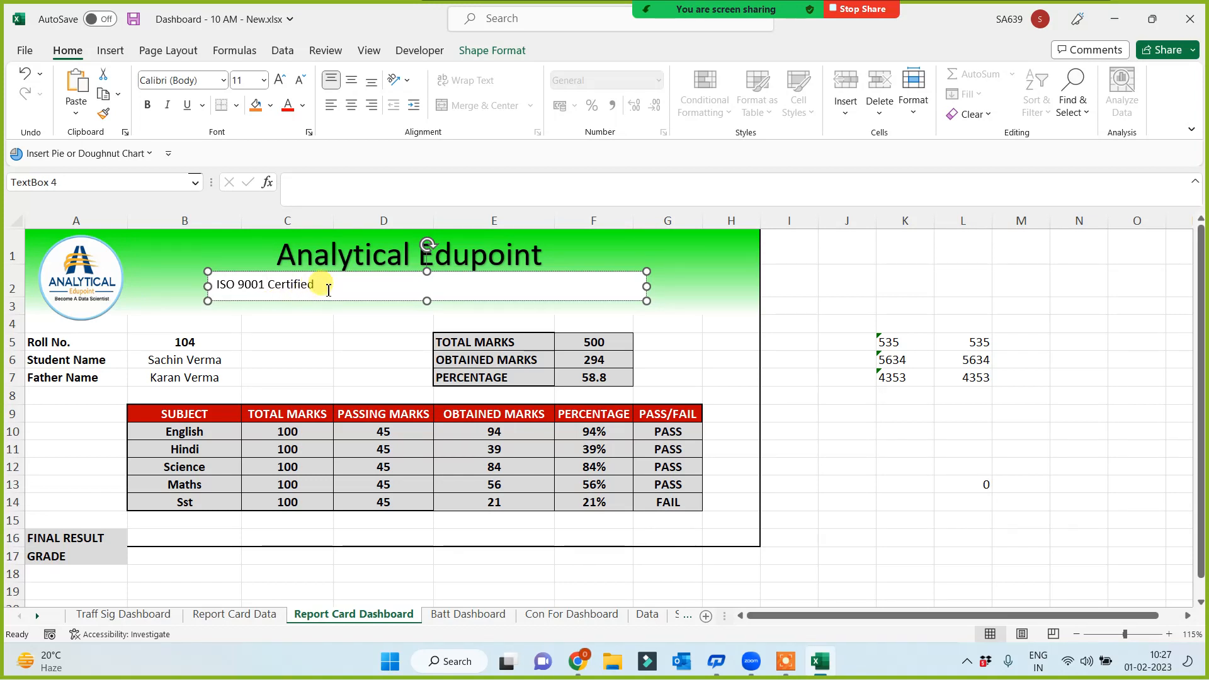
{"action": "type", "text": "&"}
{"action": "type", "text": "uthorized Tes"}
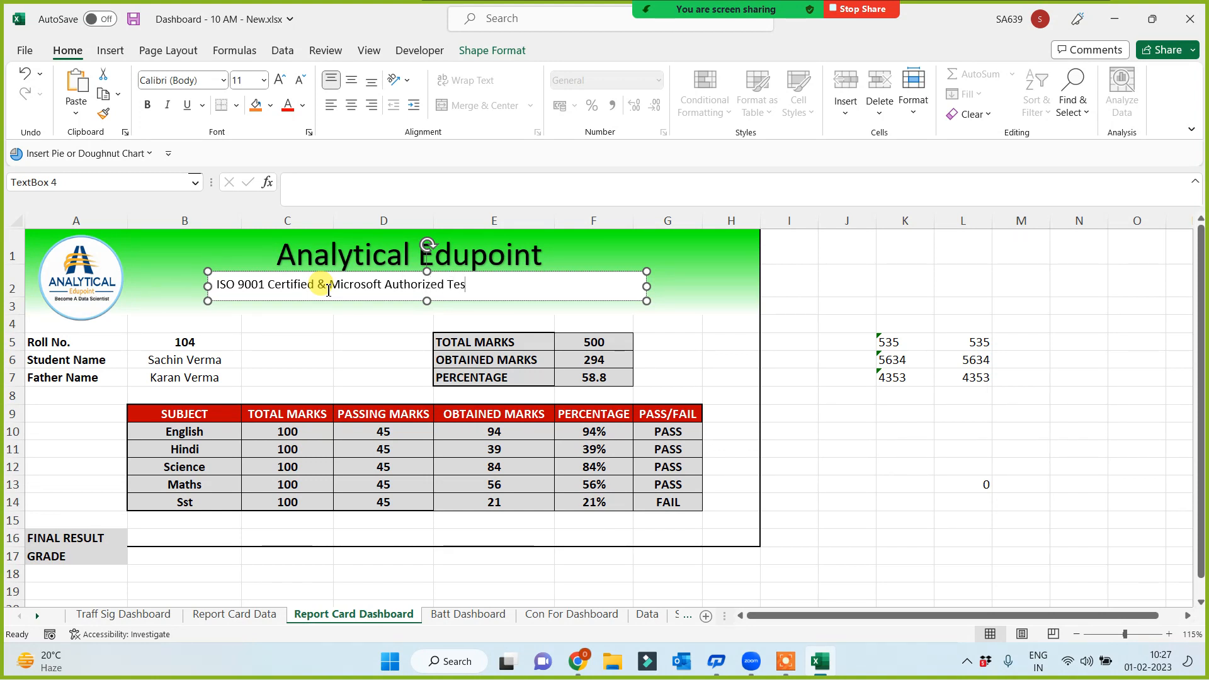
{"action": "type", "text": "Center"}
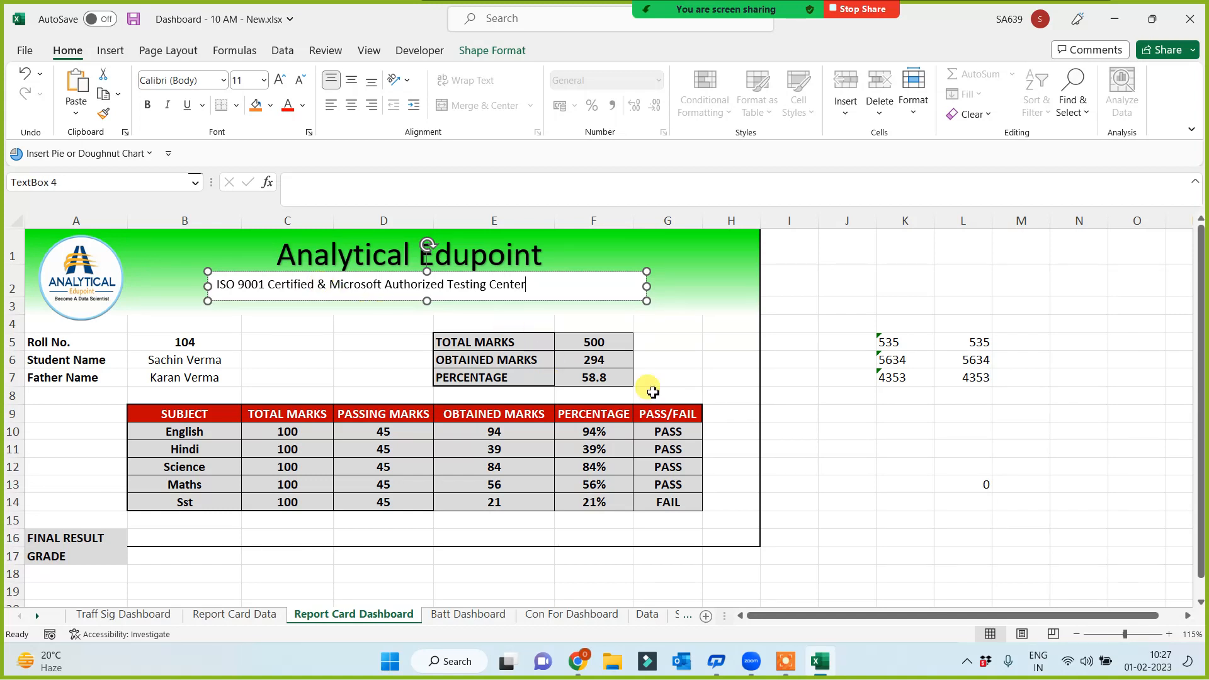
{"action": "left_click", "coordinate": [845, 411]}
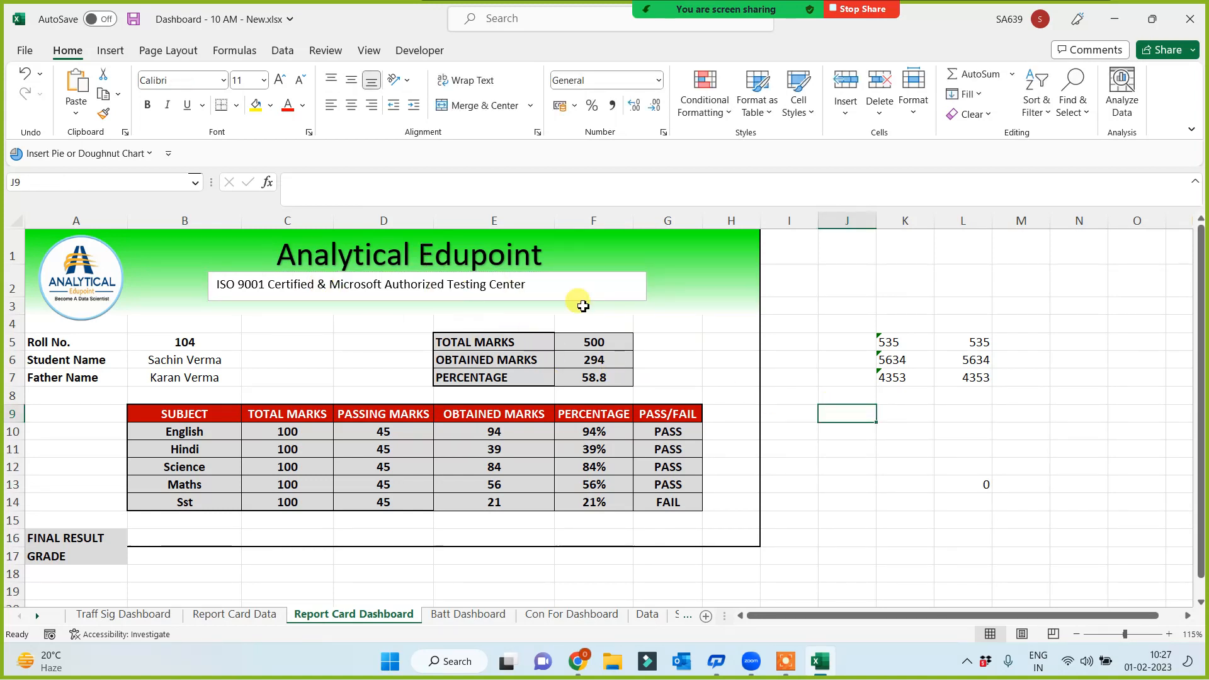
Set the subtitle box to No Fill and No Outline, nudging it slightly right and up
{"action": "left_click", "coordinate": [625, 275]}
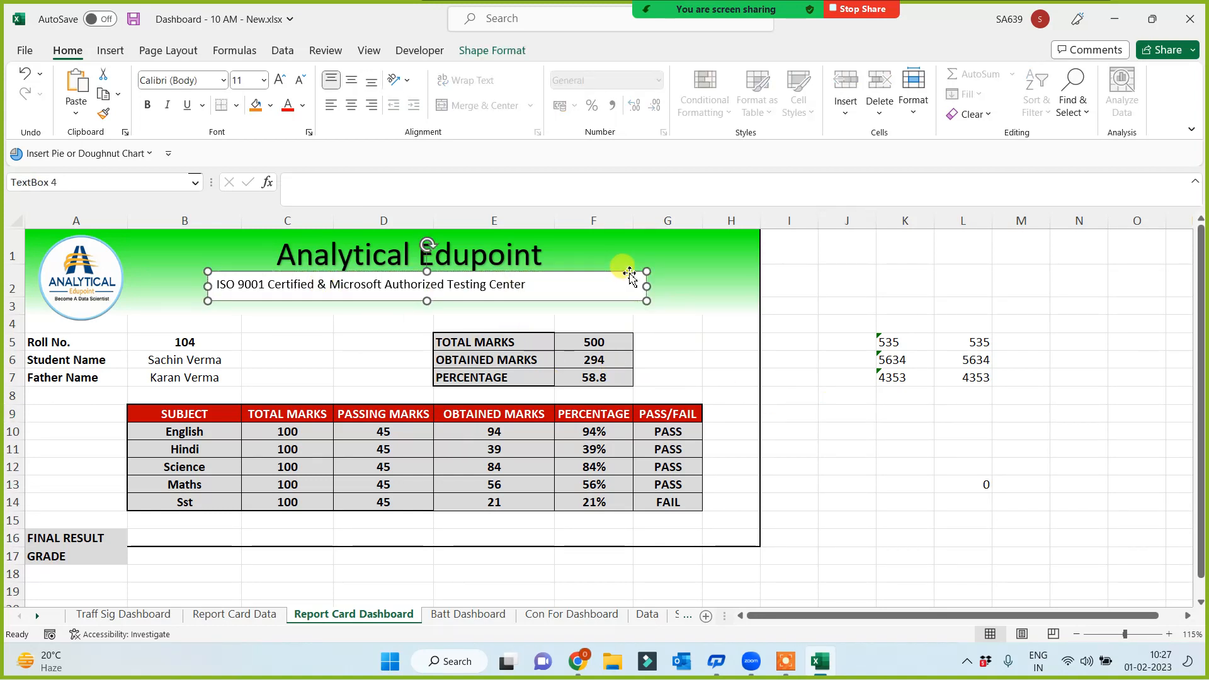
{"action": "left_click", "coordinate": [491, 53]}
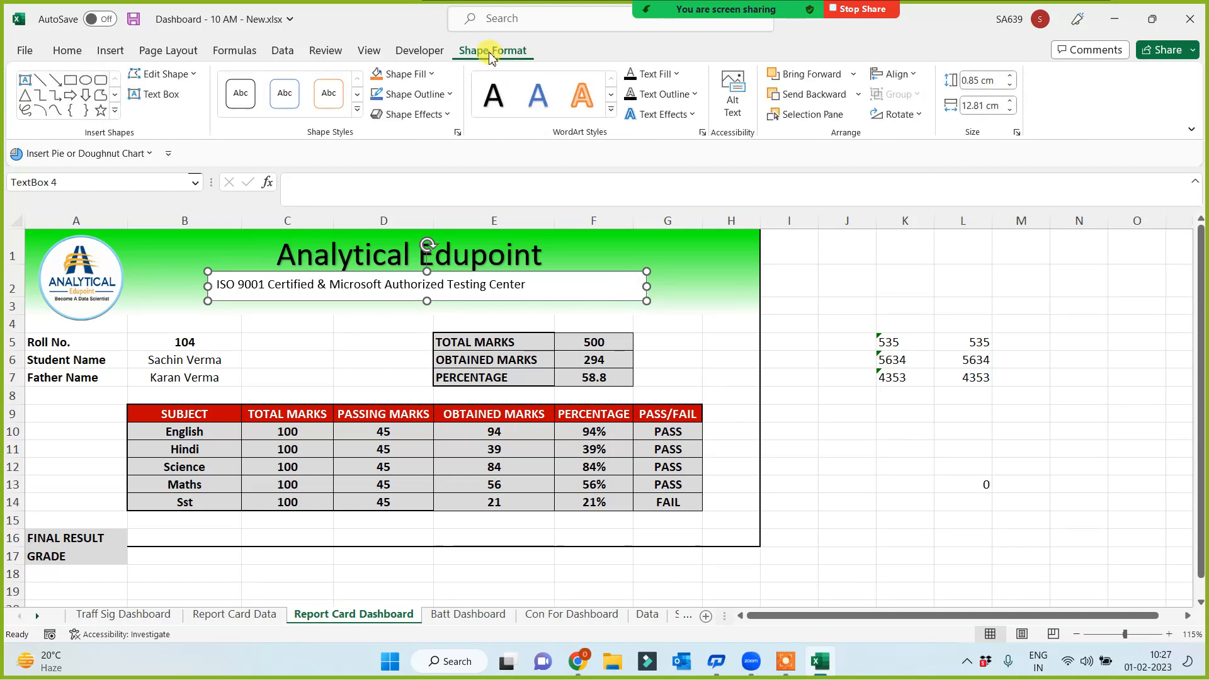
{"action": "left_click", "coordinate": [402, 74]}
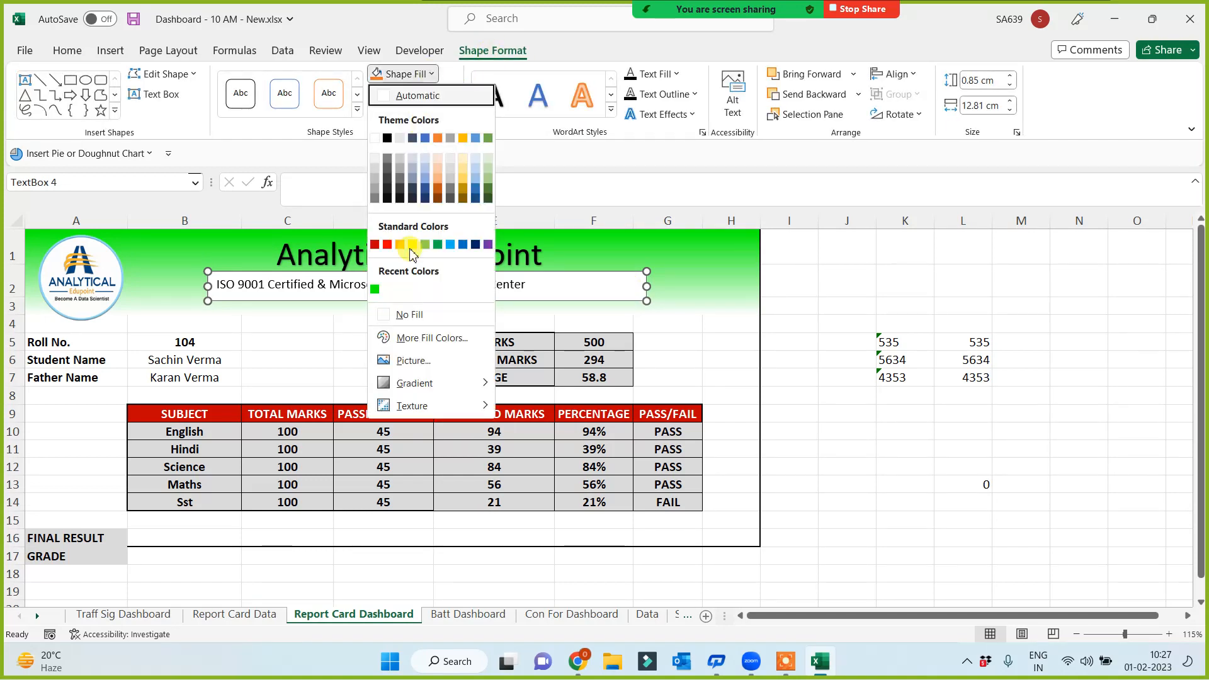
{"action": "left_click", "coordinate": [387, 322]}
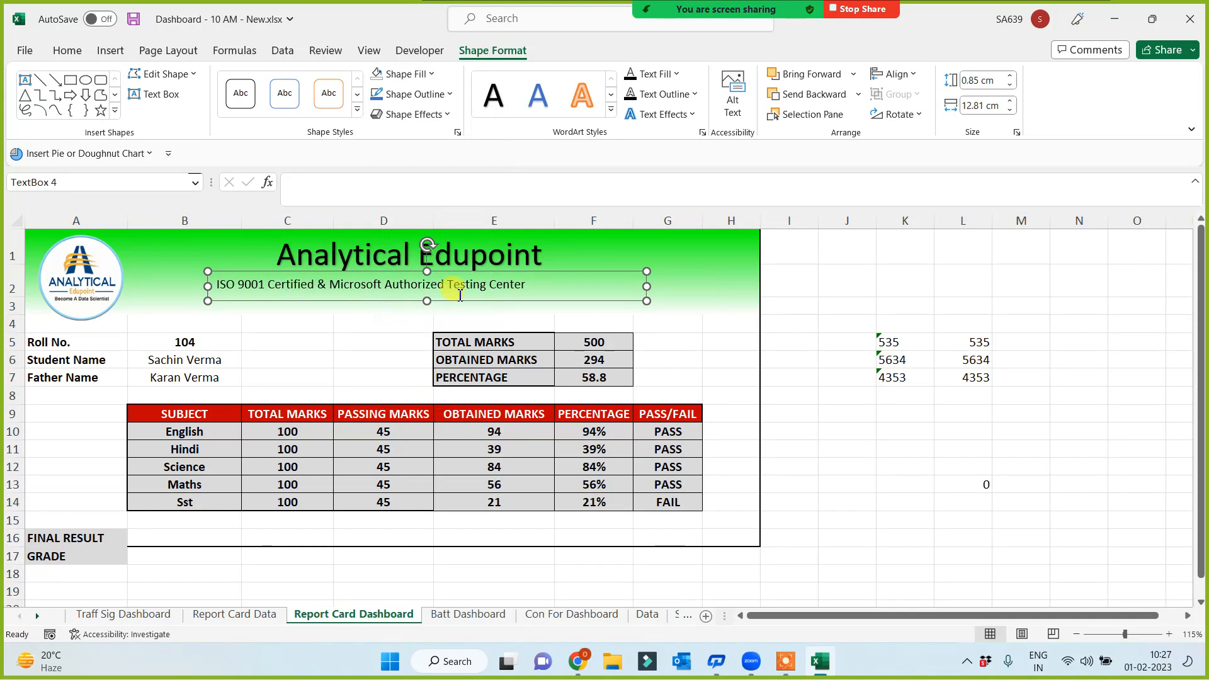
{"action": "left_click", "coordinate": [450, 94]}
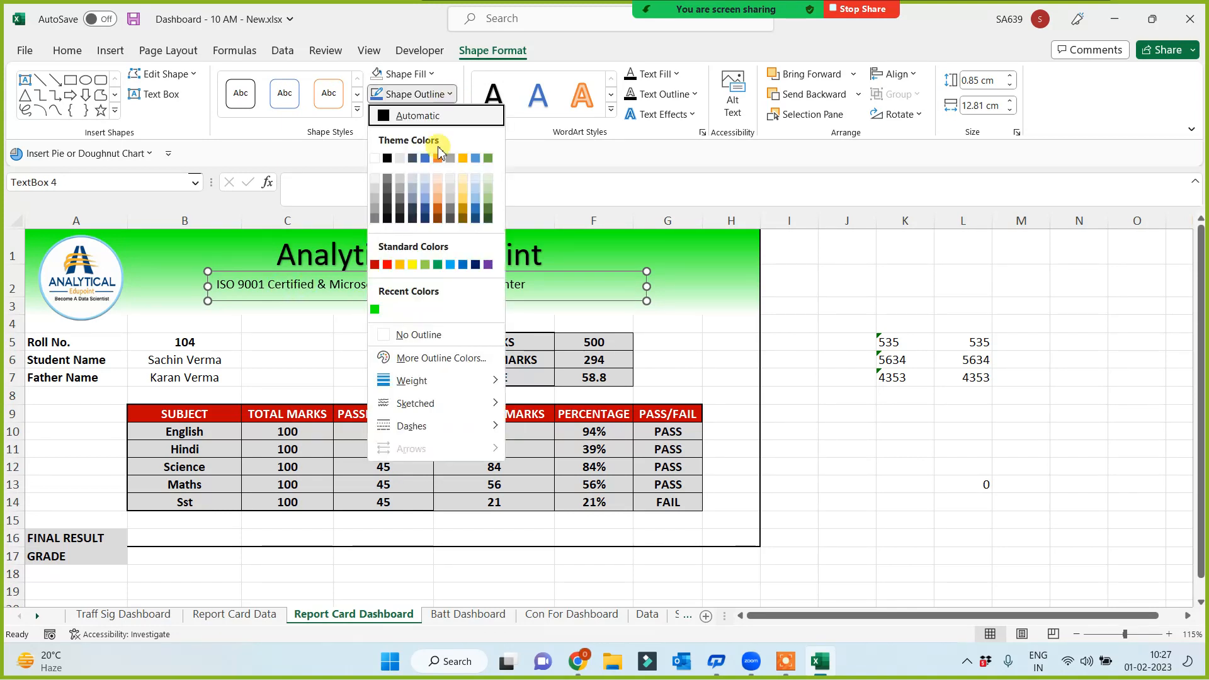
{"action": "left_click", "coordinate": [392, 334]}
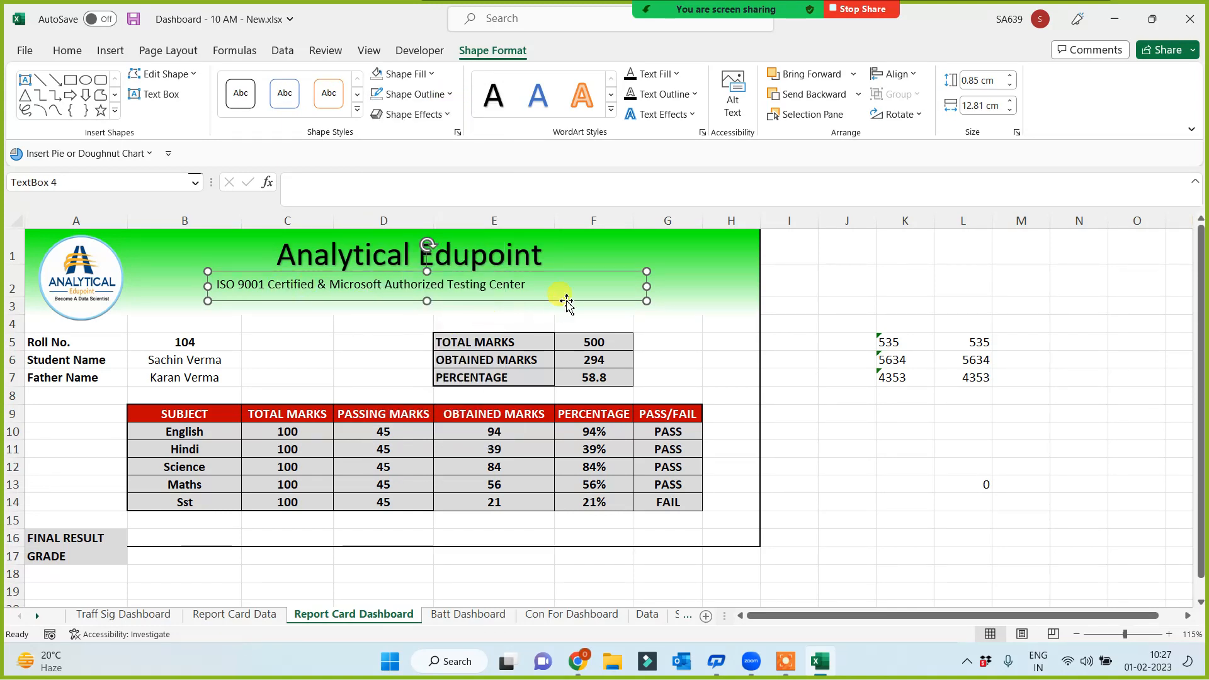
{"action": "left_click_drag", "start_coordinate": [567, 305], "coordinate": [614, 293]}
{"action": "left_click", "coordinate": [851, 416]}
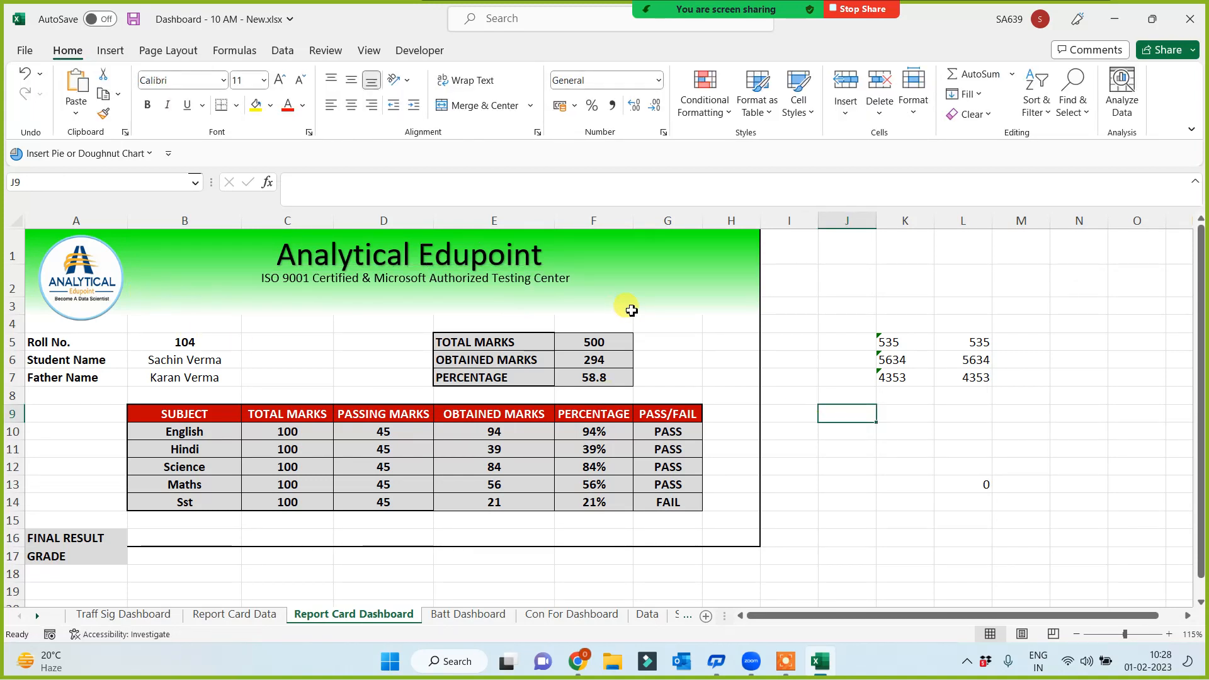
Duplicate the subtitle box with Ctrl+D, drop the copy below it and select all its text
{"action": "left_click", "coordinate": [588, 291]}
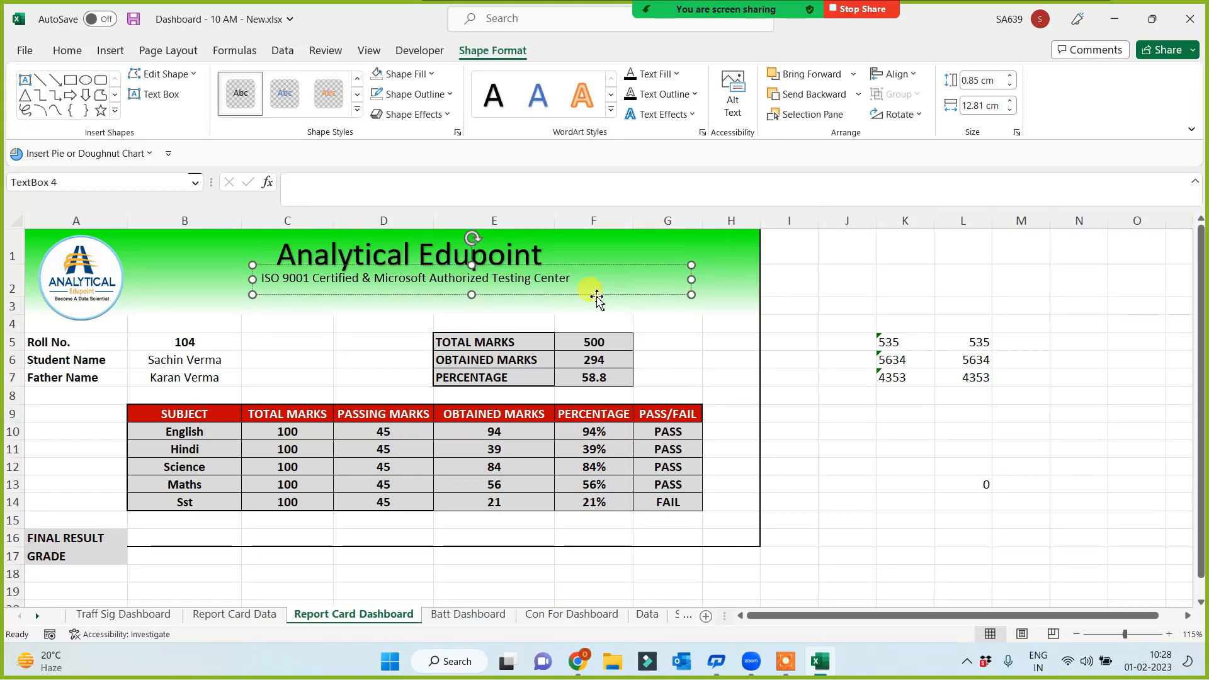
{"action": "key", "text": "ctrl+d"}
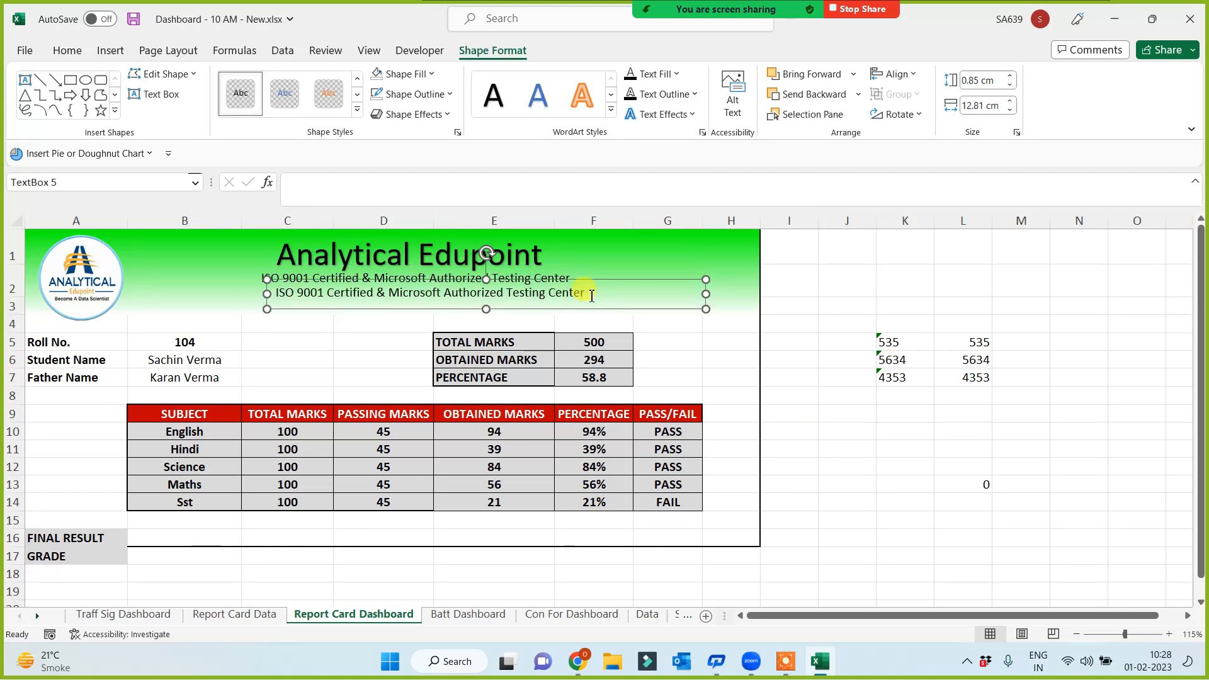
{"action": "left_click_drag", "start_coordinate": [587, 310], "coordinate": [572, 327]}
{"action": "left_click", "coordinate": [522, 309]}
{"action": "key", "text": "ctrl+a"}
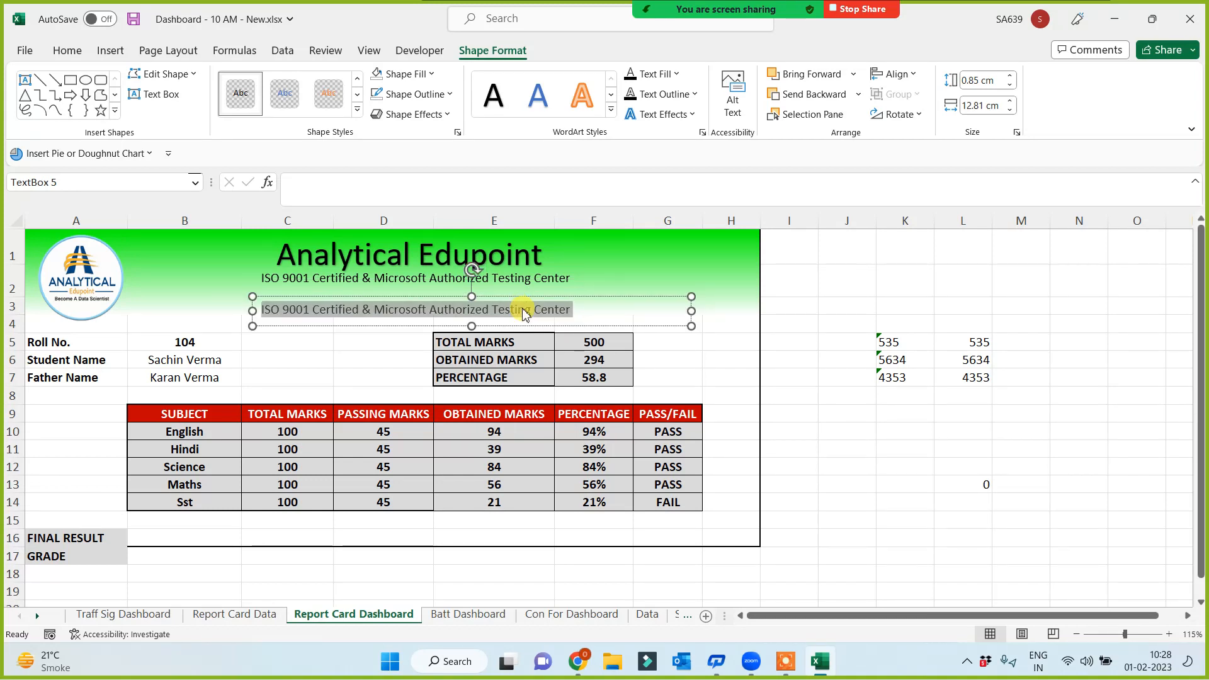
Replace the copy's text with the institute's address, website and phone number, then move it under the subtitle
{"action": "type", "text": "Sa"}
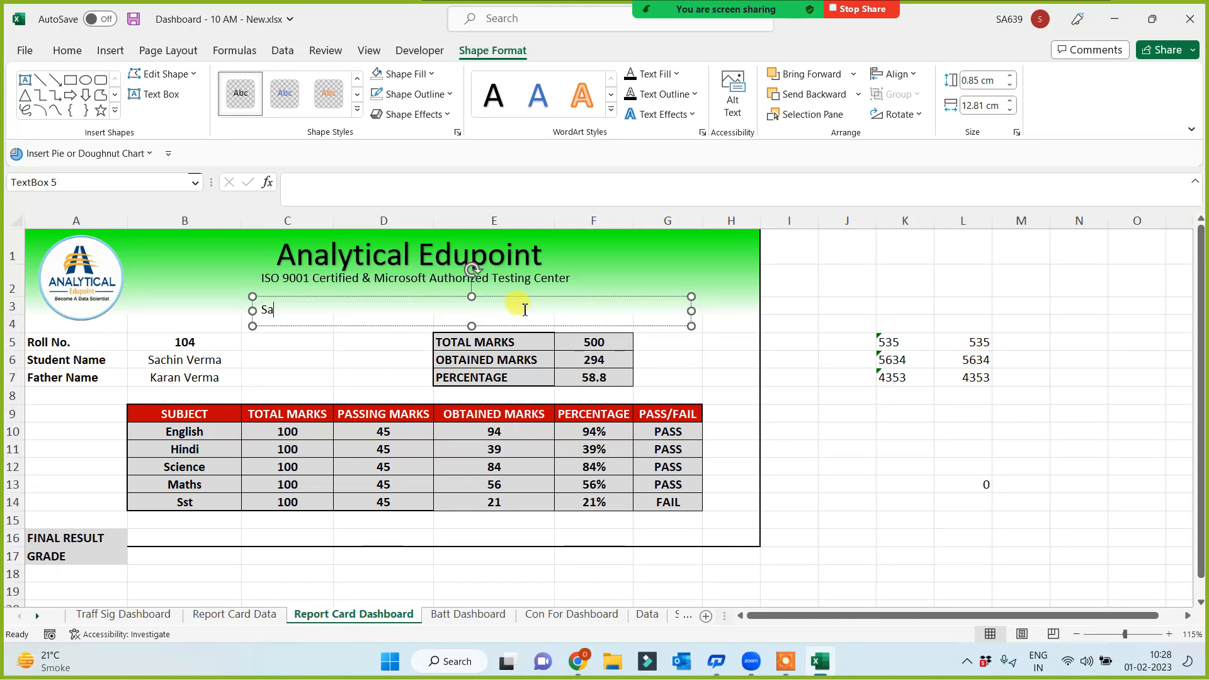
{"action": "type", "text": "lek, New Delhi -110030 I Web:"}
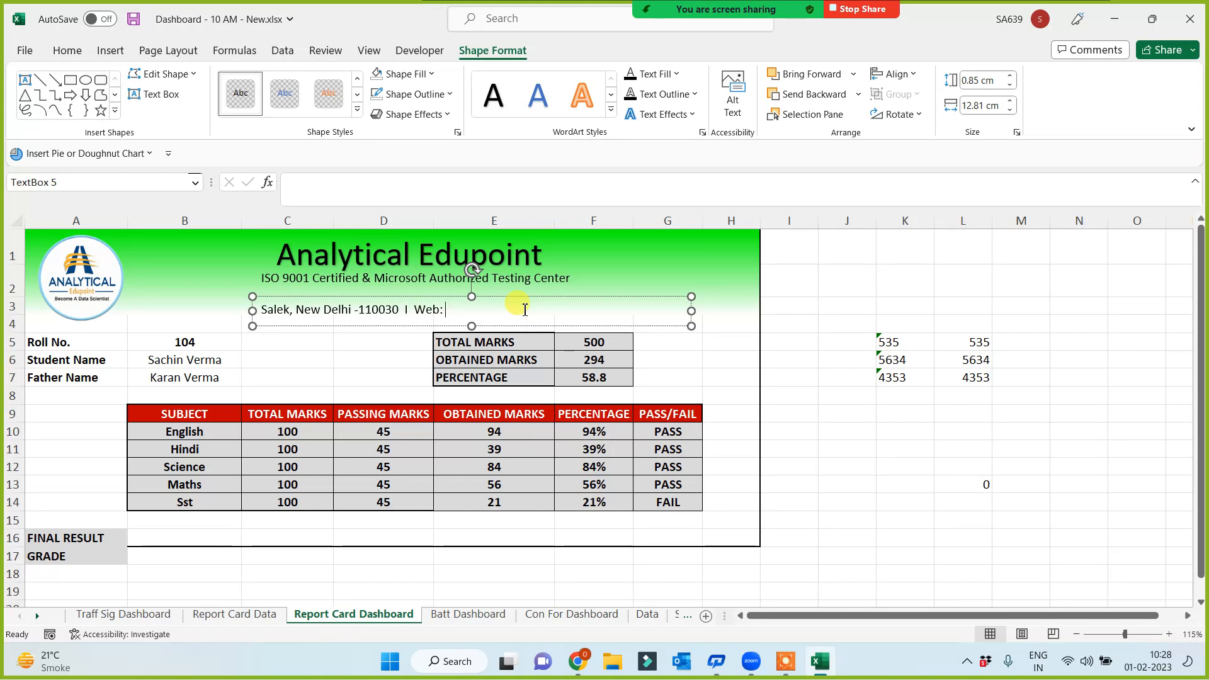
{"action": "type", "text": "A"}
{"action": "key", "text": "BackSpace"}
{"action": "type", "text": "analyticale"}
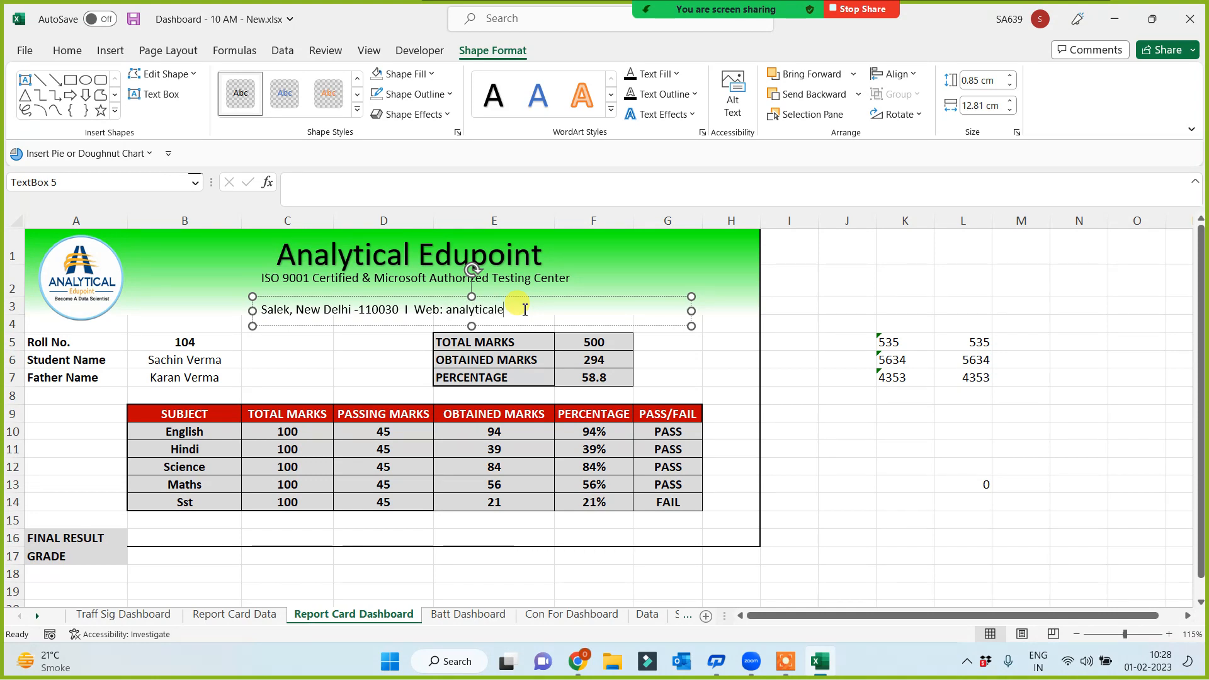
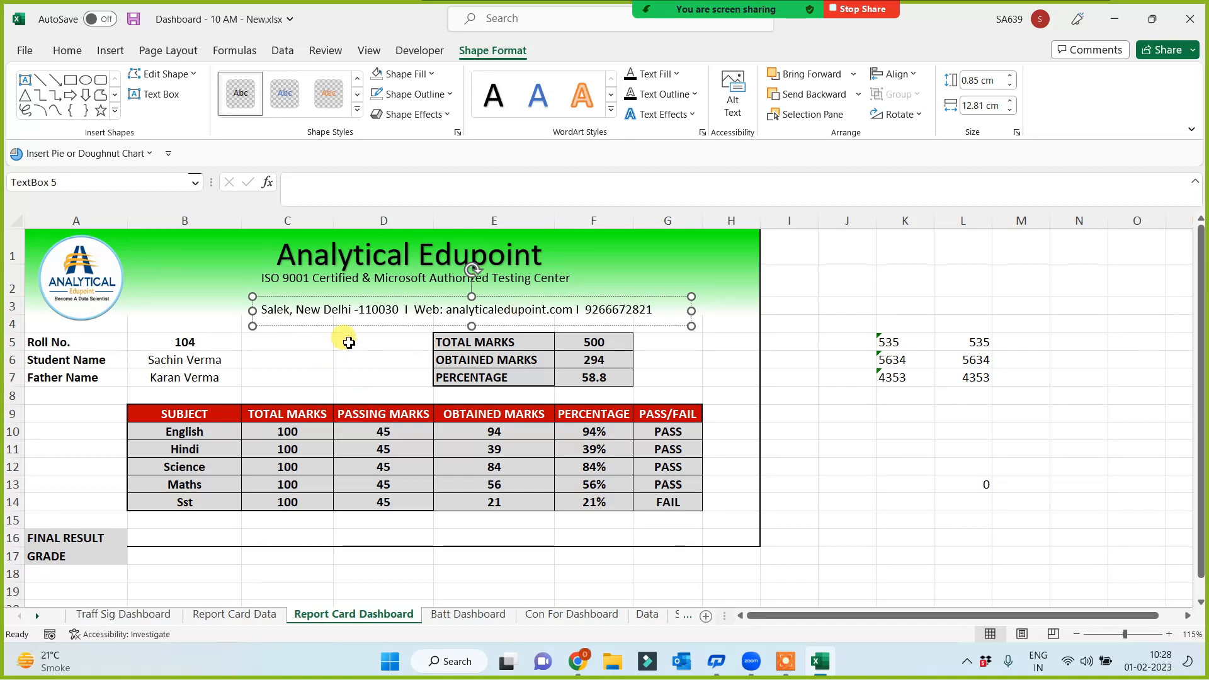
{"action": "left_click_drag", "start_coordinate": [359, 329], "coordinate": [311, 313]}
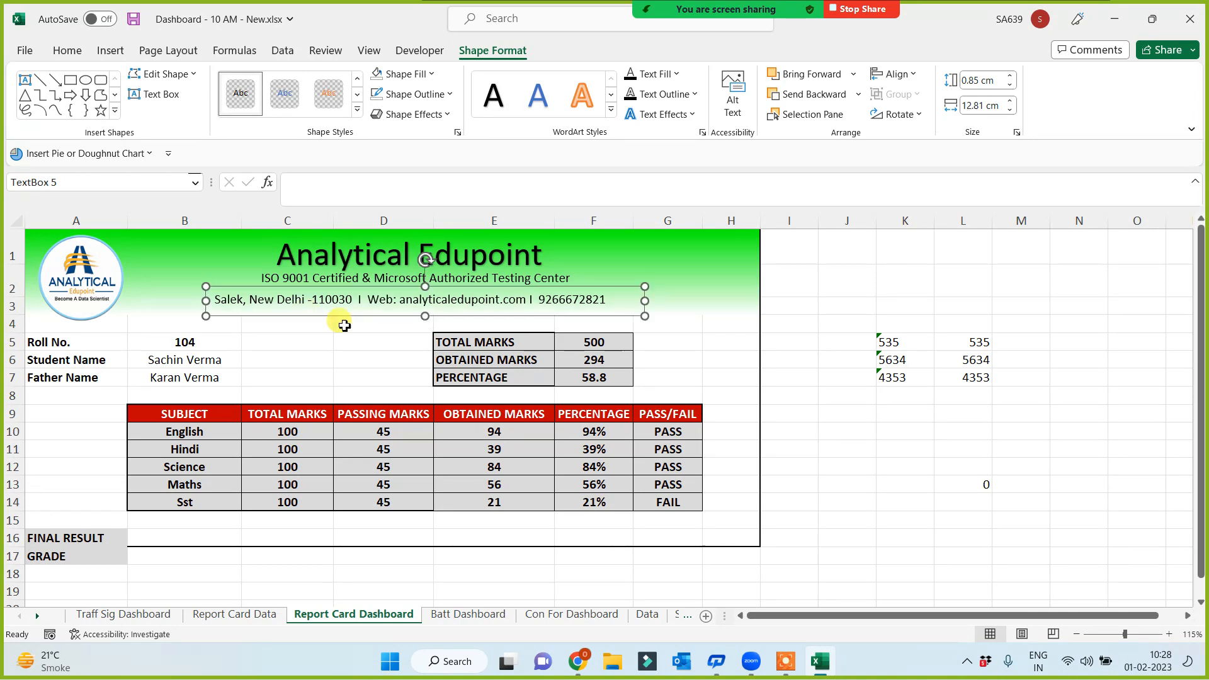
{"action": "left_click", "coordinate": [865, 463]}
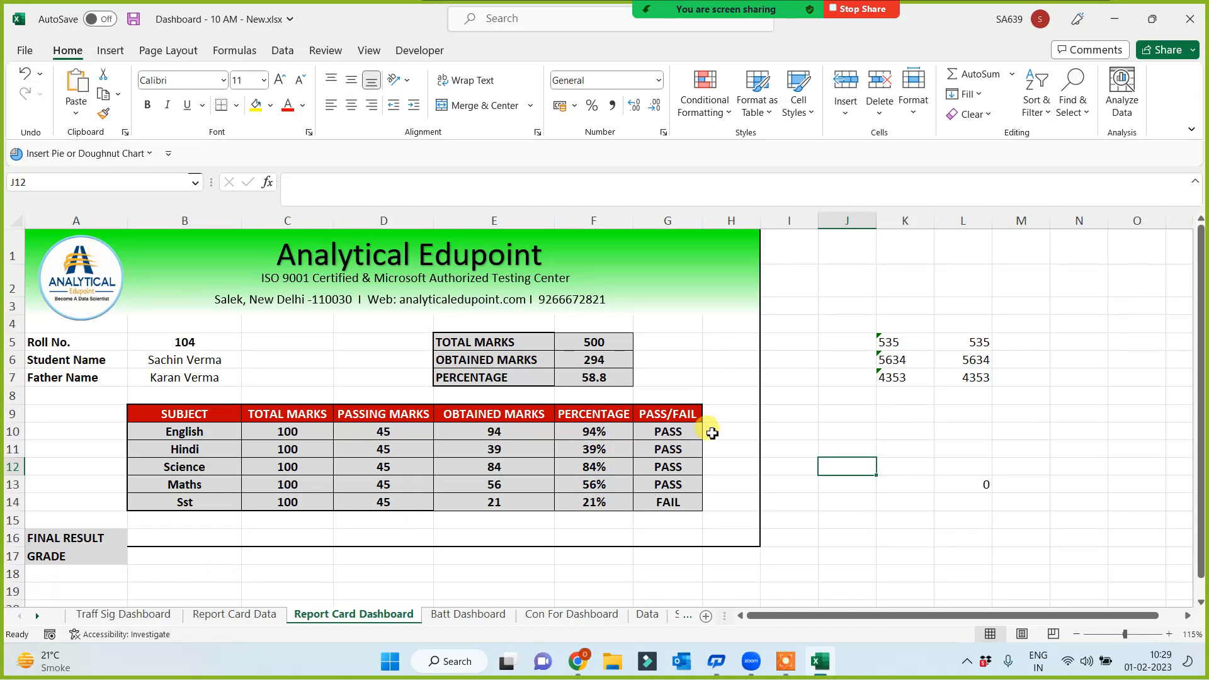
Frame the report card range A1:H19 with a Thick Outside Border
{"action": "left_click", "coordinate": [732, 542]}
{"action": "key", "text": "Up"}
{"action": "key", "text": "Up"}
{"action": "key", "text": "Up"}
{"action": "key", "text": "Up"}
{"action": "key", "text": "Up"}
{"action": "key", "text": "Up"}
{"action": "key", "text": "Up"}
{"action": "key", "text": "Up"}
{"action": "key", "text": "Up"}
{"action": "key", "text": "Up"}
{"action": "key", "text": "Up"}
{"action": "key", "text": "Up"}
{"action": "key", "text": "Up"}
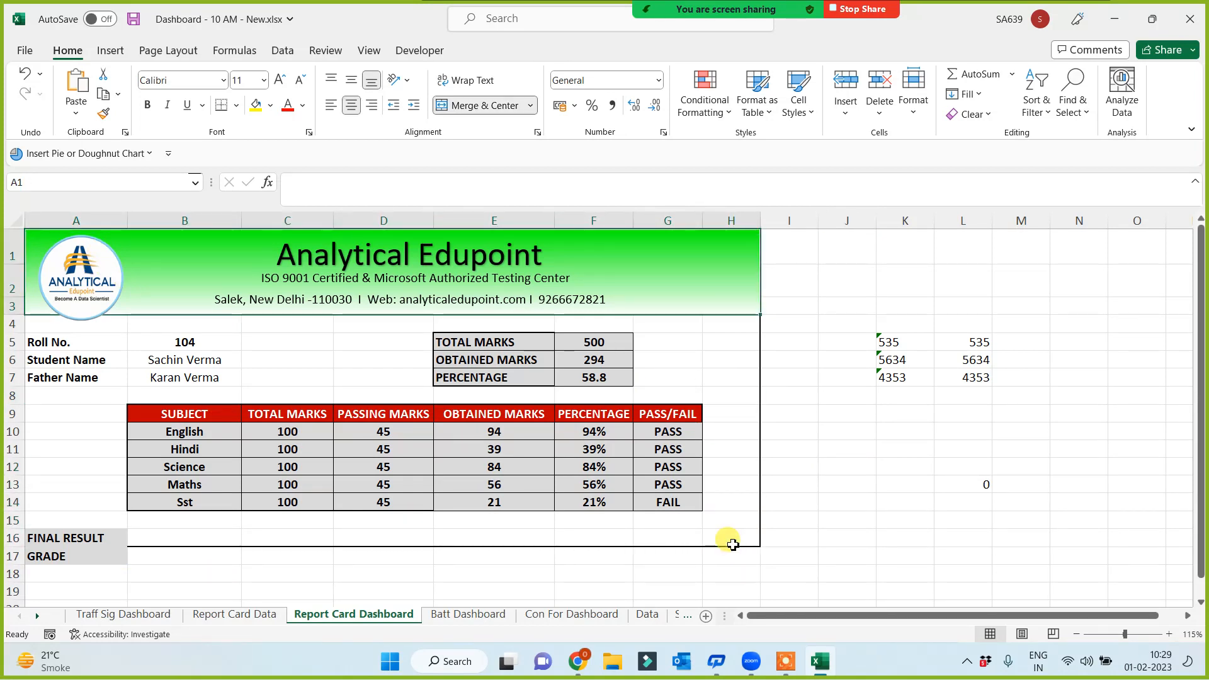
{"action": "key", "text": "shift+Down"}
{"action": "key", "text": "shift+Down"}
{"action": "key", "text": "shift+Down"}
{"action": "key", "text": "shift+Down"}
{"action": "key", "text": "shift+Down"}
{"action": "key", "text": "shift+Down"}
{"action": "key", "text": "shift+Down"}
{"action": "key", "text": "shift+Down"}
{"action": "key", "text": "shift+Down"}
{"action": "key", "text": "shift+Down"}
{"action": "key", "text": "shift+Down"}
{"action": "key", "text": "shift+Down"}
{"action": "key", "text": "shift+Down"}
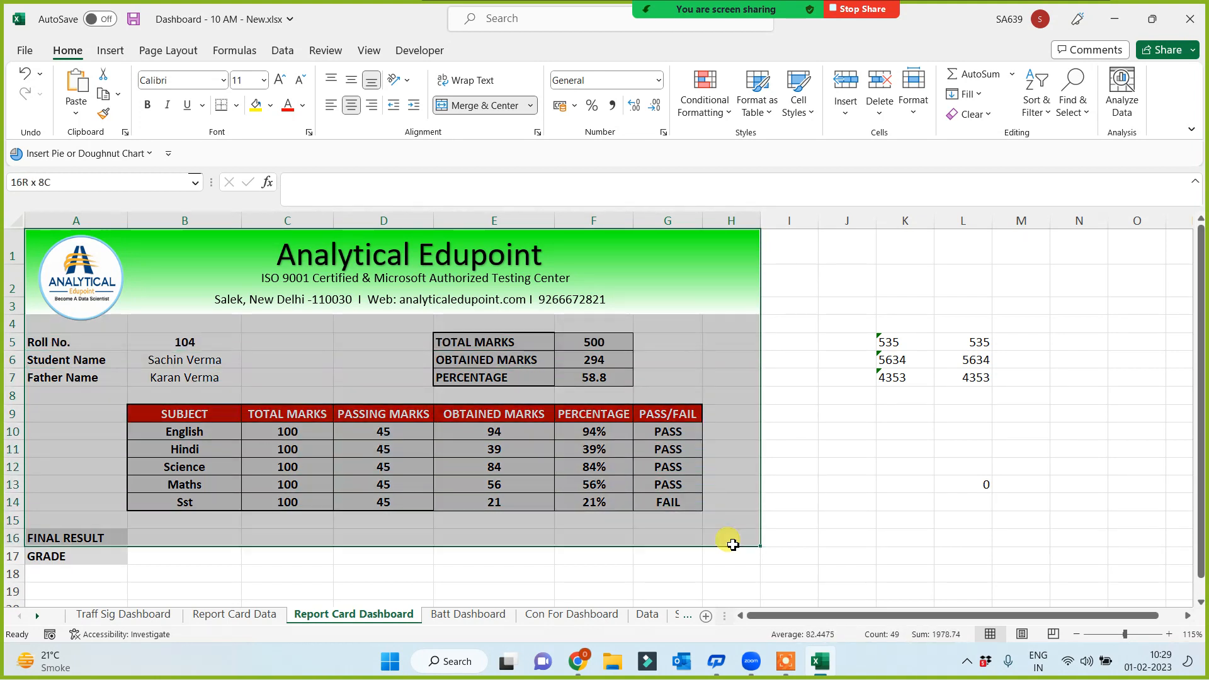
{"action": "key", "text": "shift+Down"}
{"action": "key", "text": "shift+Down"}
{"action": "key", "text": "shift+Down"}
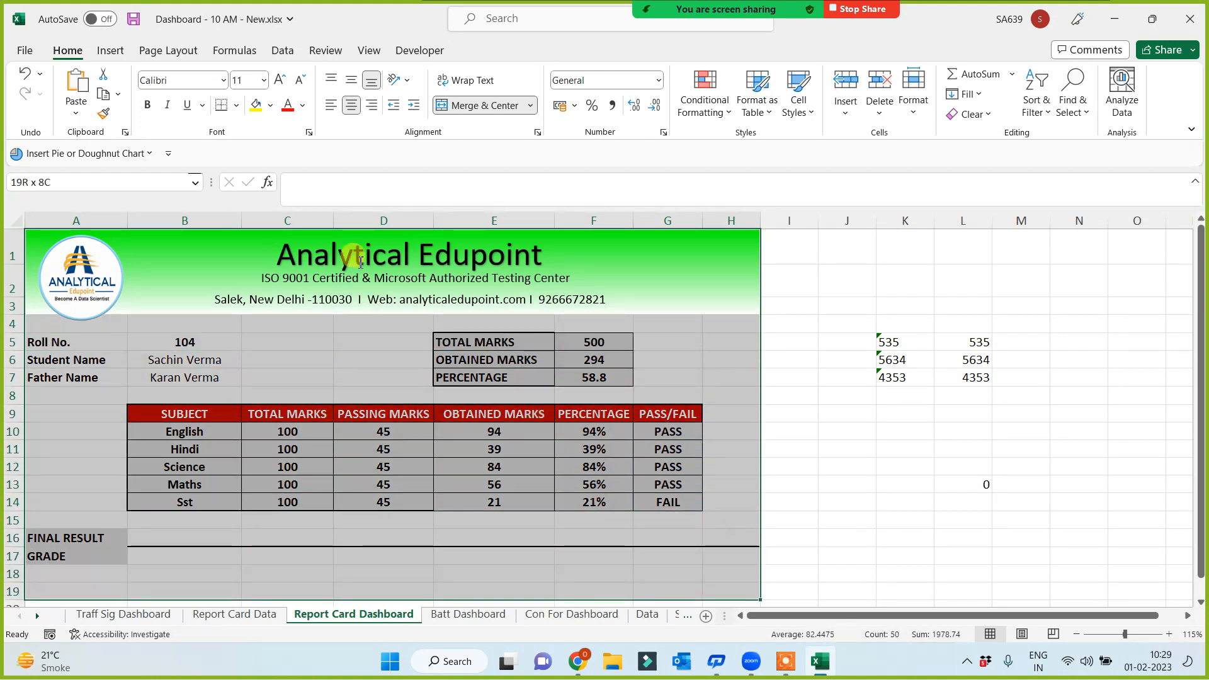
{"action": "left_click", "coordinate": [236, 105]}
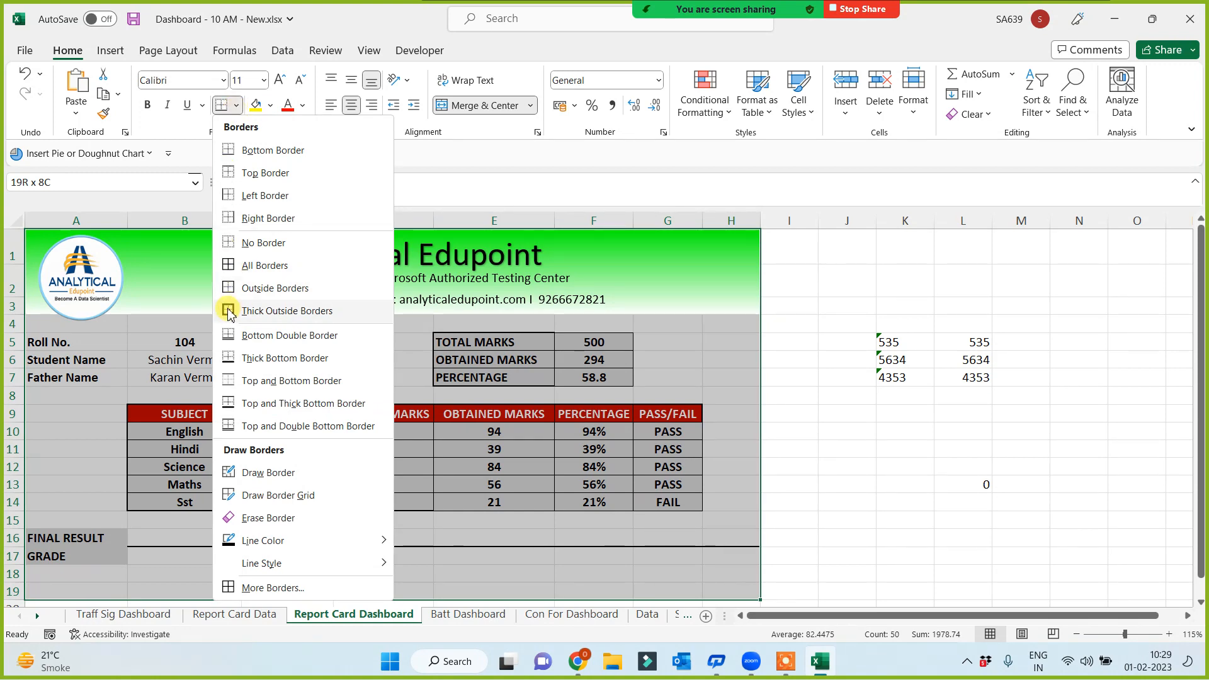
{"action": "left_click", "coordinate": [228, 313]}
{"action": "left_click", "coordinate": [851, 535]}
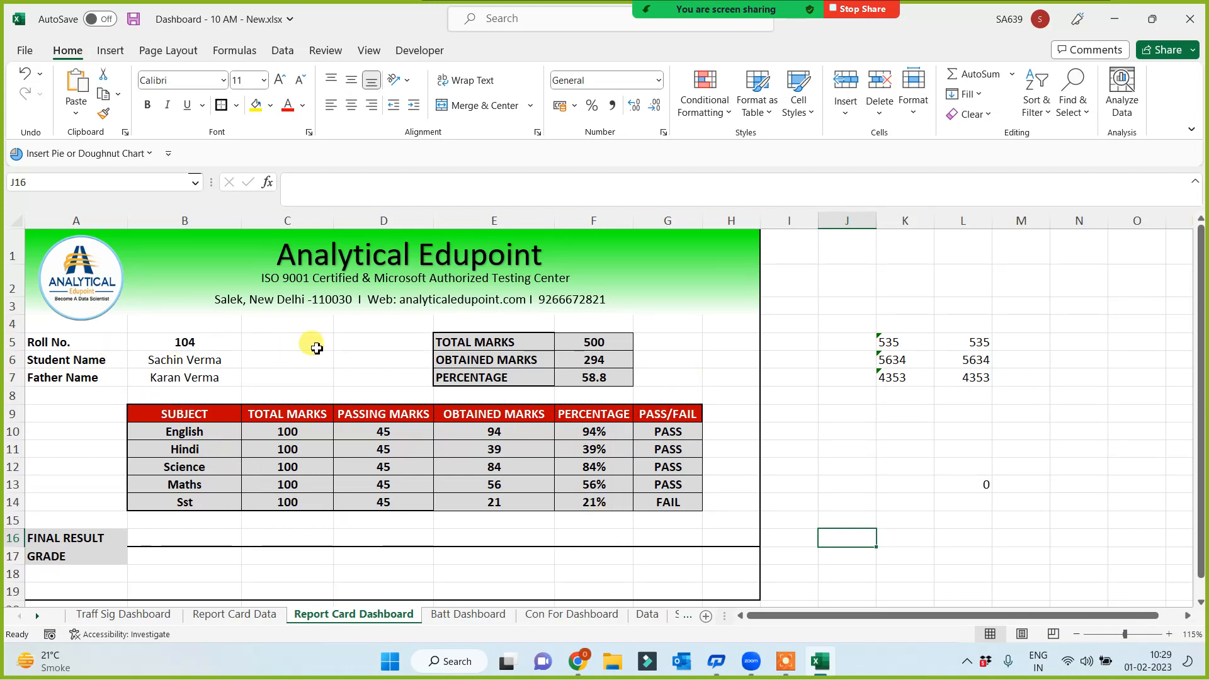
Use the B5 dropdown to pick roll number 108, then roll number 110
{"action": "left_click", "coordinate": [190, 360]}
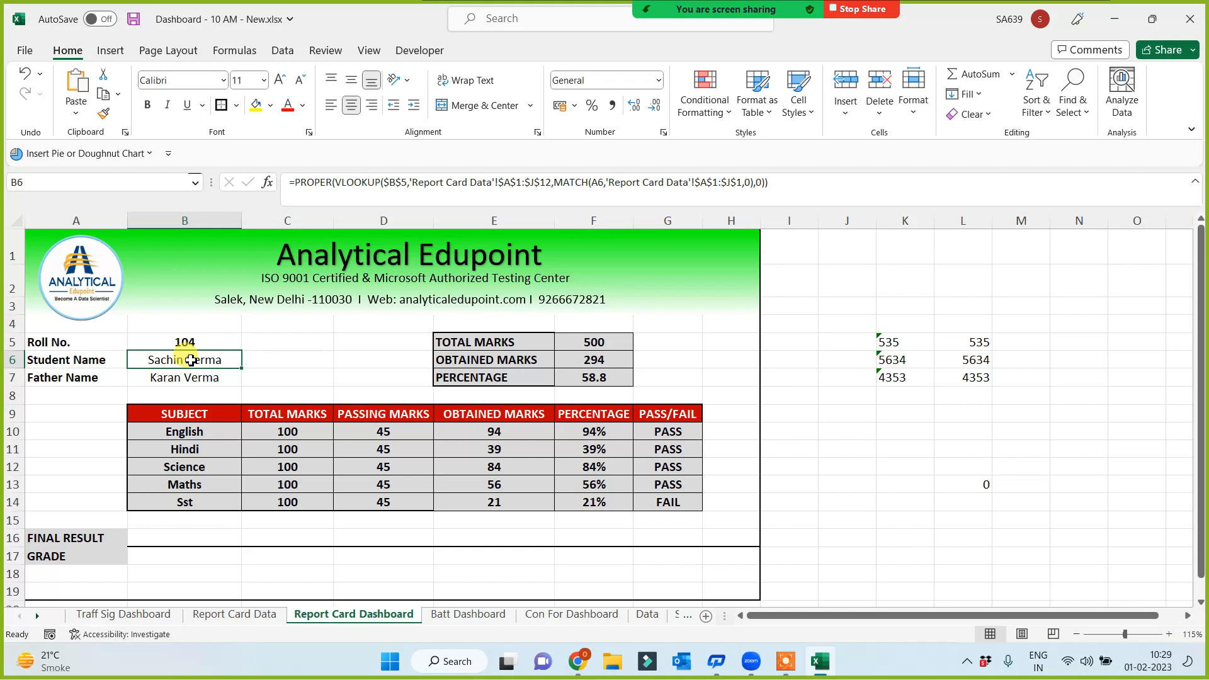
{"action": "left_click", "coordinate": [180, 344]}
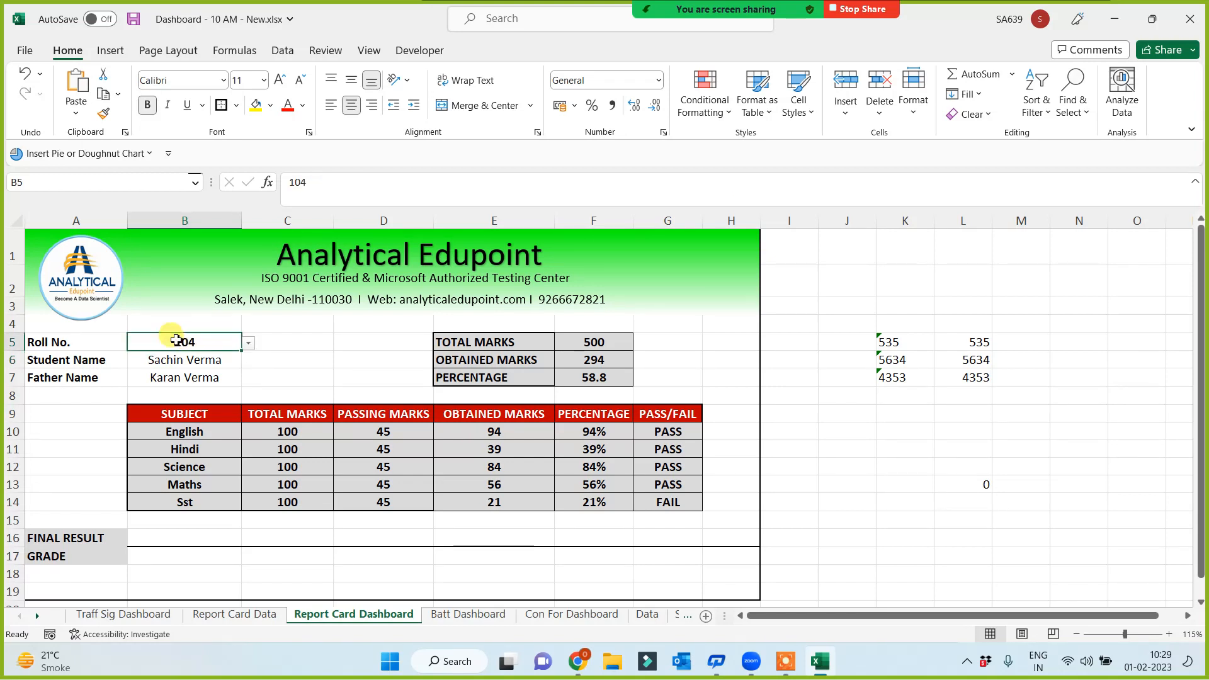
{"action": "left_click", "coordinate": [248, 343]}
{"action": "left_click", "coordinate": [170, 408]}
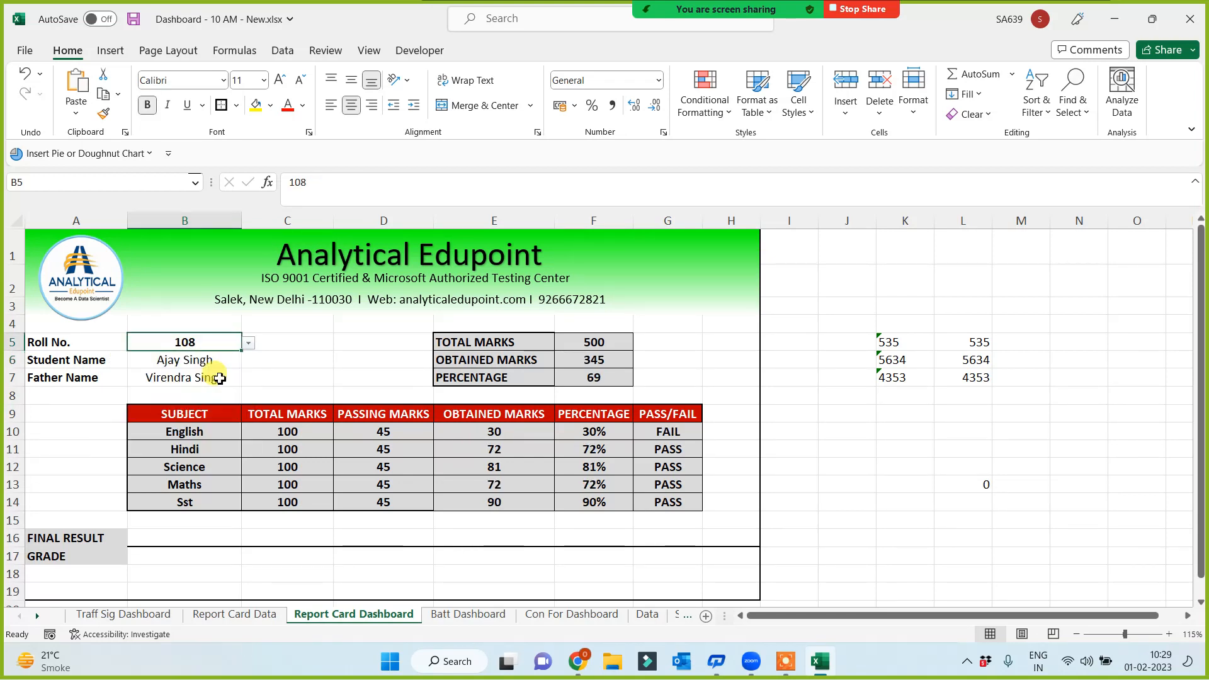
{"action": "left_click", "coordinate": [248, 343]}
{"action": "left_click", "coordinate": [162, 419]}
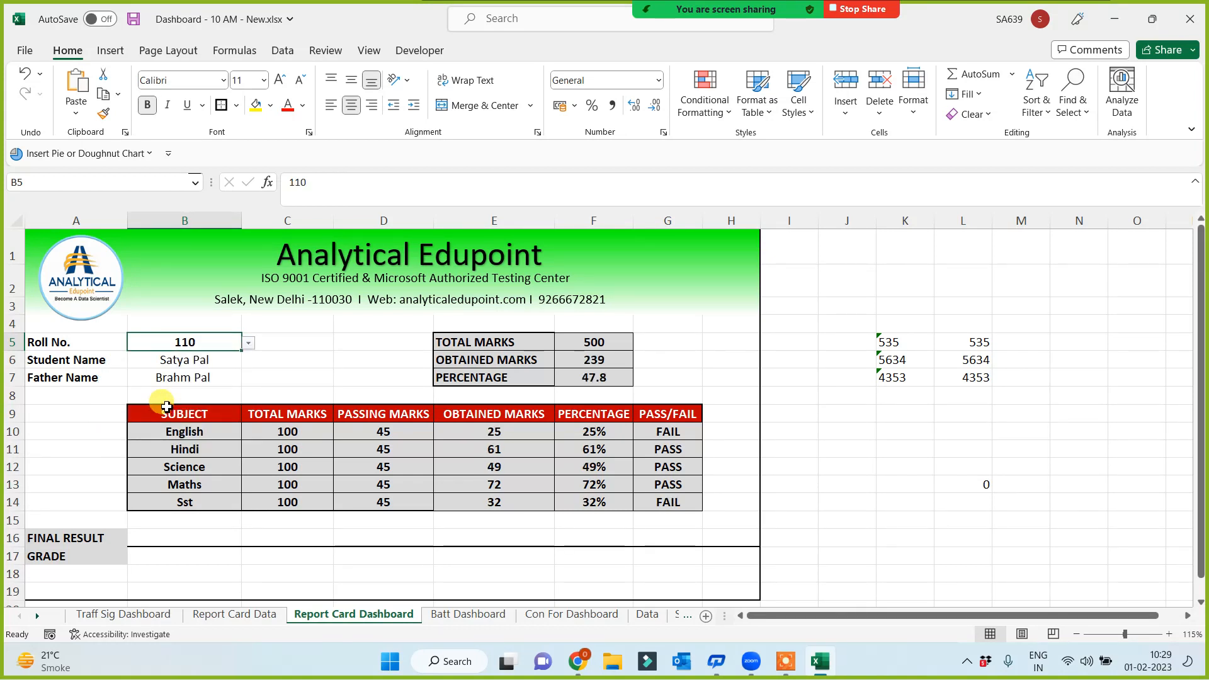
Review the student and father name lookup formulas in B6 and B7, then select row 8
{"action": "left_click", "coordinate": [189, 359]}
{"action": "left_click", "coordinate": [186, 380]}
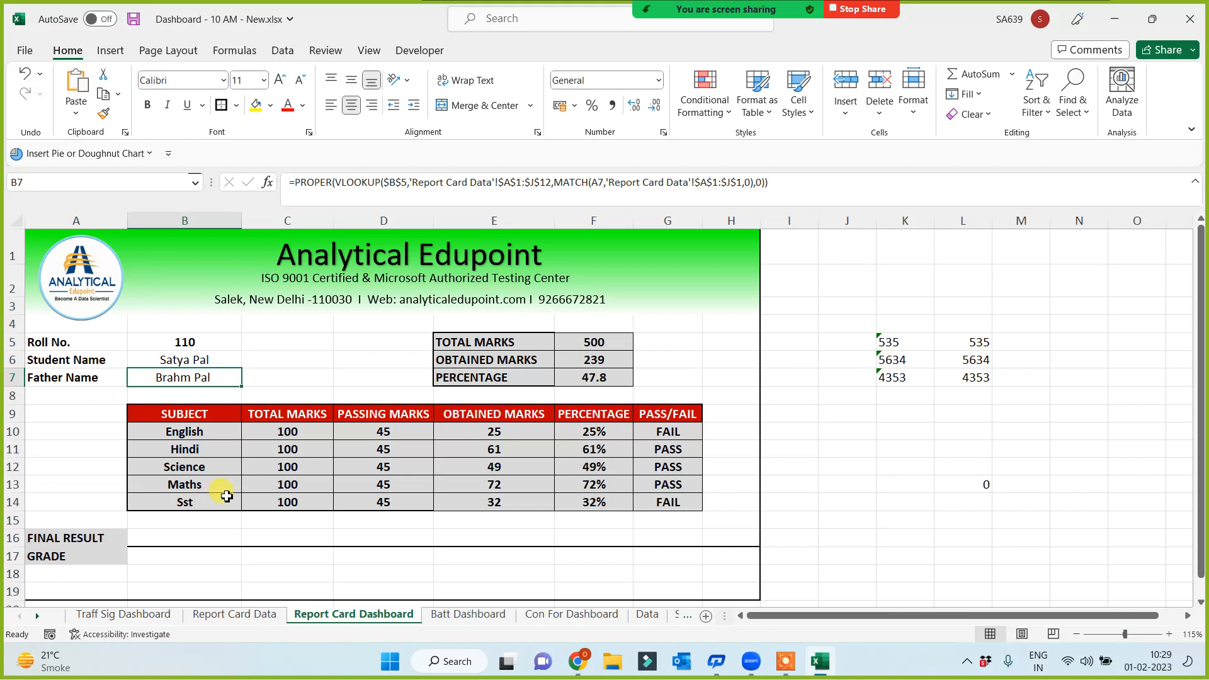
{"action": "left_click", "coordinate": [17, 396]}
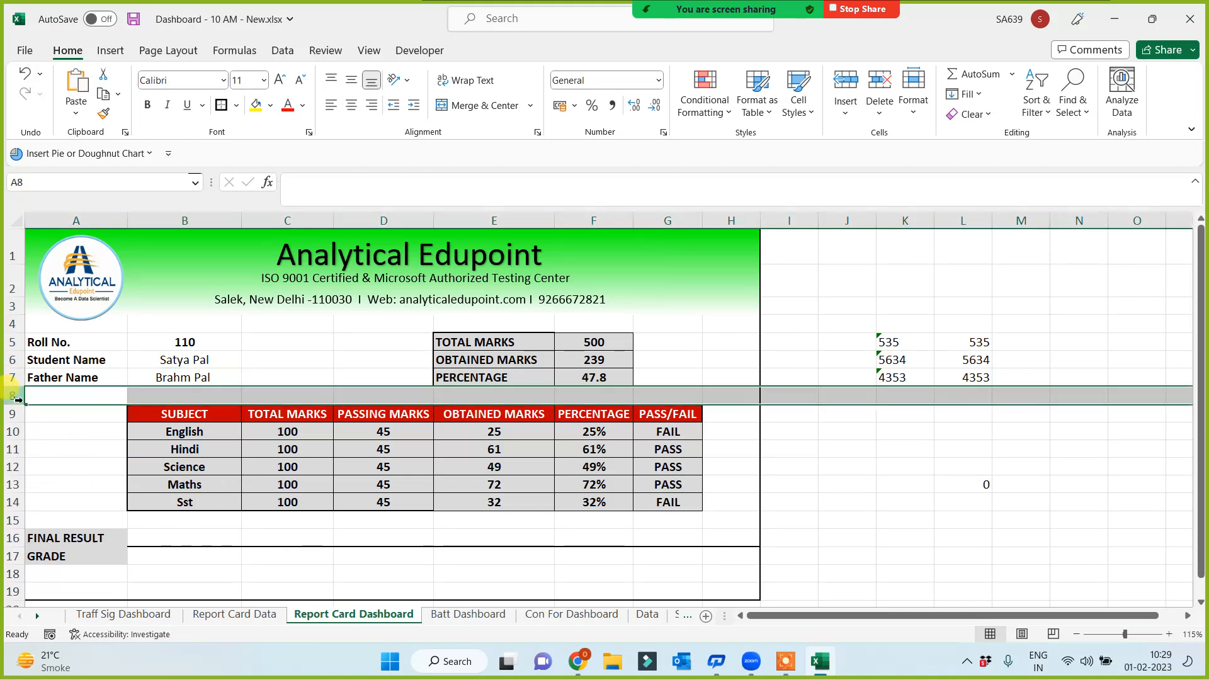
Insert a new row 8 labelled DOB and fill the lookup formula down into B8
{"action": "key", "text": "ctrl+shift+plus"}
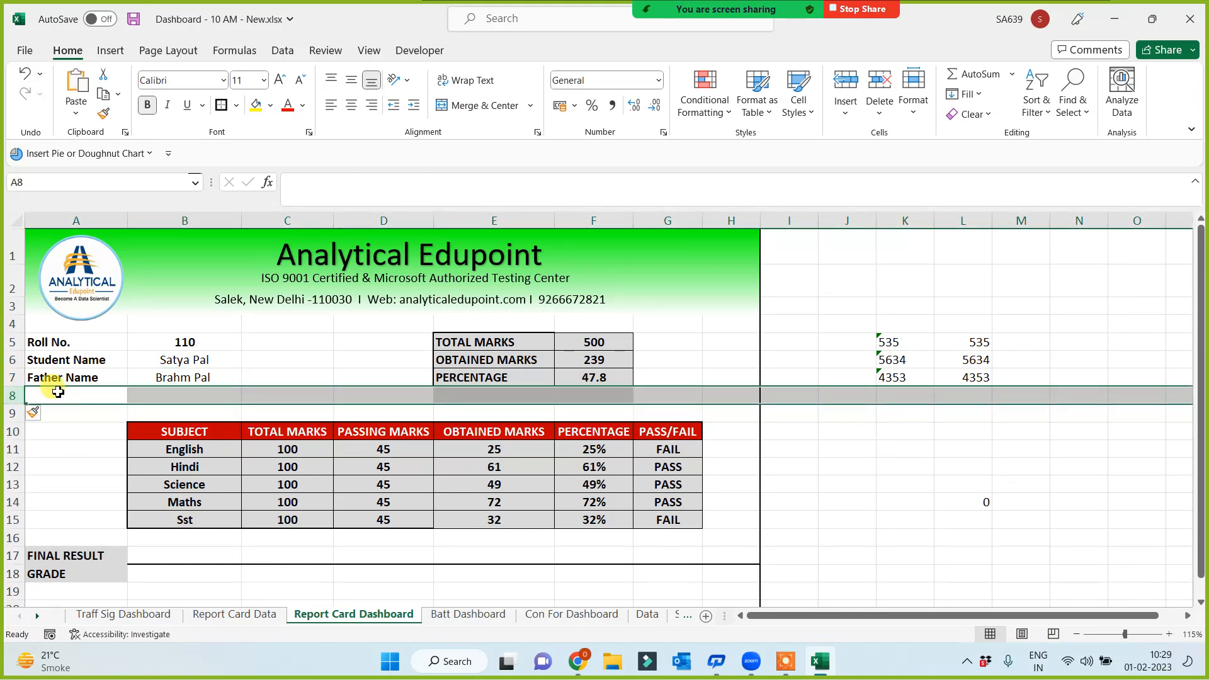
{"action": "left_click", "coordinate": [58, 397]}
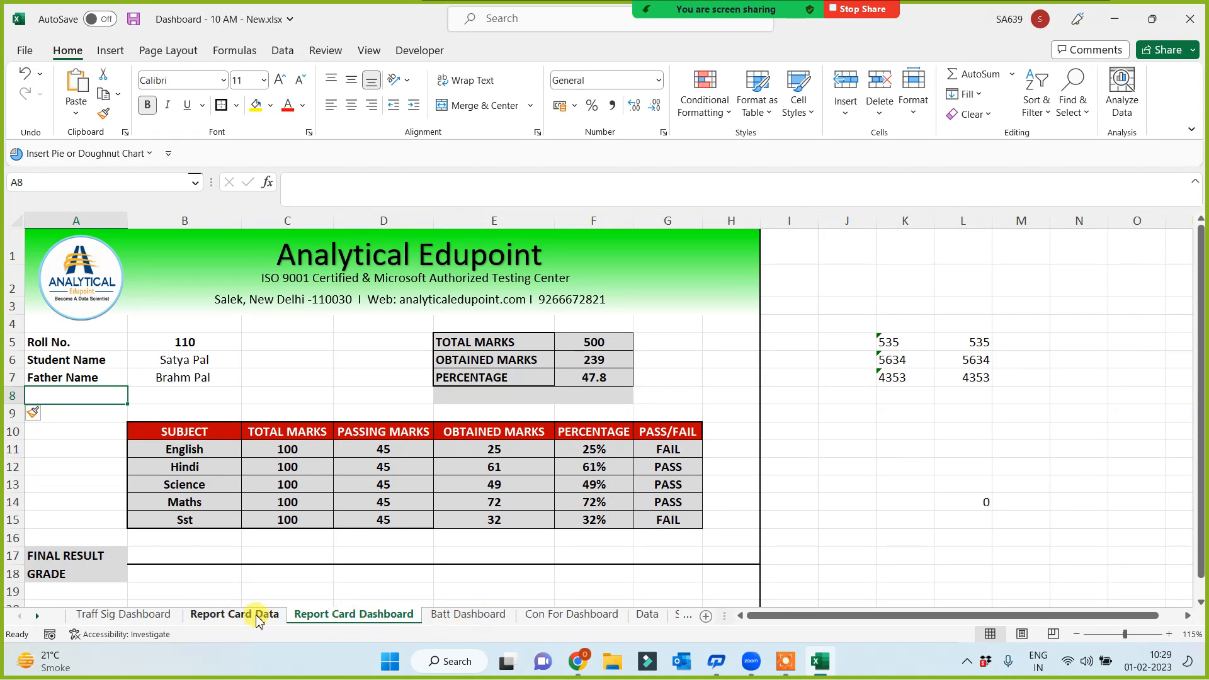
{"action": "left_click", "coordinate": [257, 617]}
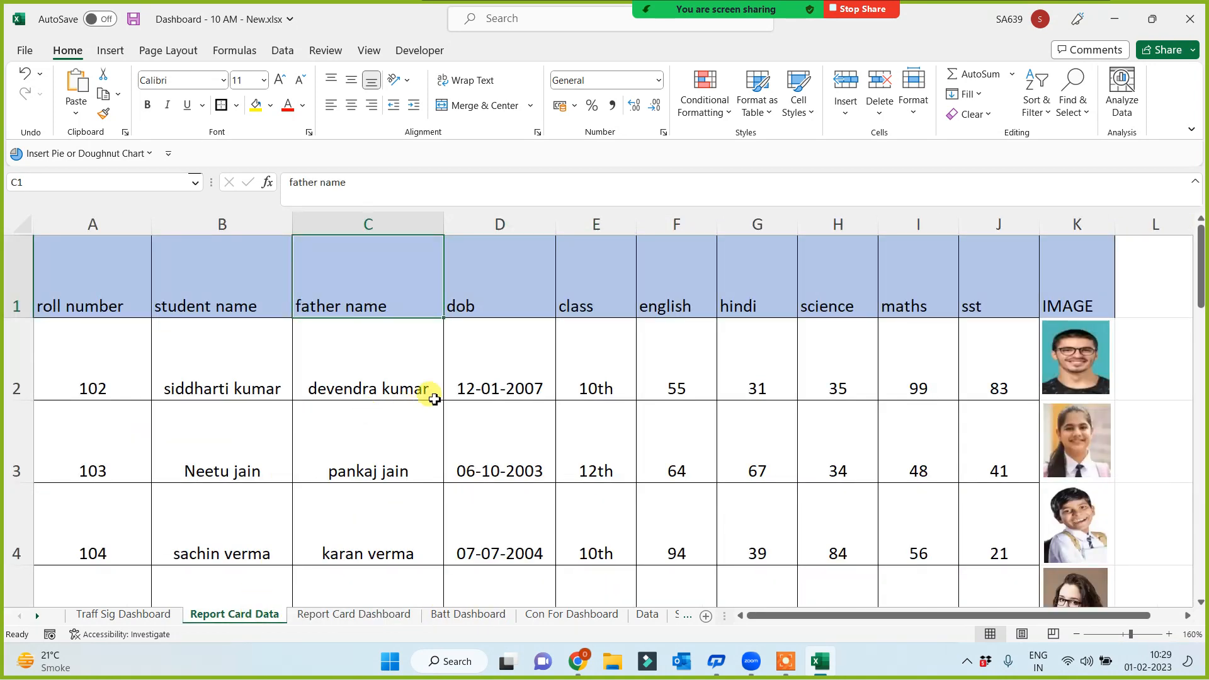
{"action": "left_click", "coordinate": [491, 304]}
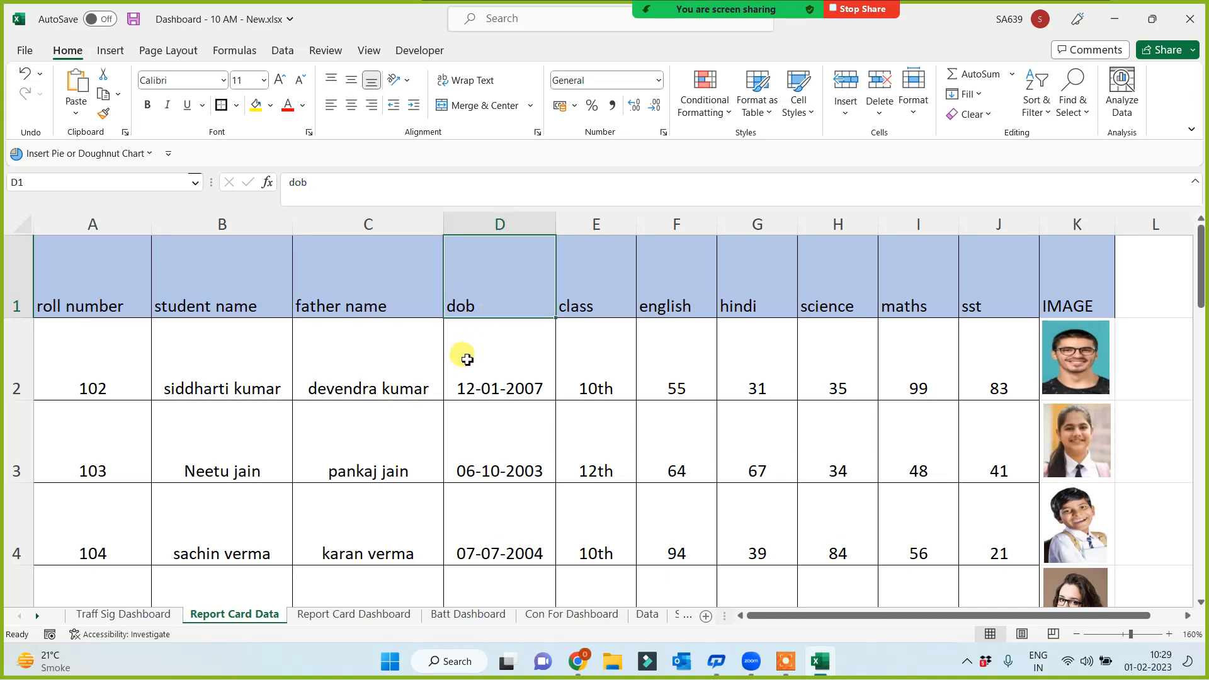
{"action": "key", "text": "ctrl+c"}
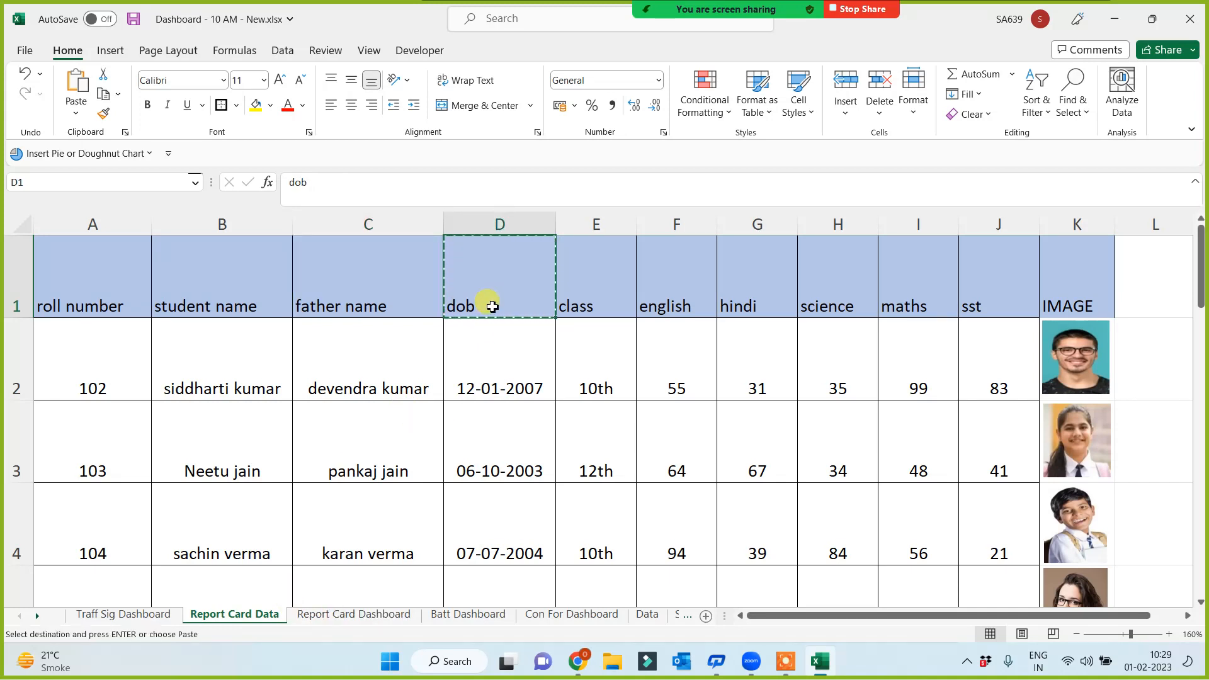
{"action": "left_click", "coordinate": [318, 616]}
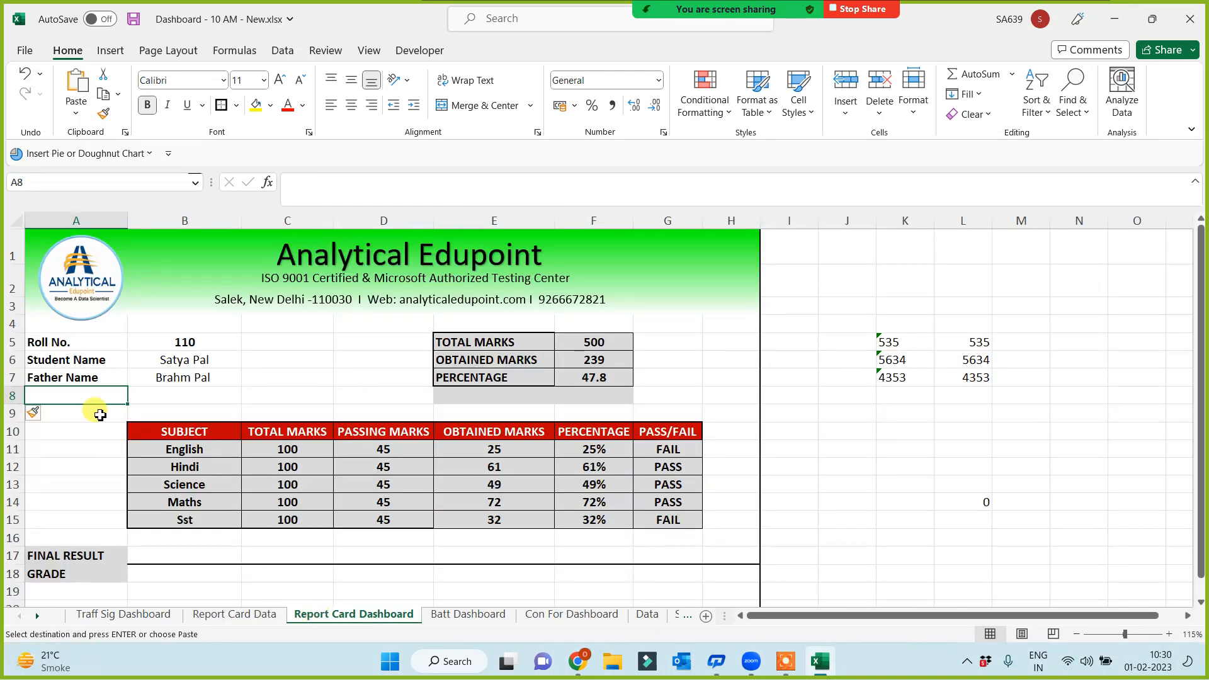
{"action": "type", "text": "DOB"}
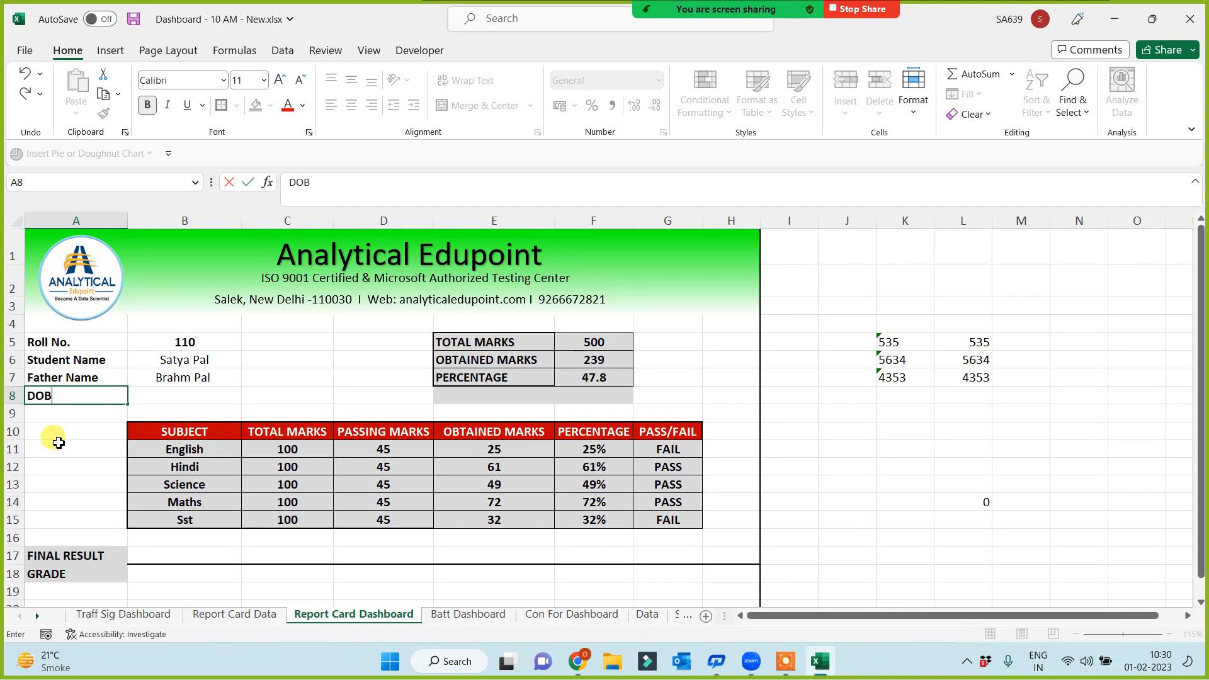
{"action": "left_click", "coordinate": [192, 396]}
{"action": "key", "text": "ctrl+d"}
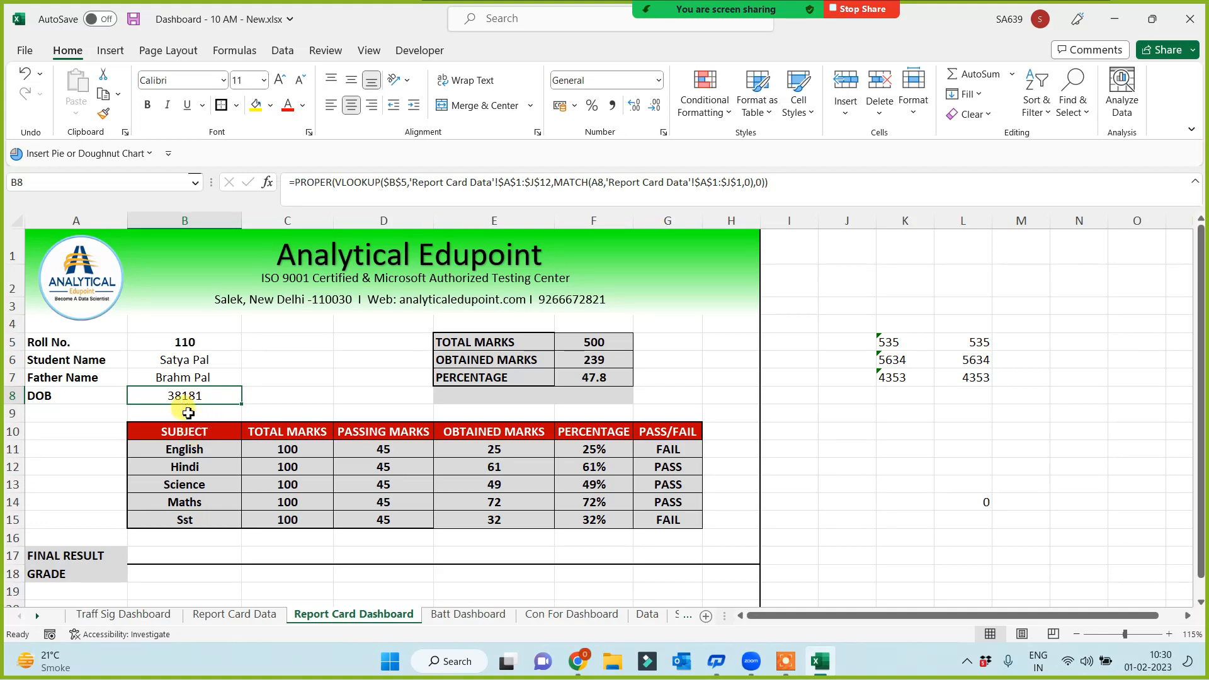
Format the DOB cell B8 as a Long Date
{"action": "left_click", "coordinate": [254, 620]}
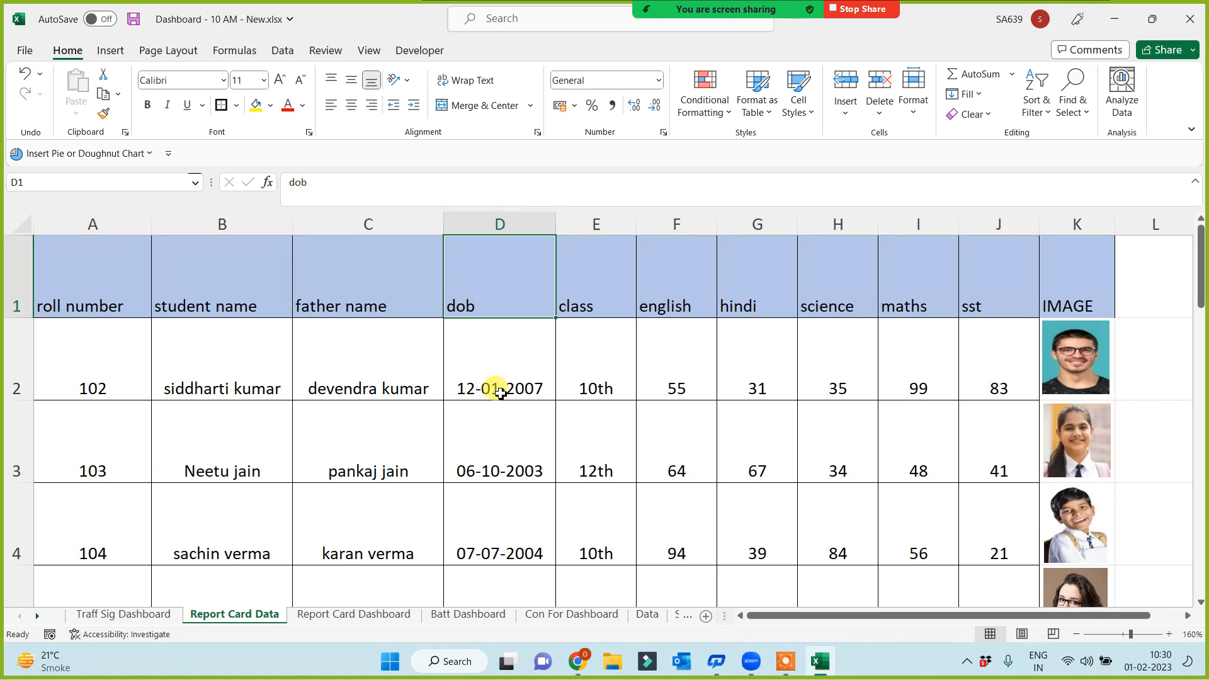
{"action": "left_click", "coordinate": [317, 614]}
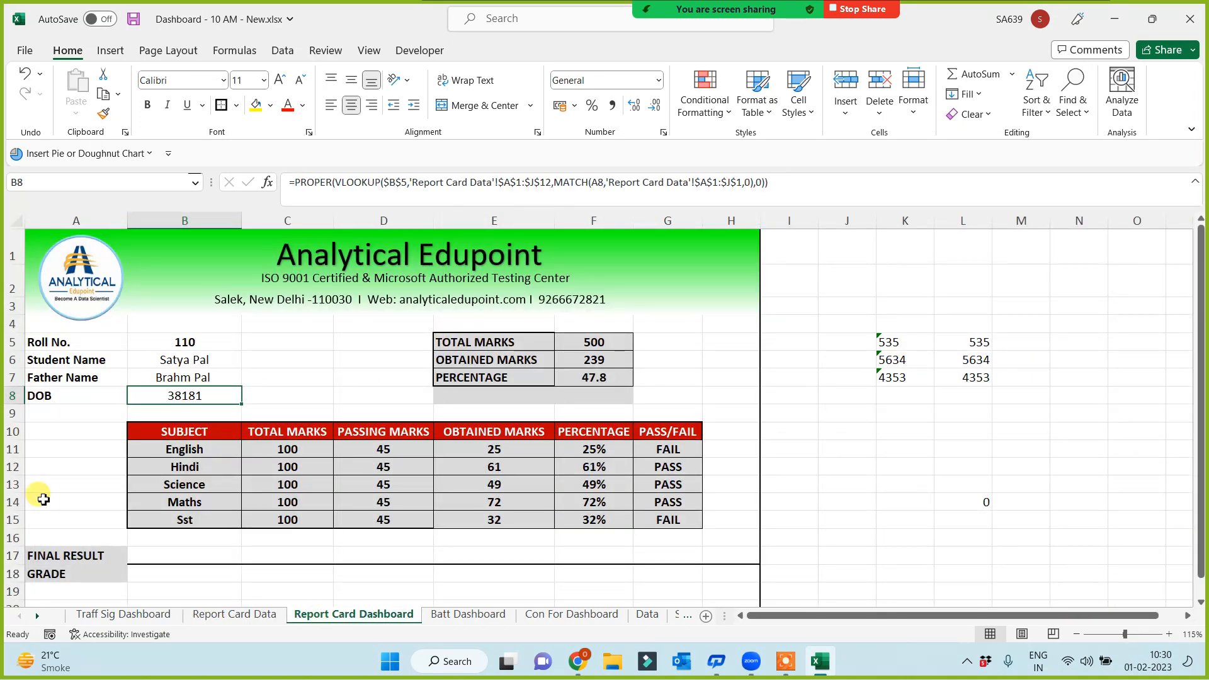
{"action": "left_click", "coordinate": [659, 80]}
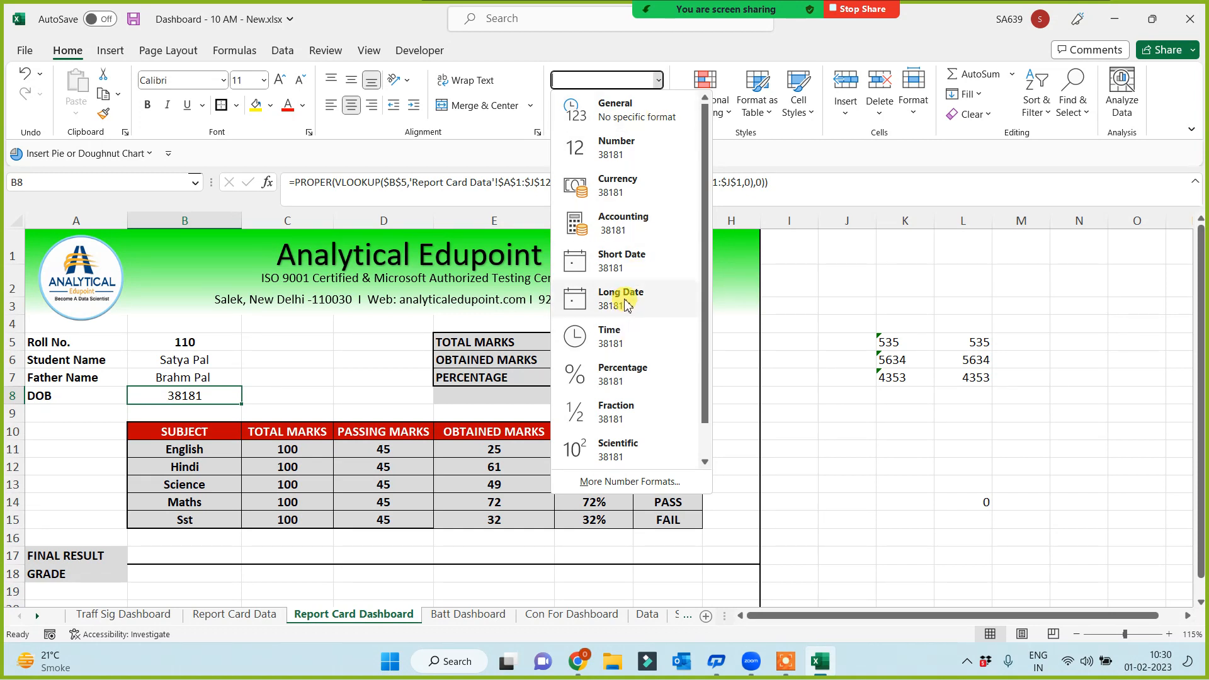
{"action": "left_click", "coordinate": [626, 306]}
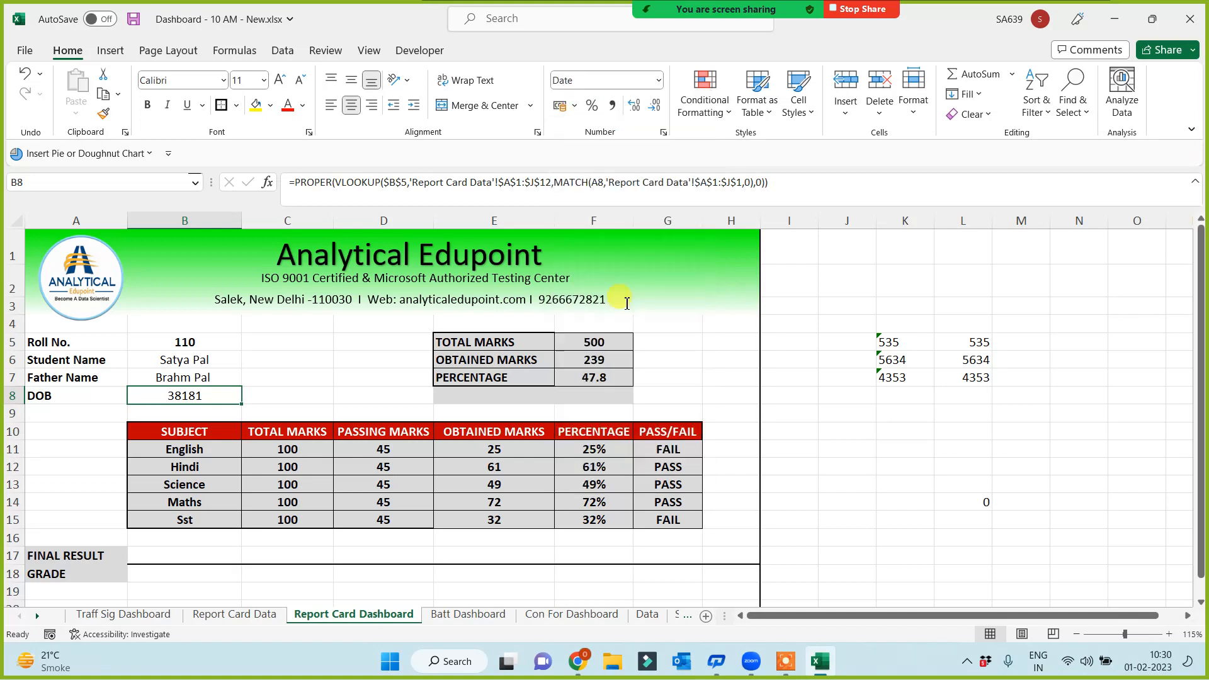
Wrap the B8 DOB lookup formula in VALUE( )
{"action": "left_click", "coordinate": [295, 187]}
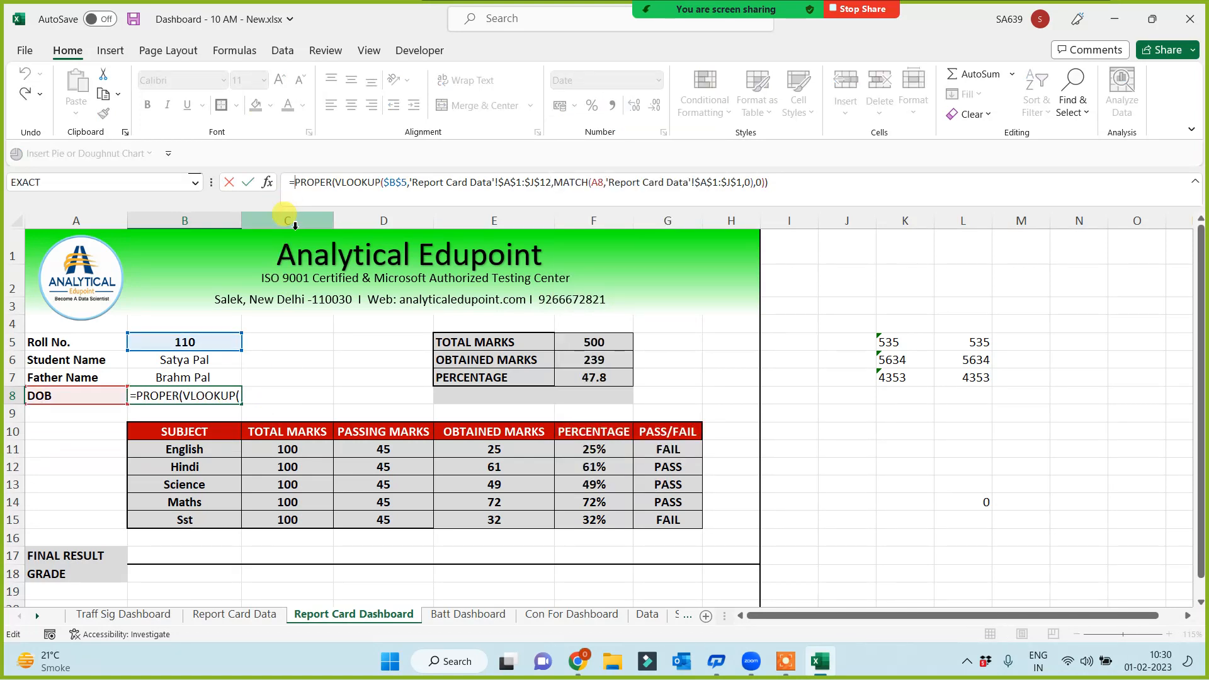
{"action": "type", "text": "value("}
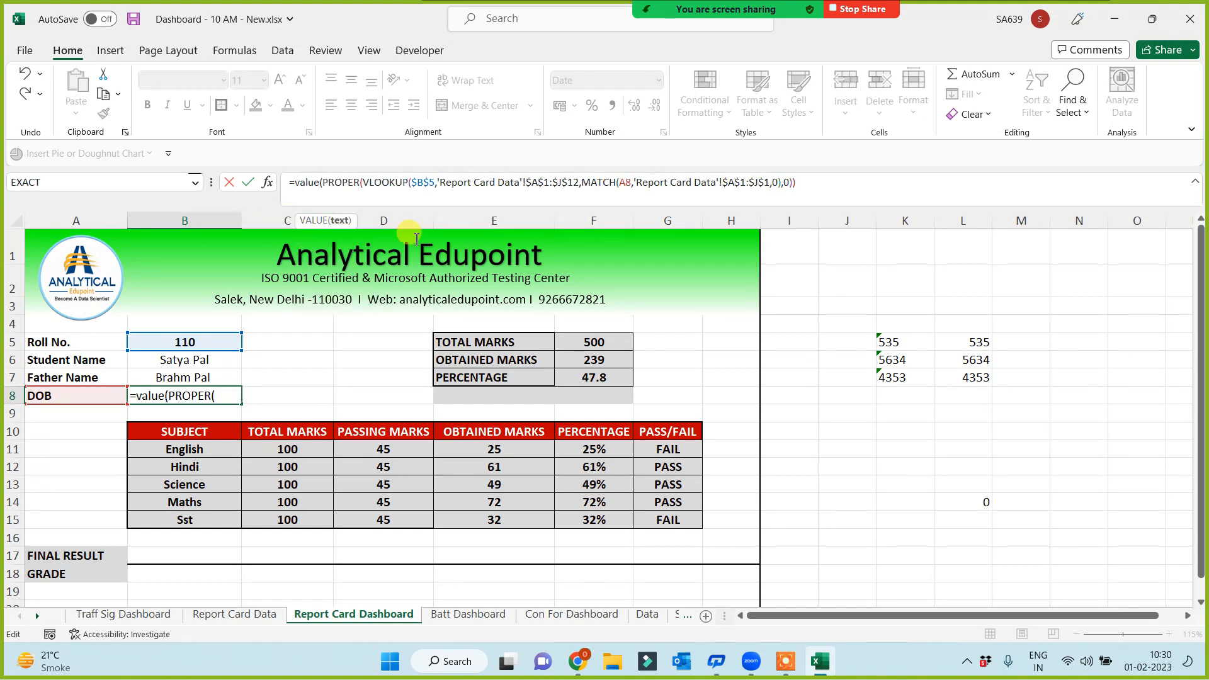
{"action": "left_click", "coordinate": [819, 184]}
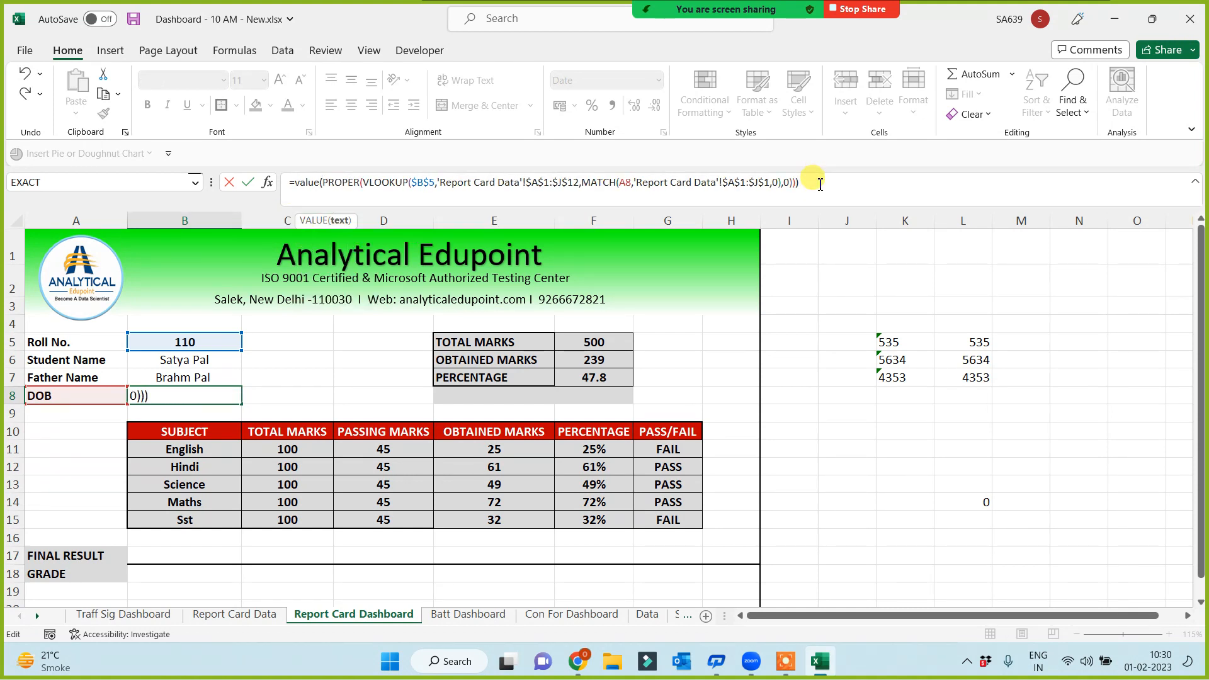
{"action": "type", "text": ")"}
{"action": "key", "text": "Return"}
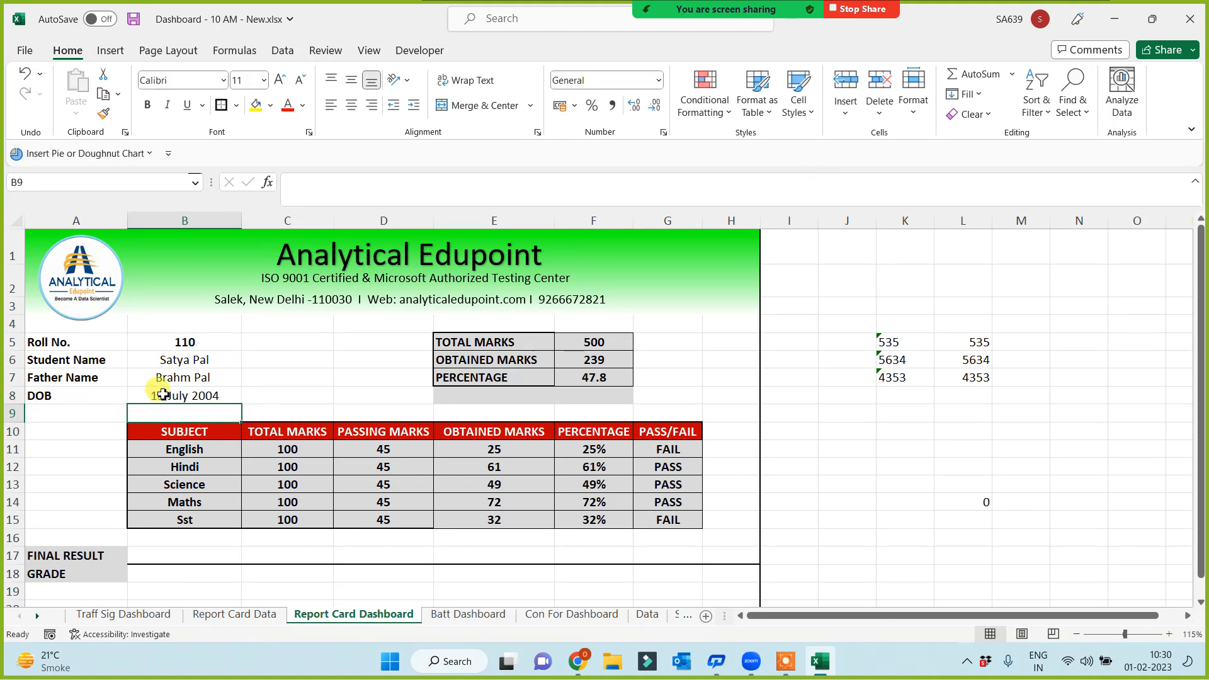
{"action": "left_click", "coordinate": [163, 395]}
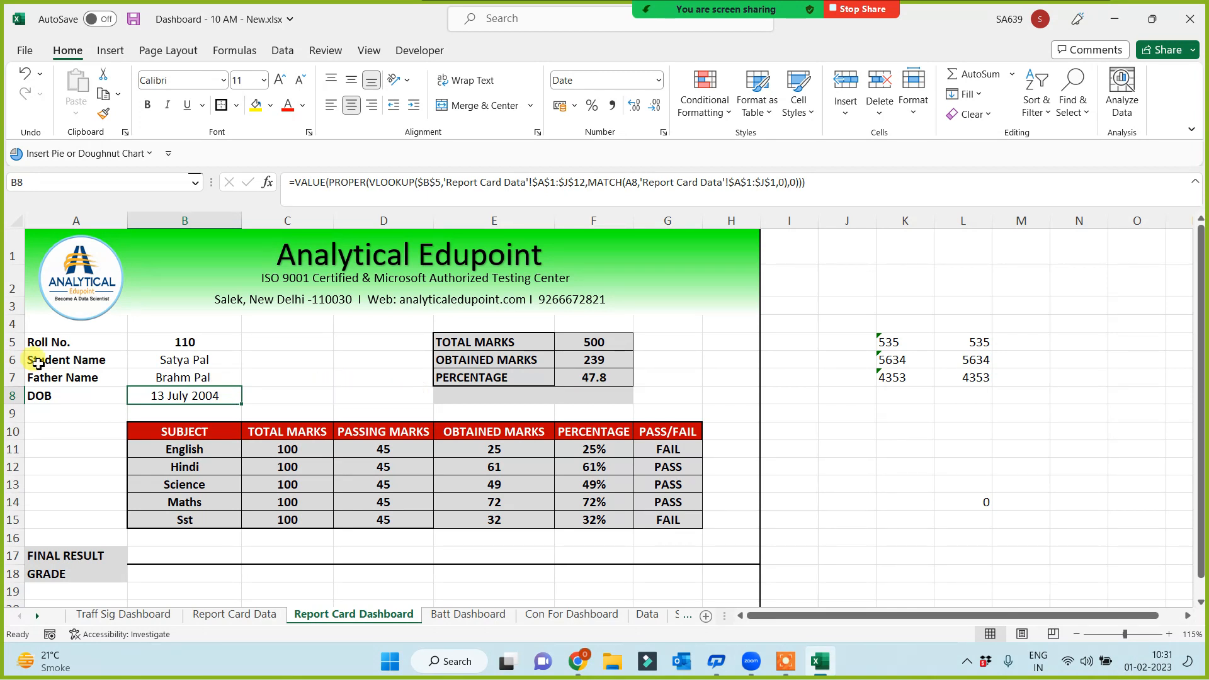
{"action": "left_click_drag", "start_coordinate": [65, 325], "coordinate": [89, 324]}
{"action": "left_click", "coordinate": [312, 356]}
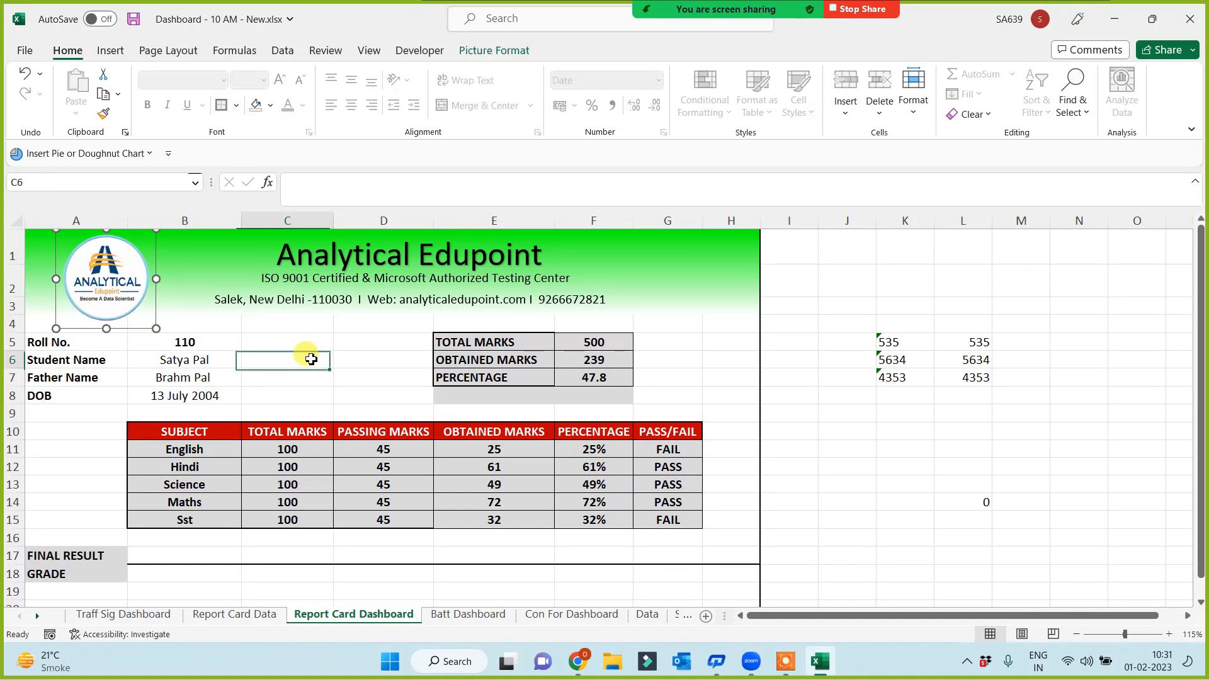
{"action": "left_click_drag", "start_coordinate": [315, 343], "coordinate": [316, 406]}
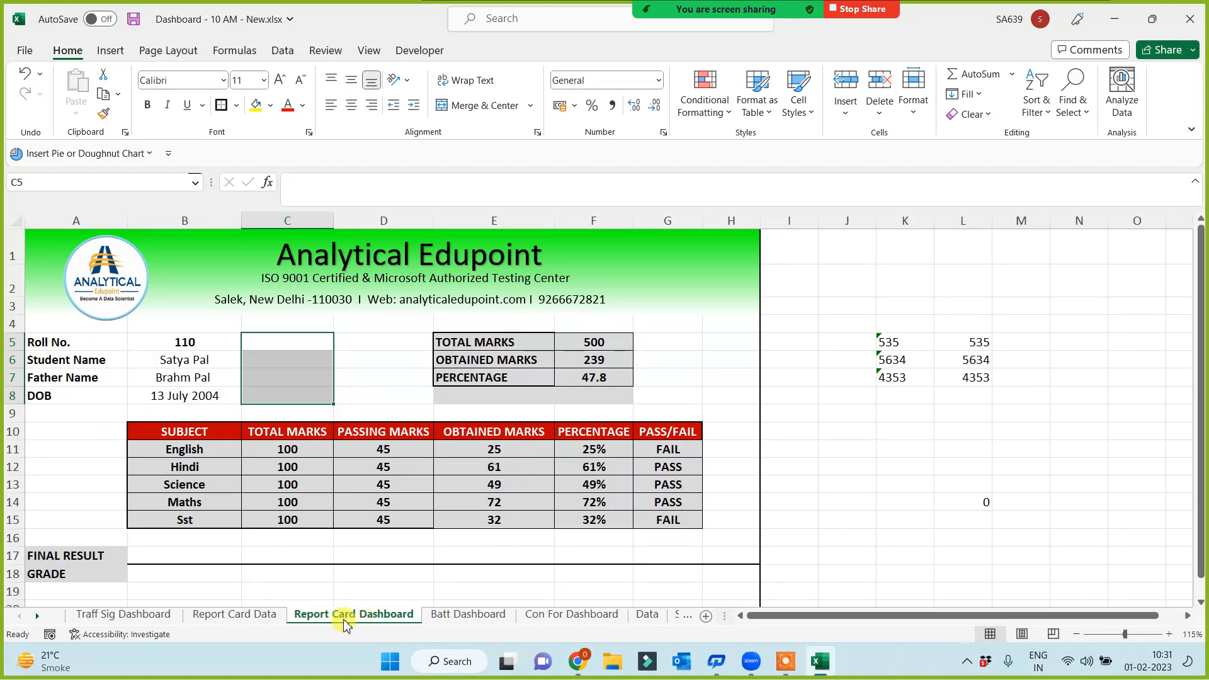
Merge cells C5:C8 into one box for the student photo
{"action": "left_click", "coordinate": [259, 615]}
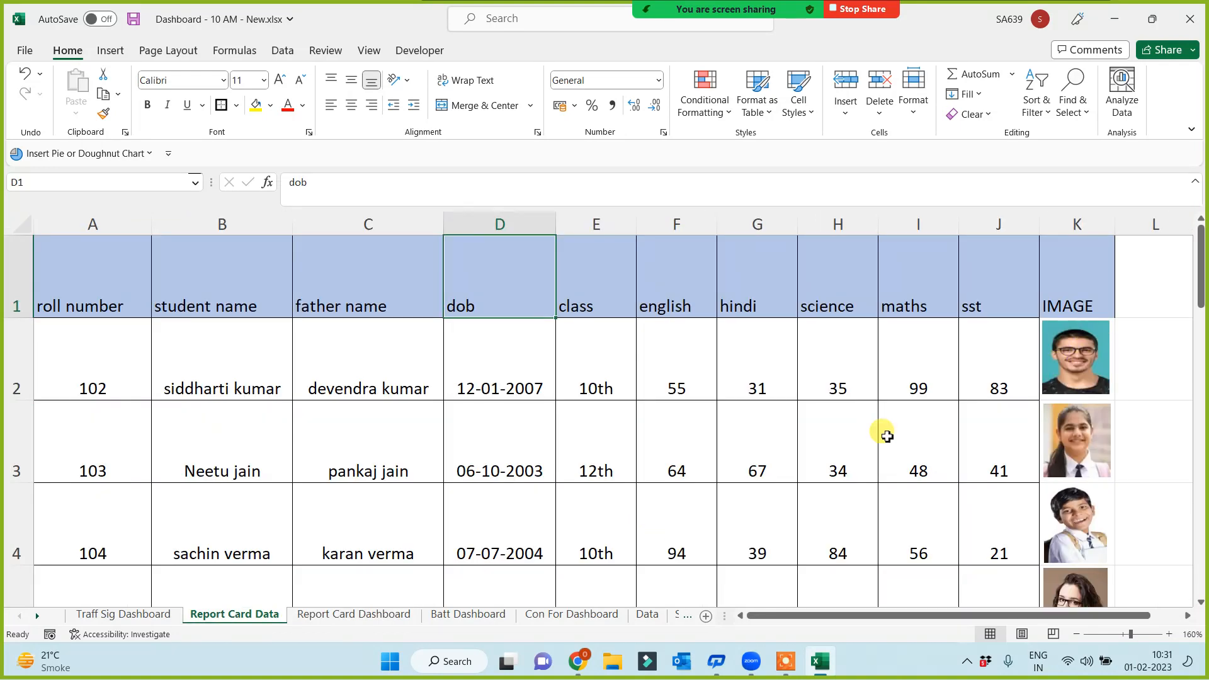
{"action": "left_click", "coordinate": [365, 615]}
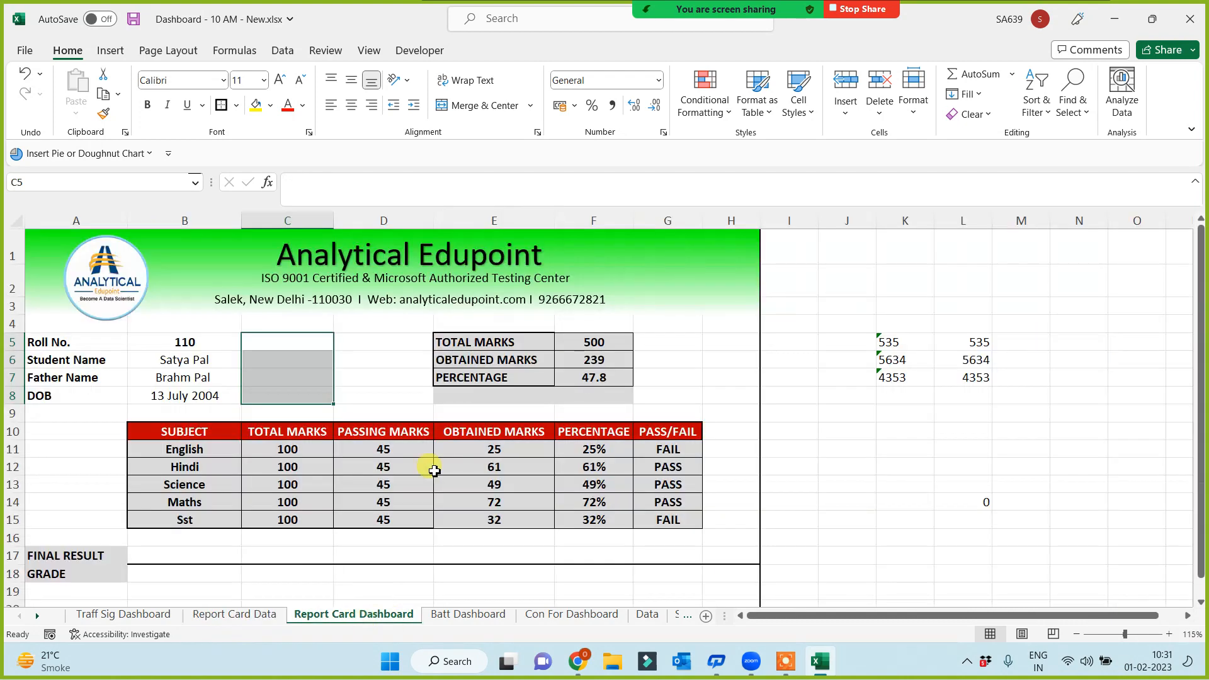
{"action": "left_click", "coordinate": [305, 375]}
{"action": "left_click_drag", "start_coordinate": [281, 340], "coordinate": [281, 402]}
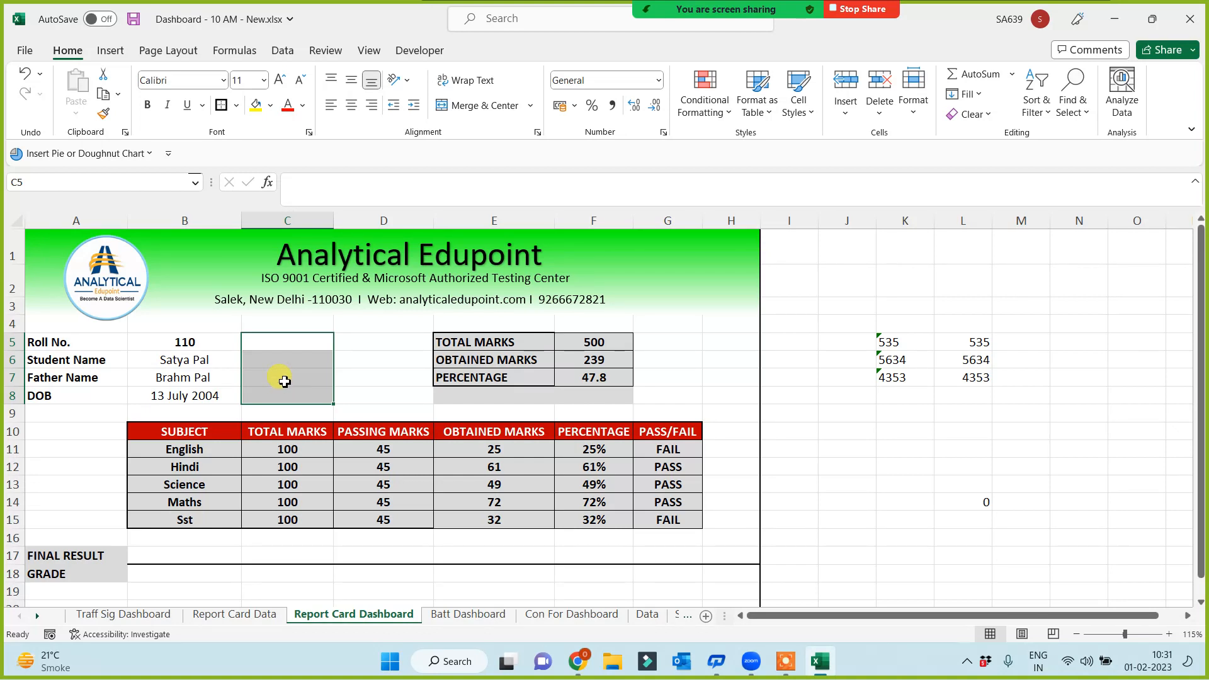
{"action": "left_click_drag", "start_coordinate": [679, 343], "coordinate": [684, 394]}
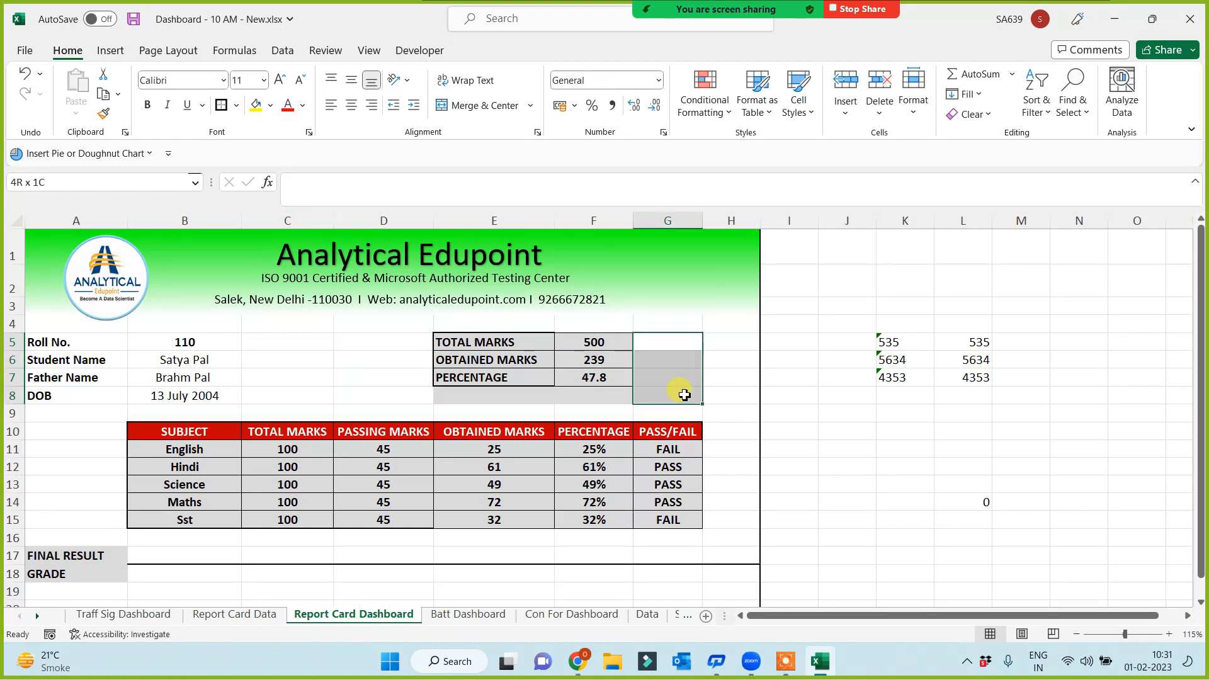
{"action": "left_click_drag", "start_coordinate": [265, 335], "coordinate": [270, 397]}
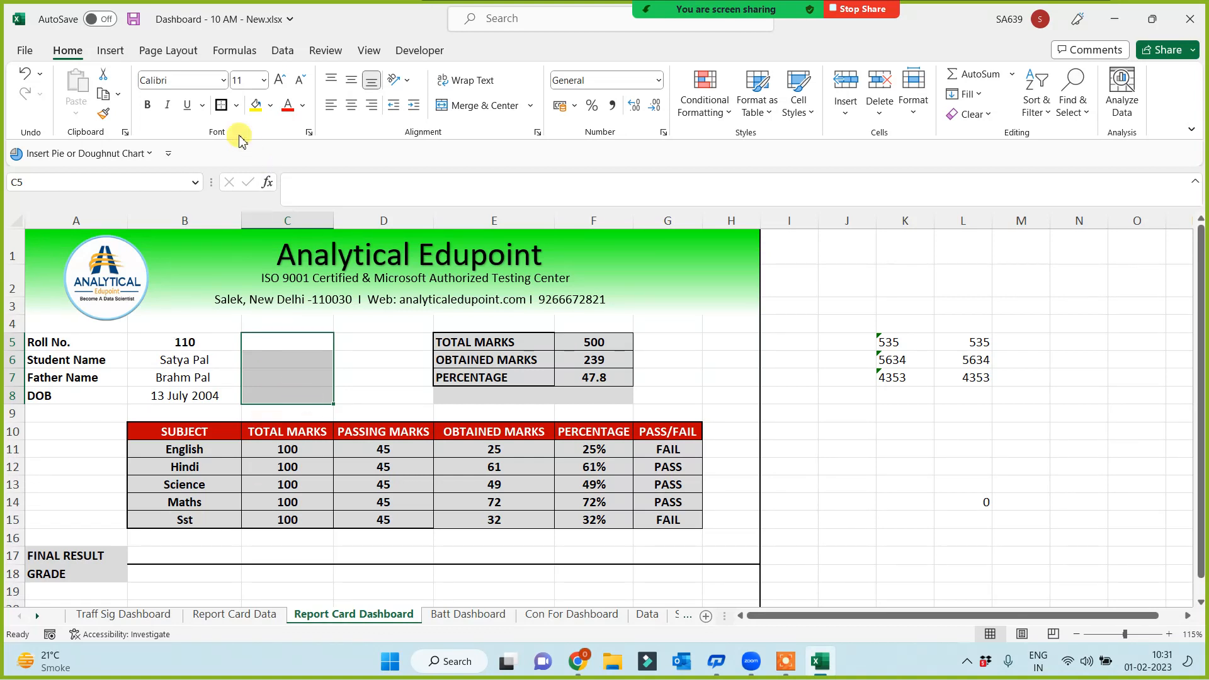
{"action": "left_click", "coordinate": [479, 113]}
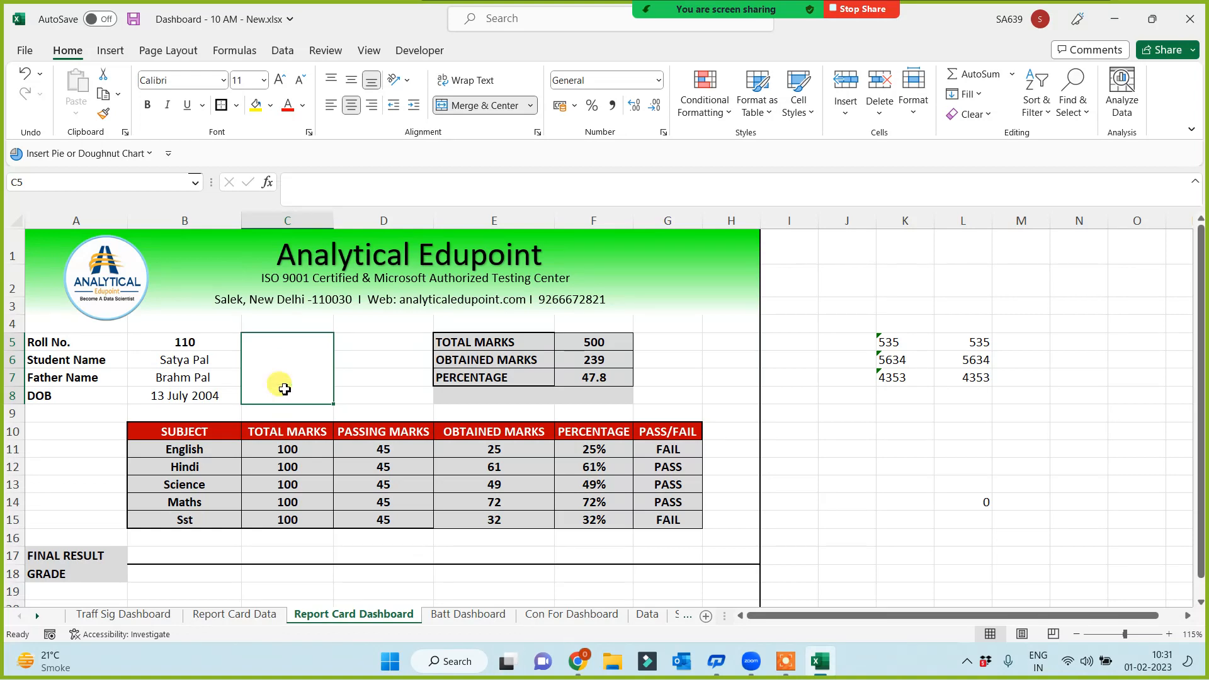
Resize rows 5 to 8 to a moderate height and check the merged photo box
{"action": "left_click", "coordinate": [243, 615]}
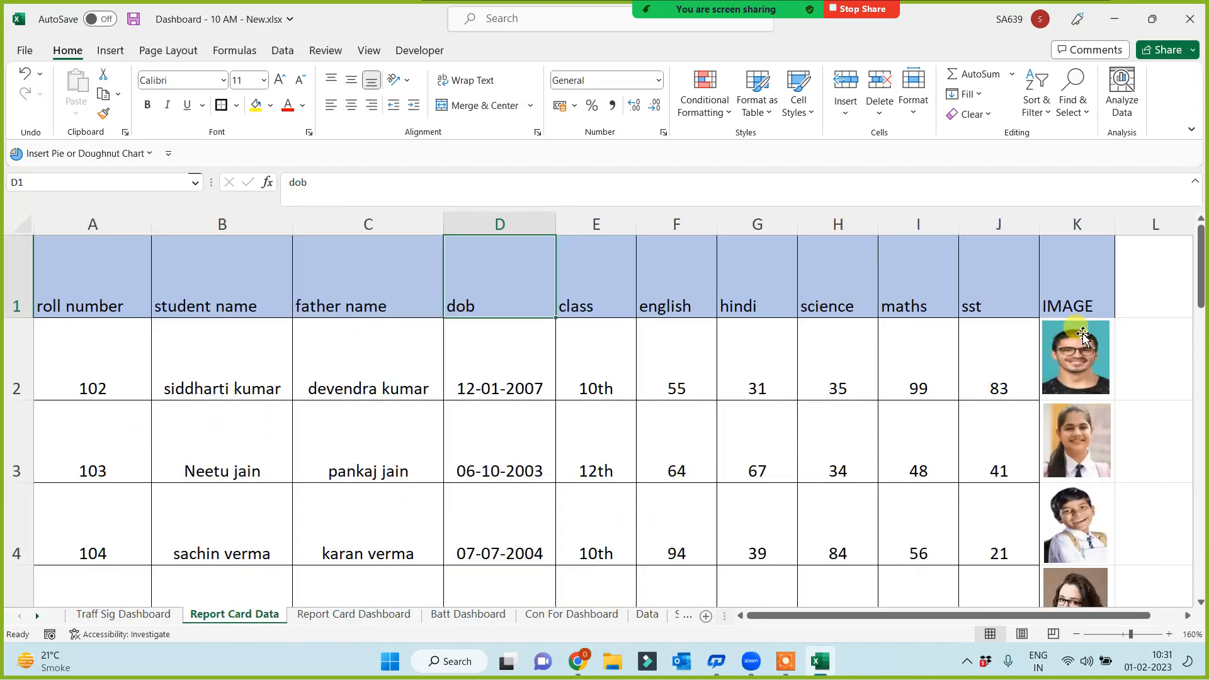
{"action": "left_click", "coordinate": [334, 617]}
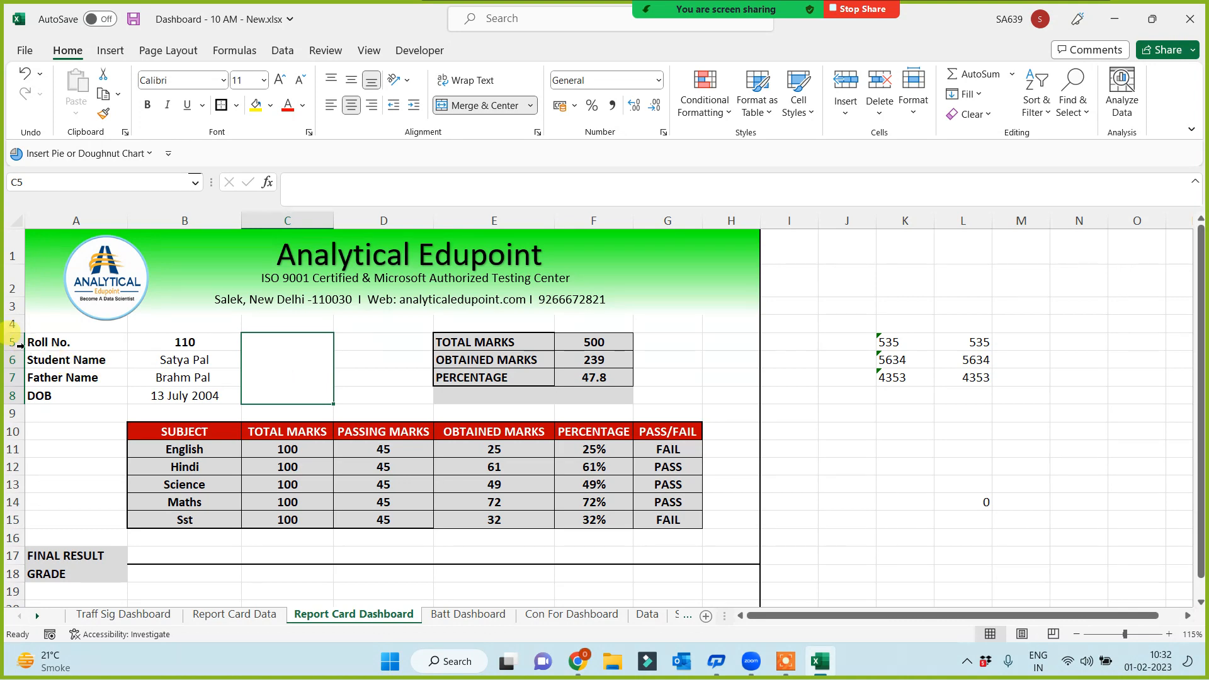
{"action": "left_click_drag", "start_coordinate": [11, 342], "coordinate": [11, 412]}
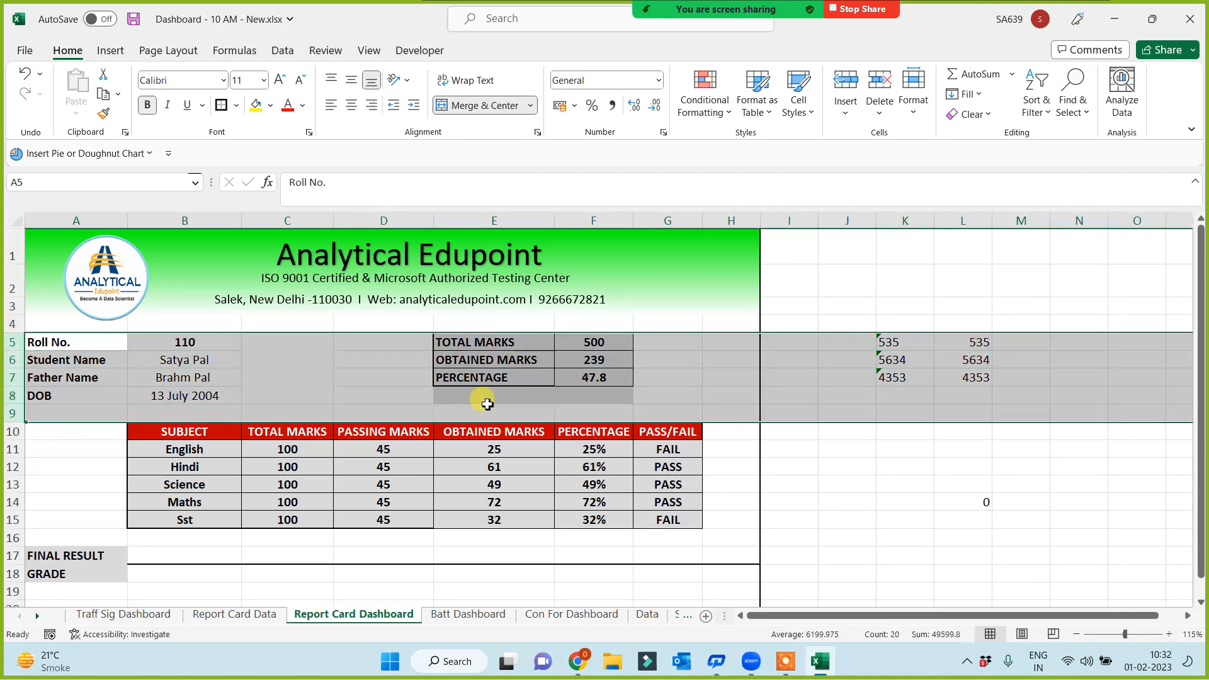
{"action": "left_click", "coordinate": [571, 398]}
{"action": "left_click_drag", "start_coordinate": [12, 342], "coordinate": [21, 425]}
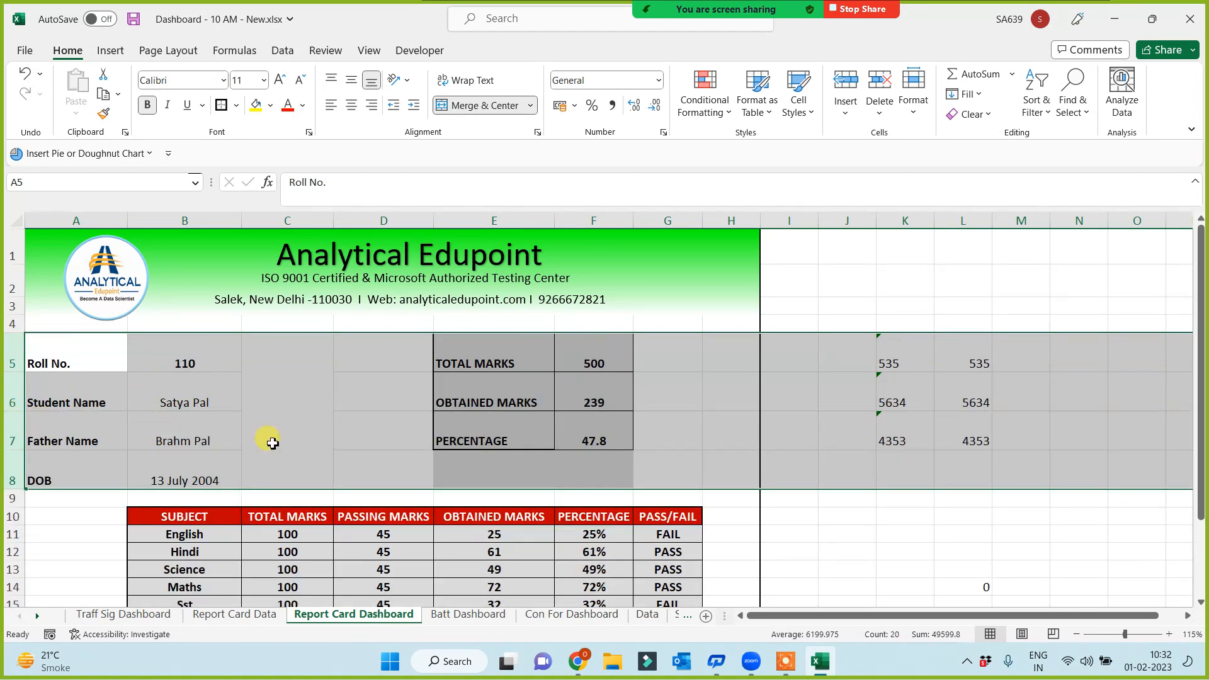
{"action": "left_click_drag", "start_coordinate": [16, 487], "coordinate": [21, 463]}
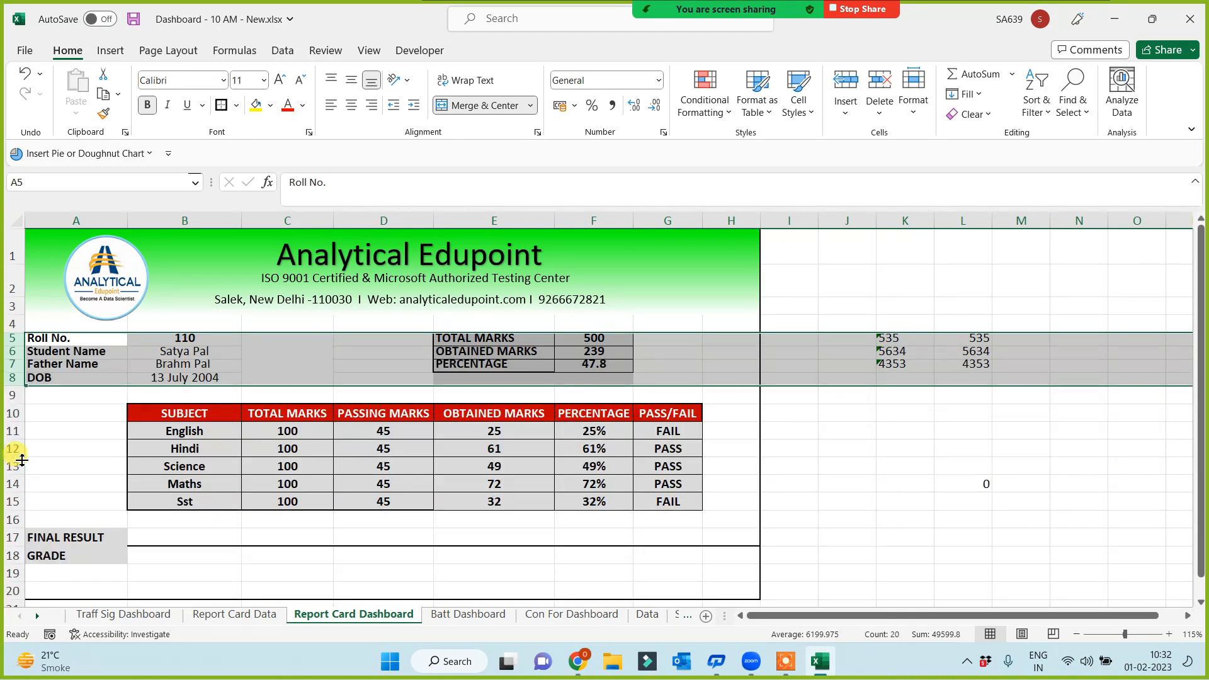
{"action": "left_click_drag", "start_coordinate": [17, 385], "coordinate": [15, 401]}
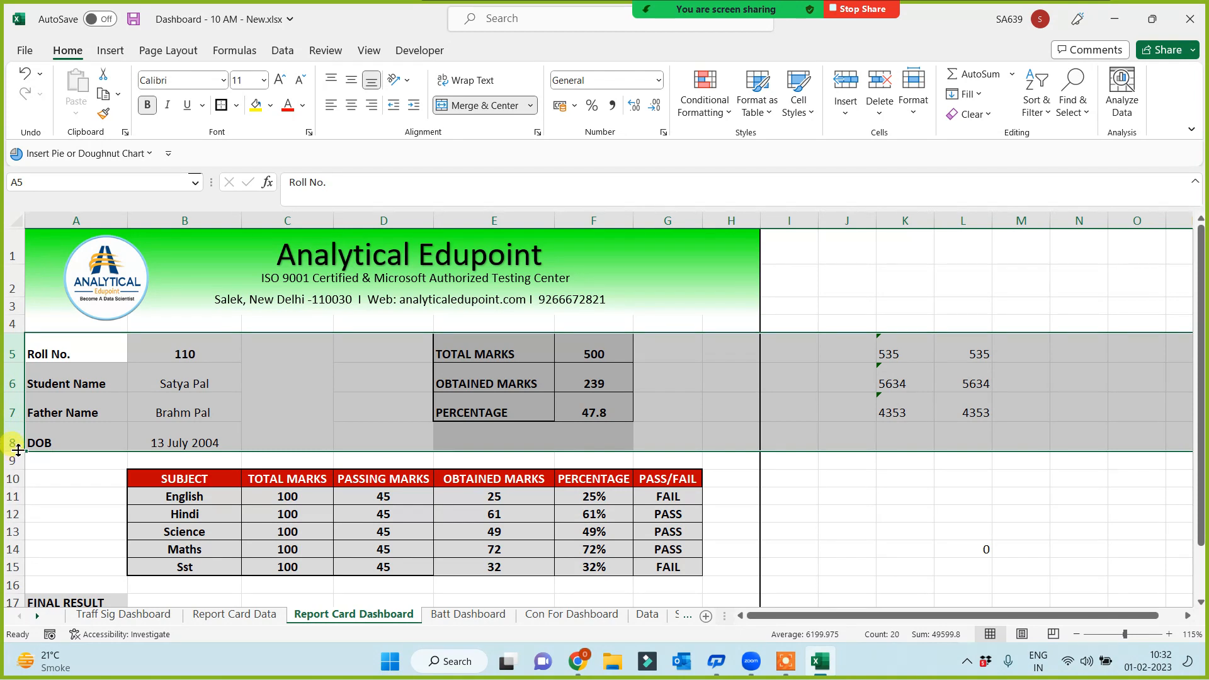
{"action": "left_click_drag", "start_coordinate": [17, 451], "coordinate": [17, 444]}
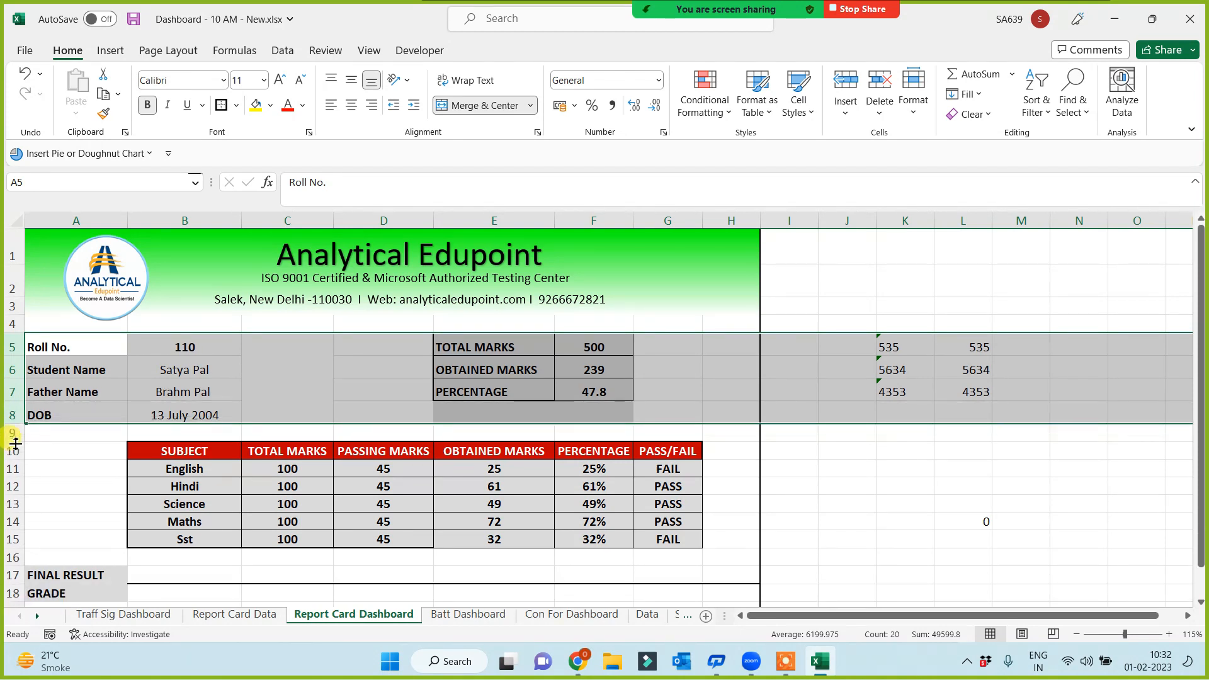
{"action": "left_click", "coordinate": [306, 381]}
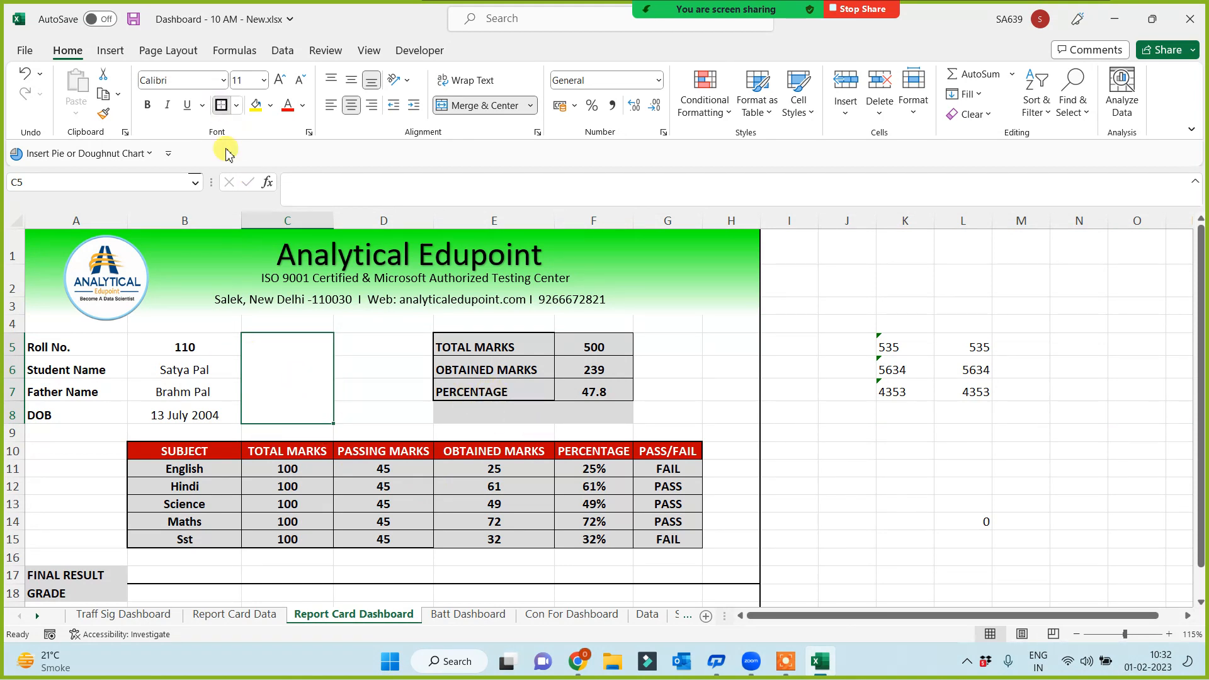
{"action": "left_click", "coordinate": [862, 436]}
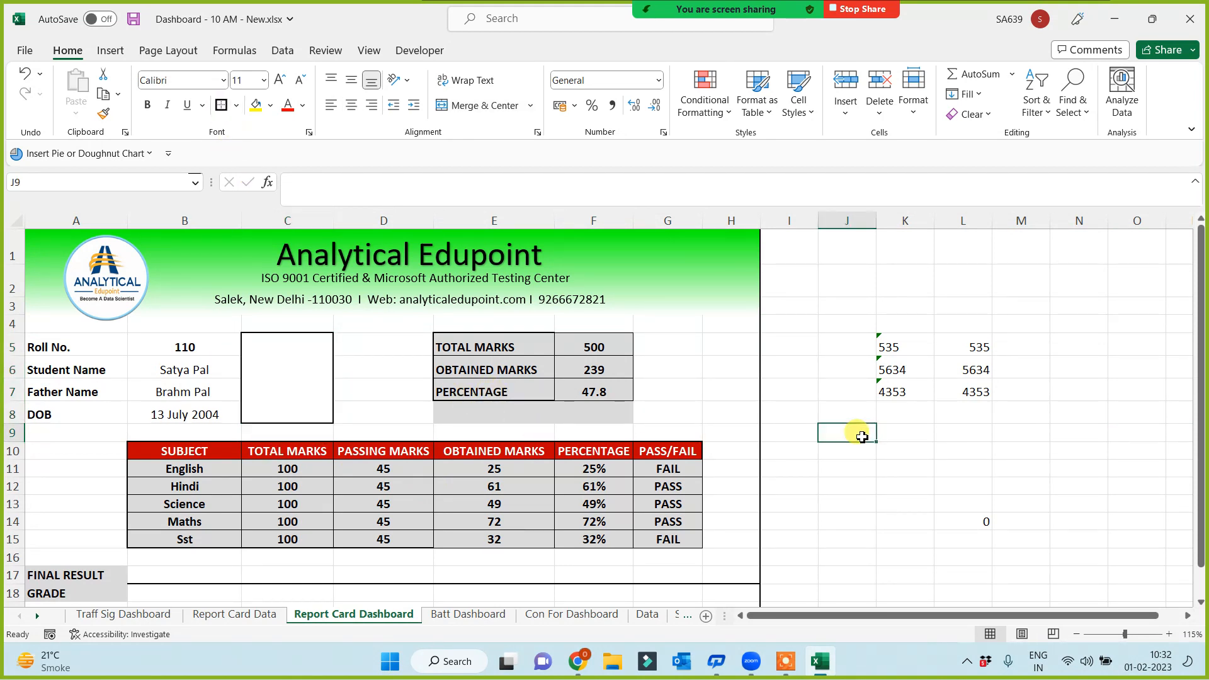
{"action": "left_click", "coordinate": [182, 348]}
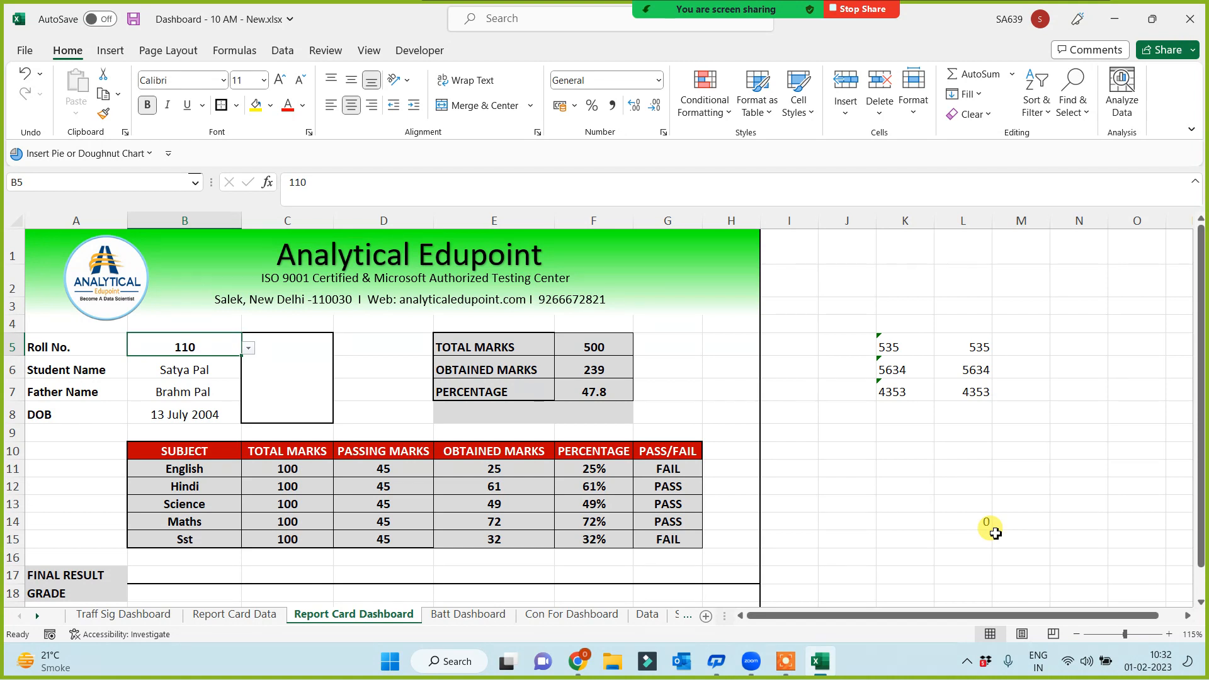
{"action": "left_click", "coordinate": [308, 391]}
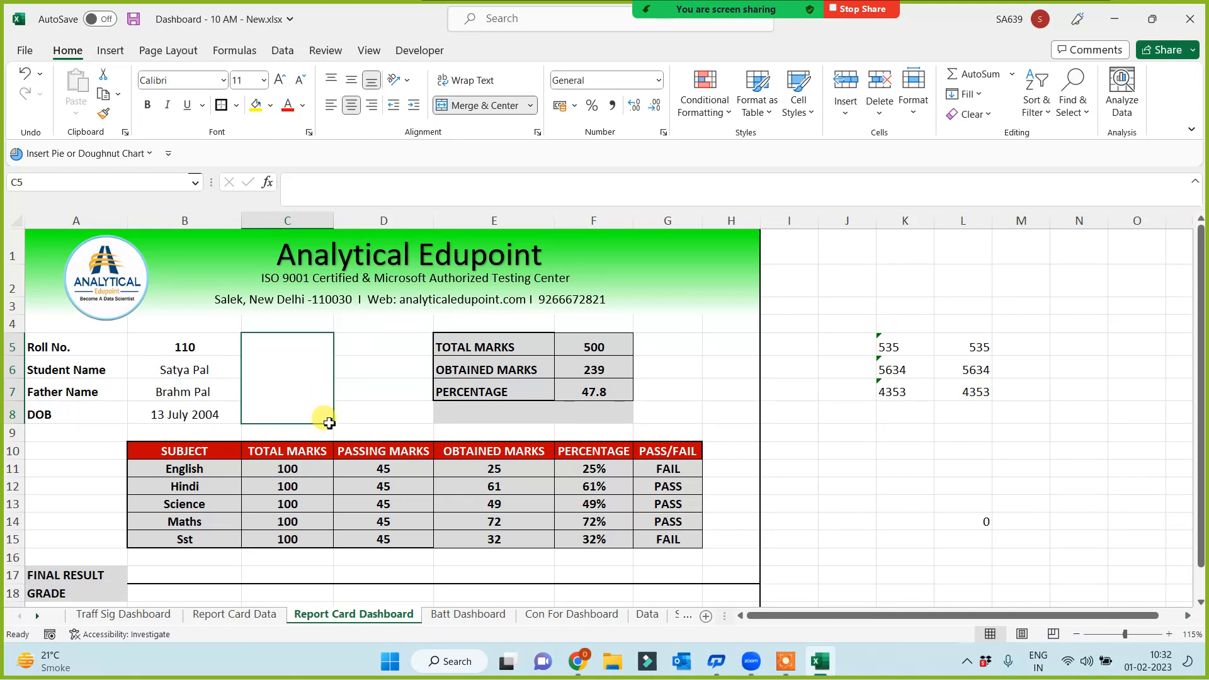
Copy cell K2 holding the first student's photo from Report Card Data, then return to the dashboard
{"action": "left_click", "coordinate": [263, 617]}
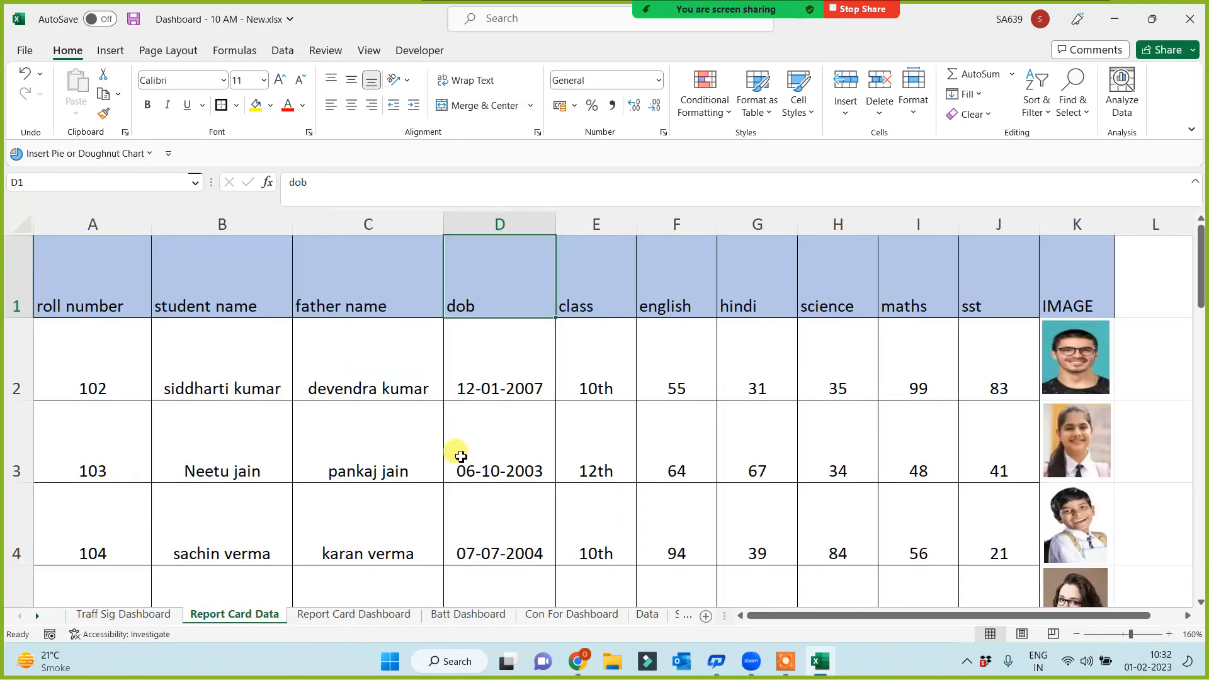
{"action": "left_click", "coordinate": [1084, 361]}
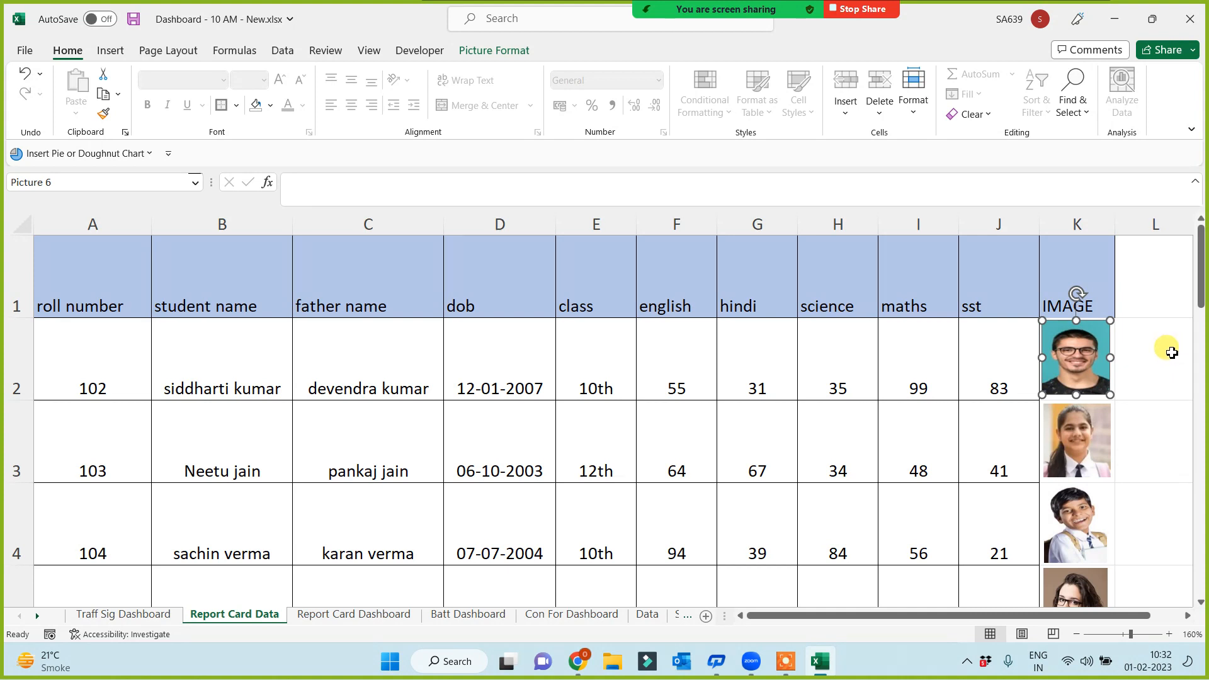
{"action": "left_click", "coordinate": [1137, 362]}
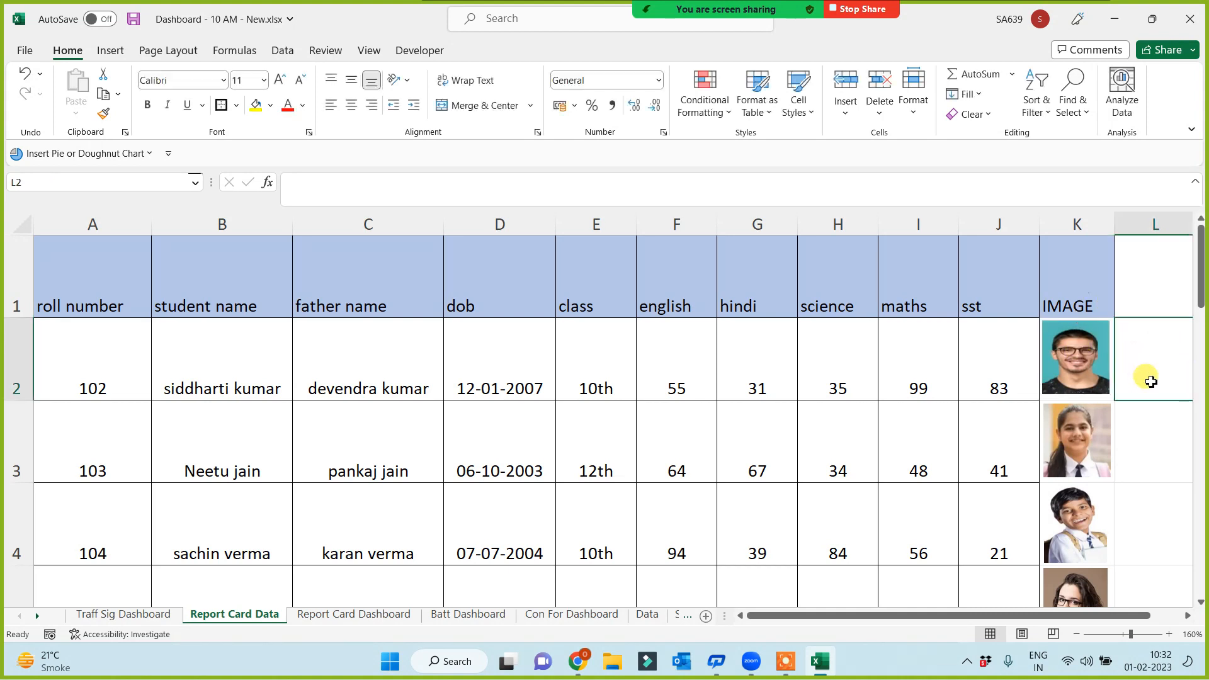
{"action": "left_click", "coordinate": [1075, 364]}
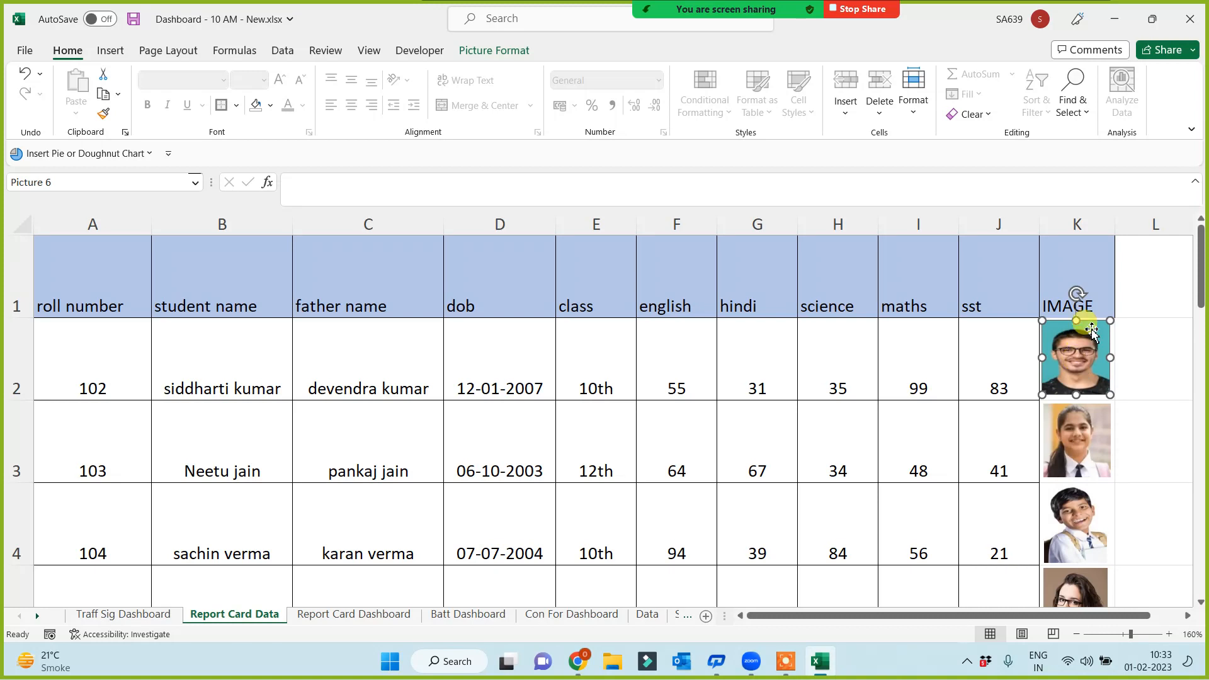
{"action": "left_click", "coordinate": [1154, 340]}
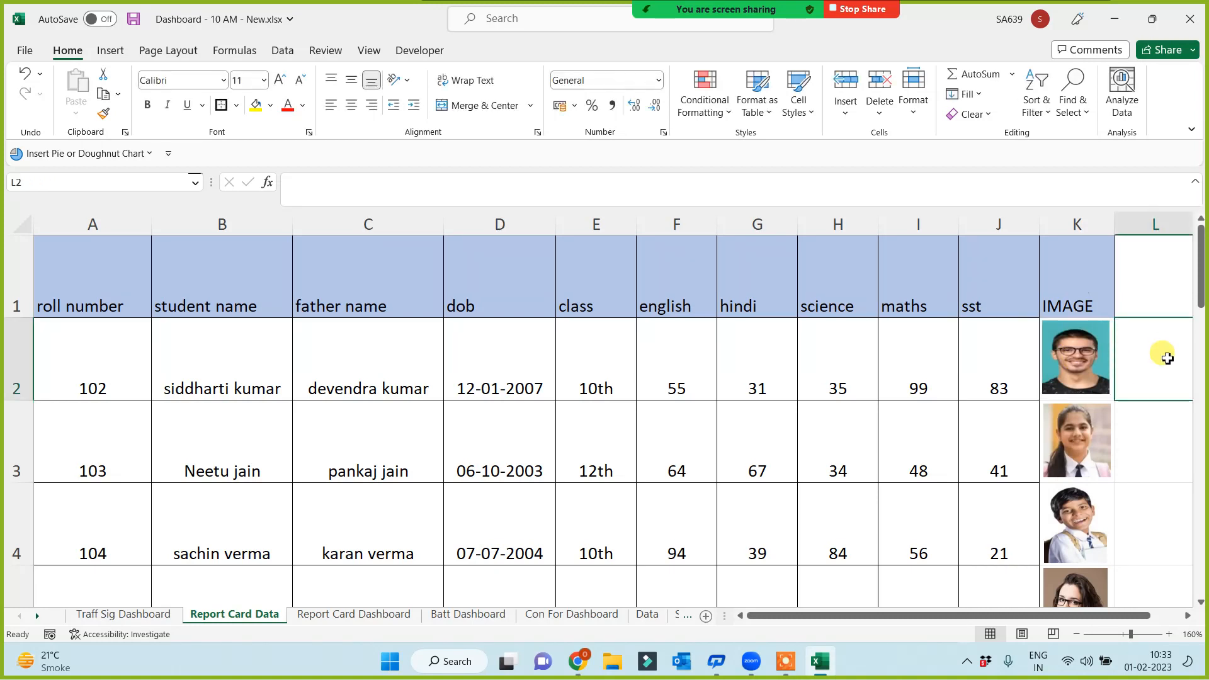
{"action": "key", "text": "Left"}
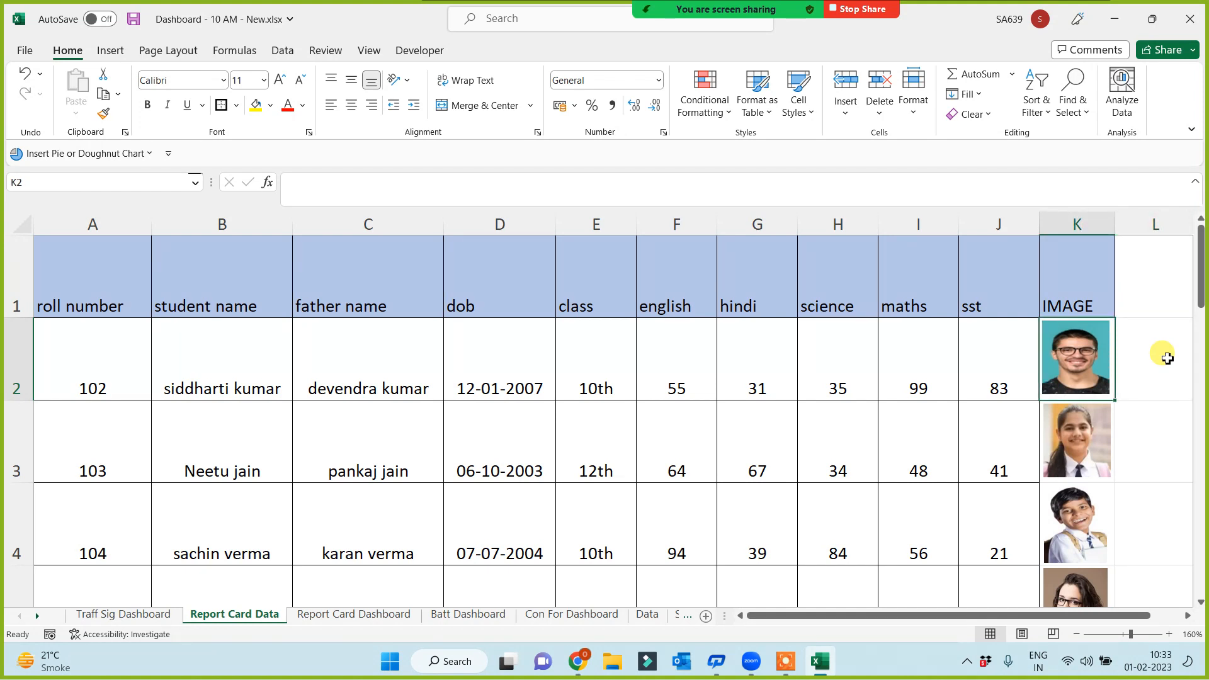
{"action": "key", "text": "ctrl+c"}
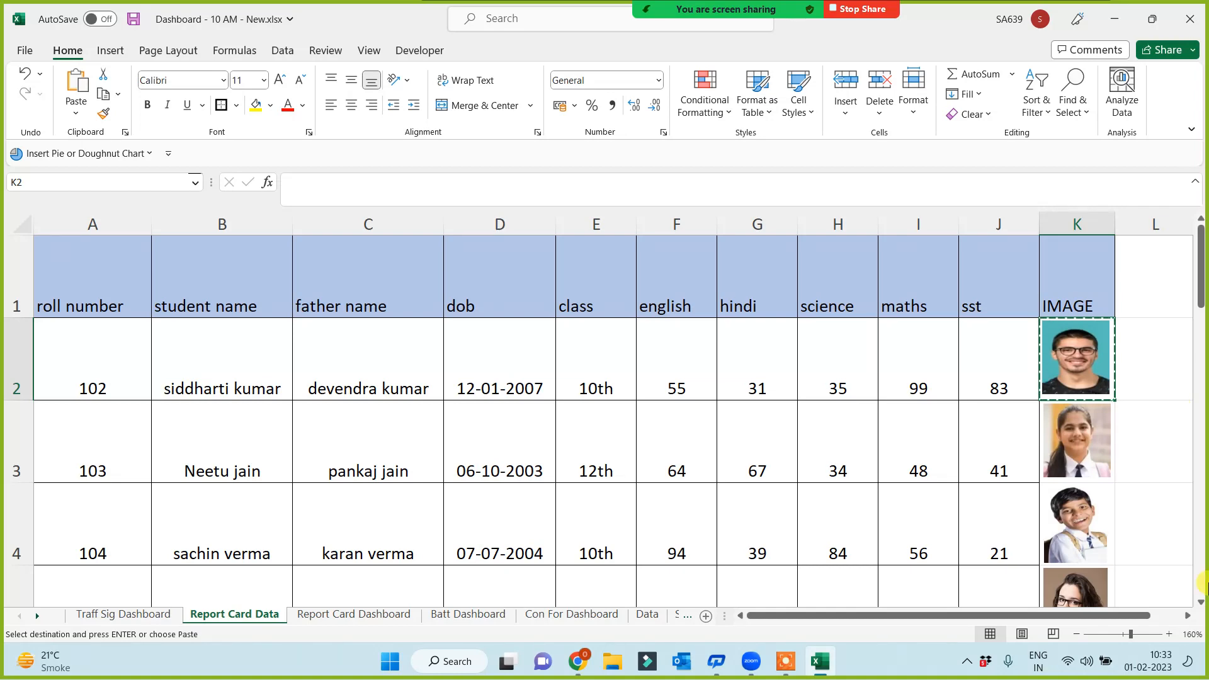
{"action": "left_click", "coordinate": [327, 618]}
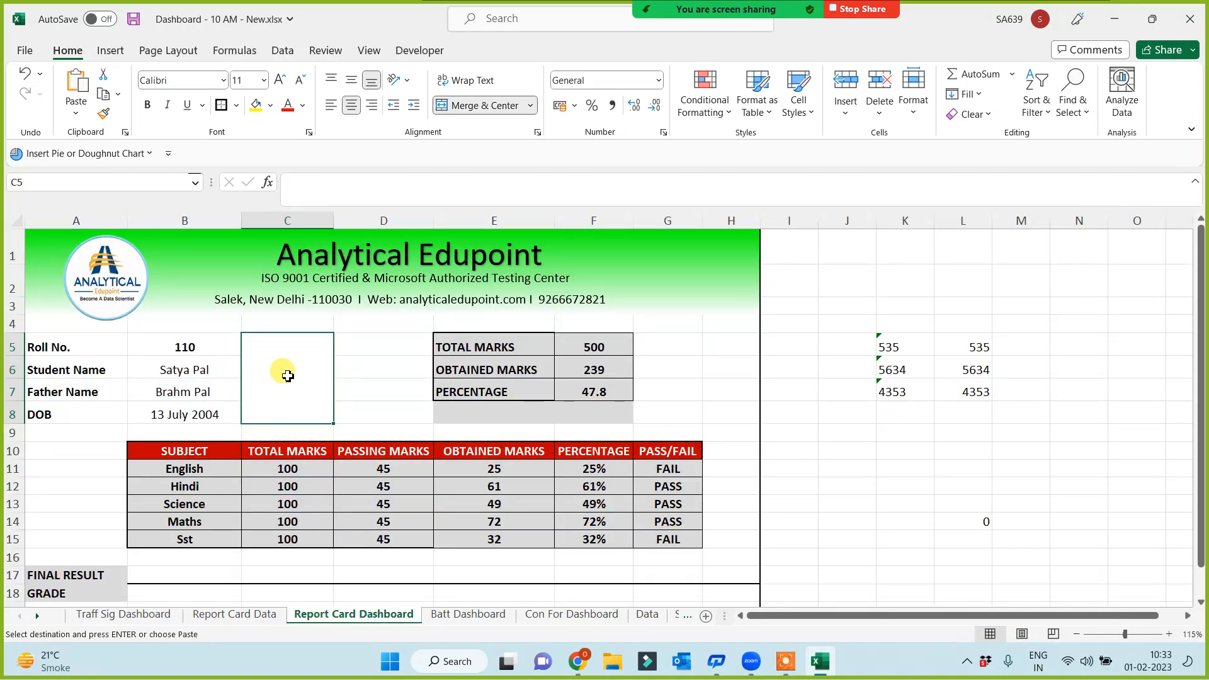
Paste K2 as a Linked Picture into the C5 photo box and enlarge it to fill
{"action": "left_click", "coordinate": [76, 115]}
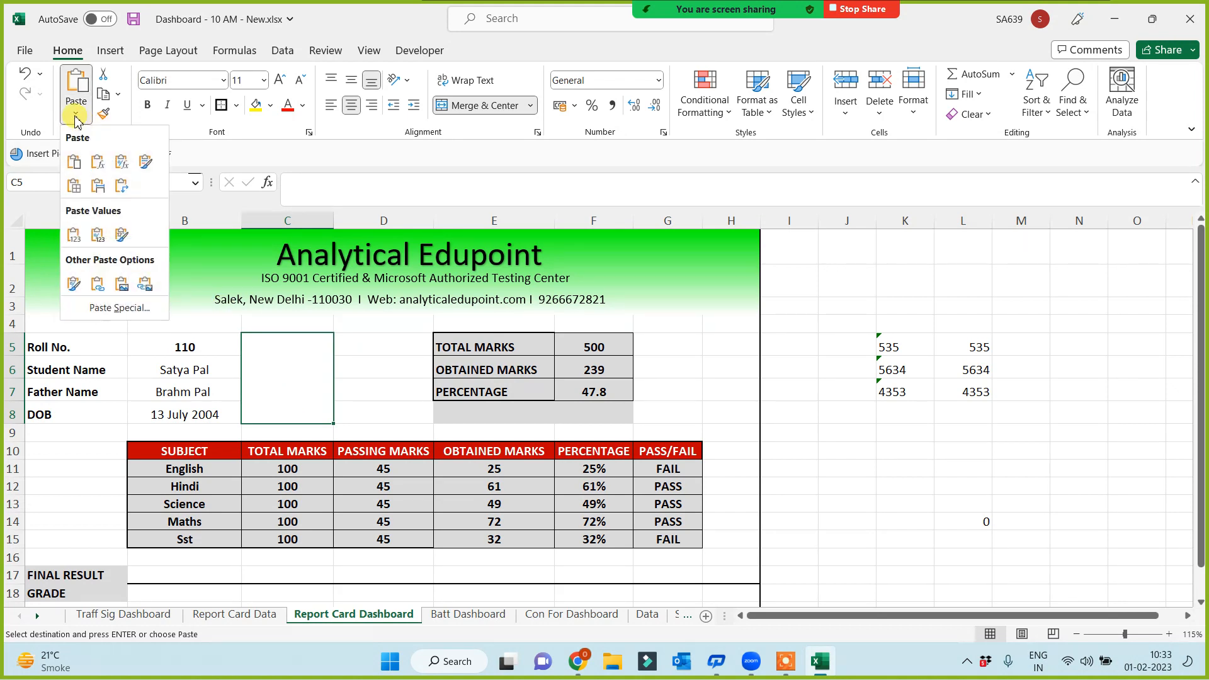
{"action": "left_click", "coordinate": [144, 285]}
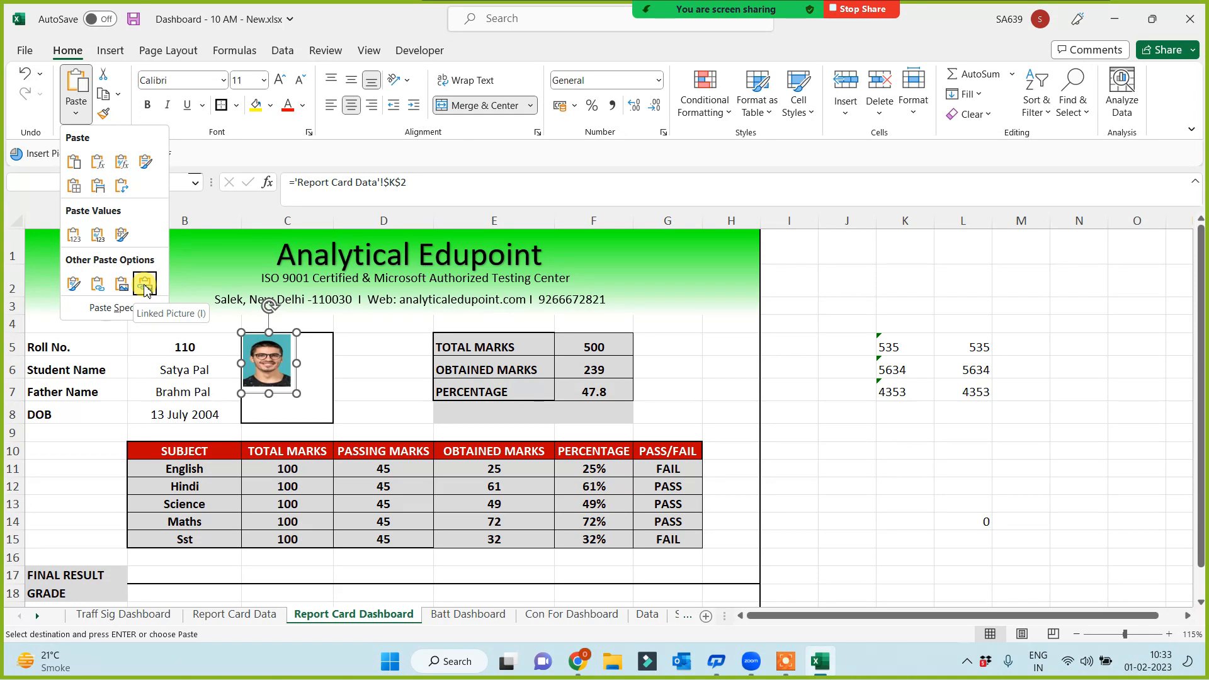
{"action": "left_click", "coordinate": [145, 285]}
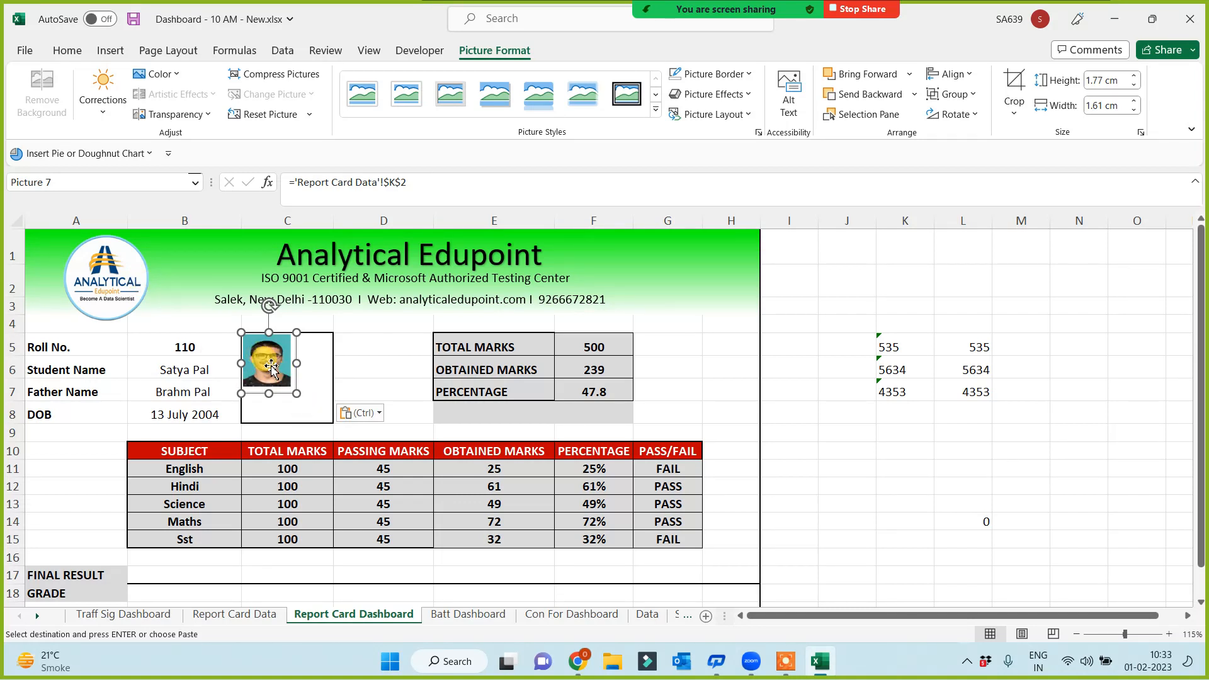
{"action": "mouse_move", "coordinate": [299, 397]}
{"action": "left_mouse_down"}
{"action": "mouse_move", "coordinate": [327, 427]}
{"action": "mouse_move", "coordinate": [294, 388]}
{"action": "left_mouse_up"}
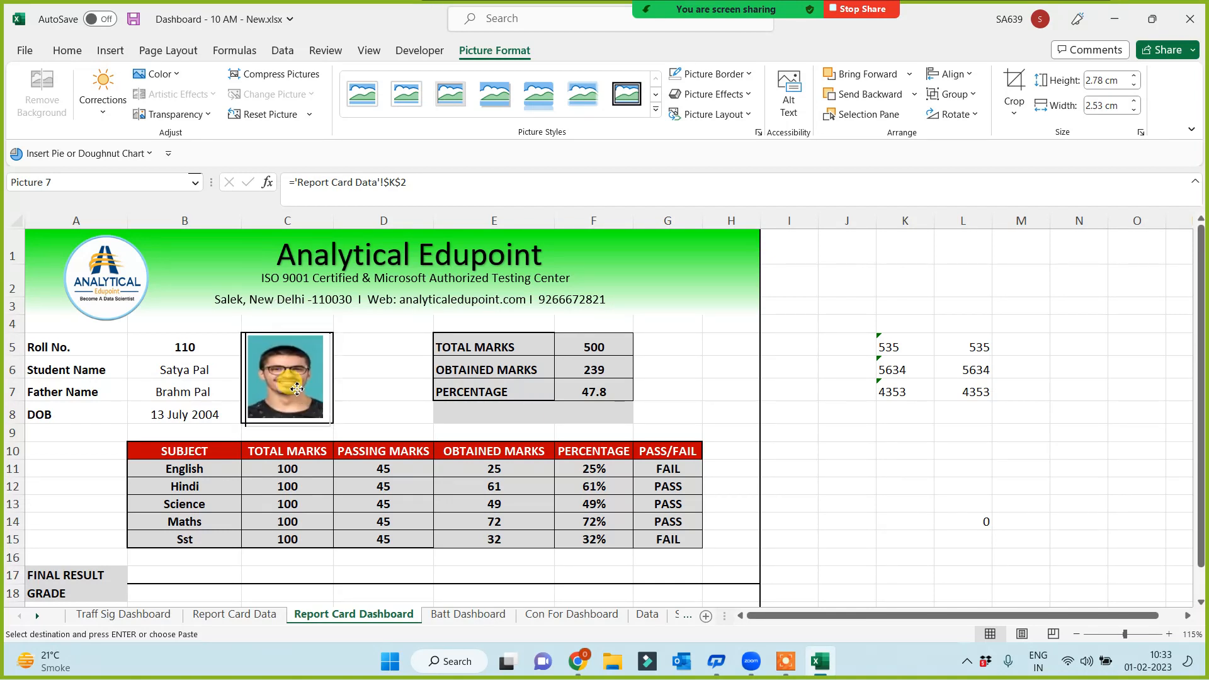
{"action": "left_click", "coordinate": [370, 406]}
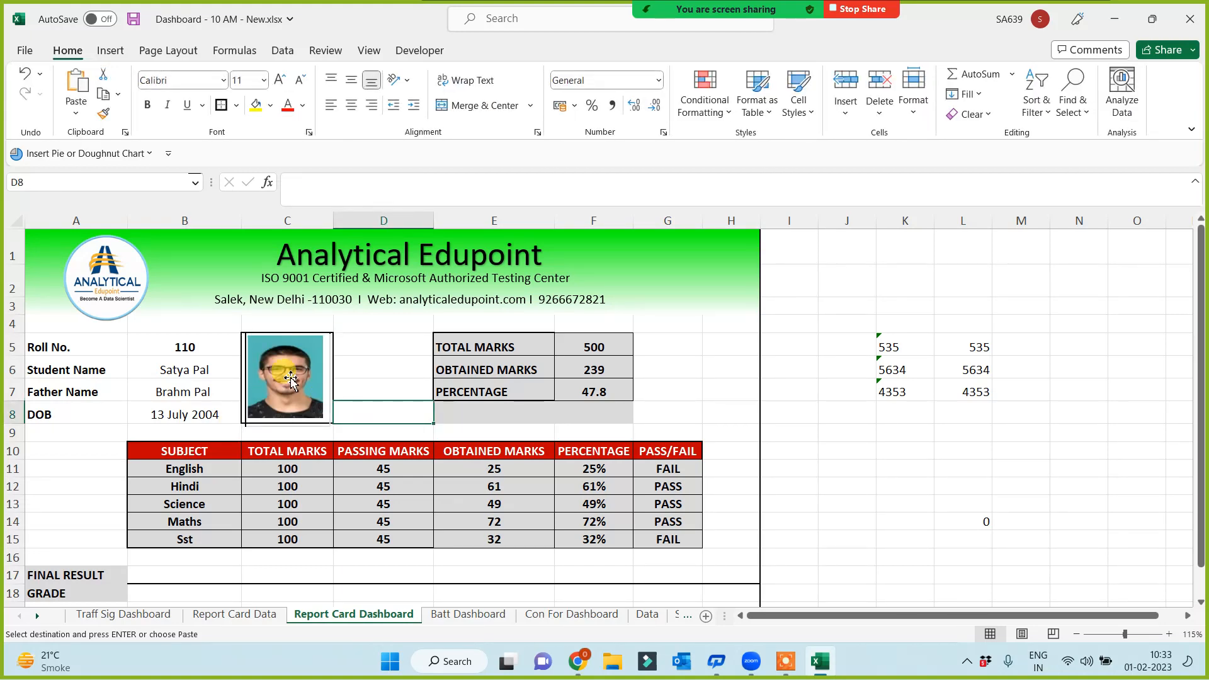
{"action": "left_click", "coordinate": [268, 383]}
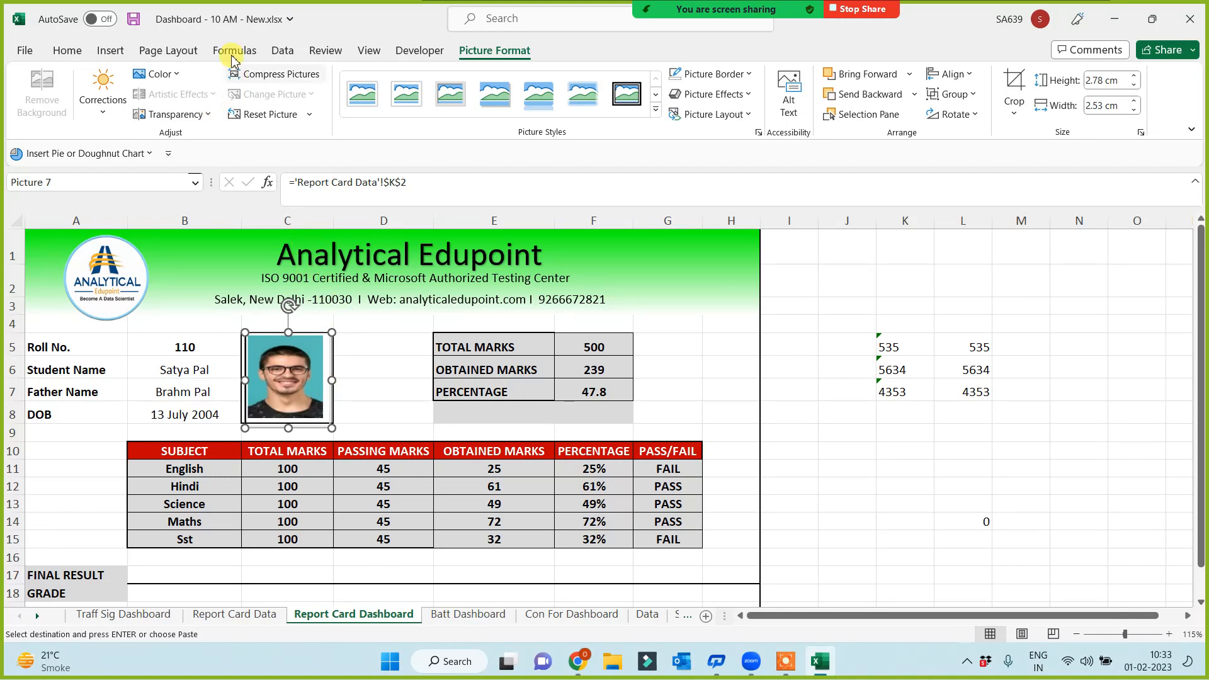
{"action": "left_click", "coordinate": [233, 51]}
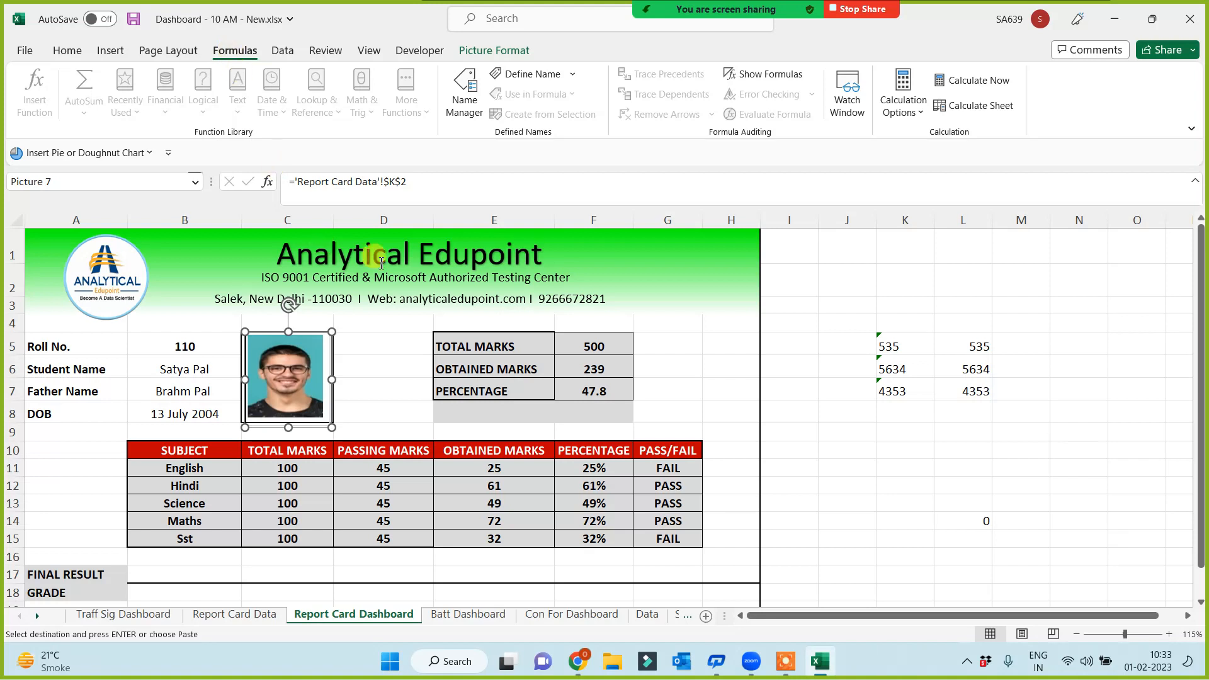
Define PictureDashboard as =INDEX('Report Card Data'!$K:$K,MATCH(dd,'Report Card Data'!$A:$A,0),0)
{"action": "left_click", "coordinate": [464, 93]}
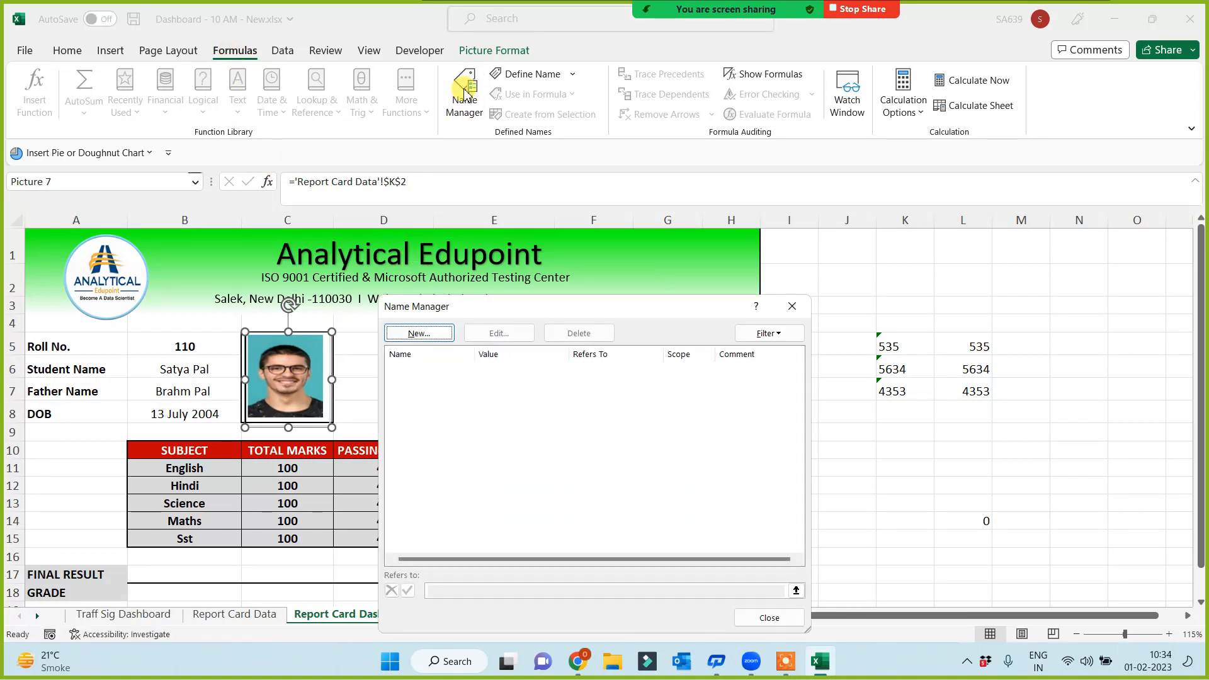
{"action": "left_click", "coordinate": [422, 334]}
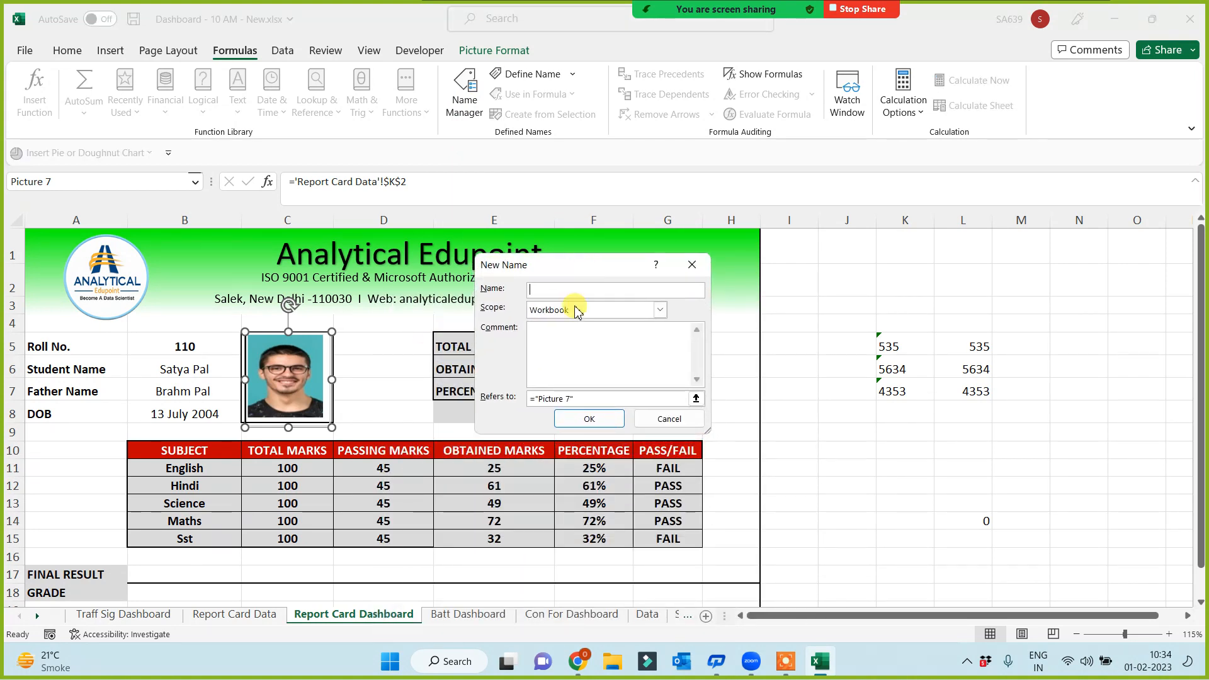
{"action": "type", "text": "PictureDashboard"}
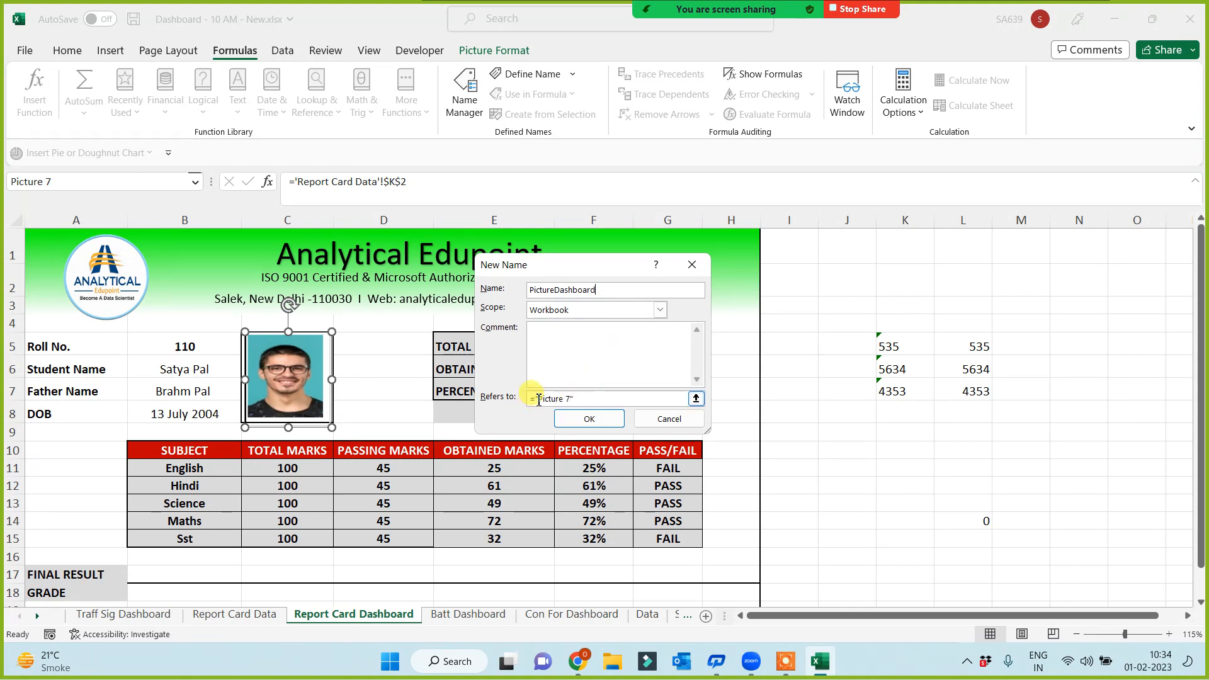
{"action": "left_click_drag", "start_coordinate": [533, 399], "coordinate": [576, 399]}
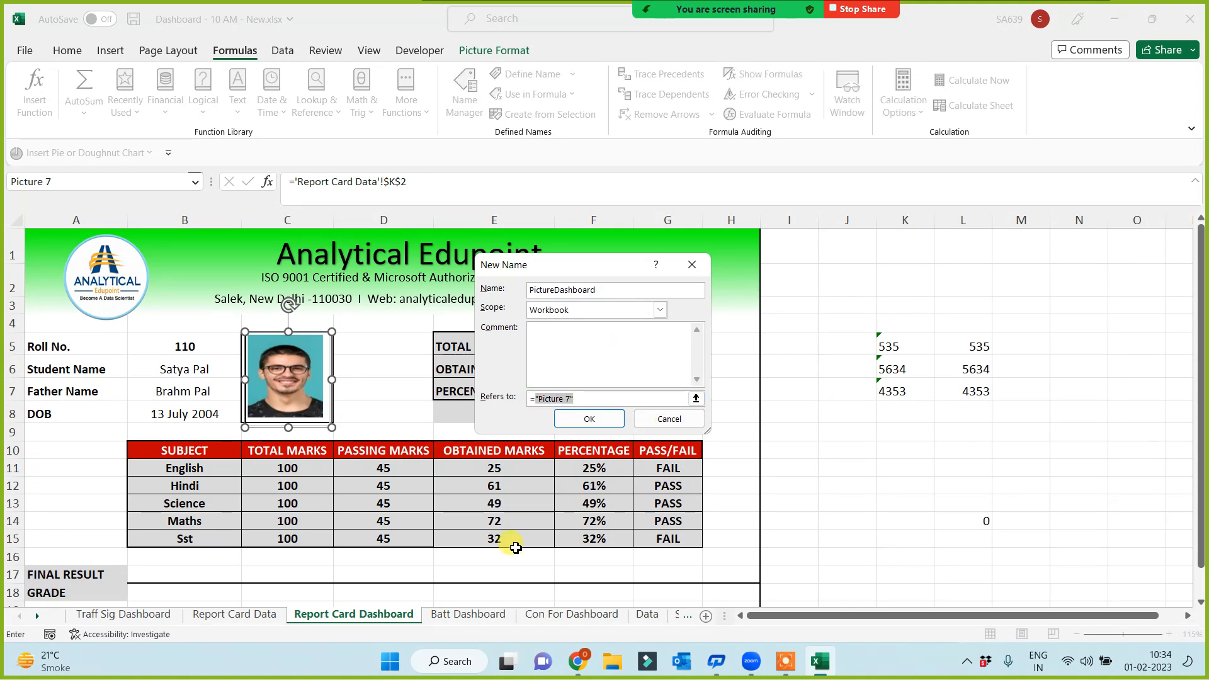
{"action": "key", "text": "BackSpace"}
{"action": "type", "text": "index("}
{"action": "left_click", "coordinate": [244, 615]}
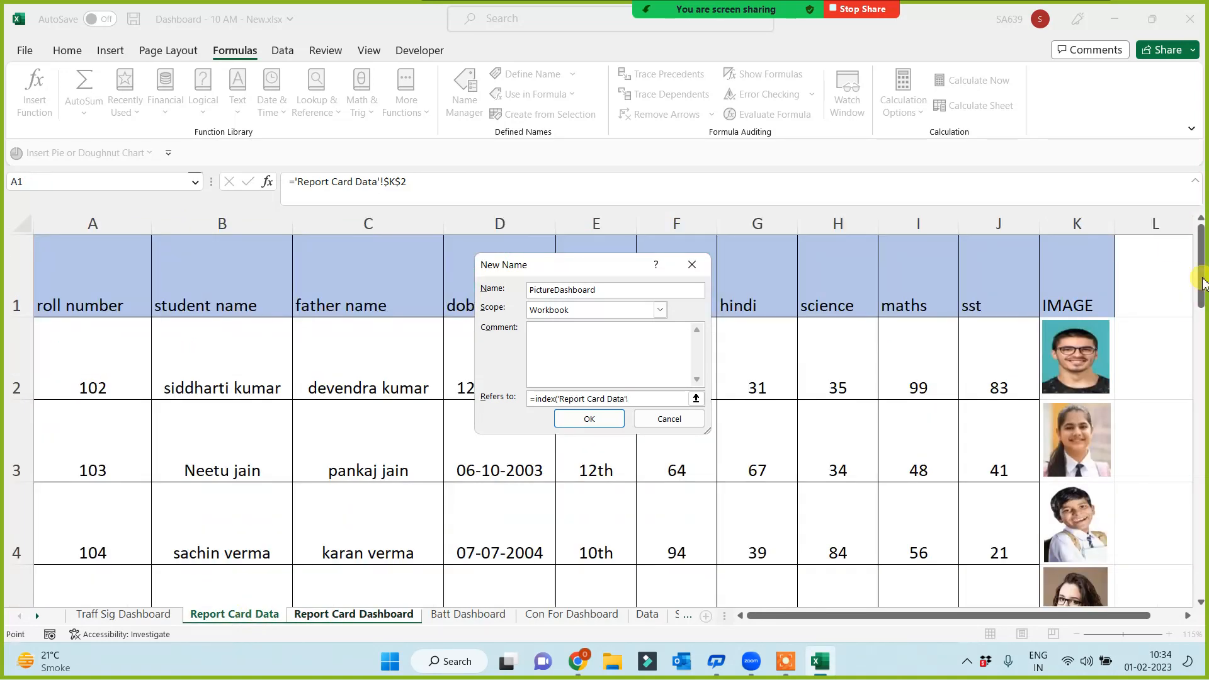
{"action": "left_click", "coordinate": [1084, 220]}
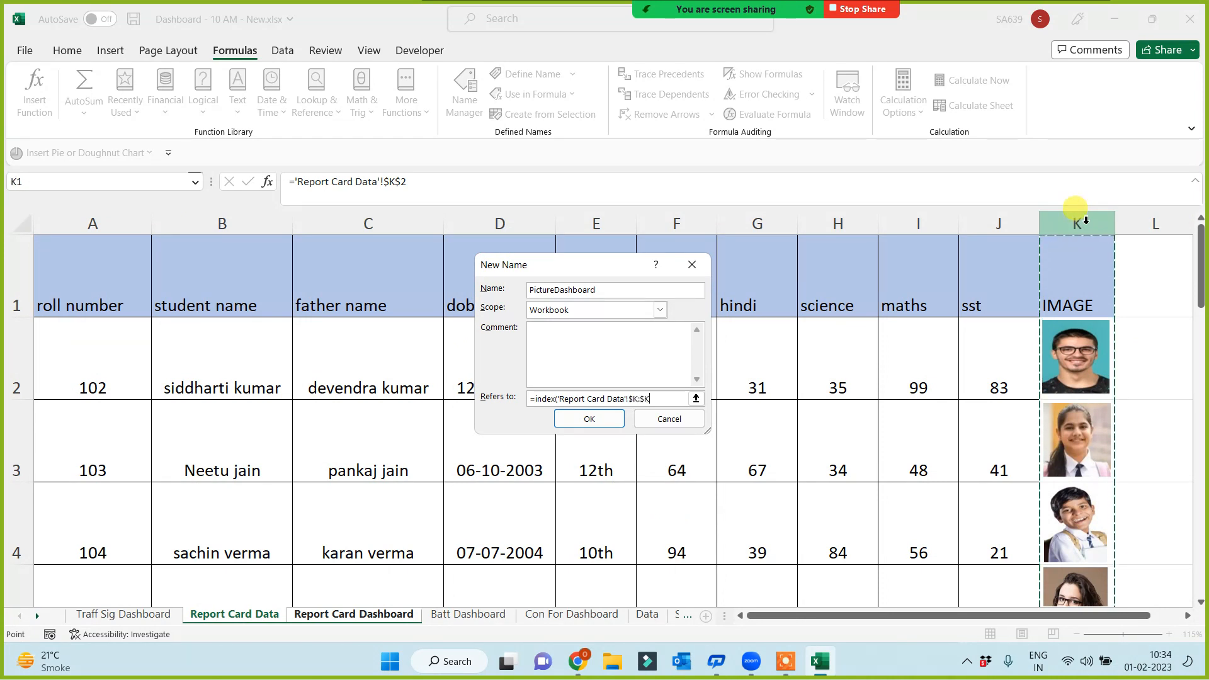
{"action": "type", "text": ","}
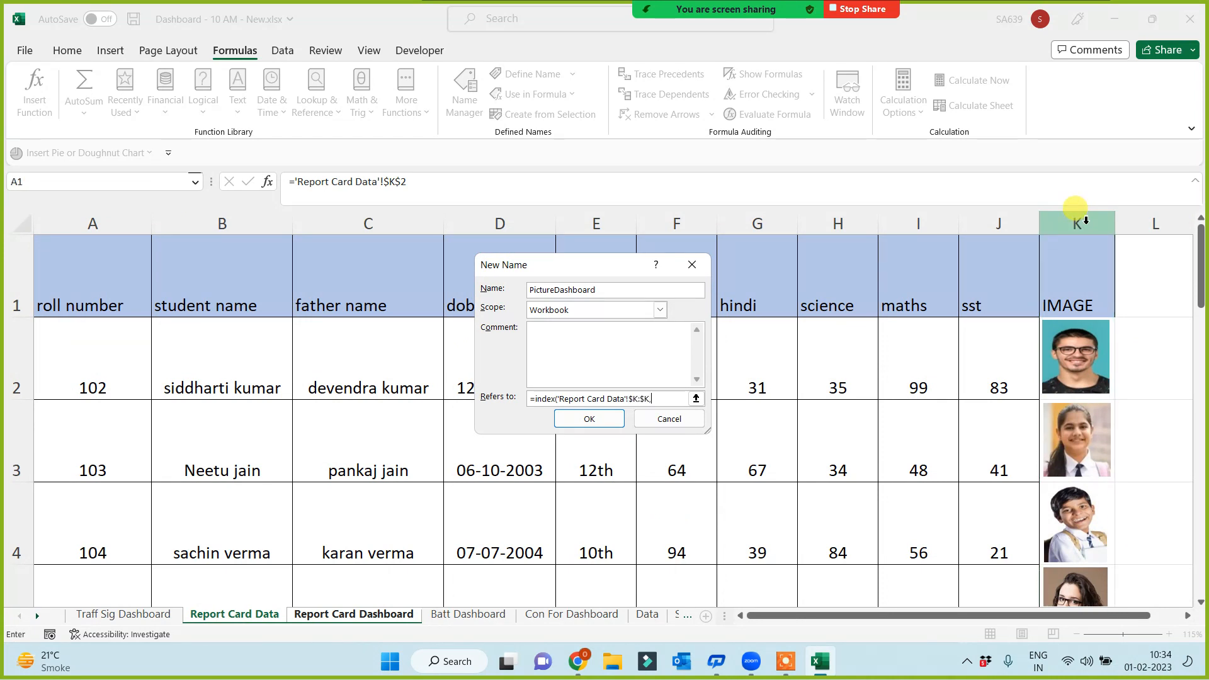
{"action": "type", "text": "matc"}
{"action": "type", "text": "h(dd,"}
{"action": "left_click", "coordinate": [105, 223]}
{"action": "type", "text": ",'Re"}
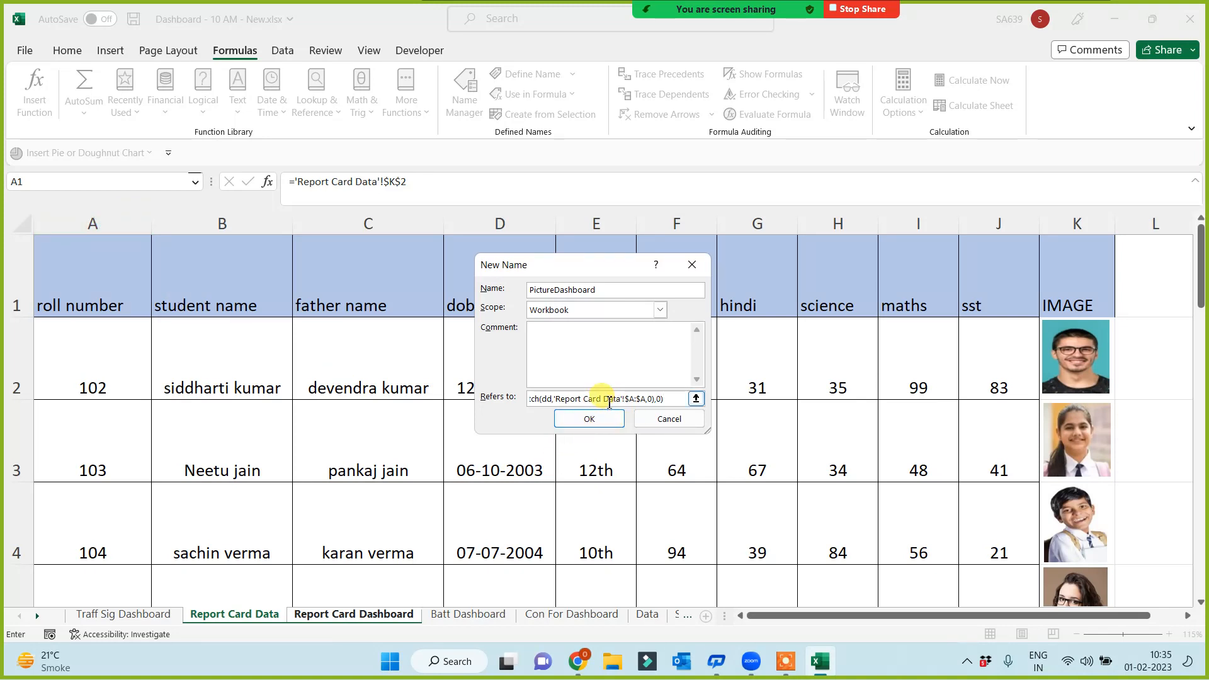
{"action": "left_click", "coordinate": [589, 418]}
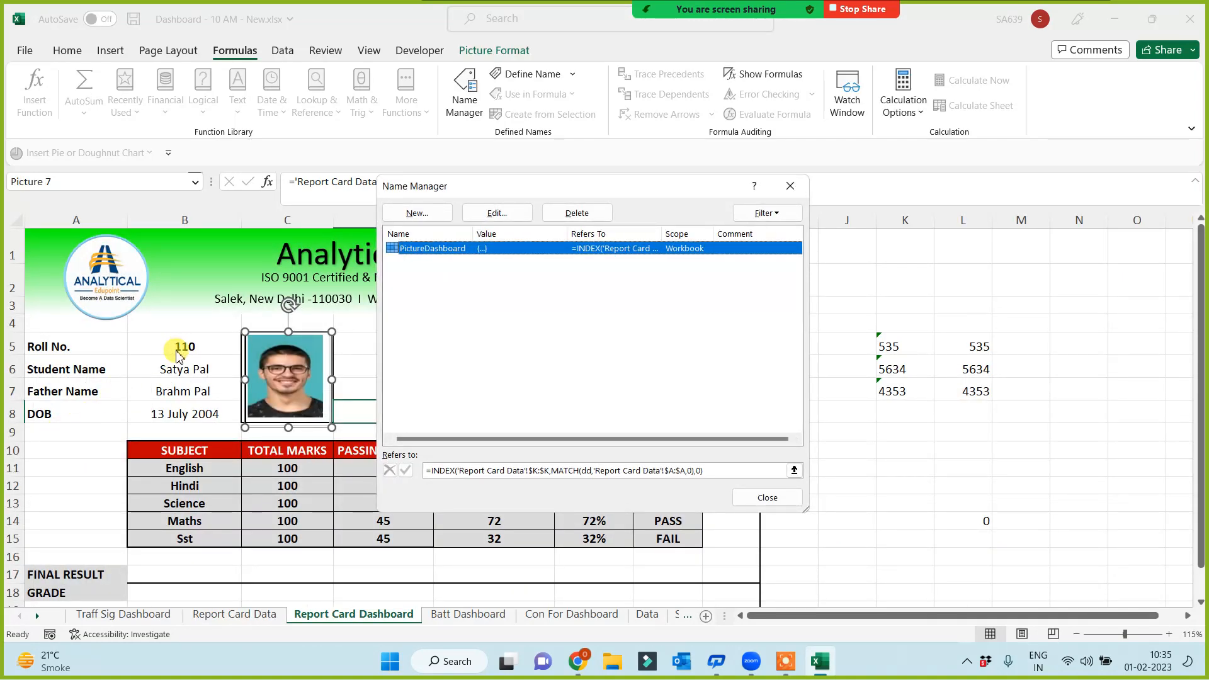
Replace dd in PictureDashboard with 'Report Card Dashboard'!$B$5 and close Name Manager
{"action": "left_click", "coordinate": [496, 212]}
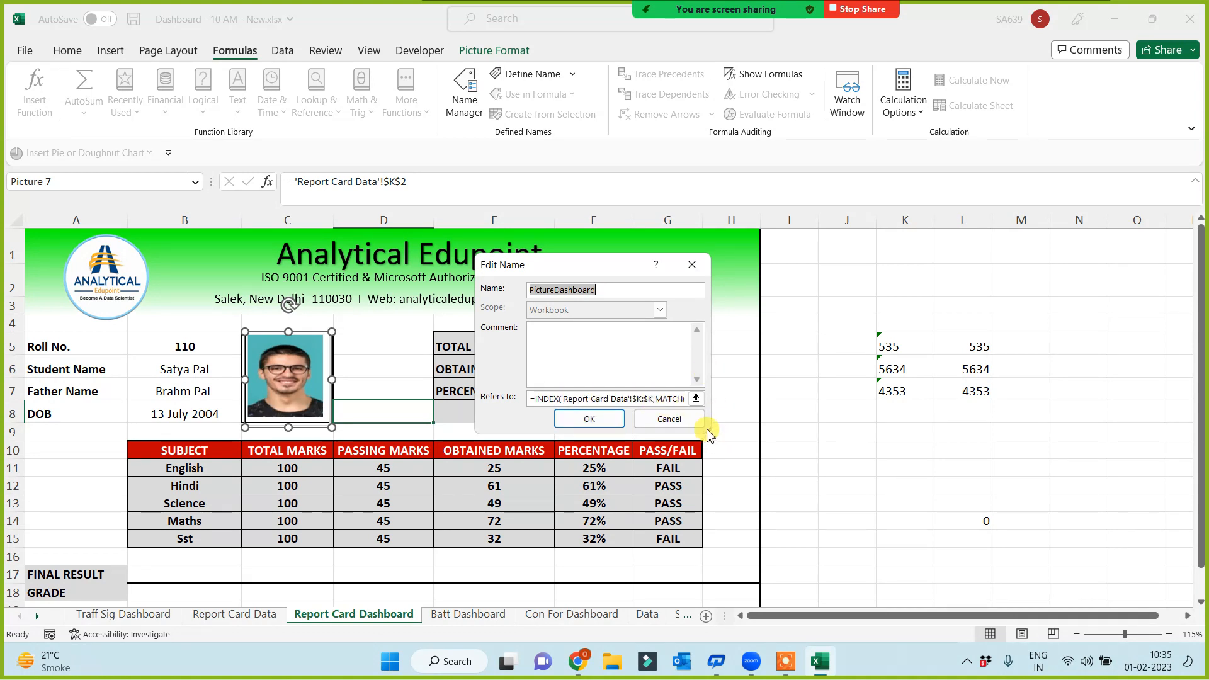
{"action": "left_click_drag", "start_coordinate": [708, 430], "coordinate": [842, 510]}
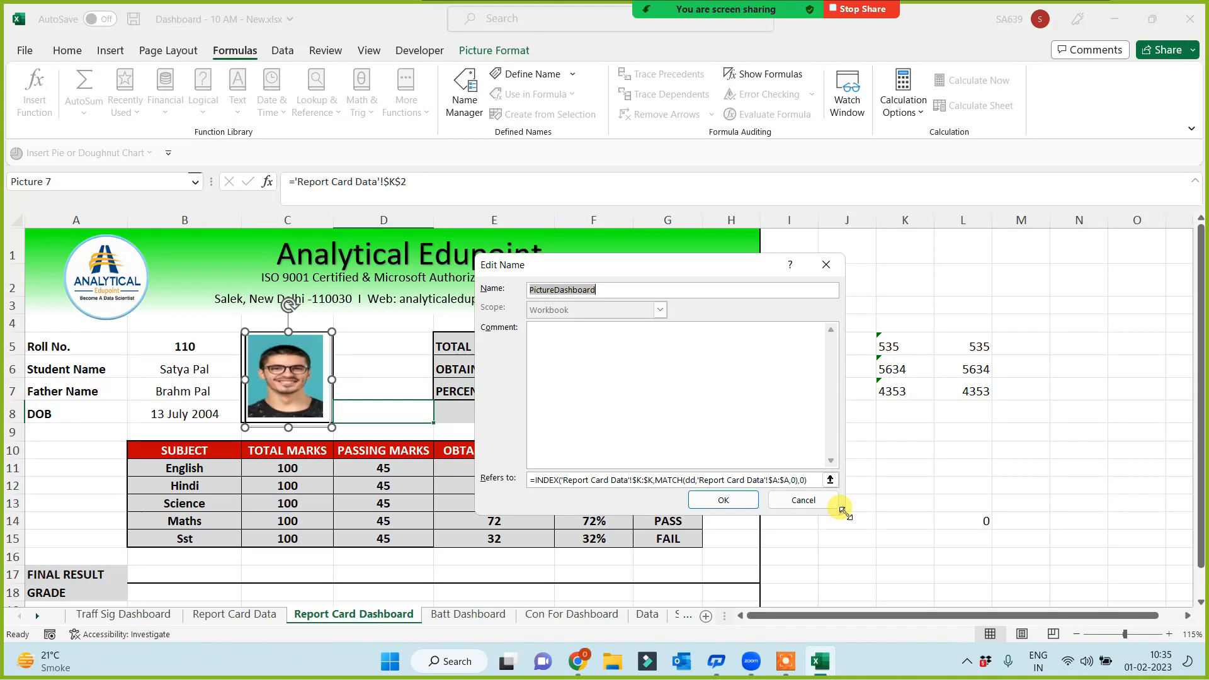
{"action": "left_click", "coordinate": [697, 481]}
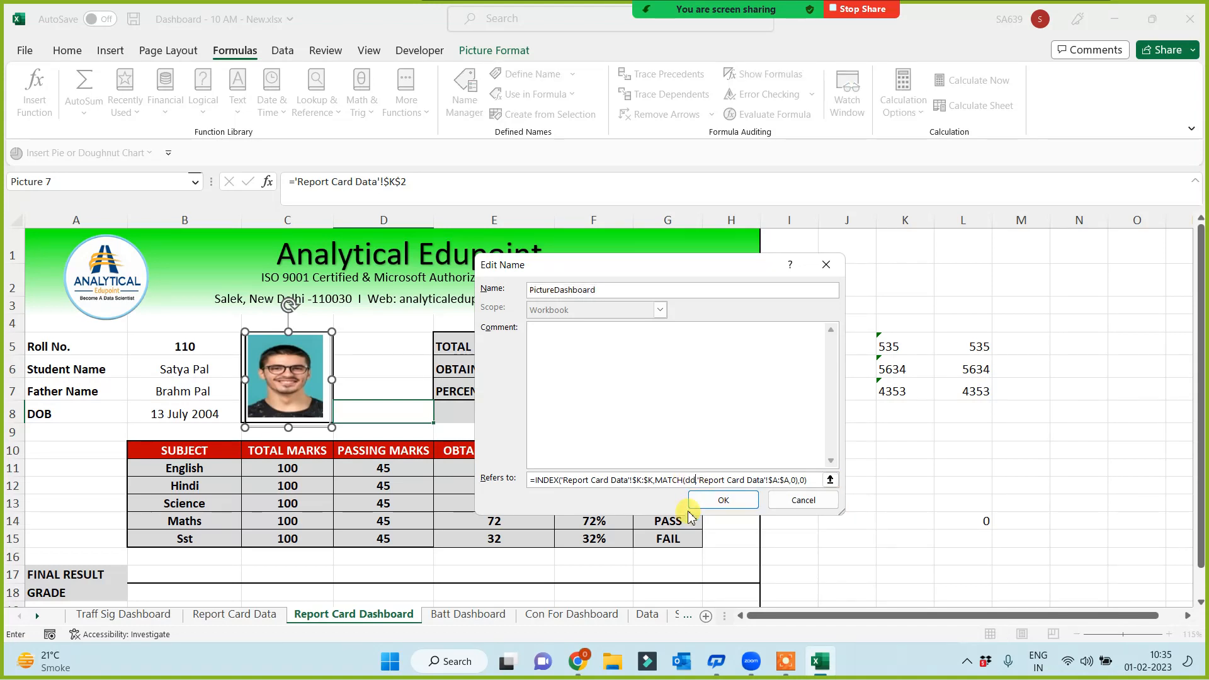
{"action": "key", "text": "BackSpace"}
{"action": "key", "text": "BackSpace"}
{"action": "left_click", "coordinate": [185, 349]}
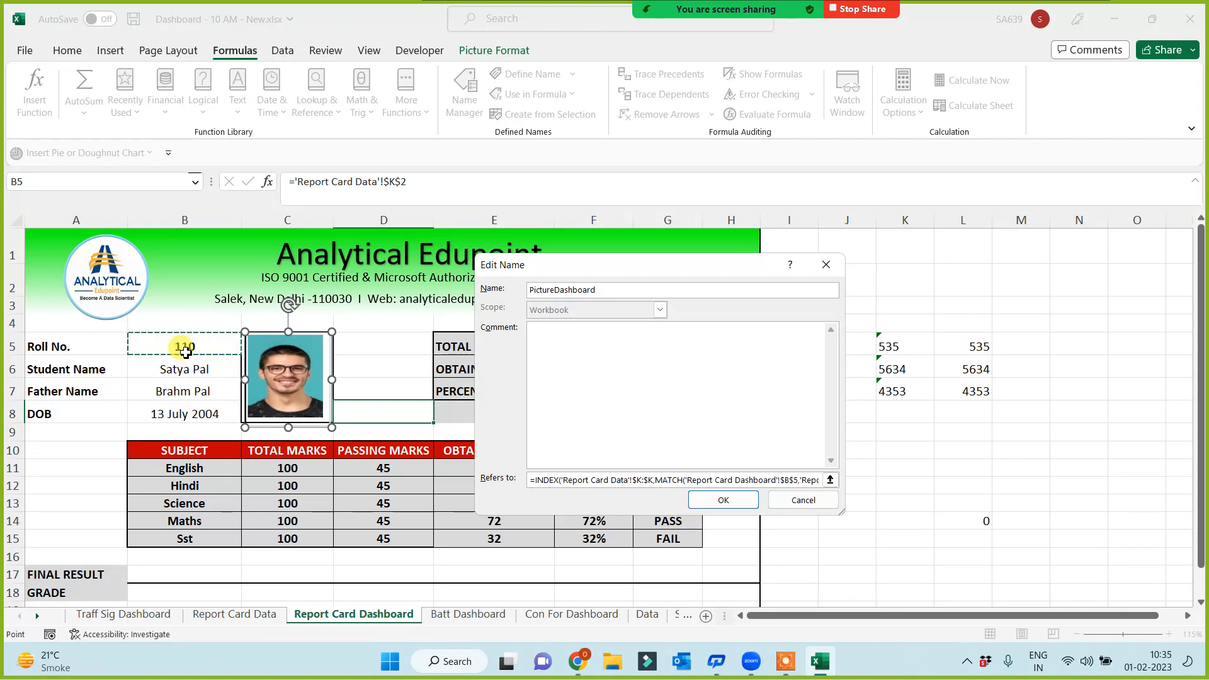
{"action": "left_click", "coordinate": [733, 507]}
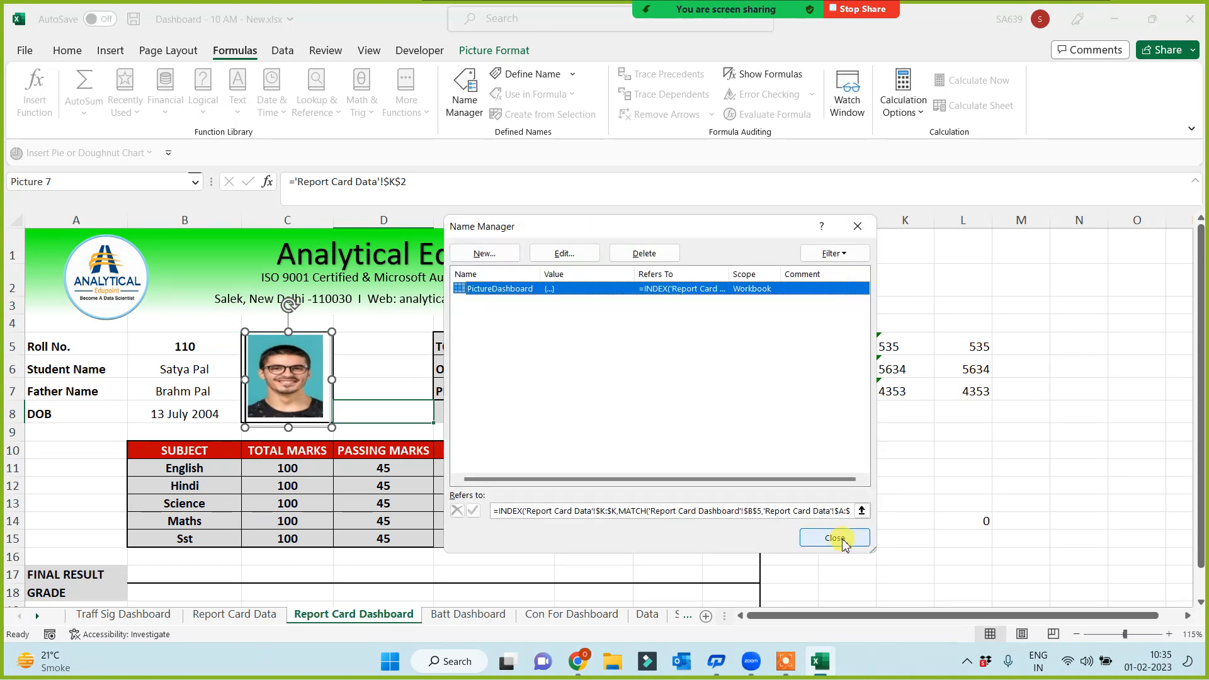
{"action": "left_click", "coordinate": [835, 538]}
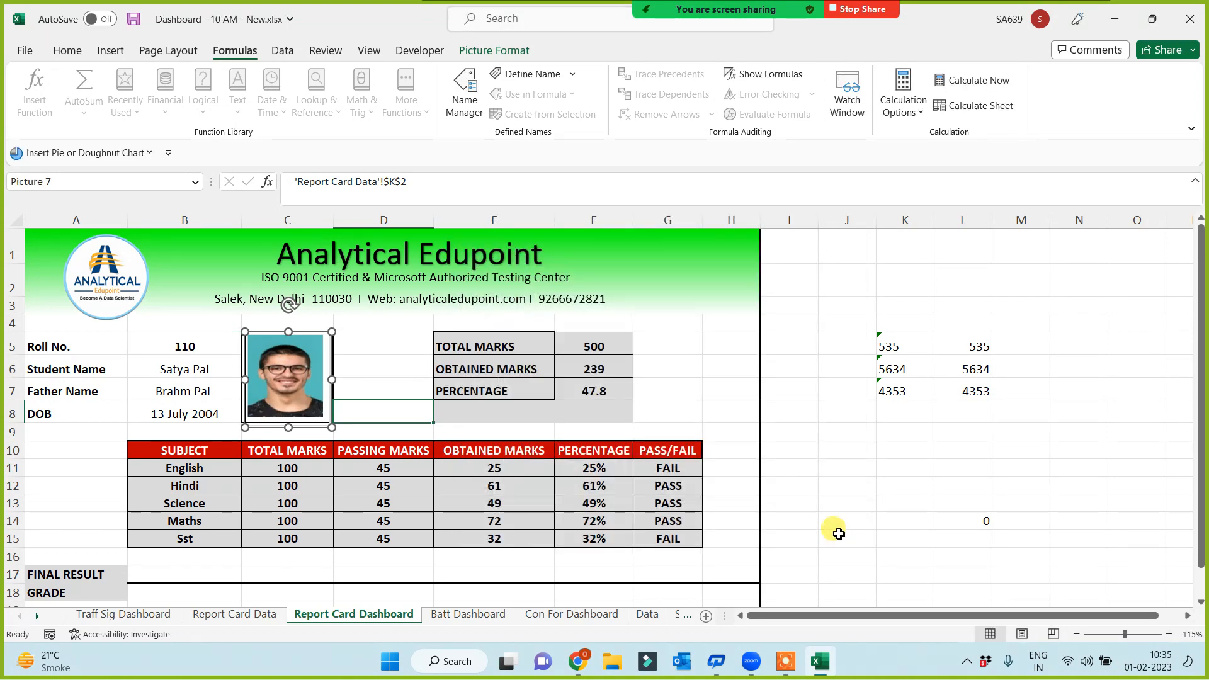
Switch the report card to roll number 107
{"action": "left_click", "coordinate": [838, 533]}
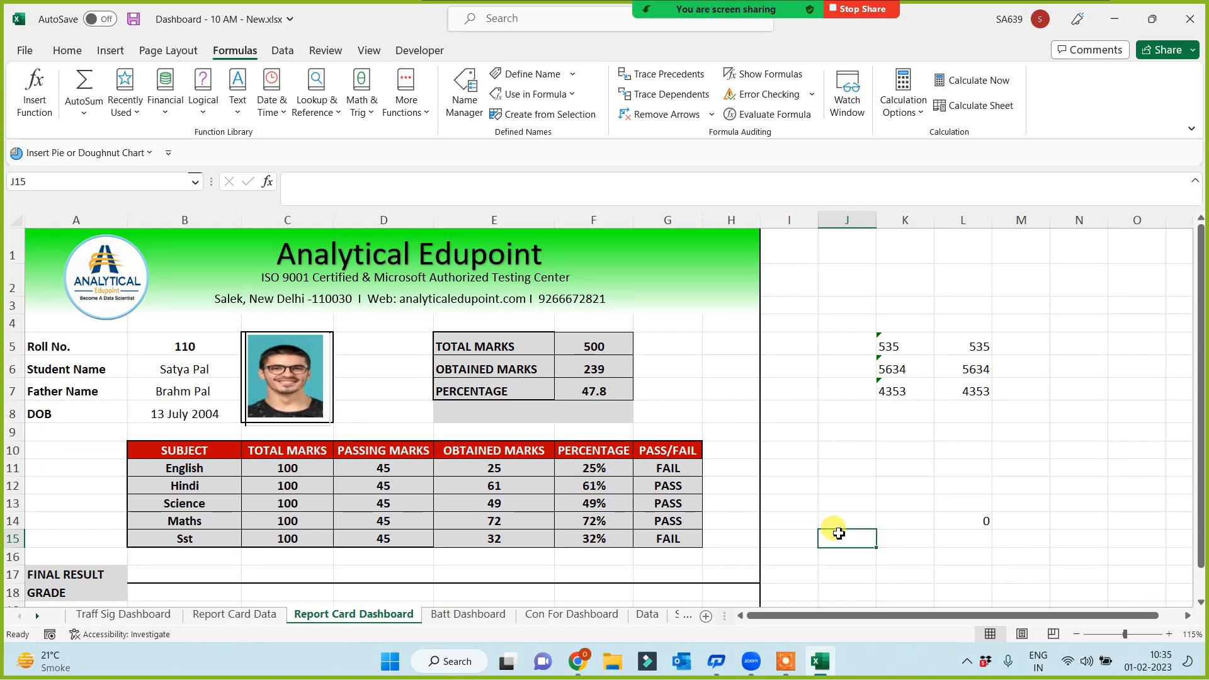
{"action": "left_click", "coordinate": [165, 345]}
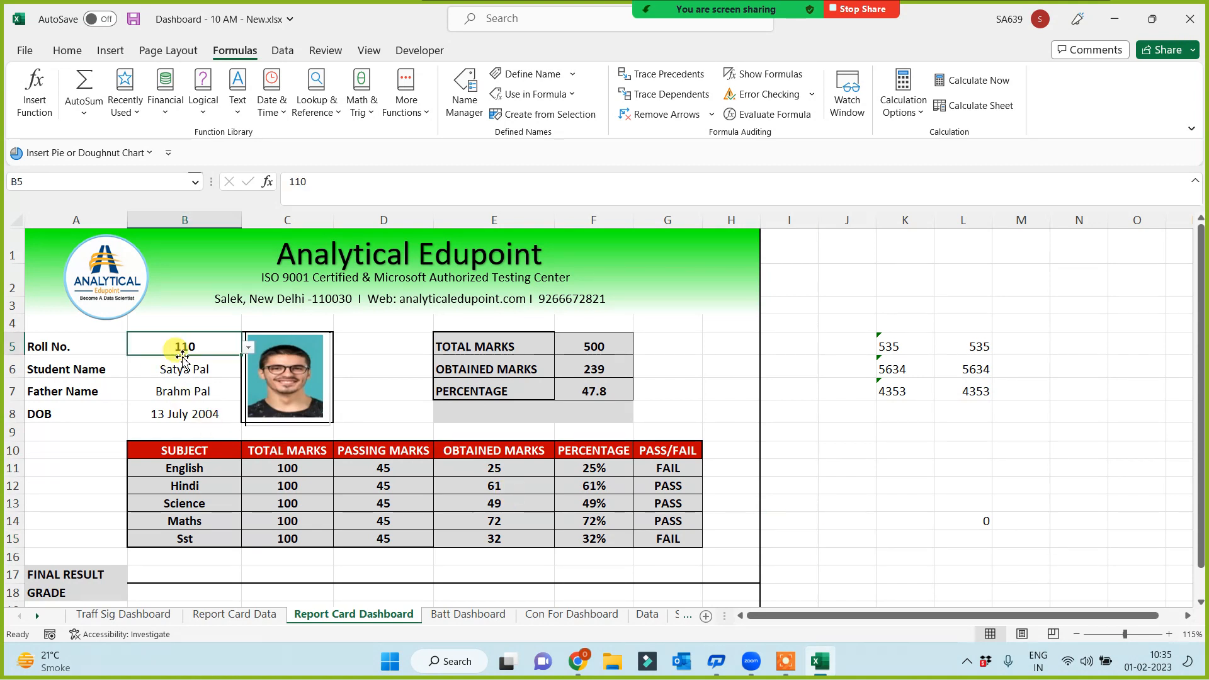
{"action": "left_click", "coordinate": [249, 352]}
{"action": "left_click", "coordinate": [136, 392]}
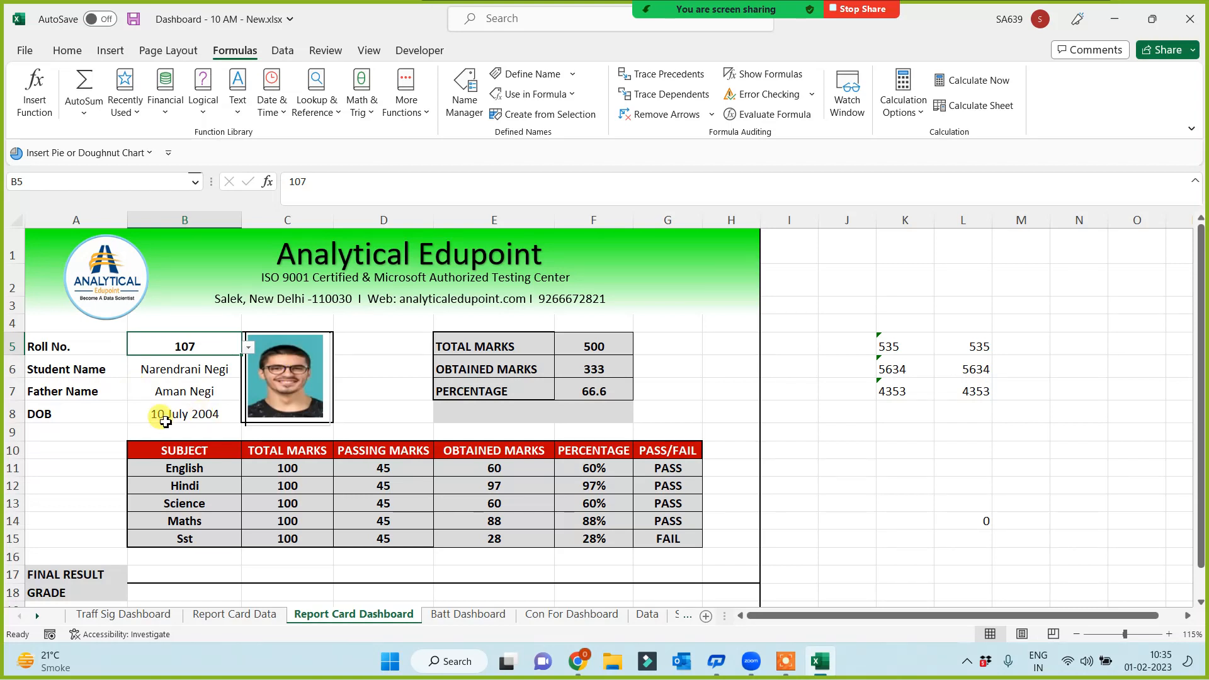
Change the photo's formula from the fixed K2 reference to =PictureDashboard
{"action": "left_click", "coordinate": [289, 380]}
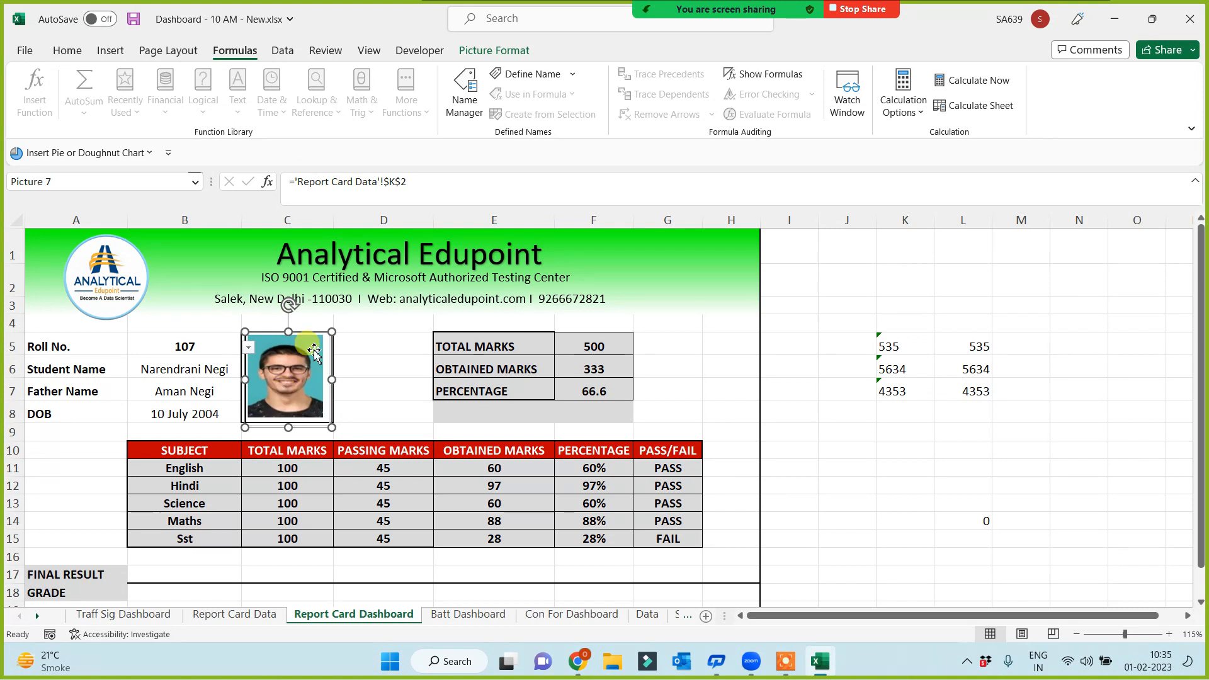
{"action": "left_click_drag", "start_coordinate": [296, 181], "coordinate": [478, 175]}
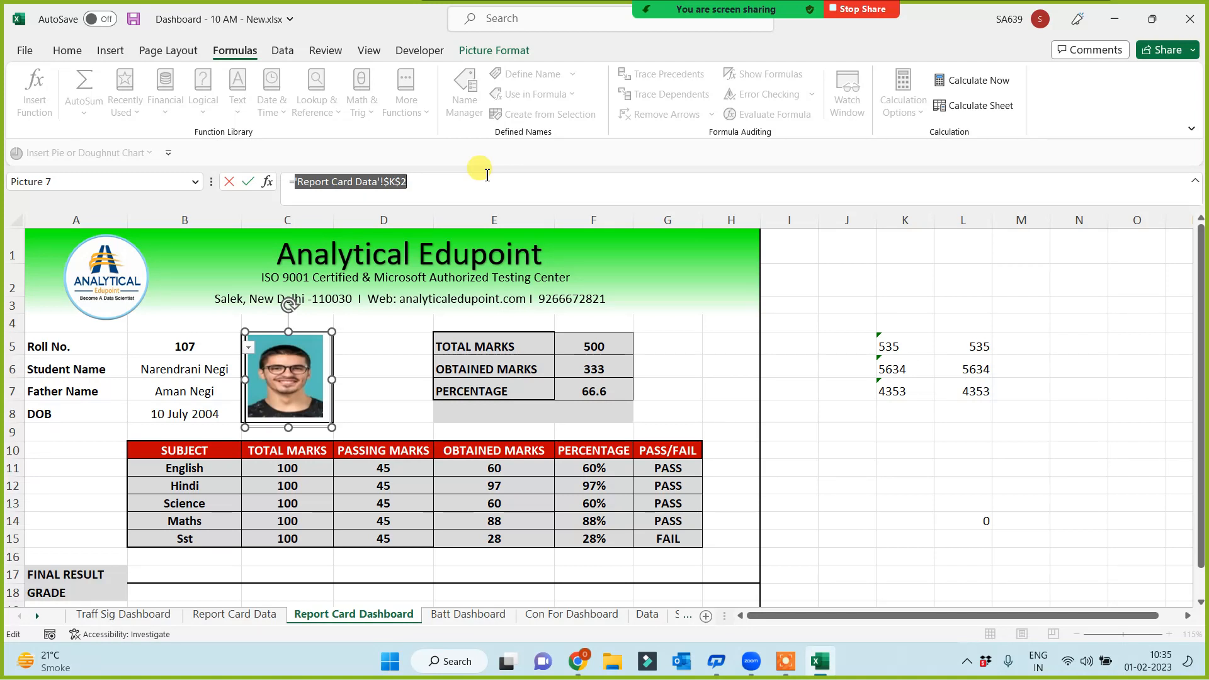
{"action": "type", "text": "pi"}
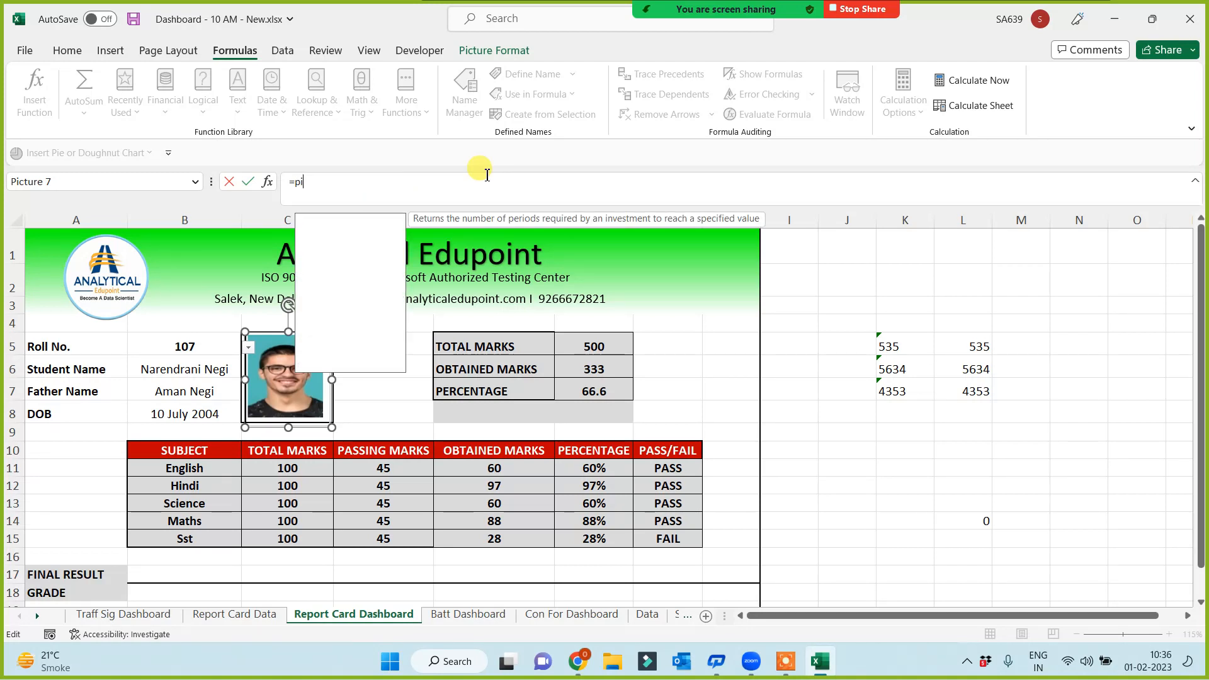
{"action": "key", "text": "Down"}
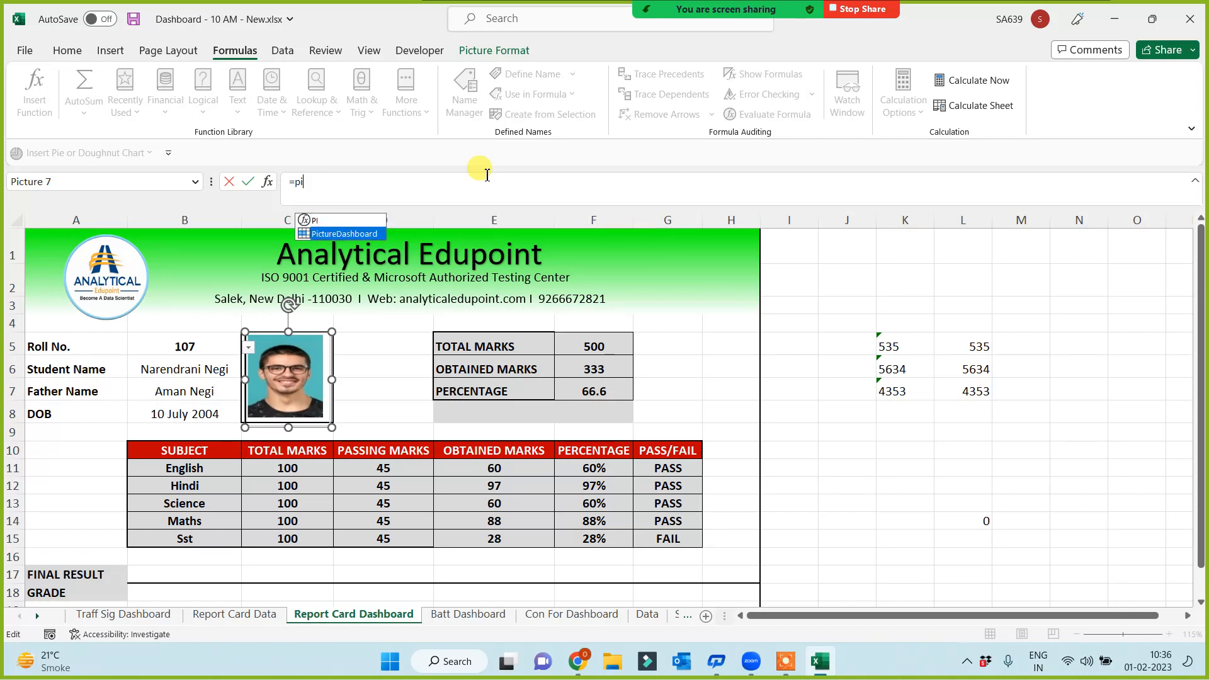
{"action": "key", "text": "Tab"}
{"action": "key", "text": "Return"}
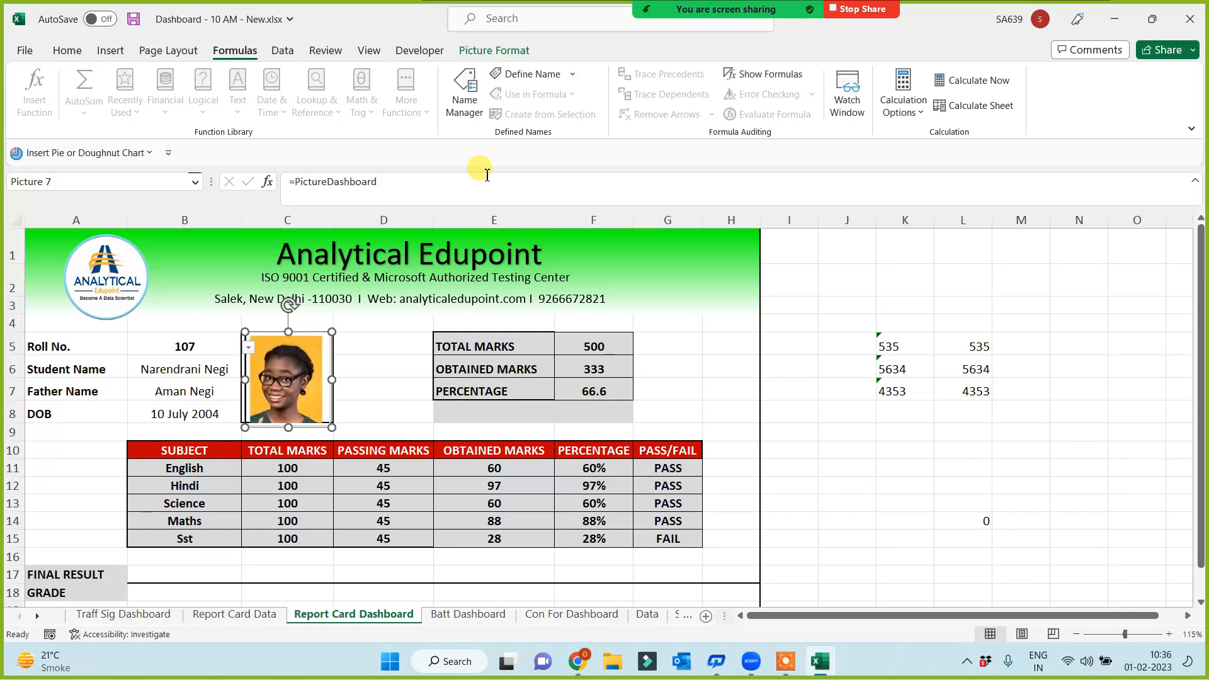
{"action": "left_click", "coordinate": [937, 500]}
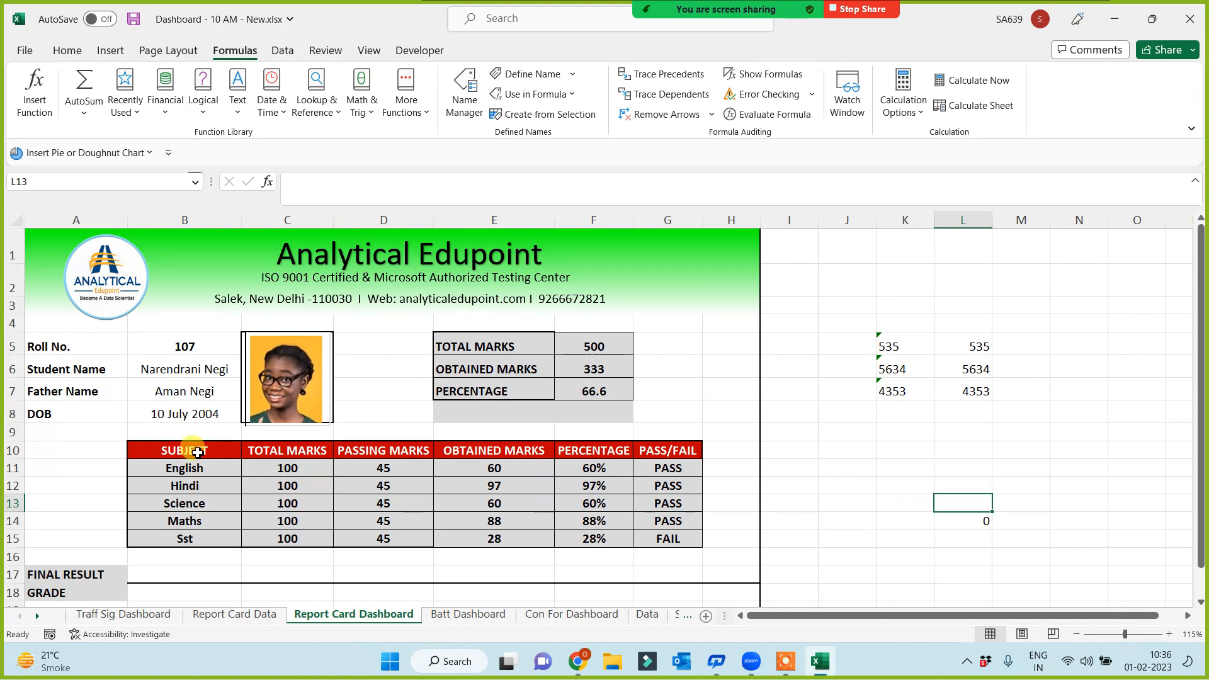
Cycle B5 through roll numbers 109, 105, 102 and 104 to confirm the photo updates
{"action": "left_click", "coordinate": [183, 343]}
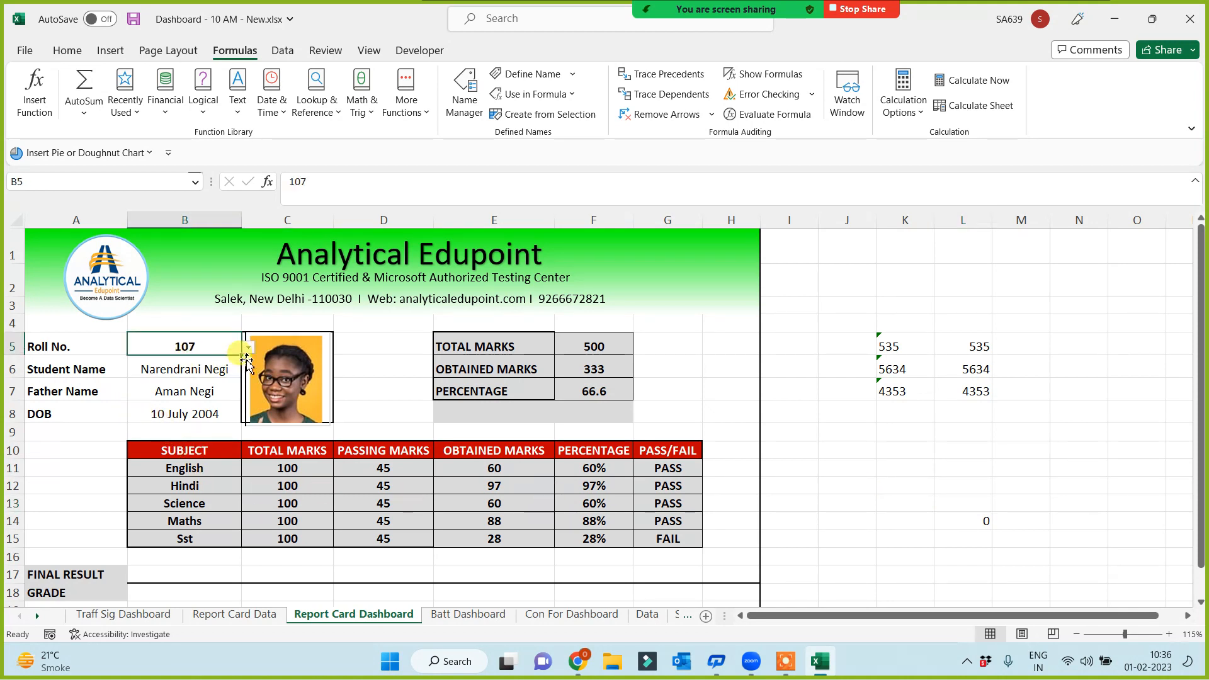
{"action": "left_click", "coordinate": [250, 349]}
{"action": "left_click", "coordinate": [128, 411]}
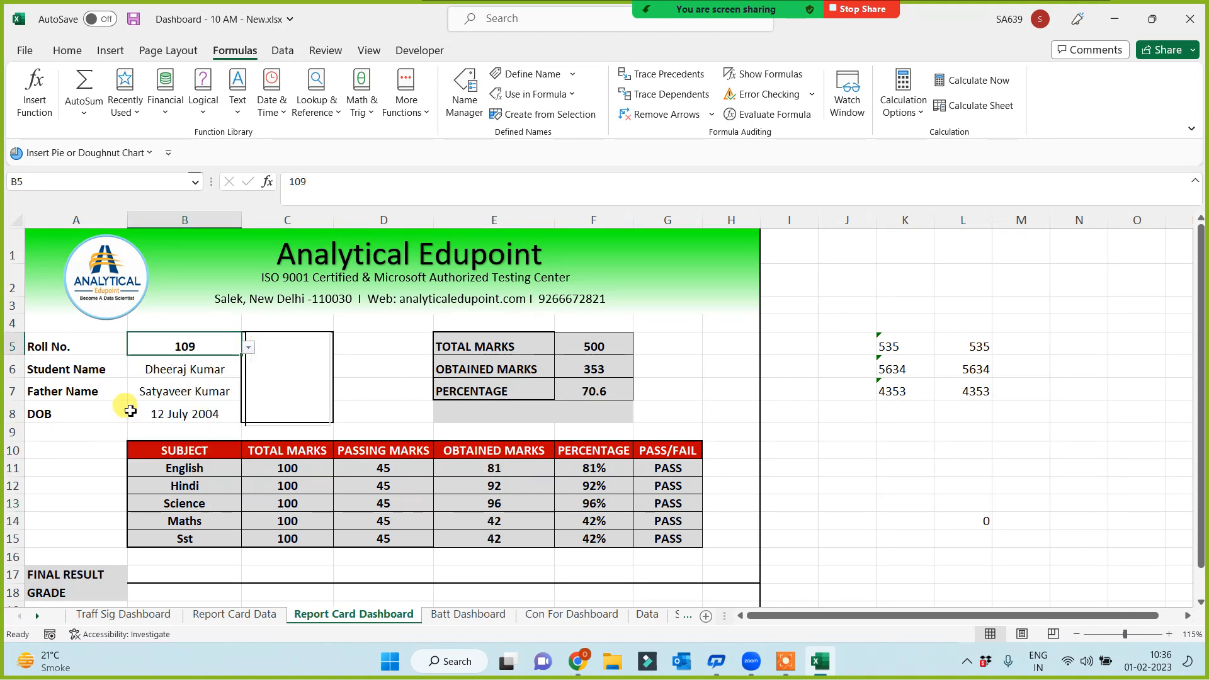
{"action": "left_click", "coordinate": [248, 348]}
{"action": "left_click", "coordinate": [233, 355]}
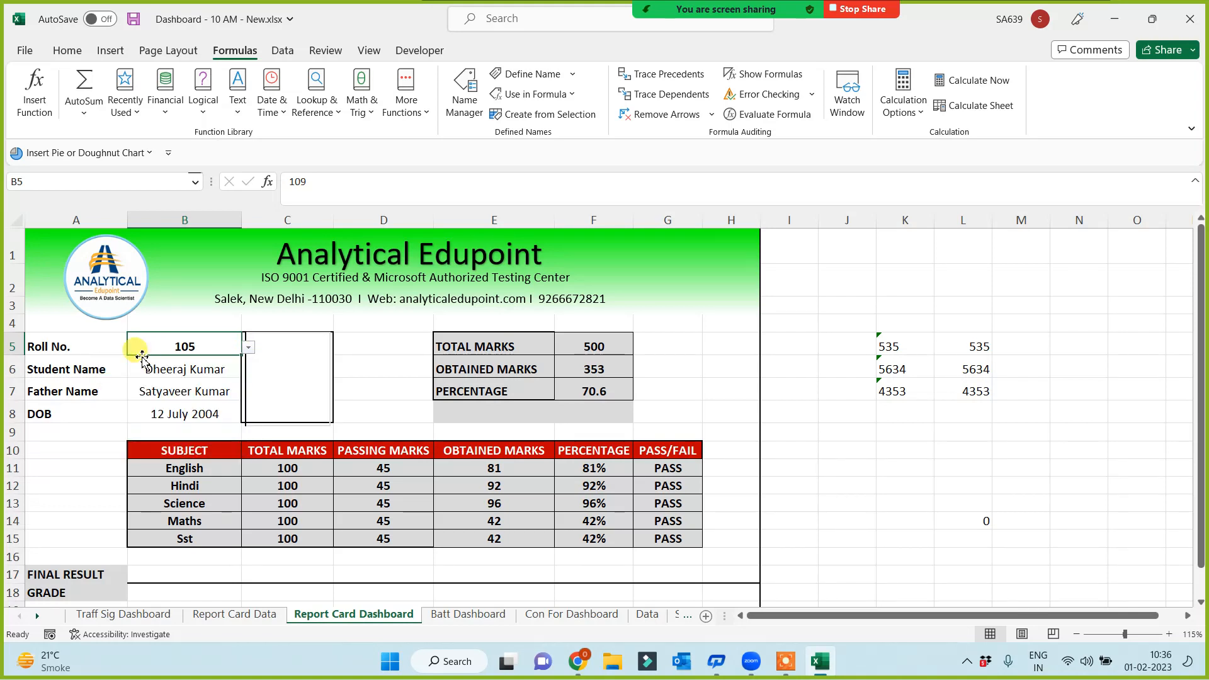
{"action": "left_click", "coordinate": [248, 348]}
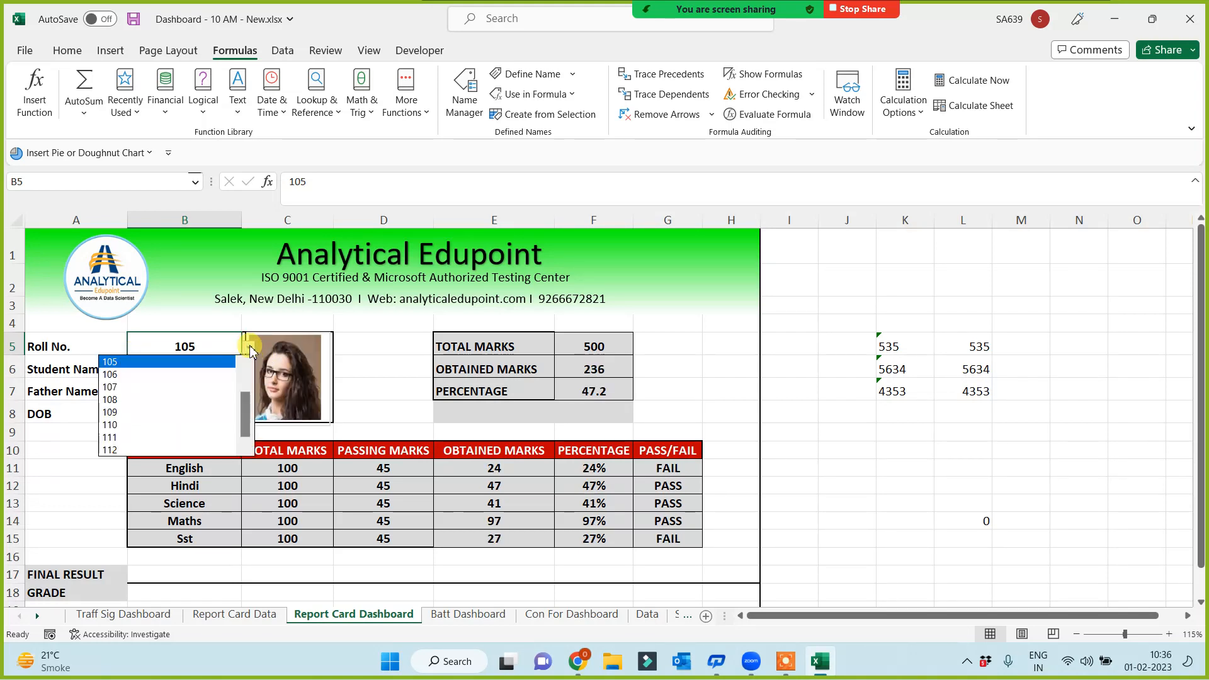
{"action": "left_click_drag", "start_coordinate": [245, 412], "coordinate": [244, 352]}
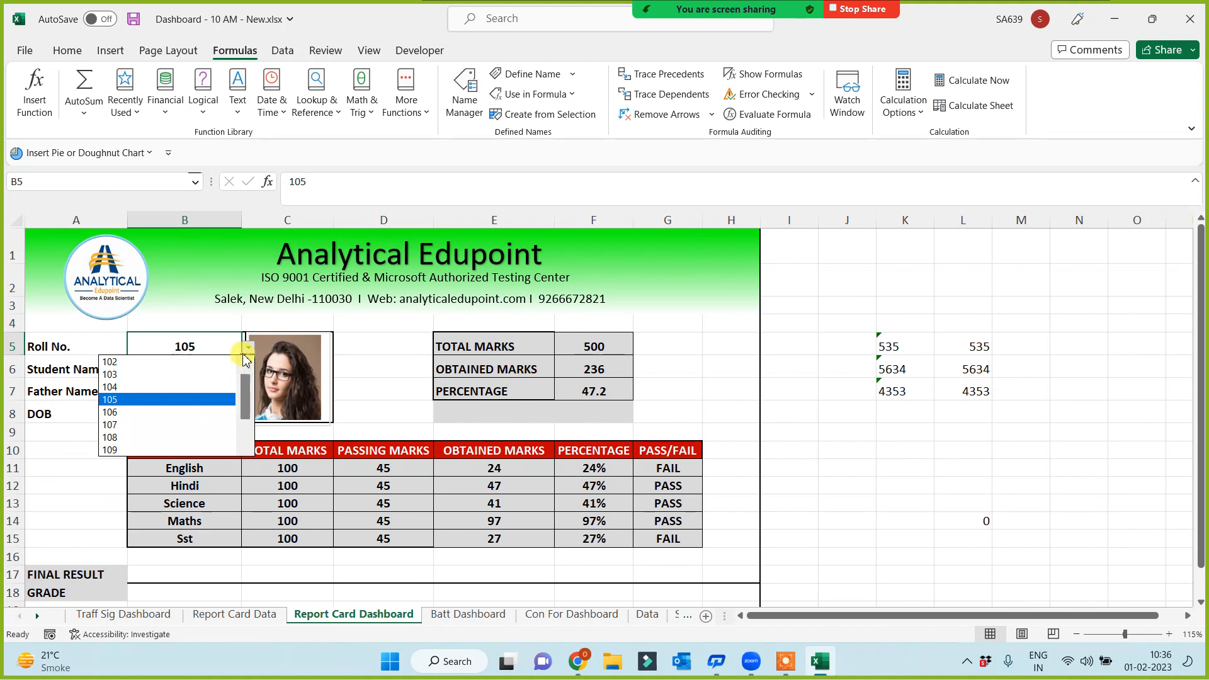
{"action": "left_click", "coordinate": [126, 358]}
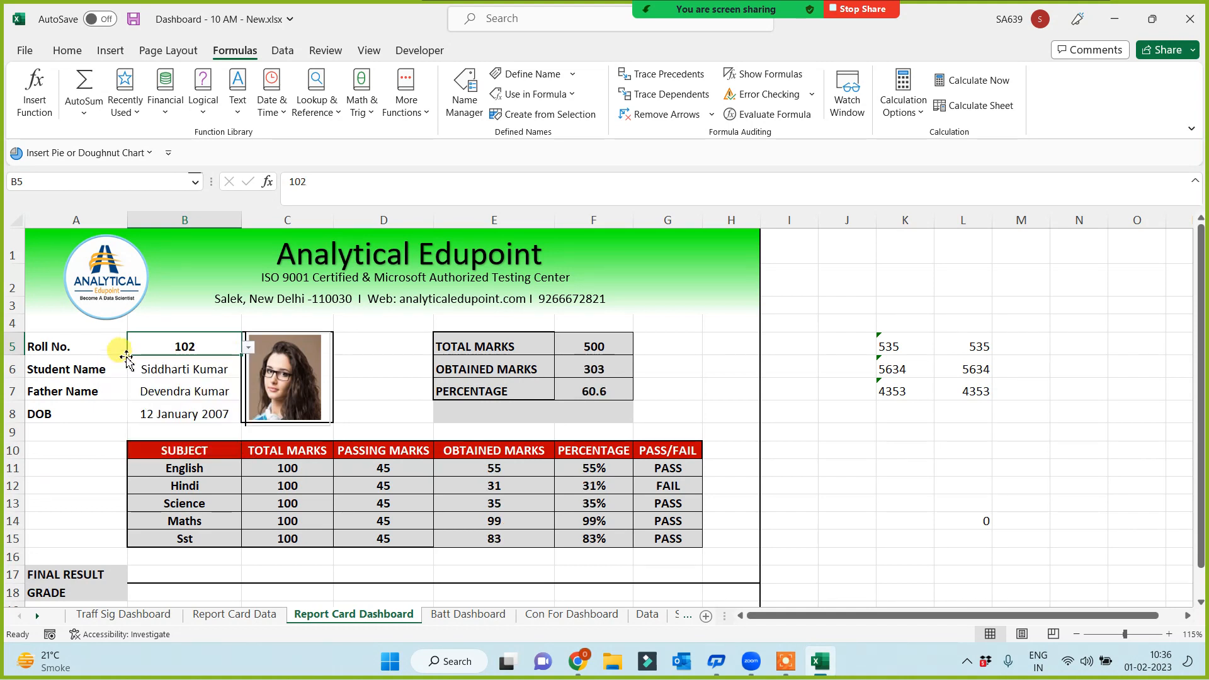
{"action": "left_click", "coordinate": [248, 347]}
{"action": "left_click", "coordinate": [133, 386]}
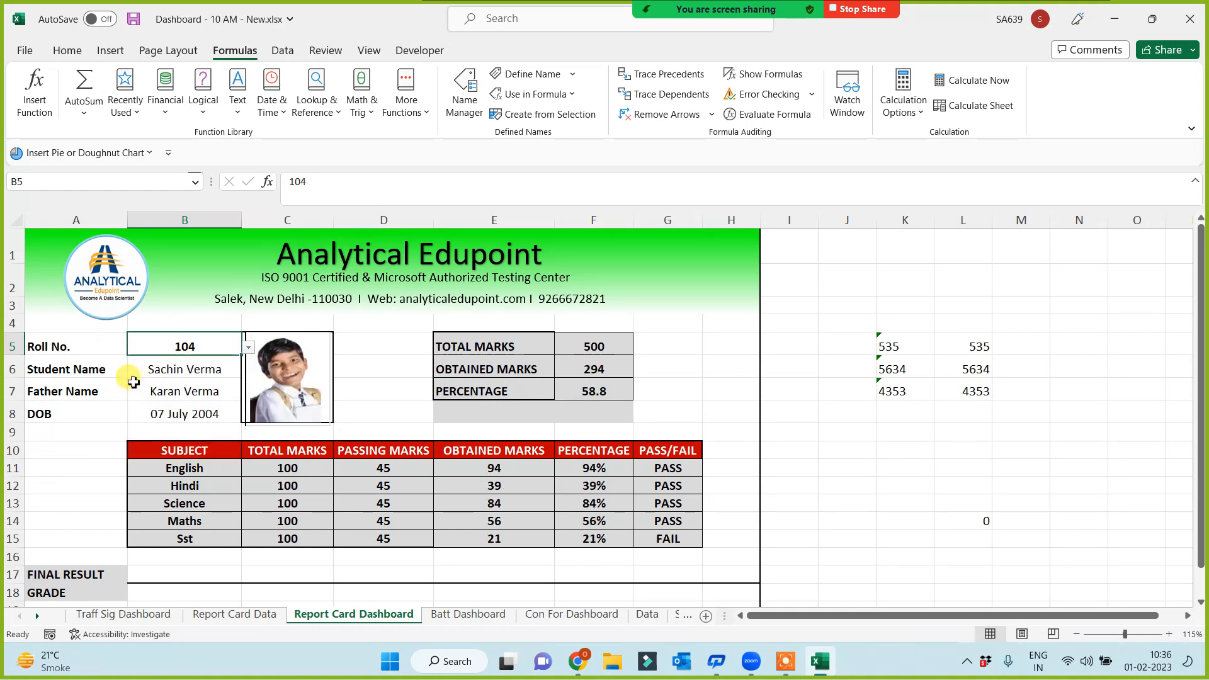
{"action": "left_click", "coordinate": [884, 539]}
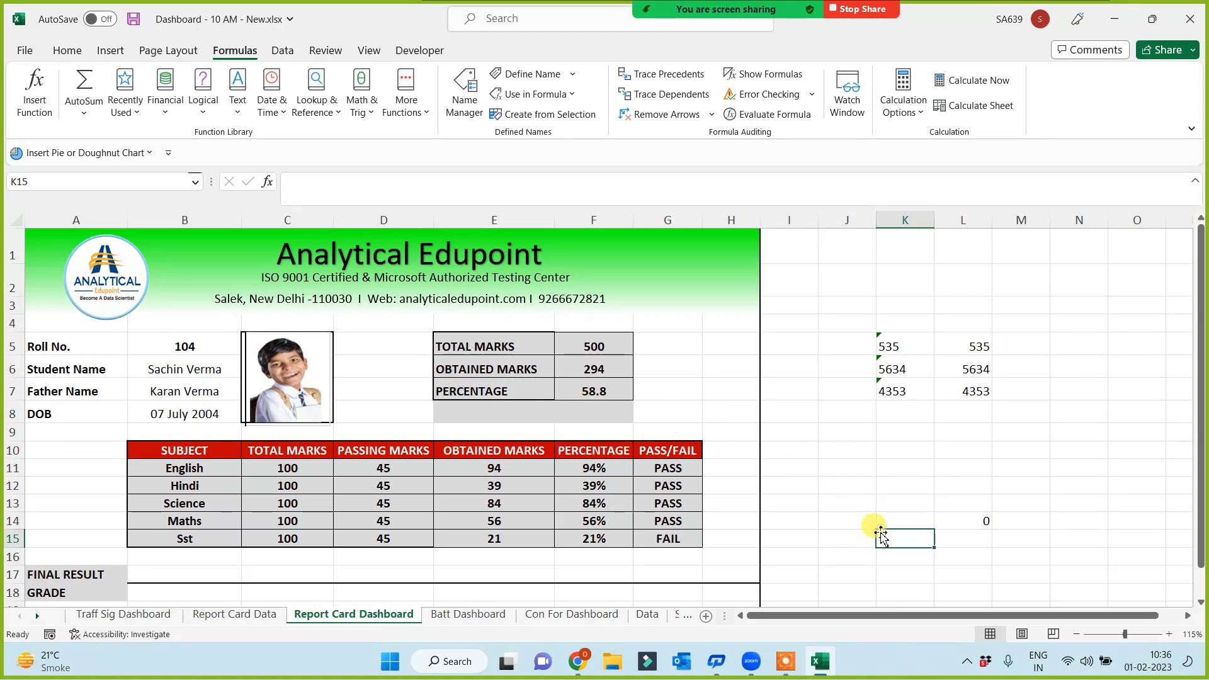
Shrink the student photo slightly and nudge it to sit neatly in its frame
{"action": "left_click_drag", "start_coordinate": [882, 530], "coordinate": [913, 500]}
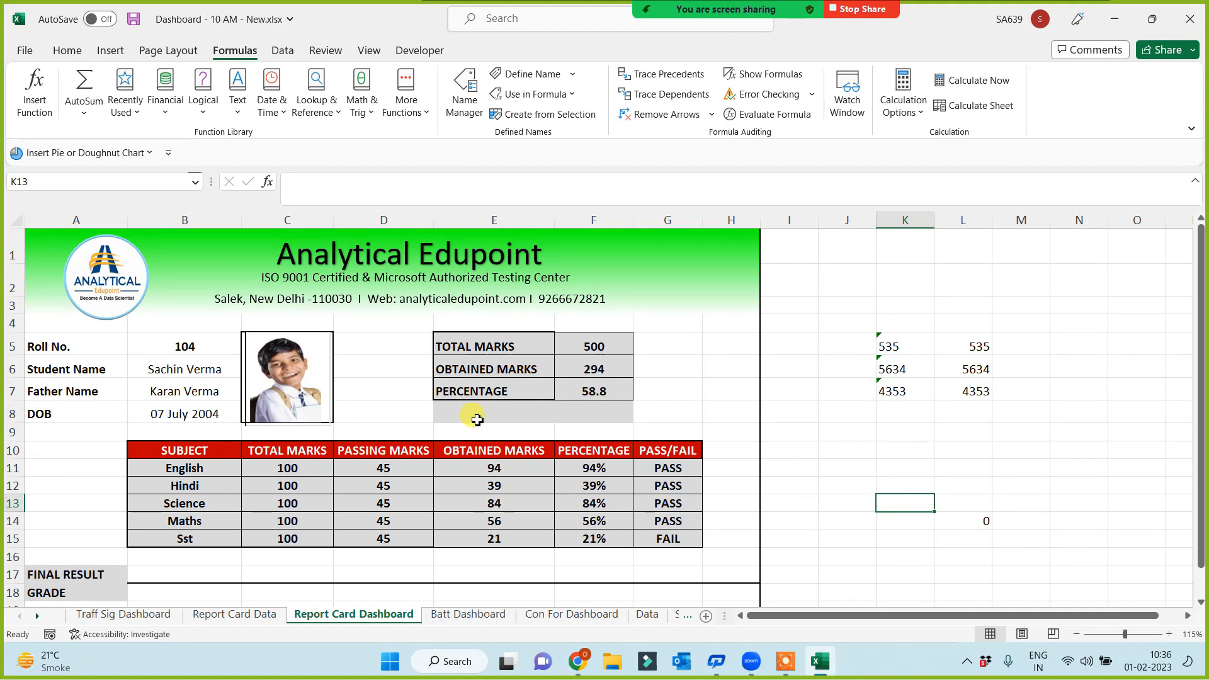
{"action": "left_click", "coordinate": [267, 430]}
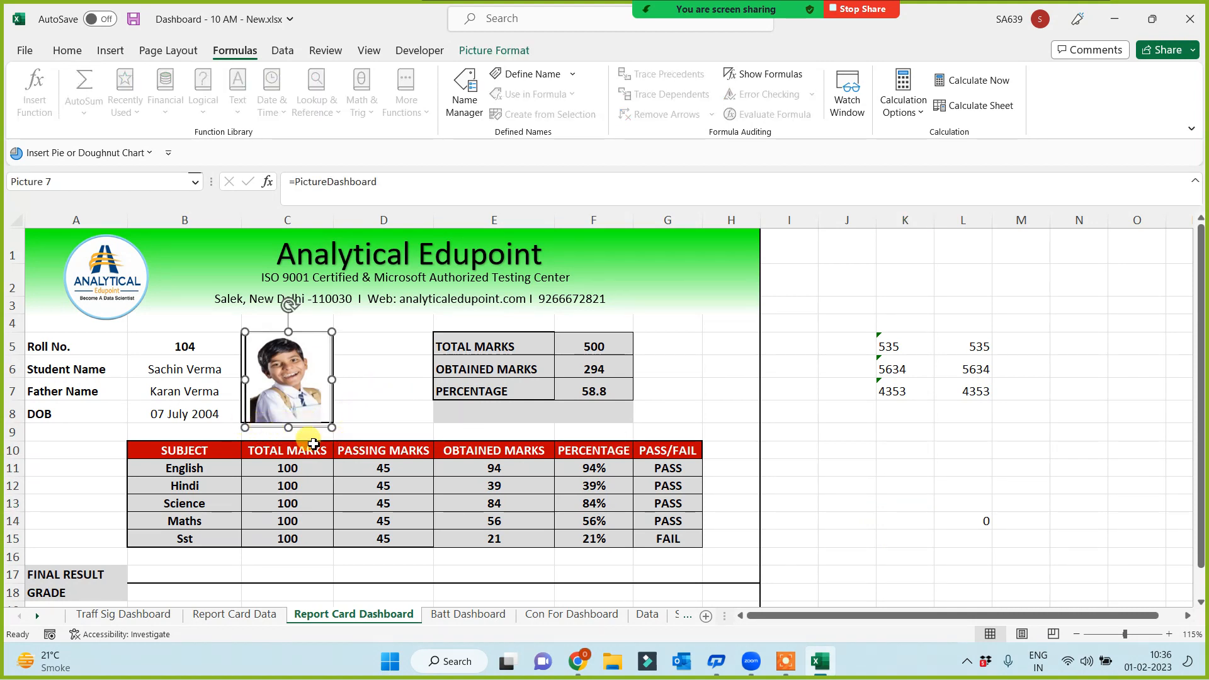
{"action": "left_click_drag", "start_coordinate": [329, 428], "coordinate": [326, 421]}
{"action": "left_click", "coordinate": [372, 421]}
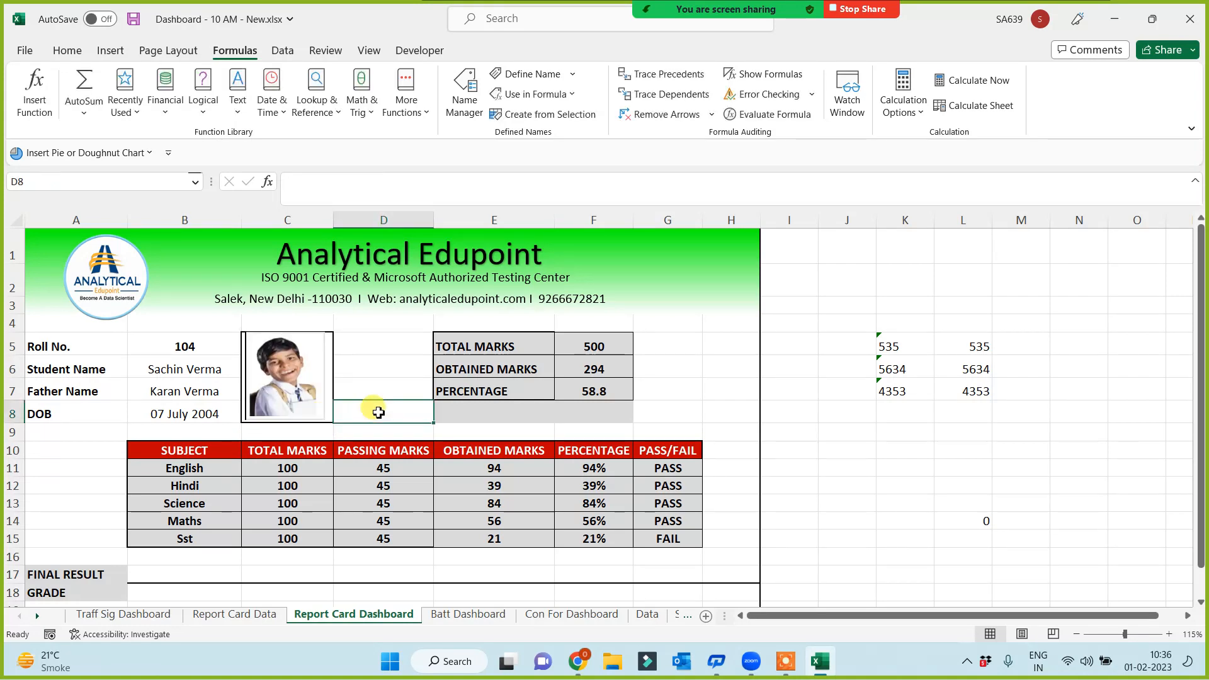
{"action": "left_click", "coordinate": [304, 377]}
{"action": "left_click_drag", "start_coordinate": [307, 379], "coordinate": [309, 381]}
{"action": "left_click", "coordinate": [403, 387]}
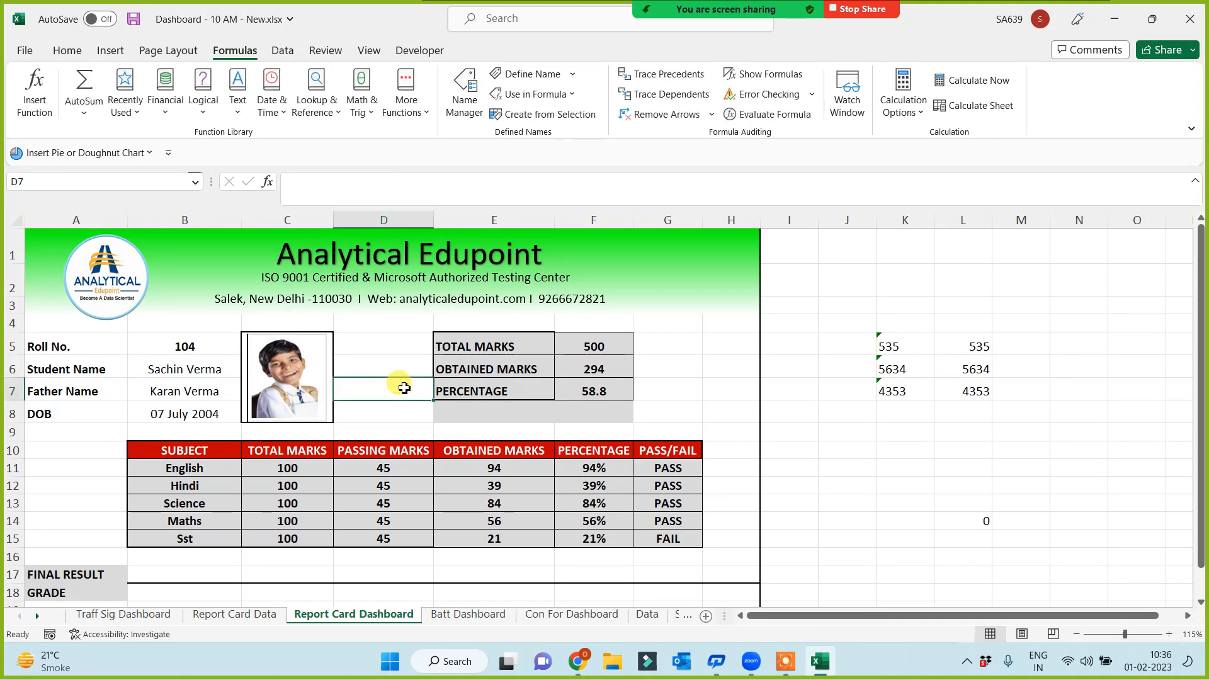
Set the roll number in B5 back to 107
{"action": "left_click", "coordinate": [228, 353]}
{"action": "left_click", "coordinate": [248, 347]}
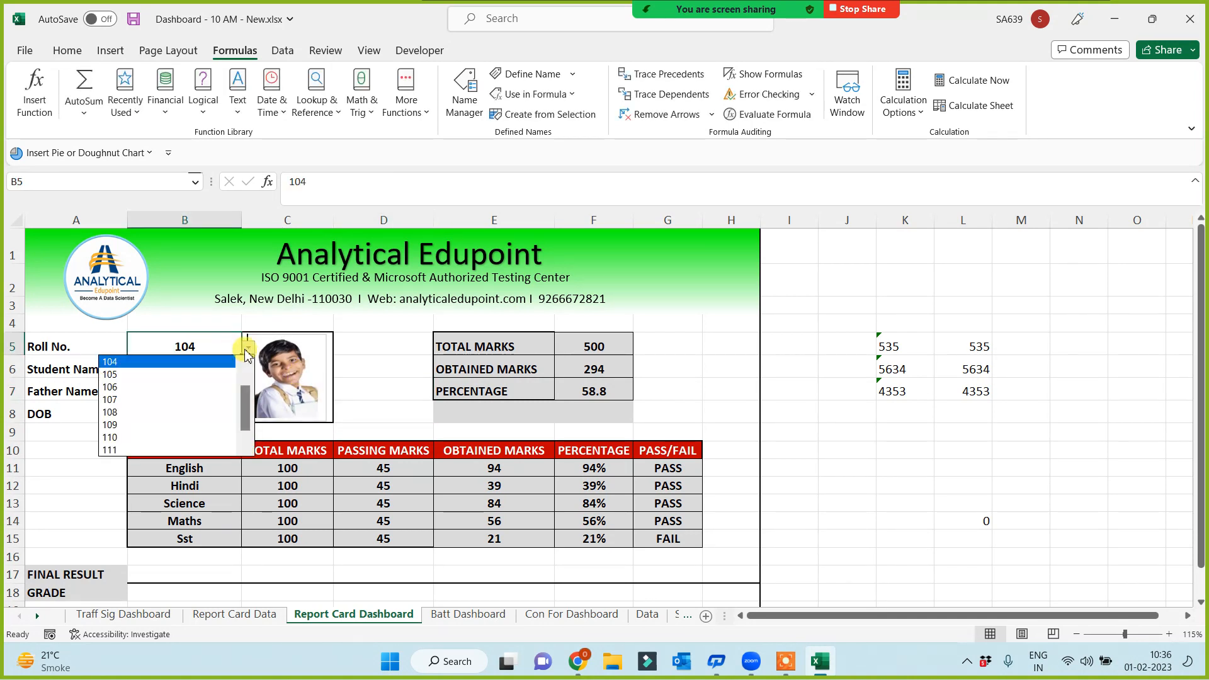
{"action": "left_click", "coordinate": [187, 394]}
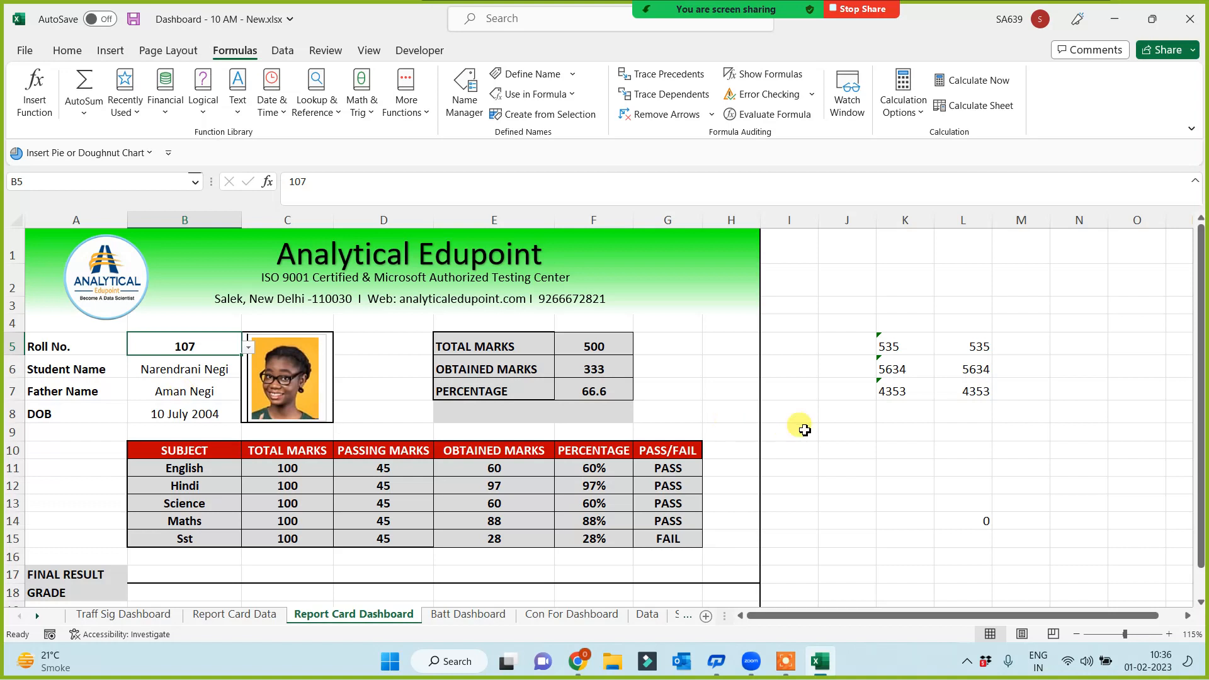
{"action": "left_click", "coordinate": [822, 437]}
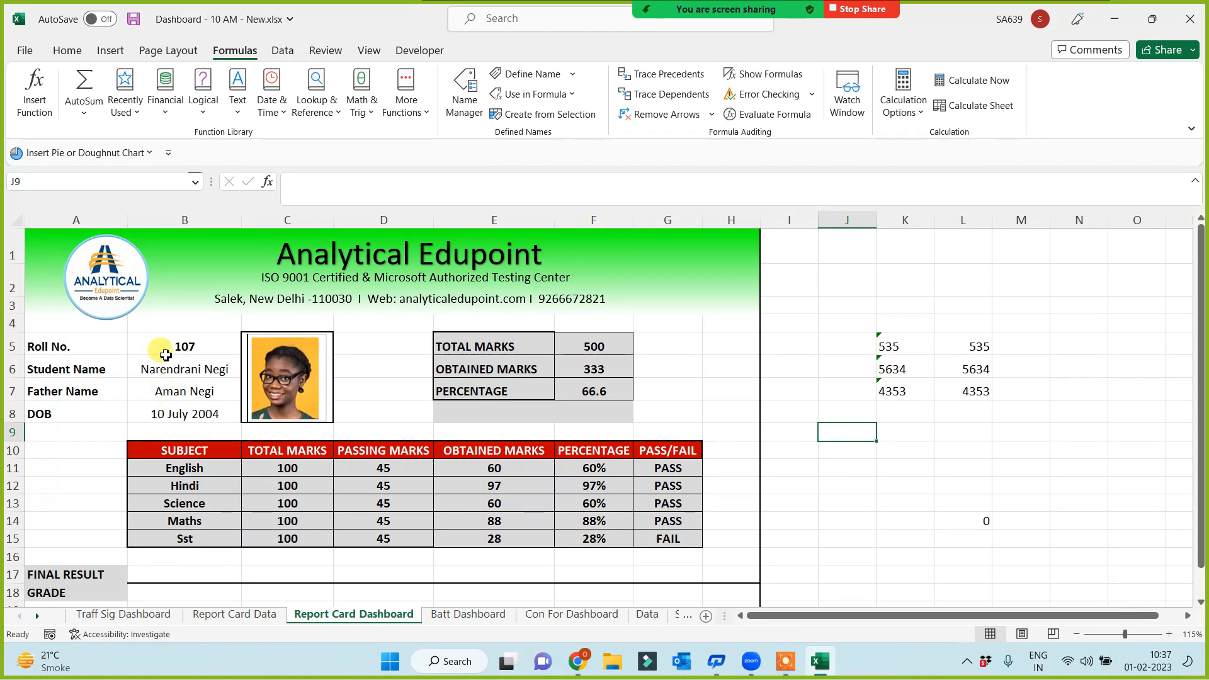
Switch B5 to rolls 109, 108 and back to 109, then go to the Report Card Data sheet
{"action": "left_click", "coordinate": [187, 346]}
{"action": "left_click", "coordinate": [249, 349]}
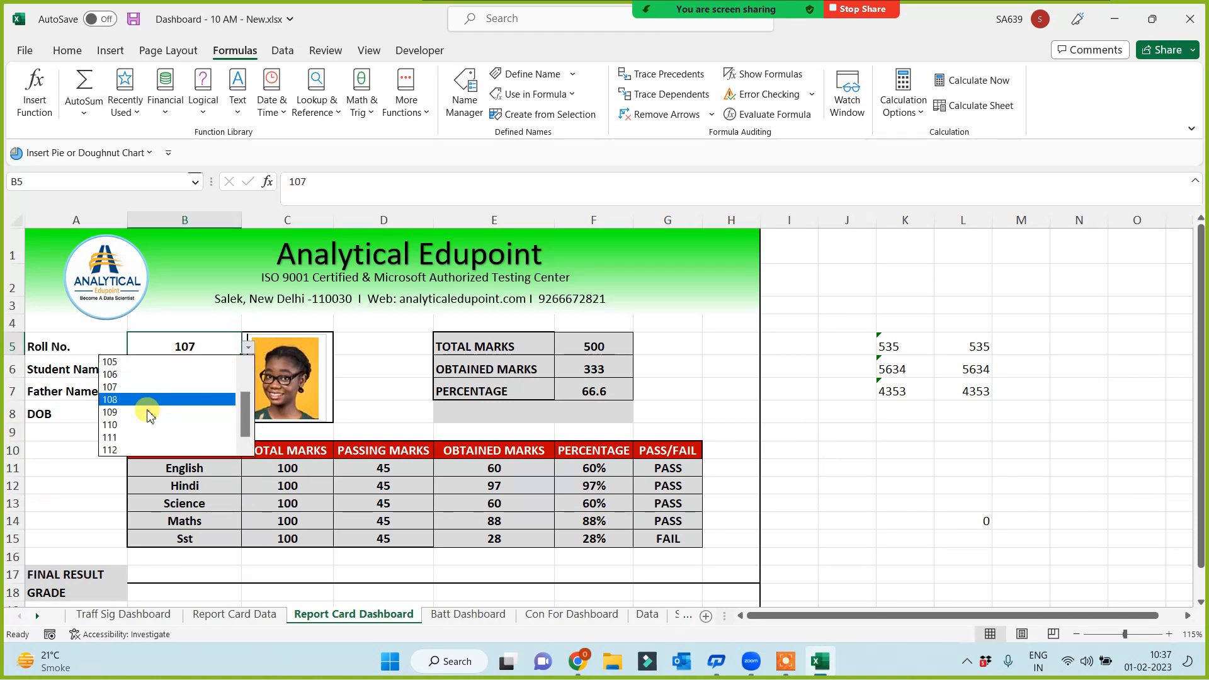
{"action": "left_click", "coordinate": [148, 411]}
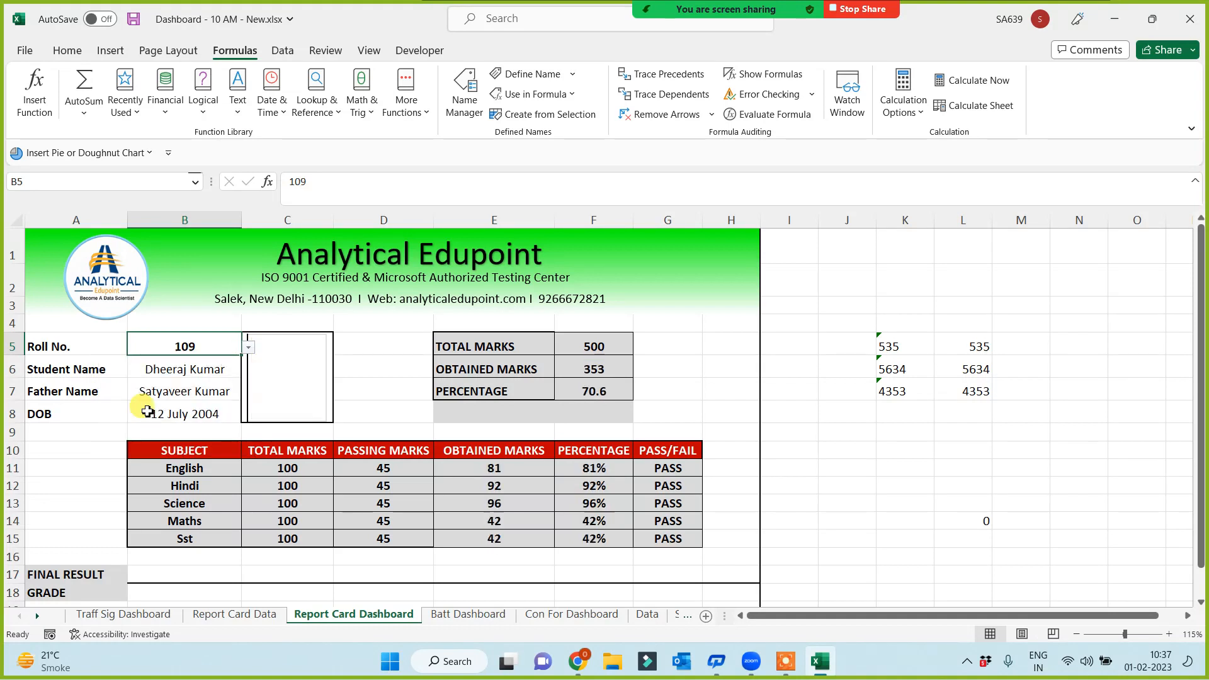
{"action": "left_click", "coordinate": [250, 348]}
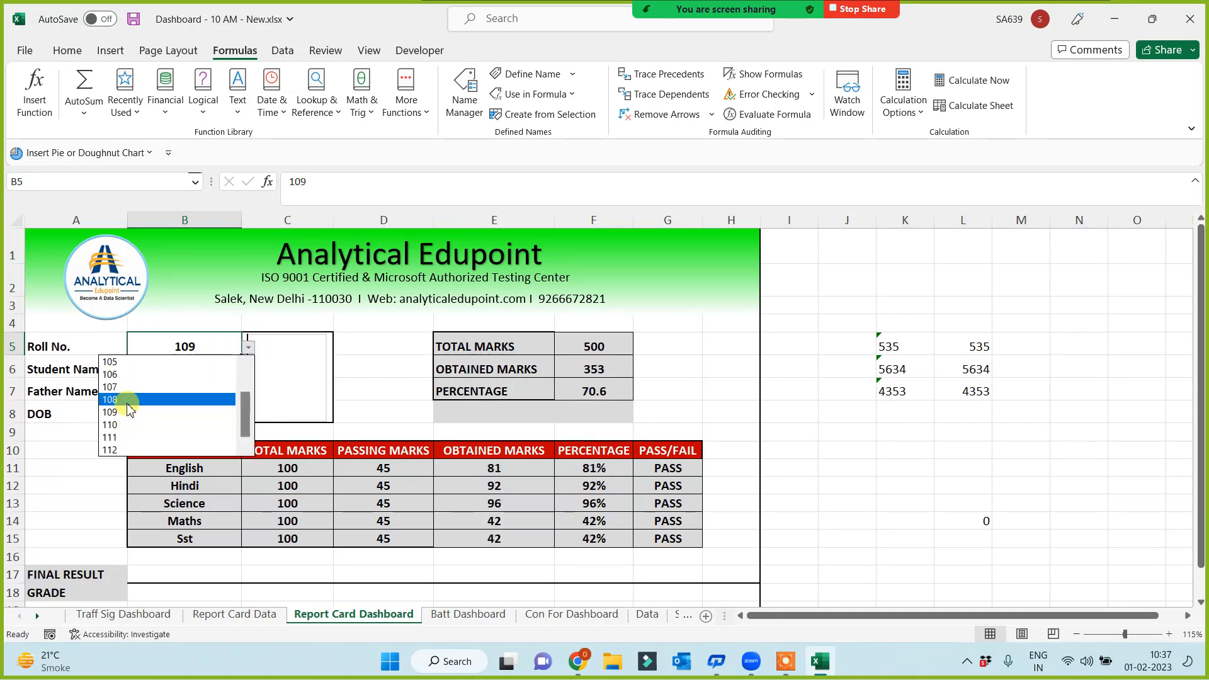
{"action": "left_click", "coordinate": [128, 403]}
{"action": "left_click", "coordinate": [248, 348]}
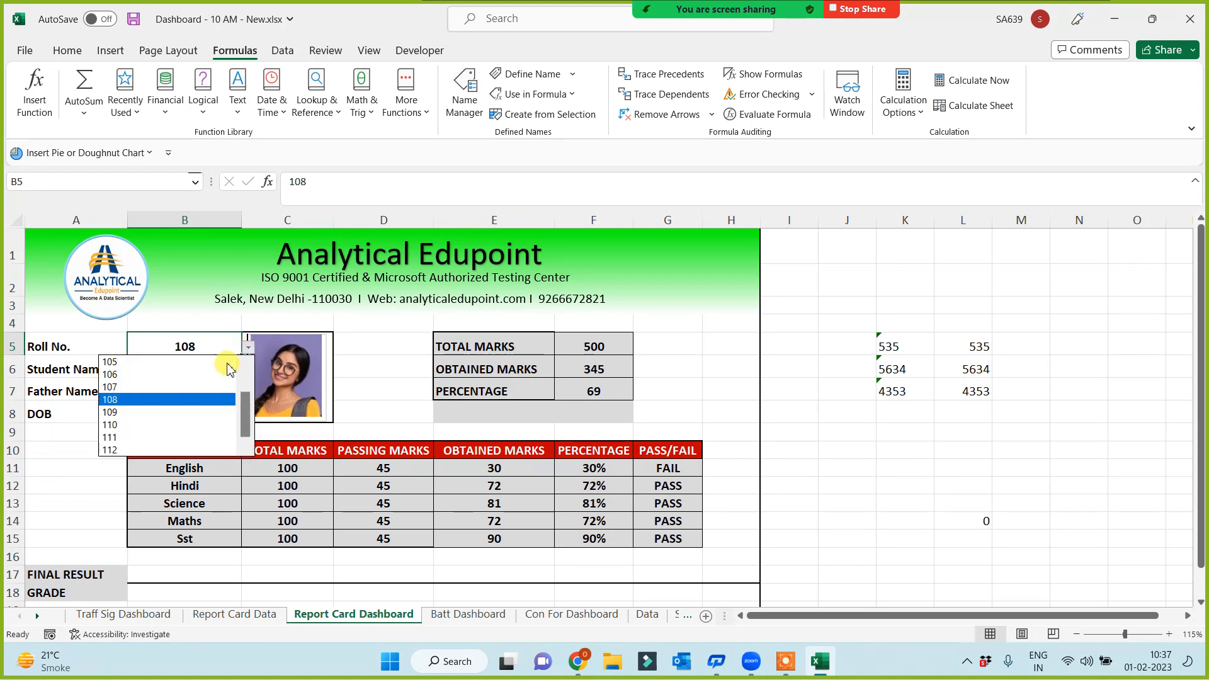
{"action": "left_click", "coordinate": [139, 412]}
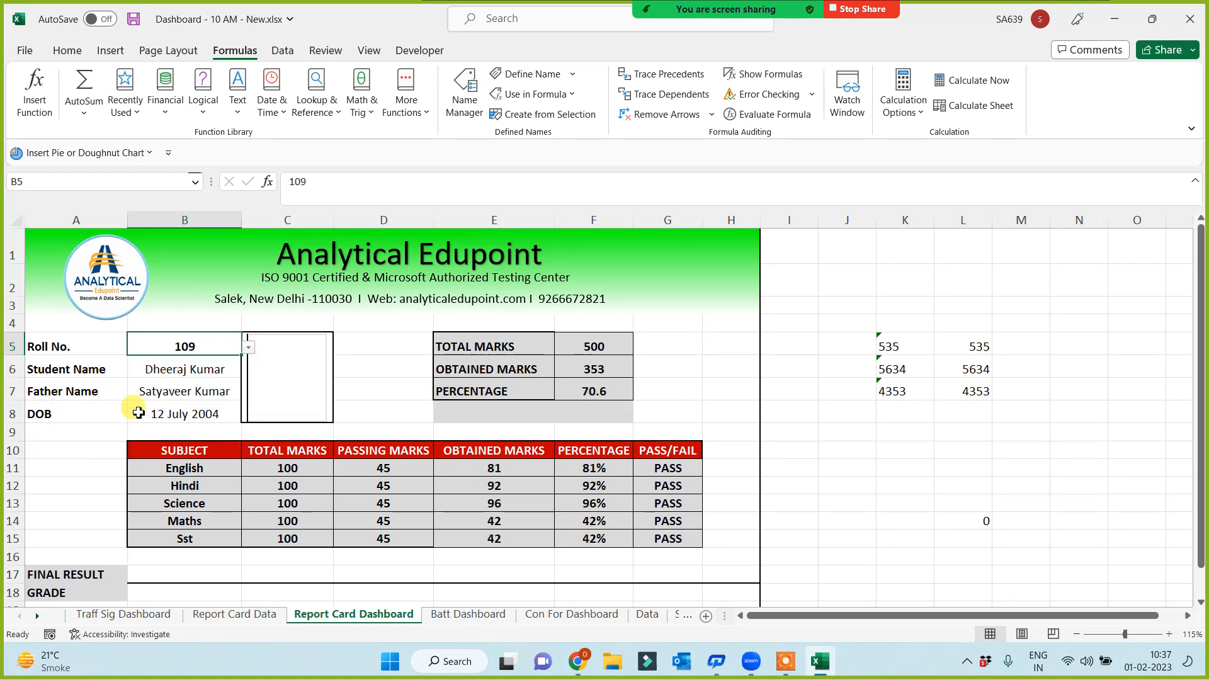
{"action": "left_click", "coordinate": [241, 614]}
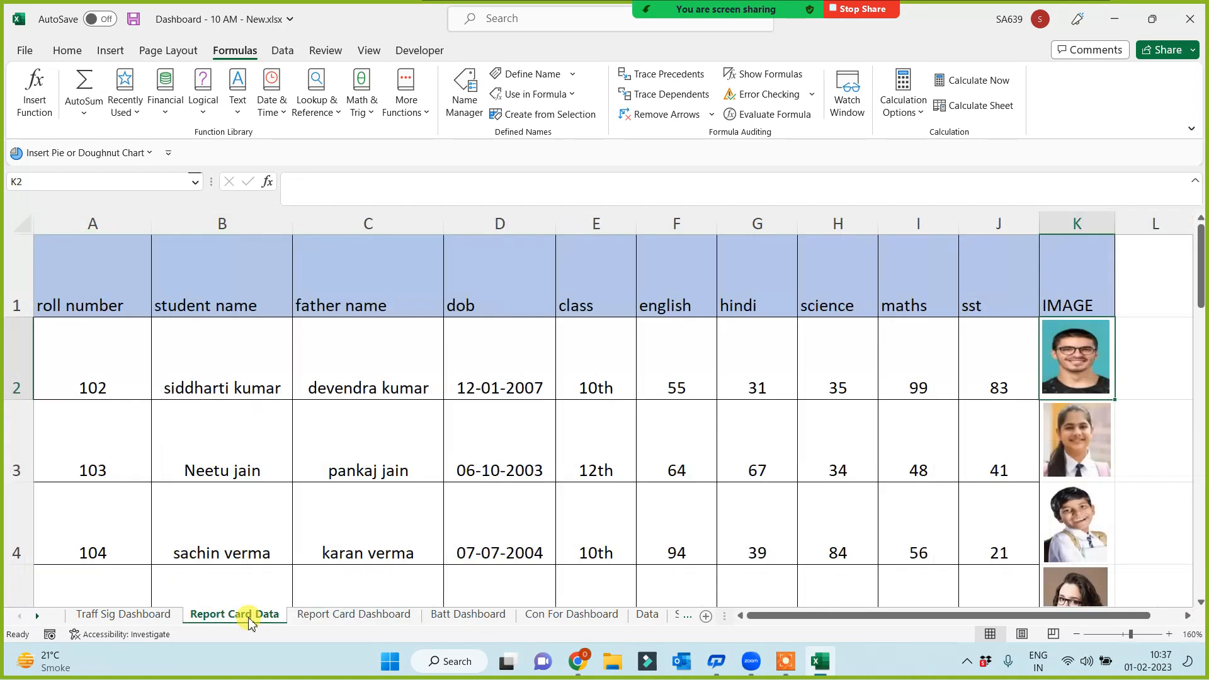
With cell K9 selected, insert professional-girl-png-8.png from the Logos folder as a picture from this device
{"action": "scroll", "coordinate": [1152, 428], "scroll_direction": "down", "scroll_amount": 2}
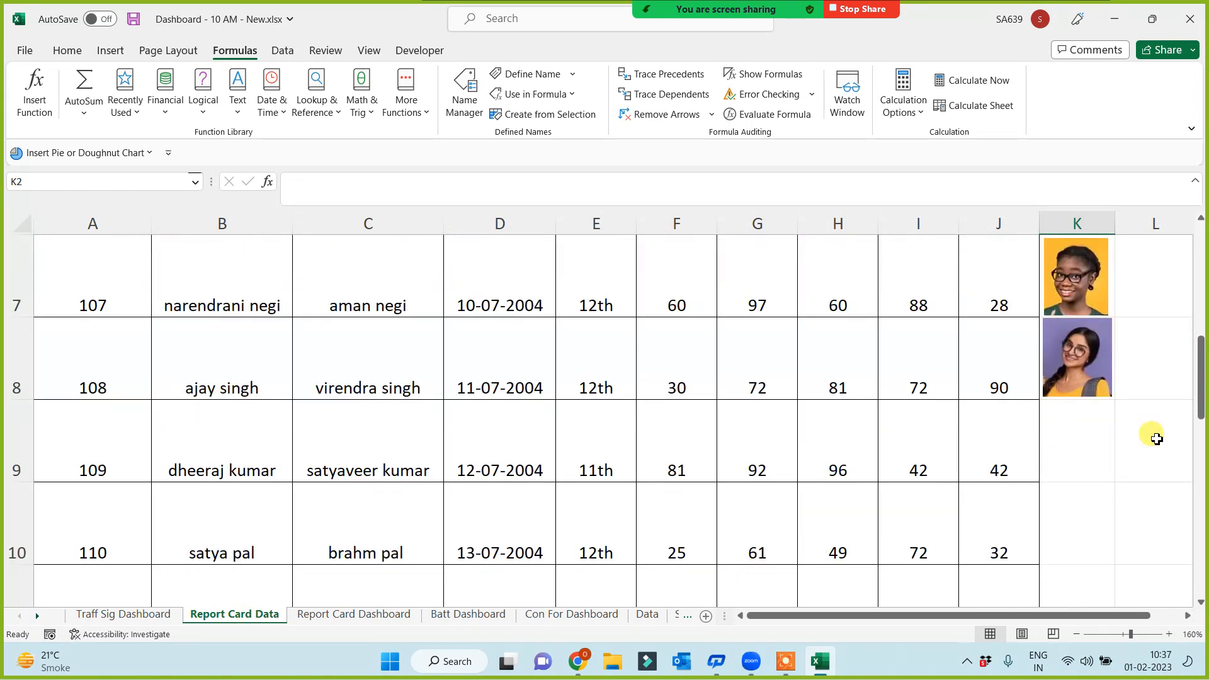
{"action": "left_click", "coordinate": [1064, 442]}
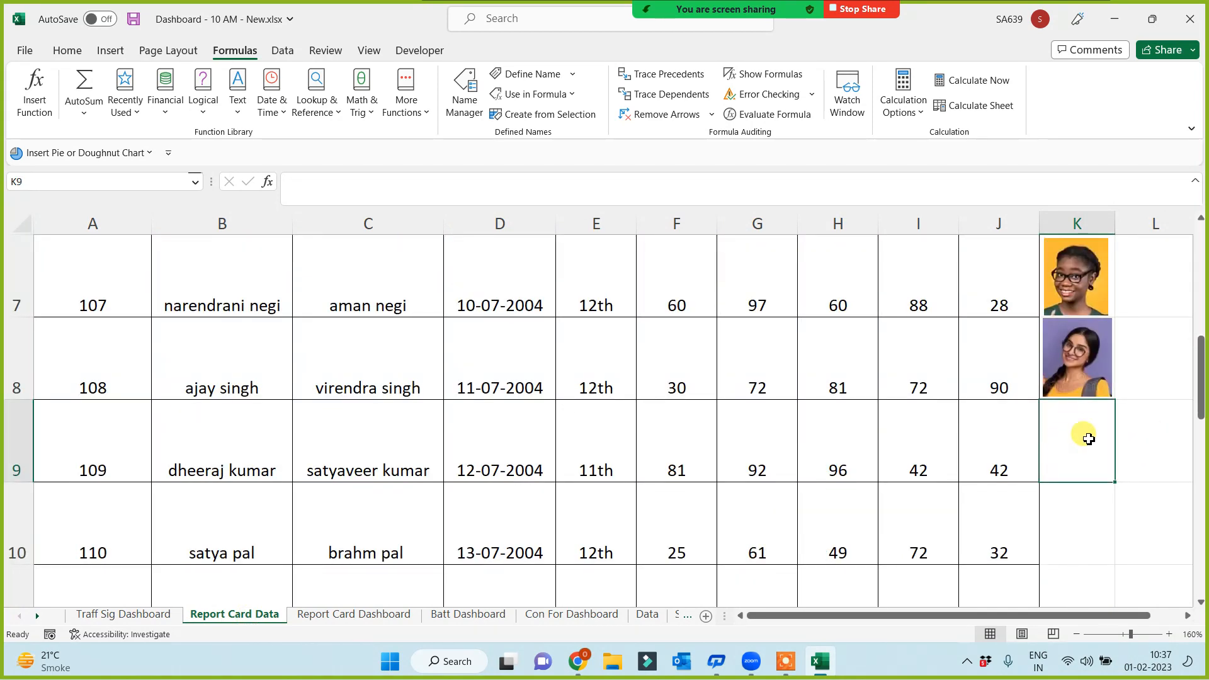
{"action": "left_click", "coordinate": [110, 51]}
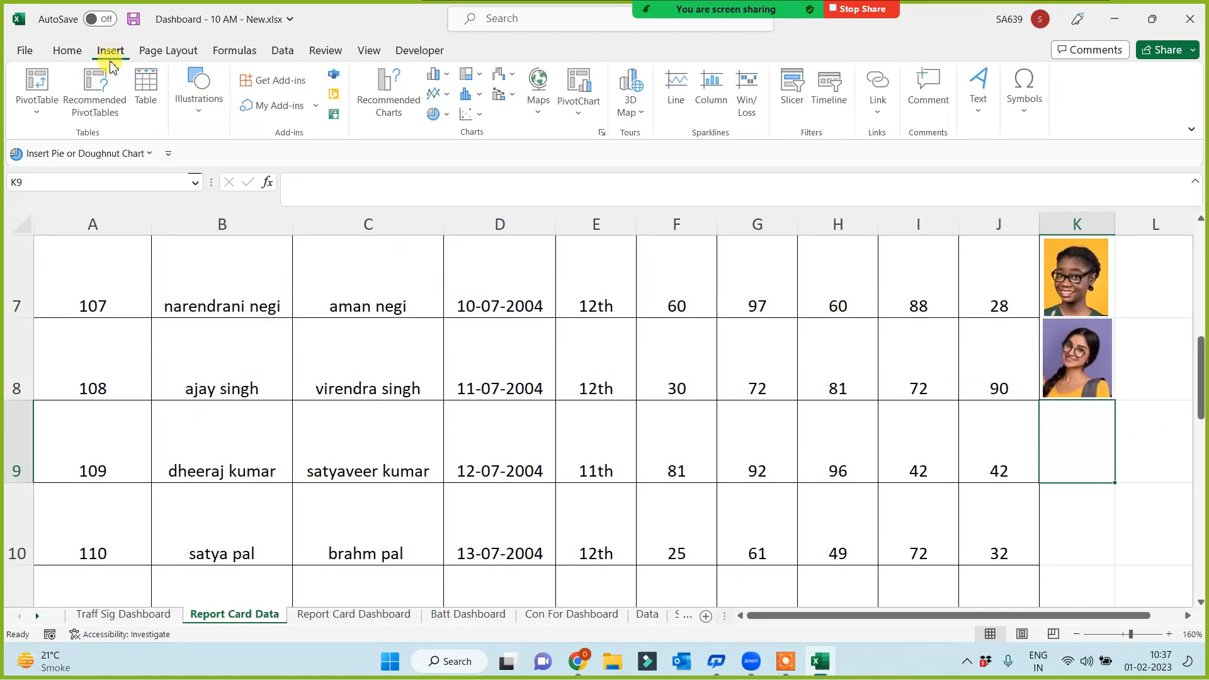
{"action": "left_click", "coordinate": [200, 97]}
{"action": "left_click", "coordinate": [198, 157]}
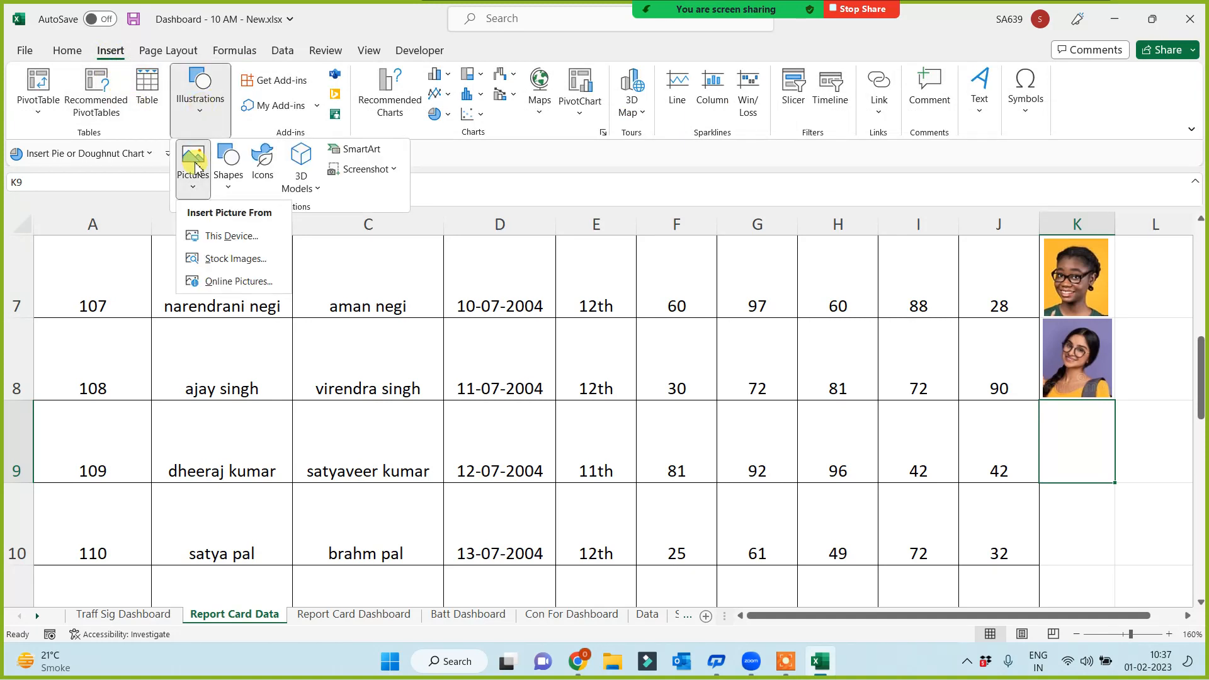
{"action": "left_click", "coordinate": [213, 234]}
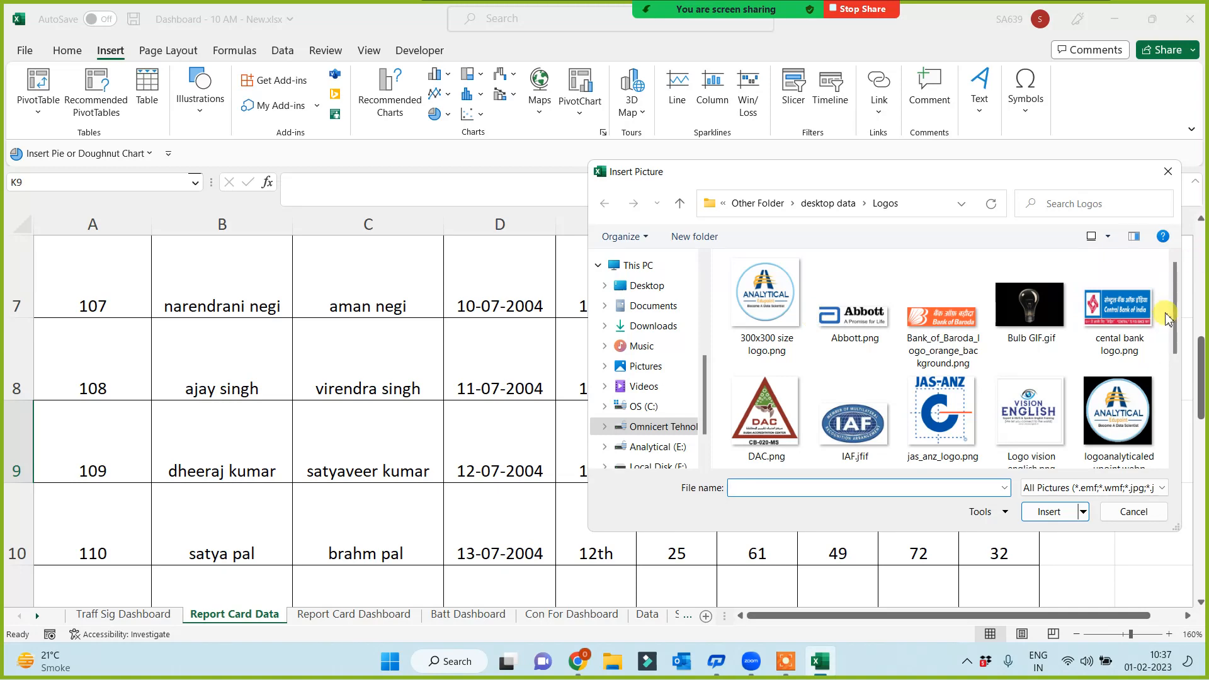
{"action": "left_click_drag", "start_coordinate": [1177, 315], "coordinate": [1174, 415]}
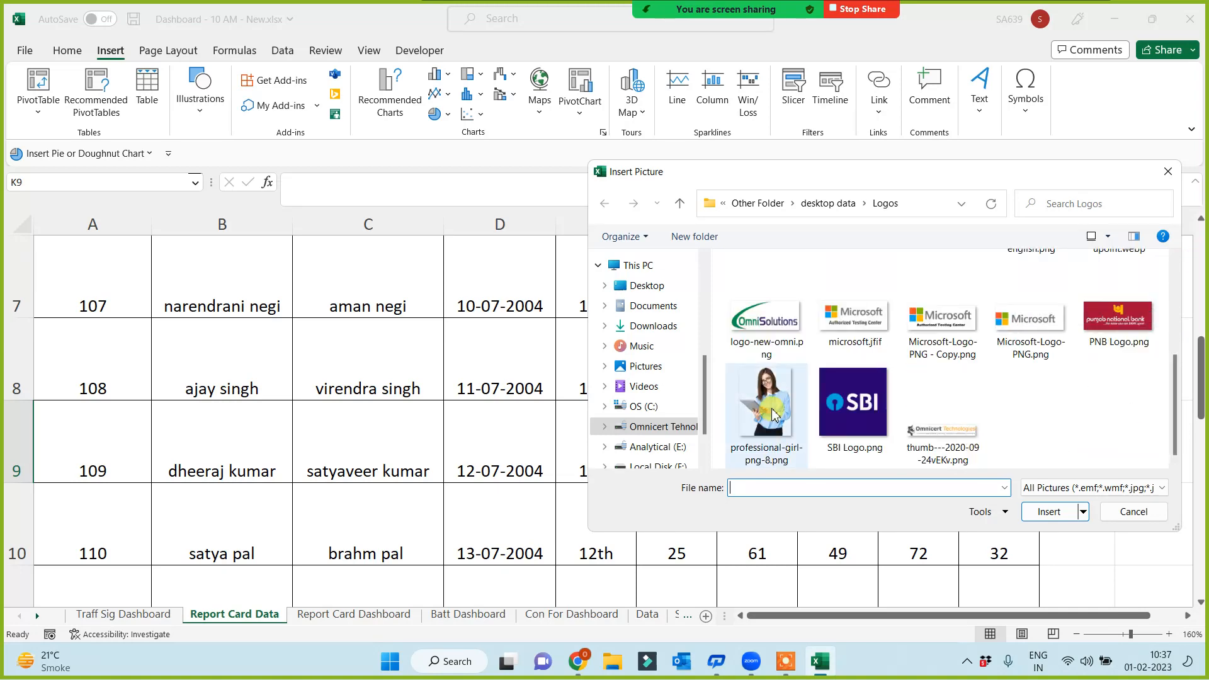
{"action": "left_click", "coordinate": [762, 434]}
{"action": "left_click", "coordinate": [1055, 510]}
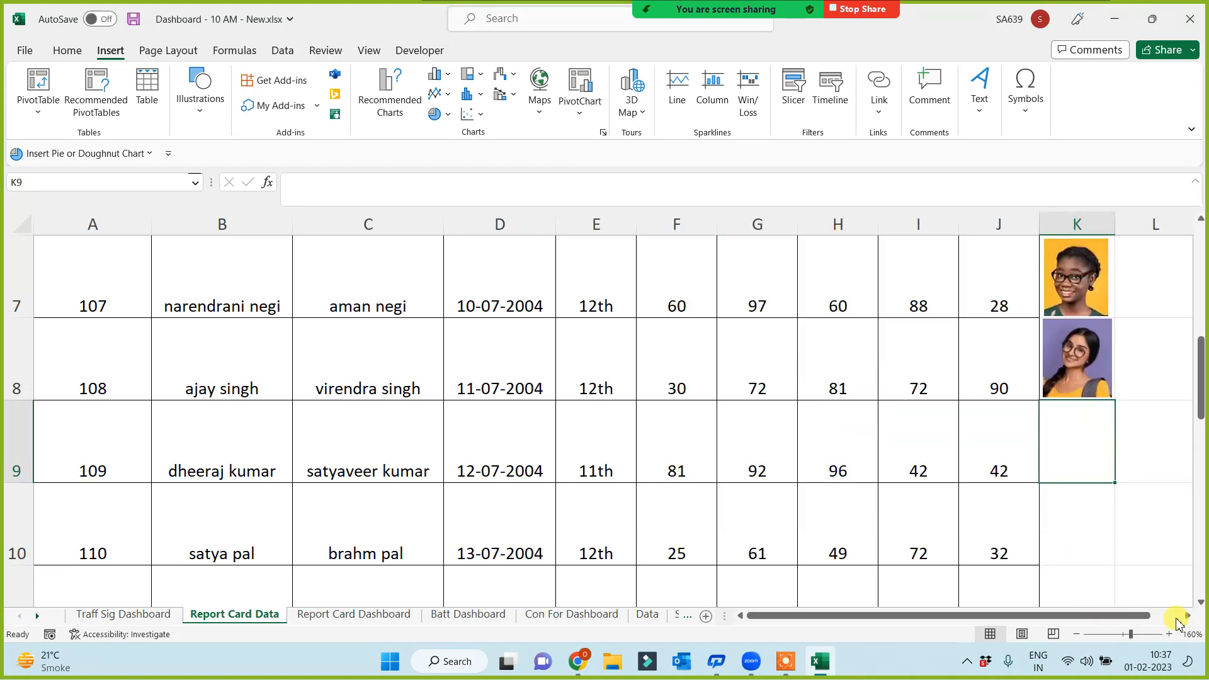
Place the photo on the sheet and set its height to 6 cm
{"action": "key", "text": "ctrl+v"}
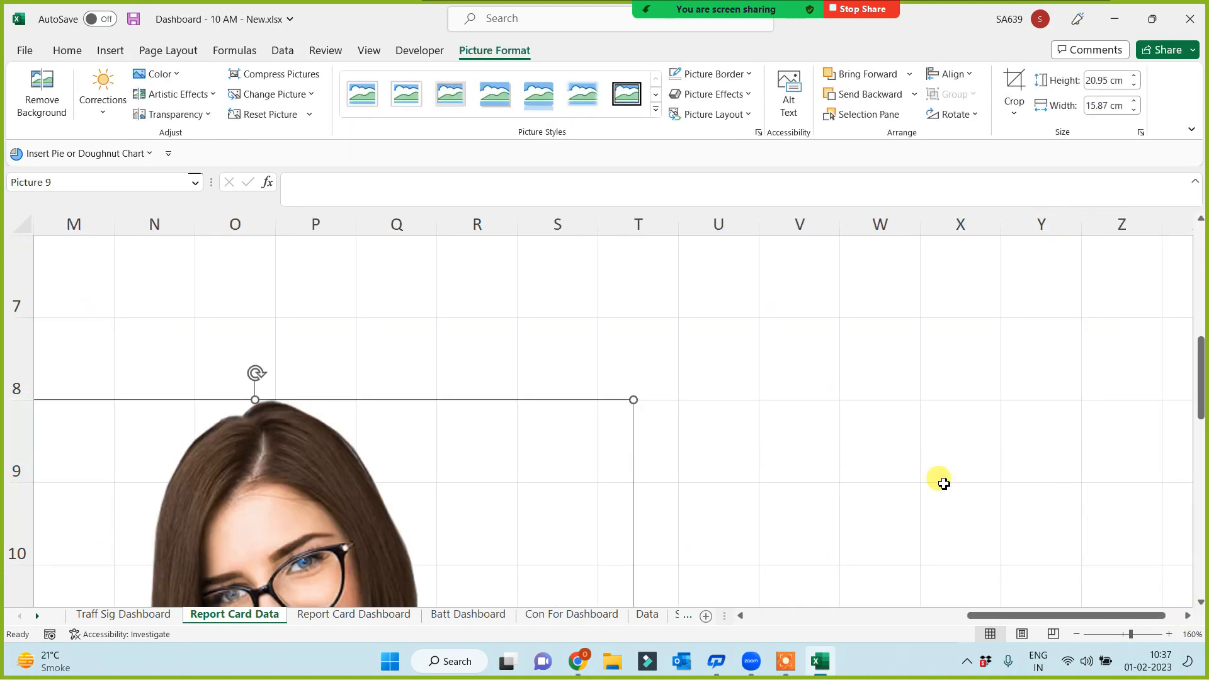
{"action": "left_click", "coordinate": [1096, 81]}
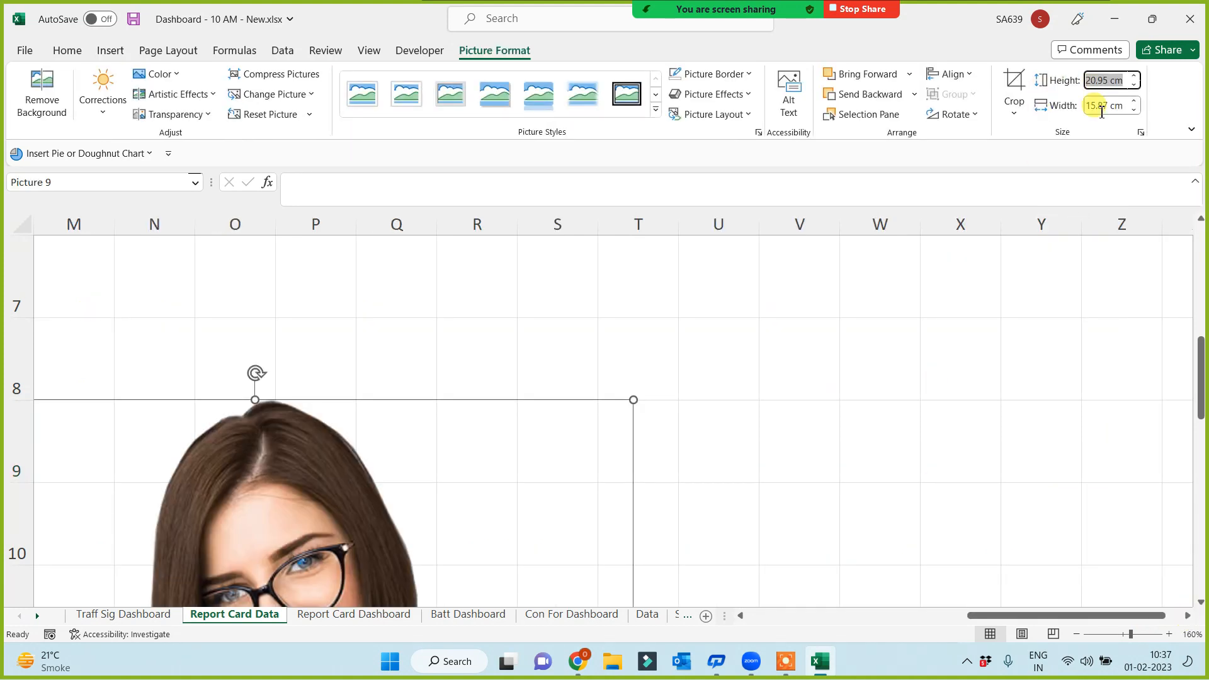
{"action": "type", "text": "6"}
{"action": "key", "text": "Return"}
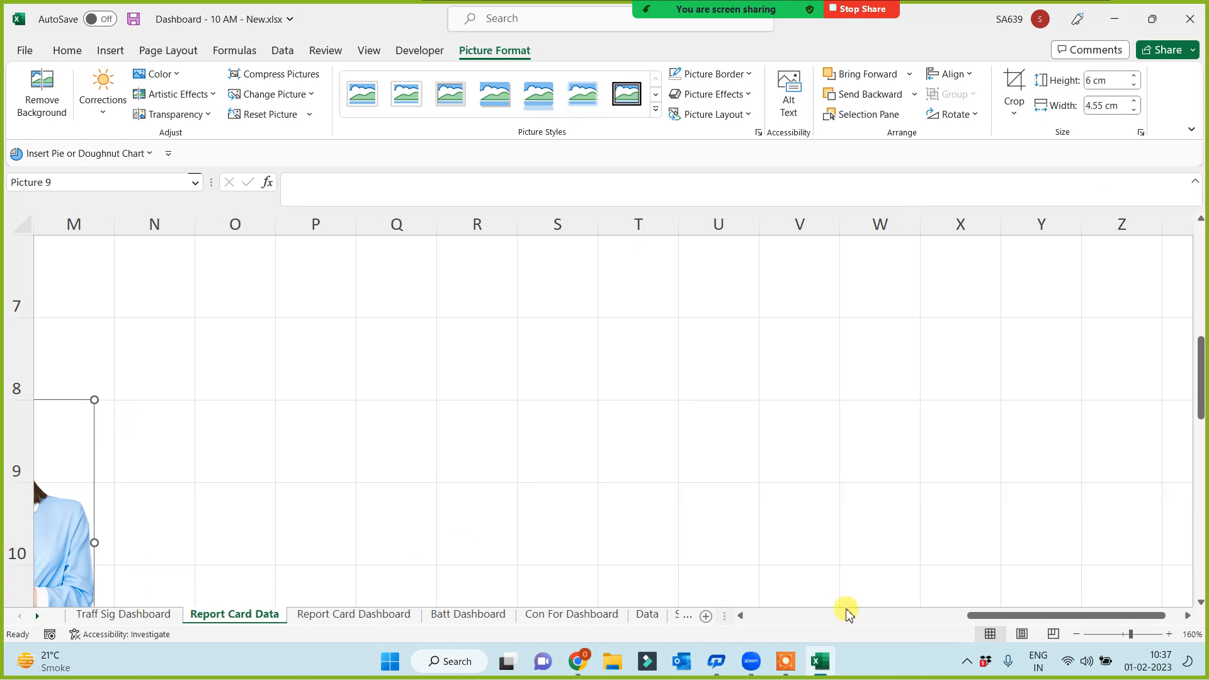
{"action": "left_click_drag", "start_coordinate": [987, 626], "coordinate": [891, 624]}
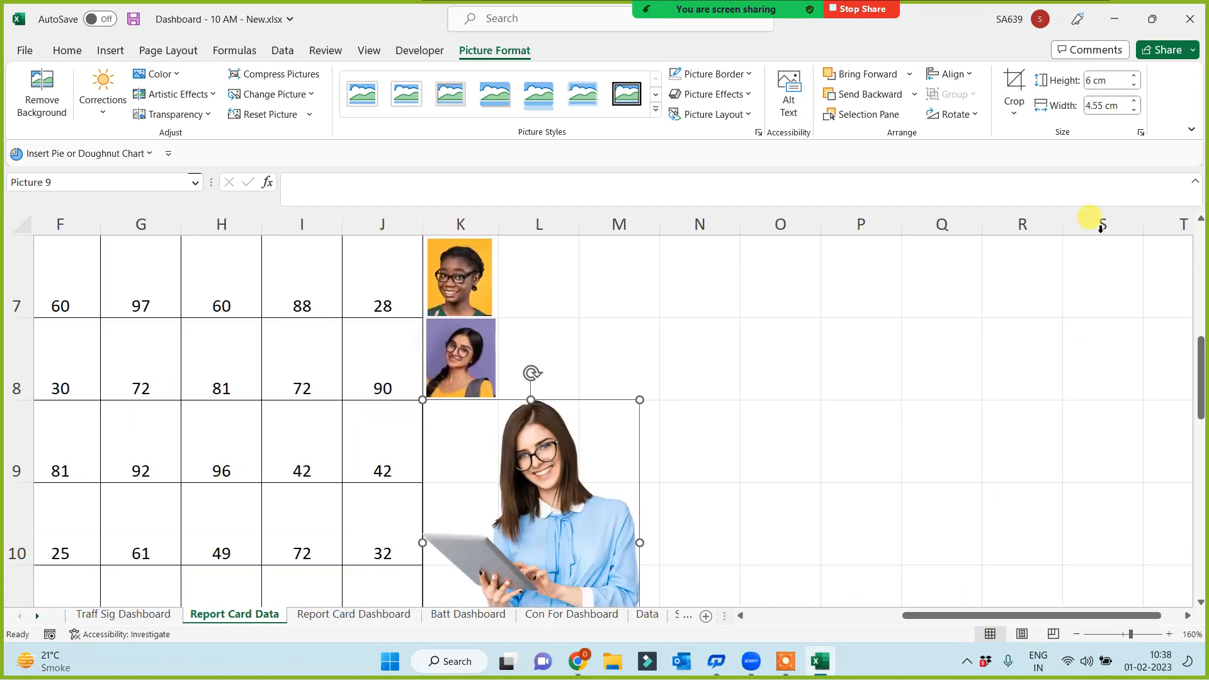
Crop the photo's left, right and bottom edges down to her head and shoulders
{"action": "left_click", "coordinate": [1014, 91]}
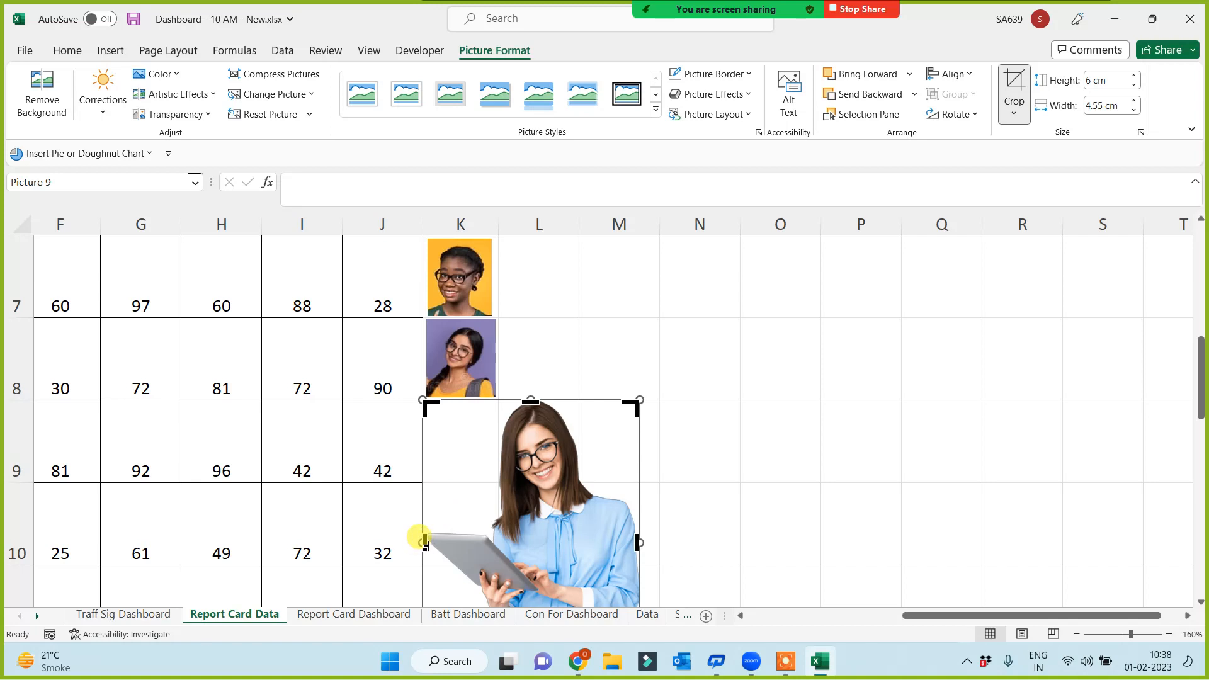
{"action": "left_click_drag", "start_coordinate": [425, 543], "coordinate": [493, 541]}
{"action": "left_click_drag", "start_coordinate": [637, 546], "coordinate": [576, 554]}
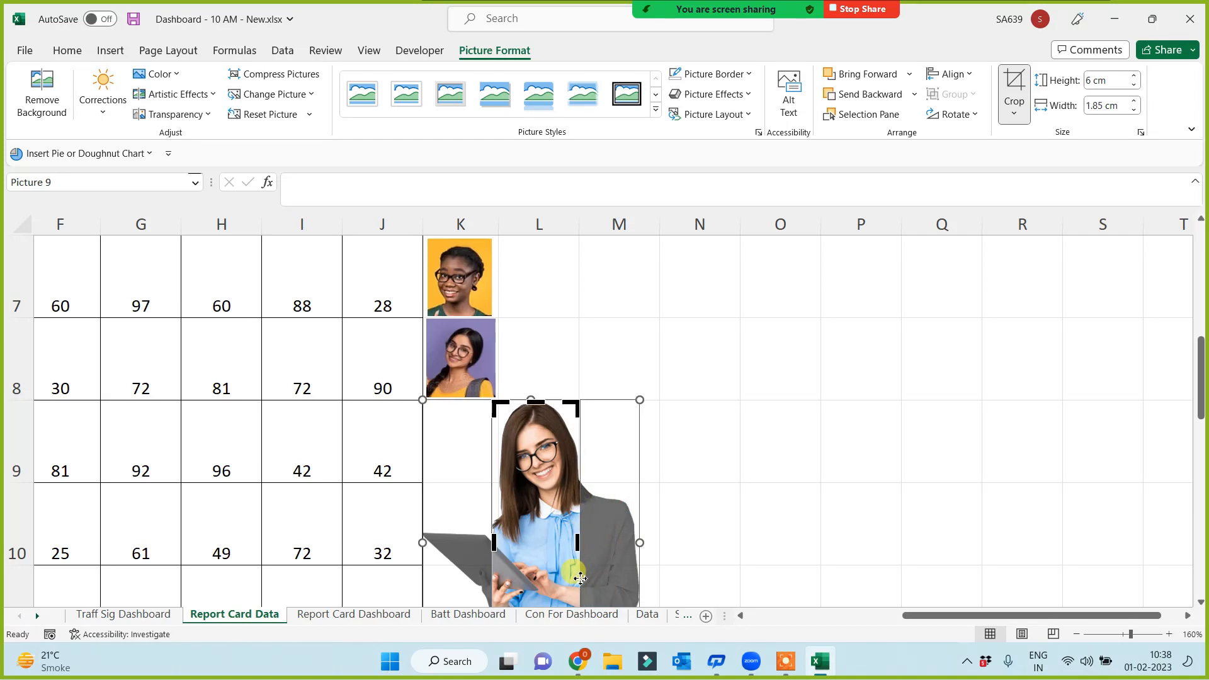
{"action": "scroll", "coordinate": [594, 570], "scroll_direction": "down", "scroll_amount": 3}
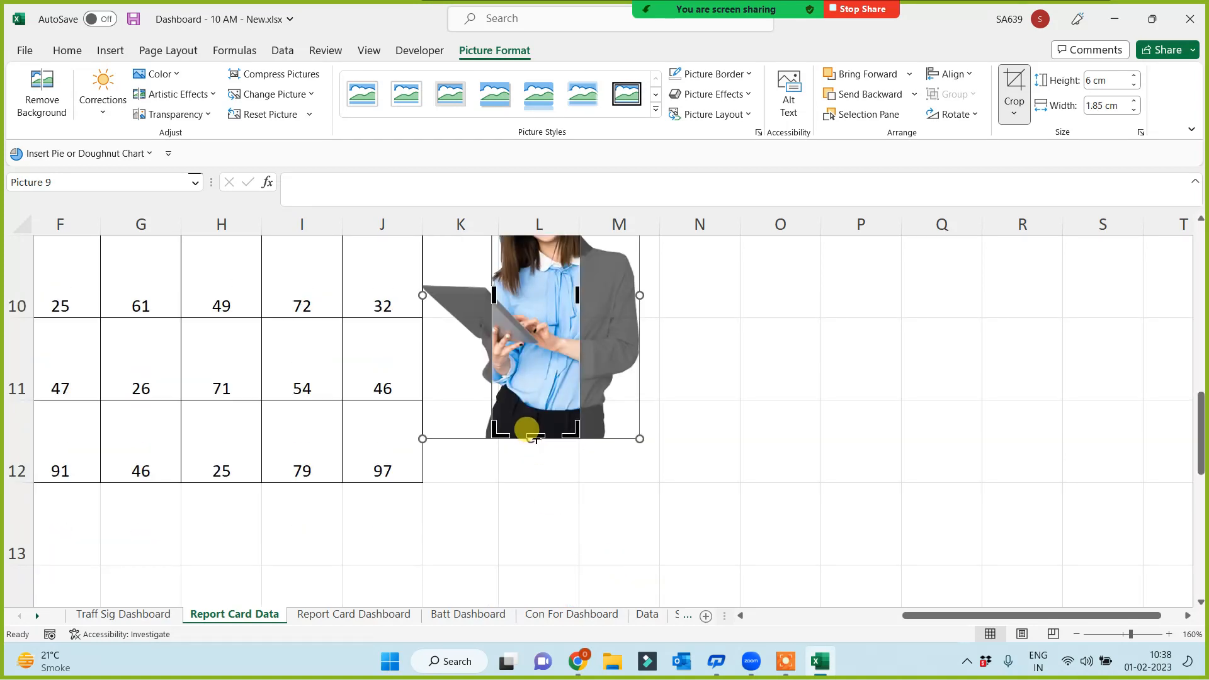
{"action": "left_click_drag", "start_coordinate": [537, 441], "coordinate": [535, 295]}
{"action": "left_click", "coordinate": [1011, 101]}
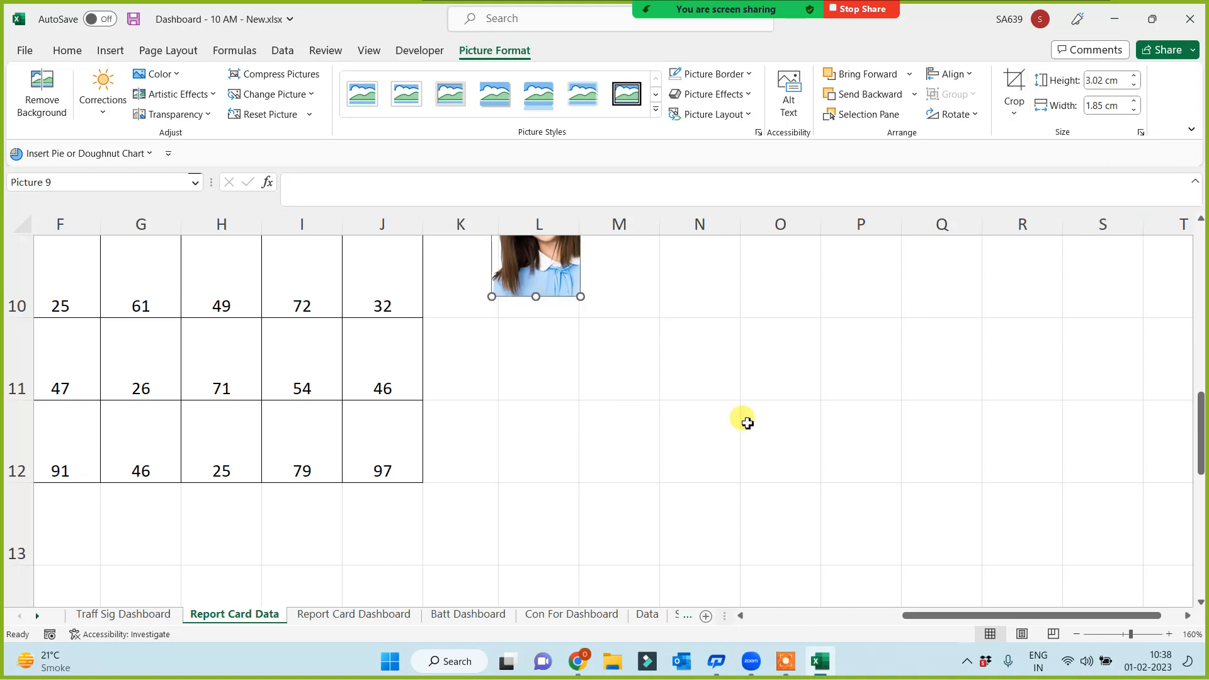
{"action": "scroll", "coordinate": [731, 428], "scroll_direction": "up", "scroll_amount": 2}
{"action": "scroll", "coordinate": [705, 447], "scroll_direction": "down", "scroll_amount": 2}
{"action": "scroll", "coordinate": [669, 432], "scroll_direction": "up", "scroll_amount": 1}
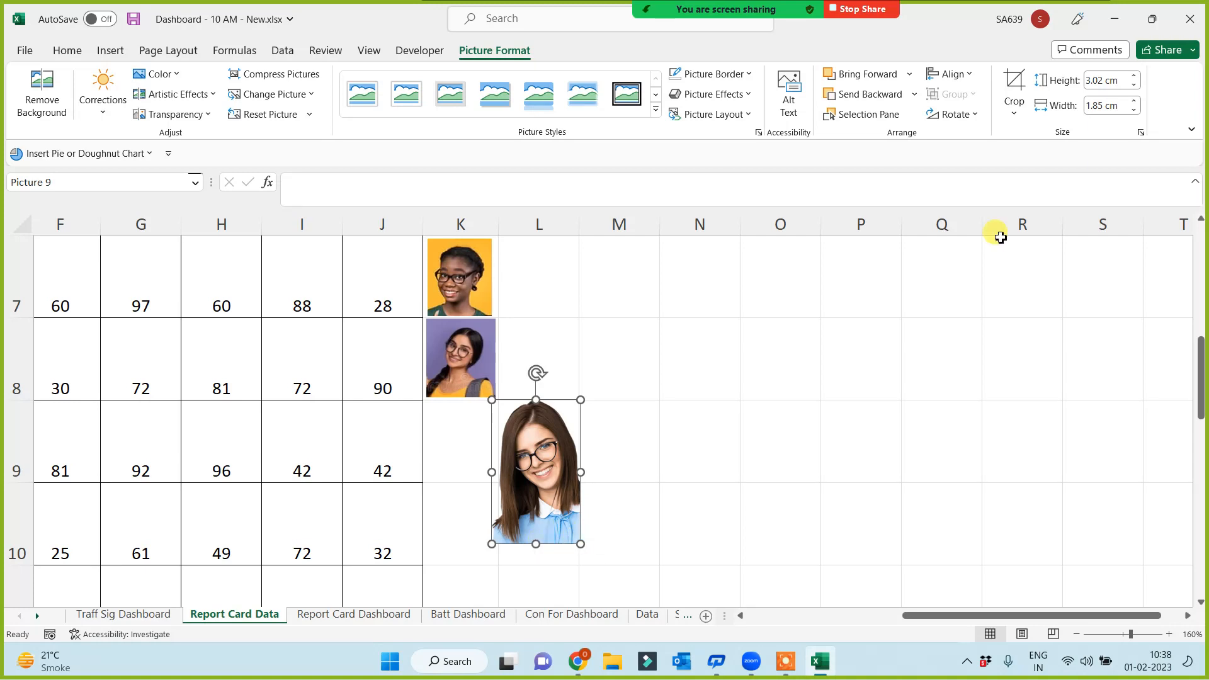
{"action": "left_click", "coordinate": [1014, 96]}
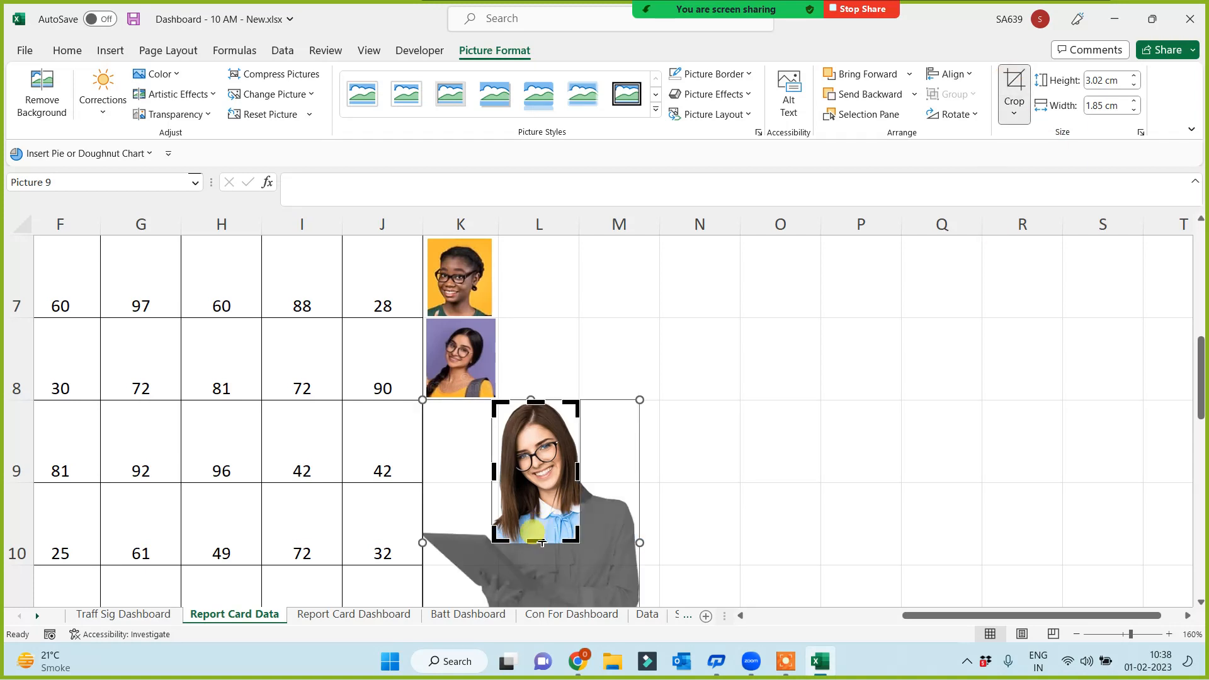
{"action": "left_click_drag", "start_coordinate": [542, 540], "coordinate": [543, 472]}
{"action": "left_click", "coordinate": [1018, 88]}
Shrink the cropped photo into cell K9 and move to the name cell B9
{"action": "left_click_drag", "start_coordinate": [540, 443], "coordinate": [472, 467]}
{"action": "left_click", "coordinate": [459, 517]}
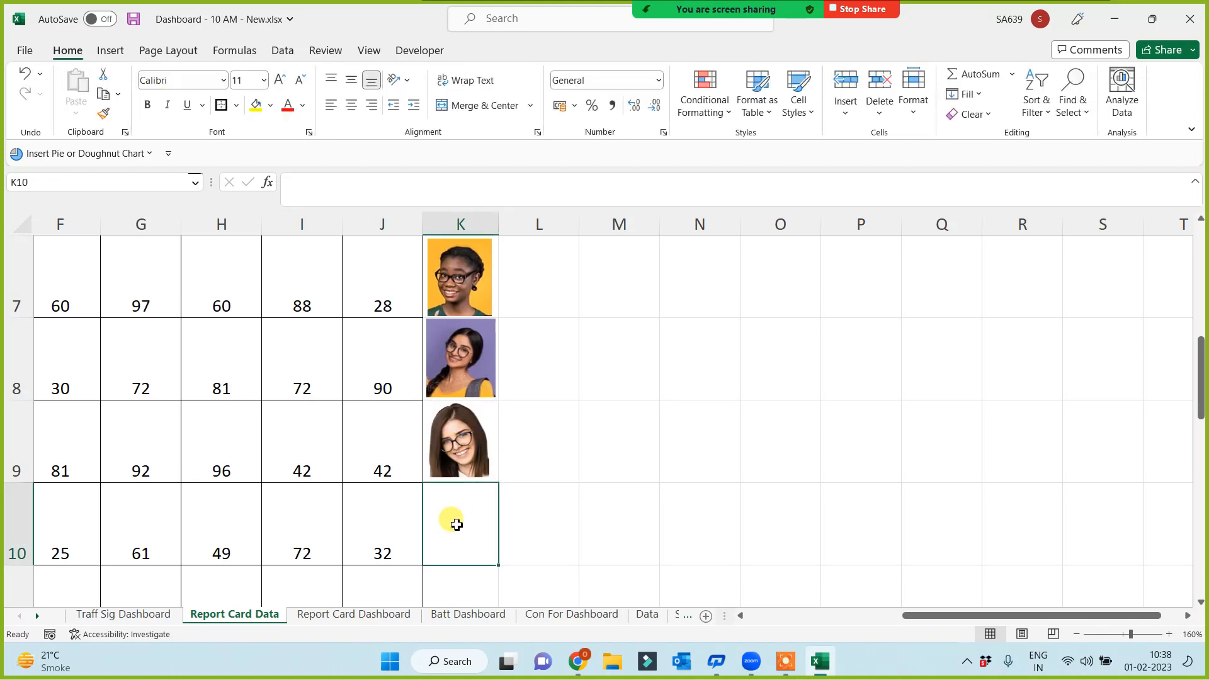
{"action": "key", "text": "Up"}
{"action": "key", "text": "Left"}
{"action": "key", "text": "Left"}
{"action": "key", "text": "Left"}
{"action": "key", "text": "Left"}
{"action": "key", "text": "Left"}
{"action": "key", "text": "Left"}
{"action": "key", "text": "Left"}
{"action": "key", "text": "Left"}
{"action": "key", "text": "Left"}
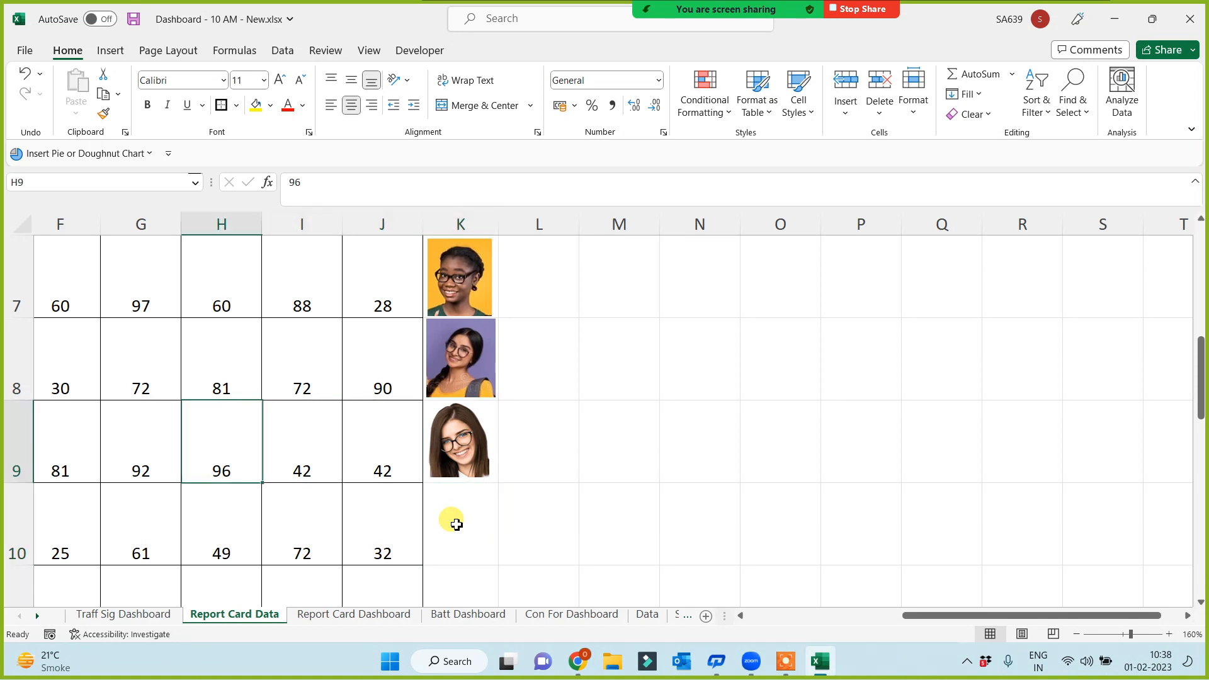
{"action": "key", "text": "Right"}
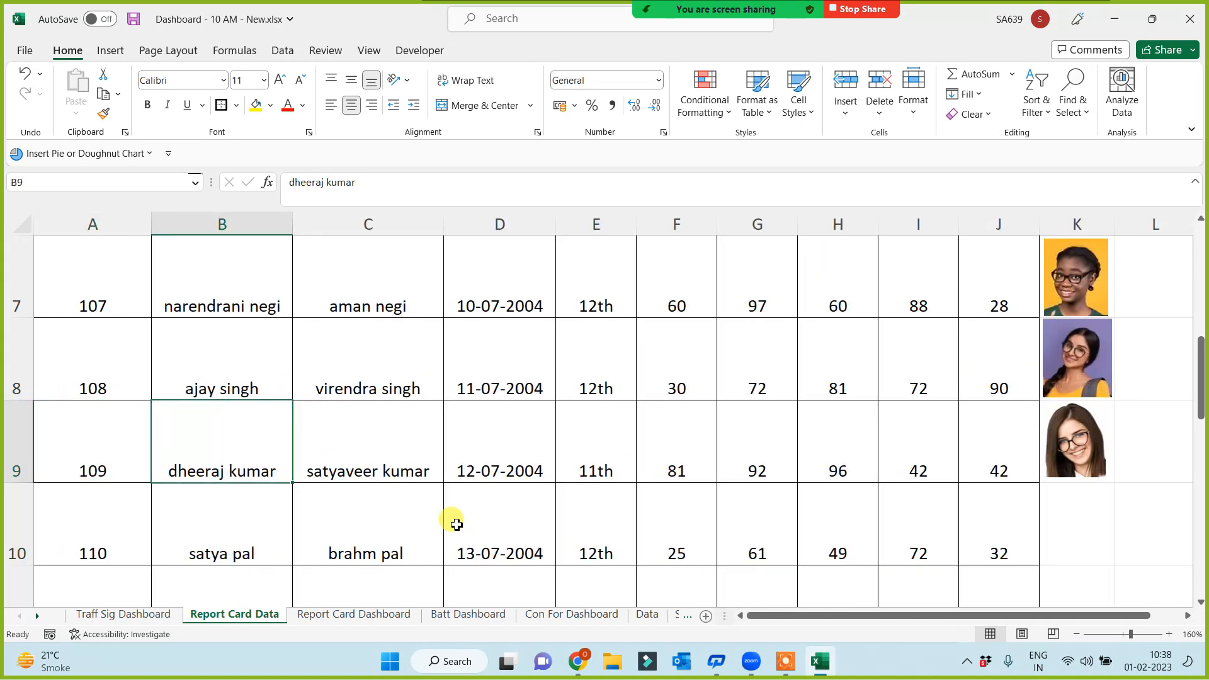
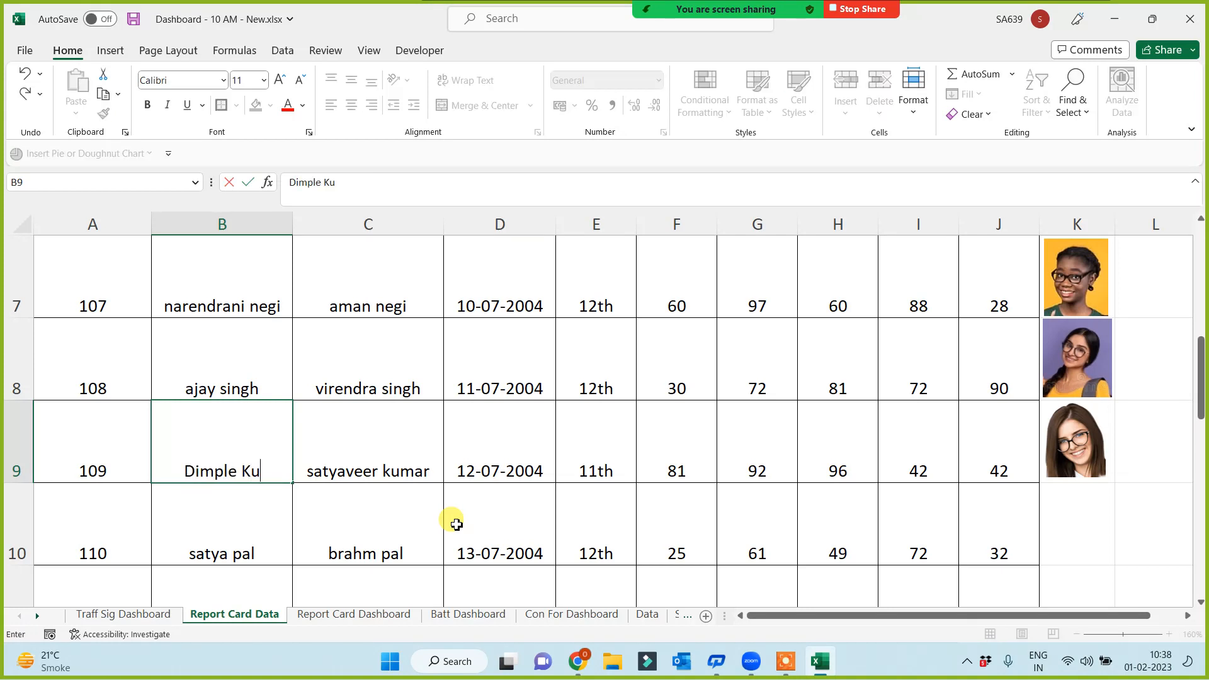
Enter roll 109's new student name in B9, then return to the Report Card Dashboard sheet
{"action": "left_click", "coordinate": [258, 522]}
{"action": "left_click", "coordinate": [350, 615]}
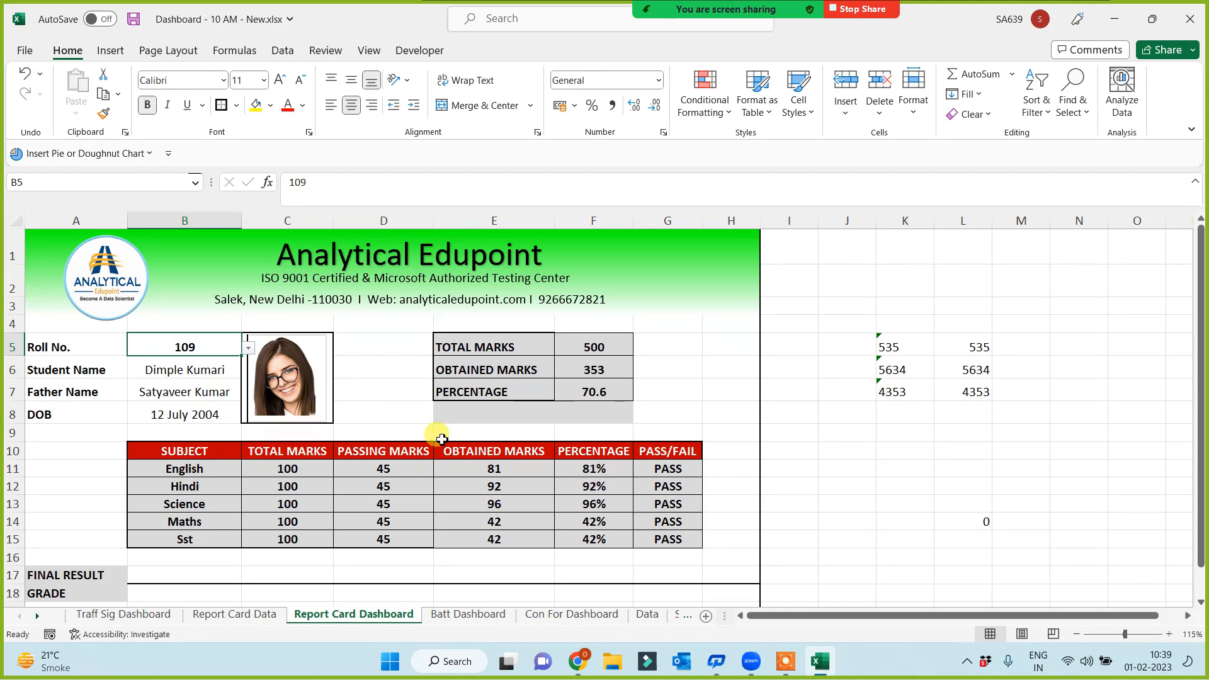
Delete the leftover values 535, 5634 and 4353 from cells K5:L7 on the dashboard
{"action": "left_click", "coordinate": [841, 446]}
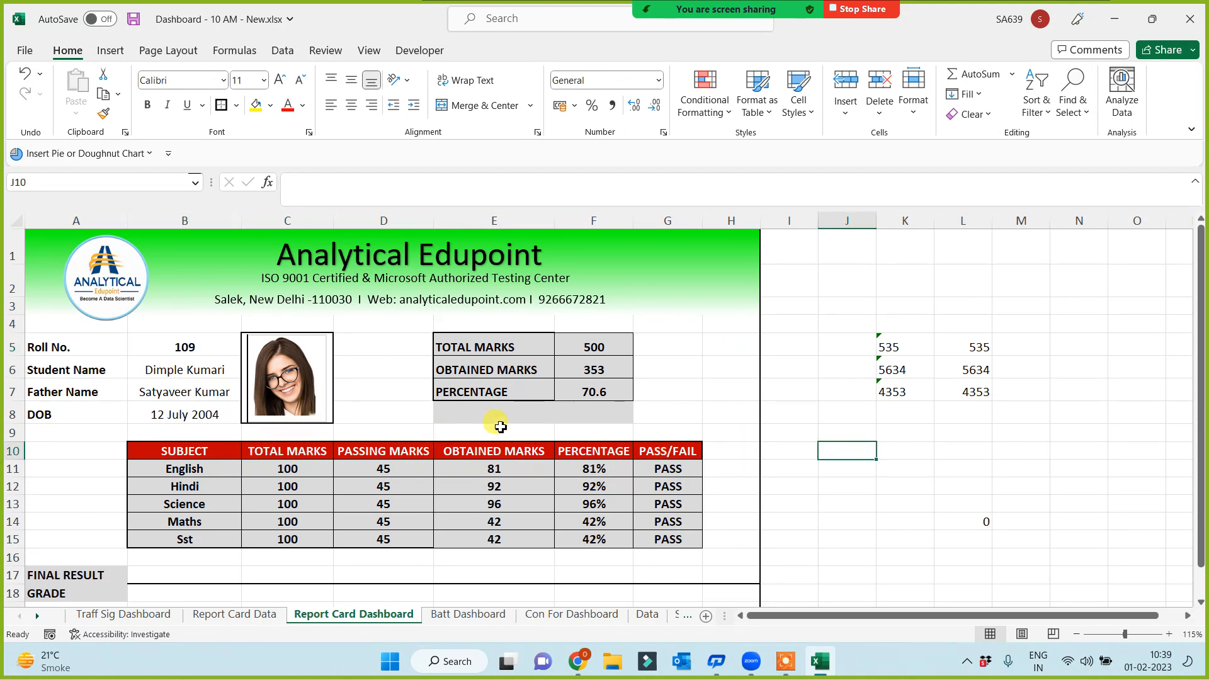
{"action": "scroll", "coordinate": [305, 500], "scroll_direction": "down", "scroll_amount": 1}
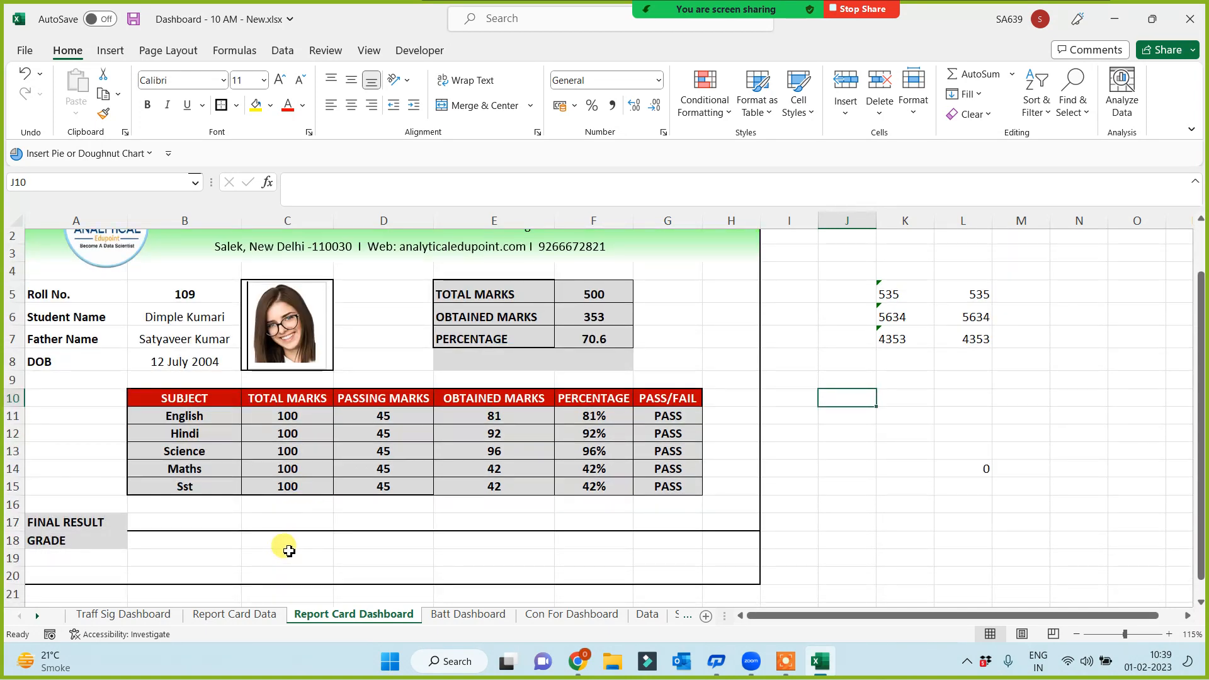
{"action": "scroll", "coordinate": [295, 545], "scroll_direction": "up", "scroll_amount": 1}
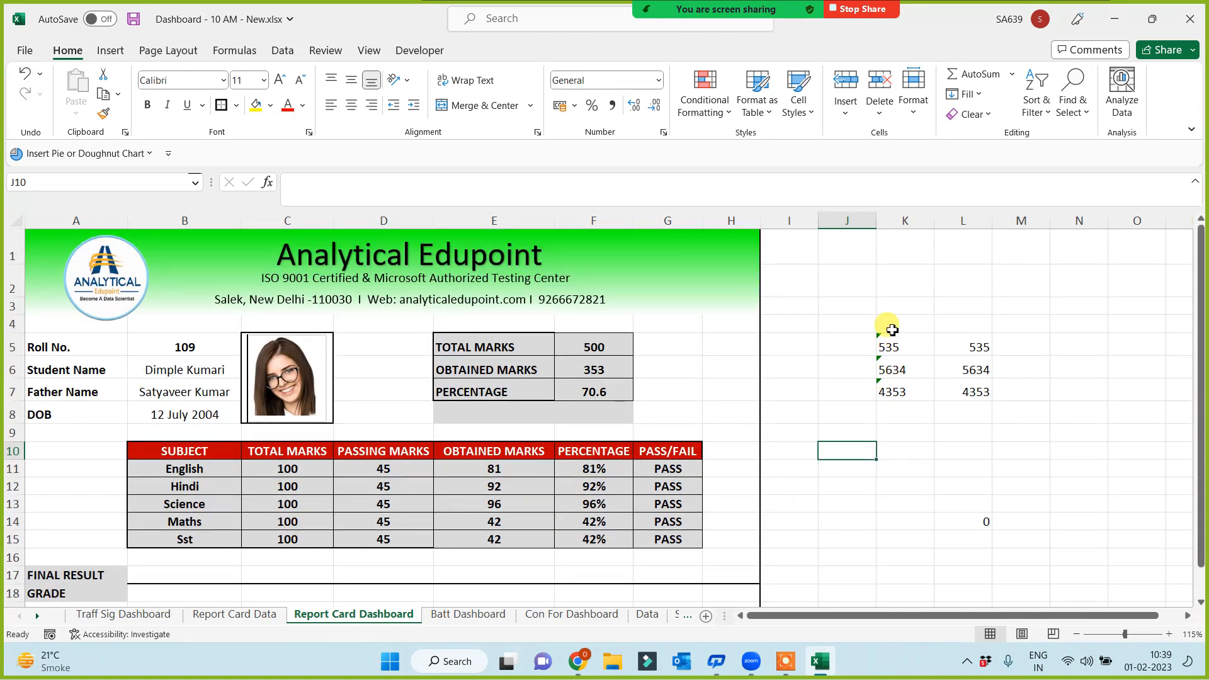
{"action": "left_click_drag", "start_coordinate": [906, 347], "coordinate": [963, 396]}
{"action": "key", "text": "Delete"}
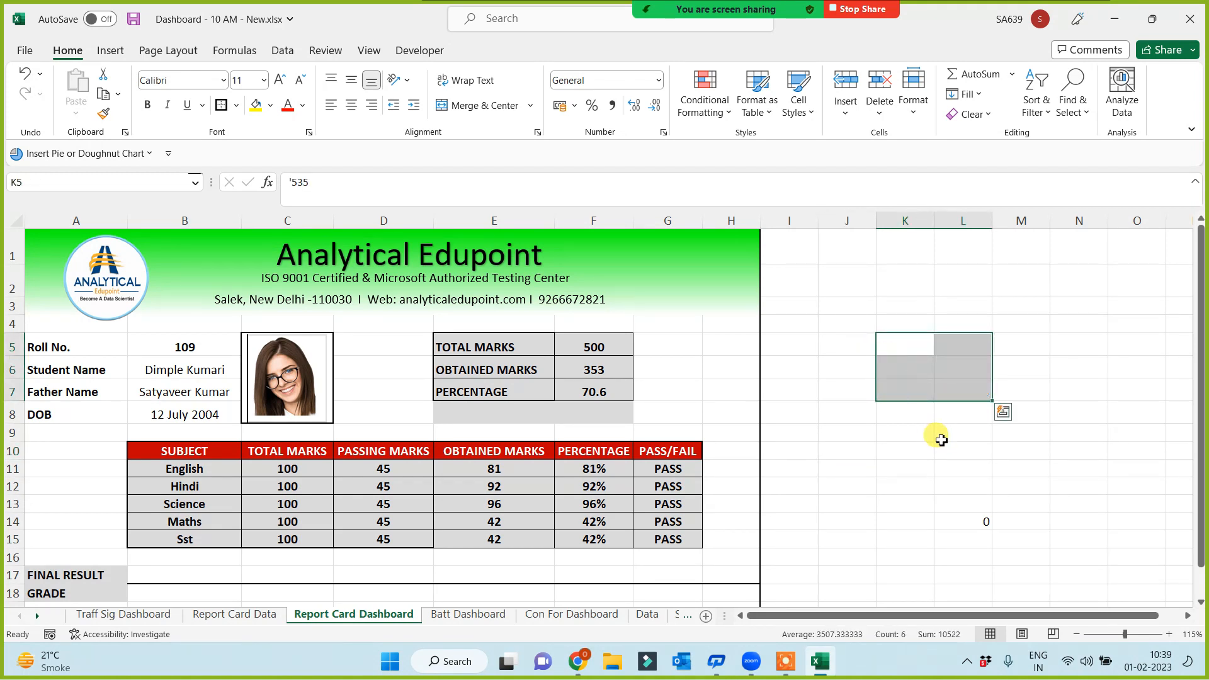
{"action": "left_click", "coordinate": [899, 458]}
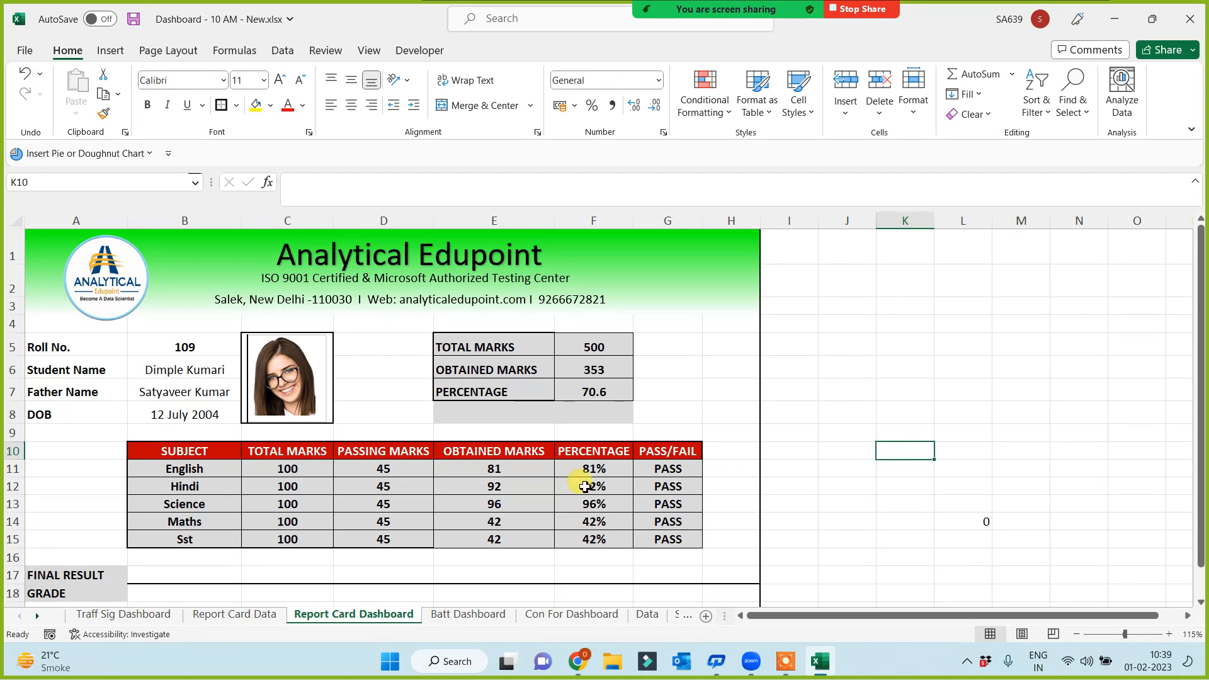
{"action": "scroll", "coordinate": [214, 580], "scroll_direction": "down", "scroll_amount": 1}
In B17, build an AND formula holding five copies of the condition G11="Pass"
{"action": "scroll", "coordinate": [214, 581], "scroll_direction": "down", "scroll_amount": 1}
{"action": "left_click", "coordinate": [192, 521]}
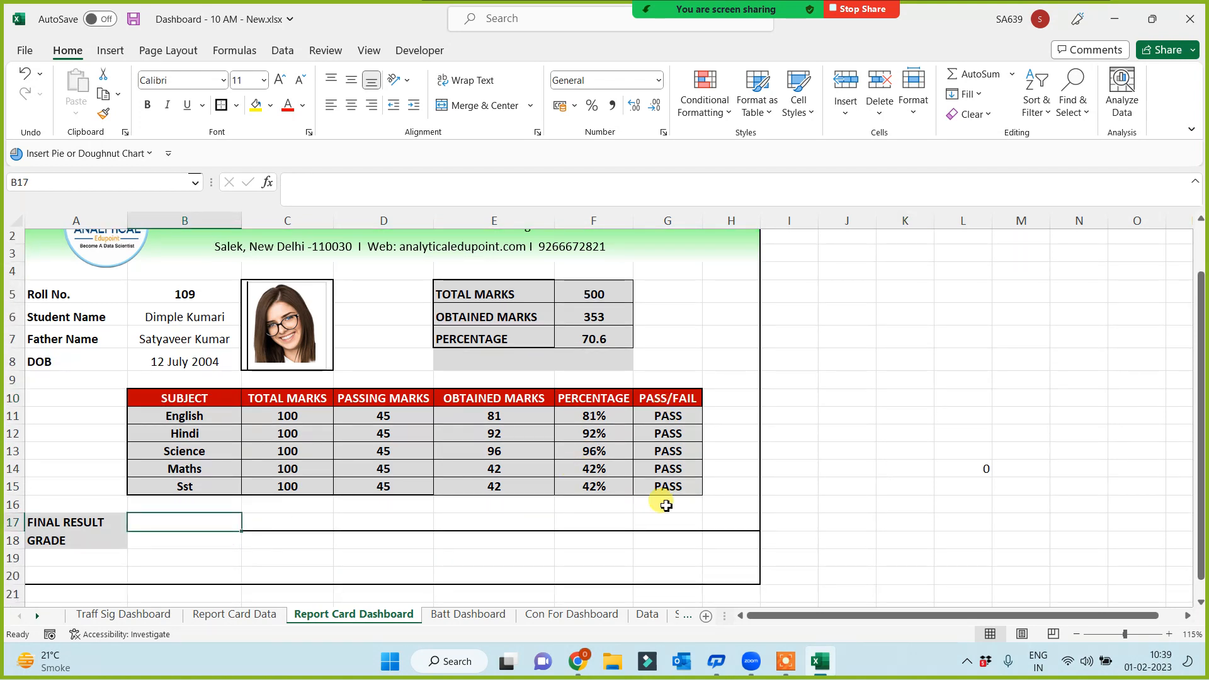
{"action": "type", "text": "="}
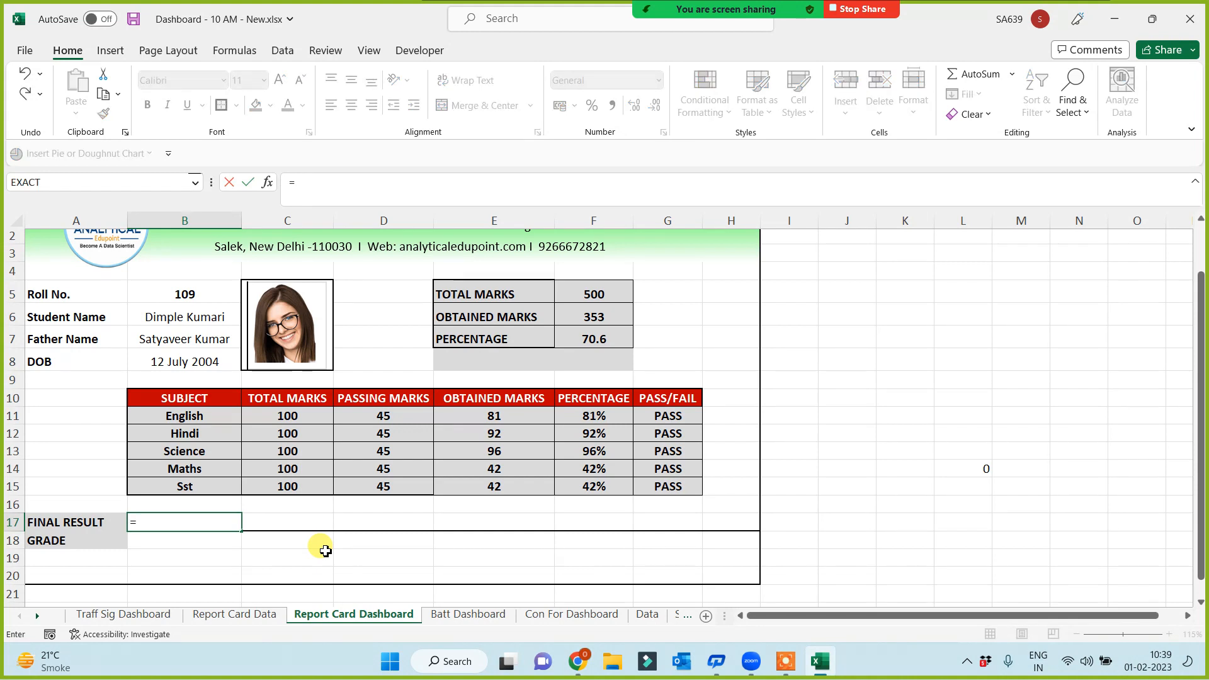
{"action": "type", "text": "and("}
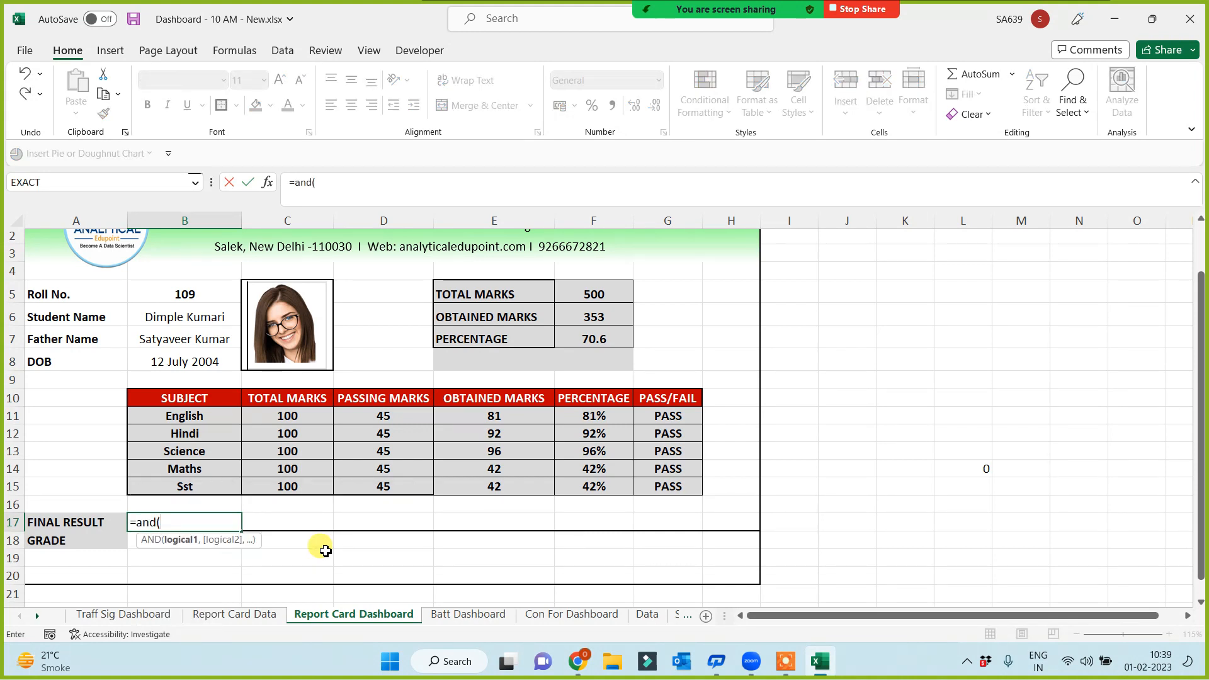
{"action": "left_click", "coordinate": [675, 418]}
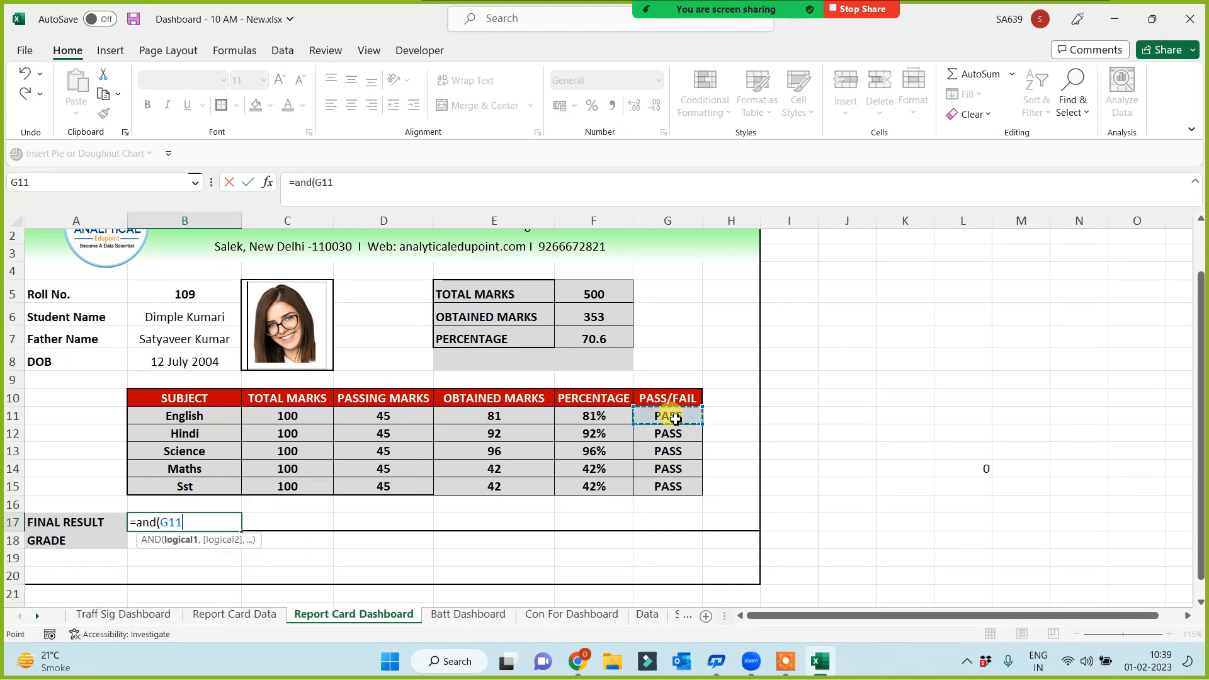
{"action": "type", "text": "=\"Pass"}
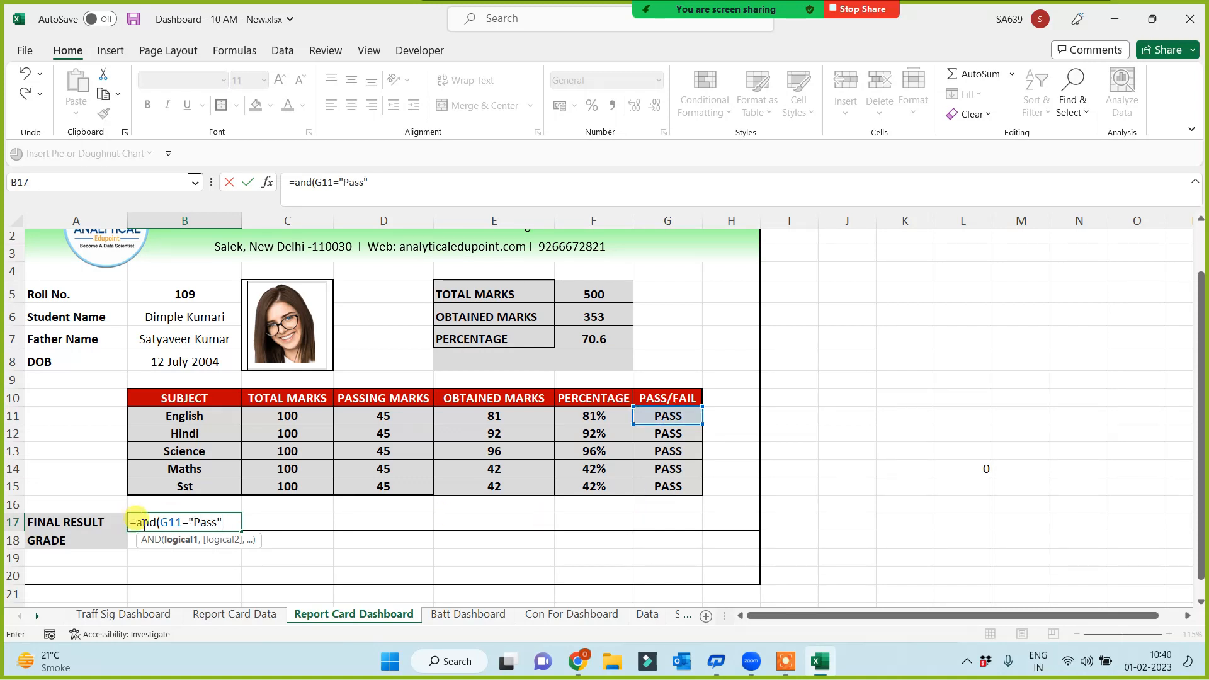
{"action": "left_click_drag", "start_coordinate": [161, 521], "coordinate": [222, 511]}
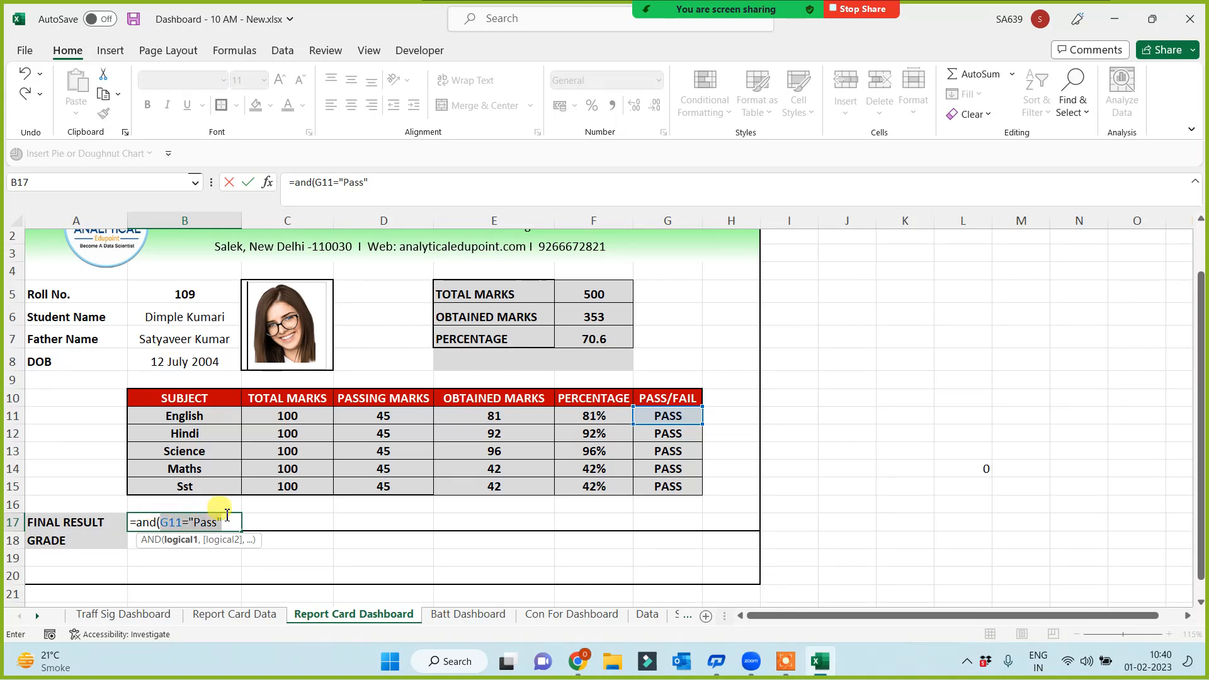
{"action": "left_click", "coordinate": [233, 521]}
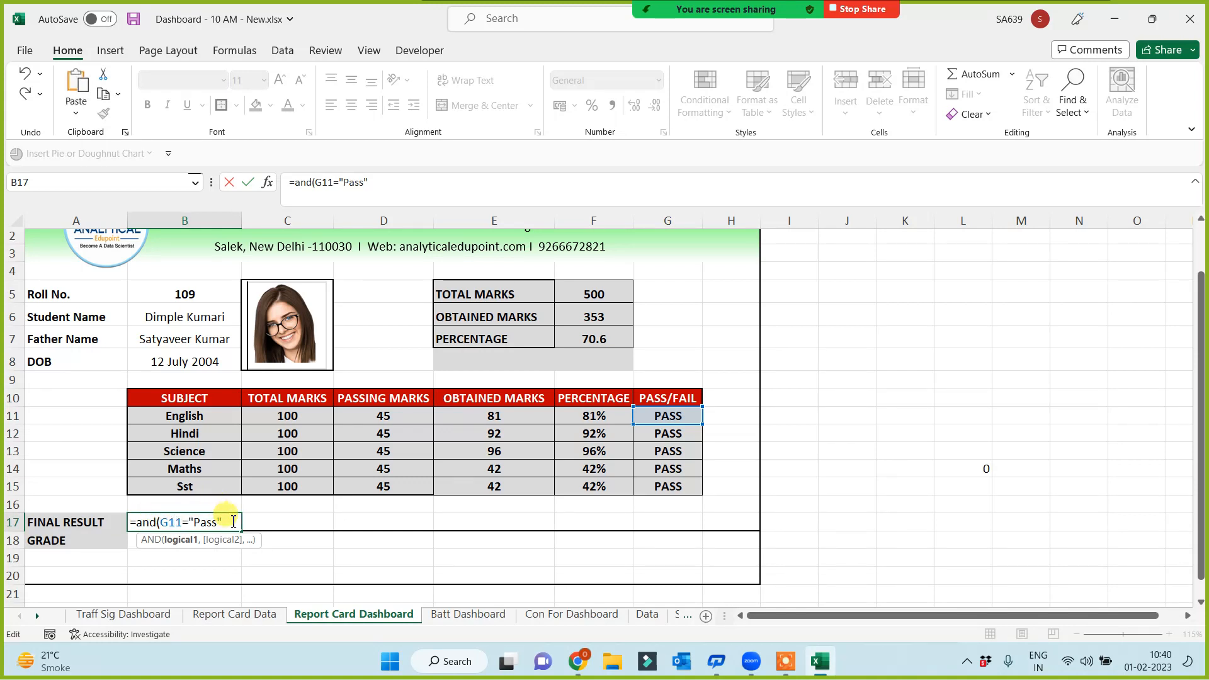
{"action": "type", "text": ","}
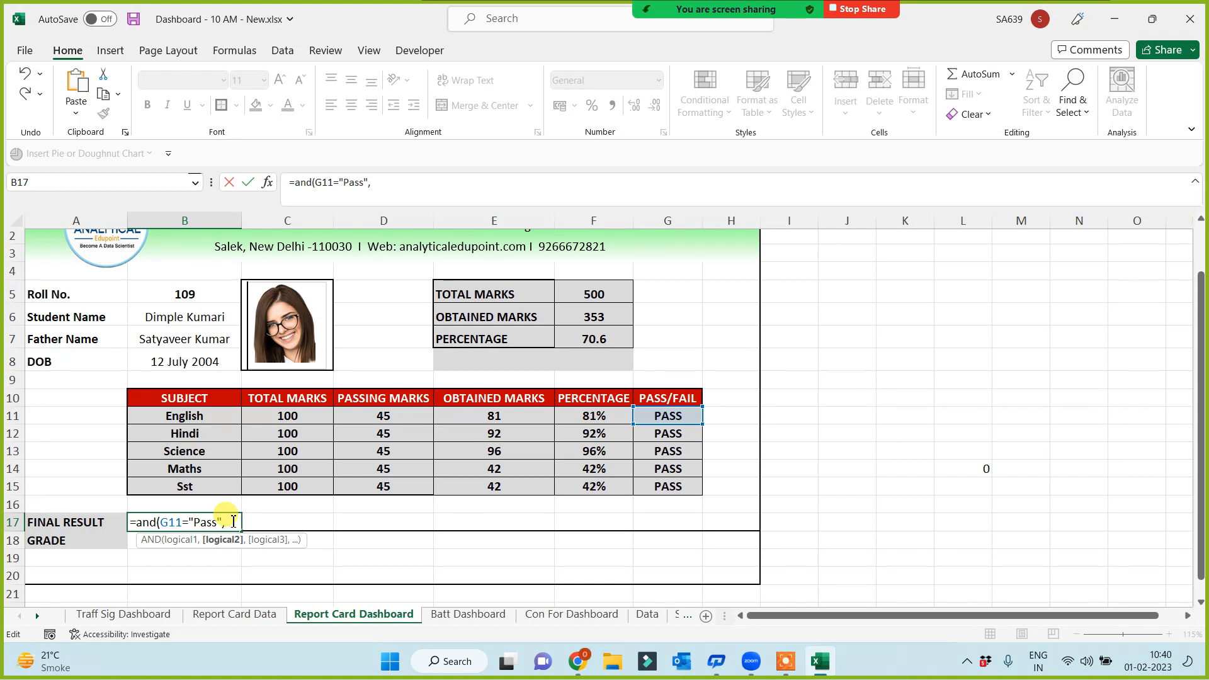
{"action": "key", "text": "ctrl+v"}
{"action": "type", "text": ","}
{"action": "key", "text": "ctrl+v"}
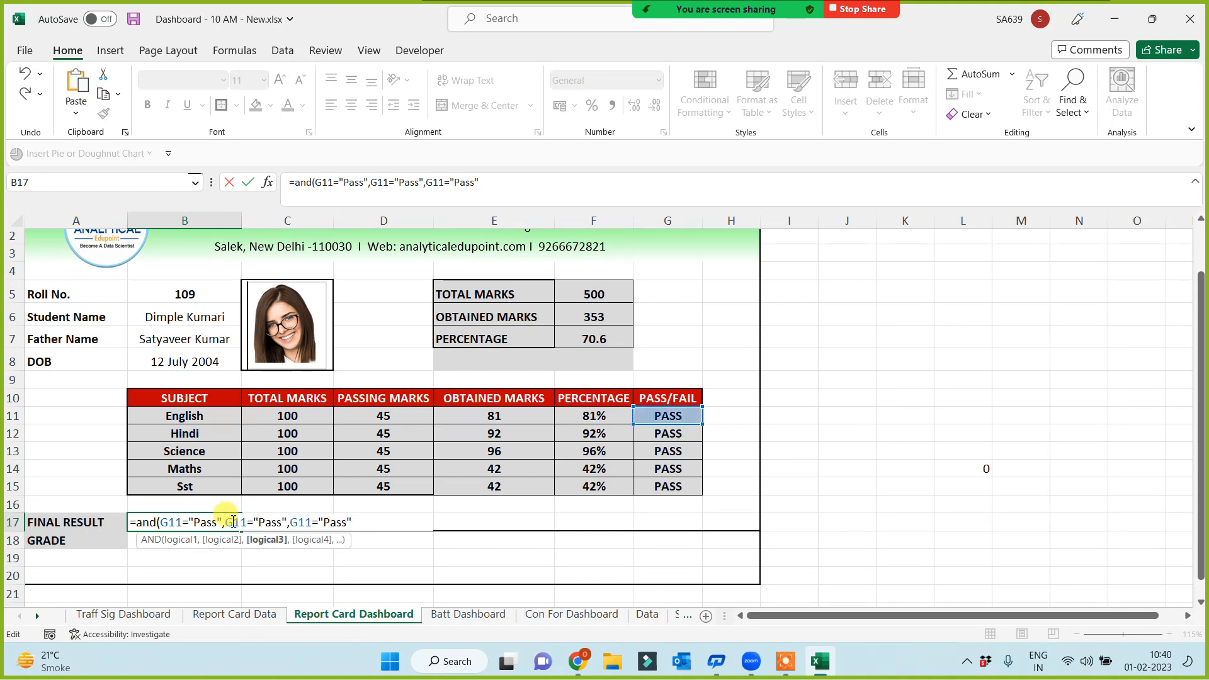
{"action": "type", "text": ","}
{"action": "key", "text": "ctrl+v"}
{"action": "type", "text": ","}
{"action": "key", "text": "ctrl+v"}
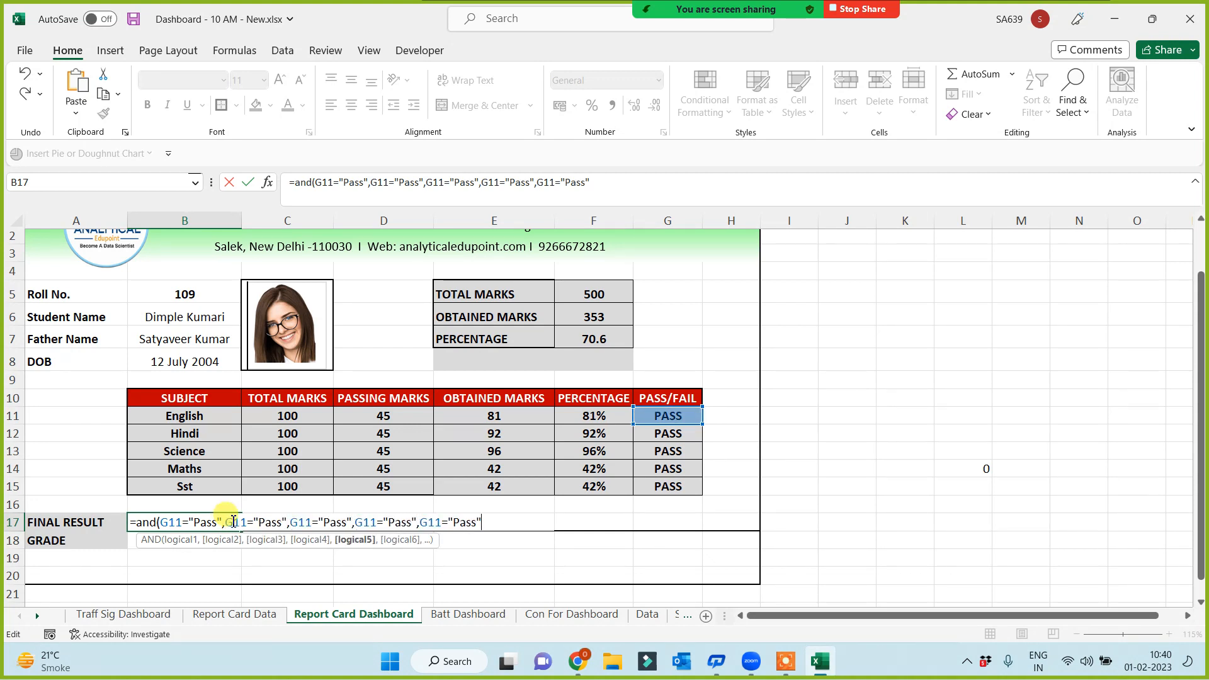
{"action": "type", "text": ")"}
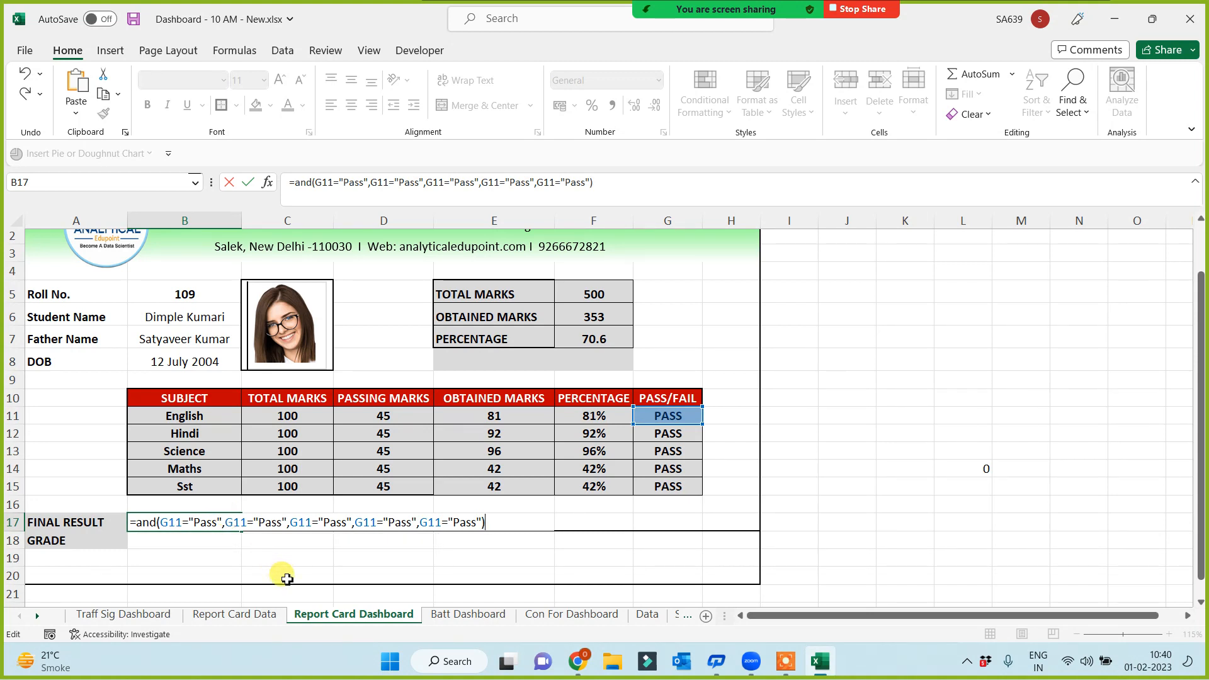
Change the copied references to G12, G13, G14 and G15, and confirm the formula
{"action": "left_click", "coordinate": [246, 523]}
{"action": "key", "text": "BackSpace"}
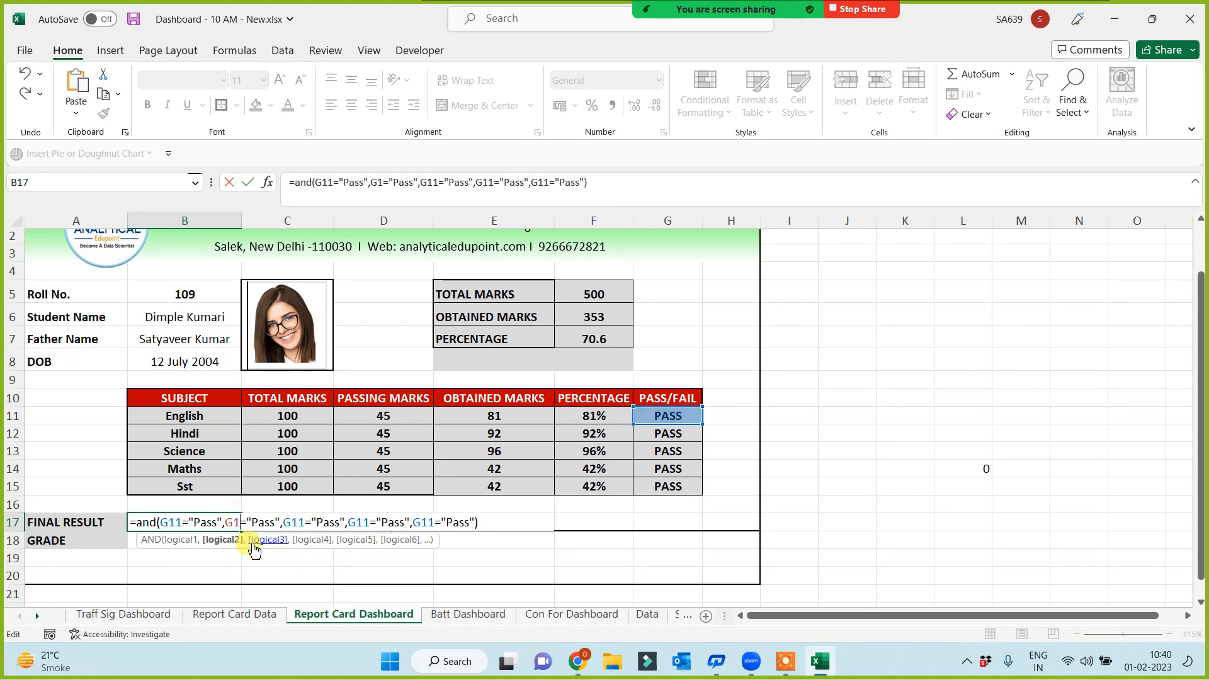
{"action": "type", "text": "2"}
{"action": "left_click", "coordinate": [311, 522]}
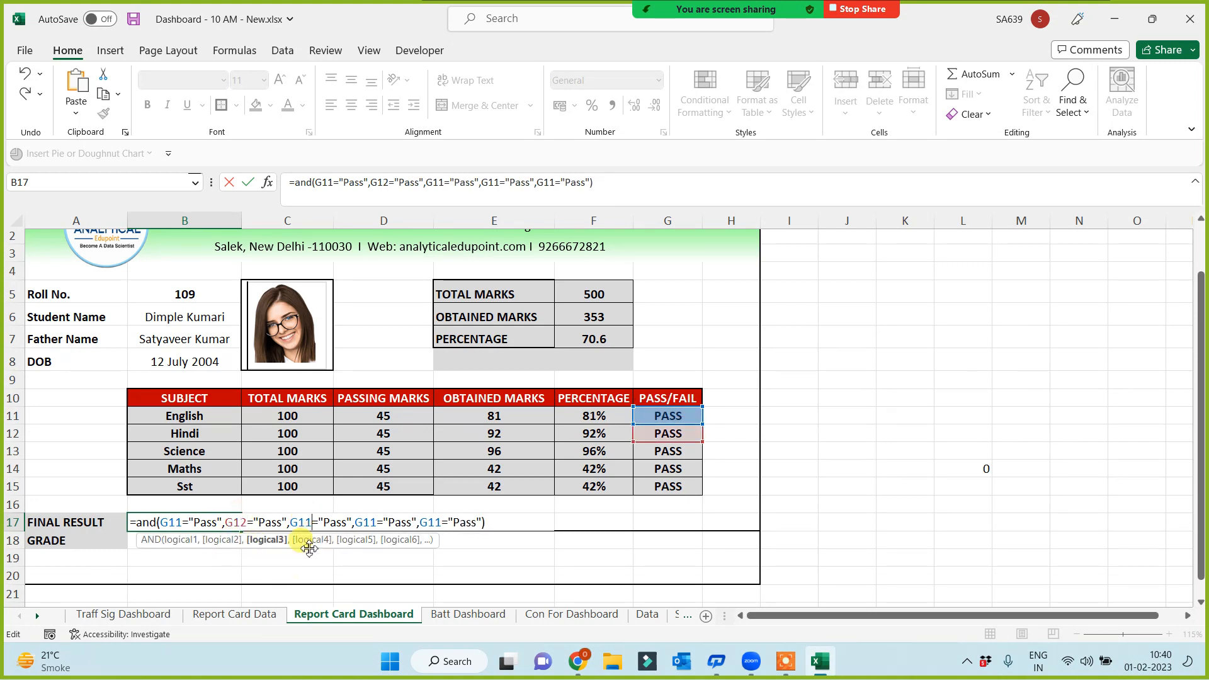
{"action": "key", "text": "BackSpace"}
{"action": "type", "text": "3"}
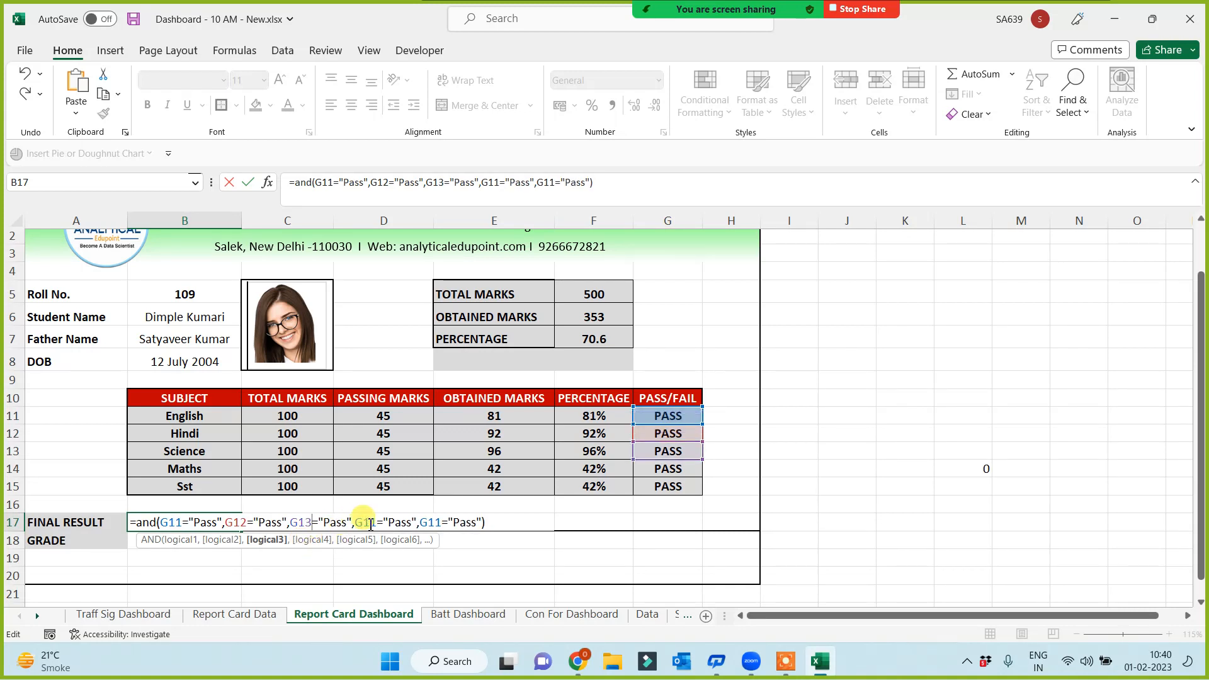
{"action": "left_click", "coordinate": [372, 522]}
{"action": "key", "text": "BackSpace"}
{"action": "type", "text": "4"}
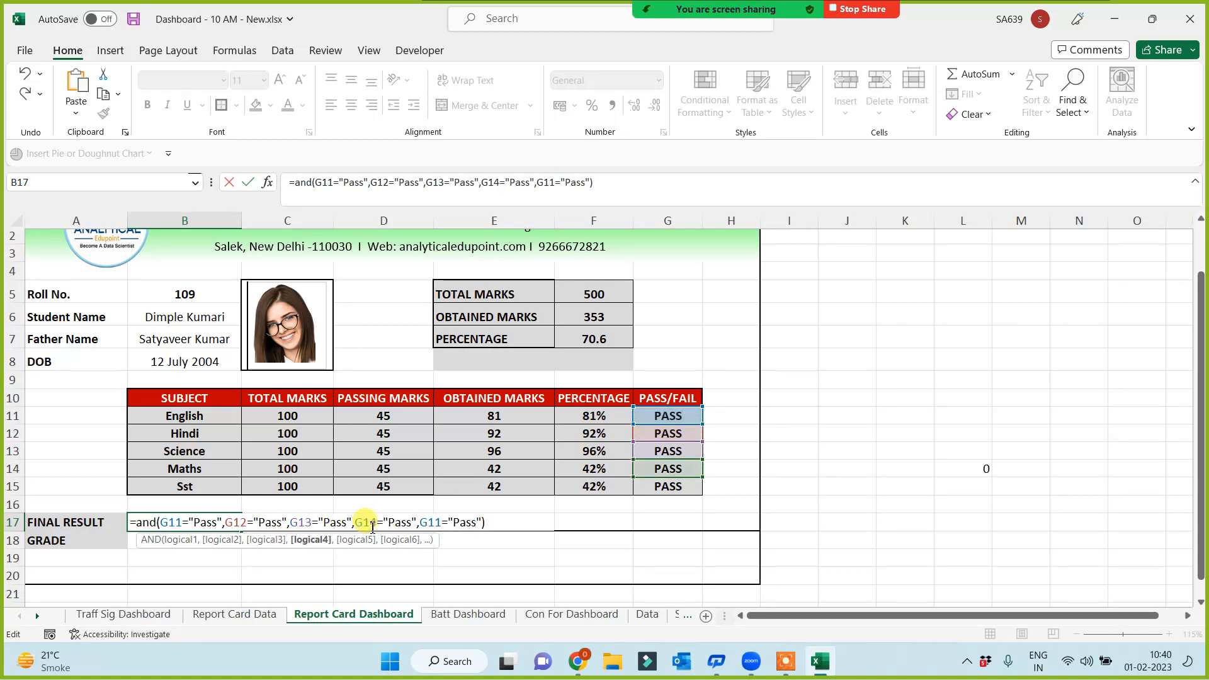
{"action": "left_click", "coordinate": [441, 522]}
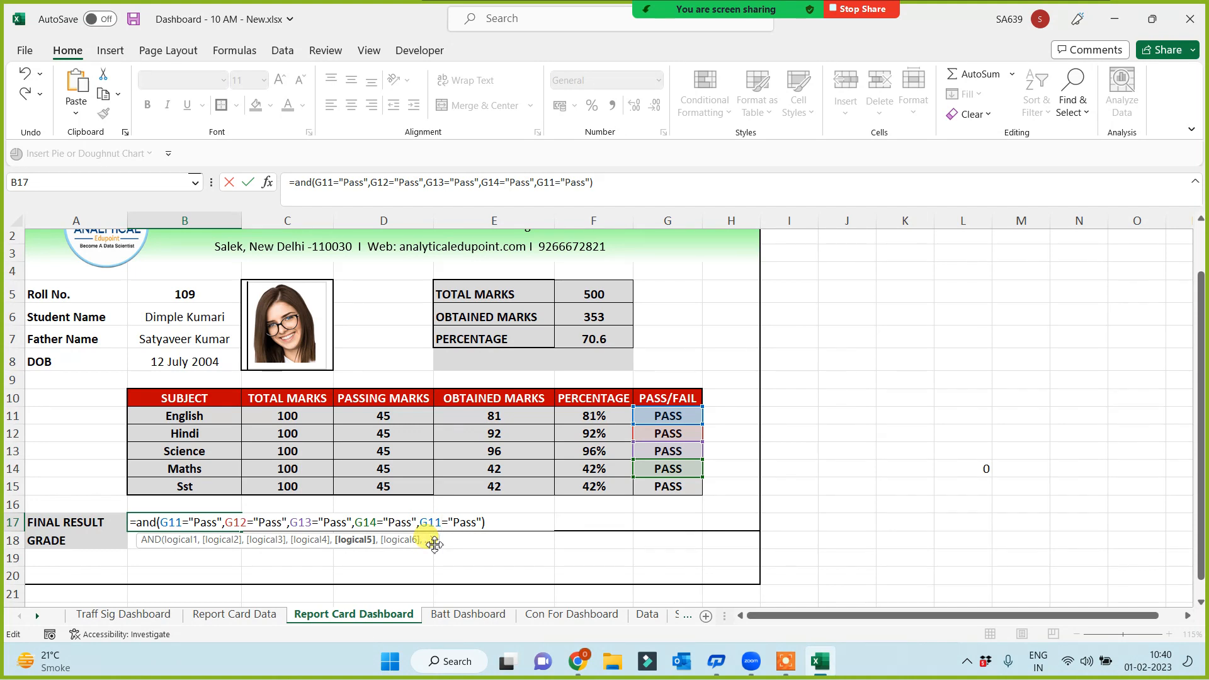
{"action": "key", "text": "BackSpace"}
{"action": "type", "text": "5"}
{"action": "key", "text": "Return"}
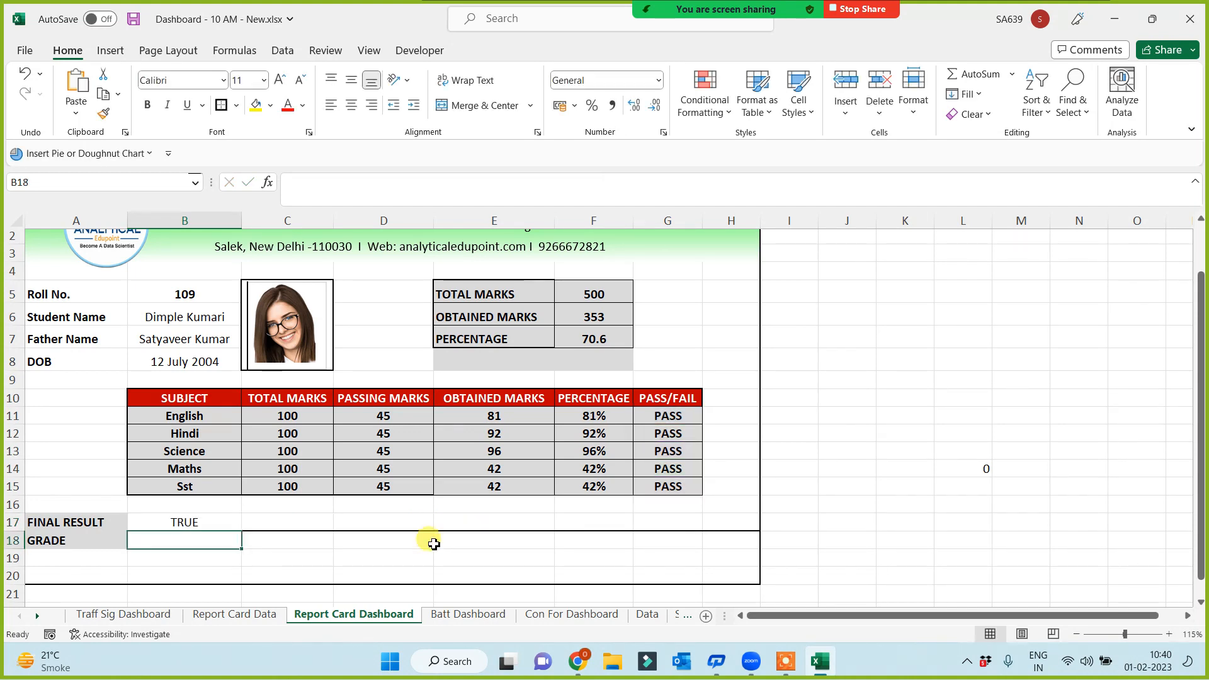
Wrap B17's AND formula as IF(AND(...)=TRUE,"Pass","Fail") so it displays Pass
{"action": "left_click", "coordinate": [211, 525]}
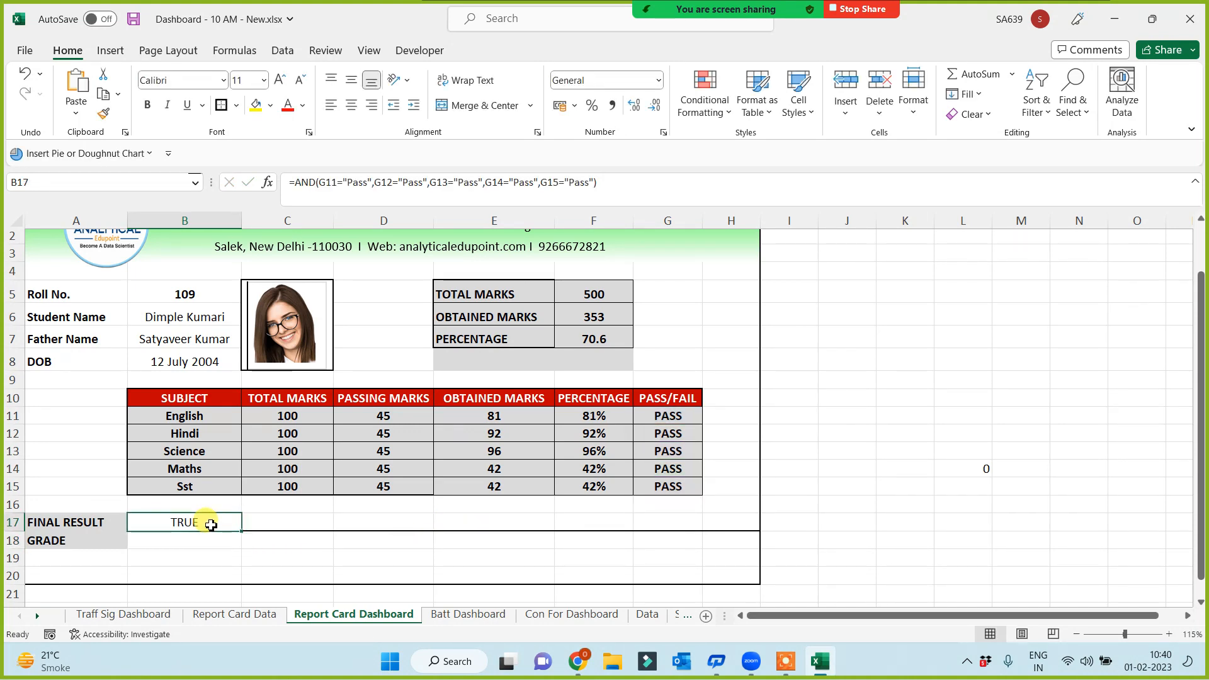
{"action": "left_click", "coordinate": [294, 183]}
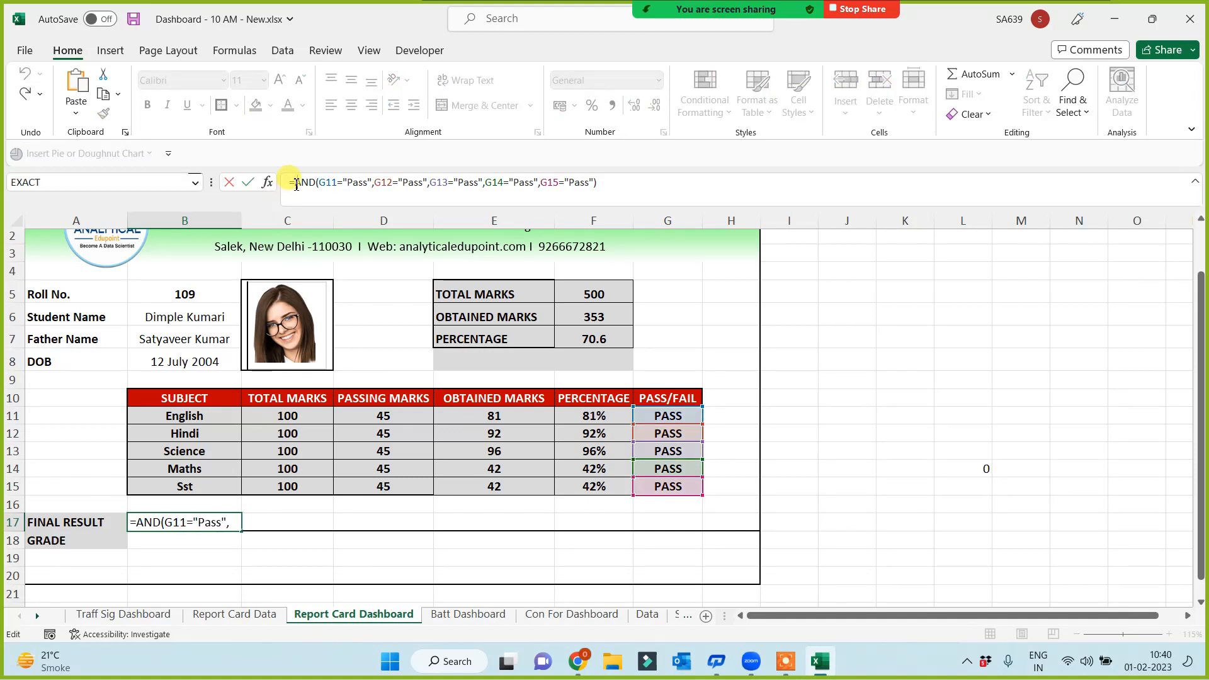
{"action": "type", "text": "if("}
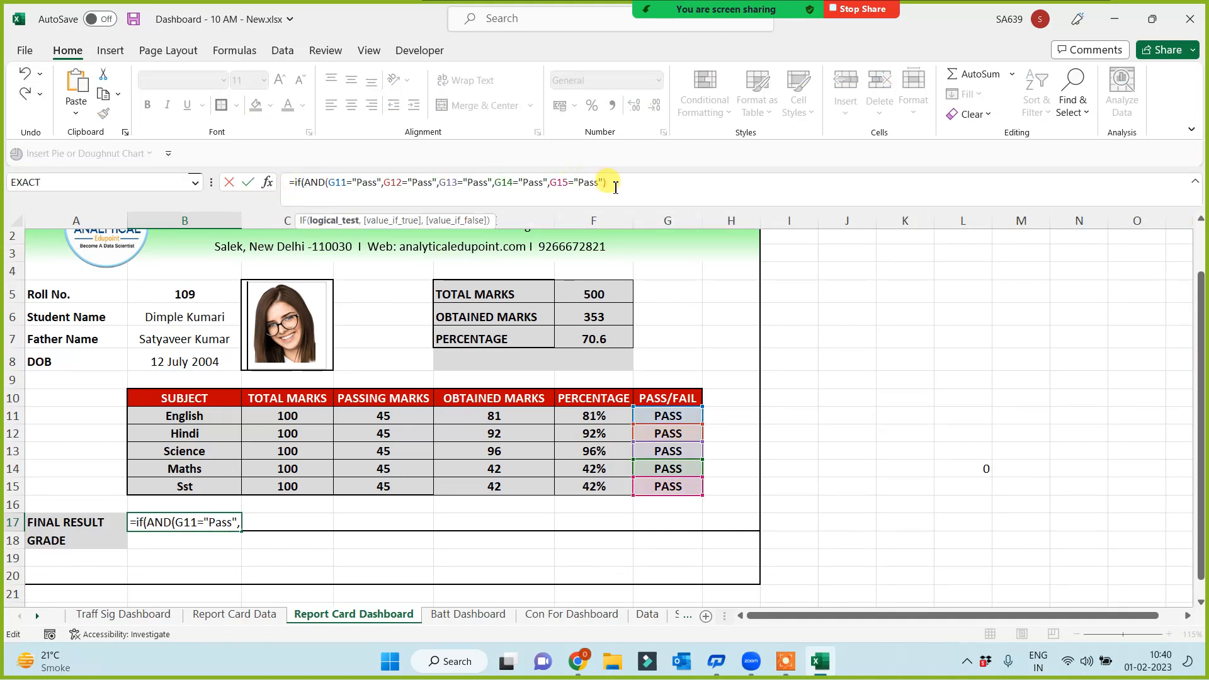
{"action": "type", "text": ","}
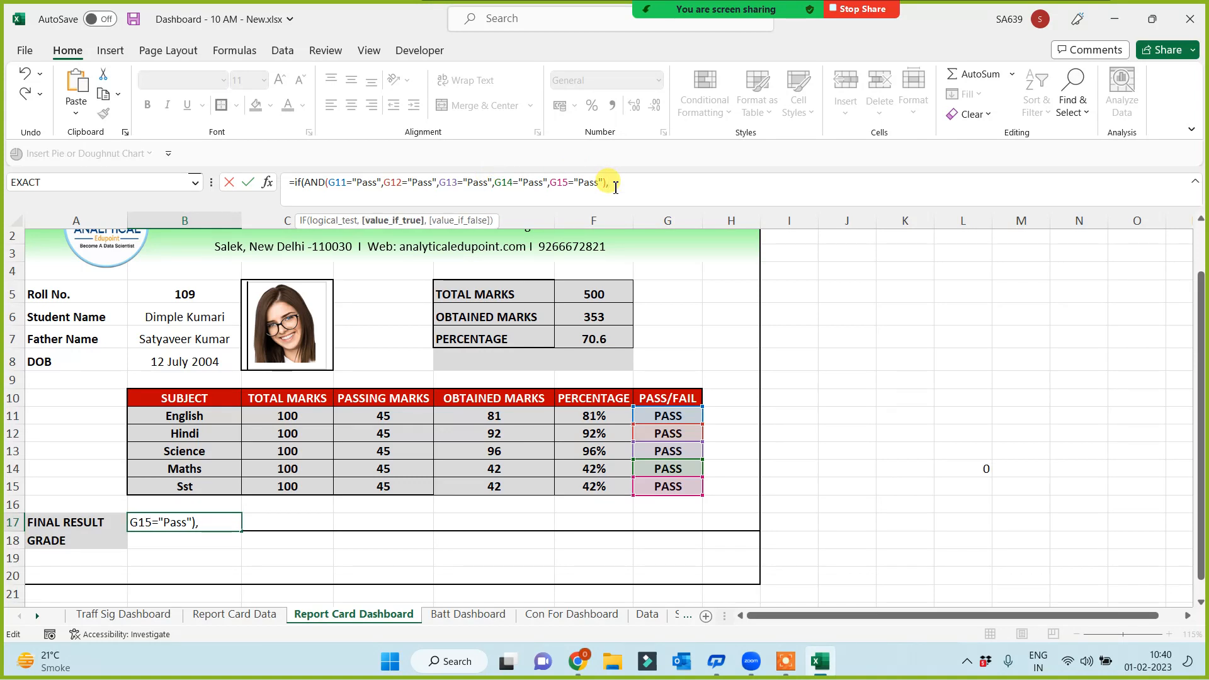
{"action": "type", "text": "\""}
{"action": "key", "text": "BackSpace"}
{"action": "type", "text": "=True,\"Pass\",\"Fail"}
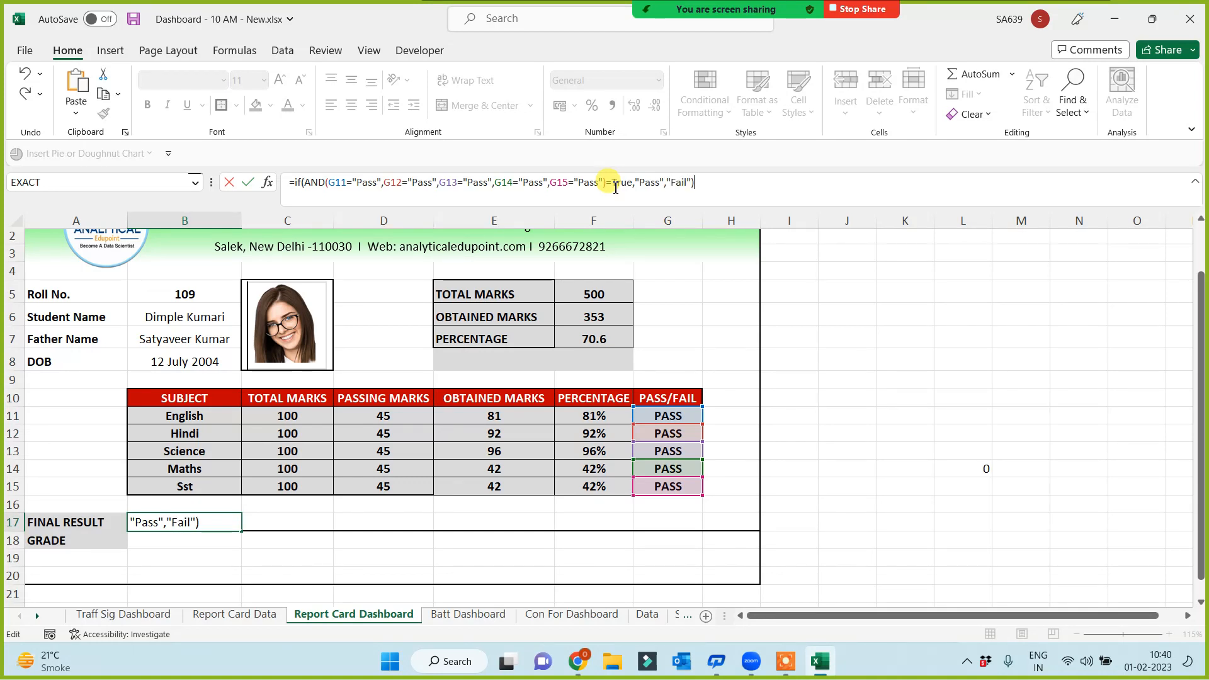
{"action": "key", "text": "Return"}
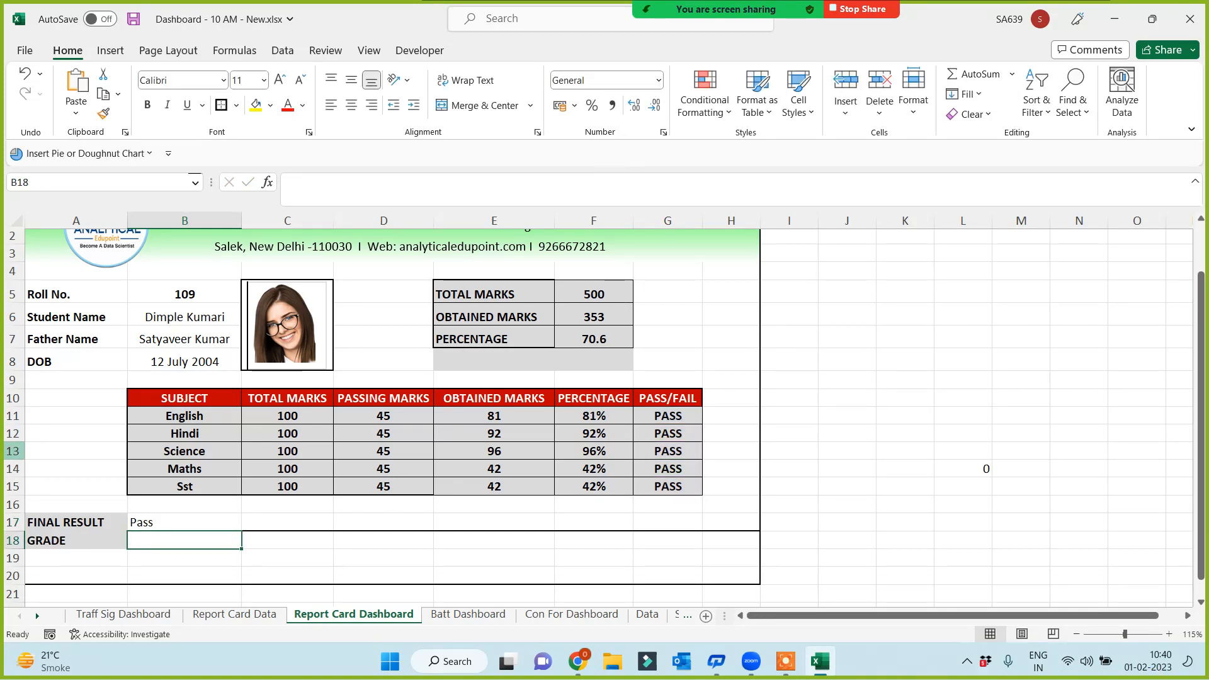
Pick rolls 108, 110 and 107 from the B5 dropdown, checking the Final Result in B17
{"action": "left_click", "coordinate": [207, 297]}
{"action": "left_click", "coordinate": [247, 299]}
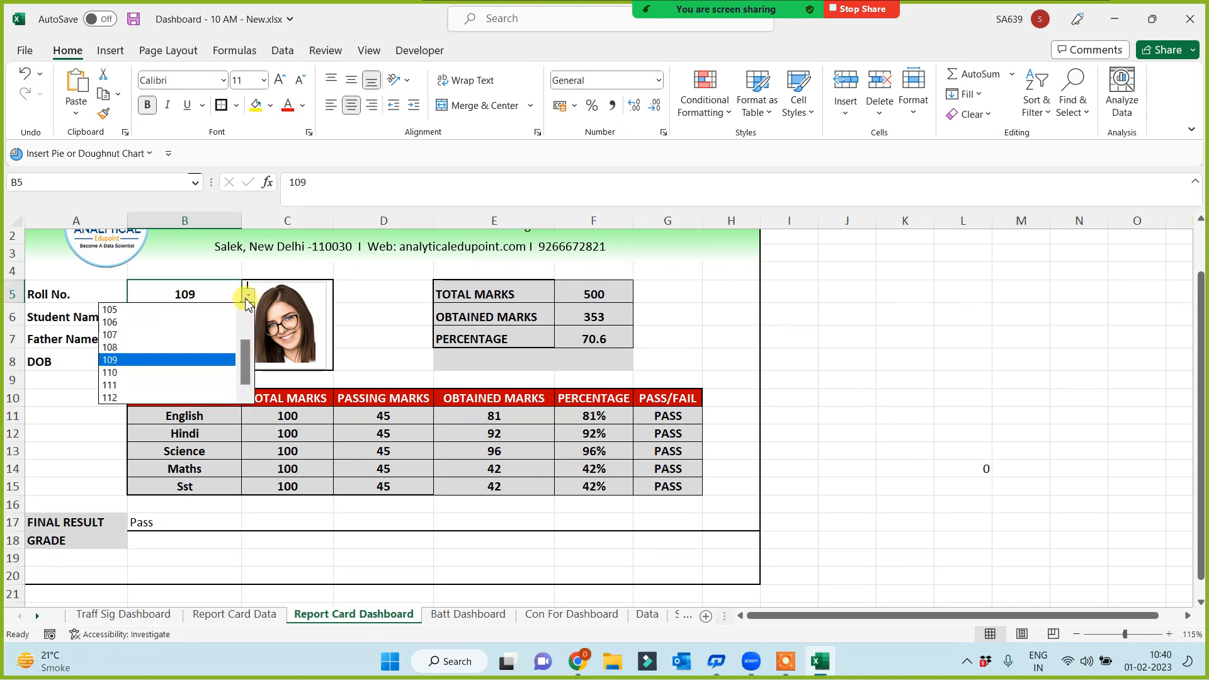
{"action": "left_click", "coordinate": [150, 343]}
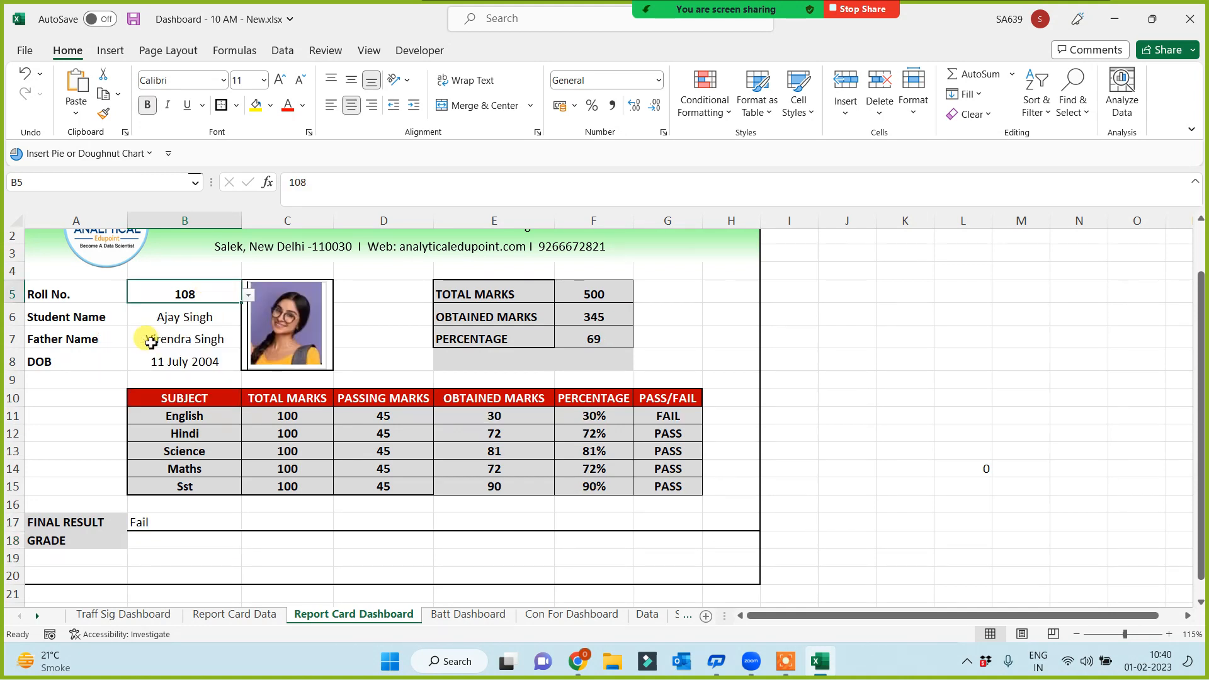
{"action": "left_click", "coordinate": [146, 523]}
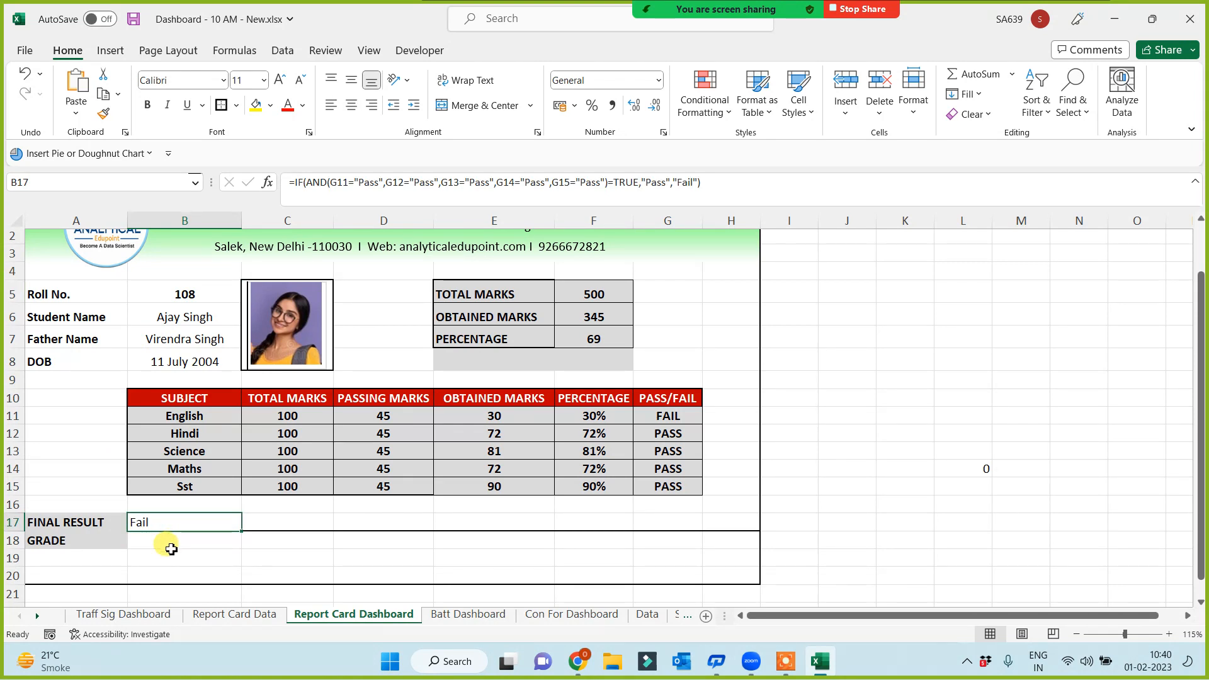
{"action": "left_click", "coordinate": [217, 297]}
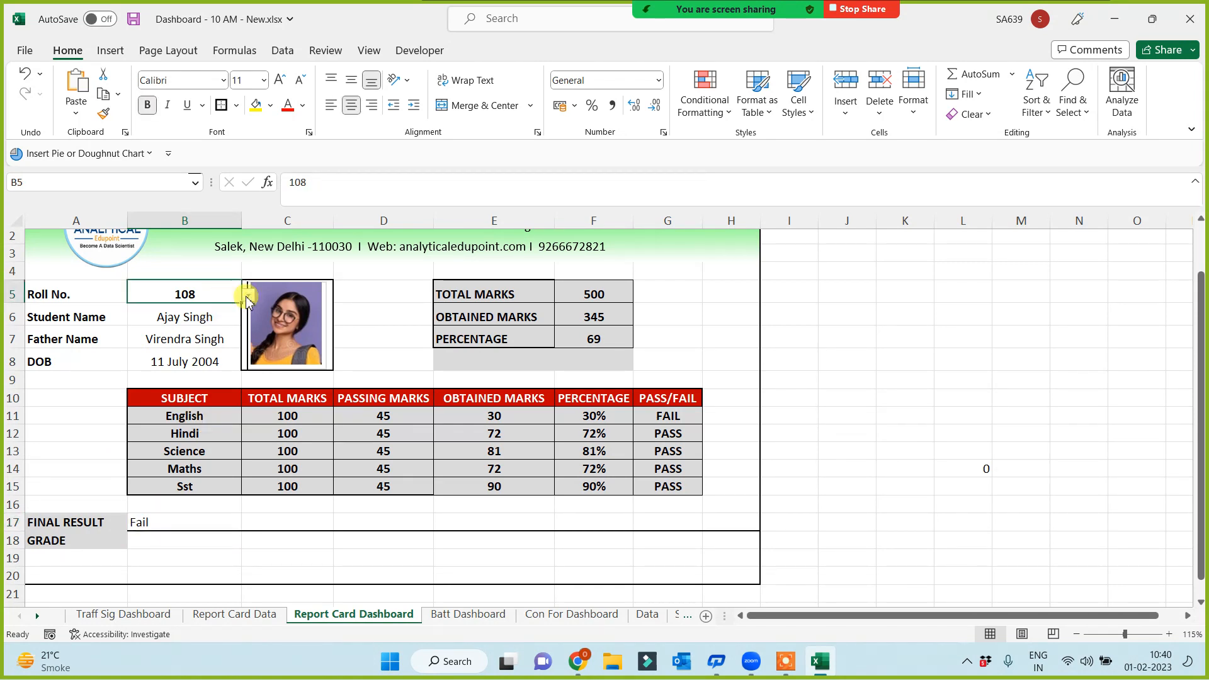
{"action": "left_click", "coordinate": [247, 298]}
{"action": "left_click", "coordinate": [129, 374]}
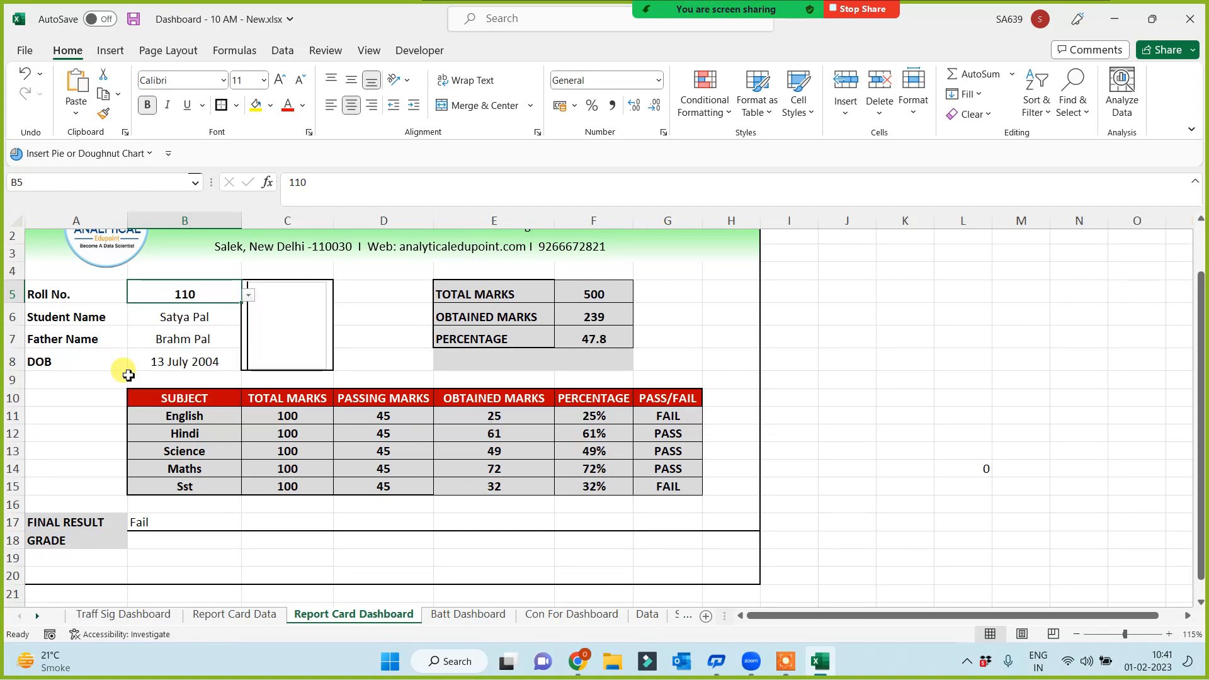
{"action": "left_click", "coordinate": [248, 295]}
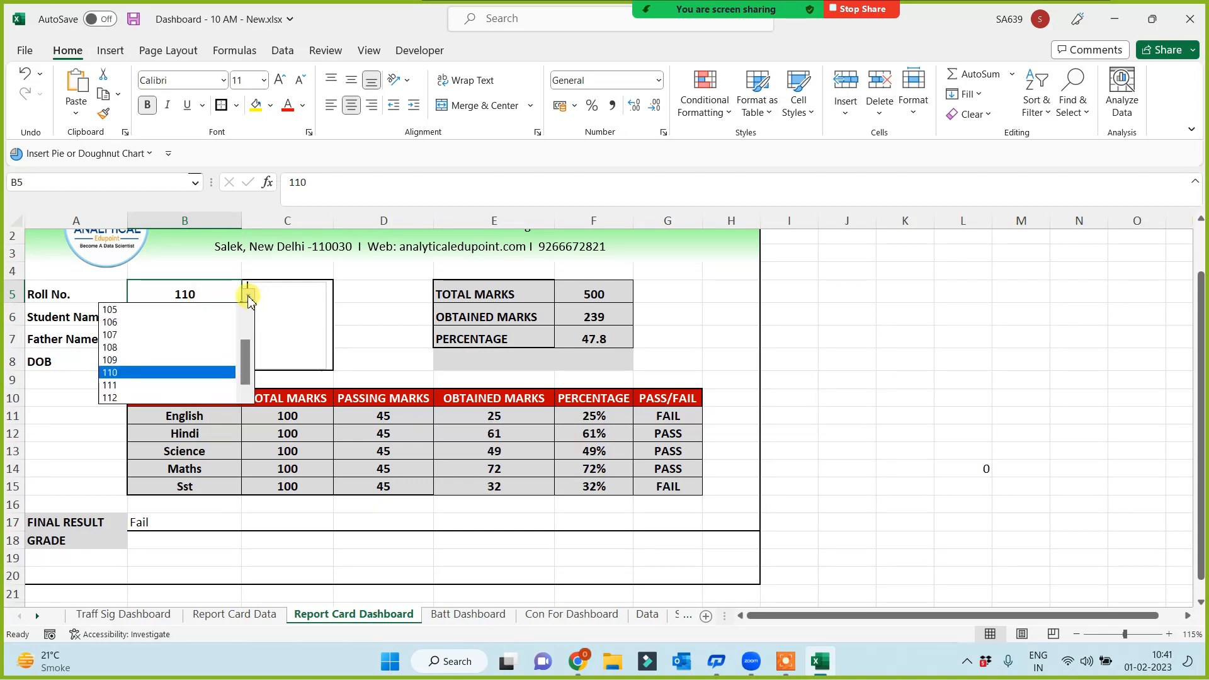
{"action": "left_click", "coordinate": [138, 335]}
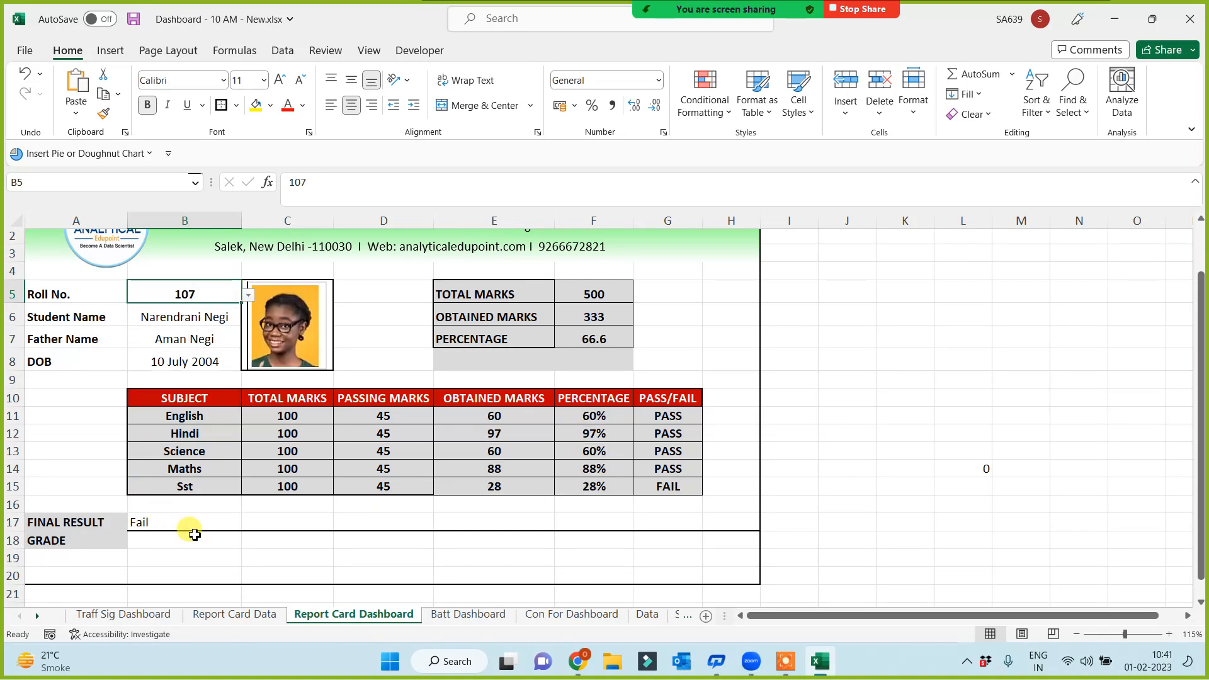
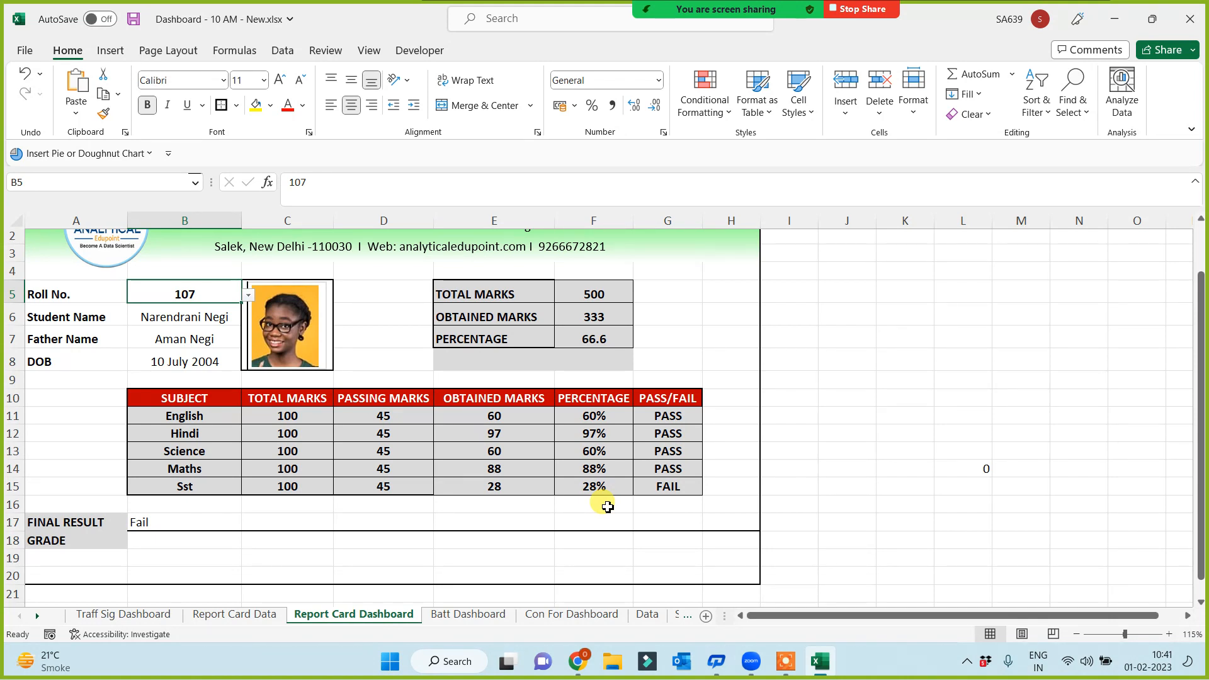
Copy G11's PASS/FAIL formatting onto the Fail result in B17 with Format Painter
{"action": "left_click", "coordinate": [183, 523]}
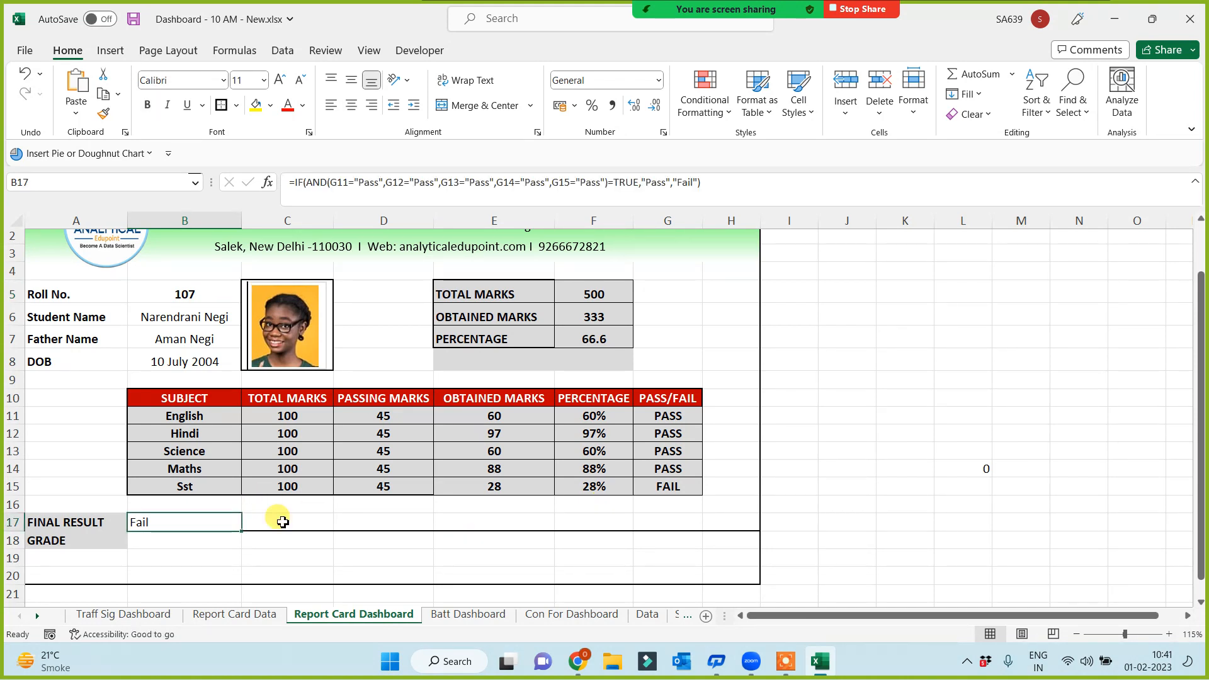
{"action": "left_click", "coordinate": [667, 415]}
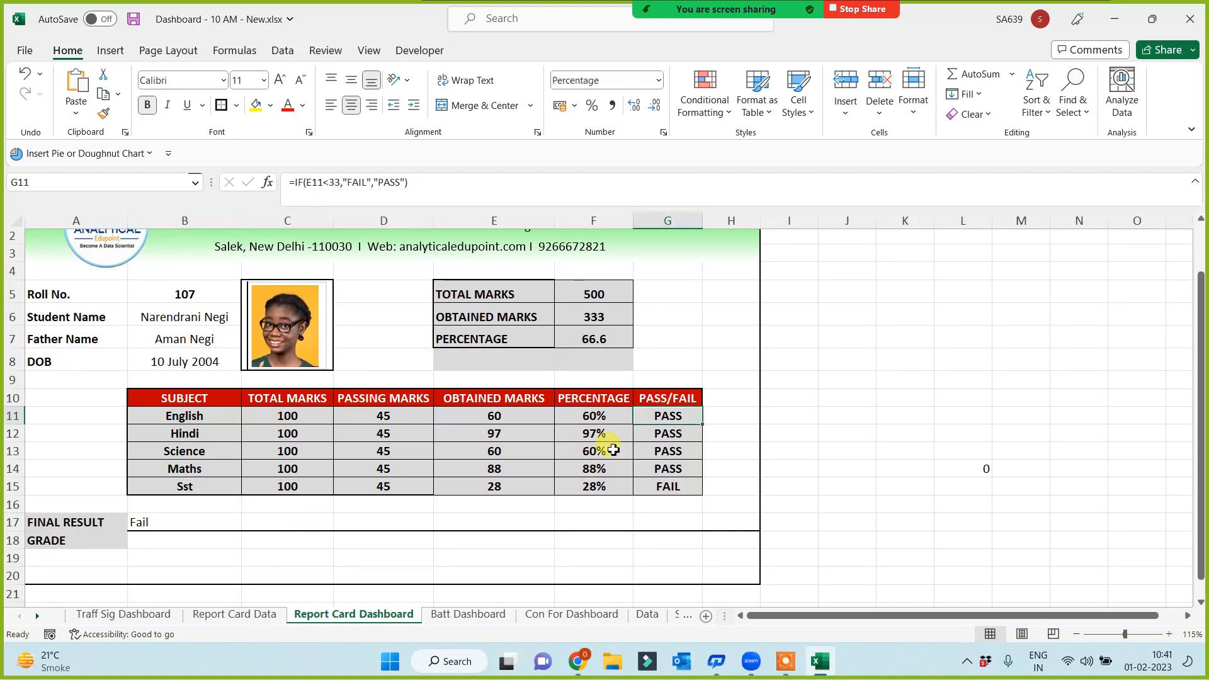
{"action": "left_click", "coordinate": [104, 115]}
{"action": "left_click", "coordinate": [183, 522]}
{"action": "left_click", "coordinate": [205, 560]}
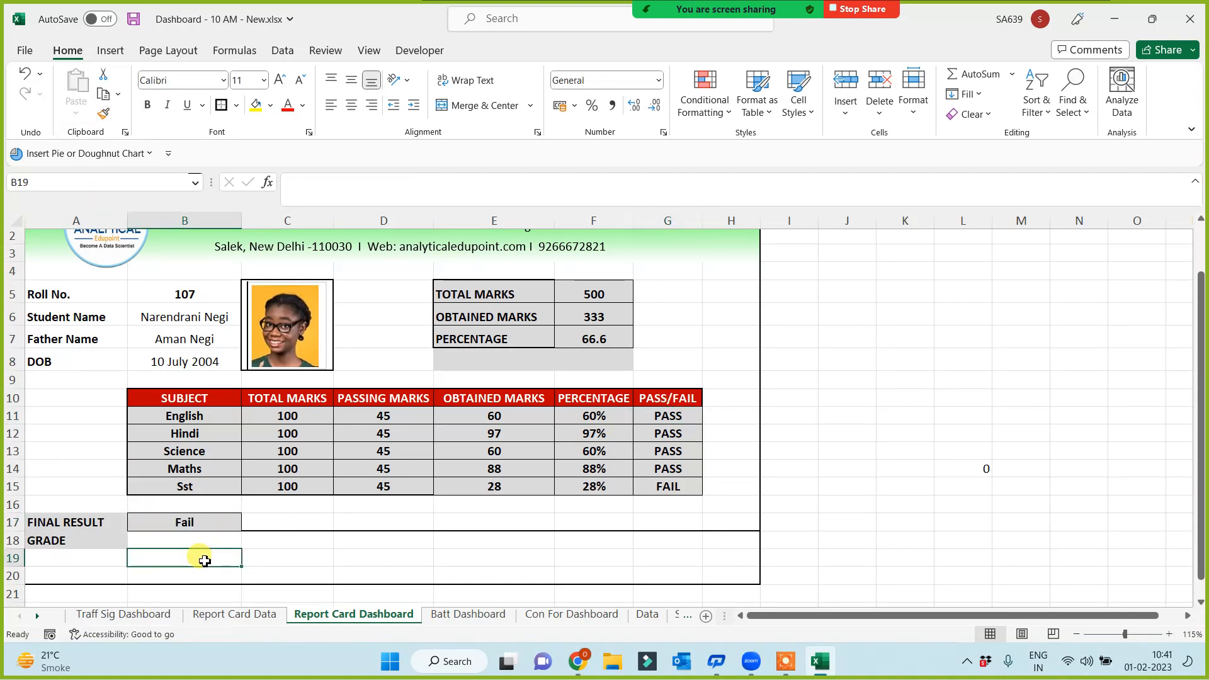
{"action": "left_click", "coordinate": [185, 540]}
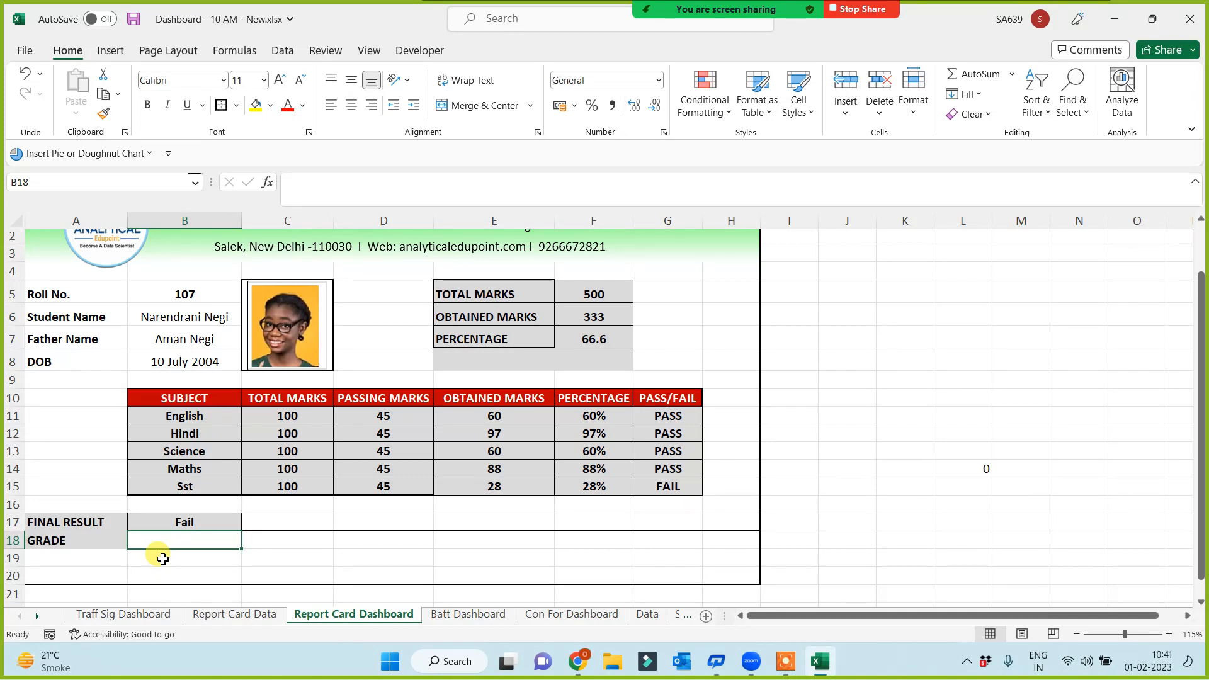
{"action": "left_click", "coordinate": [897, 334]}
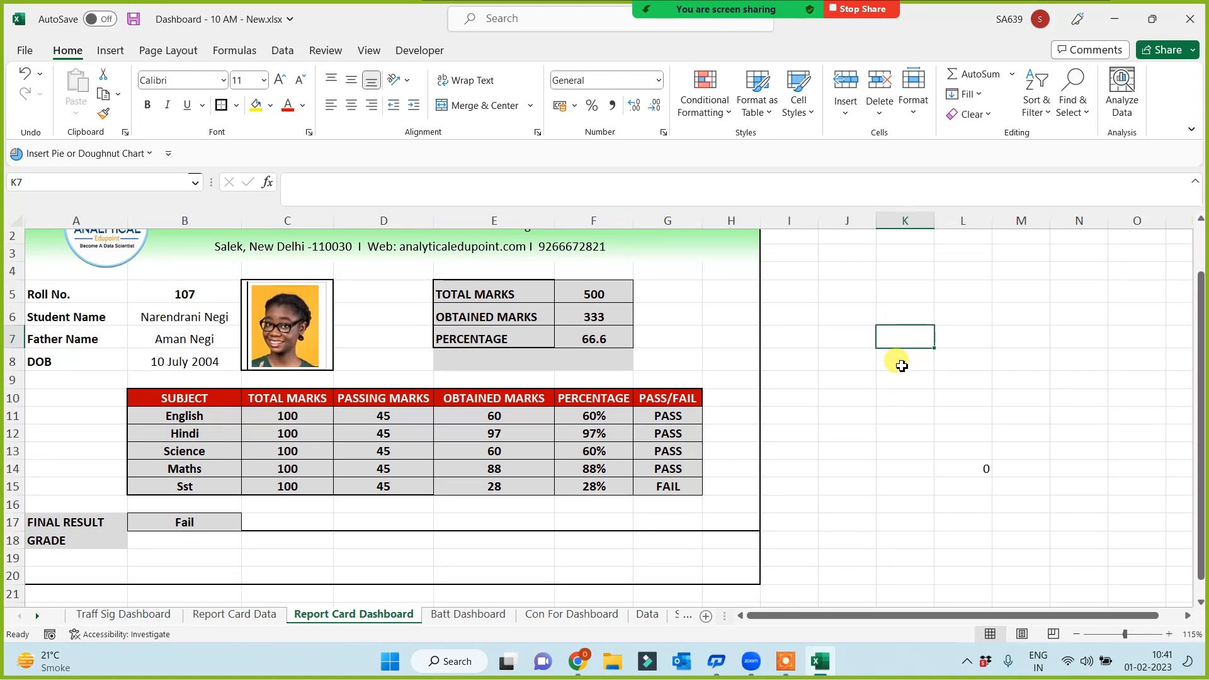
Add the headers P V and Grade in K6:L6
{"action": "left_click", "coordinate": [893, 310]}
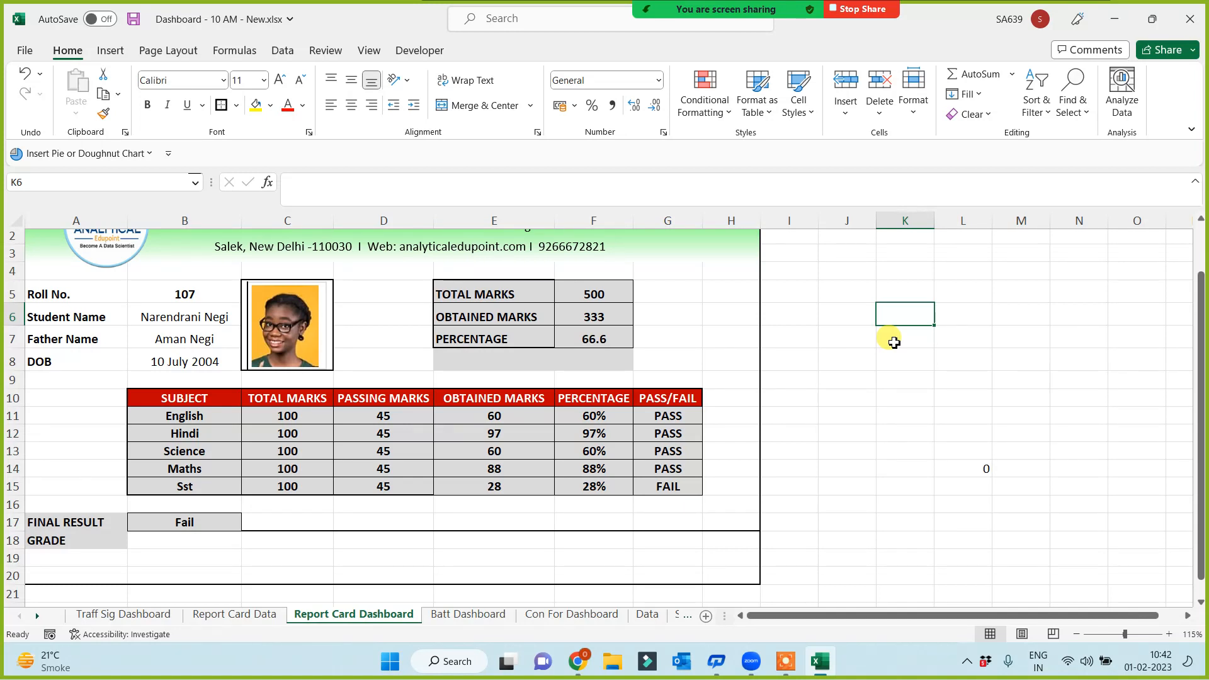
{"action": "type", "text": "P V"}
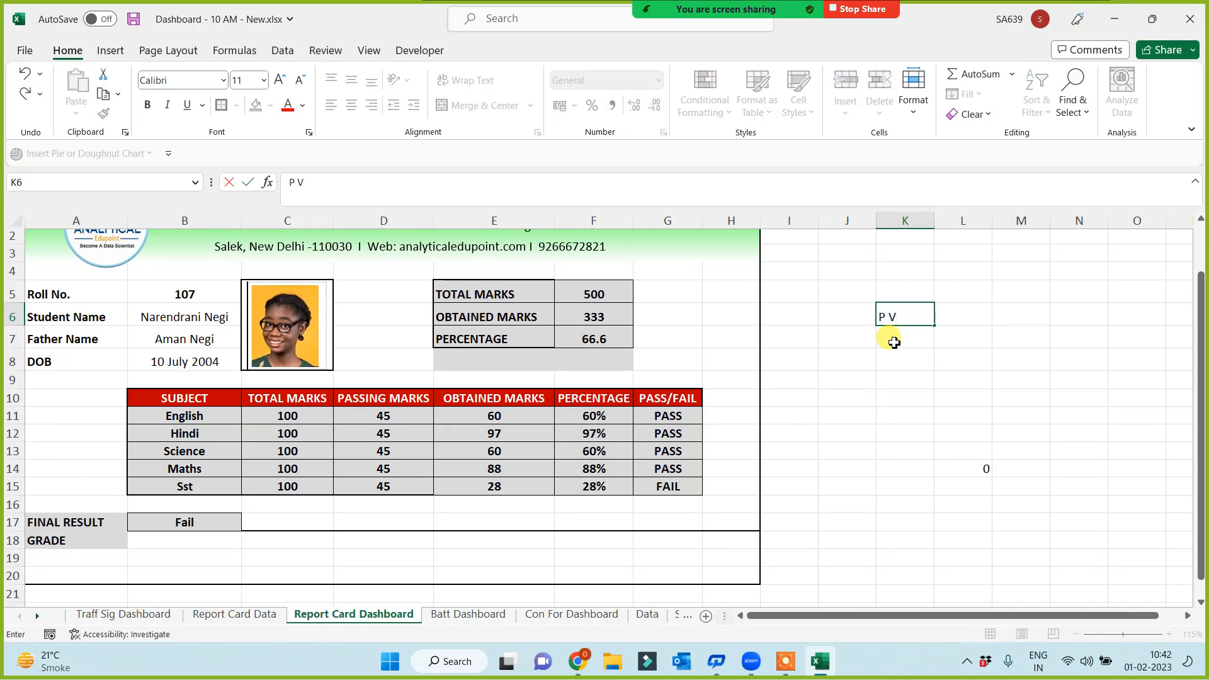
{"action": "left_click", "coordinate": [976, 323]}
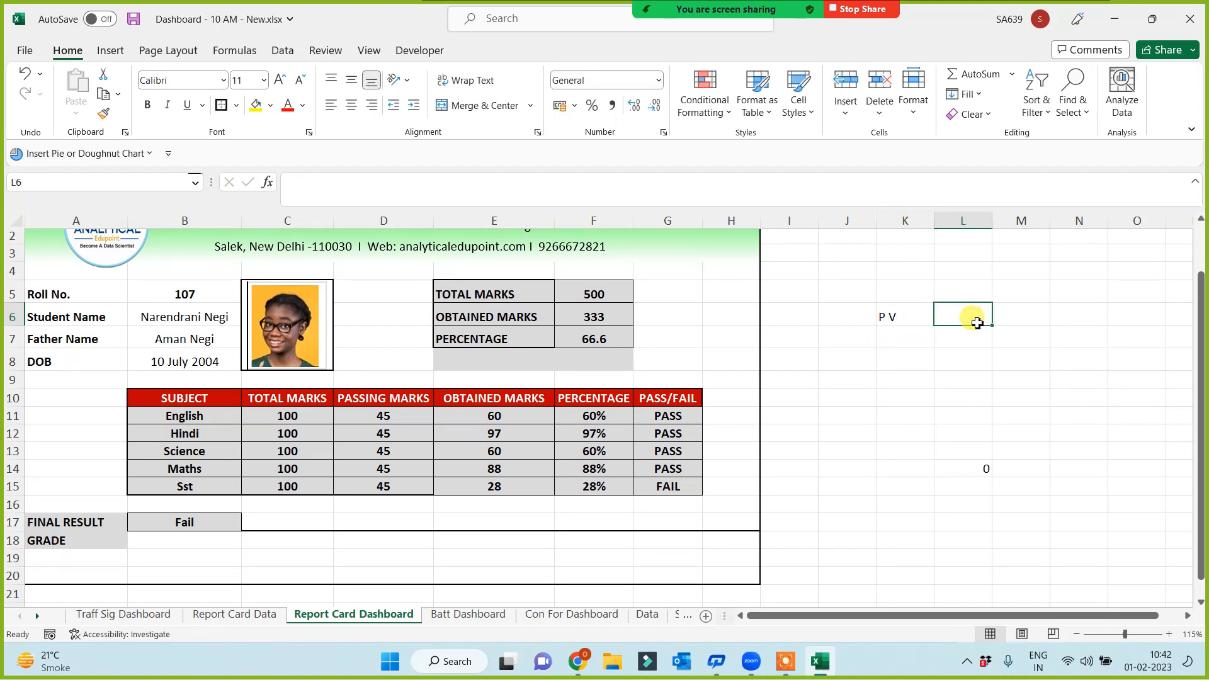
{"action": "type", "text": "Grade"}
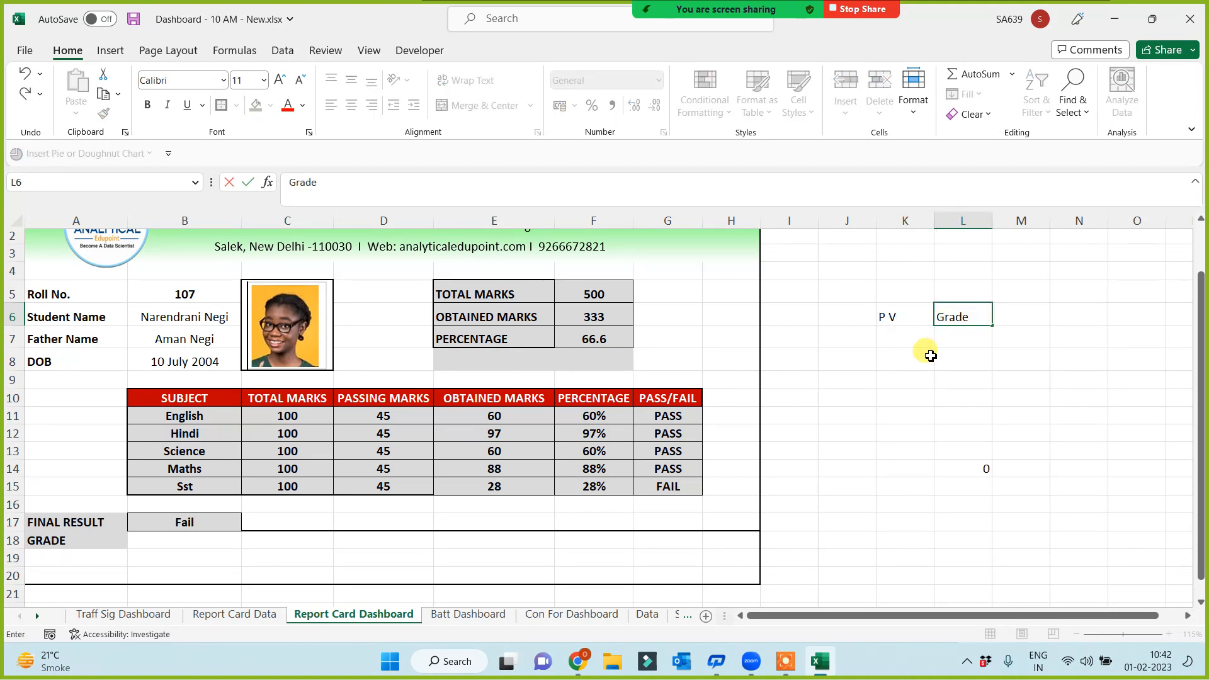
{"action": "left_click", "coordinate": [901, 338]}
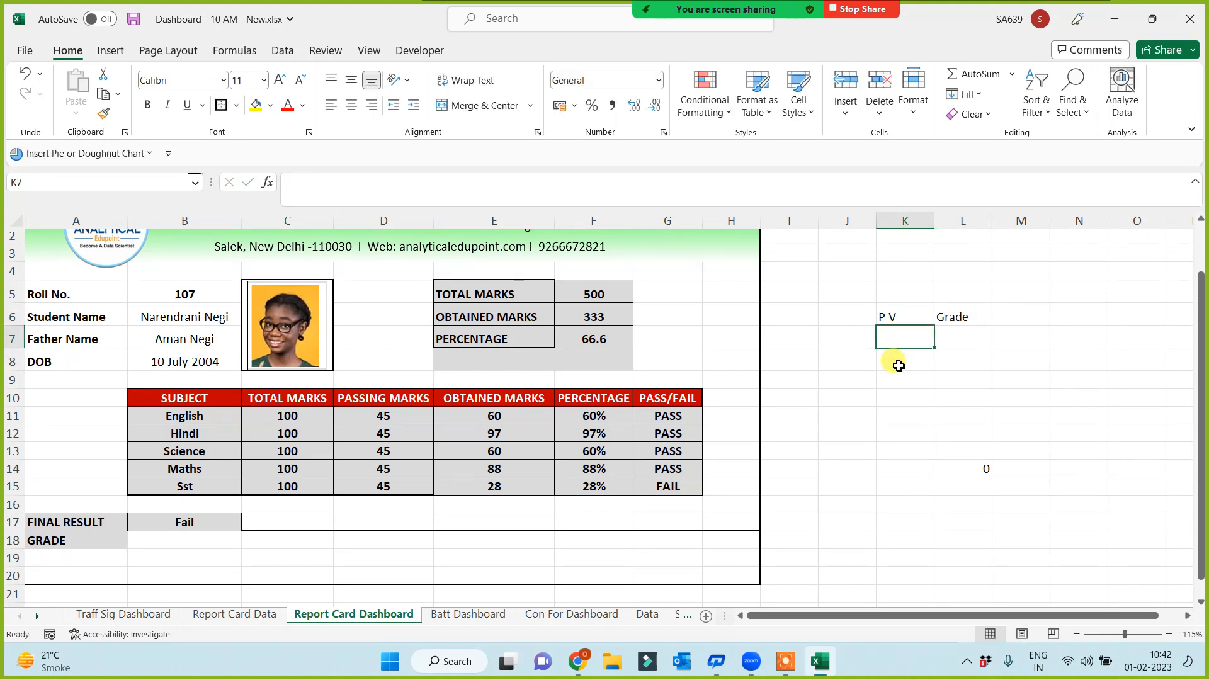
Enter the passing values 45, 50, 55, 60, 70 in K7:K11
{"action": "type", "text": "3"}
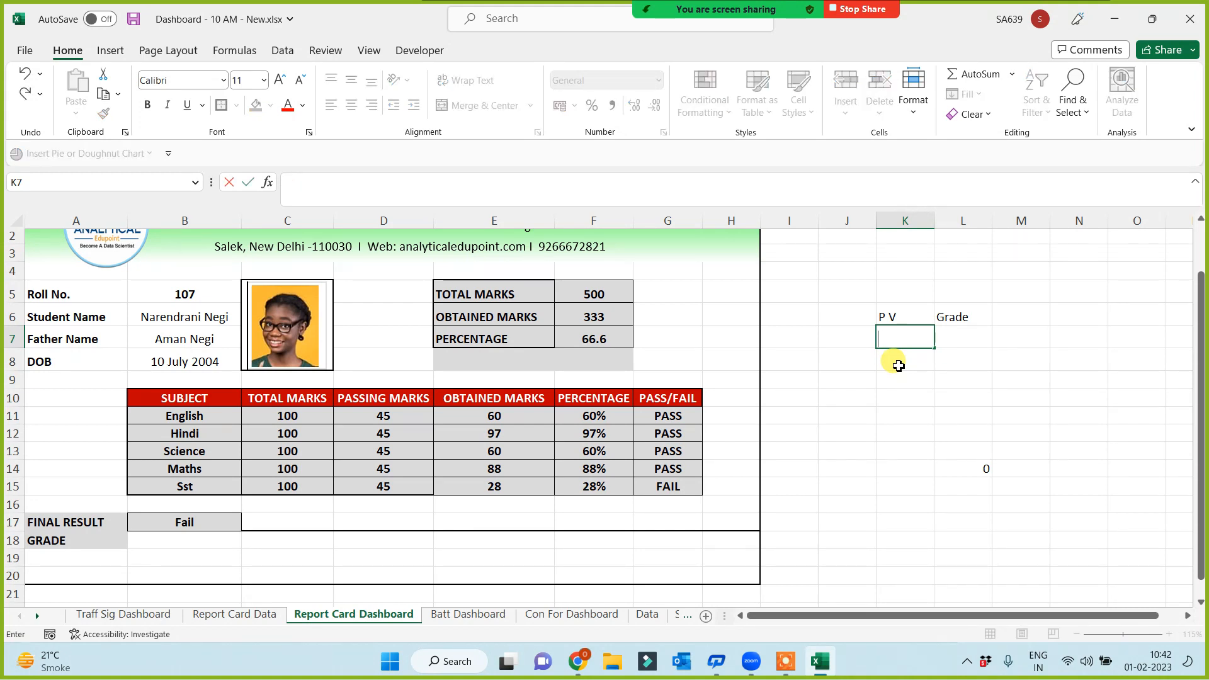
{"action": "type", "text": "5"}
{"action": "key", "text": "Return"}
{"action": "type", "text": "50"}
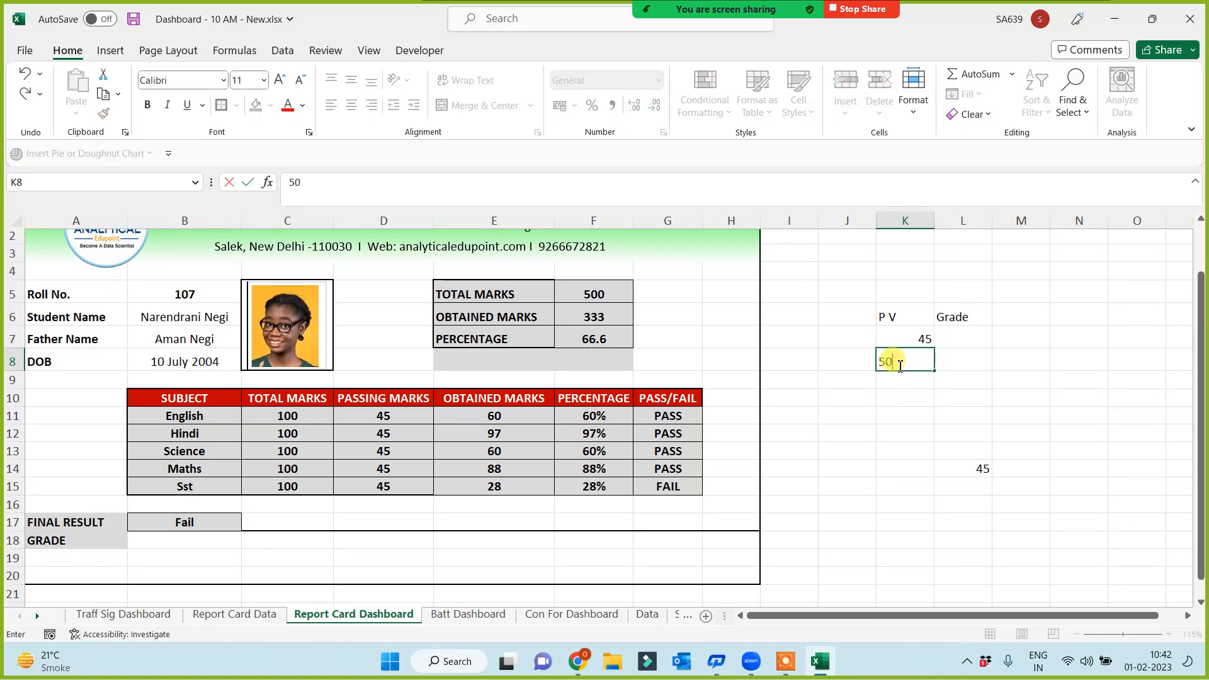
{"action": "key", "text": "Return"}
{"action": "type", "text": "55"}
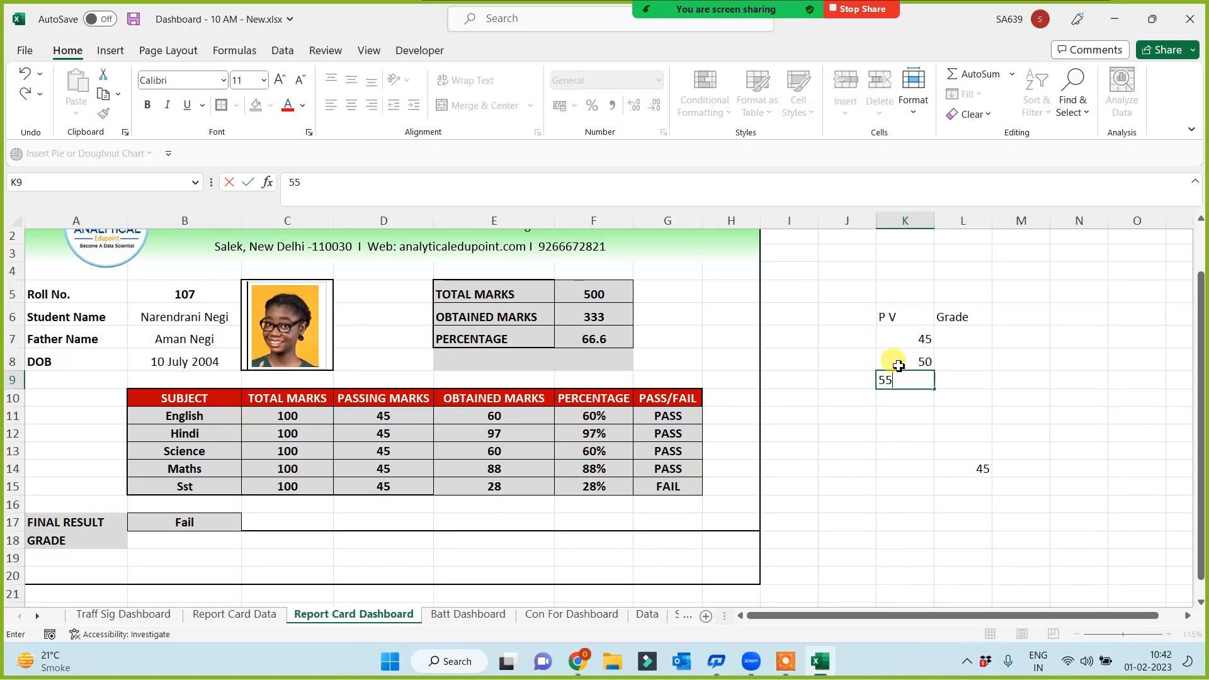
{"action": "key", "text": "Return"}
{"action": "type", "text": "60"}
{"action": "key", "text": "Return"}
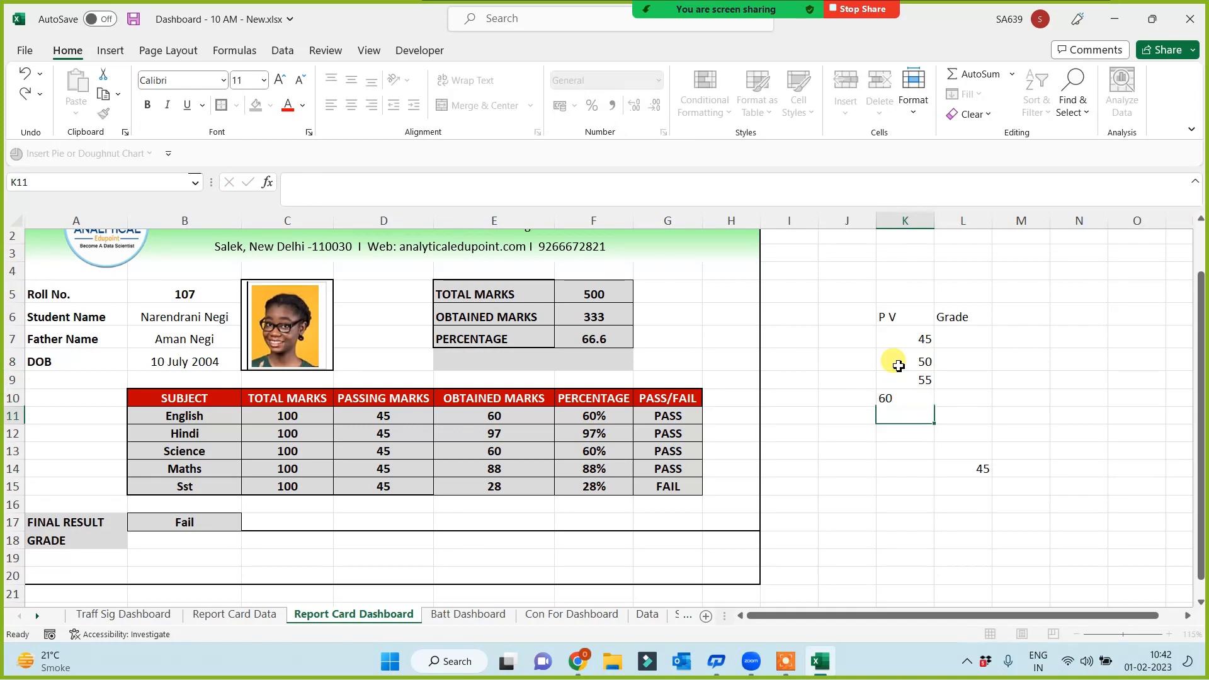
{"action": "type", "text": "70"}
{"action": "key", "text": "Return"}
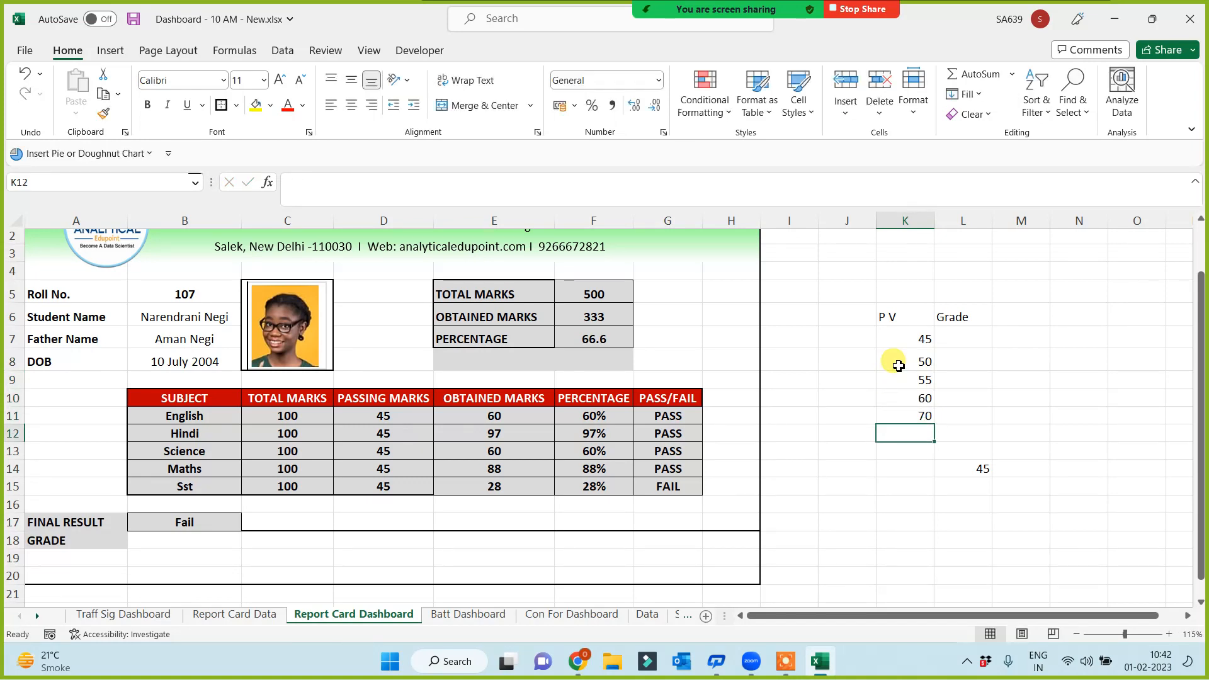
Fill in grades A, B, C, D, E from L11 up to L7
{"action": "left_click", "coordinate": [964, 417]}
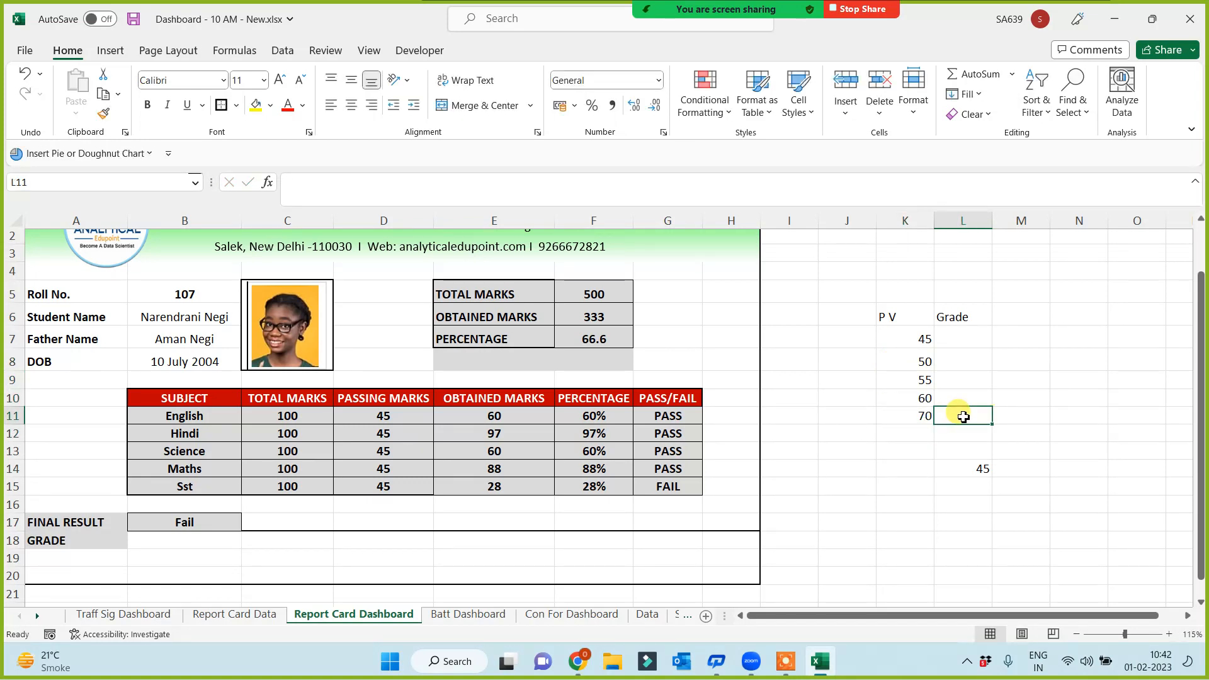
{"action": "type", "text": "A"}
{"action": "key", "text": "Up"}
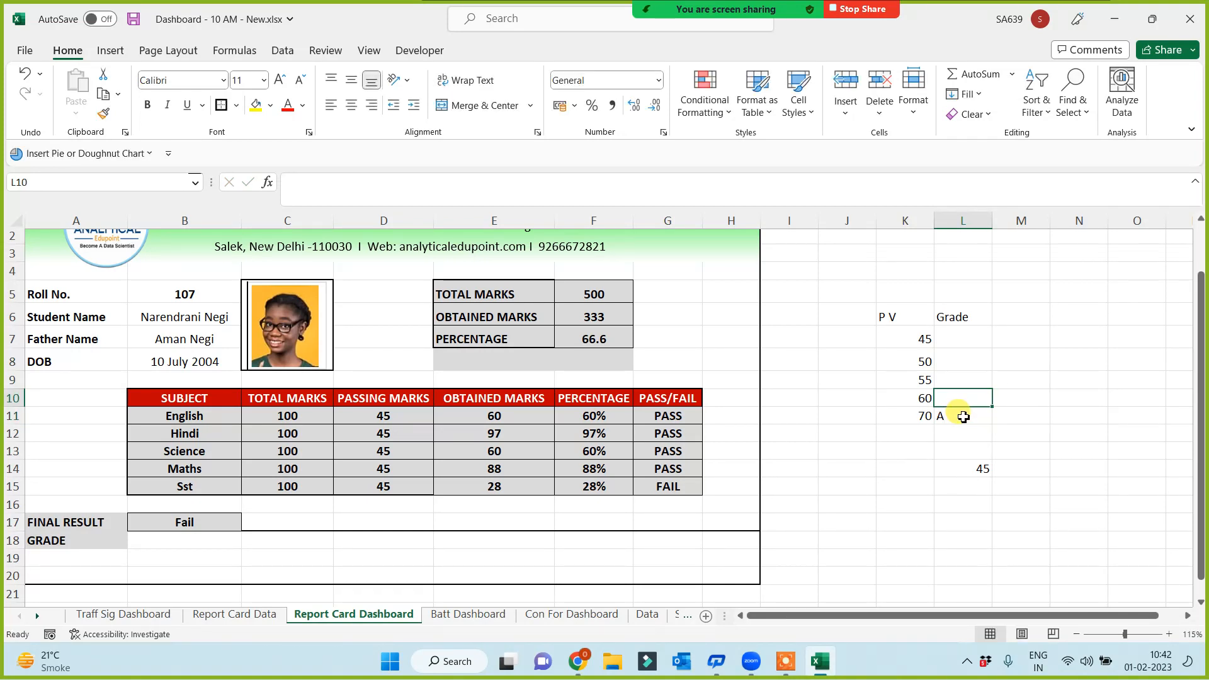
{"action": "type", "text": "B"}
{"action": "key", "text": "Up"}
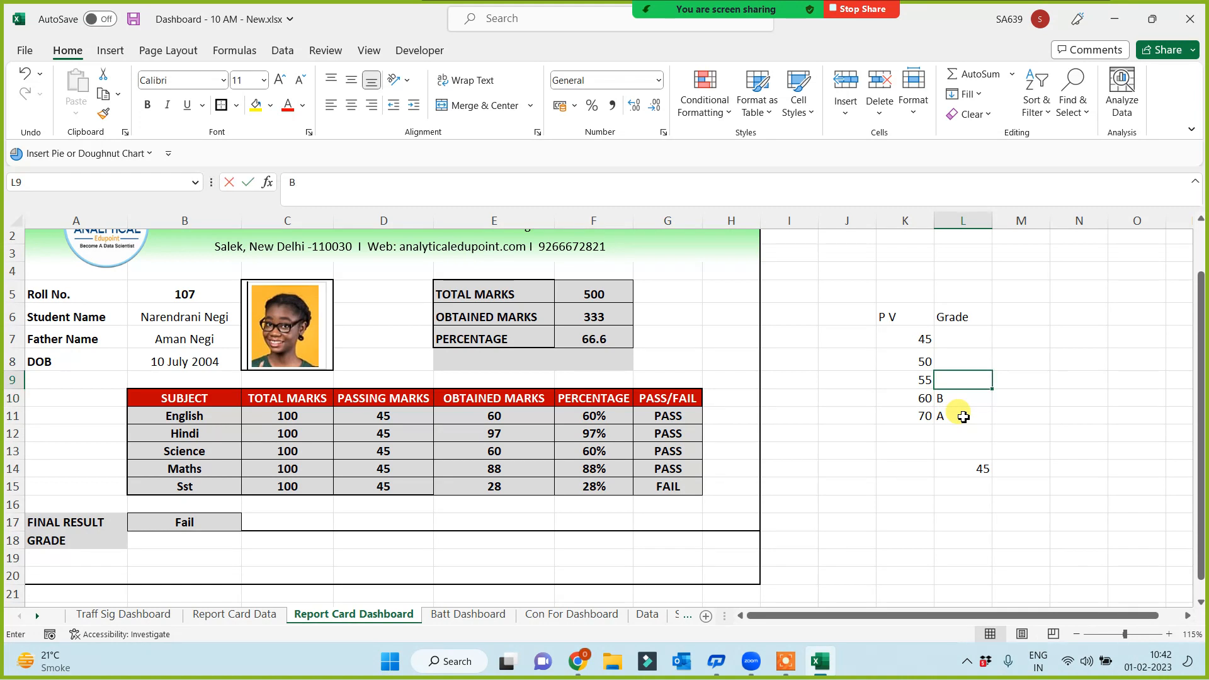
{"action": "type", "text": "B"}
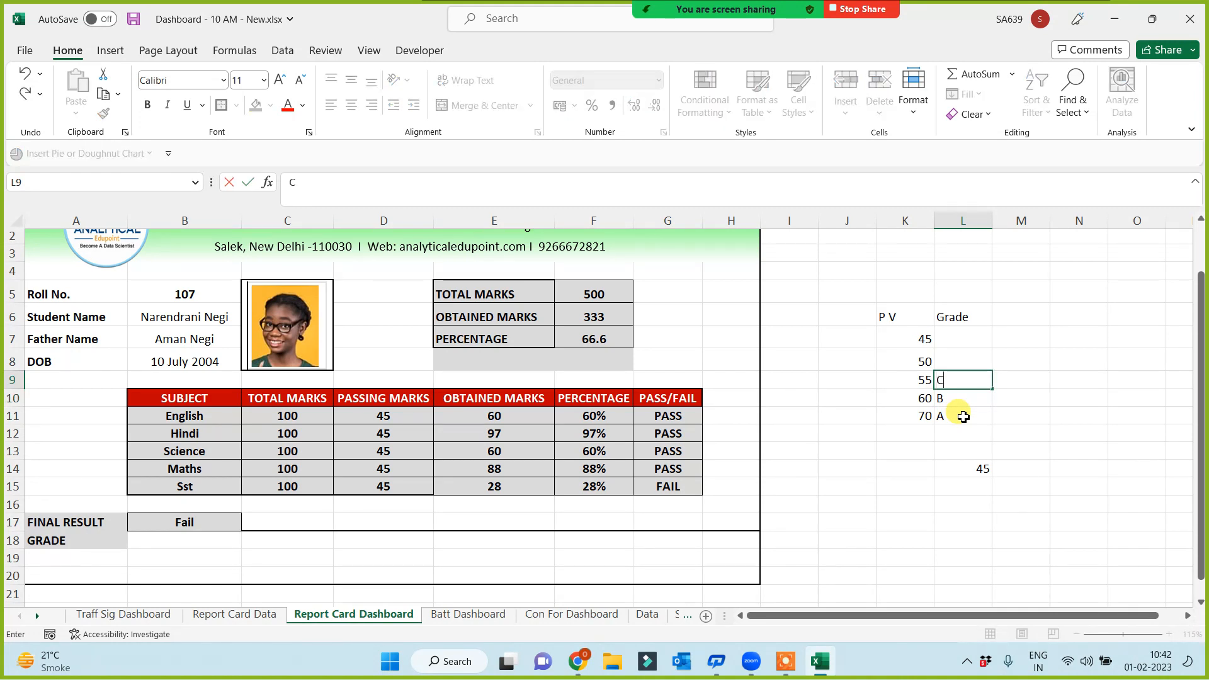
{"action": "key", "text": "Up"}
{"action": "type", "text": "D"}
{"action": "key", "text": "Up"}
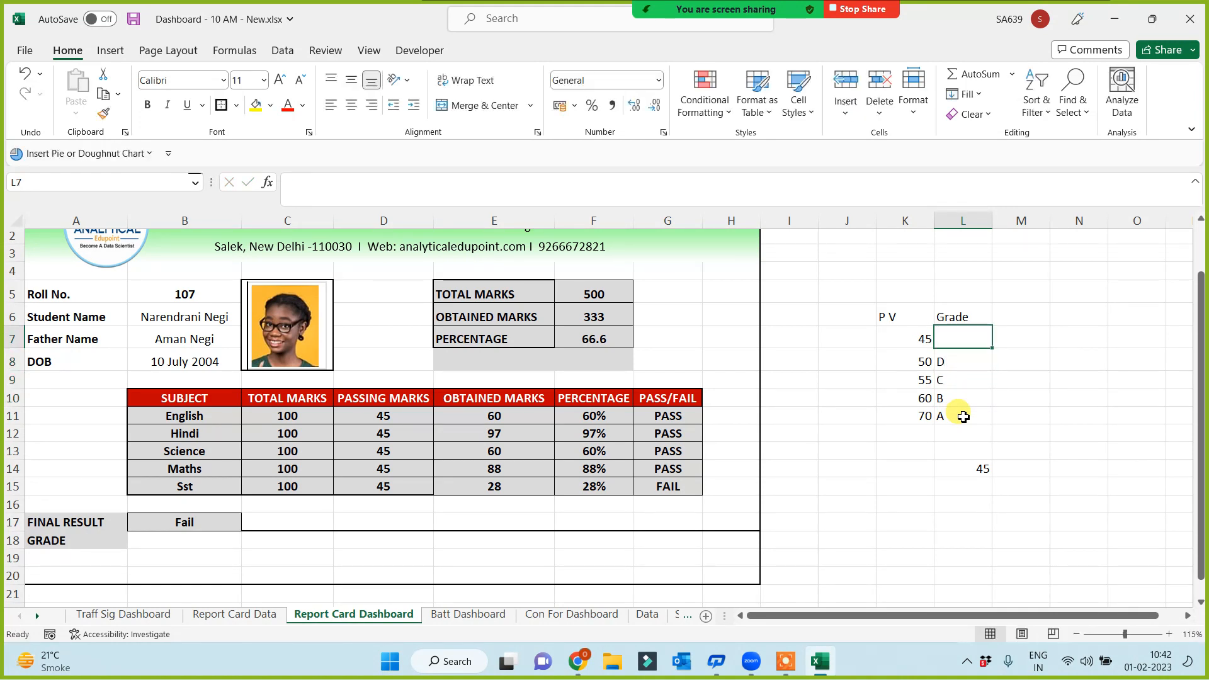
{"action": "type", "text": "E"}
{"action": "left_click", "coordinate": [914, 540]}
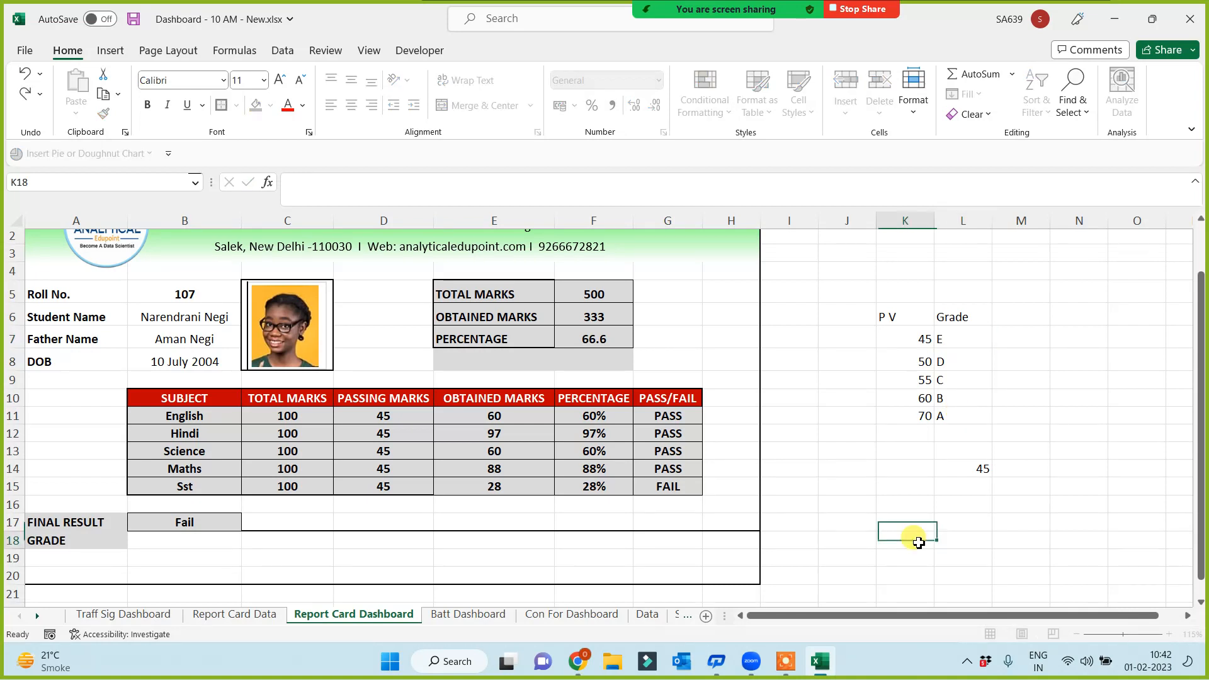
Enter =VLOOKUP(F7,$K$6:$L$11,2,1) in B18 and centre the resulting grade B
{"action": "left_click", "coordinate": [178, 545]}
{"action": "type", "text": "=vl"}
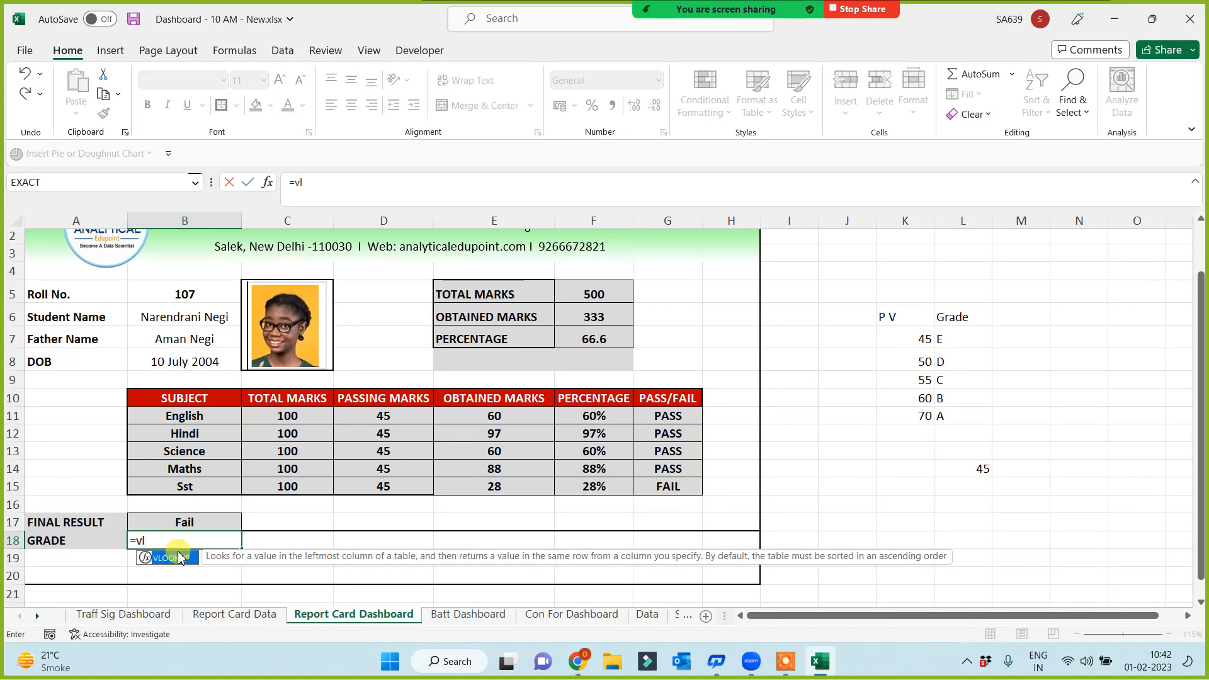
{"action": "double_click", "coordinate": [179, 557]}
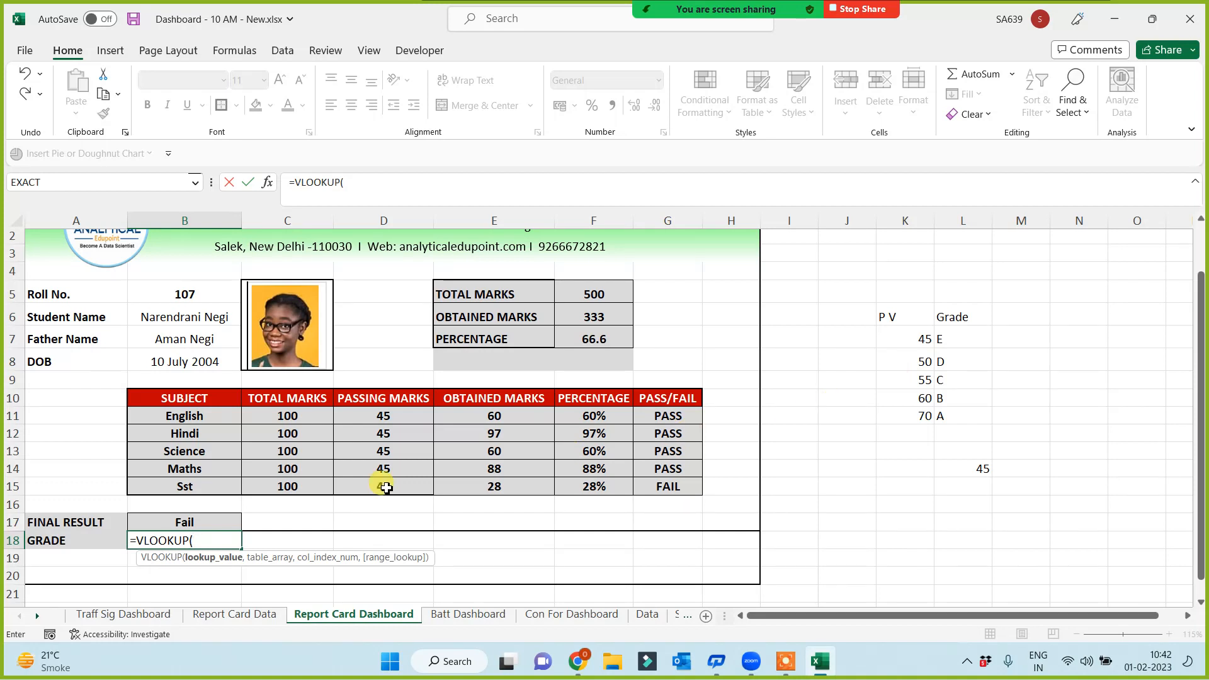
{"action": "left_click", "coordinate": [598, 339]}
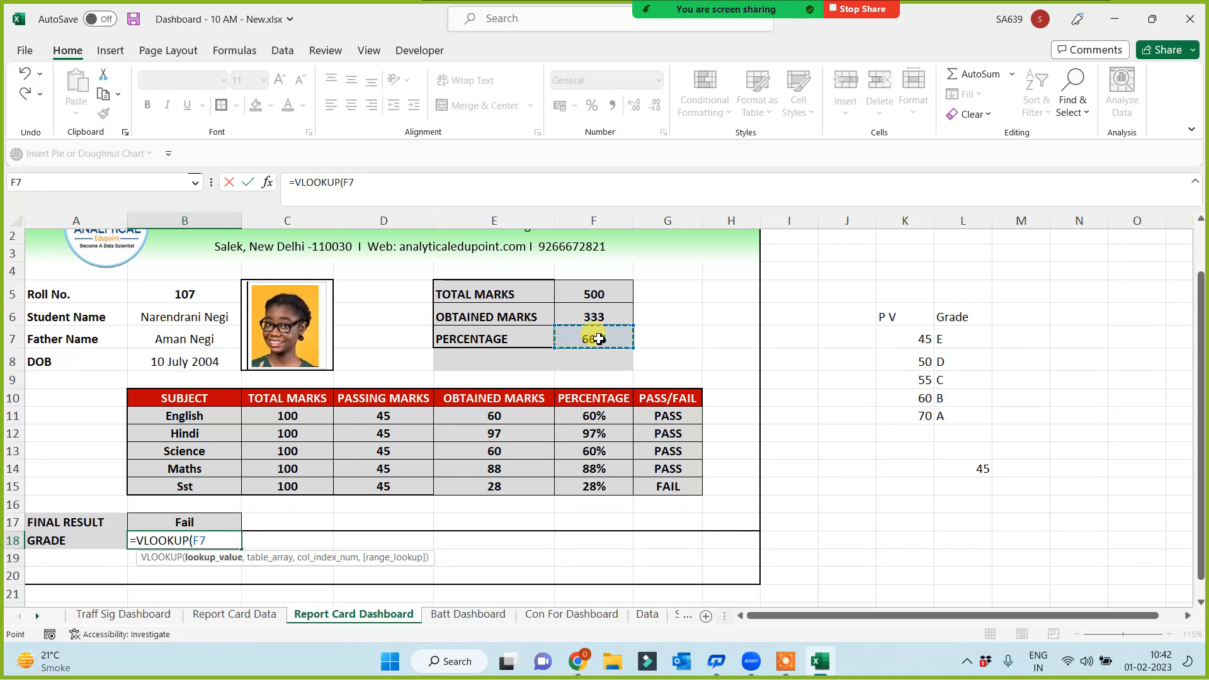
{"action": "type", "text": ","}
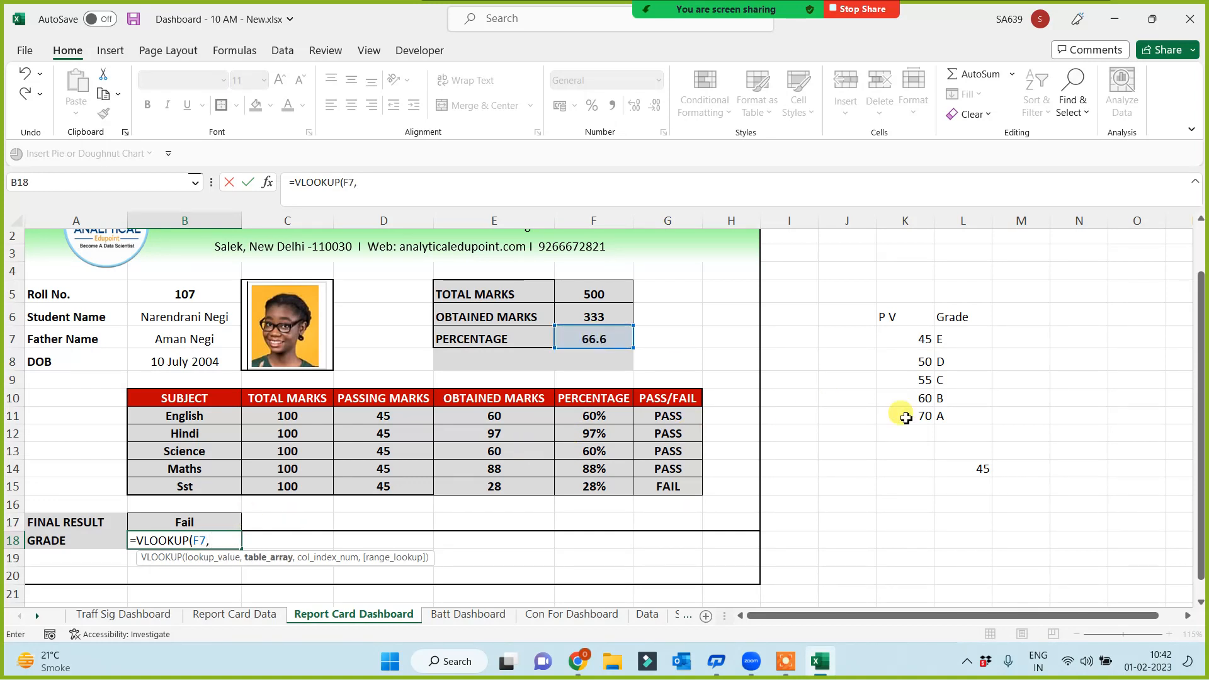
{"action": "left_click_drag", "start_coordinate": [918, 324], "coordinate": [966, 410]}
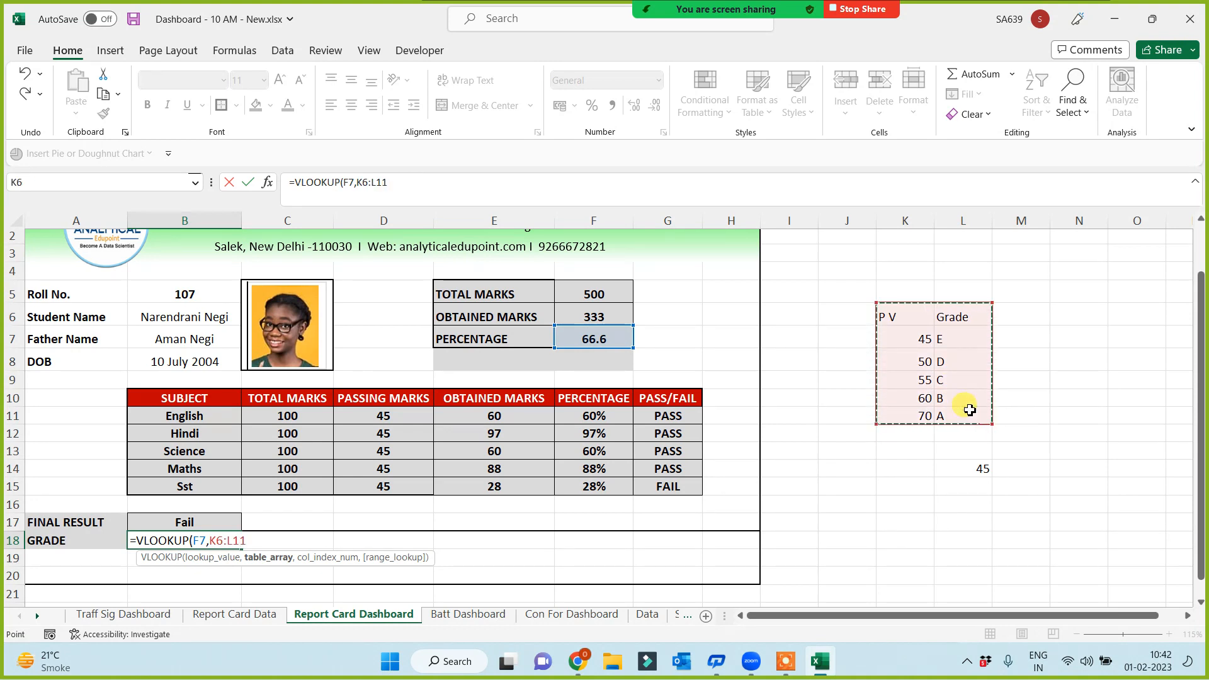
{"action": "key", "text": "F4"}
{"action": "type", "text": ","}
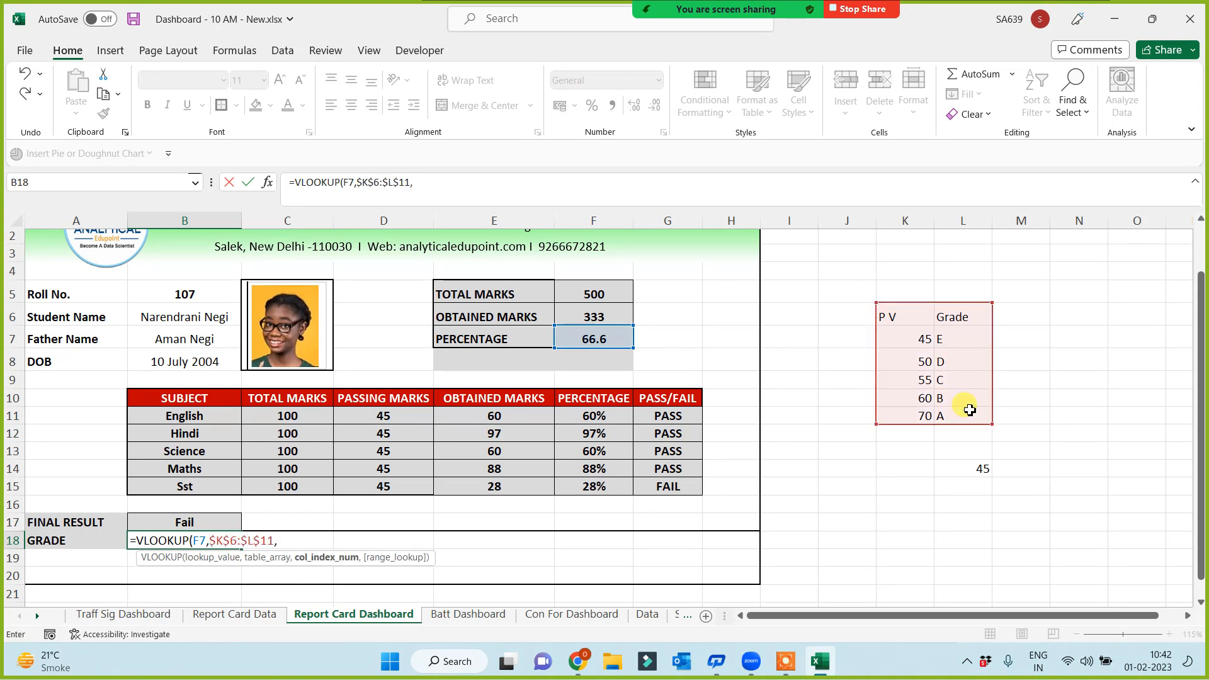
{"action": "type", "text": "2,1)"}
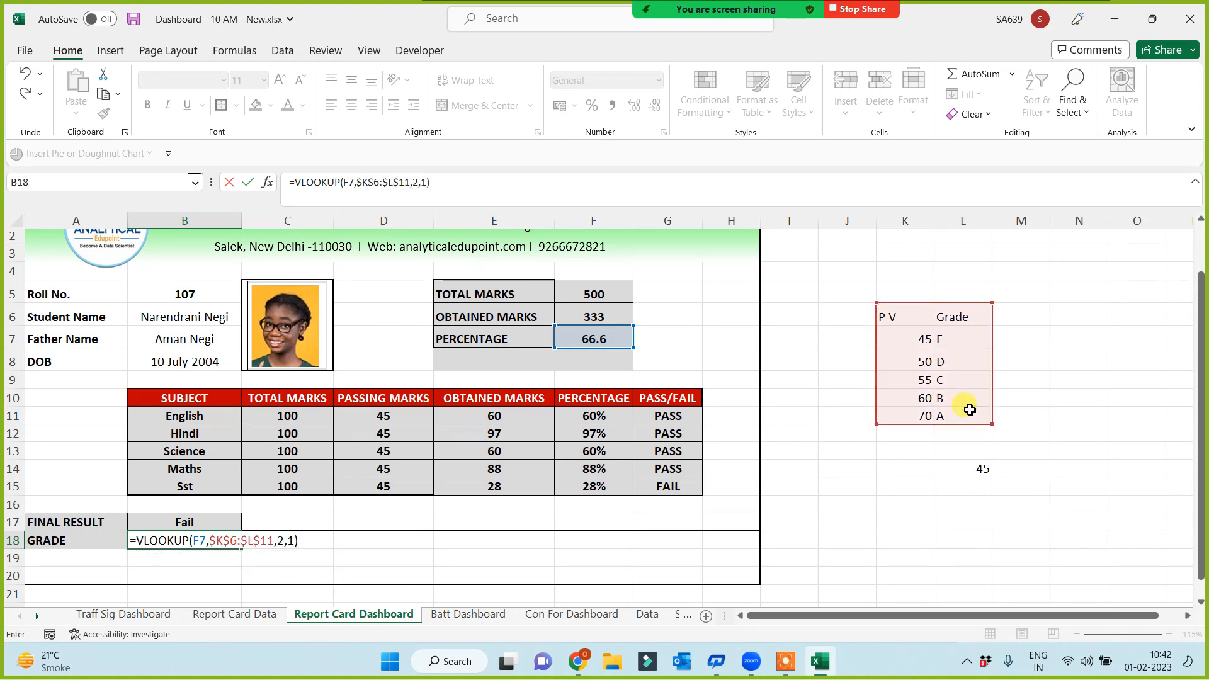
{"action": "key", "text": "Return"}
{"action": "left_click", "coordinate": [199, 540]}
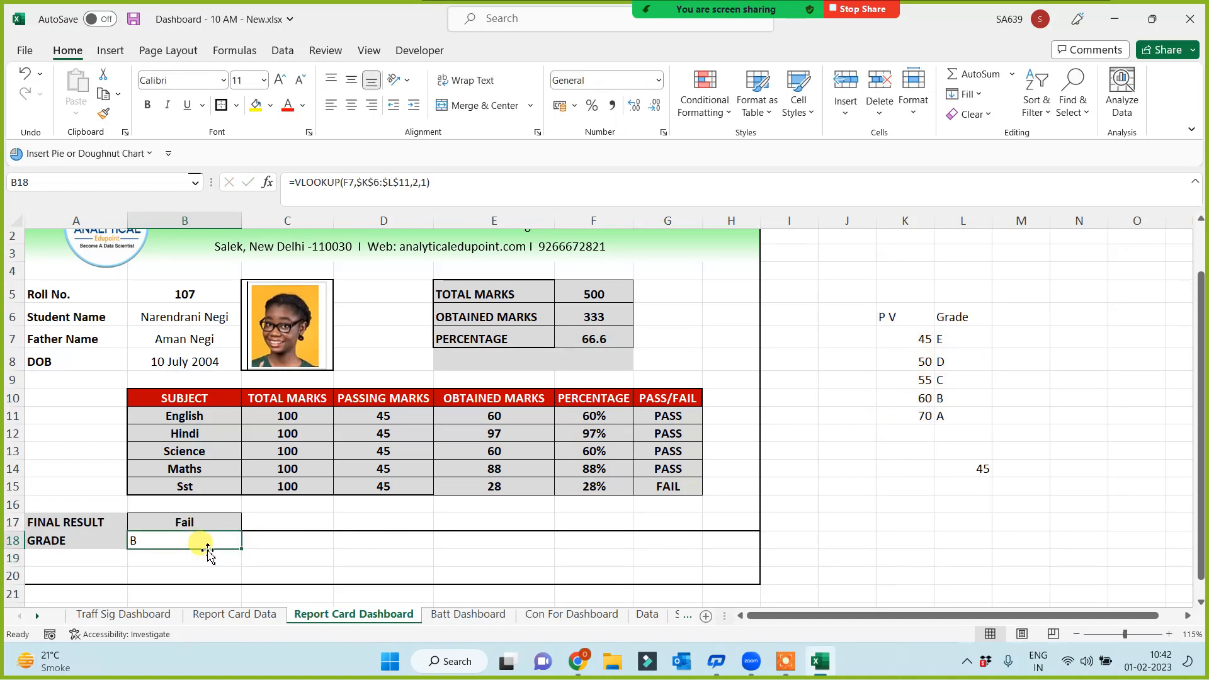
{"action": "left_click", "coordinate": [352, 105]}
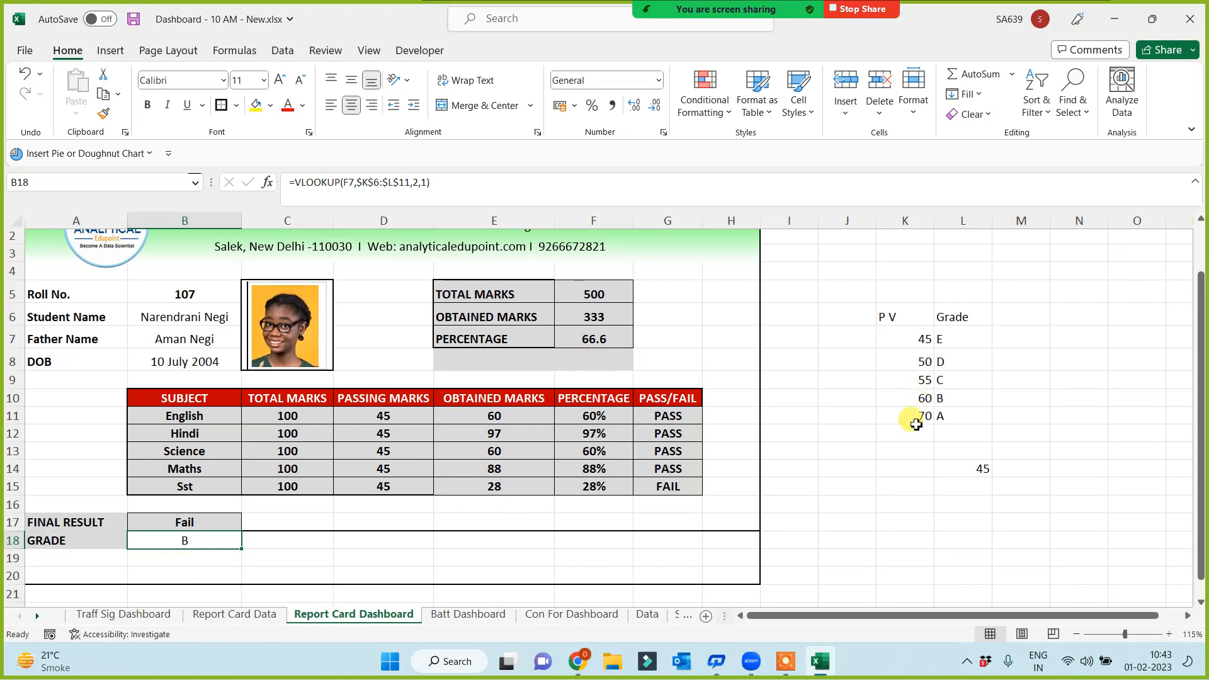
Switch roll number B5 through 105 and 106, ending on 109 (Pass, grade A)
{"action": "left_click", "coordinate": [919, 418]}
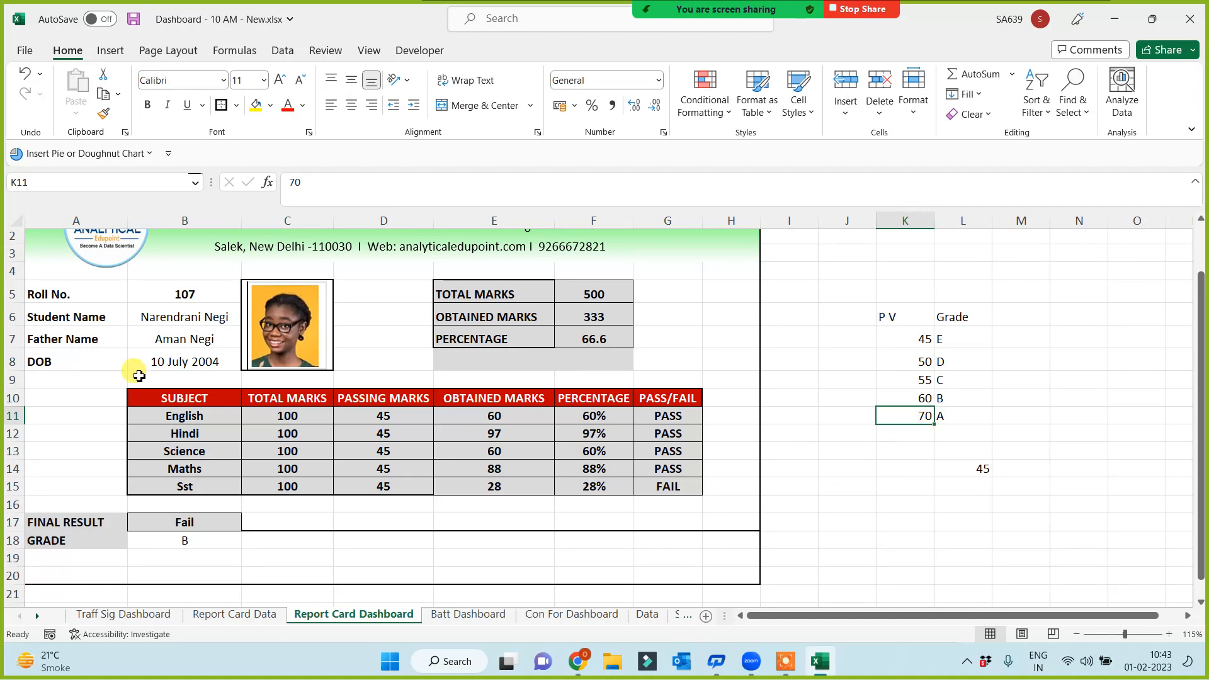
{"action": "left_click", "coordinate": [178, 294]}
{"action": "left_click", "coordinate": [250, 296]}
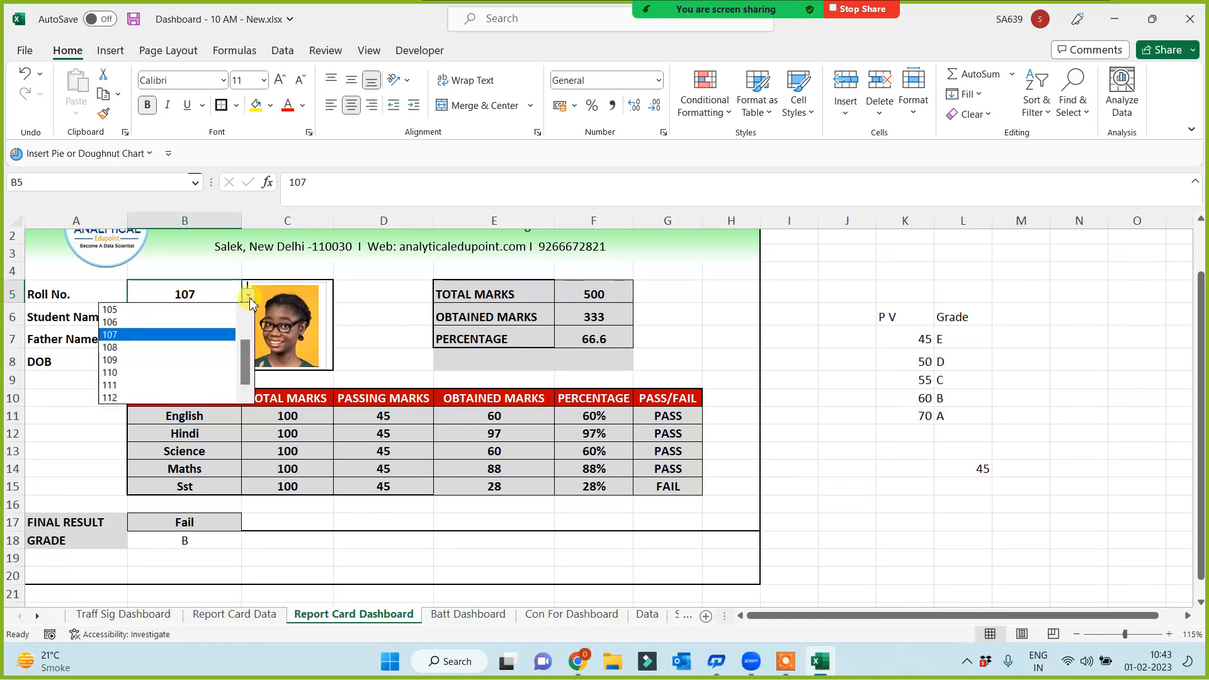
{"action": "left_click", "coordinate": [132, 313]}
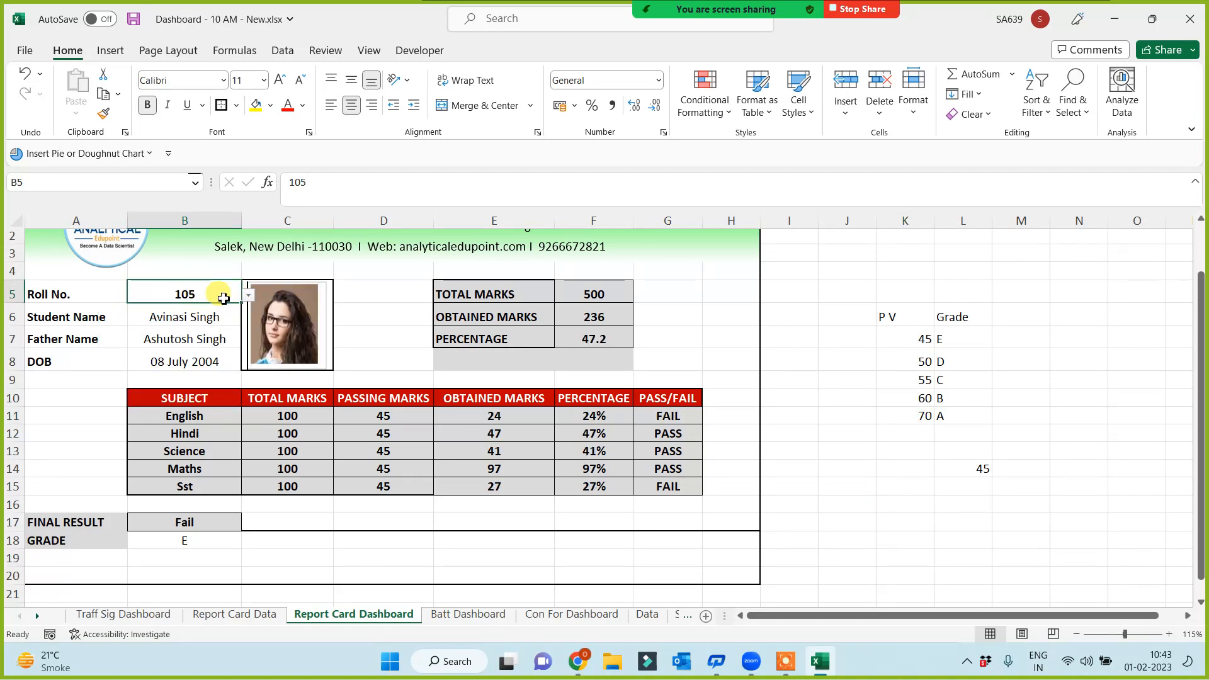
{"action": "left_click", "coordinate": [249, 295]}
{"action": "left_click", "coordinate": [135, 323]}
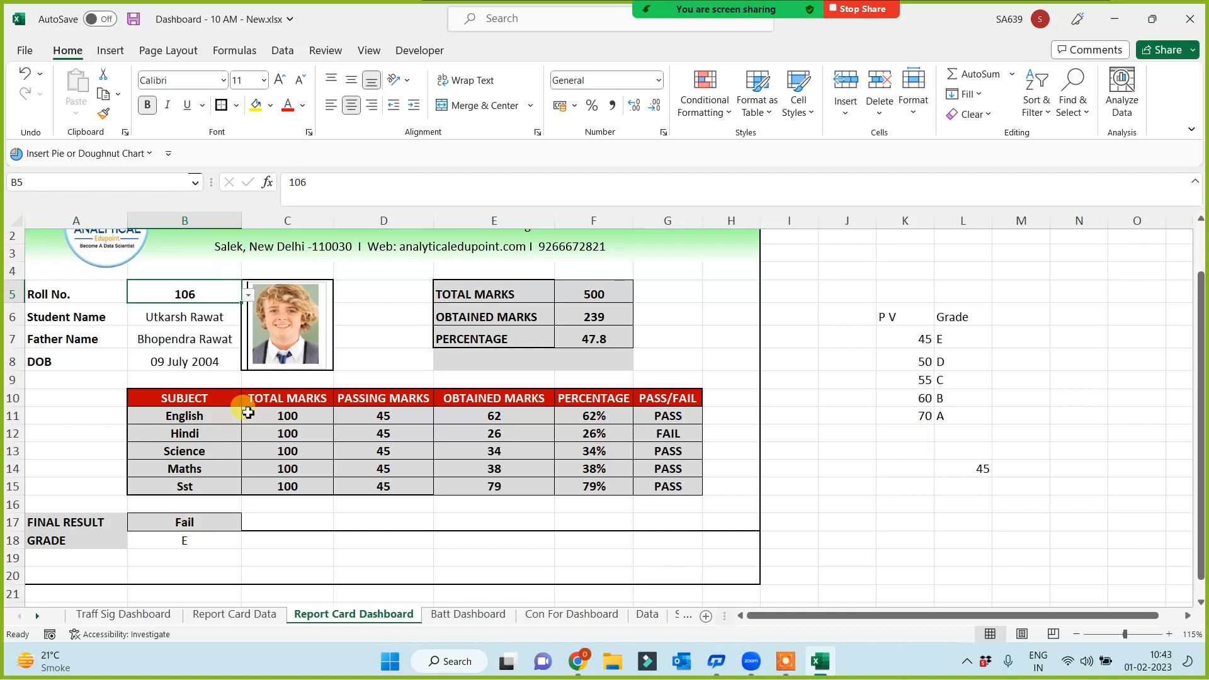
{"action": "left_click", "coordinate": [248, 295]}
{"action": "left_click", "coordinate": [167, 362]}
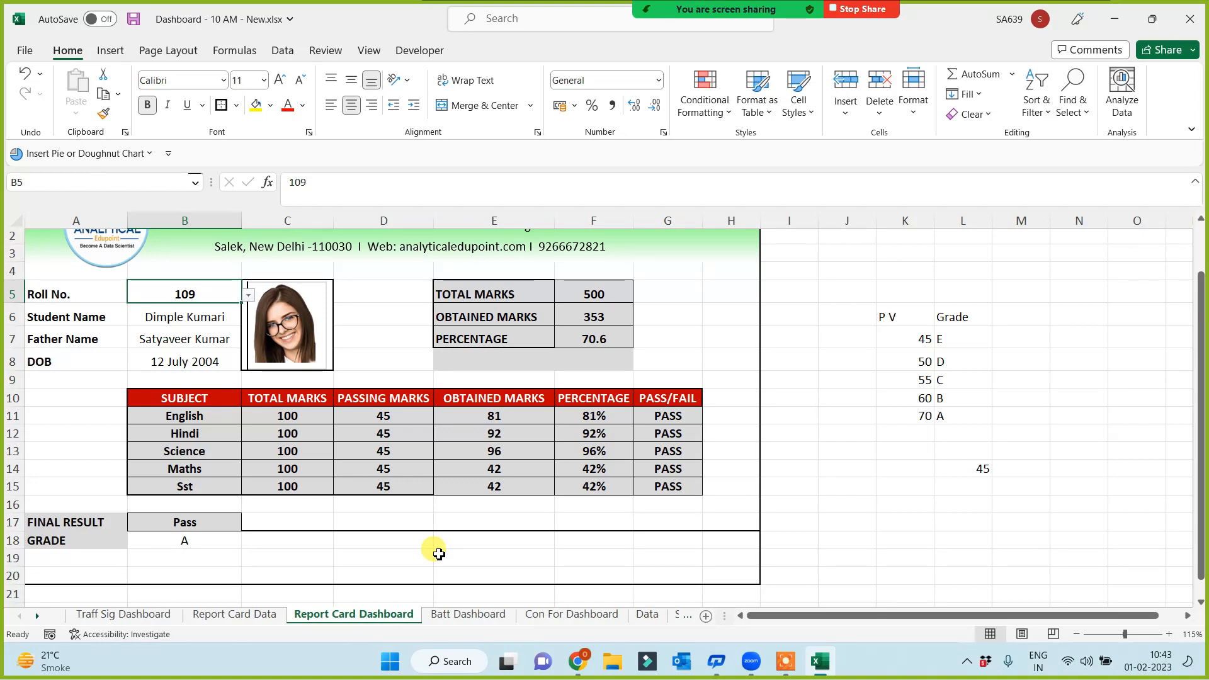
{"action": "left_click", "coordinate": [785, 661]}
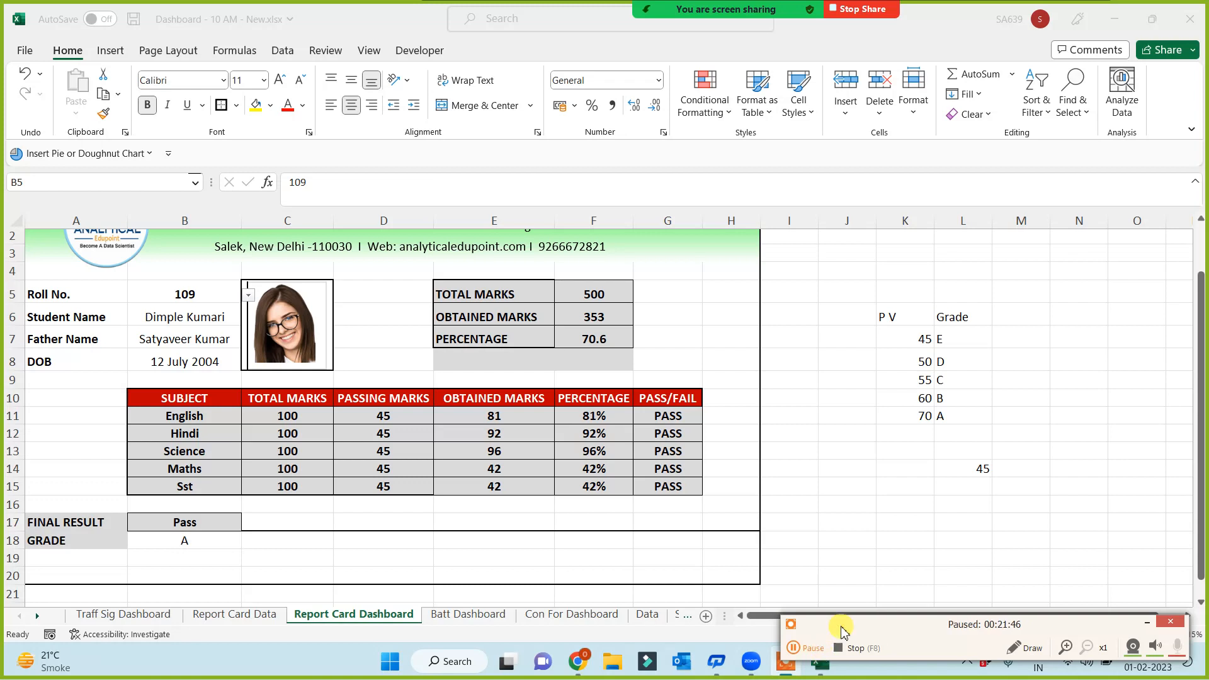
{"action": "left_click", "coordinate": [1146, 622]}
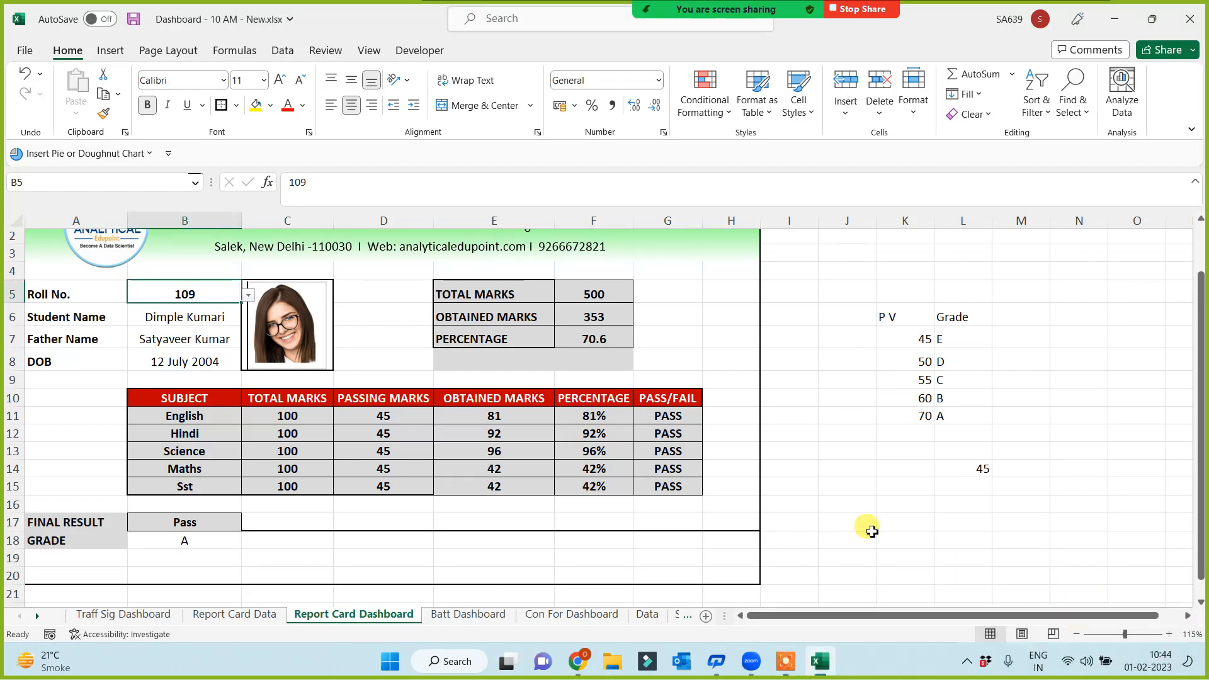
{"action": "left_click", "coordinate": [831, 548]}
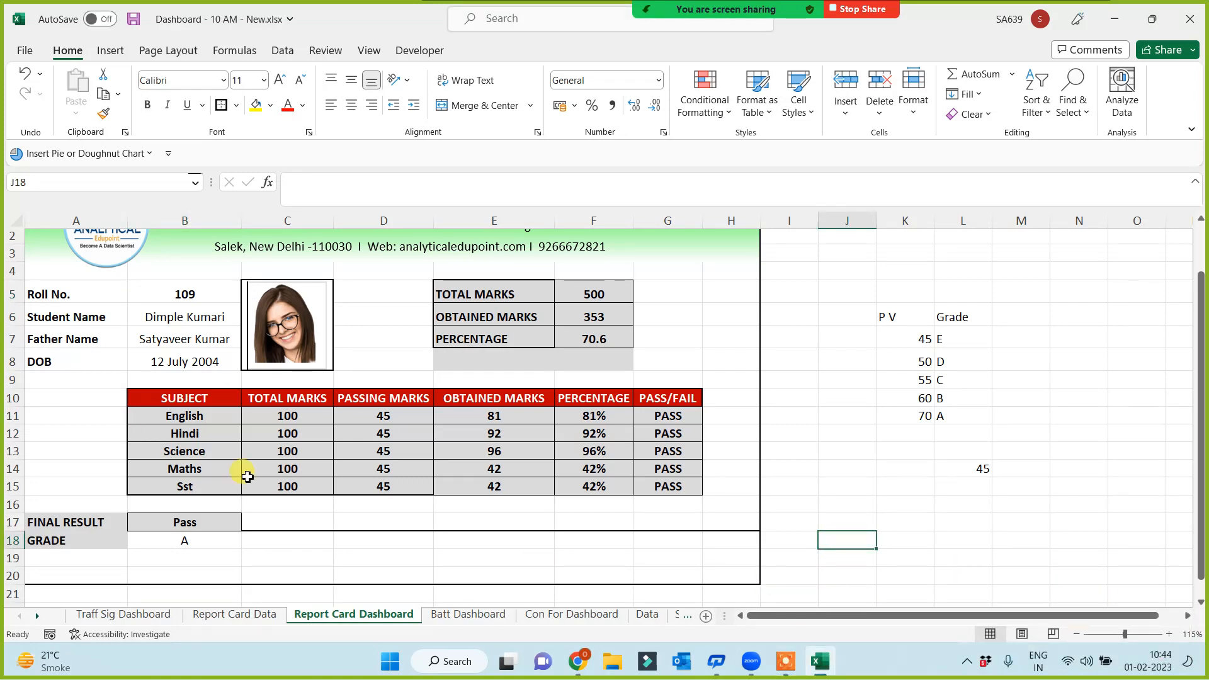
Apply a yellow fill to the GRADE cell B18
{"action": "left_click", "coordinate": [165, 540]}
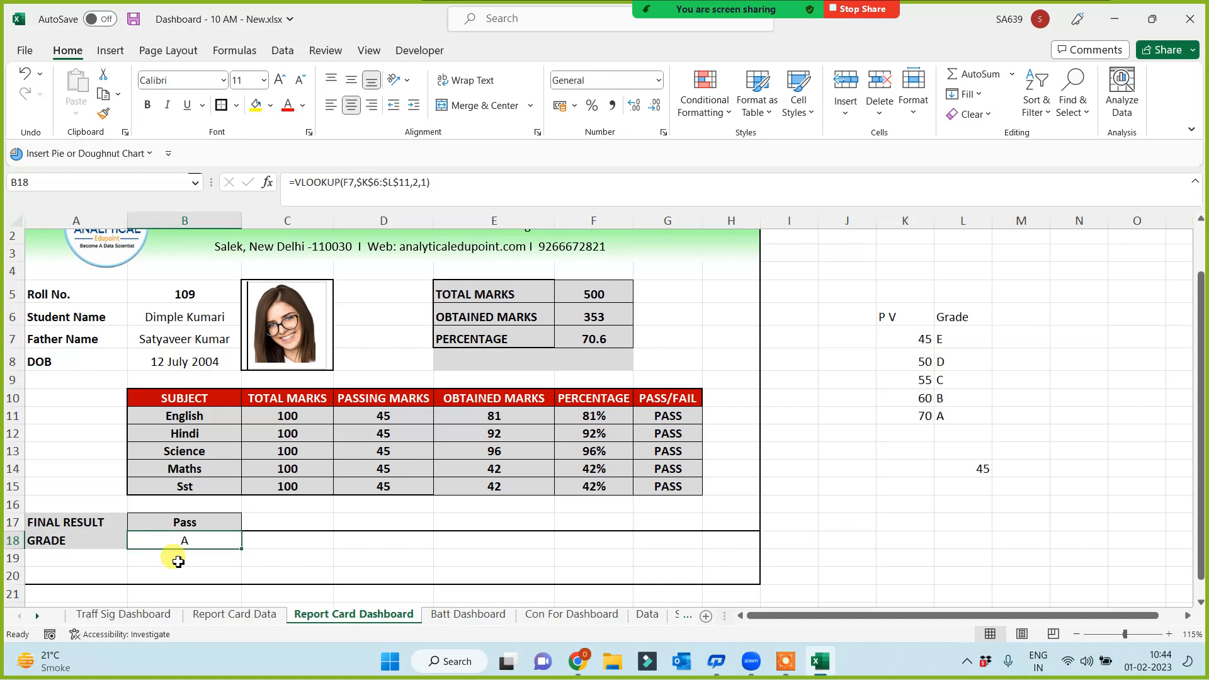
{"action": "left_click", "coordinate": [257, 110]}
{"action": "left_click", "coordinate": [295, 556]}
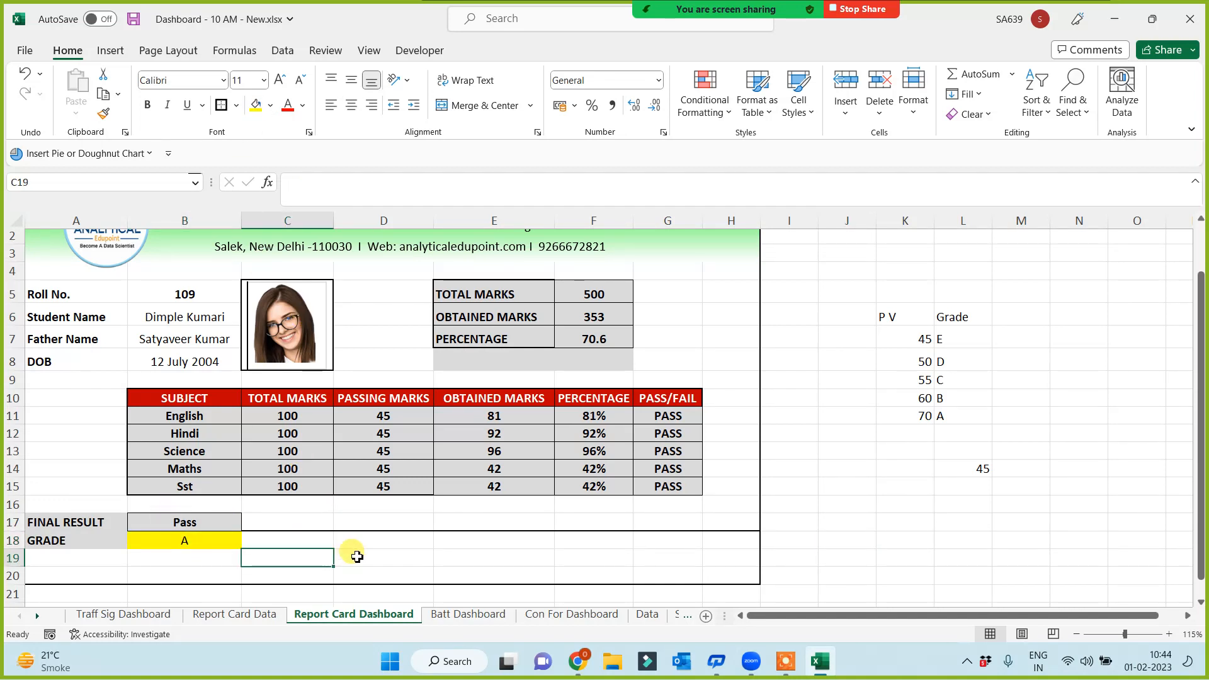
{"action": "left_click", "coordinate": [188, 541]}
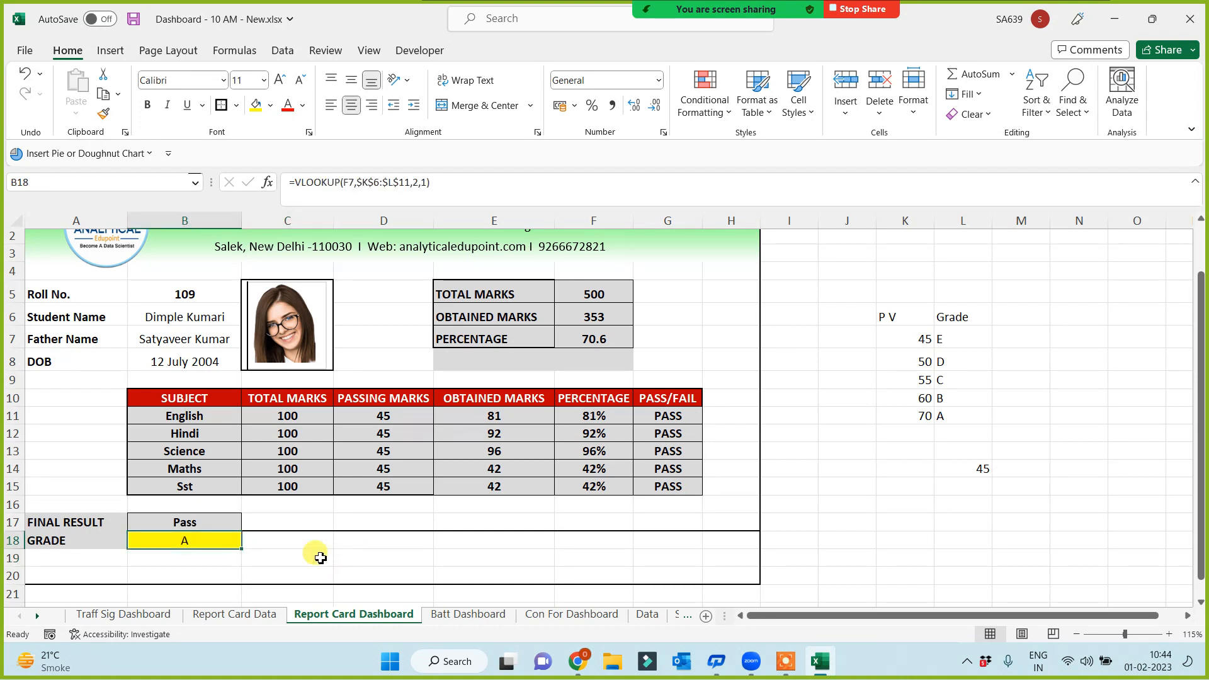
{"action": "left_click", "coordinate": [177, 520]}
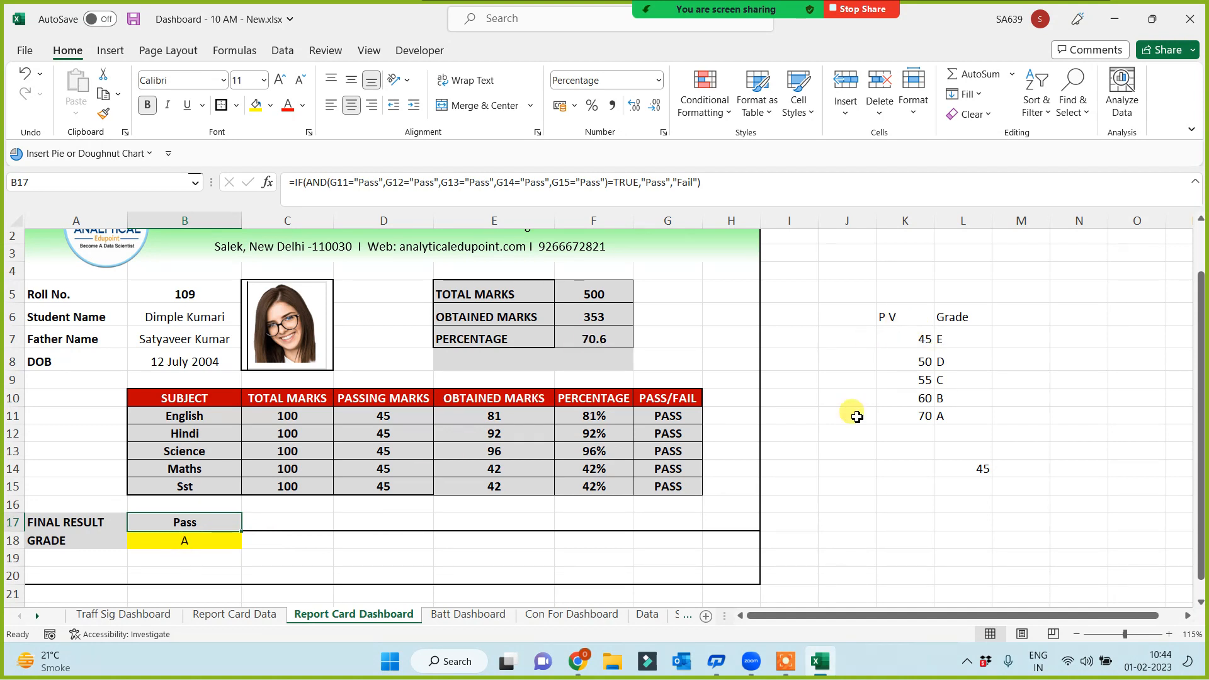
{"action": "left_click", "coordinate": [206, 542]}
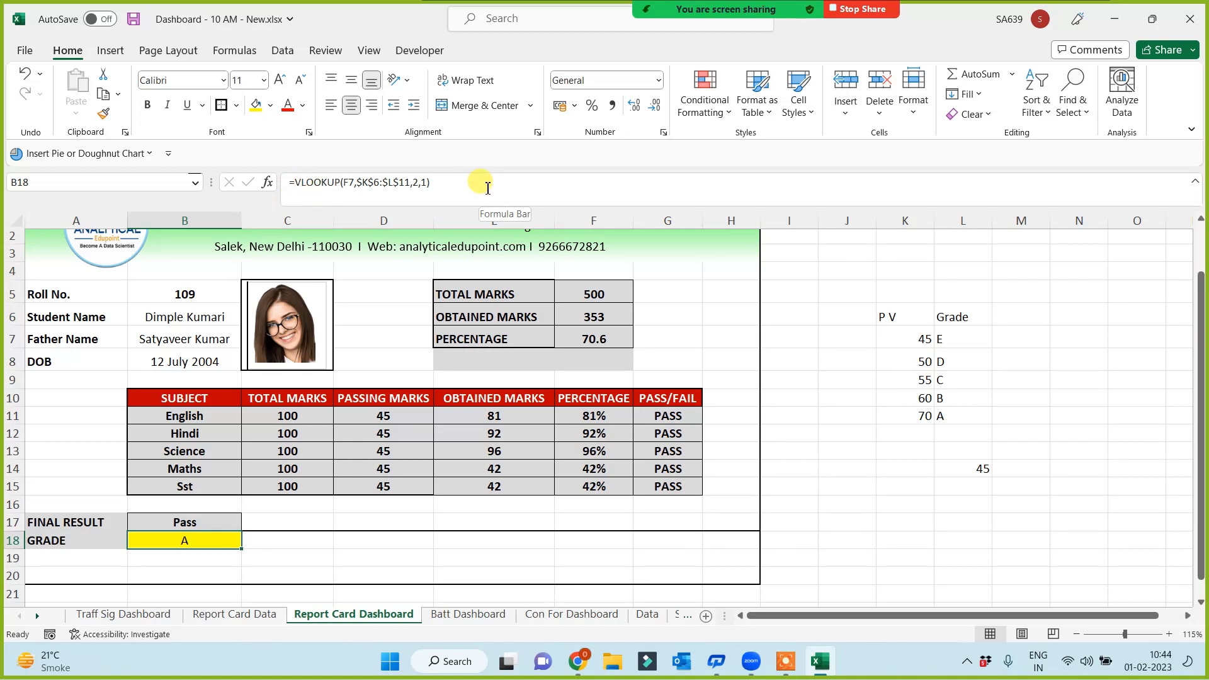
Change B18 to =IF(B17="Pass",VLOOKUP(F7,$K$6:$L$11,2,1),"") so only passes get a grade
{"action": "left_click", "coordinate": [293, 183]}
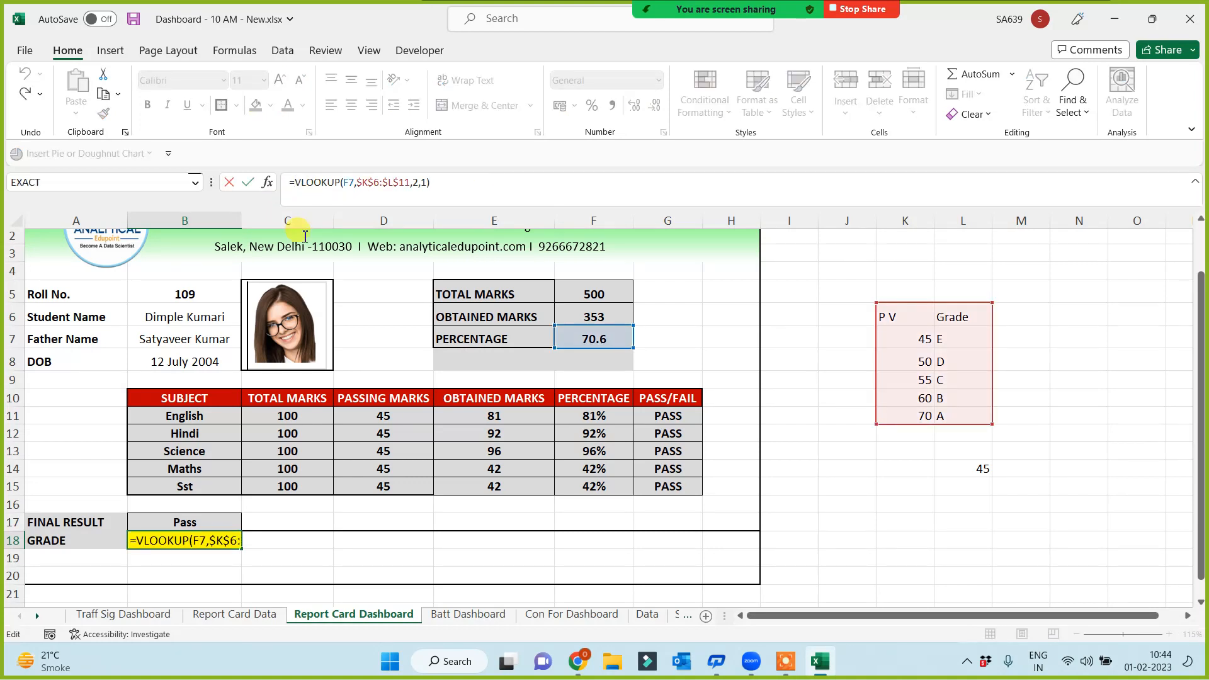
{"action": "type", "text": "if("}
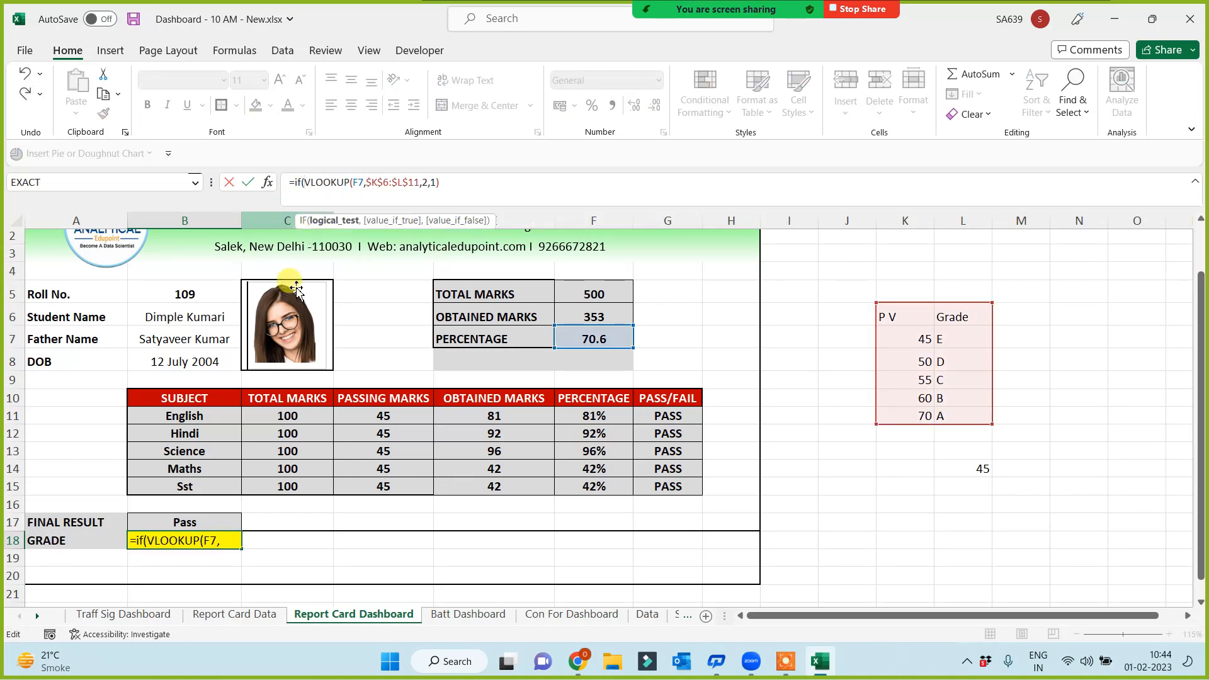
{"action": "left_click", "coordinate": [197, 521]}
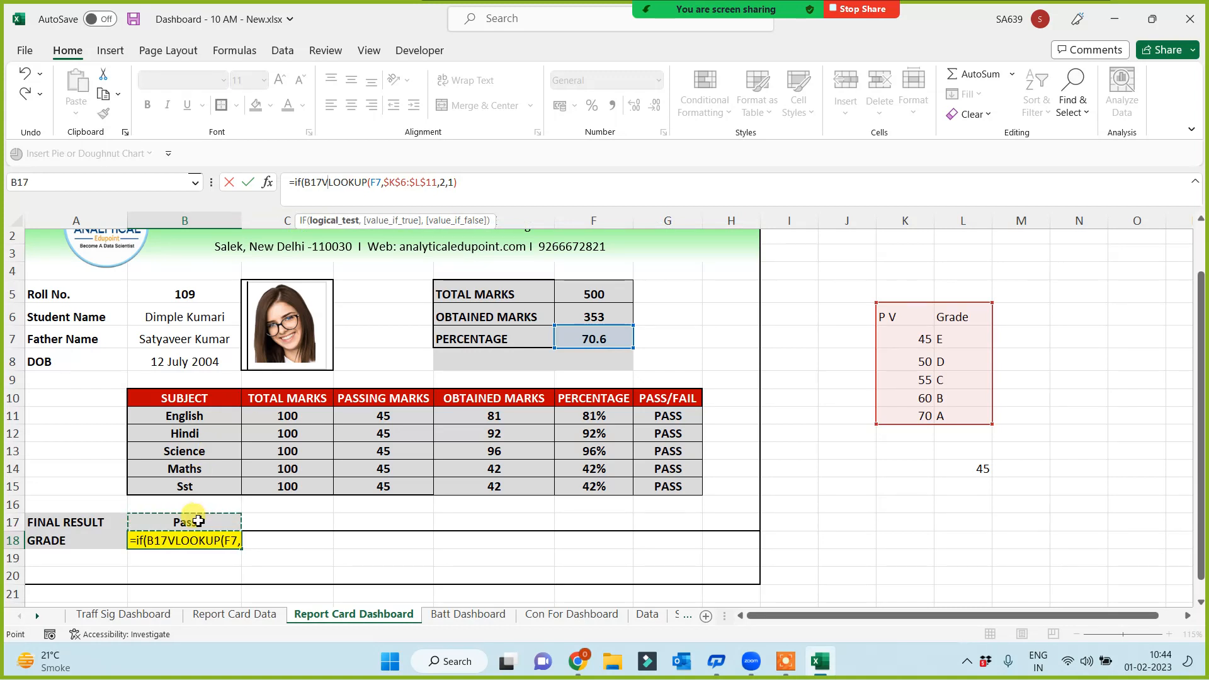
{"action": "type", "text": "=\"Pass"}
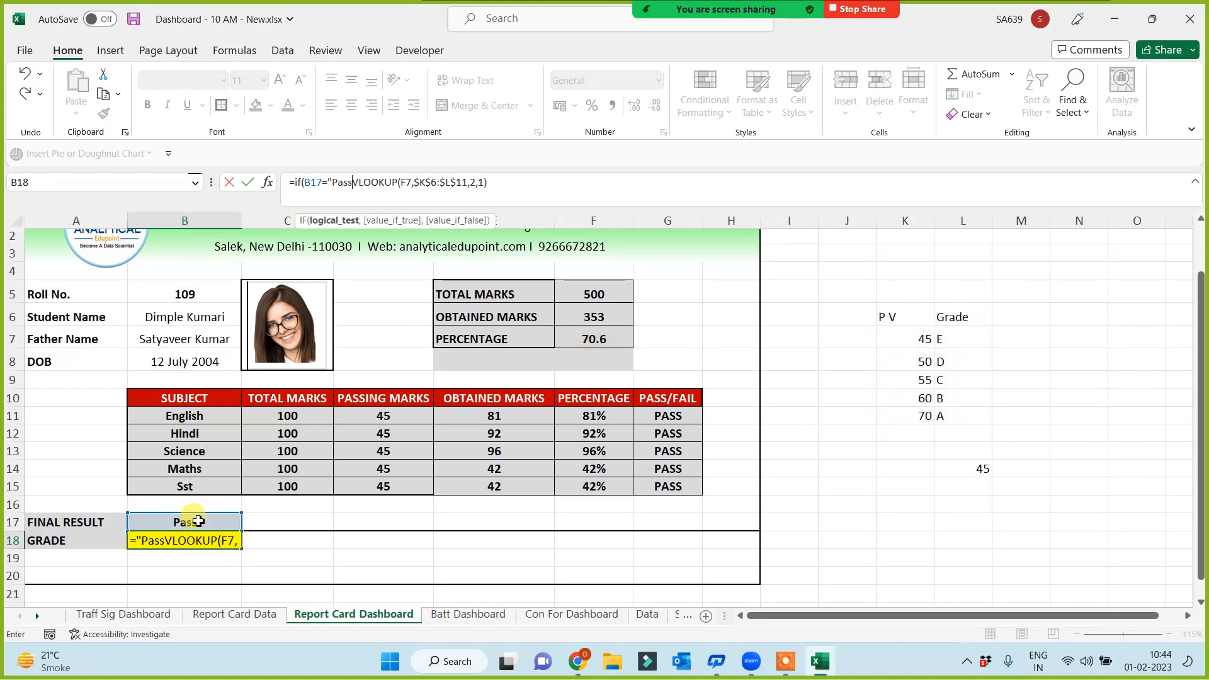
{"action": "type", "text": "\","}
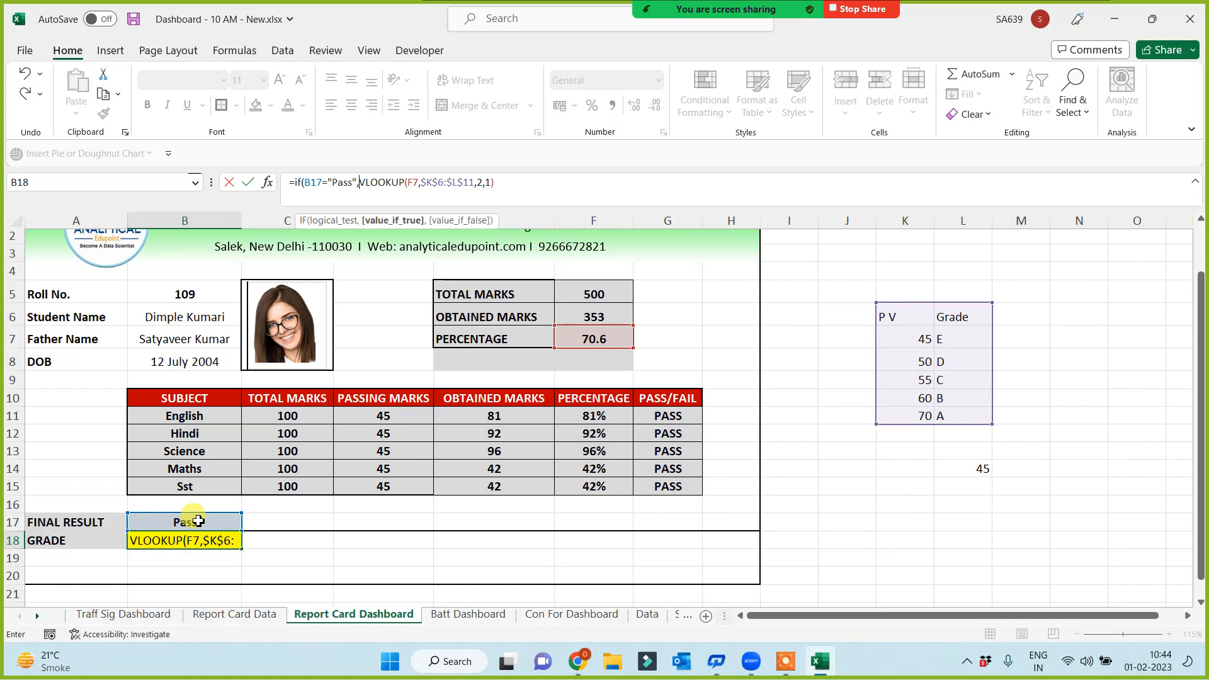
{"action": "left_click", "coordinate": [512, 182]}
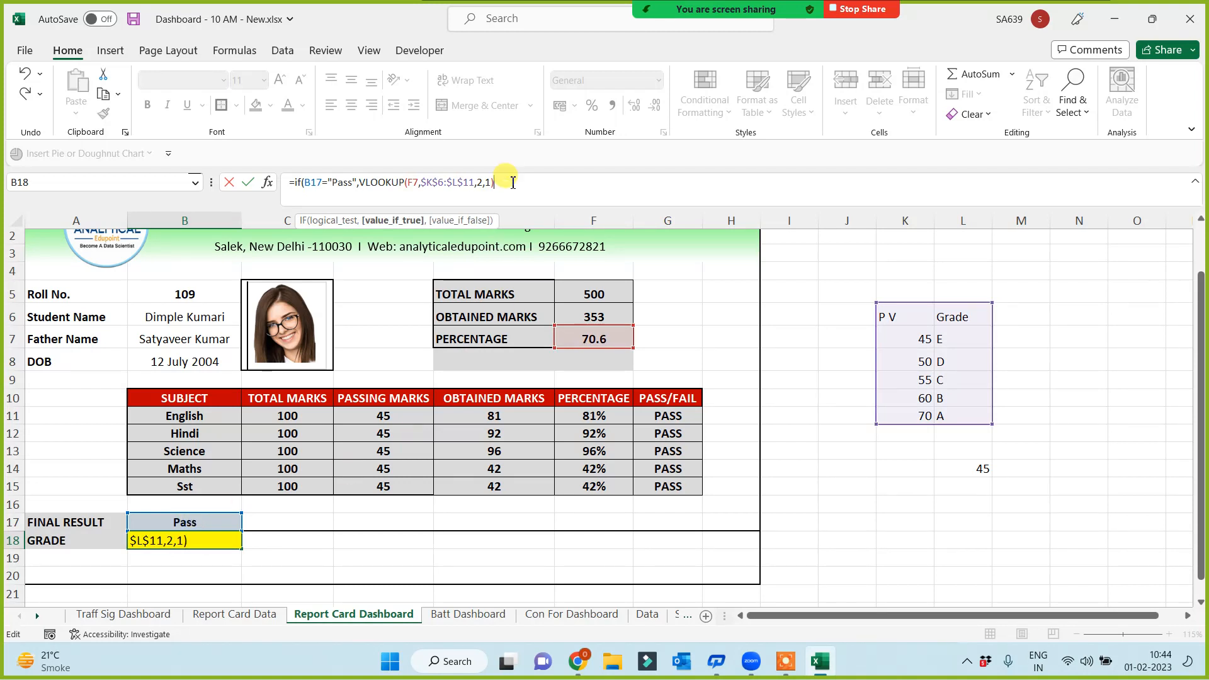
{"action": "type", "text": ",\"\""}
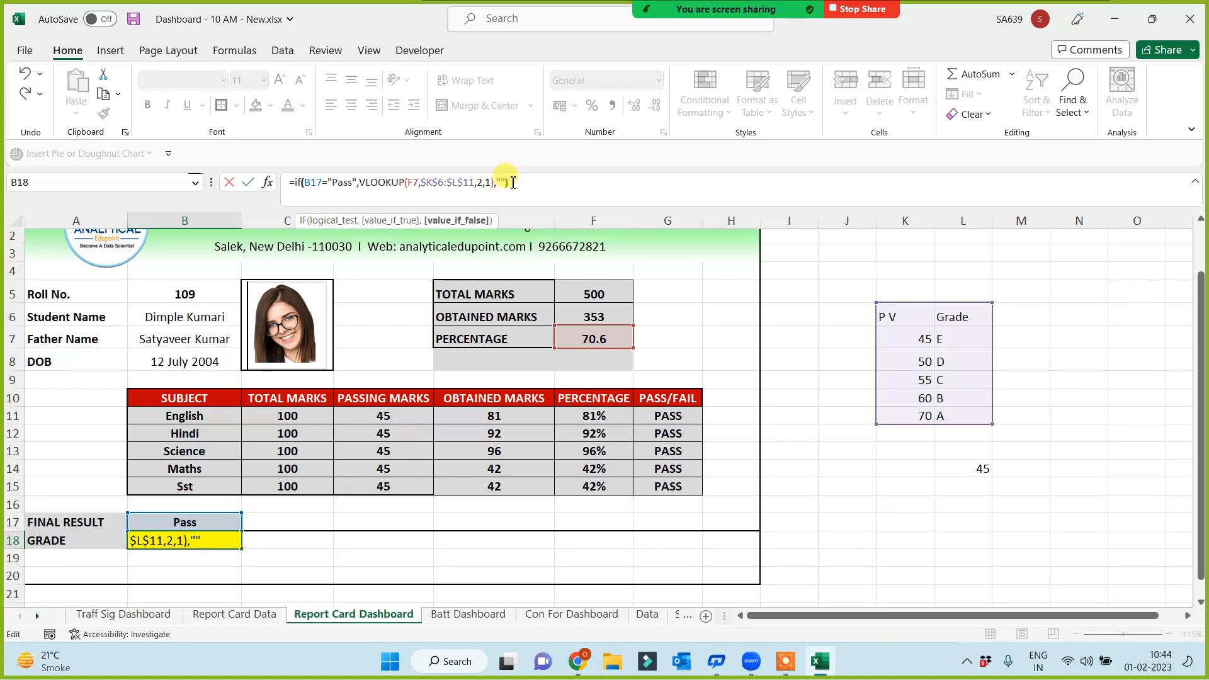
{"action": "type", "text": ")"}
{"action": "key", "text": "Return"}
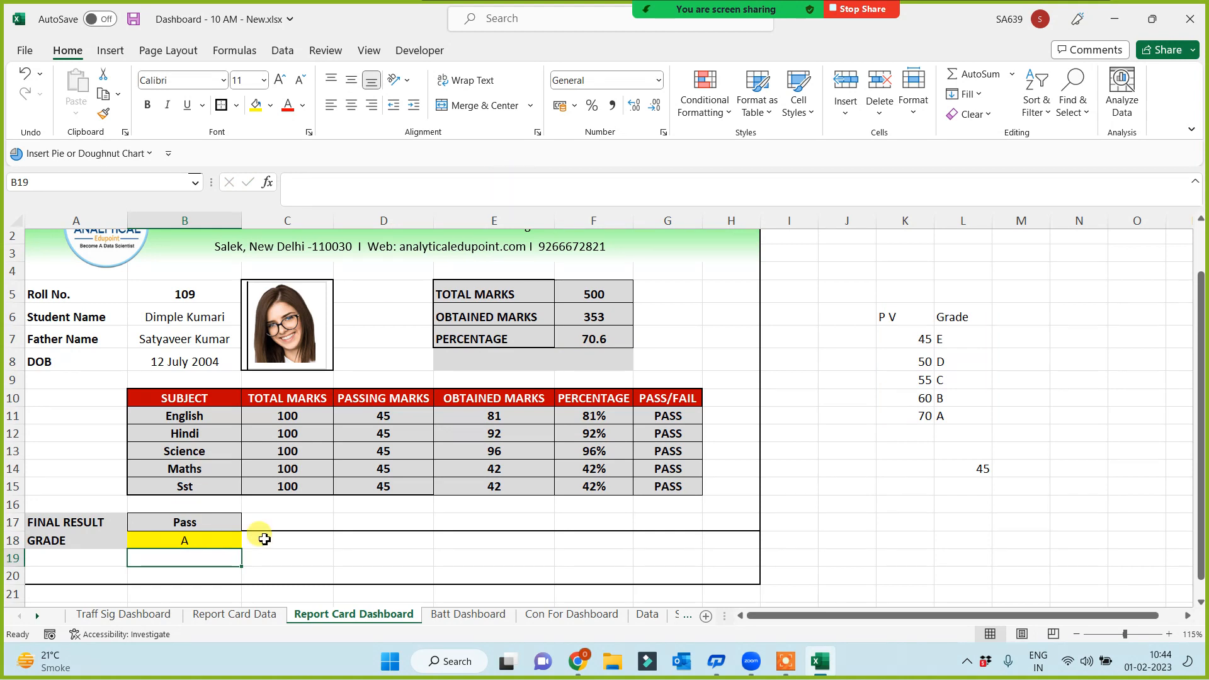
Switch to roll number 107 and reconfirm the grade formula, leaving B18 blank for Fail
{"action": "left_click", "coordinate": [185, 294]}
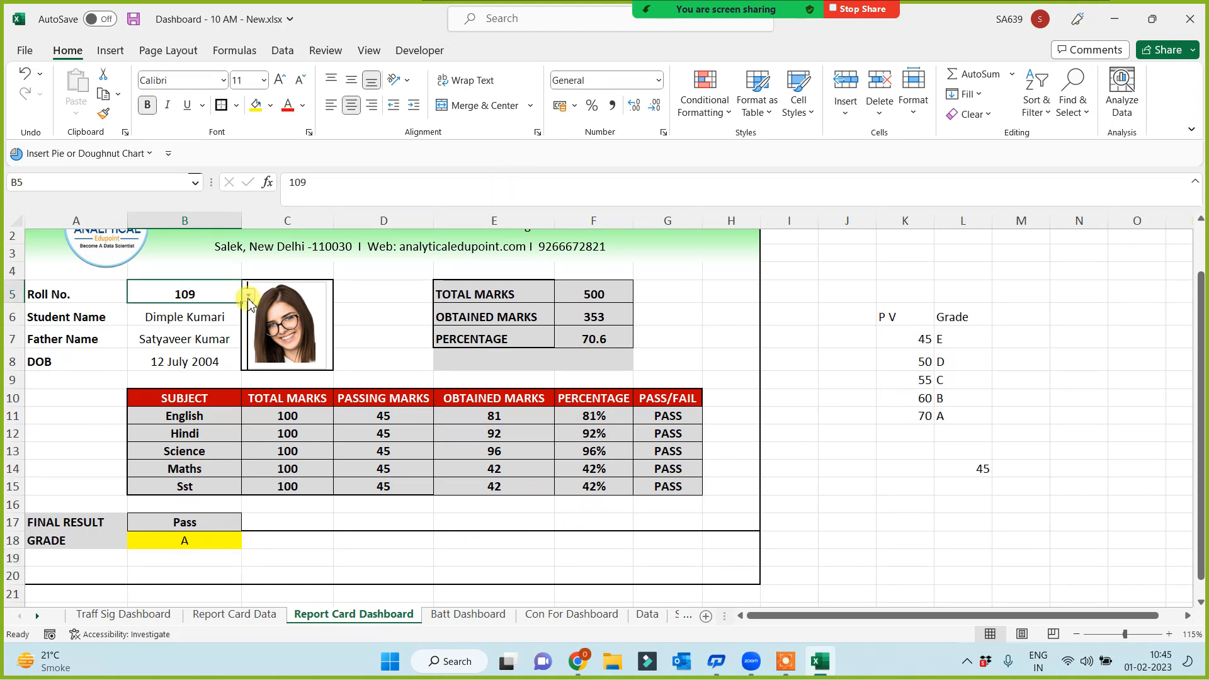
{"action": "left_click", "coordinate": [248, 296]}
{"action": "left_click", "coordinate": [148, 339]}
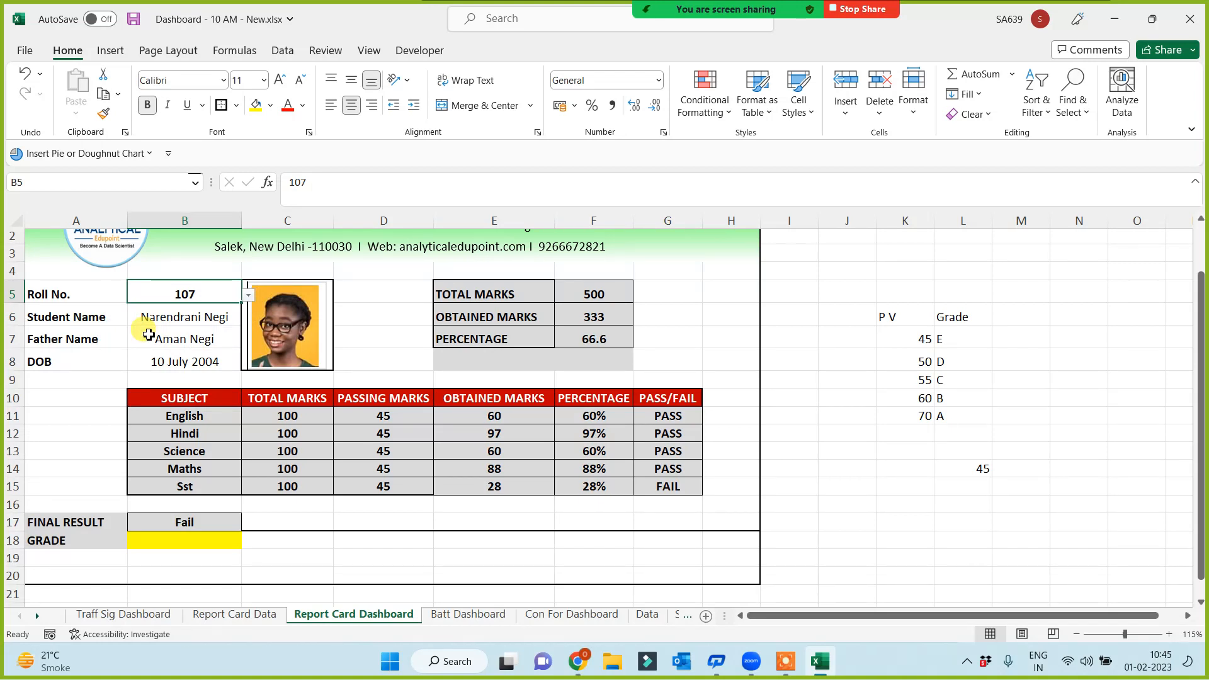
{"action": "left_click", "coordinate": [166, 540]}
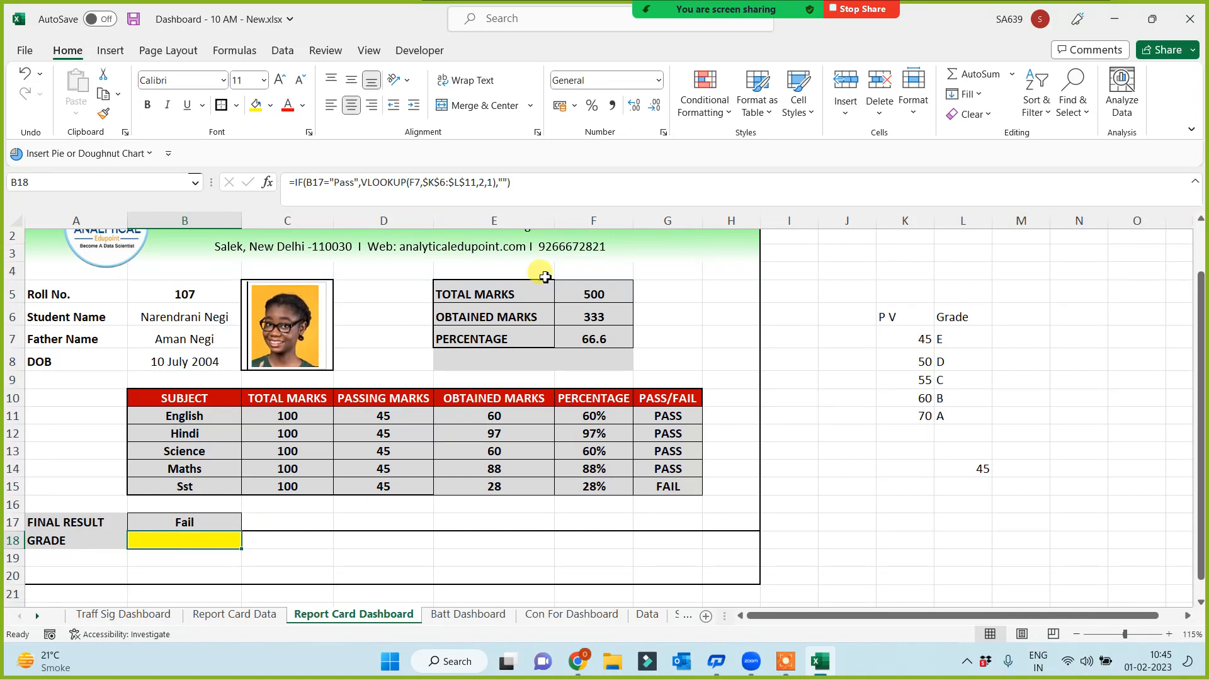
{"action": "left_click", "coordinate": [505, 182]}
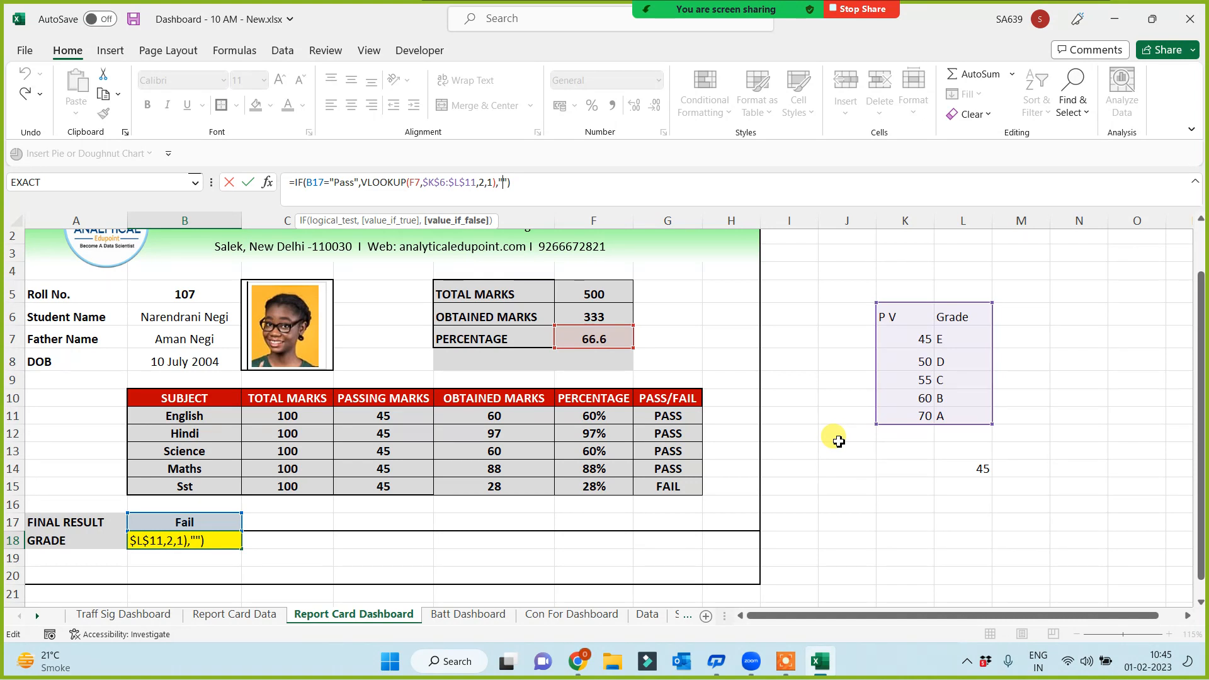
{"action": "key", "text": "ctrl+Return"}
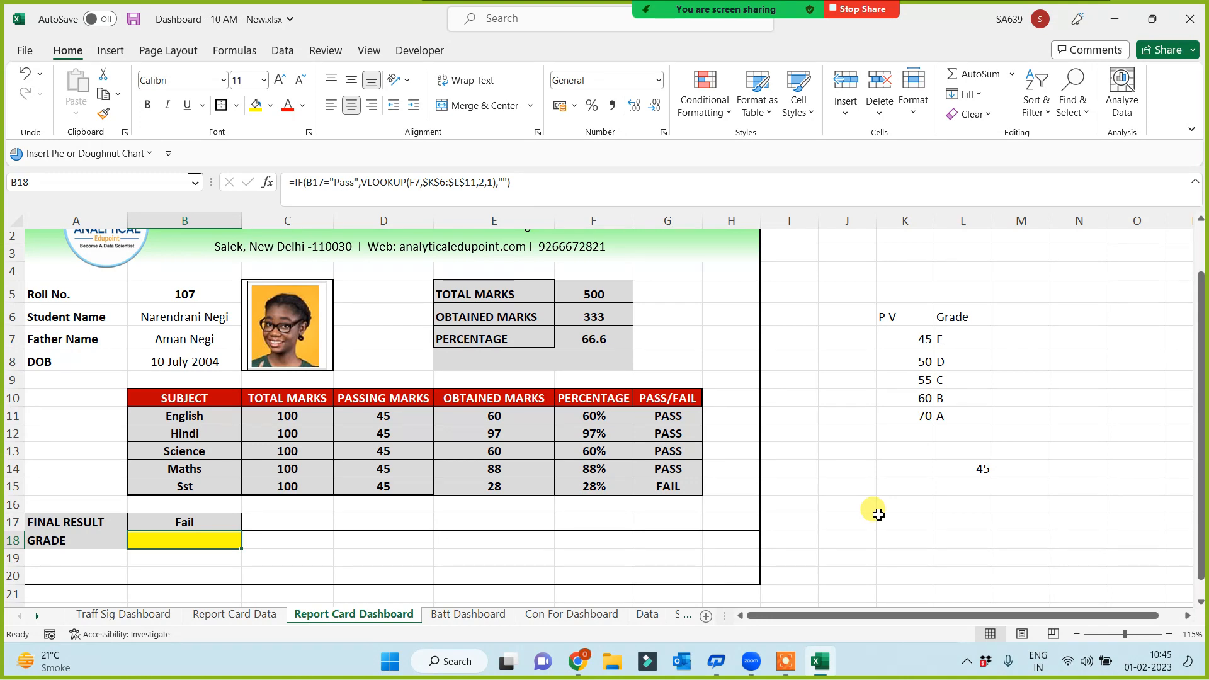
Bring the whole report card and its header into view
{"action": "scroll", "coordinate": [862, 489], "scroll_direction": "up", "scroll_amount": 1}
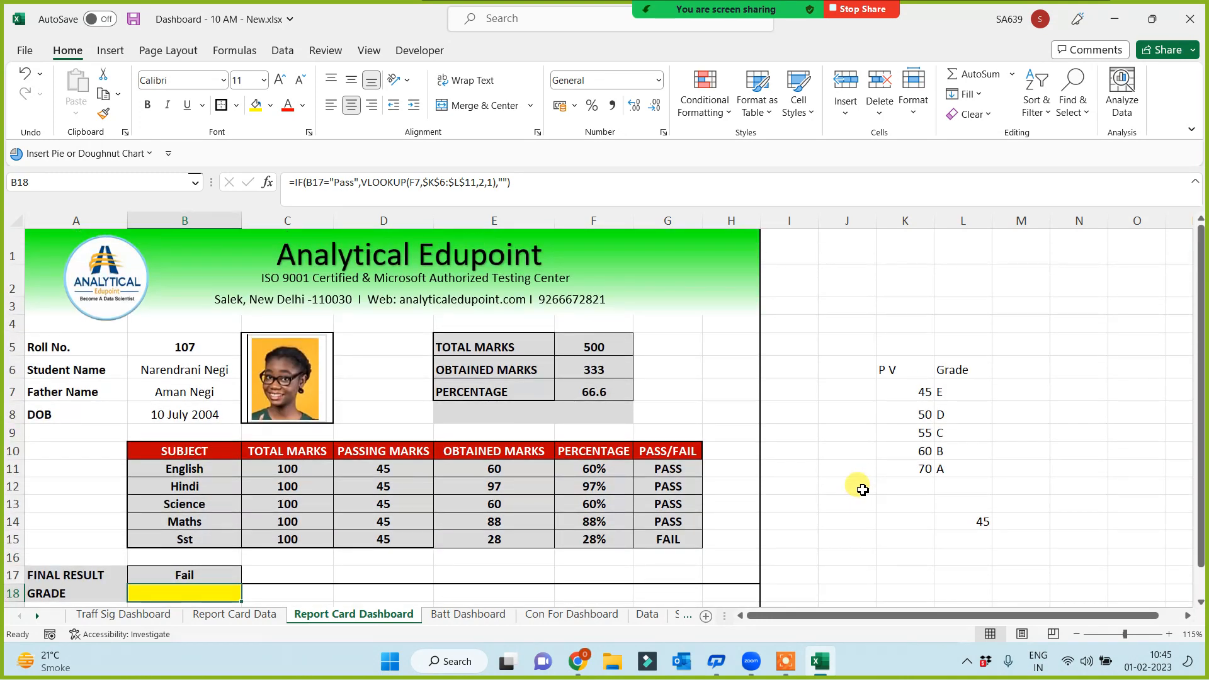
{"action": "scroll", "coordinate": [862, 490], "scroll_direction": "down", "scroll_amount": 1}
{"action": "scroll", "coordinate": [856, 488], "scroll_direction": "up", "scroll_amount": 1}
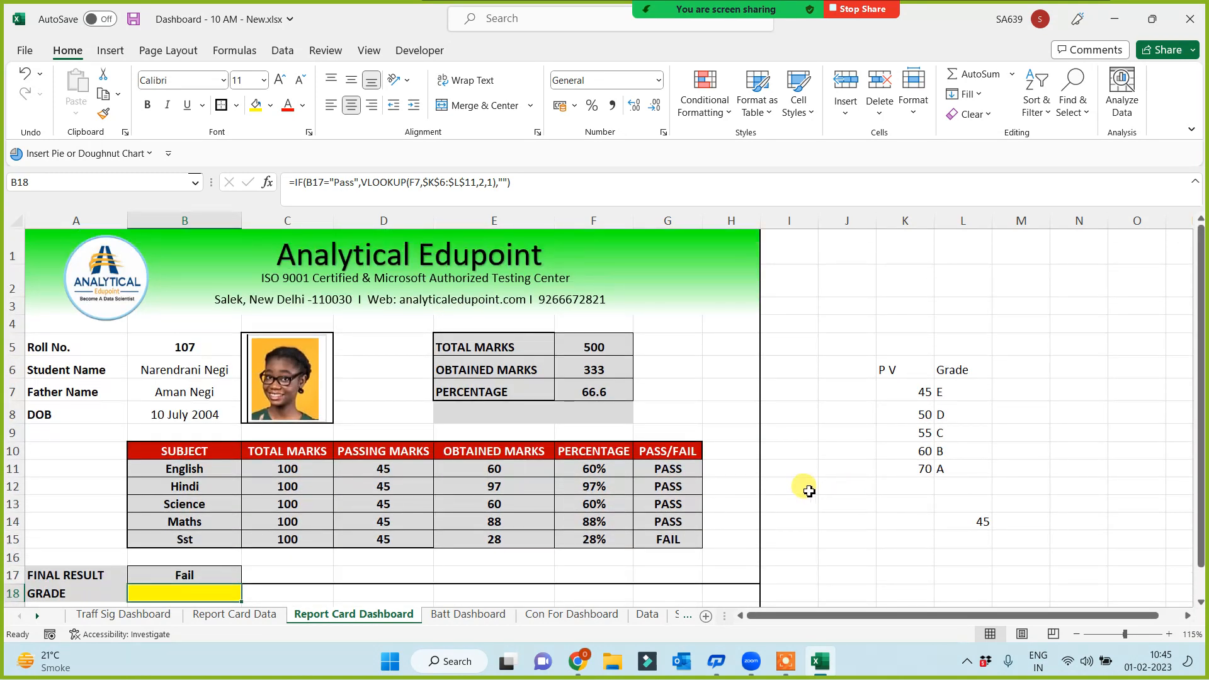
{"action": "scroll", "coordinate": [809, 491], "scroll_direction": "down", "scroll_amount": 1}
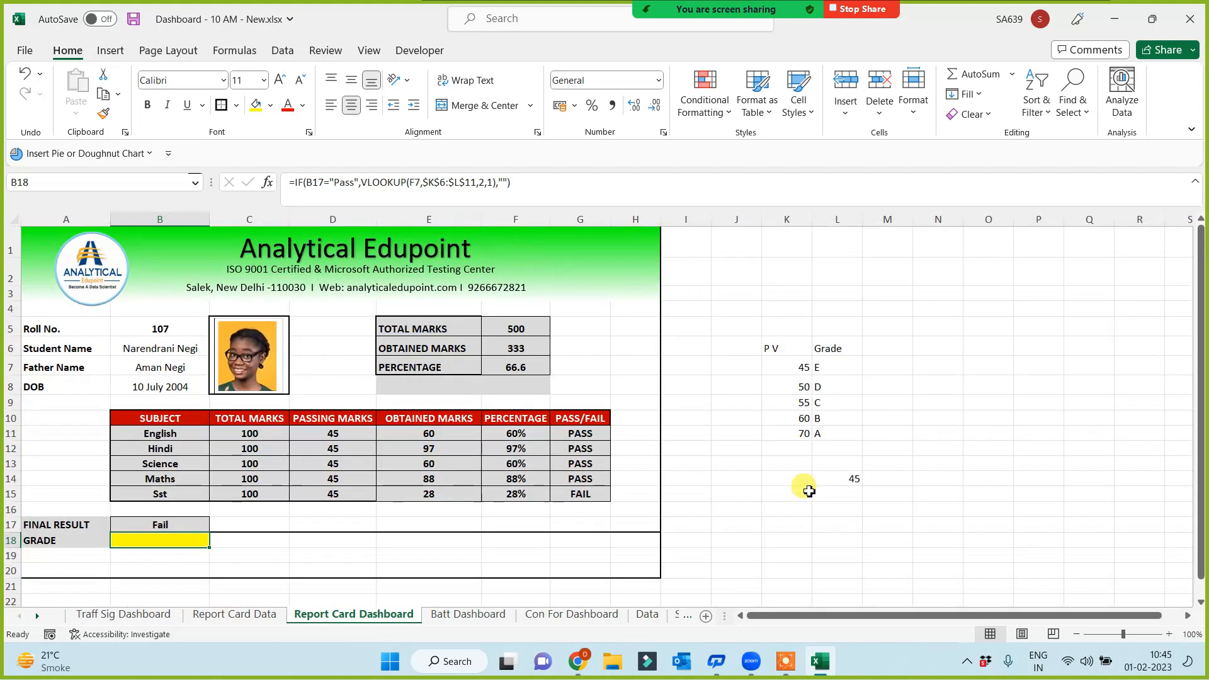
{"action": "left_click_drag", "start_coordinate": [352, 554], "coordinate": [350, 541]}
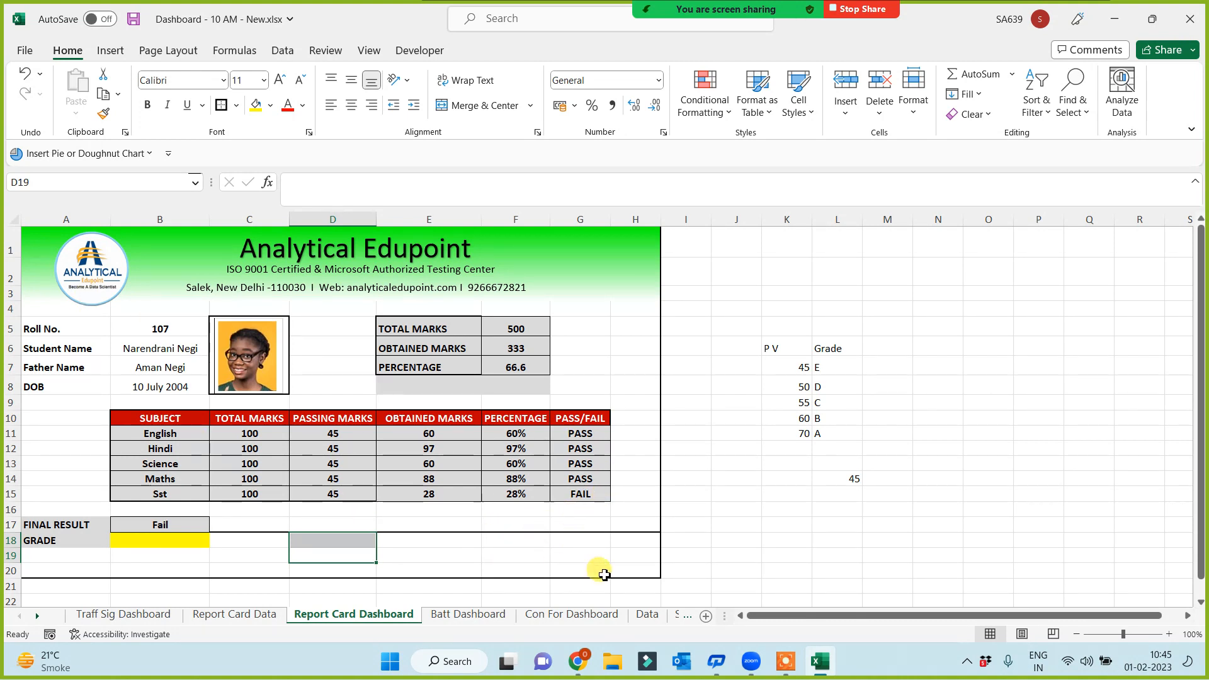
{"action": "left_click", "coordinate": [627, 568]}
{"action": "left_click", "coordinate": [725, 538]}
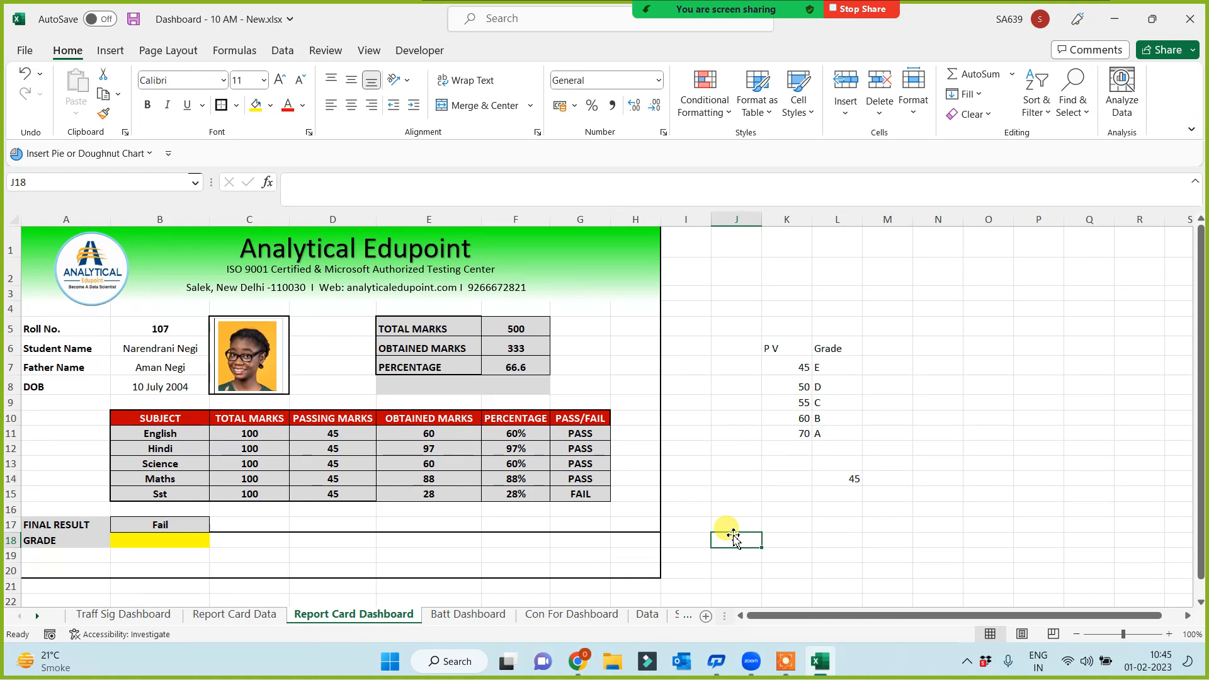
Uncheck Gridlines on the View tab so the sheet shows no cell lines
{"action": "left_click", "coordinate": [370, 51]}
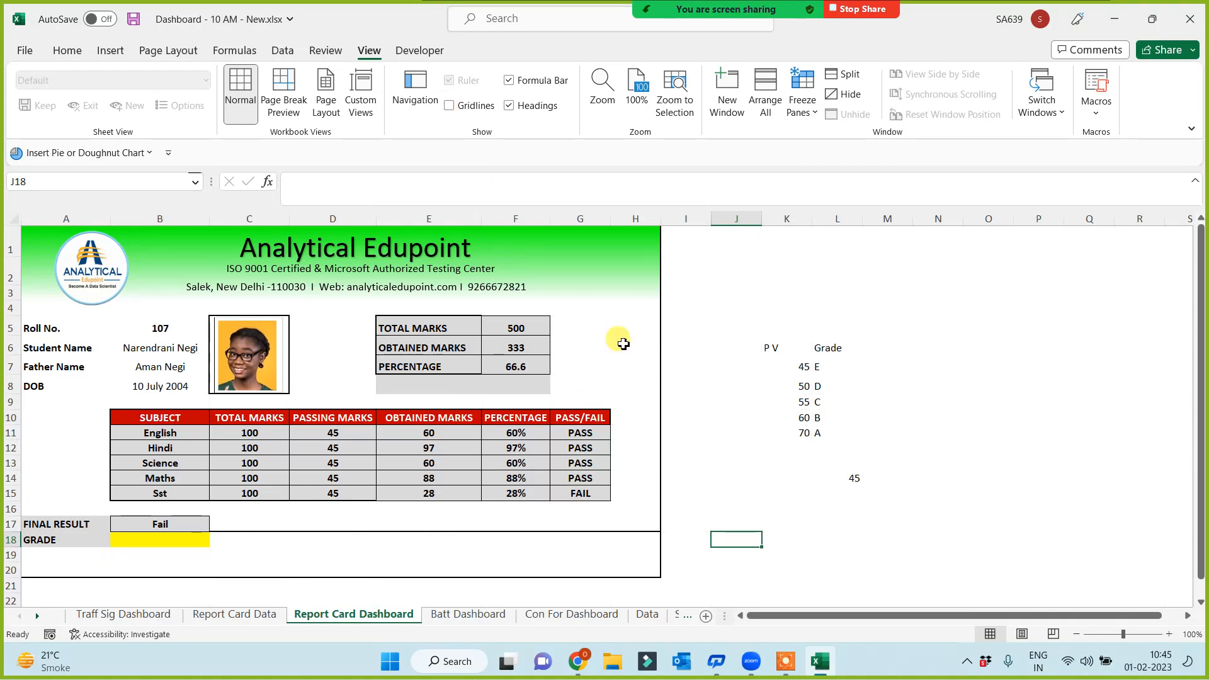
{"action": "left_click", "coordinate": [714, 478]}
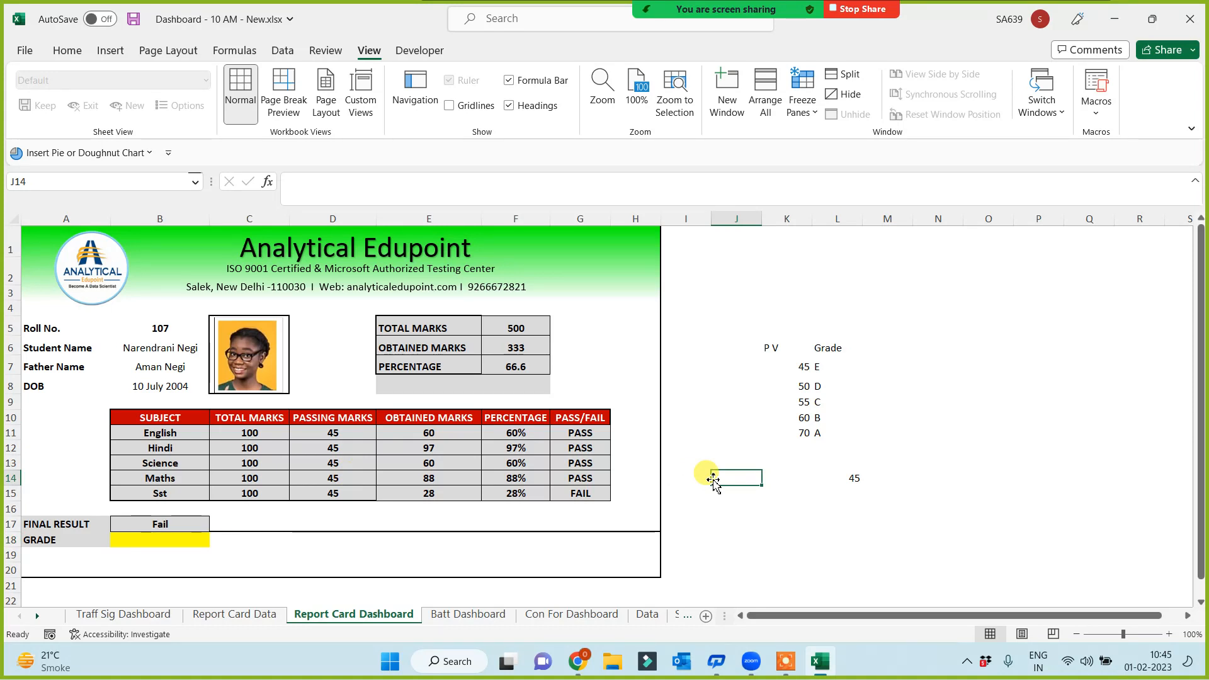
{"action": "left_click", "coordinate": [449, 106]}
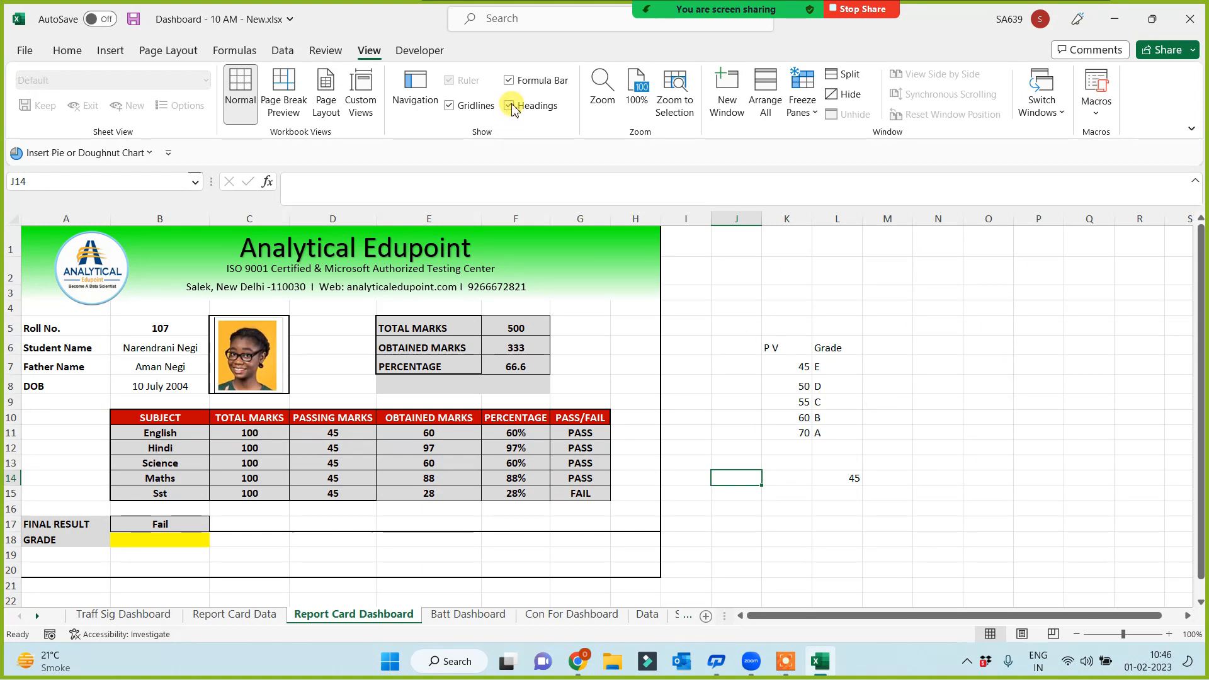
{"action": "left_click", "coordinate": [450, 107]}
{"action": "left_click", "coordinate": [758, 514]}
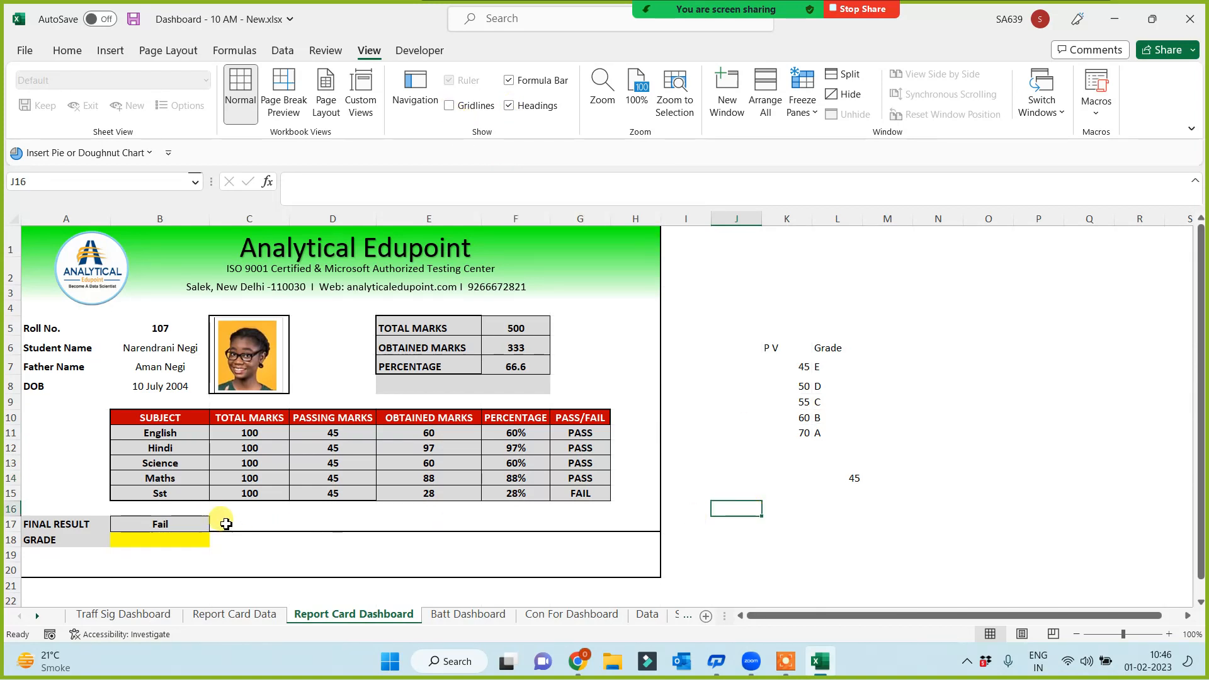
{"action": "left_click", "coordinate": [615, 554]}
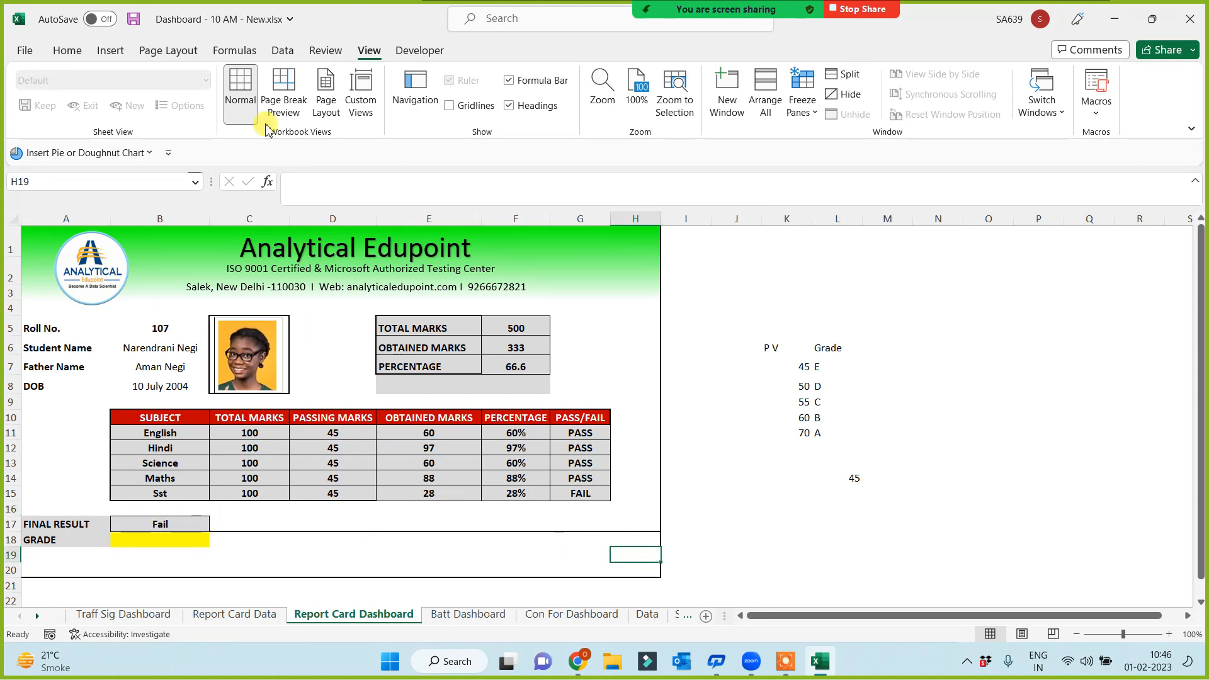
{"action": "left_click", "coordinate": [429, 540]}
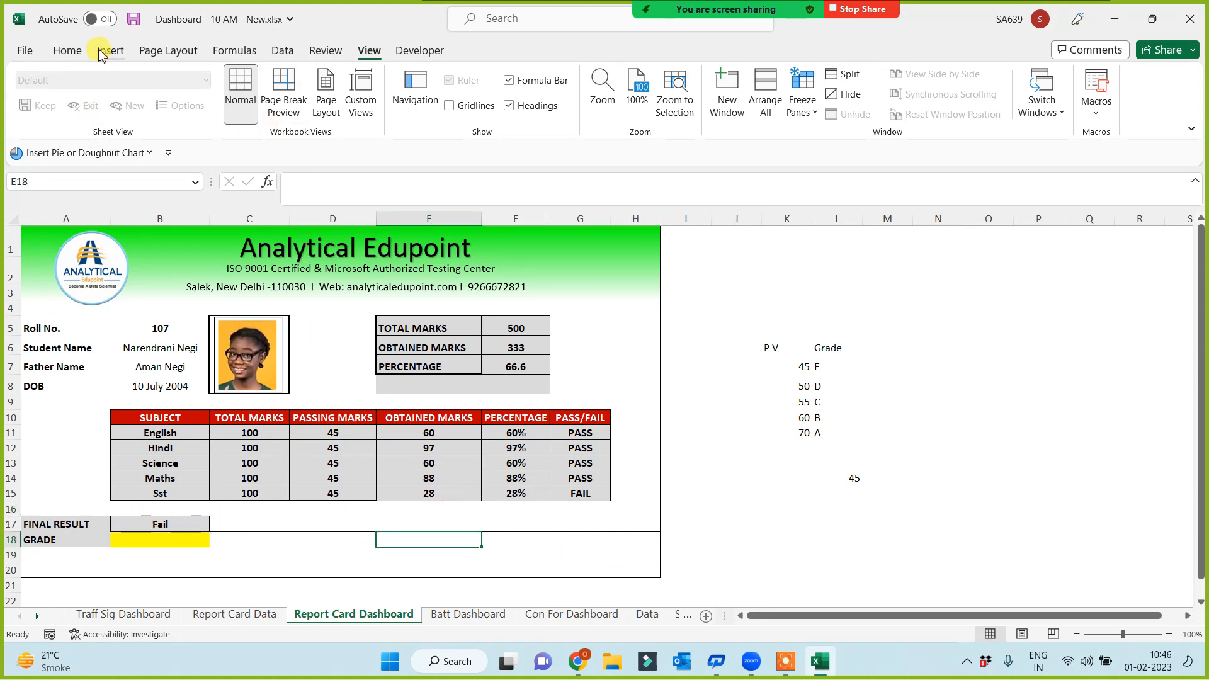
Paint E18's plain formatting over C17:H18 to clear the stray grey fill and lines
{"action": "left_click", "coordinate": [66, 50]}
{"action": "left_click", "coordinate": [103, 113]}
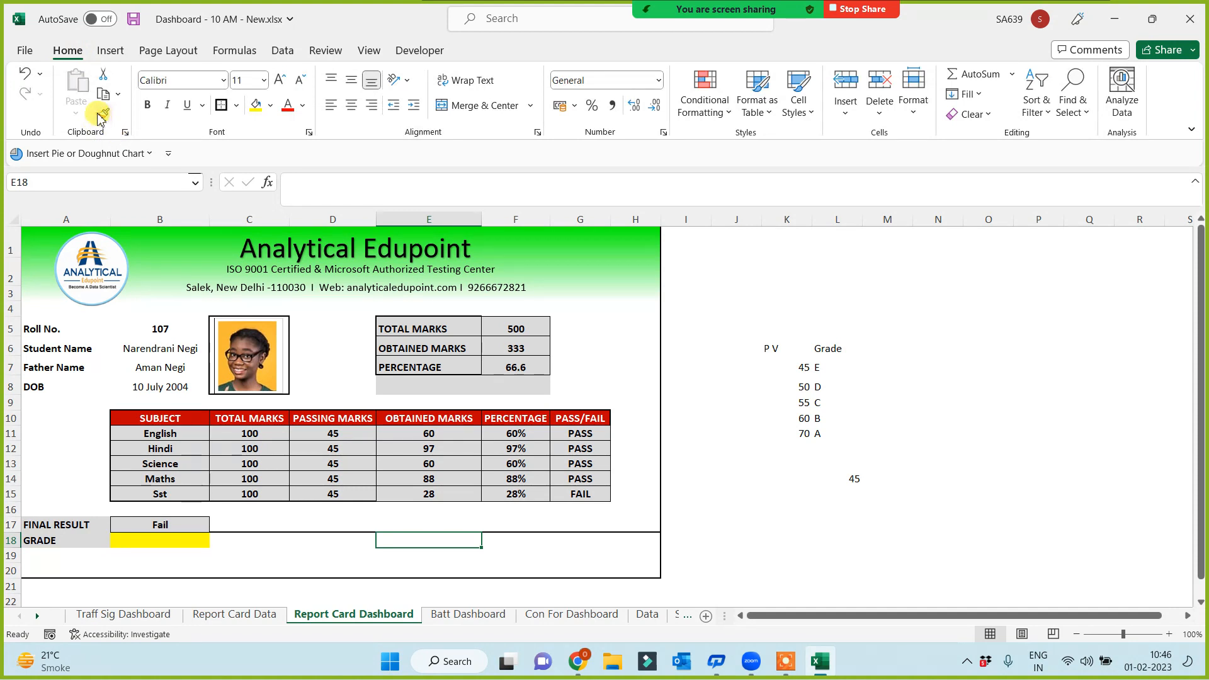
{"action": "left_click_drag", "start_coordinate": [221, 530], "coordinate": [637, 540]}
{"action": "left_click", "coordinate": [749, 540]}
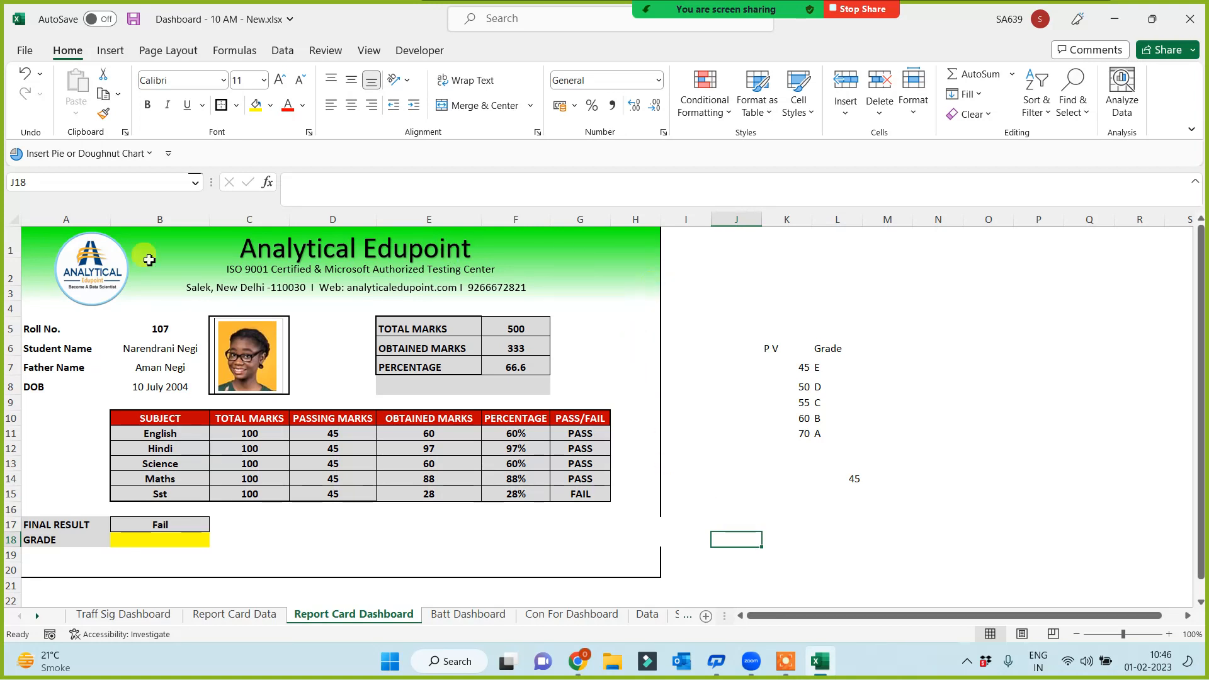
Put an outside border around the Final Result and Grade block A17:B18
{"action": "left_click", "coordinate": [637, 570]}
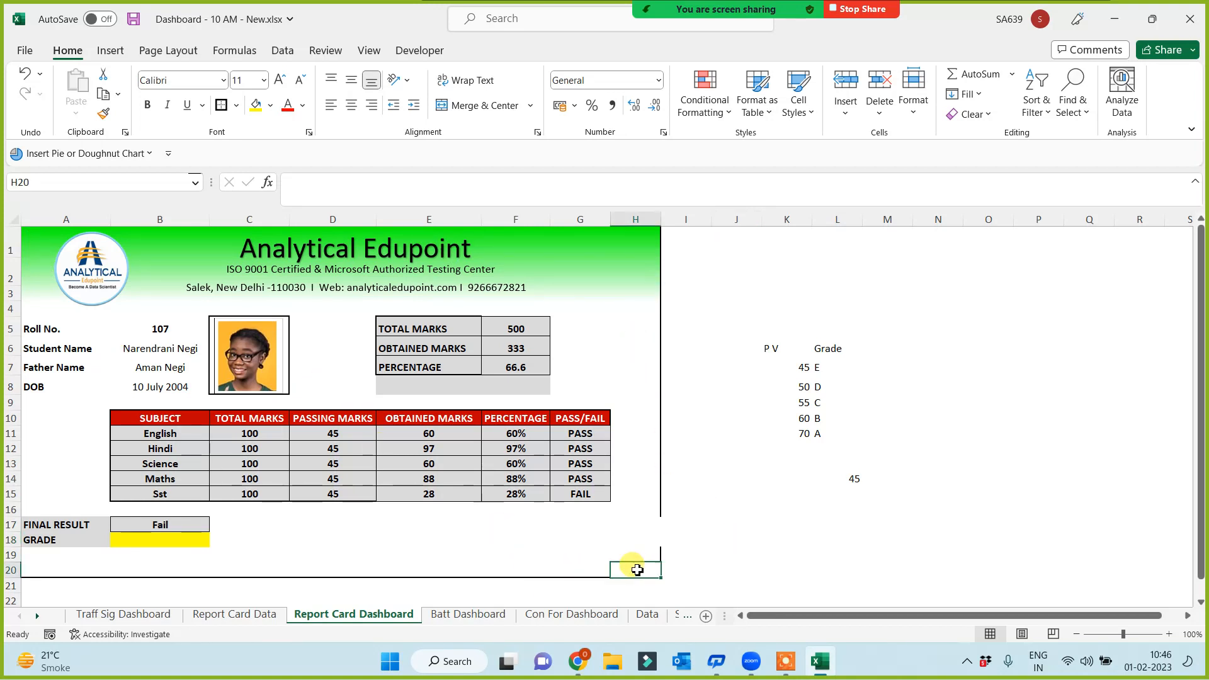
{"action": "key", "text": "shift+Left"}
{"action": "key", "text": "shift+Left"}
{"action": "key", "text": "shift+Left"}
{"action": "key", "text": "shift+Left"}
{"action": "key", "text": "shift+Left"}
{"action": "key", "text": "shift+Left"}
{"action": "key", "text": "shift+Left"}
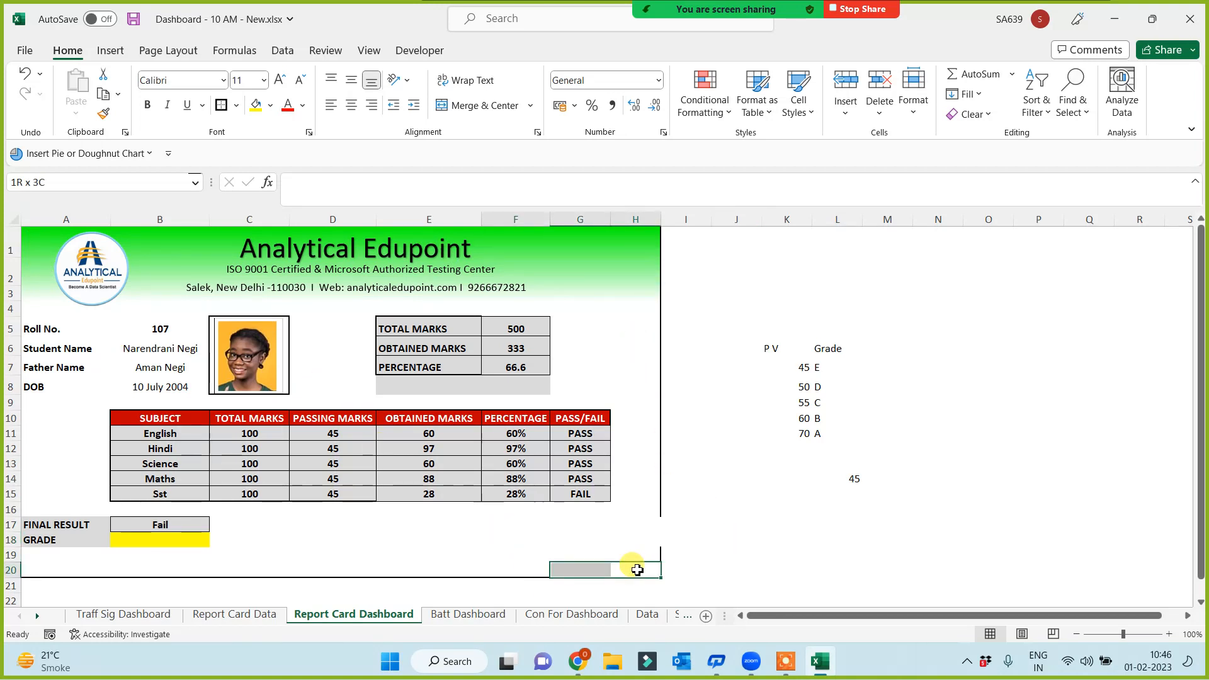
{"action": "key", "text": "shift+Up"}
{"action": "key", "text": "shift+Up"}
{"action": "key", "text": "shift+Up"}
{"action": "key", "text": "shift+Up"}
{"action": "key", "text": "shift+Up"}
{"action": "key", "text": "shift+Up"}
{"action": "key", "text": "shift+Up"}
{"action": "key", "text": "shift+Up"}
{"action": "key", "text": "shift+Up"}
{"action": "key", "text": "shift+Up"}
{"action": "key", "text": "shift+Up"}
{"action": "key", "text": "shift+Up"}
{"action": "key", "text": "shift+Up"}
{"action": "key", "text": "shift+Up"}
{"action": "key", "text": "shift+Up"}
{"action": "key", "text": "shift+Up"}
{"action": "key", "text": "shift+Up"}
{"action": "key", "text": "shift+Up"}
{"action": "key", "text": "shift+Up"}
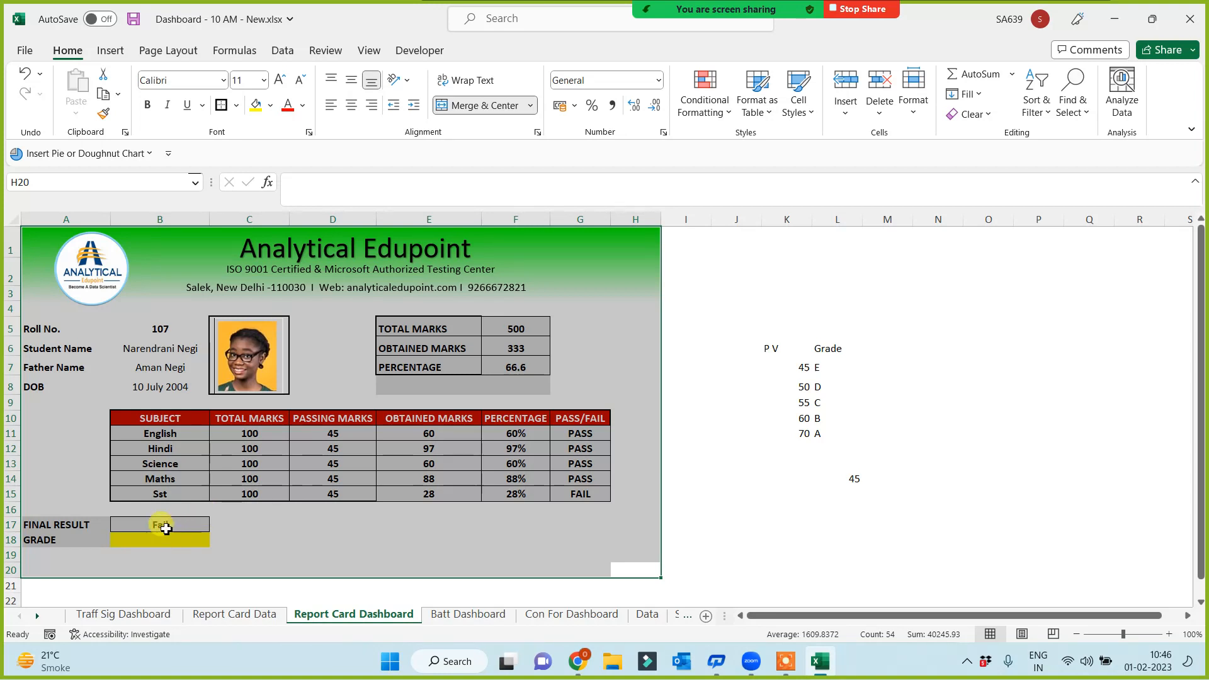
{"action": "left_click_drag", "start_coordinate": [162, 526], "coordinate": [166, 543]}
{"action": "left_click_drag", "start_coordinate": [47, 525], "coordinate": [151, 542]}
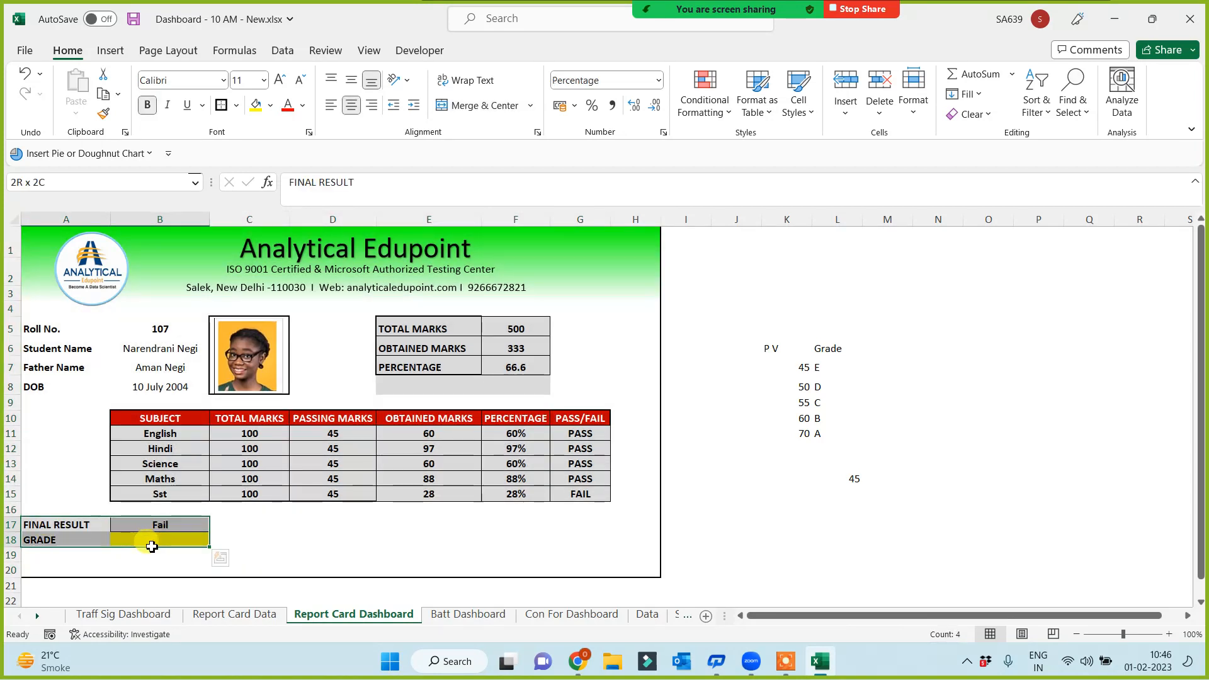
{"action": "left_click", "coordinate": [221, 105]}
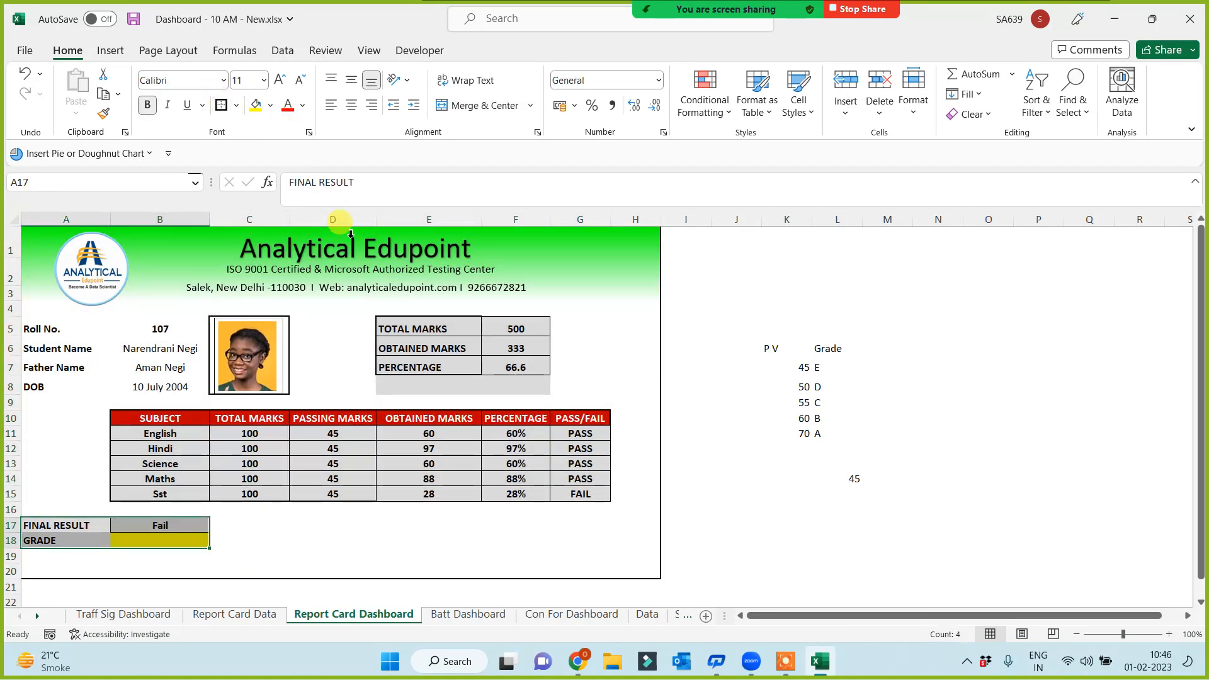
{"action": "left_click", "coordinate": [765, 540]}
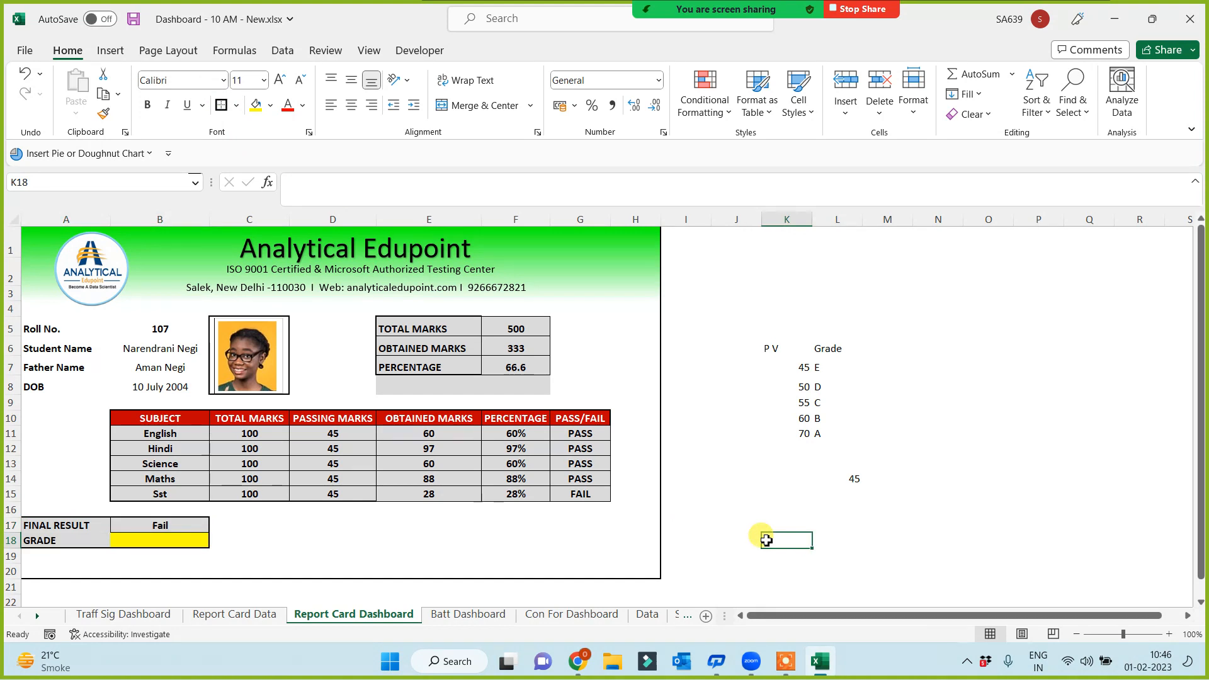
{"action": "left_click", "coordinate": [416, 553]}
{"action": "left_click", "coordinate": [526, 555]}
{"action": "left_click", "coordinate": [445, 554]}
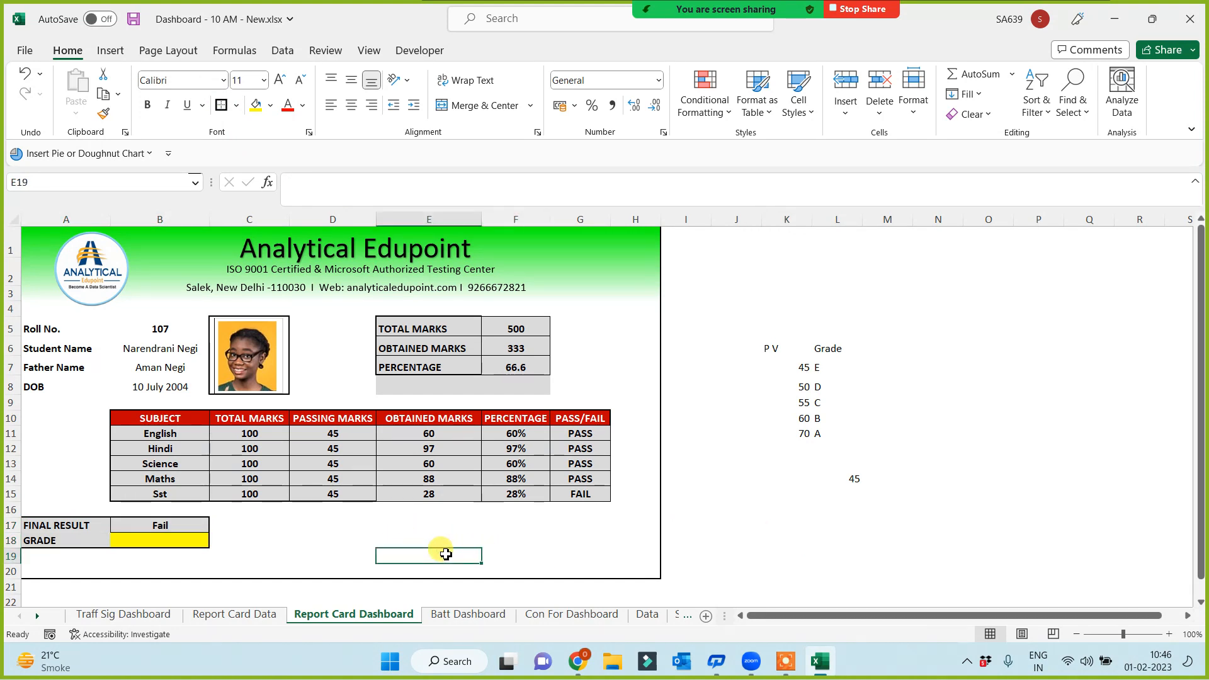
Type the label 'Authorized Signature' into E19
{"action": "left_click", "coordinate": [494, 555]}
{"action": "left_click", "coordinate": [455, 557]}
{"action": "type", "text": "Authorized Signature"}
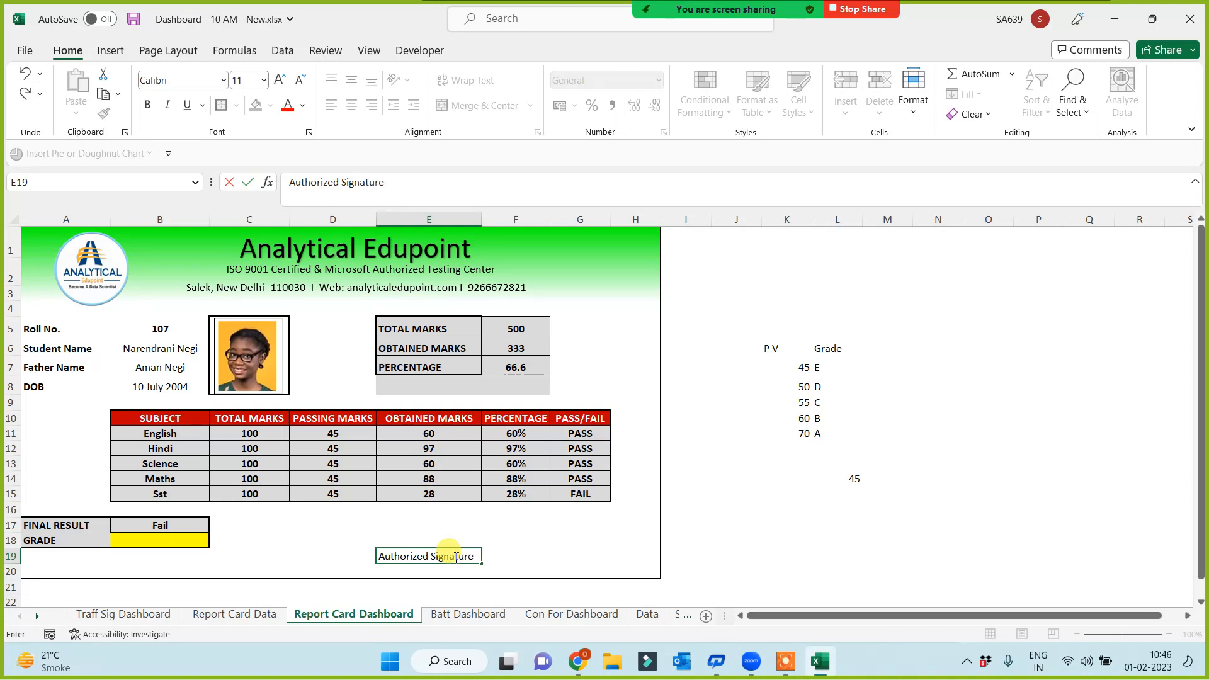
{"action": "left_click", "coordinate": [749, 537]}
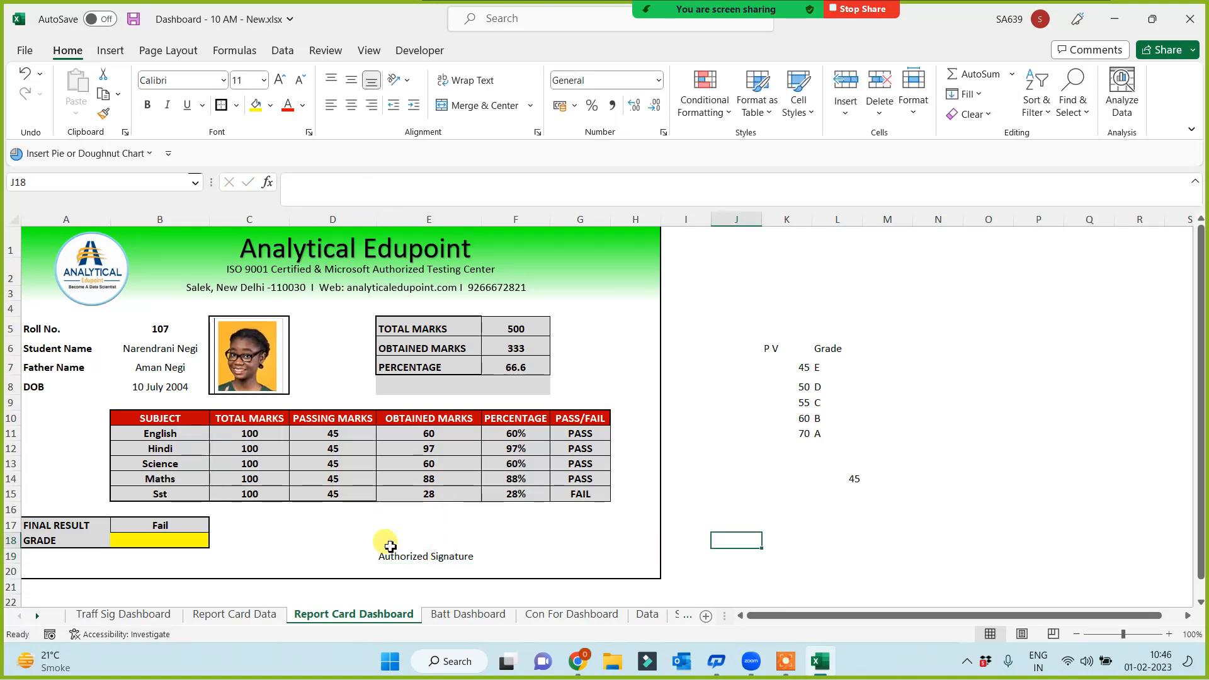
Merge and centre the signature label across E19:F19 and make it bold
{"action": "left_click", "coordinate": [409, 540]}
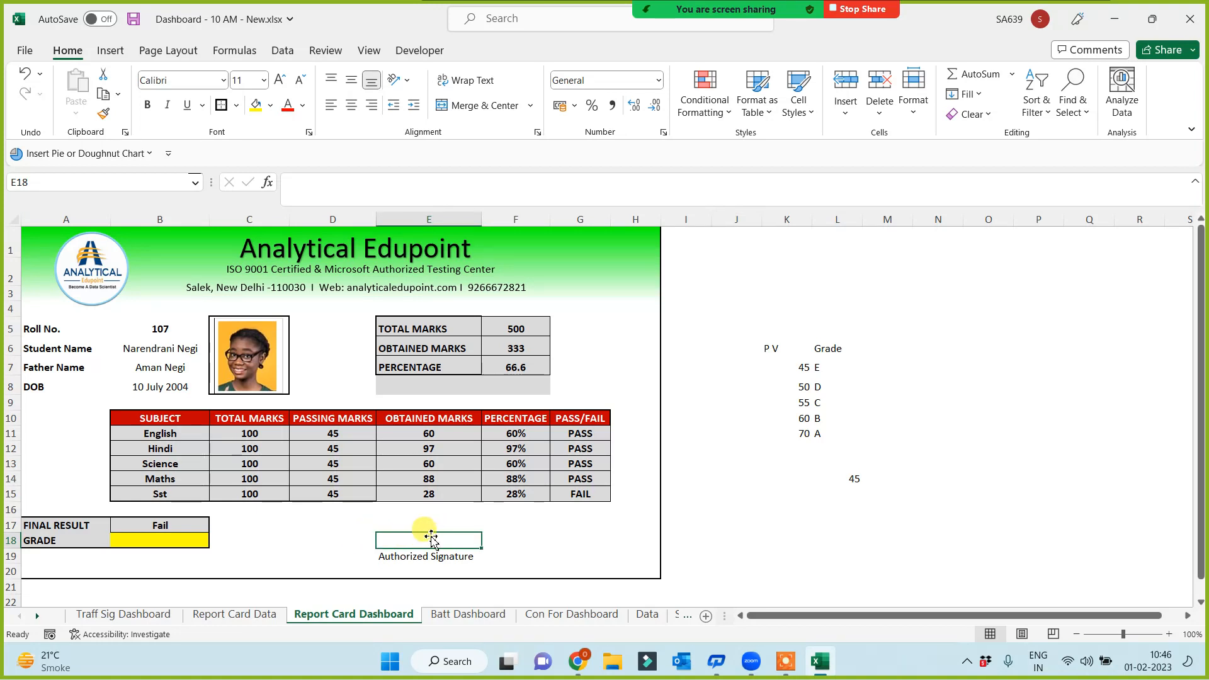
{"action": "left_click", "coordinate": [391, 556]}
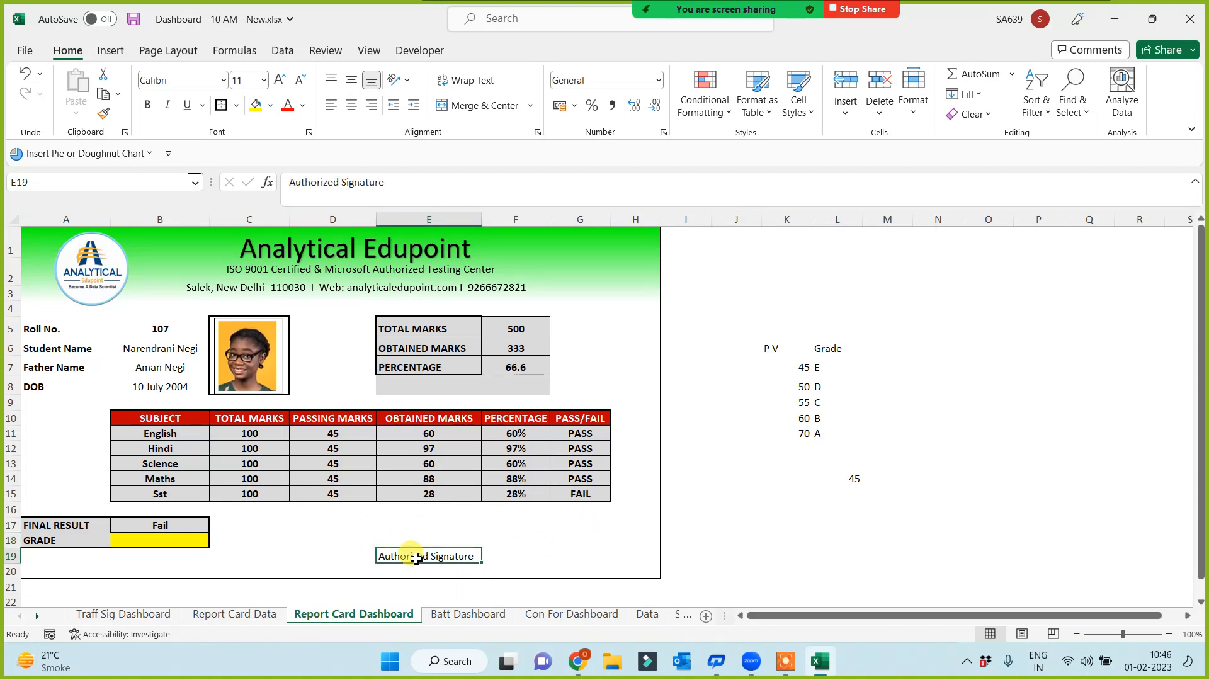
{"action": "left_click_drag", "start_coordinate": [522, 562], "coordinate": [527, 553]}
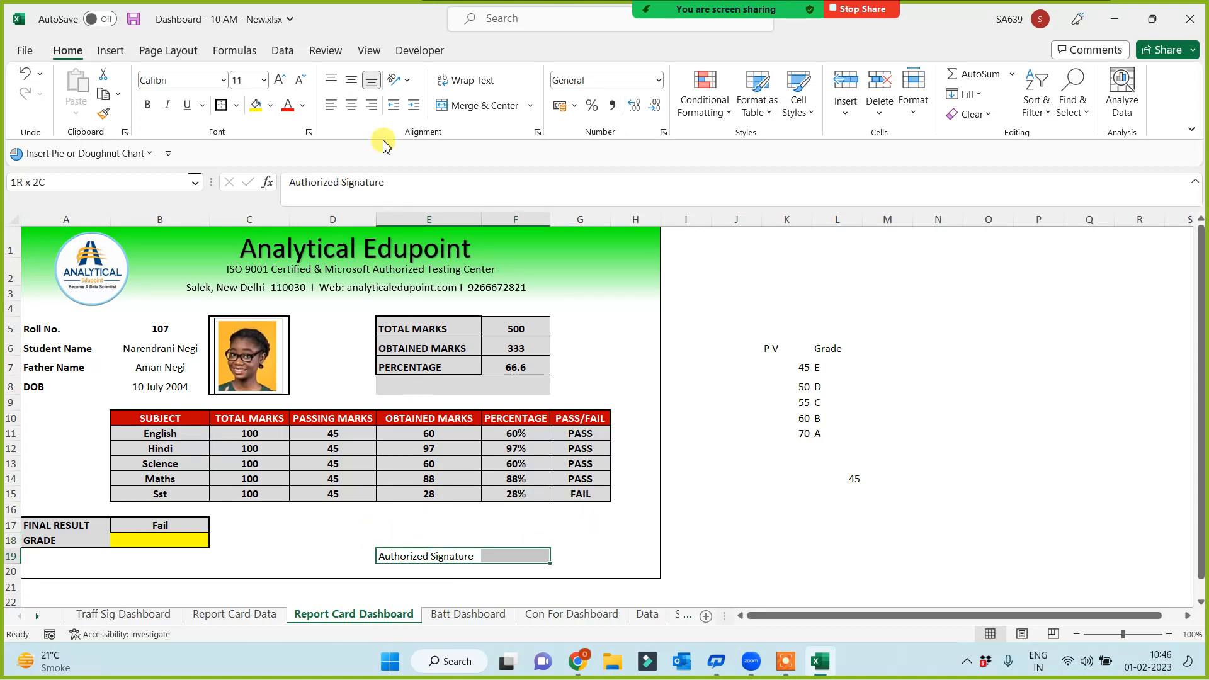
{"action": "left_click", "coordinate": [485, 105]}
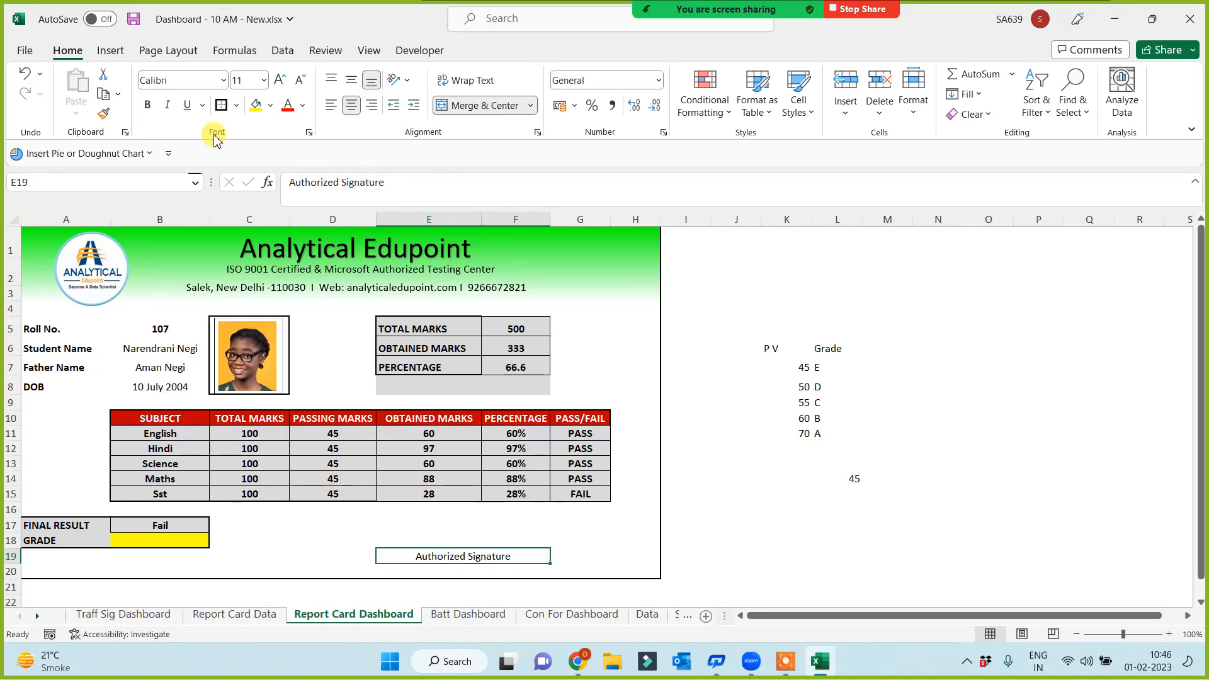
{"action": "left_click", "coordinate": [146, 105]}
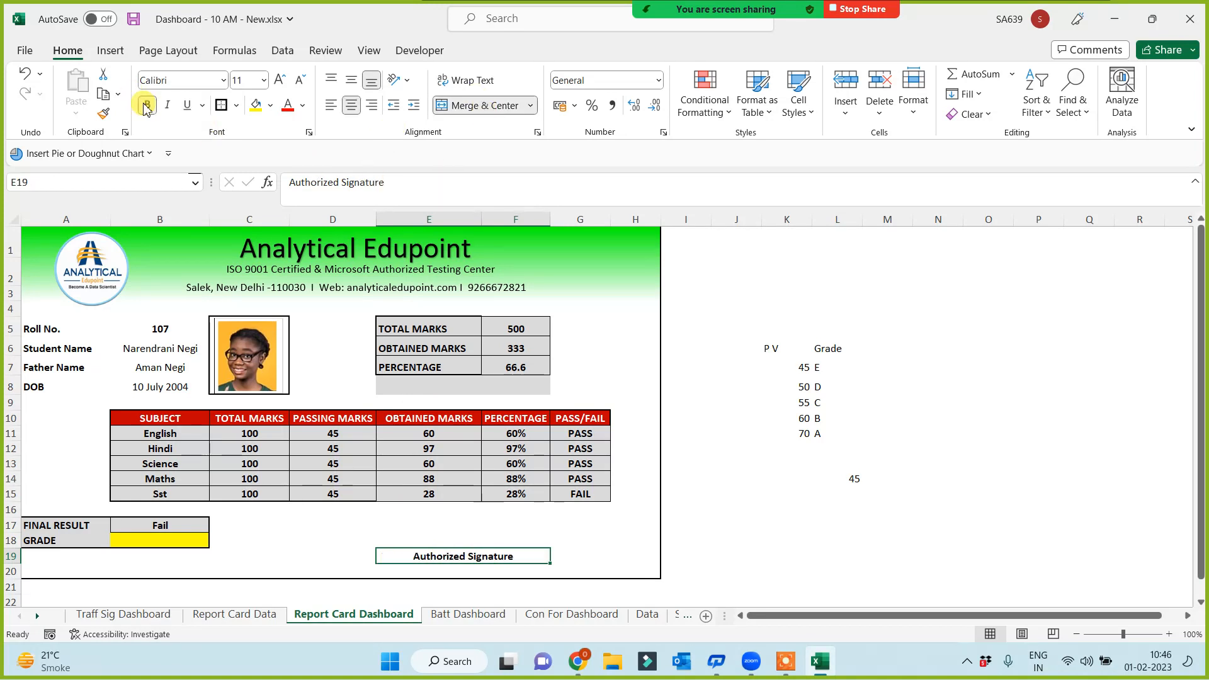
{"action": "left_click", "coordinate": [776, 544]}
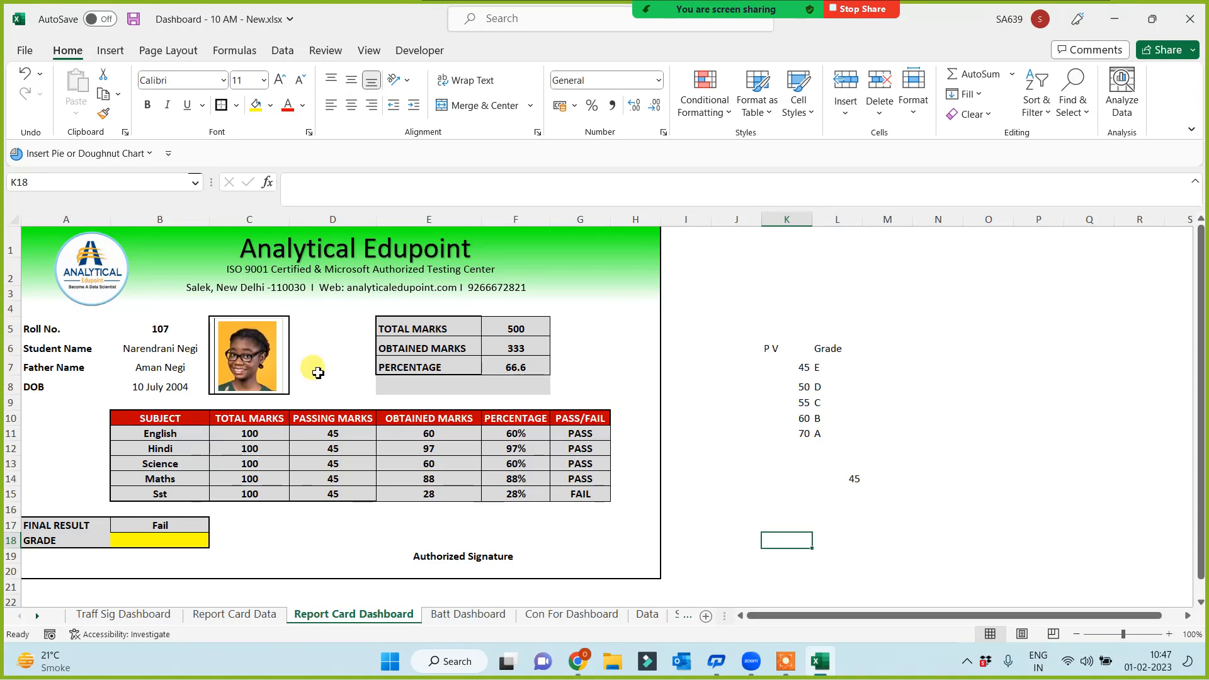
Insert an empty column at A, shifting the report card and grade table right
{"action": "right_click", "coordinate": [63, 219]}
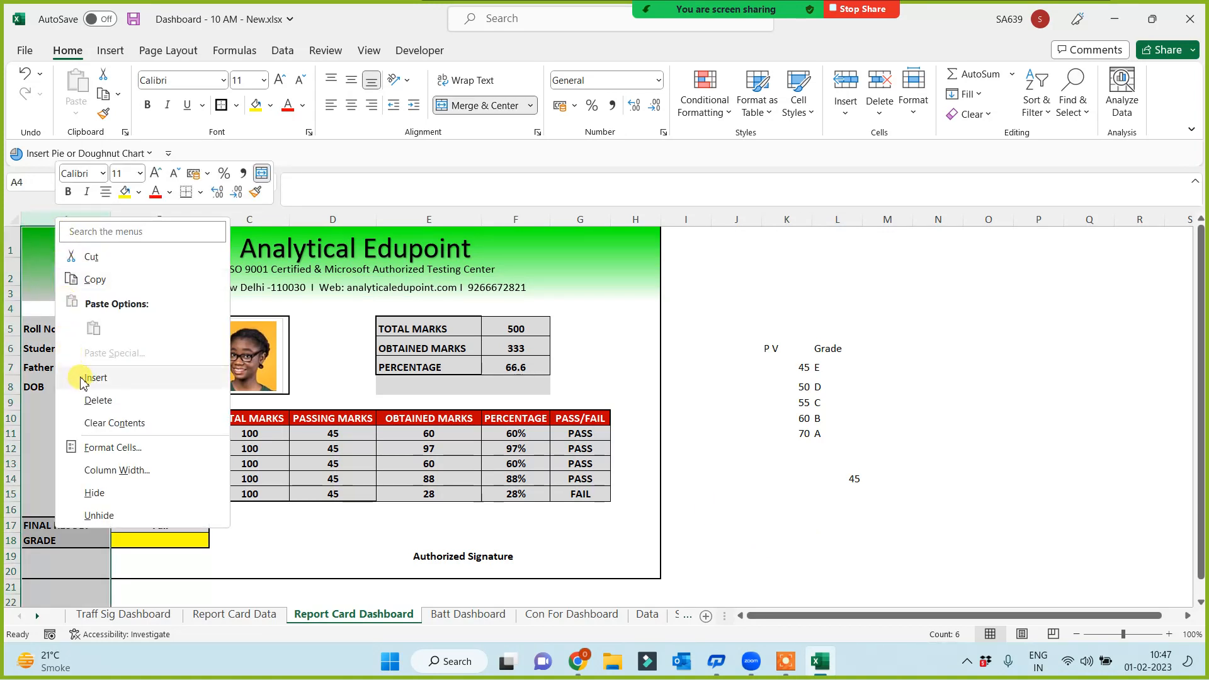
{"action": "left_click", "coordinate": [94, 377]}
{"action": "left_click", "coordinate": [786, 435]}
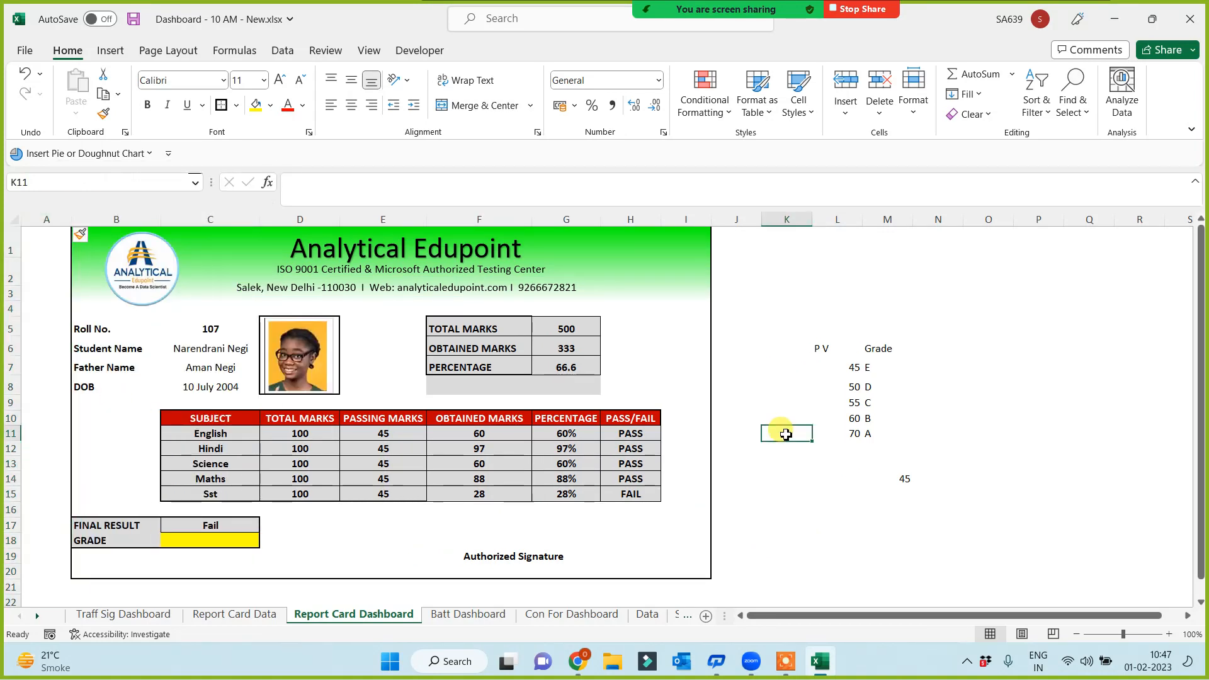
{"action": "left_click", "coordinate": [756, 499]}
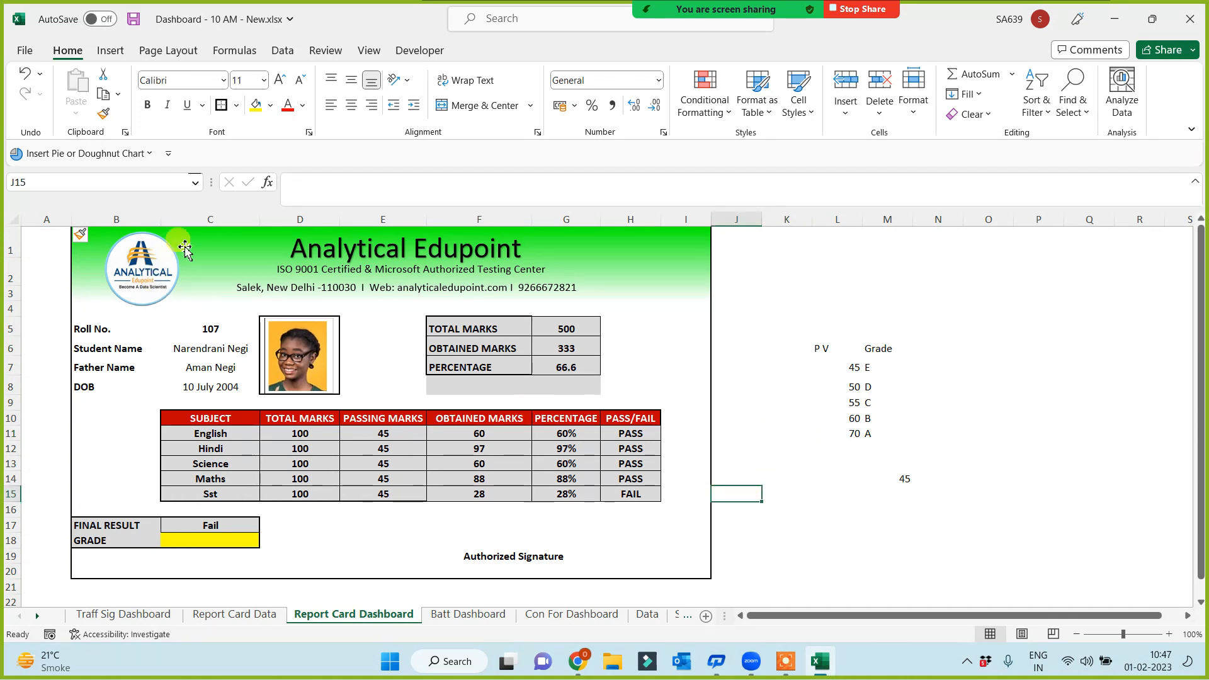
{"action": "left_click", "coordinate": [247, 290]}
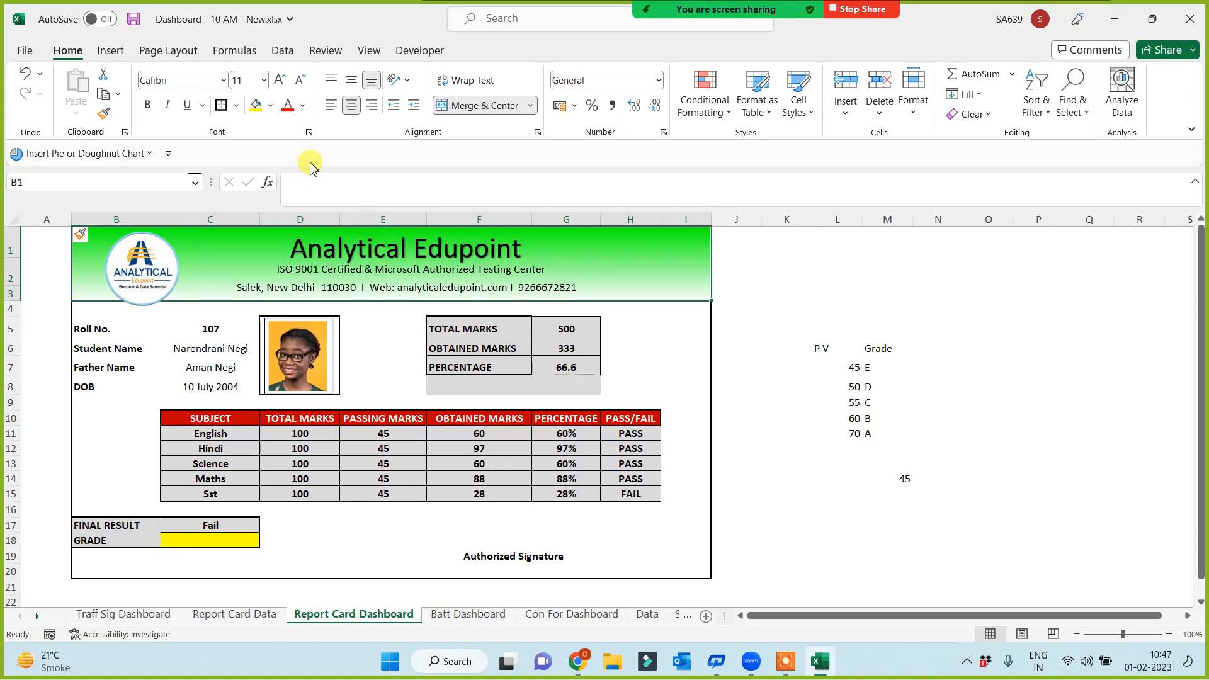
Make orange, picked from More Colors, the second gradient colour of the merged header's fill
{"action": "right_click", "coordinate": [683, 257]}
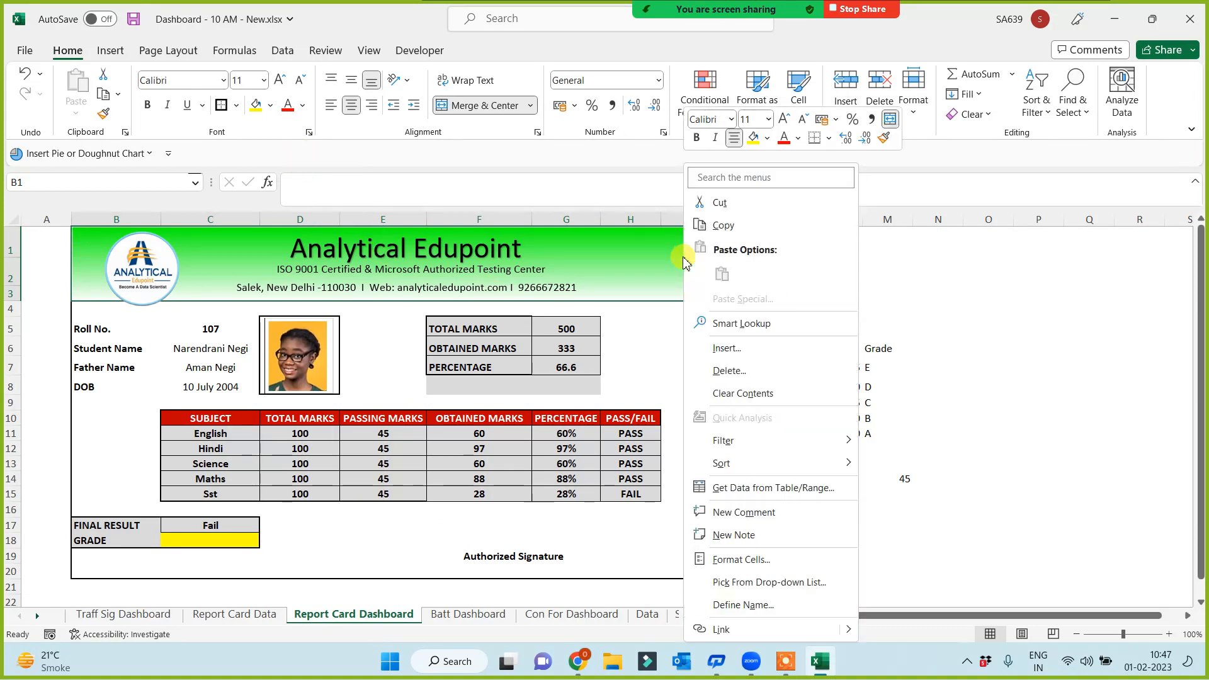
{"action": "left_click", "coordinate": [741, 561]}
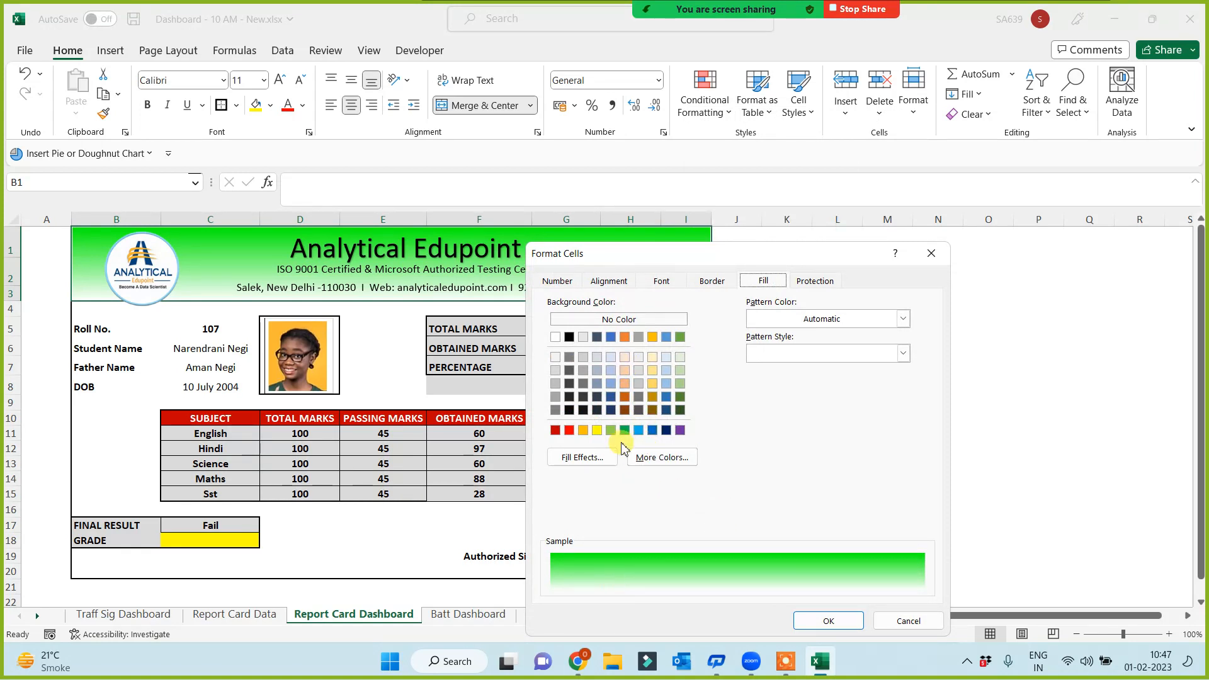
{"action": "left_click", "coordinate": [586, 457]}
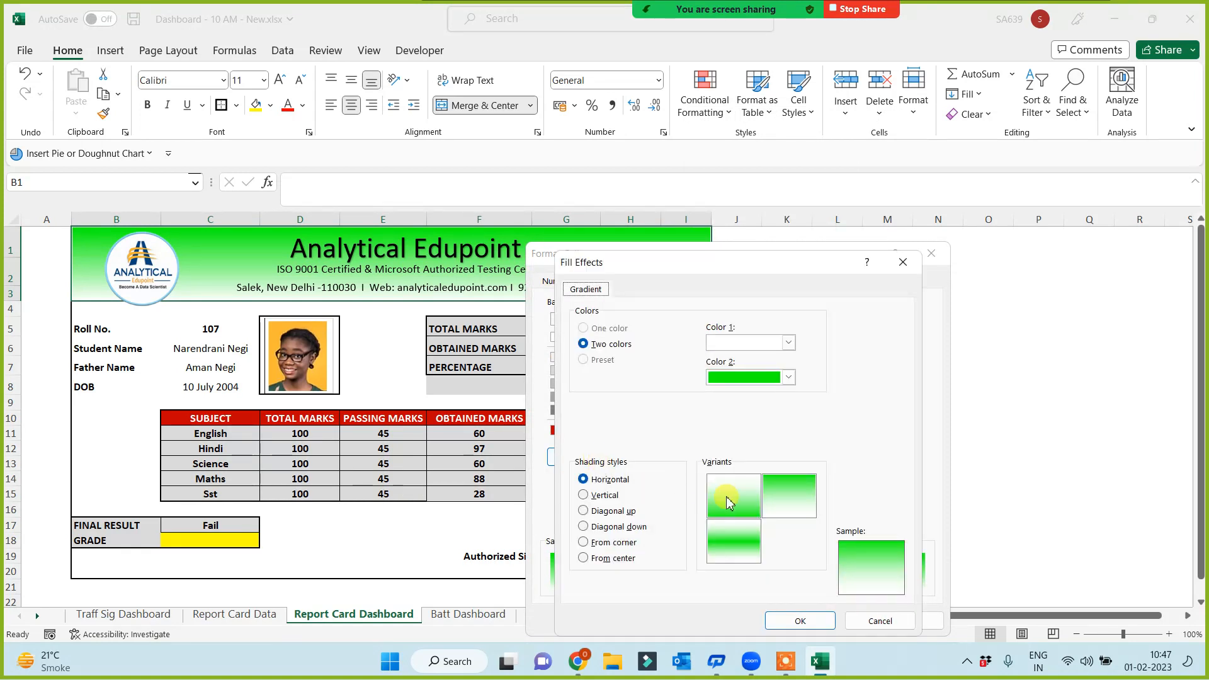
{"action": "left_click", "coordinate": [788, 377]}
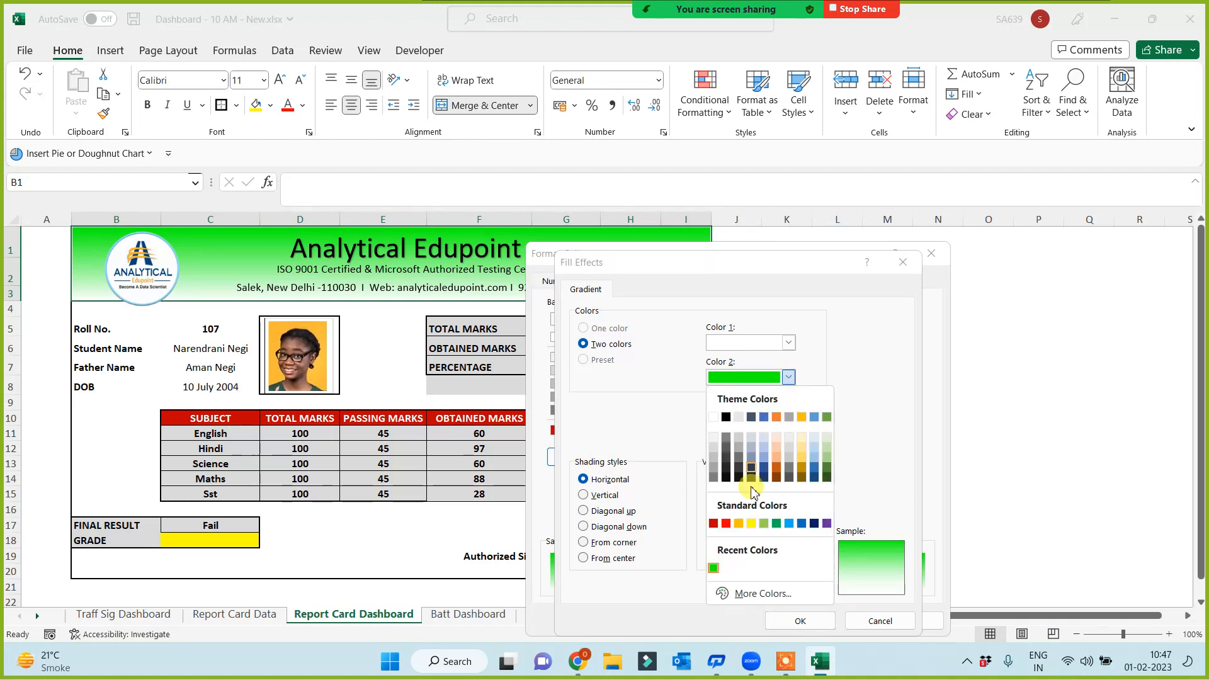
{"action": "left_click", "coordinate": [749, 593]}
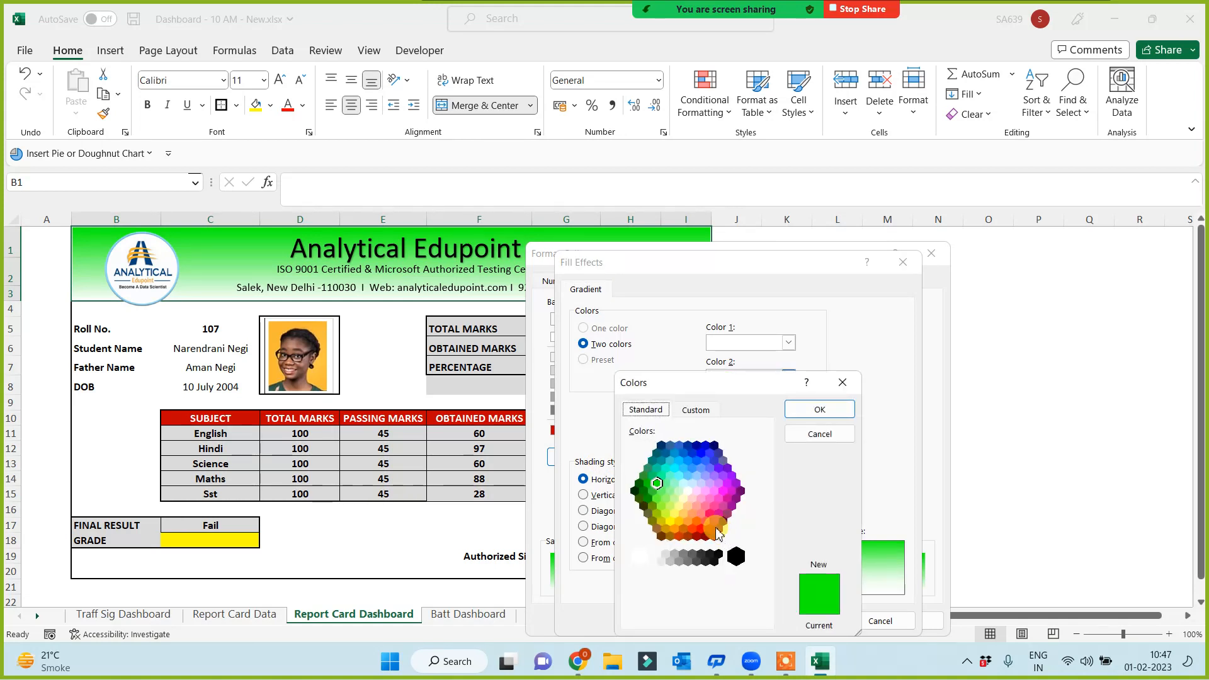
{"action": "left_click", "coordinate": [692, 527]}
{"action": "left_click", "coordinate": [697, 522]}
{"action": "left_click", "coordinate": [818, 410]}
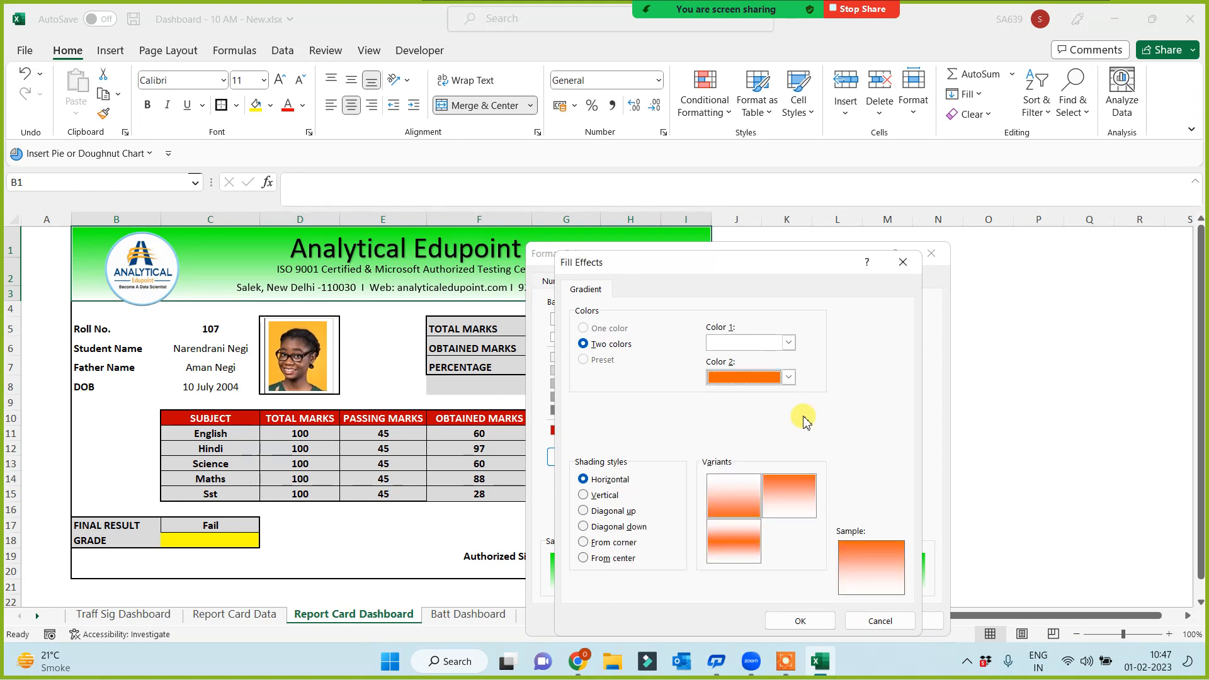
{"action": "left_click", "coordinate": [799, 621]}
{"action": "left_click", "coordinate": [819, 621]}
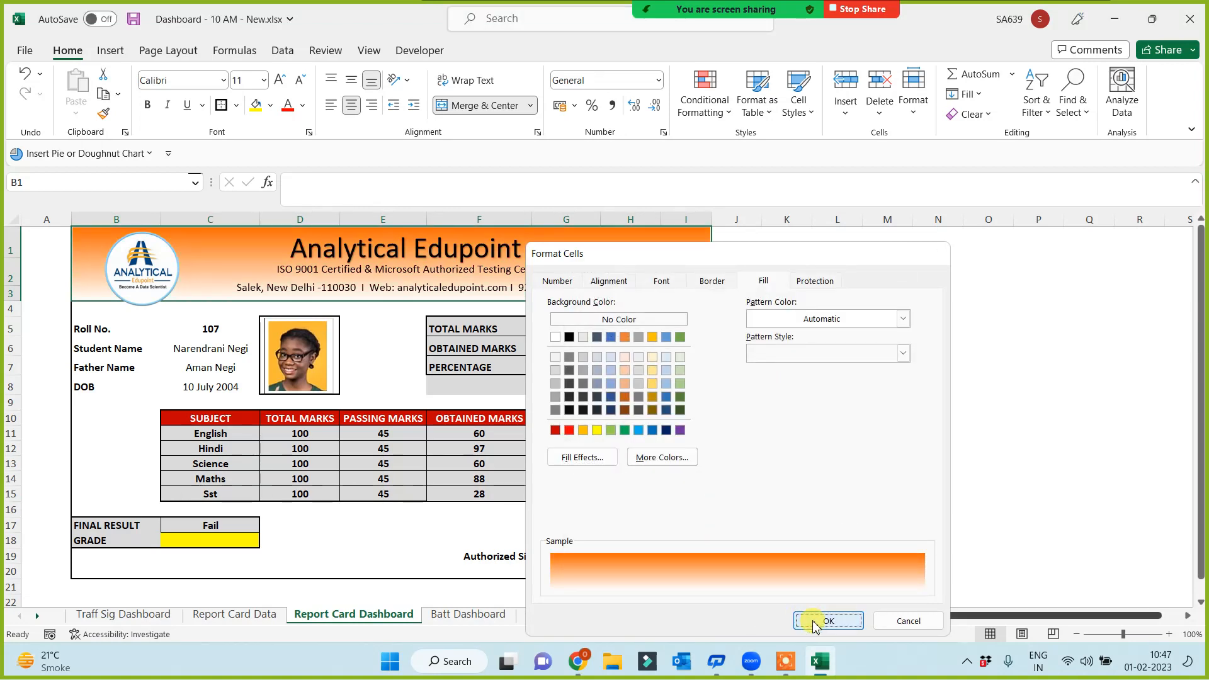
{"action": "left_click", "coordinate": [899, 530]}
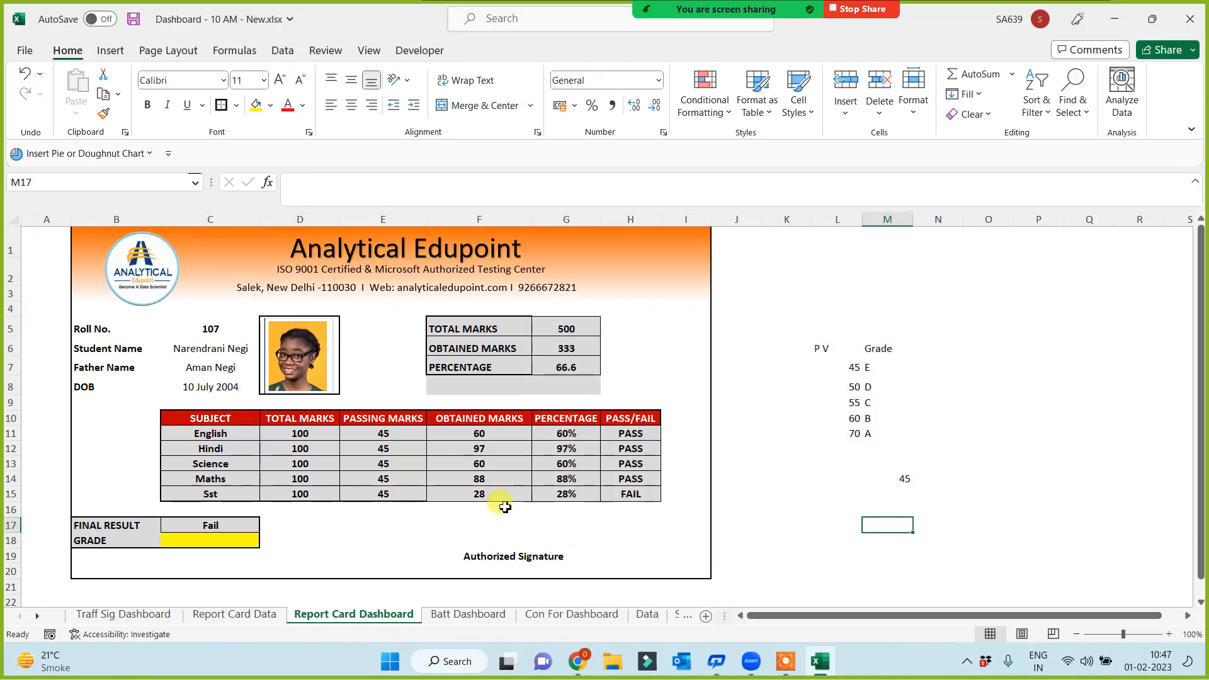
Select rows 18–20 at the report's bottom from cell I20, then clear the selection
{"action": "left_click", "coordinate": [683, 571]}
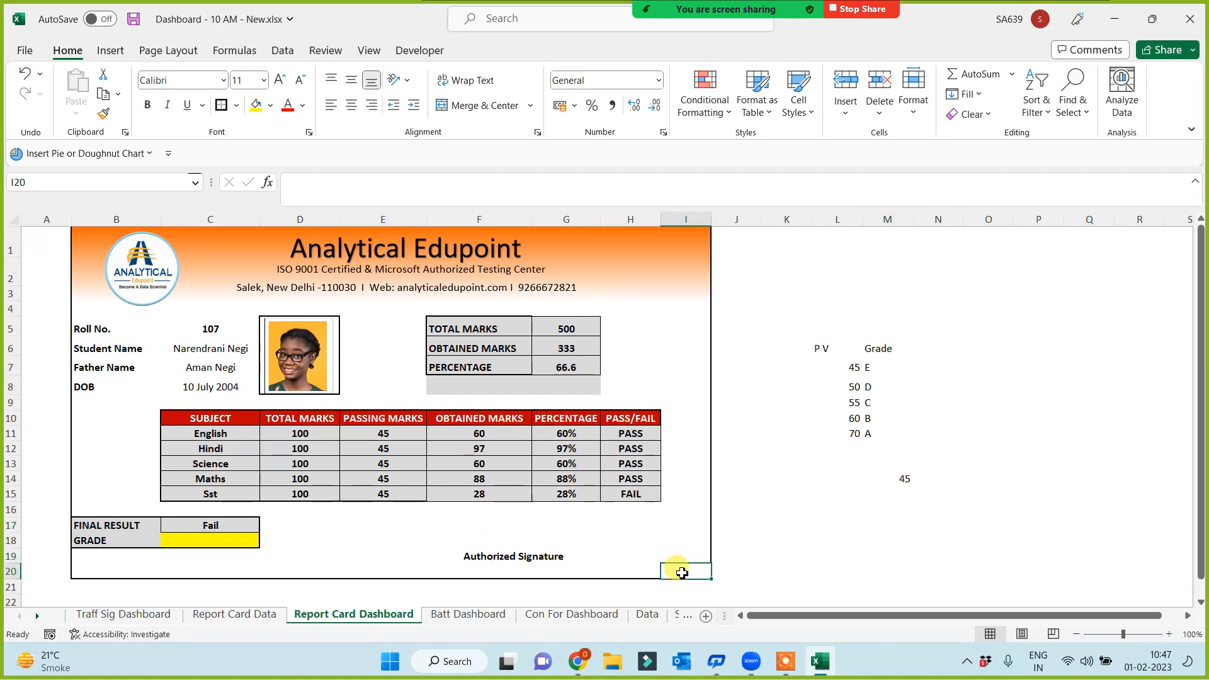
{"action": "key", "text": "shift+Left"}
{"action": "key", "text": "shift+Left"}
{"action": "key", "text": "shift+Left"}
{"action": "key", "text": "shift+Left"}
{"action": "key", "text": "shift+Left"}
{"action": "key", "text": "shift+Left"}
{"action": "key", "text": "shift+Left"}
{"action": "key", "text": "shift+Left"}
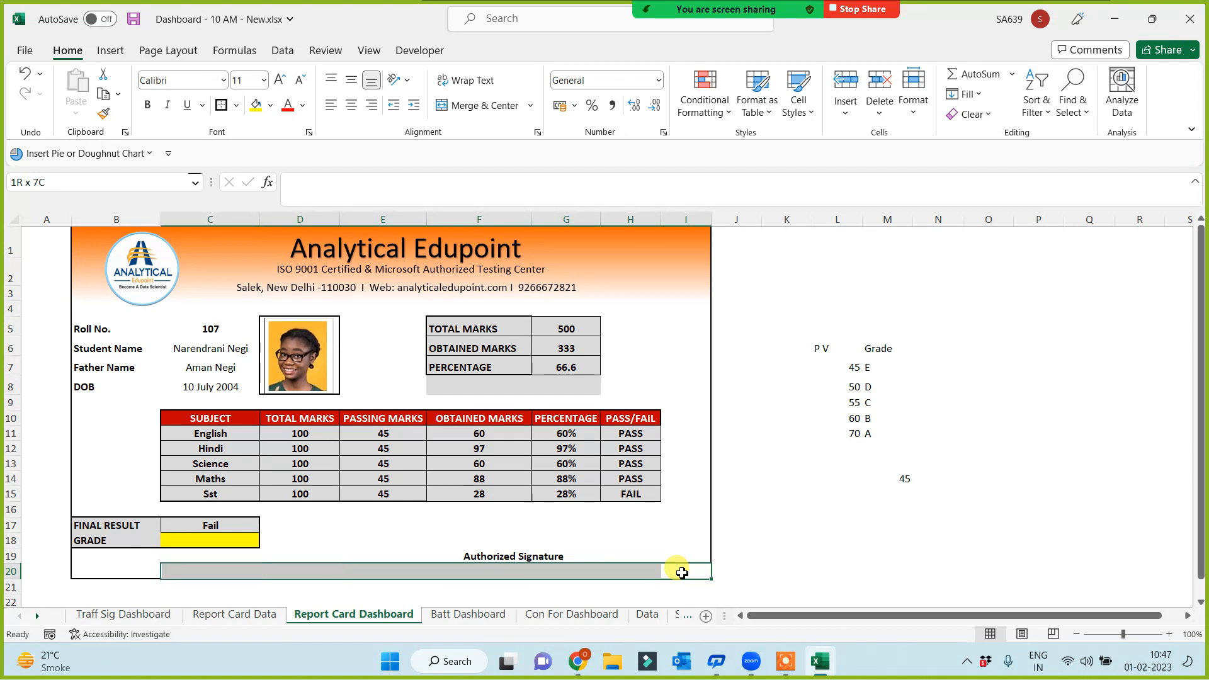
{"action": "key", "text": "shift+Right"}
{"action": "key", "text": "shift+Up"}
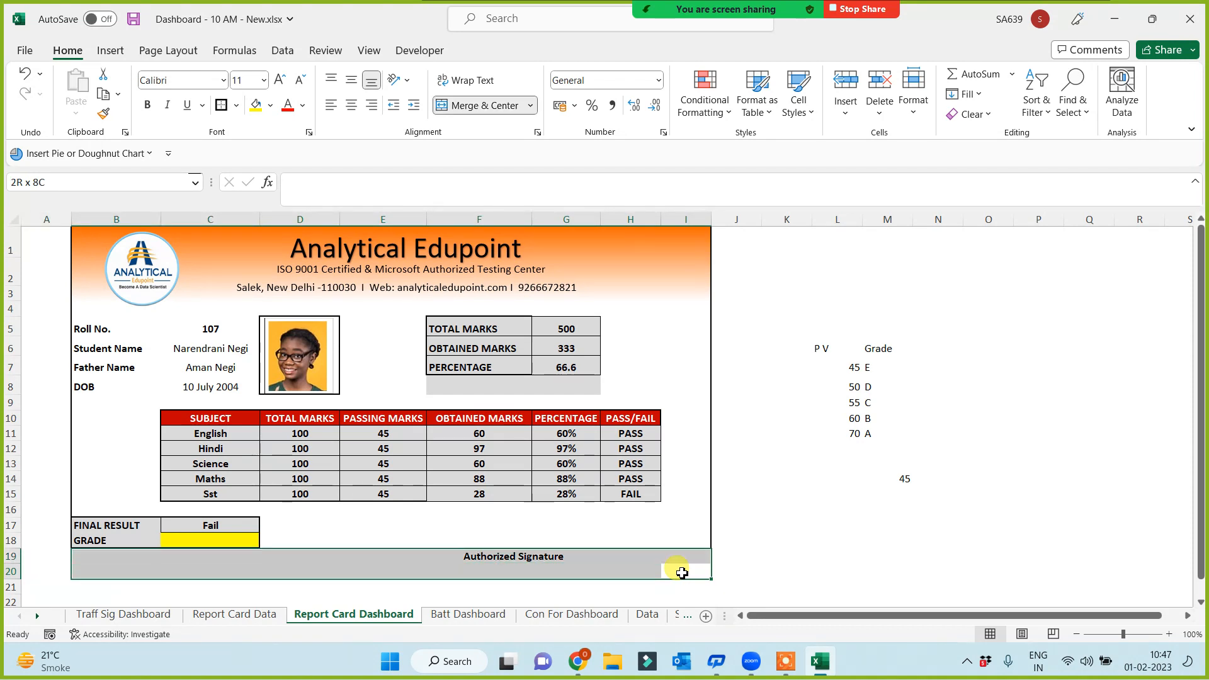
{"action": "key", "text": "shift+Up"}
{"action": "key", "text": "shift+Up"}
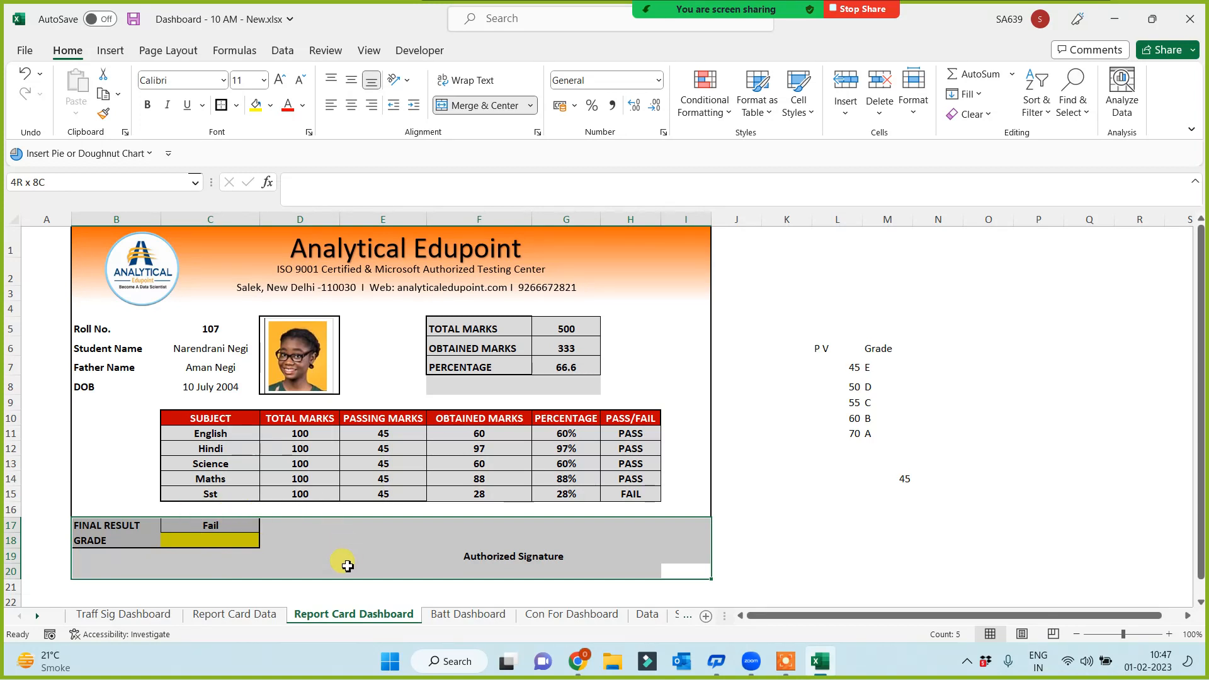
{"action": "left_click", "coordinate": [824, 525]}
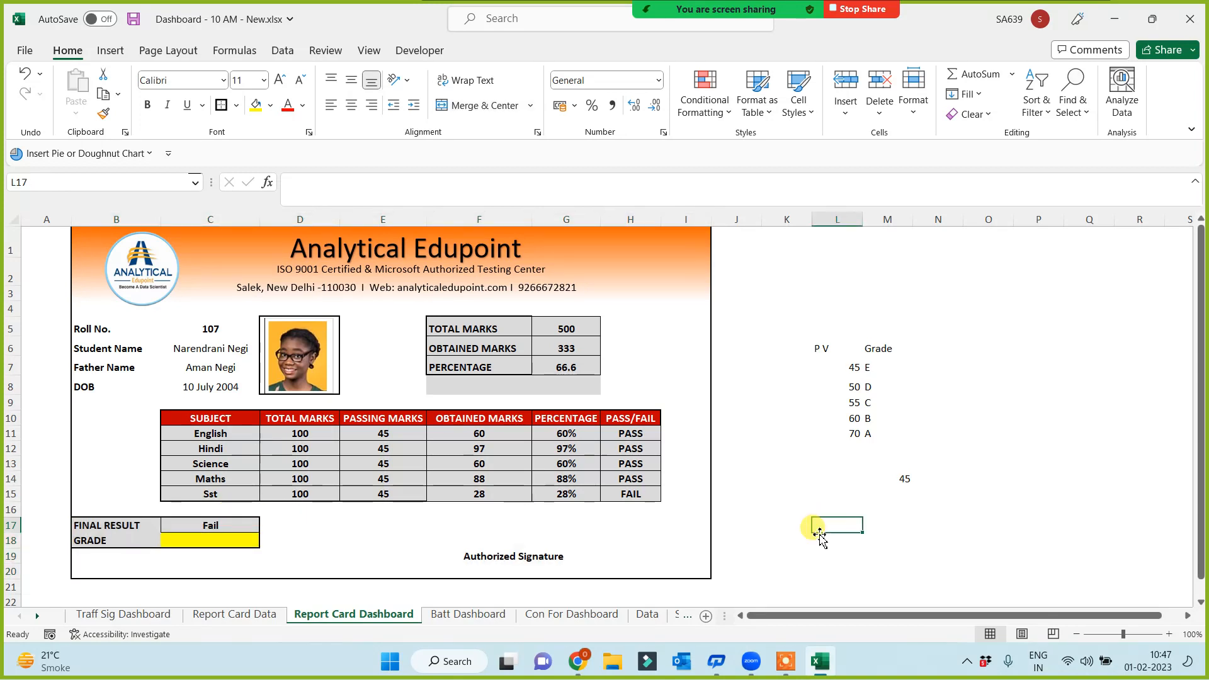
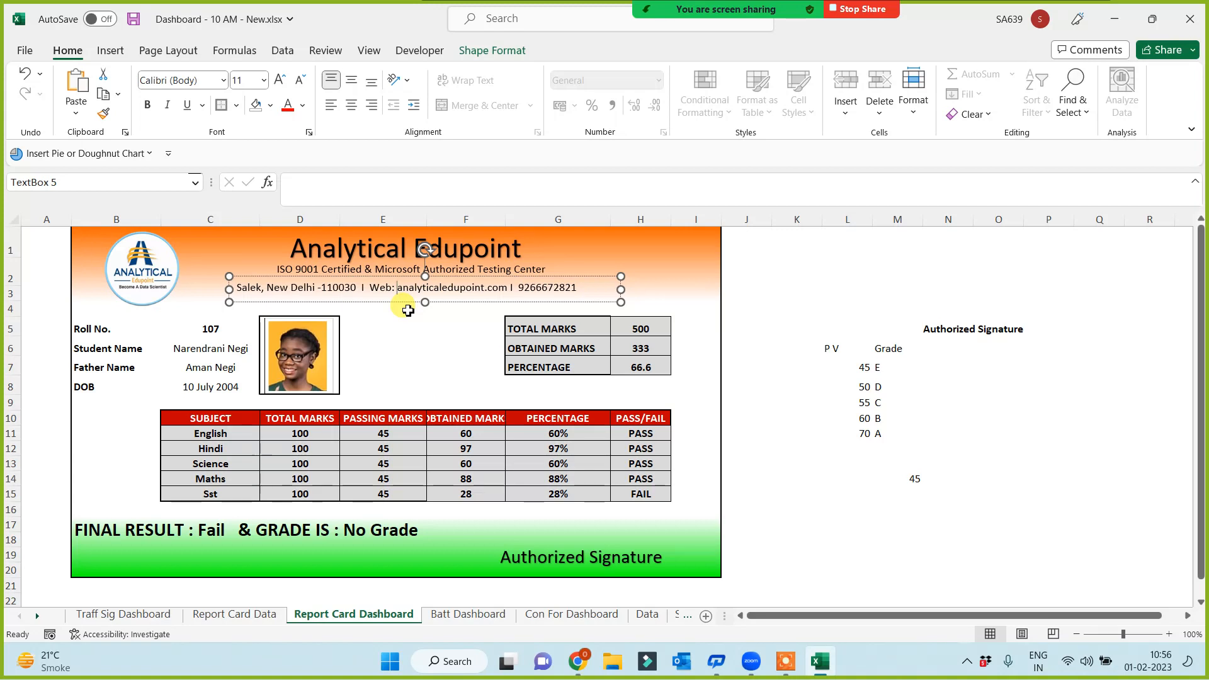
Make the address and website line bold at size 12, widening its box on both sides
{"action": "key", "text": "ctrl+a"}
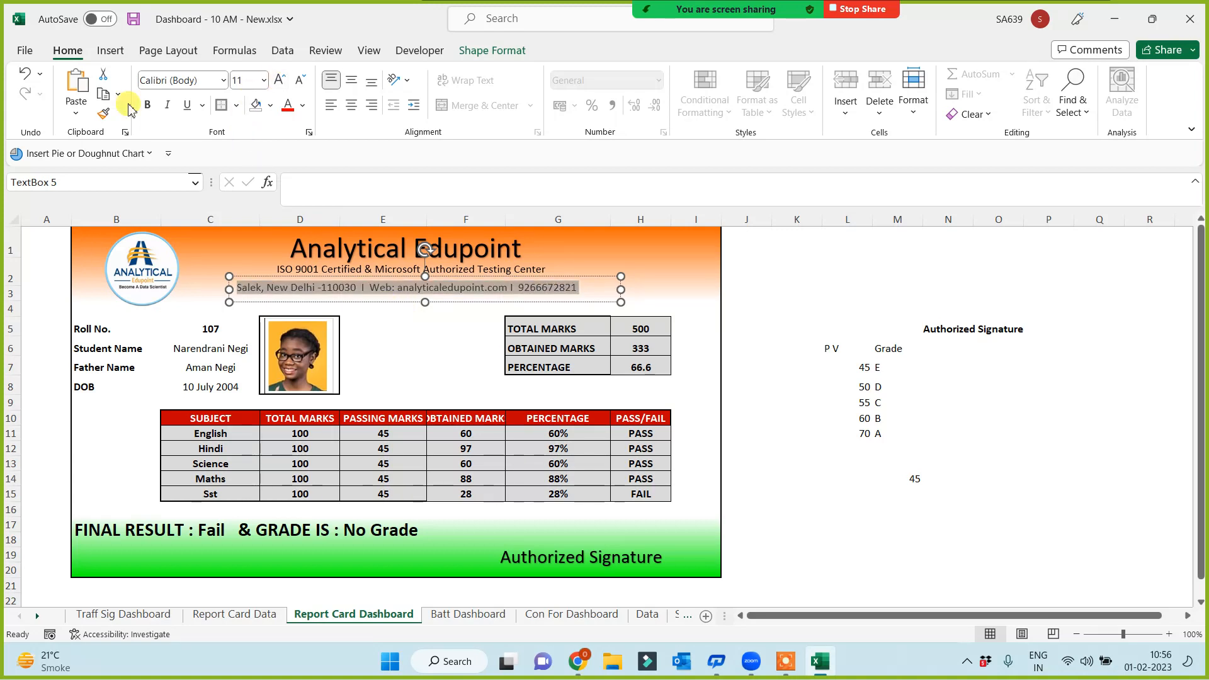
{"action": "left_click", "coordinate": [147, 104]}
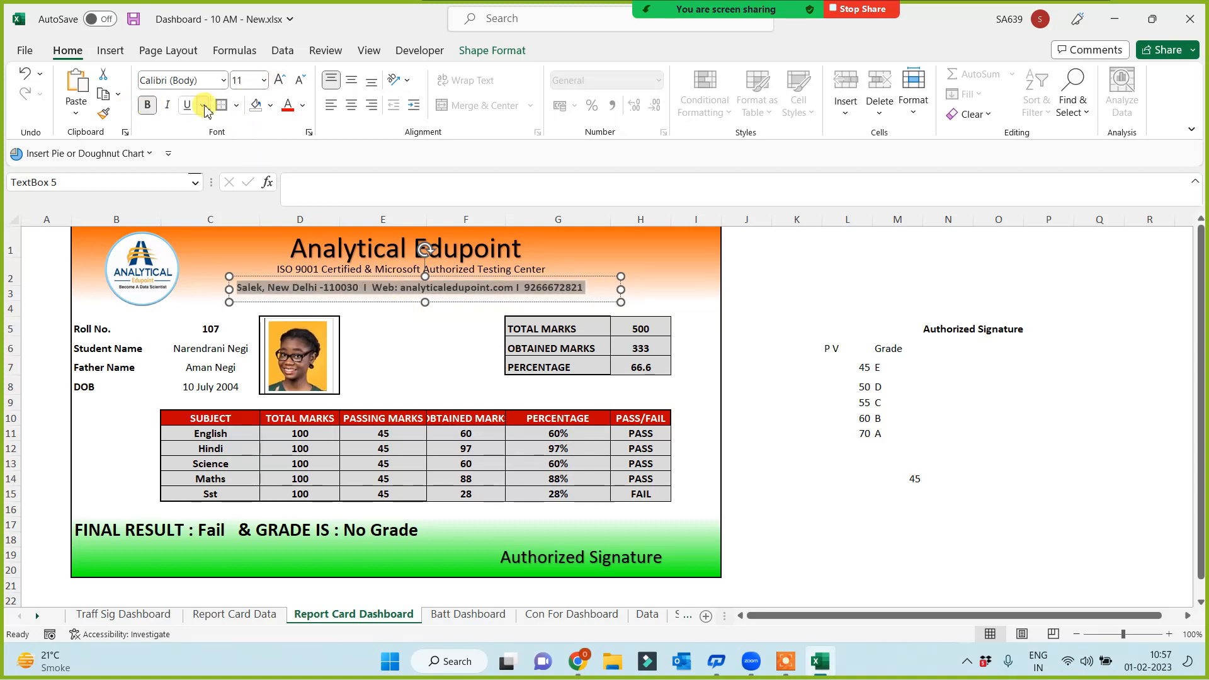
{"action": "left_click", "coordinate": [281, 80]}
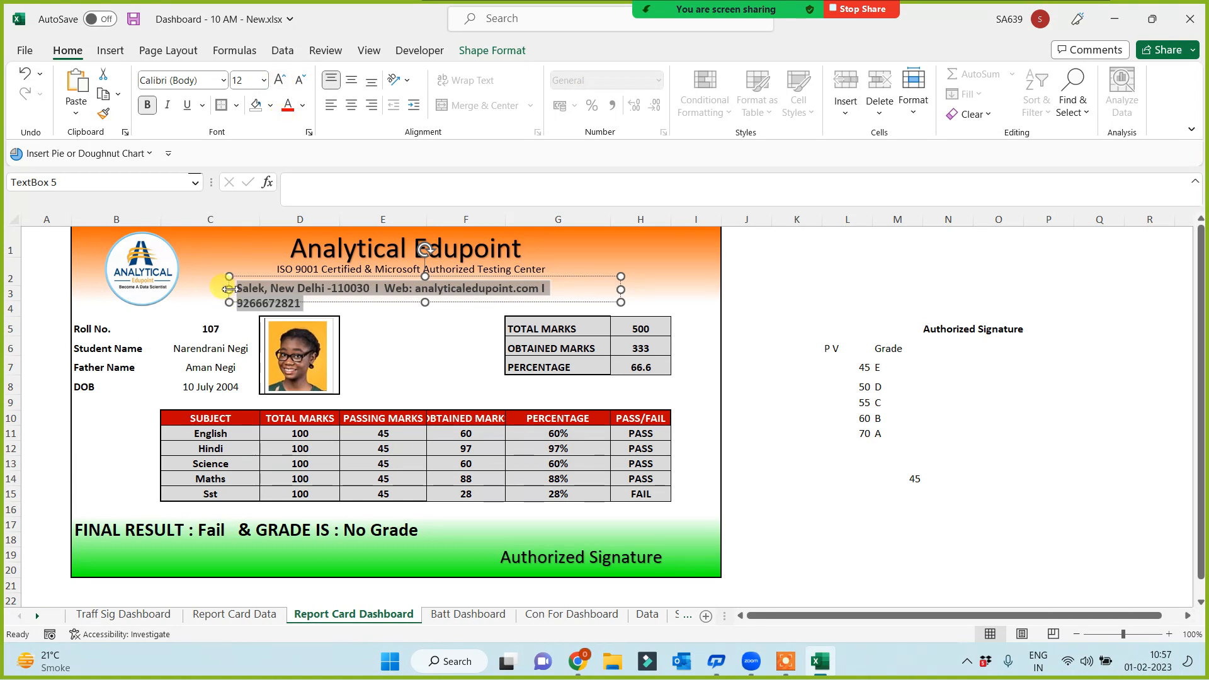
{"action": "left_click_drag", "start_coordinate": [230, 289], "coordinate": [204, 289]}
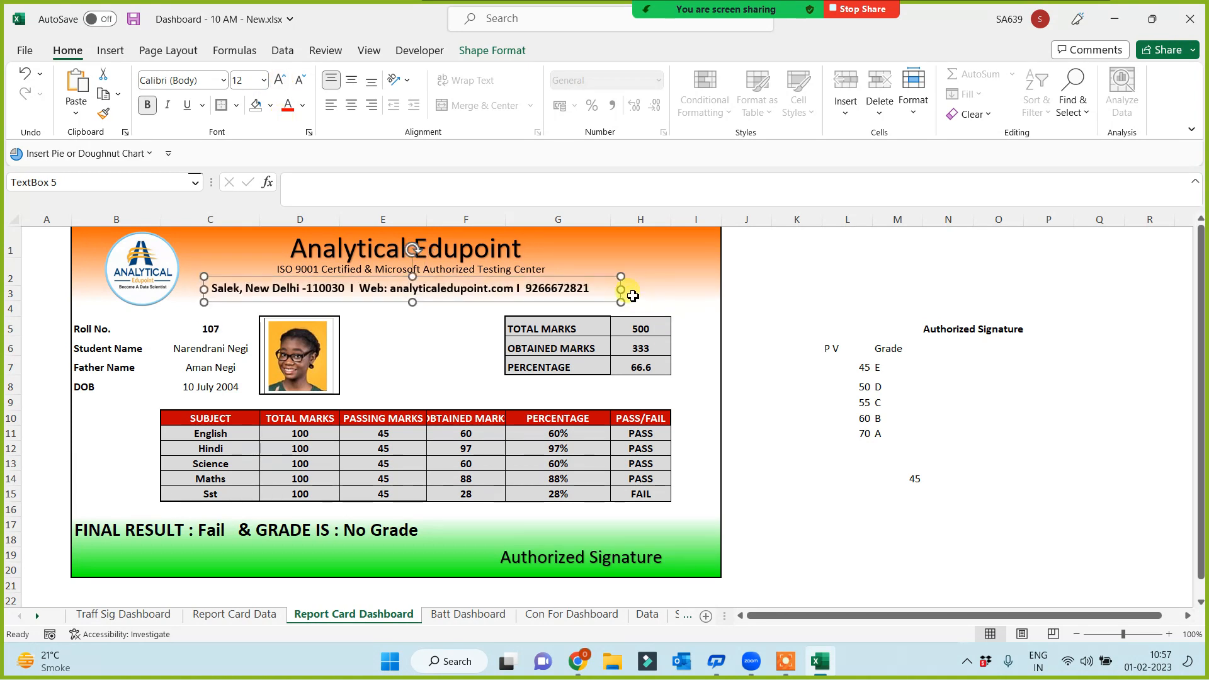
{"action": "left_click_drag", "start_coordinate": [620, 289], "coordinate": [593, 299]}
Deselect the address box, select an empty cell beside the report and switch to another window
{"action": "left_click", "coordinate": [809, 508]}
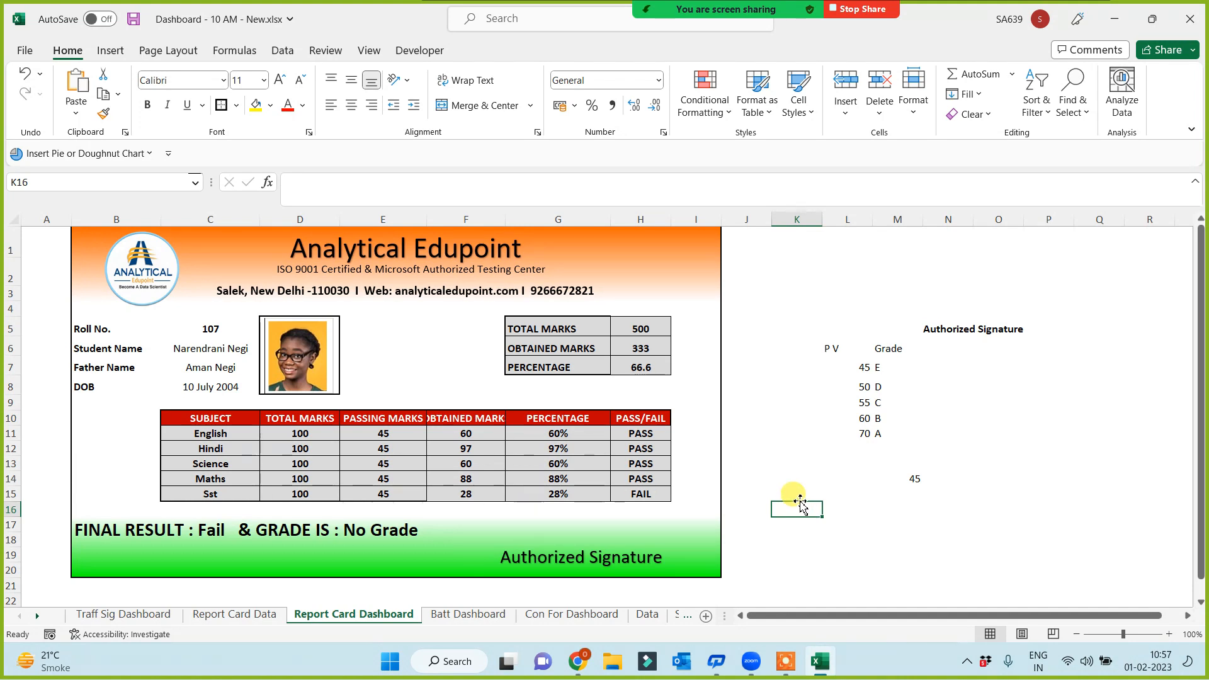
{"action": "left_click", "coordinate": [841, 541]}
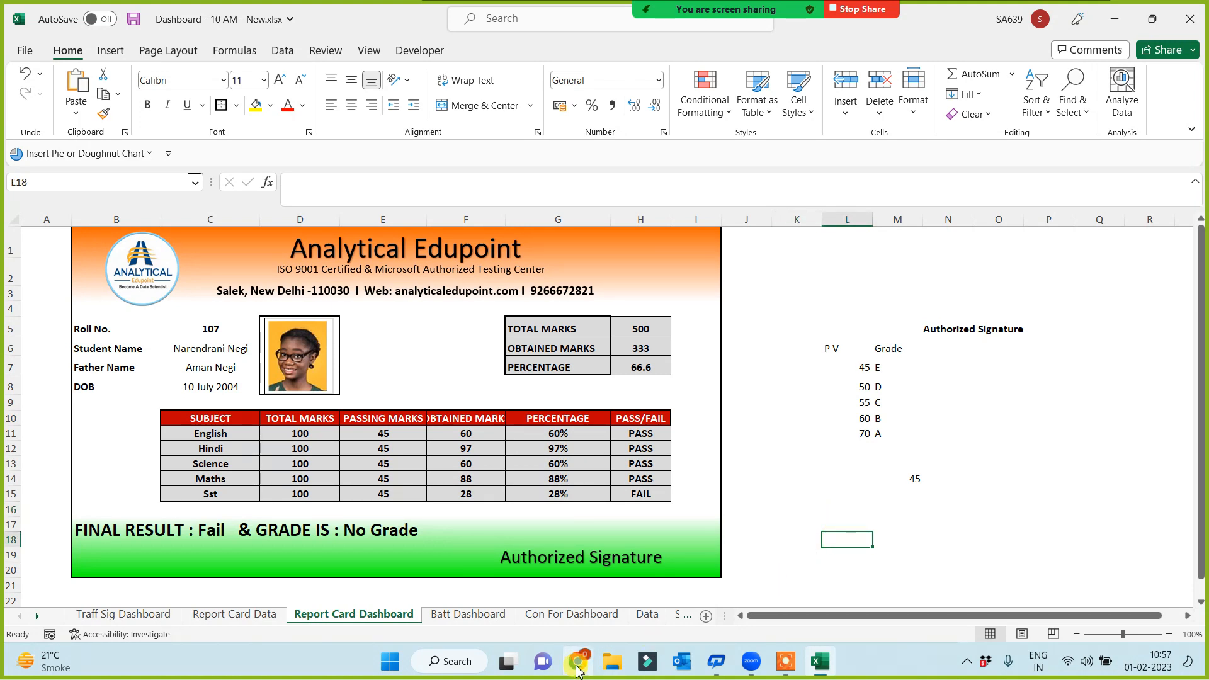
{"action": "left_click", "coordinate": [614, 666]}
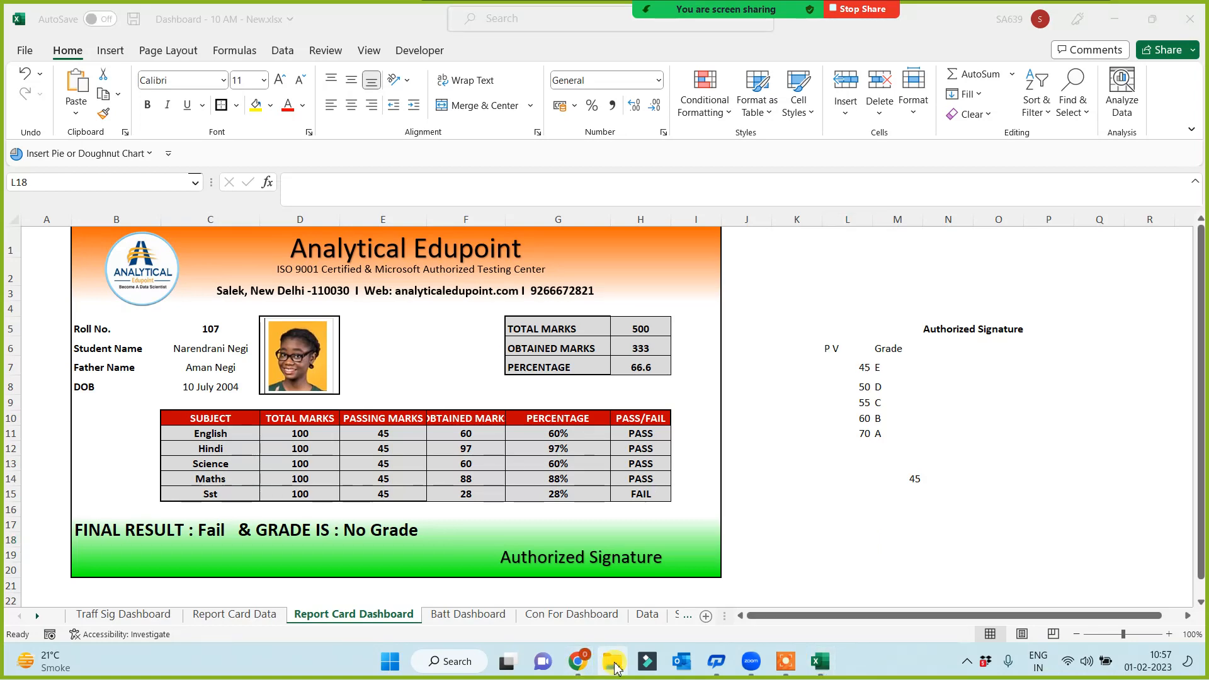
{"action": "left_click", "coordinate": [785, 661]}
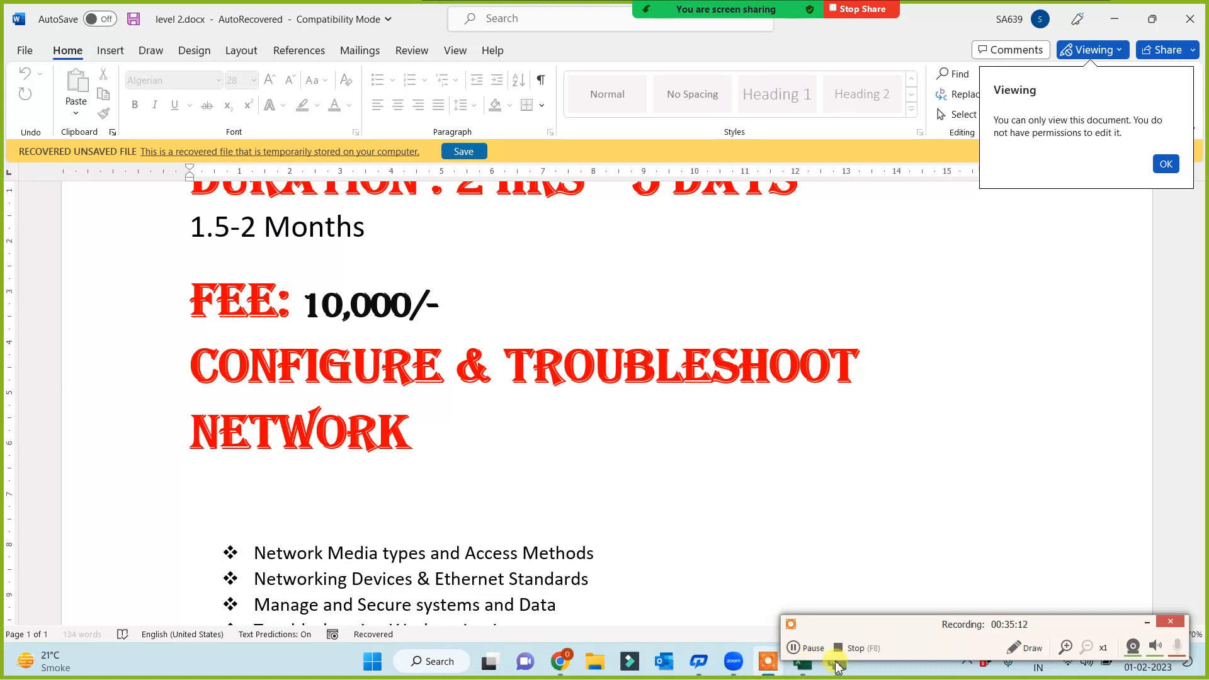
{"action": "left_click", "coordinate": [1147, 622]}
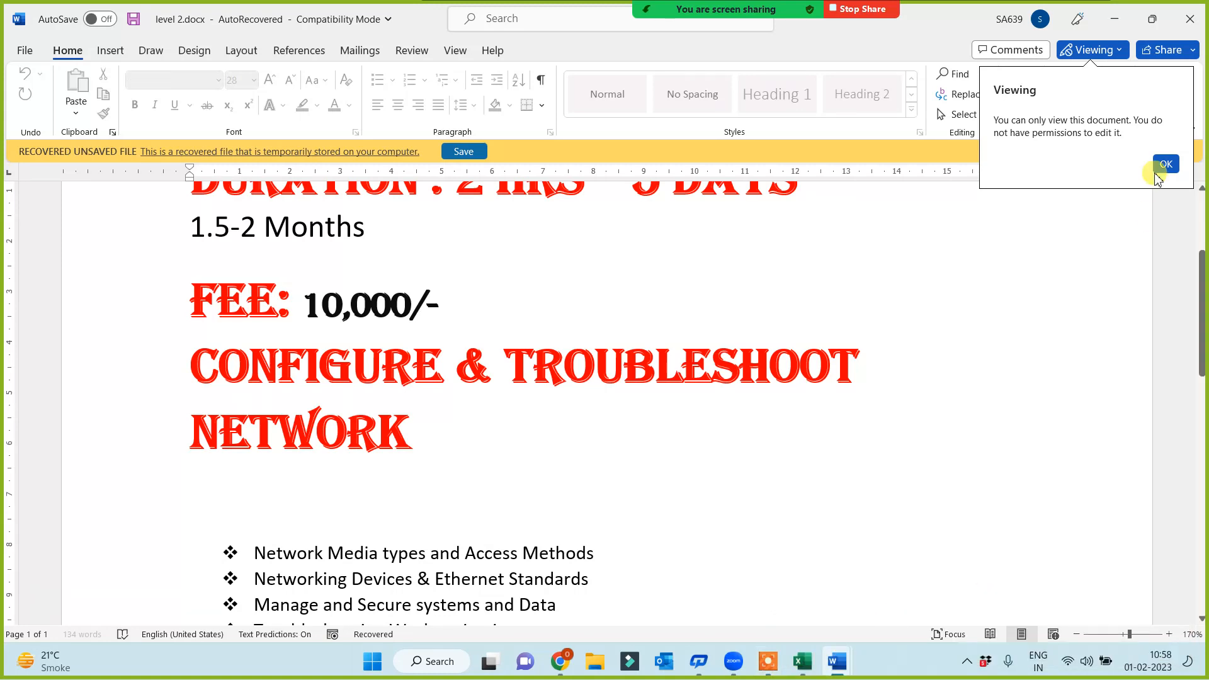
{"action": "left_click", "coordinate": [1165, 165]}
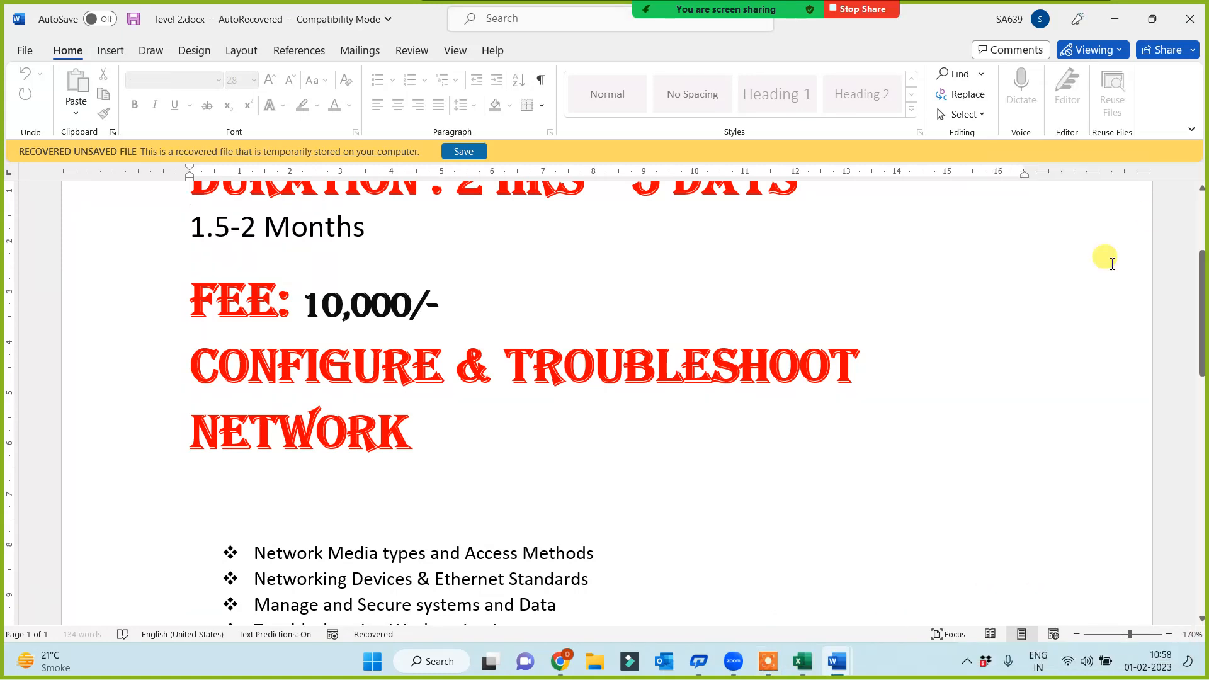
{"action": "left_click", "coordinate": [802, 661]}
Paste the handwritten signature at L15 and move it just above the Authorized Signature caption
{"action": "left_click", "coordinate": [824, 493]}
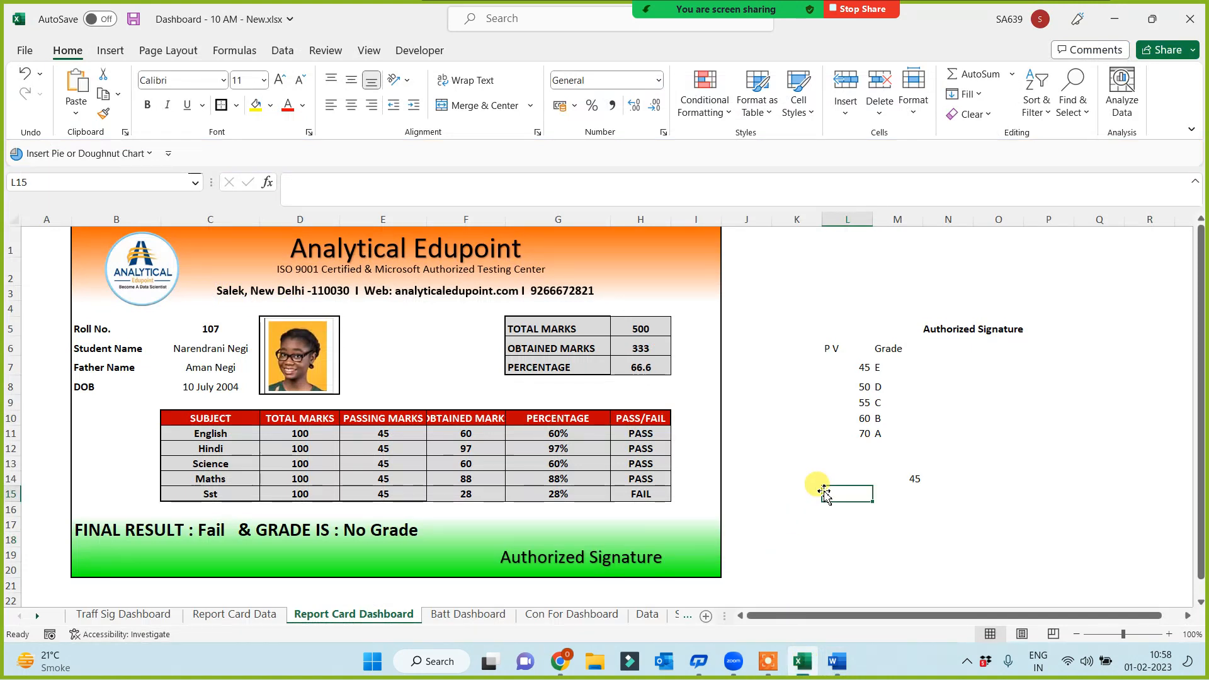
{"action": "key", "text": "ctrl+v"}
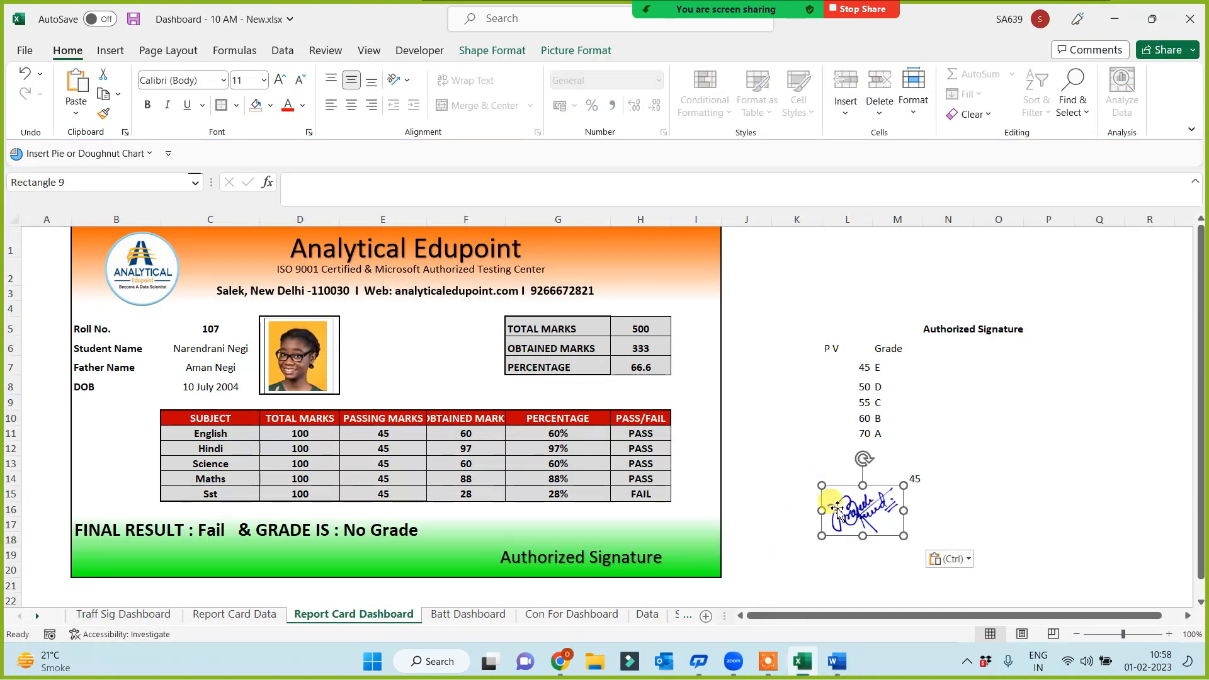
{"action": "mouse_move", "coordinate": [868, 517]}
{"action": "left_mouse_down"}
{"action": "mouse_move", "coordinate": [537, 536]}
{"action": "mouse_move", "coordinate": [581, 533]}
{"action": "mouse_move", "coordinate": [578, 543]}
{"action": "left_mouse_up"}
{"action": "left_click", "coordinate": [855, 555]}
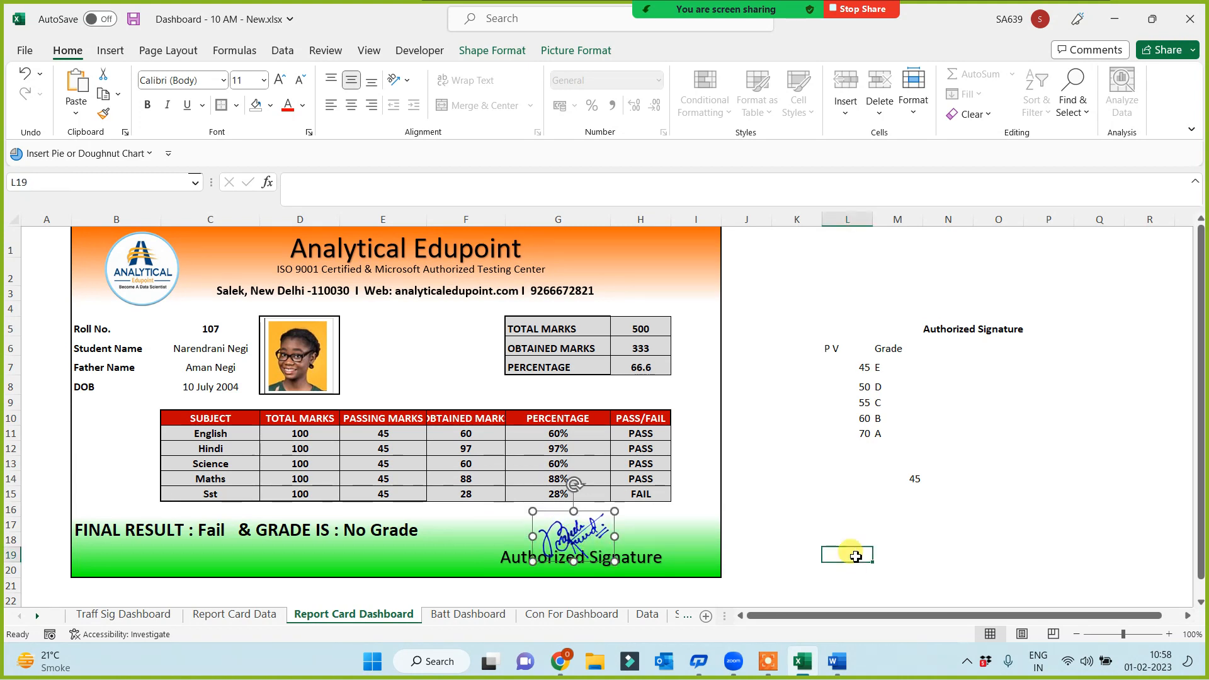
{"action": "left_click", "coordinate": [853, 663]}
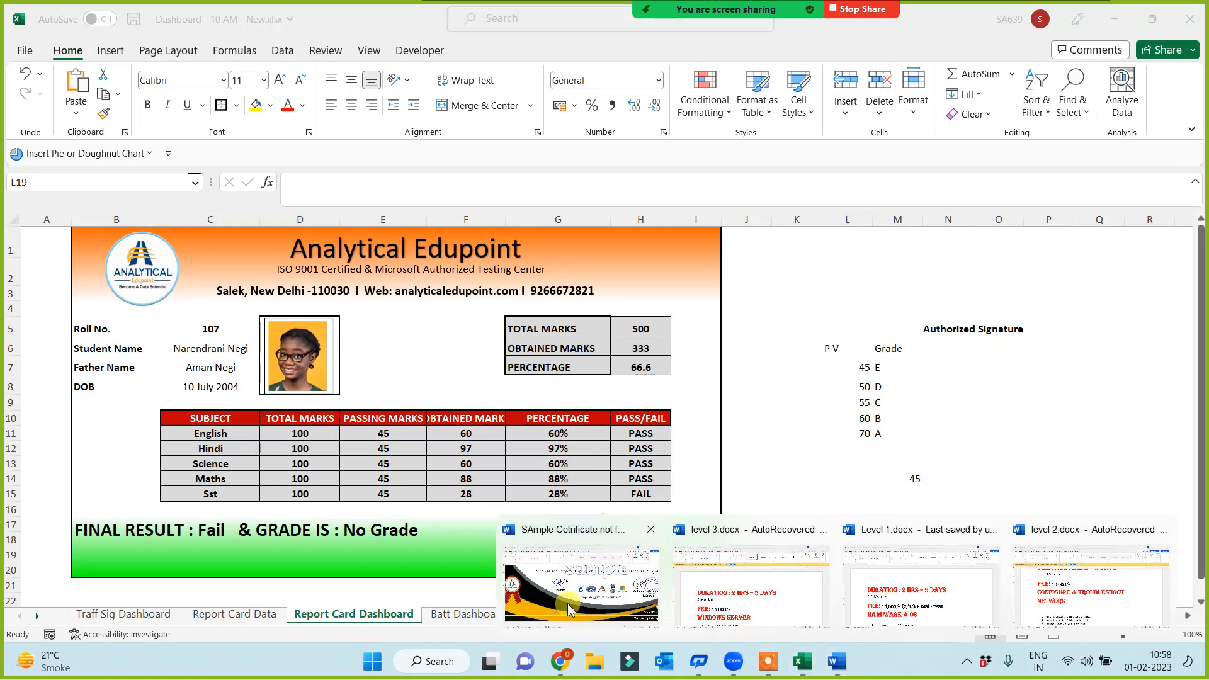
Copy the round institute stamp from the Sample Certificate document, then return to the Excel dashboard
{"action": "left_click", "coordinate": [568, 598]}
{"action": "left_click", "coordinate": [1166, 284]}
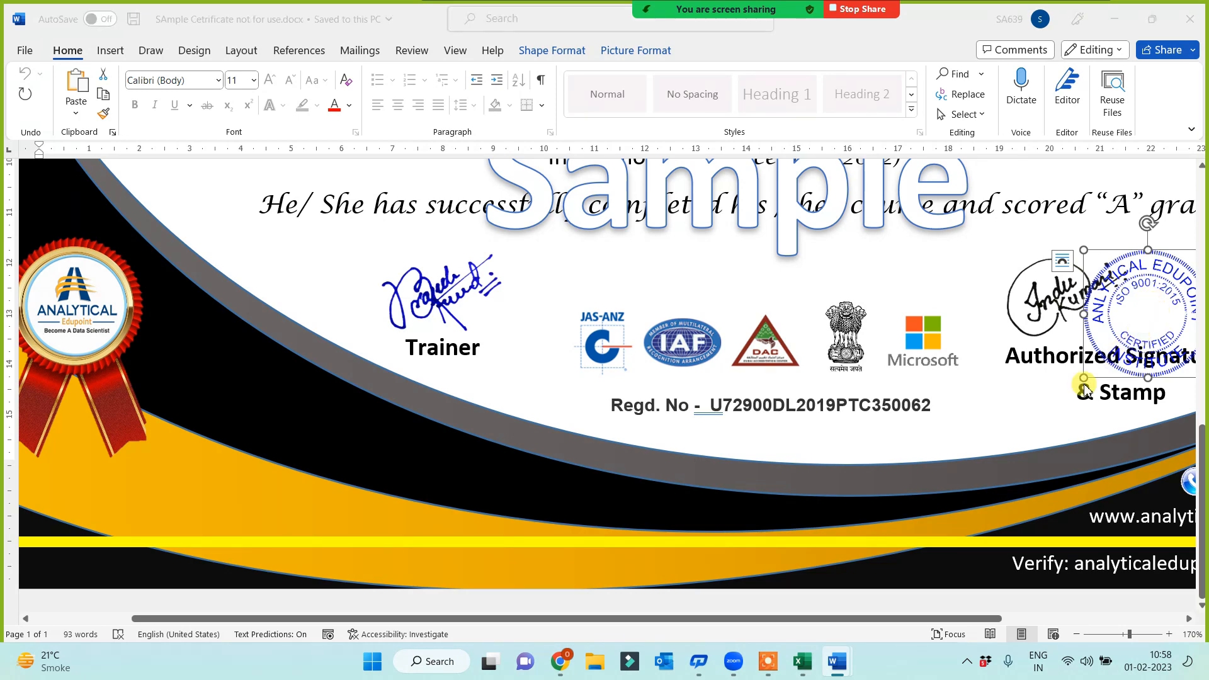
{"action": "key", "text": "alt+Tab"}
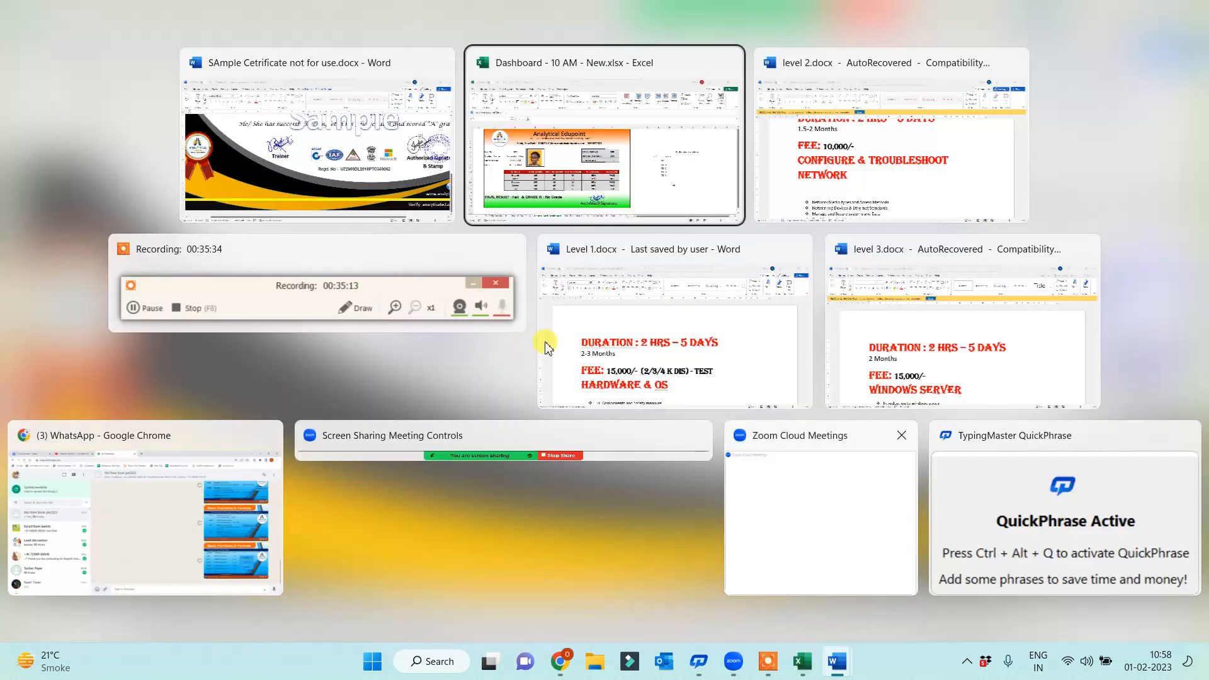
{"action": "left_click", "coordinate": [698, 183]}
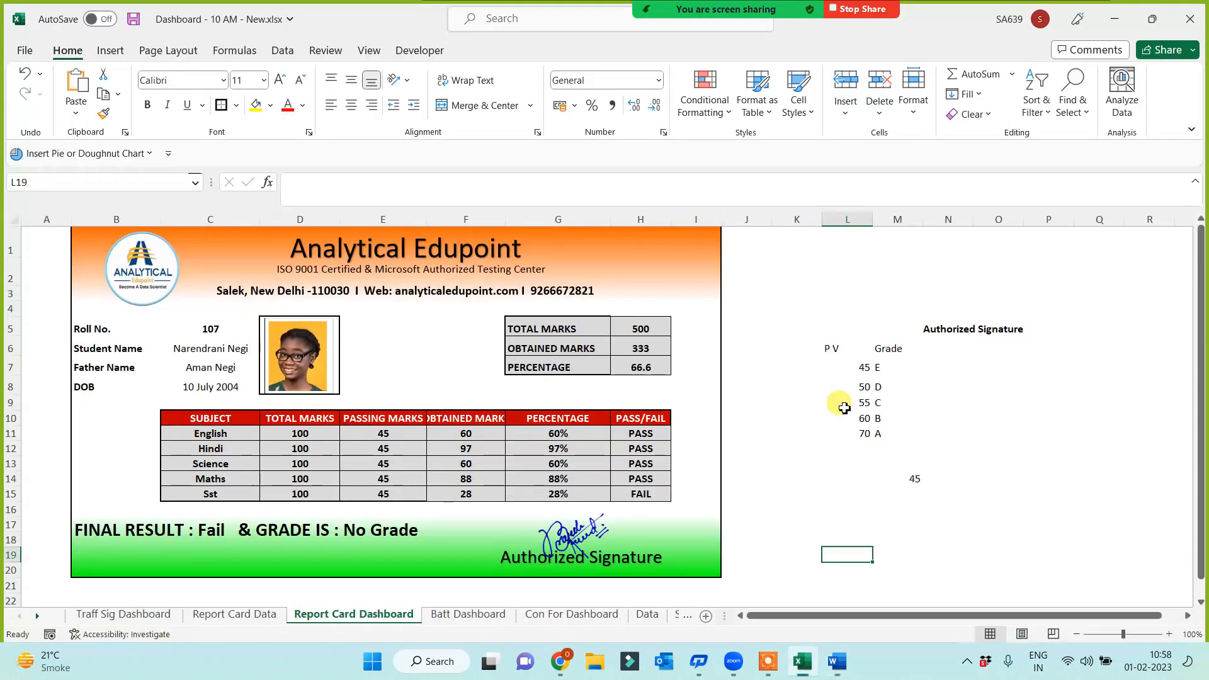
Paste the Analytical Edupoint stamp at K13, shrink it and place it beside the signature
{"action": "left_click", "coordinate": [817, 465]}
{"action": "key", "text": "ctrl+v"}
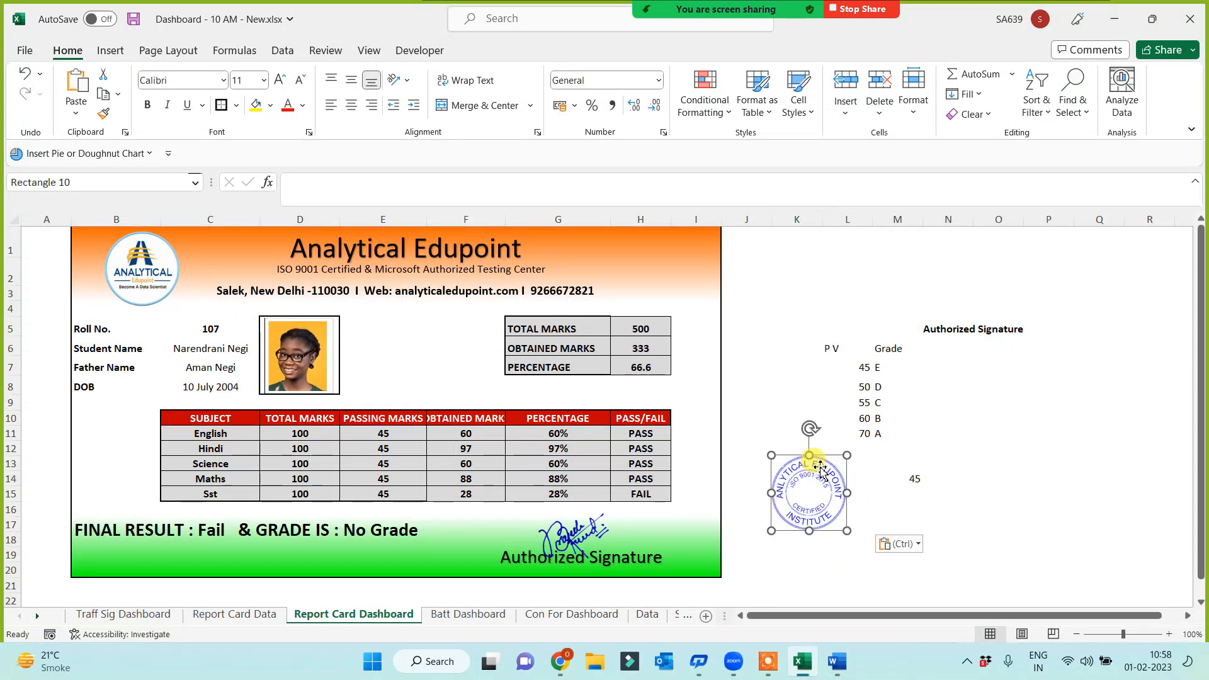
{"action": "mouse_move", "coordinate": [847, 530]}
{"action": "left_mouse_down"}
{"action": "mouse_move", "coordinate": [818, 500]}
{"action": "mouse_move", "coordinate": [825, 509]}
{"action": "mouse_move", "coordinate": [644, 539]}
{"action": "left_mouse_up"}
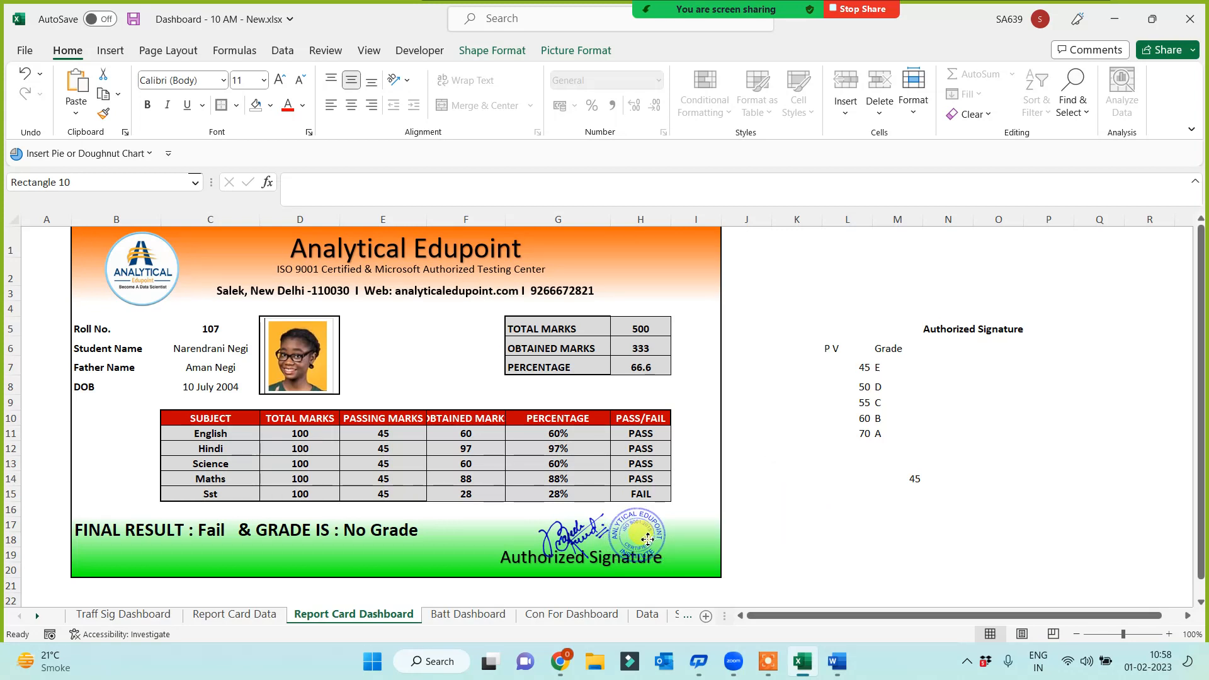
{"action": "left_click", "coordinate": [862, 539]}
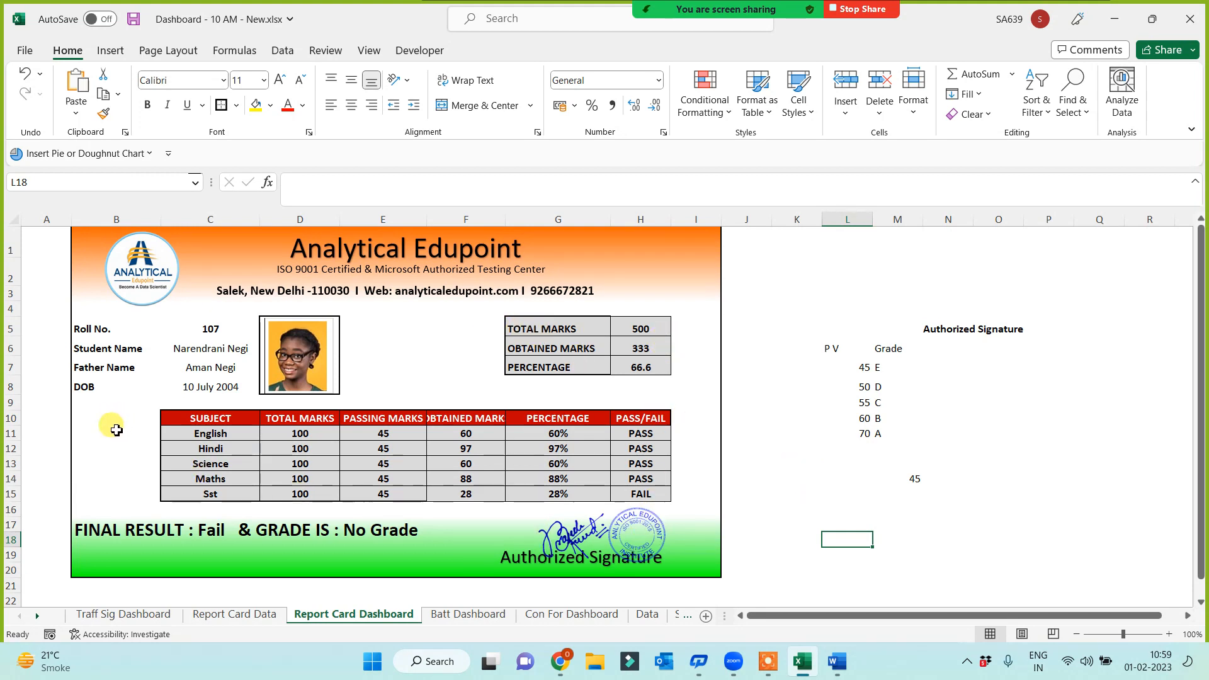
Right-align the Roll No., Student Name, Father Name and DOB labels in B5:B8
{"action": "left_click", "coordinate": [90, 331]}
{"action": "left_click", "coordinate": [82, 349]}
{"action": "left_click", "coordinate": [82, 367]}
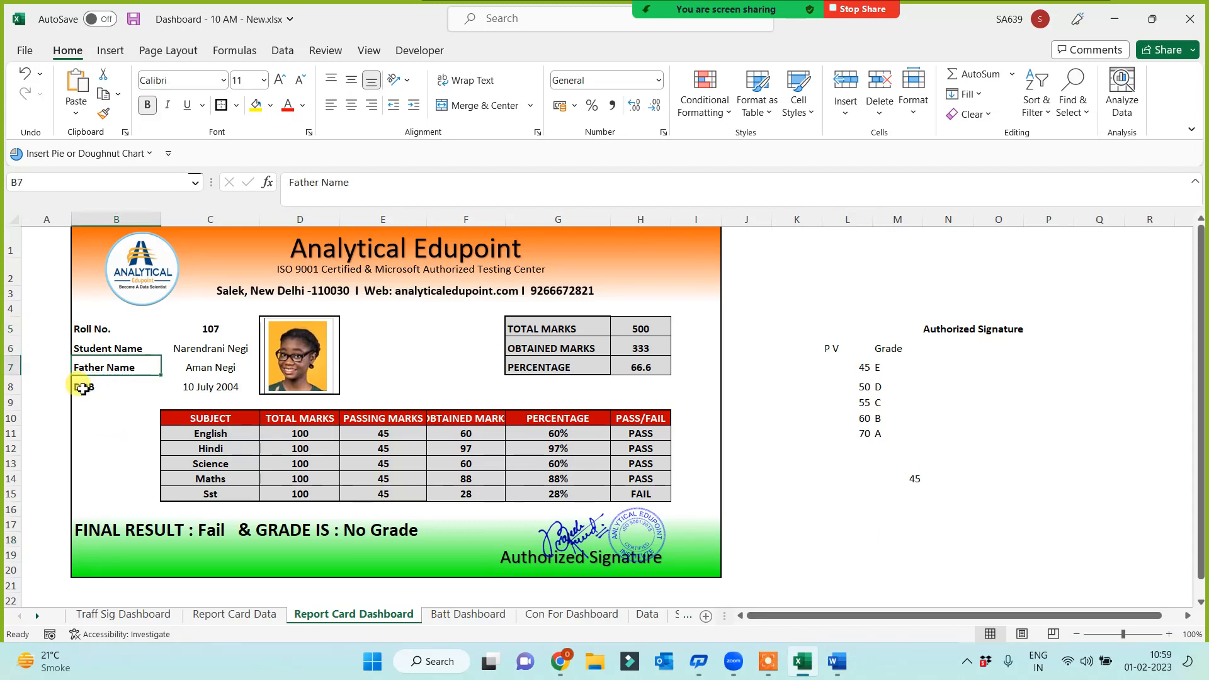
{"action": "left_click", "coordinate": [83, 388]}
{"action": "left_click_drag", "start_coordinate": [88, 329], "coordinate": [94, 386]}
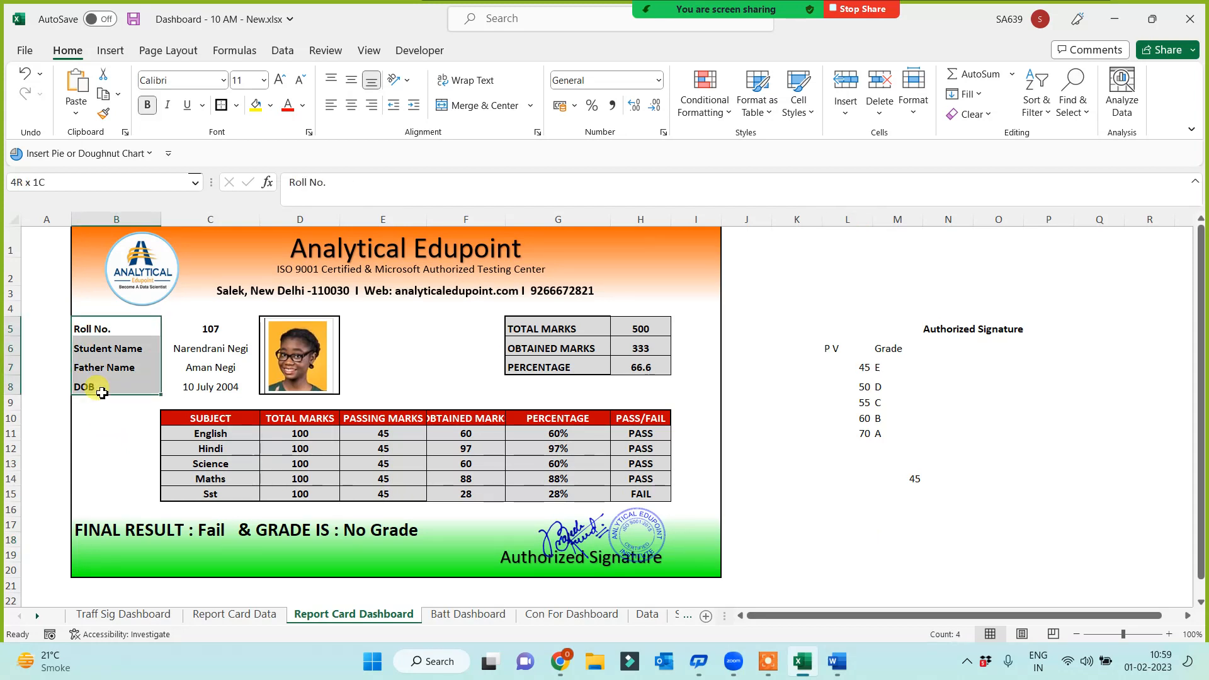
{"action": "left_click", "coordinate": [374, 109]}
{"action": "left_click", "coordinate": [49, 447]}
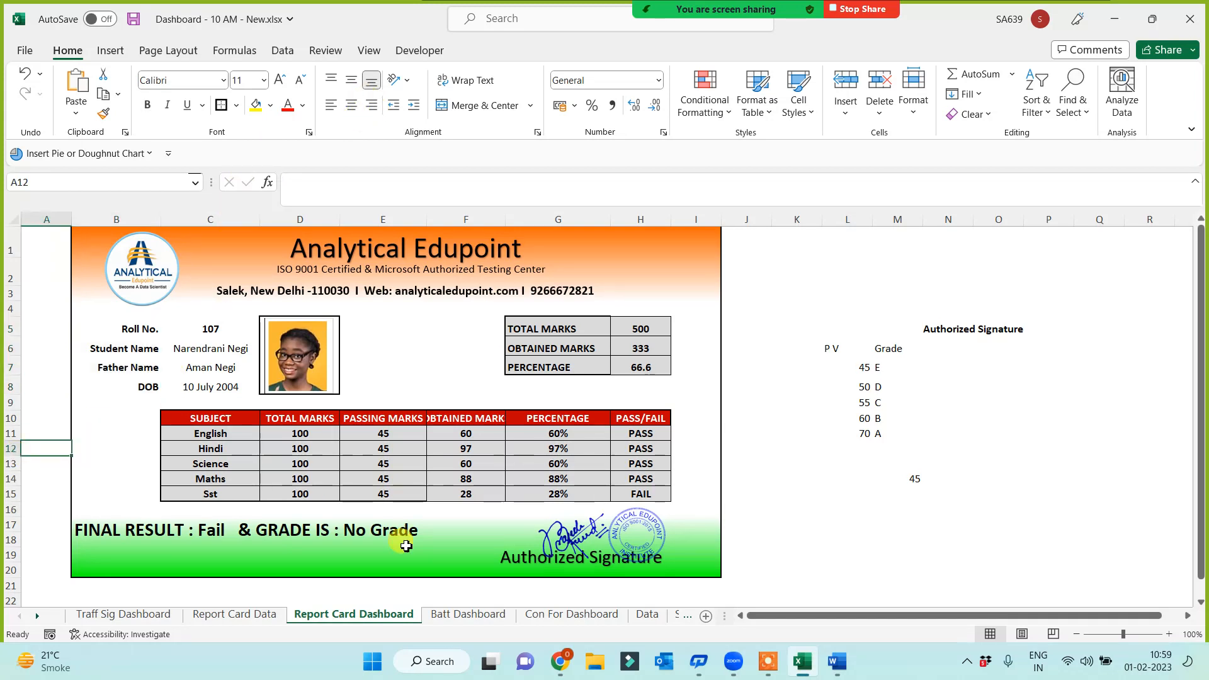
Enlarge the Analytical Edupoint logo slightly and nudge it right toward the title
{"action": "left_click_drag", "start_coordinate": [220, 329], "coordinate": [224, 385]}
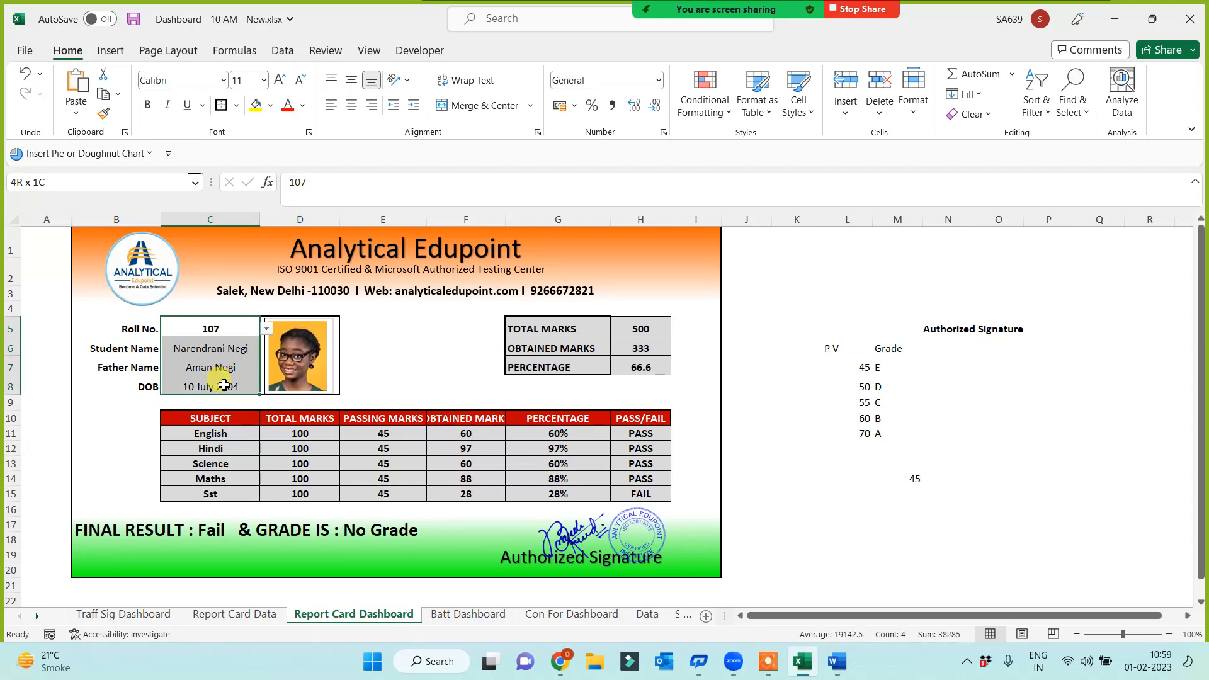
{"action": "left_click", "coordinate": [868, 492]}
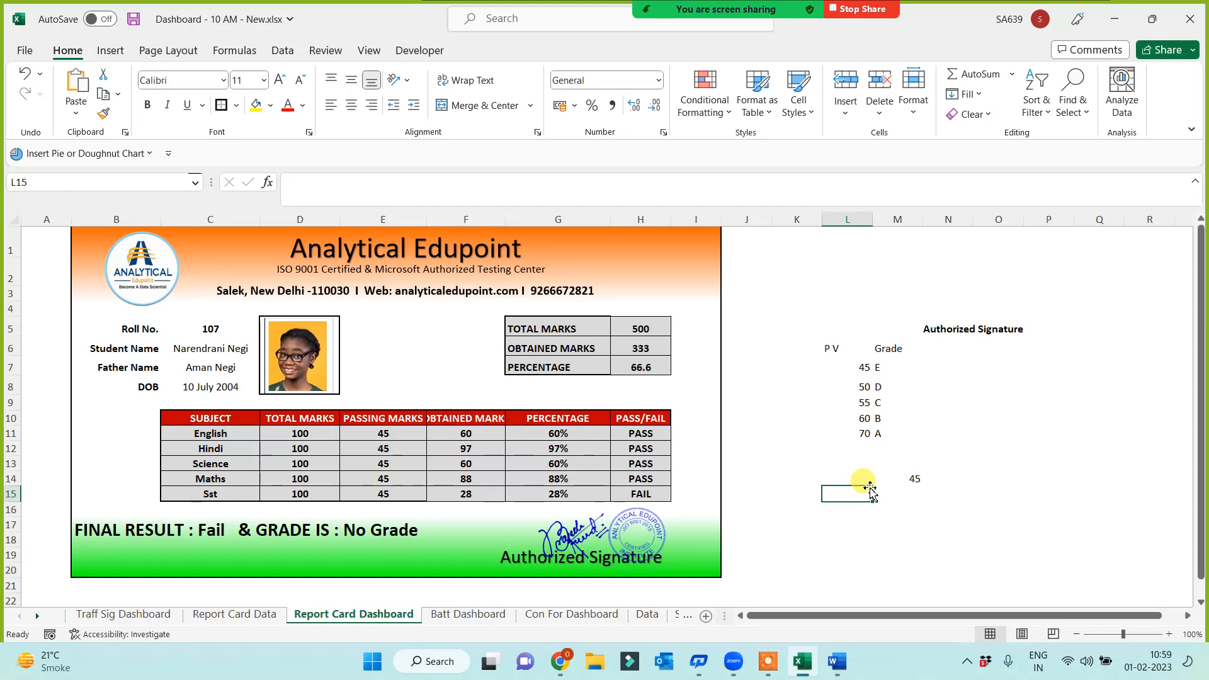
{"action": "left_click", "coordinate": [175, 311]}
{"action": "mouse_move", "coordinate": [185, 311]}
{"action": "left_mouse_down"}
{"action": "mouse_move", "coordinate": [195, 324]}
{"action": "mouse_move", "coordinate": [186, 295]}
{"action": "left_mouse_up"}
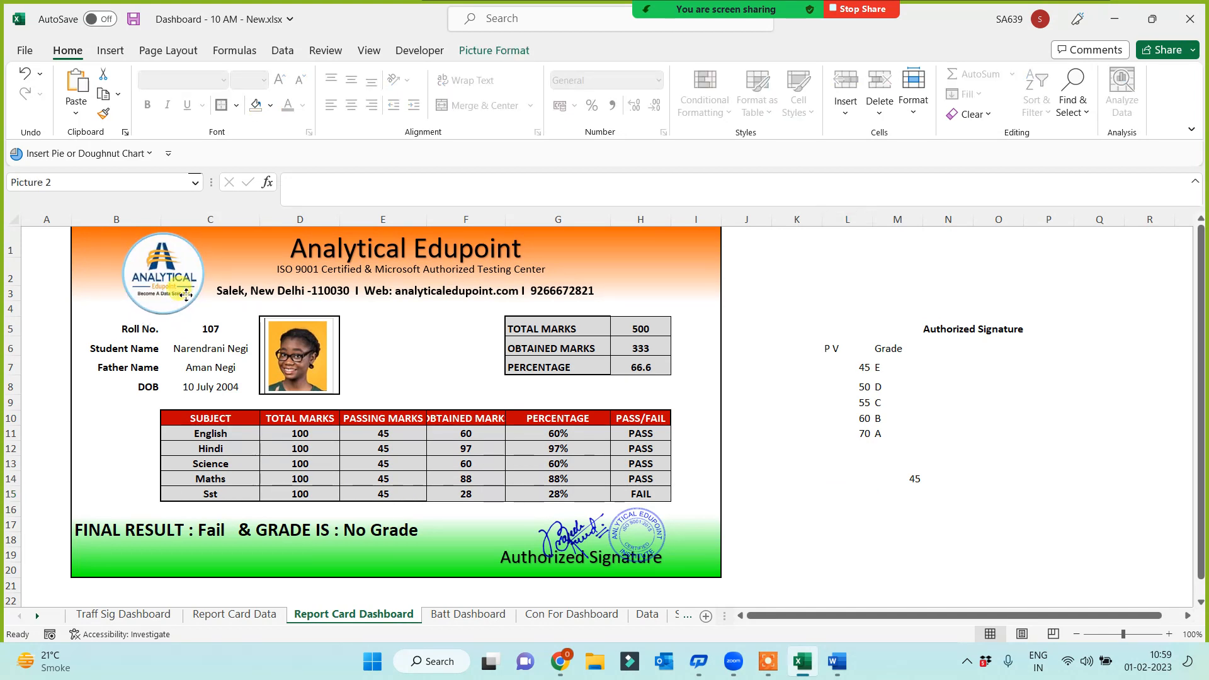
{"action": "left_click", "coordinate": [824, 493]}
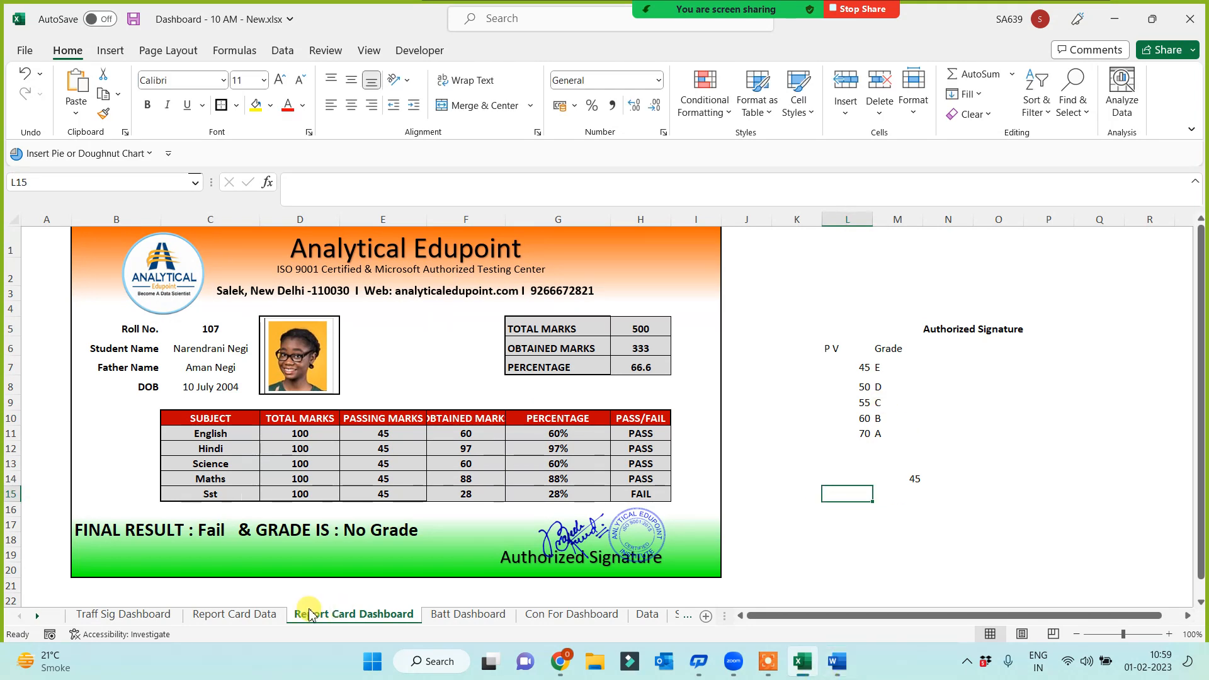
{"action": "left_click", "coordinate": [200, 332]}
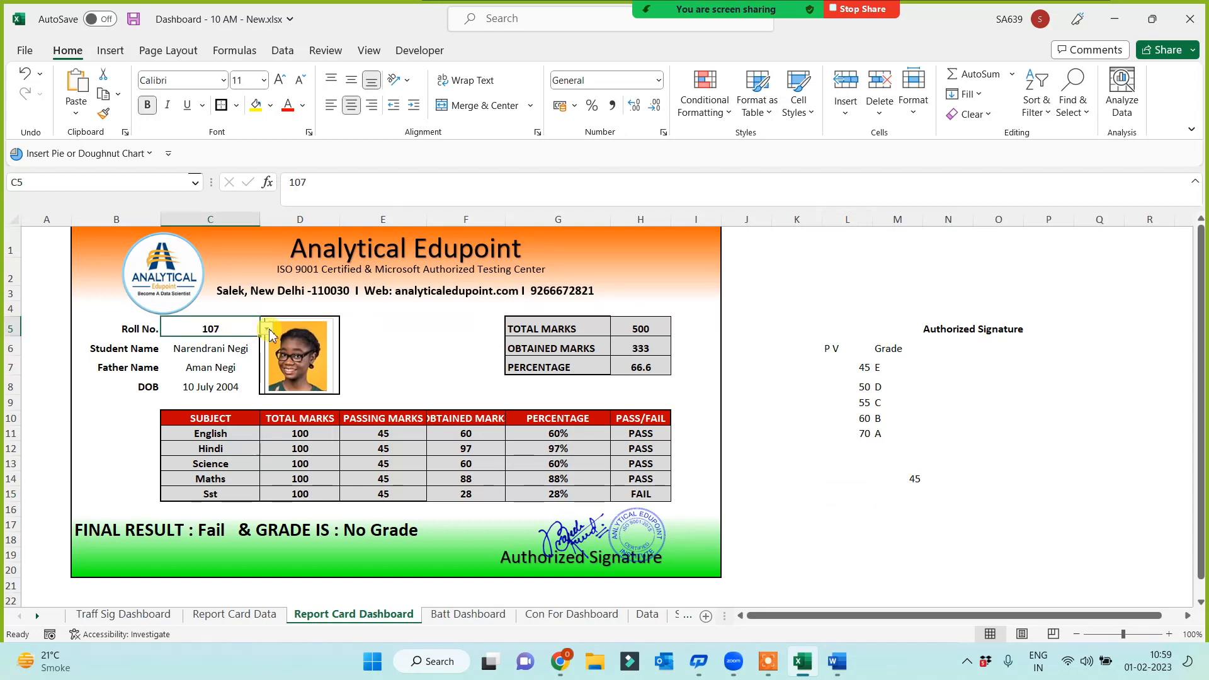
Show the report card for roll number 109 and select J1:J20 beside it
{"action": "left_click", "coordinate": [266, 328]}
{"action": "left_click", "coordinate": [184, 385]}
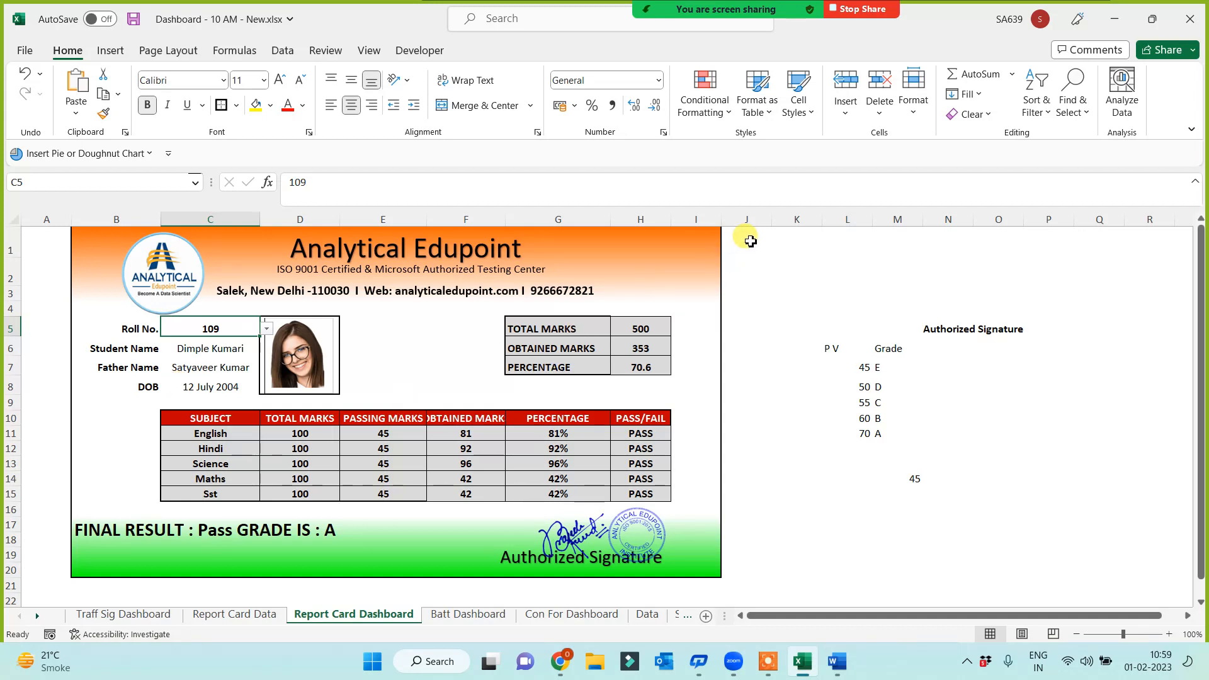
{"action": "left_click_drag", "start_coordinate": [750, 242], "coordinate": [743, 567]}
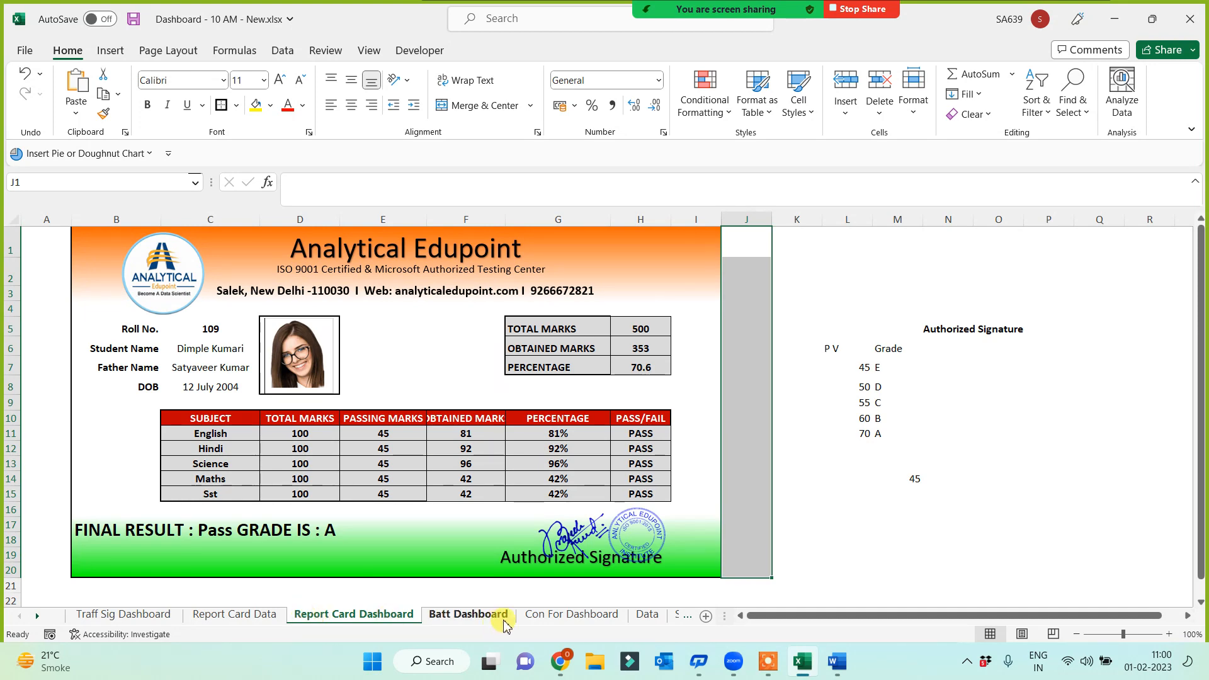
Browse the Report Card Data sheet down to roll 112, then return to the Report Card Dashboard
{"action": "left_click", "coordinate": [270, 617]}
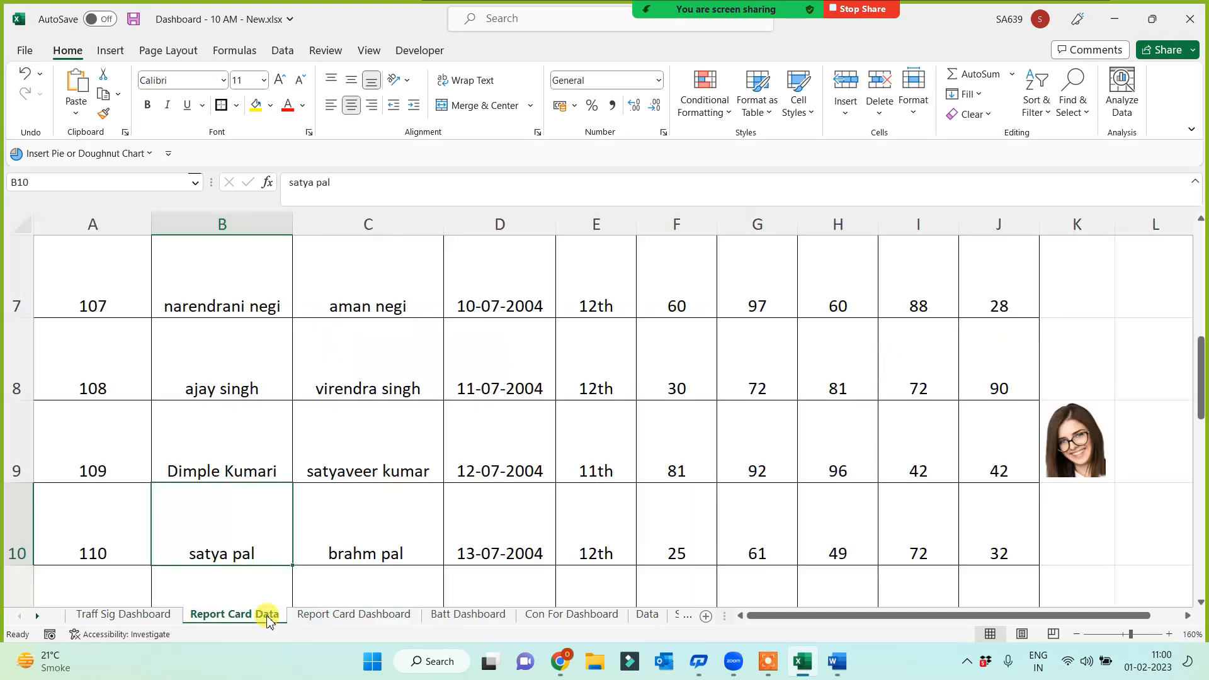
{"action": "left_click", "coordinate": [112, 284]}
{"action": "key", "text": "ctrl+Home"}
{"action": "key", "text": "ctrl+shift+Right"}
{"action": "key", "text": "ctrl+Down"}
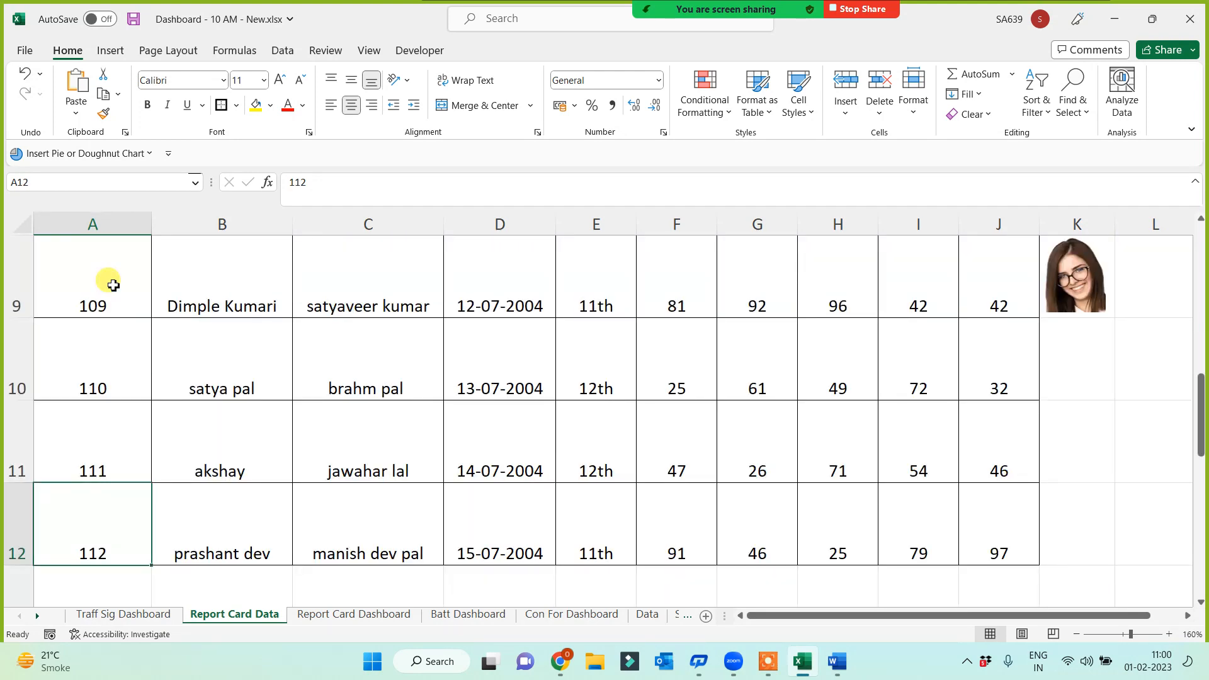
{"action": "key", "text": "ctrl+Home"}
{"action": "key", "text": "ctrl+shift+Right"}
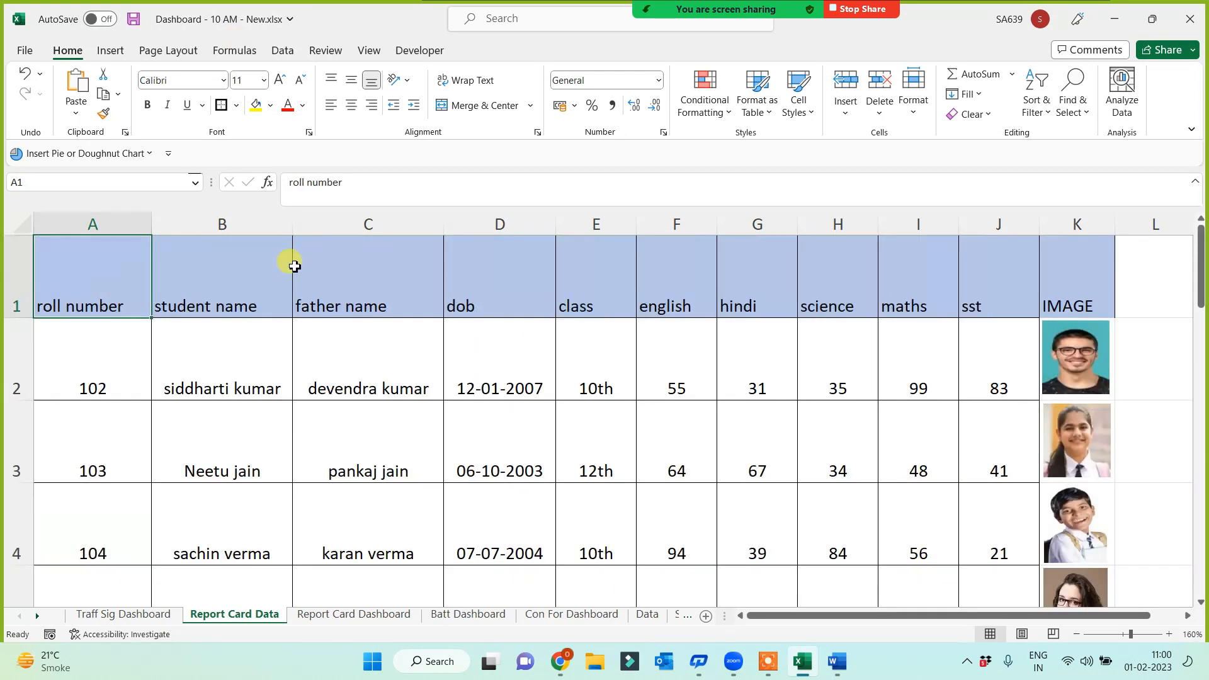
{"action": "left_click", "coordinate": [378, 617]}
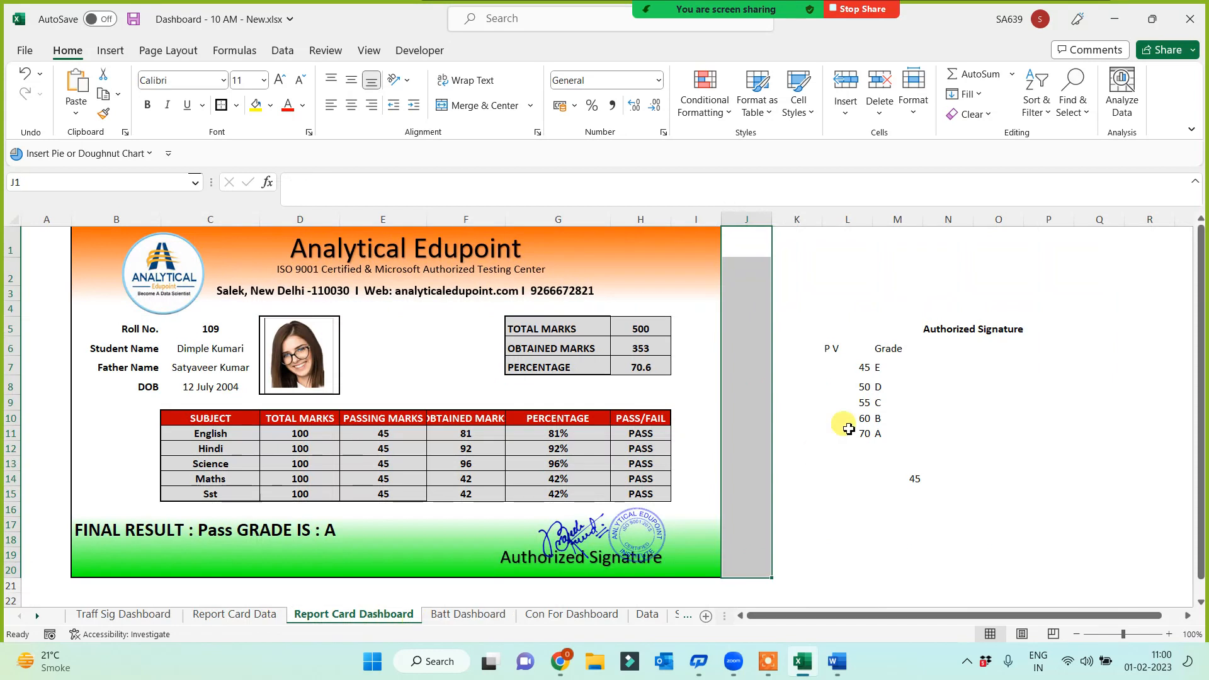
Draw a Spin Button form control down column J beside the report card
{"action": "left_click", "coordinate": [420, 51]}
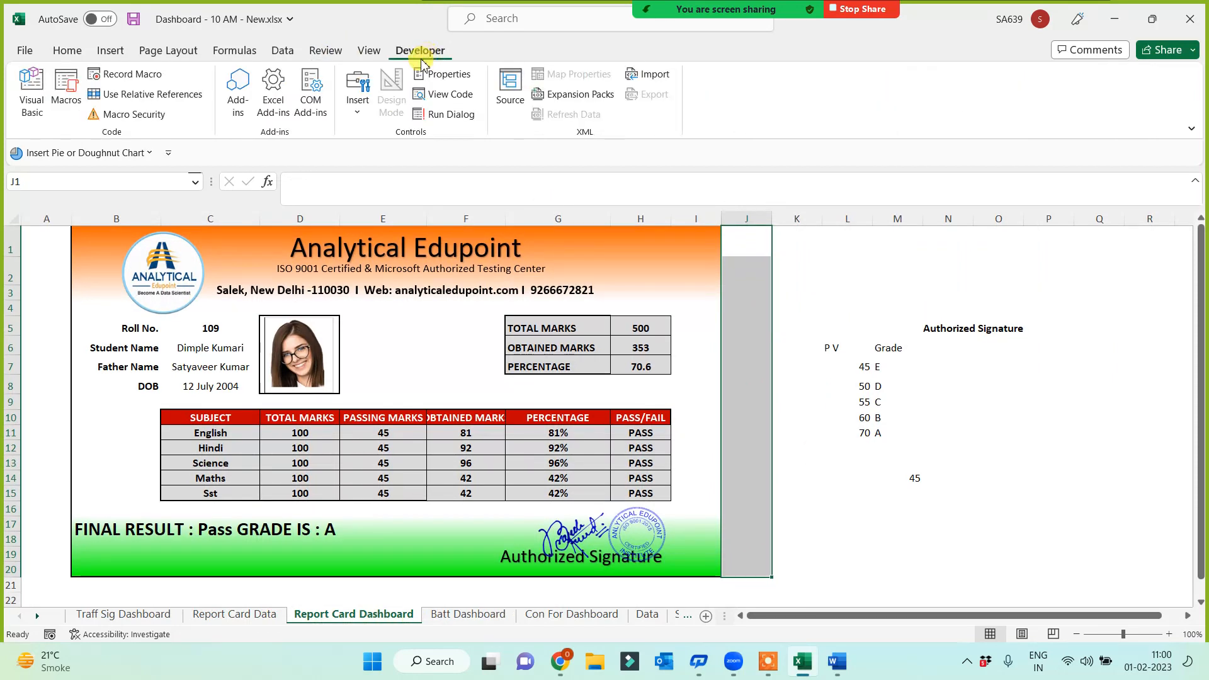
{"action": "left_click", "coordinate": [364, 114]}
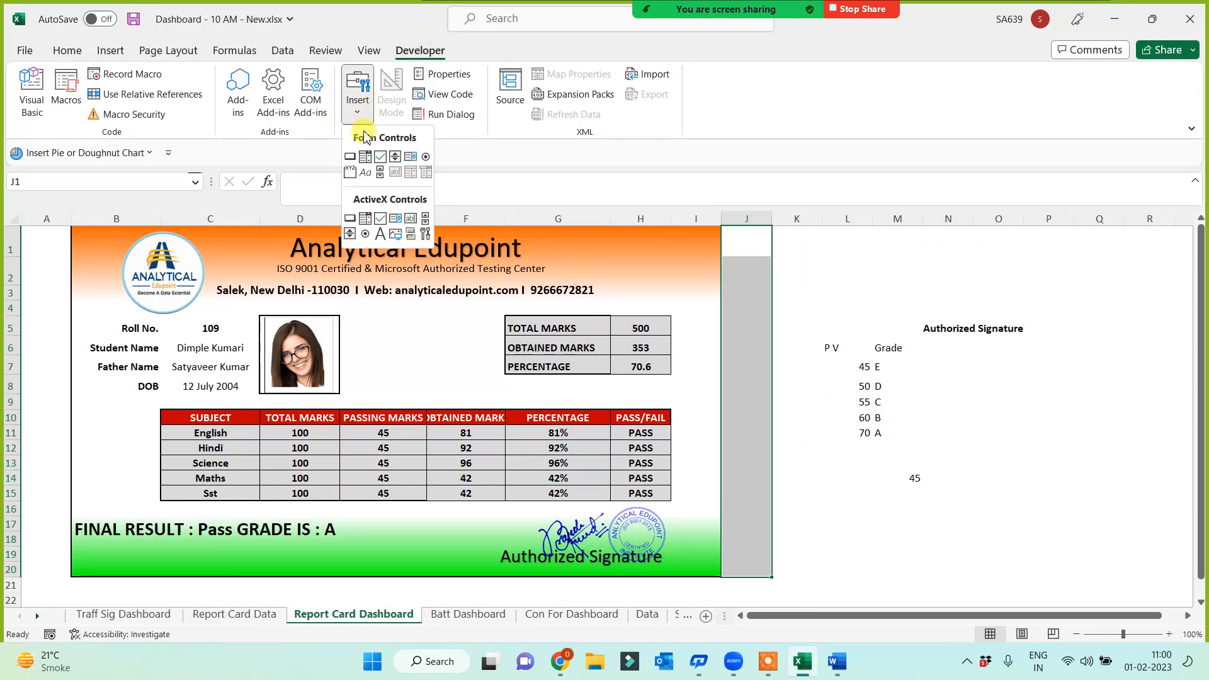
{"action": "left_click", "coordinate": [397, 157]}
{"action": "mouse_move", "coordinate": [721, 219]}
{"action": "left_mouse_down"}
{"action": "mouse_move", "coordinate": [711, 239]}
{"action": "mouse_move", "coordinate": [752, 284]}
{"action": "mouse_move", "coordinate": [723, 271]}
{"action": "mouse_move", "coordinate": [721, 252]}
{"action": "mouse_move", "coordinate": [764, 423]}
{"action": "mouse_move", "coordinate": [769, 566]}
{"action": "left_mouse_up"}
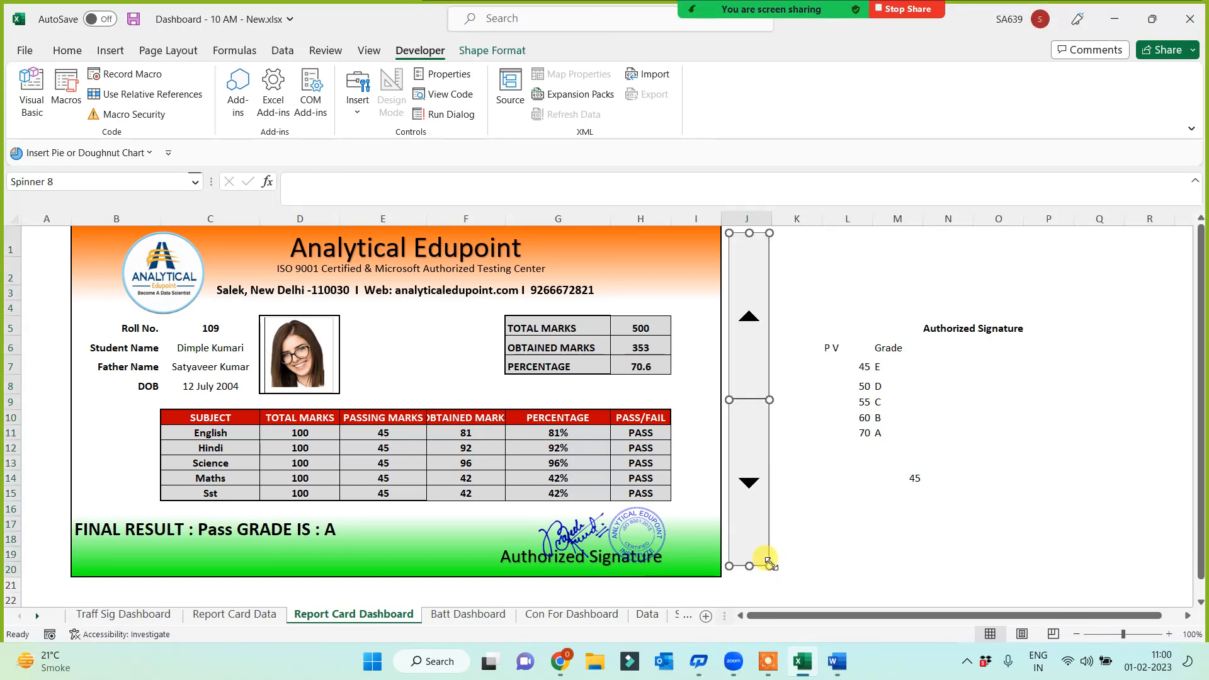
Format the spinner with minimum 1, maximum 11 and cell link $C$5
{"action": "right_click", "coordinate": [755, 397]}
{"action": "left_click", "coordinate": [798, 542]}
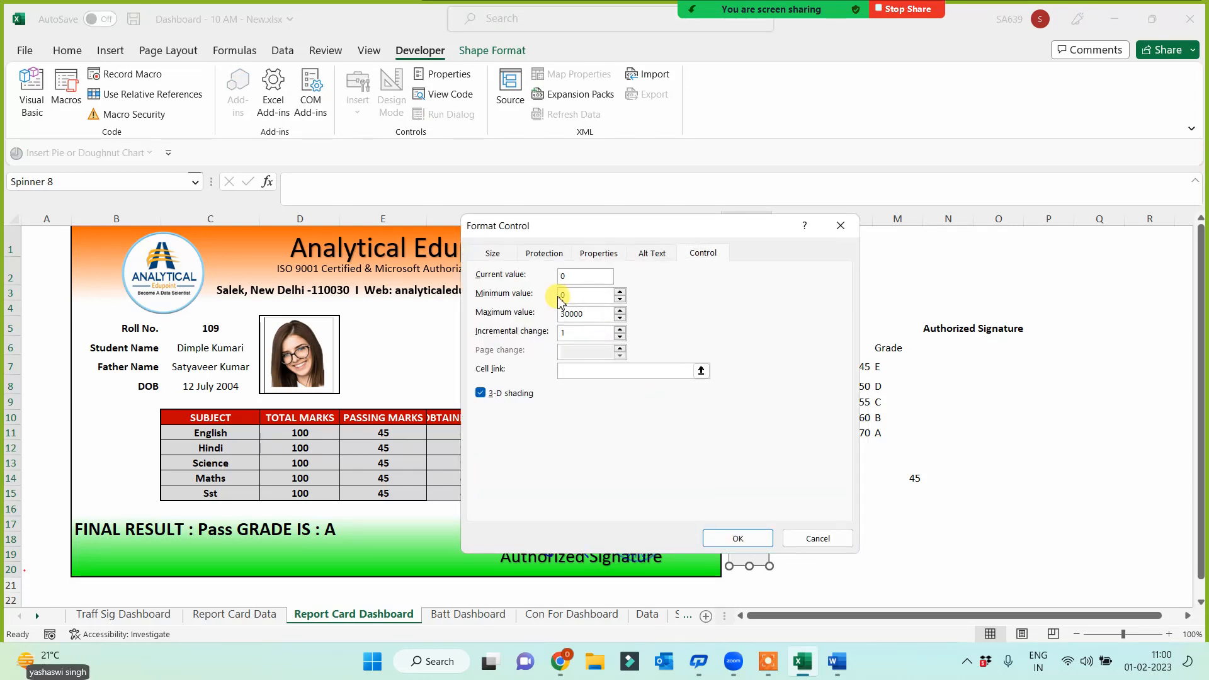
{"action": "mouse_move", "coordinate": [558, 297]}
{"action": "left_mouse_down"}
{"action": "mouse_move", "coordinate": [523, 299]}
{"action": "mouse_move", "coordinate": [556, 313]}
{"action": "left_mouse_up"}
{"action": "type", "text": "1"}
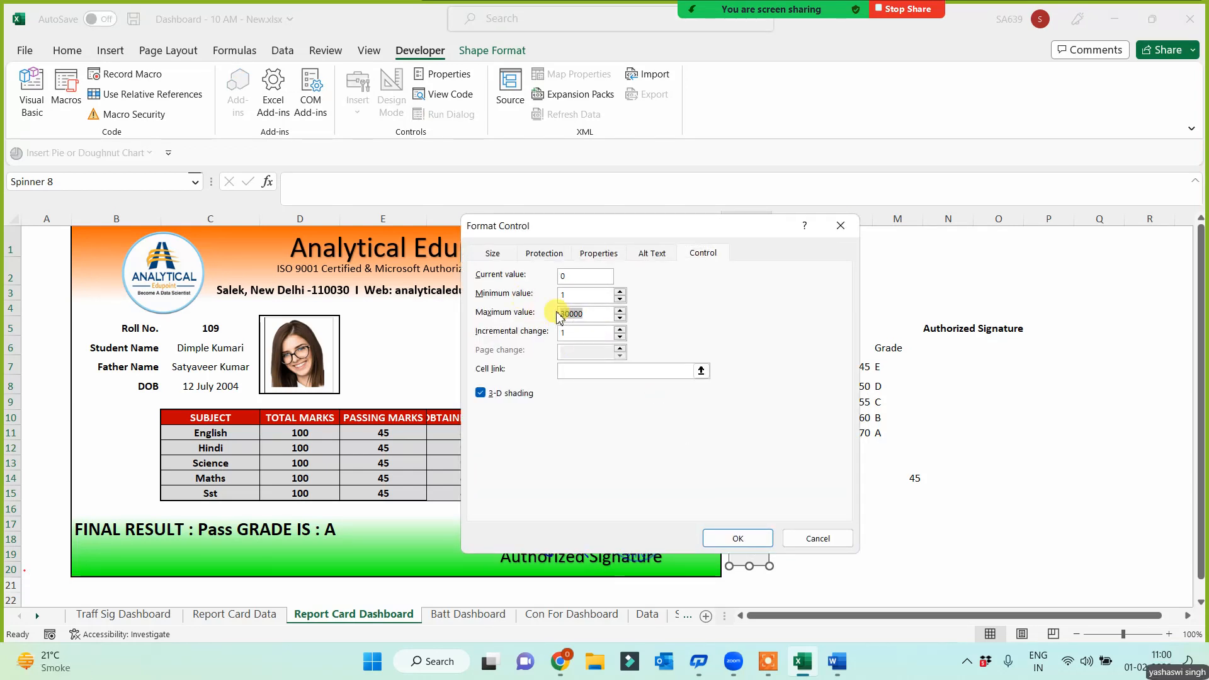
{"action": "type", "text": "11"}
{"action": "left_click", "coordinate": [574, 373]}
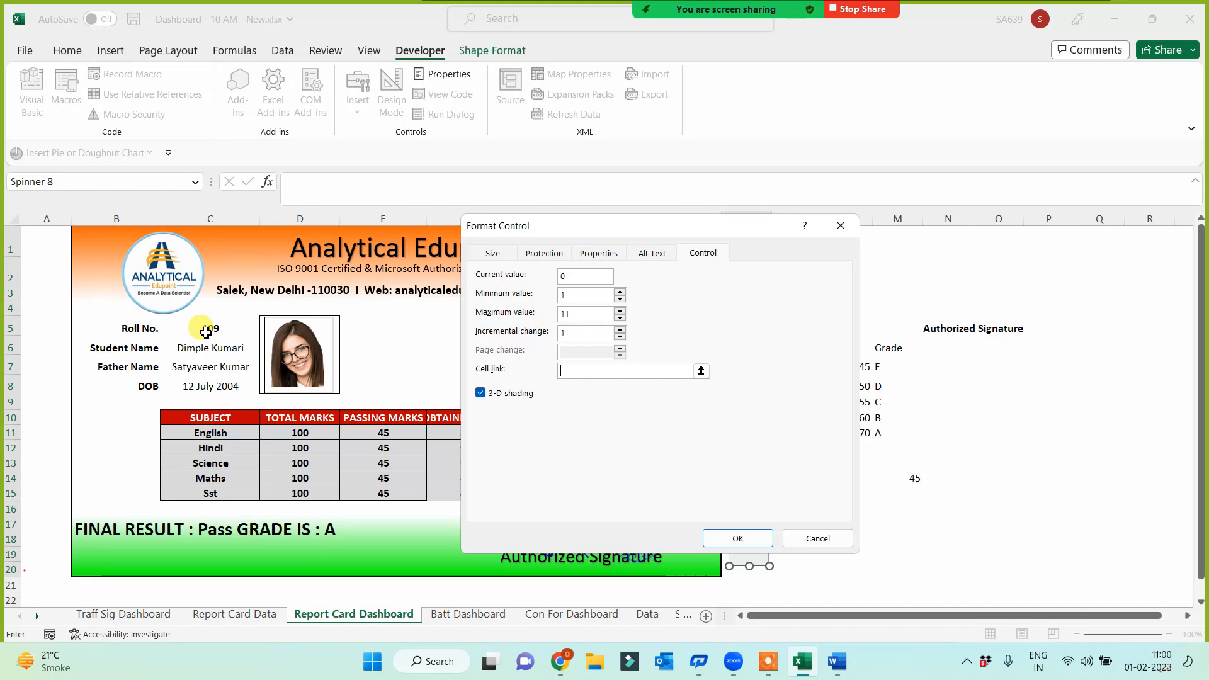
{"action": "left_click", "coordinate": [206, 330]}
{"action": "left_click", "coordinate": [734, 539]}
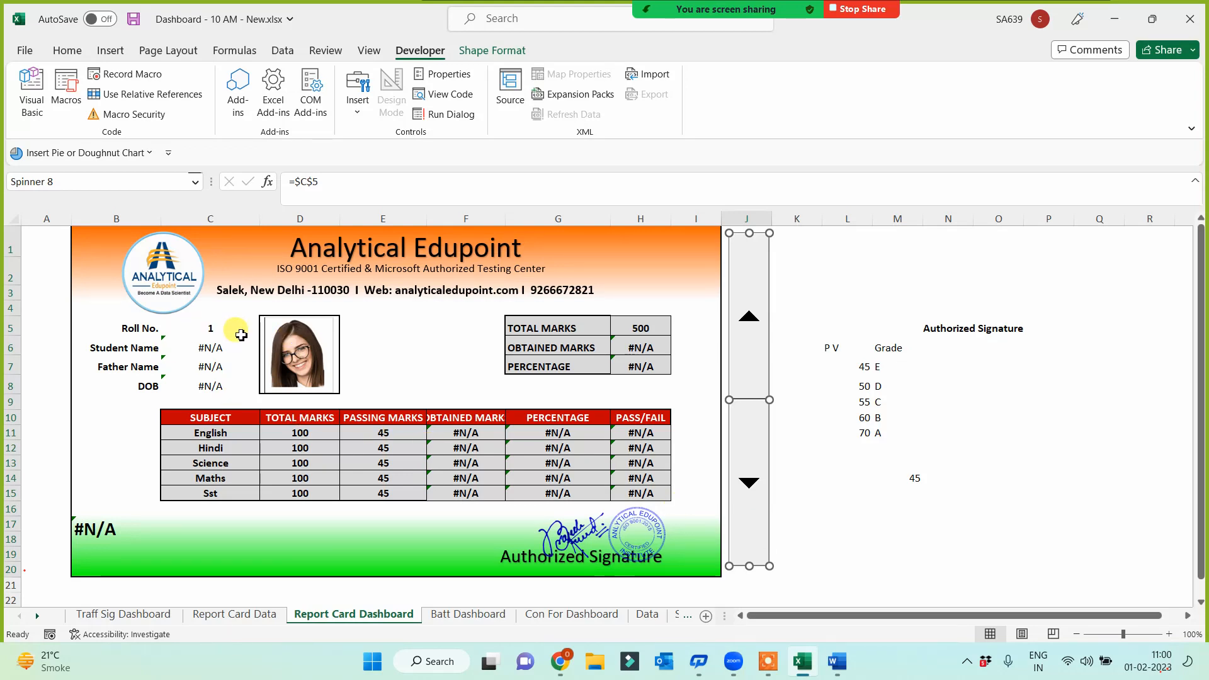
Choose roll number 103 from the Roll No. dropdown in C5
{"action": "left_click", "coordinate": [217, 328]}
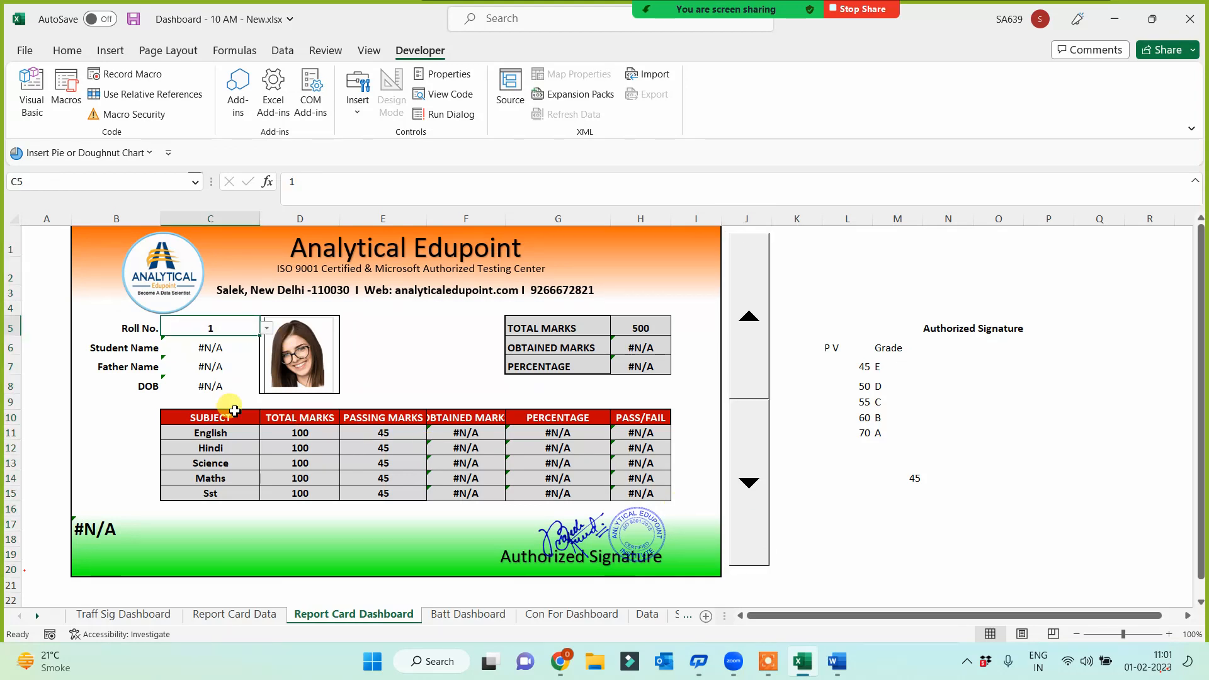
{"action": "left_click", "coordinate": [267, 328]}
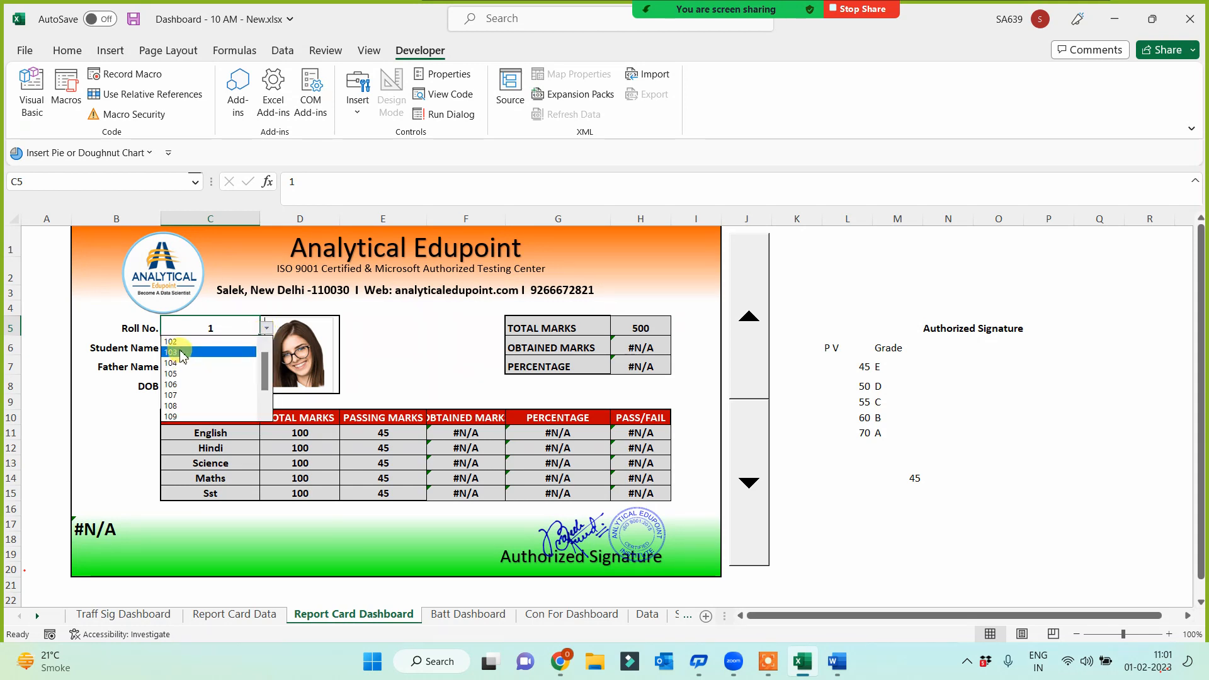
{"action": "left_click", "coordinate": [189, 361]}
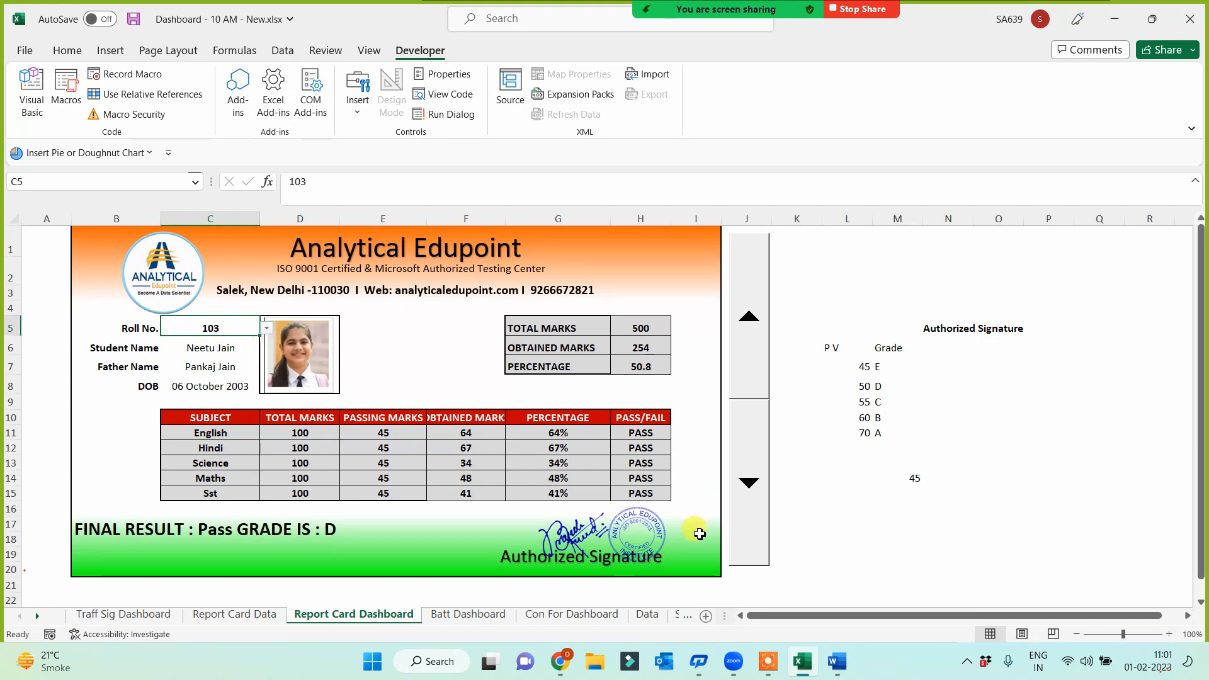
Select J1:J20, the column behind the spinner
{"action": "left_click", "coordinate": [742, 571]}
{"action": "left_click_drag", "start_coordinate": [752, 595], "coordinate": [752, 595]}
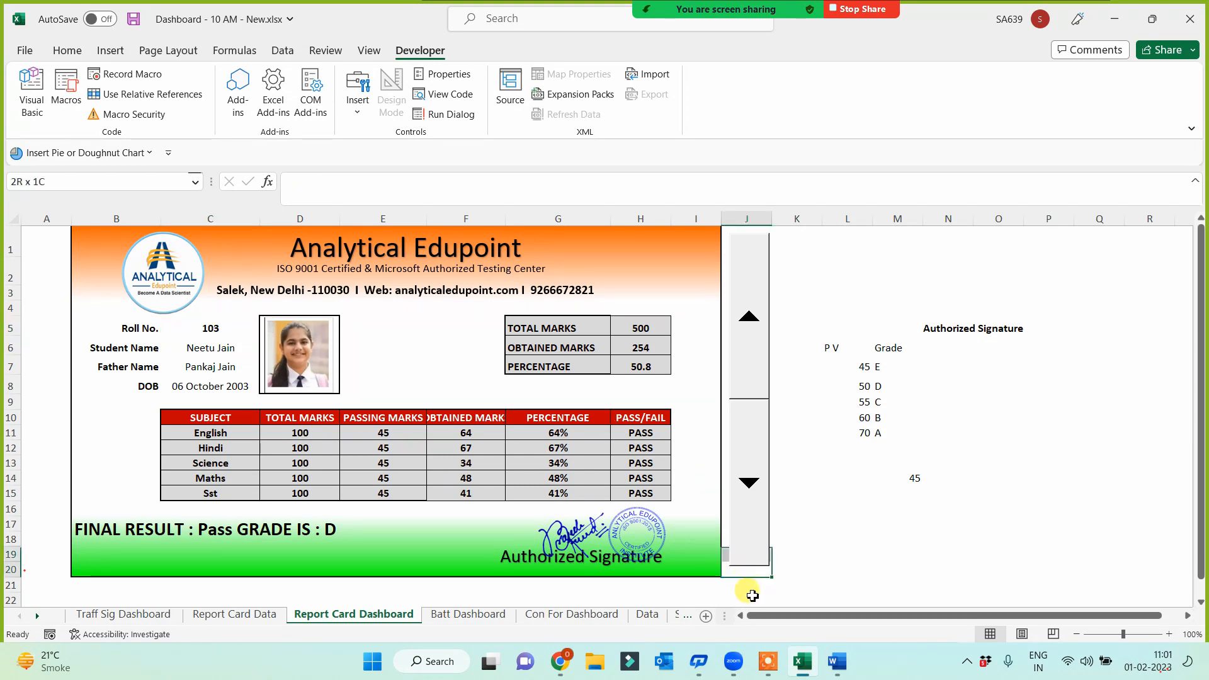
{"action": "key", "text": "shift+Up"}
{"action": "key", "text": "shift+Up"}
{"action": "key", "text": "shift+Up"}
{"action": "key", "text": "shift+Up"}
{"action": "key", "text": "shift+Up"}
{"action": "key", "text": "shift+Up"}
{"action": "key", "text": "shift+Up"}
{"action": "key", "text": "shift+Up"}
{"action": "key", "text": "shift+Up"}
{"action": "key", "text": "shift+Up"}
{"action": "key", "text": "shift+Up"}
{"action": "key", "text": "shift+Up"}
{"action": "key", "text": "shift+Up"}
{"action": "key", "text": "shift+Up"}
{"action": "key", "text": "shift+Up"}
{"action": "key", "text": "shift+Up"}
{"action": "key", "text": "shift+Up"}
{"action": "key", "text": "shift+Up"}
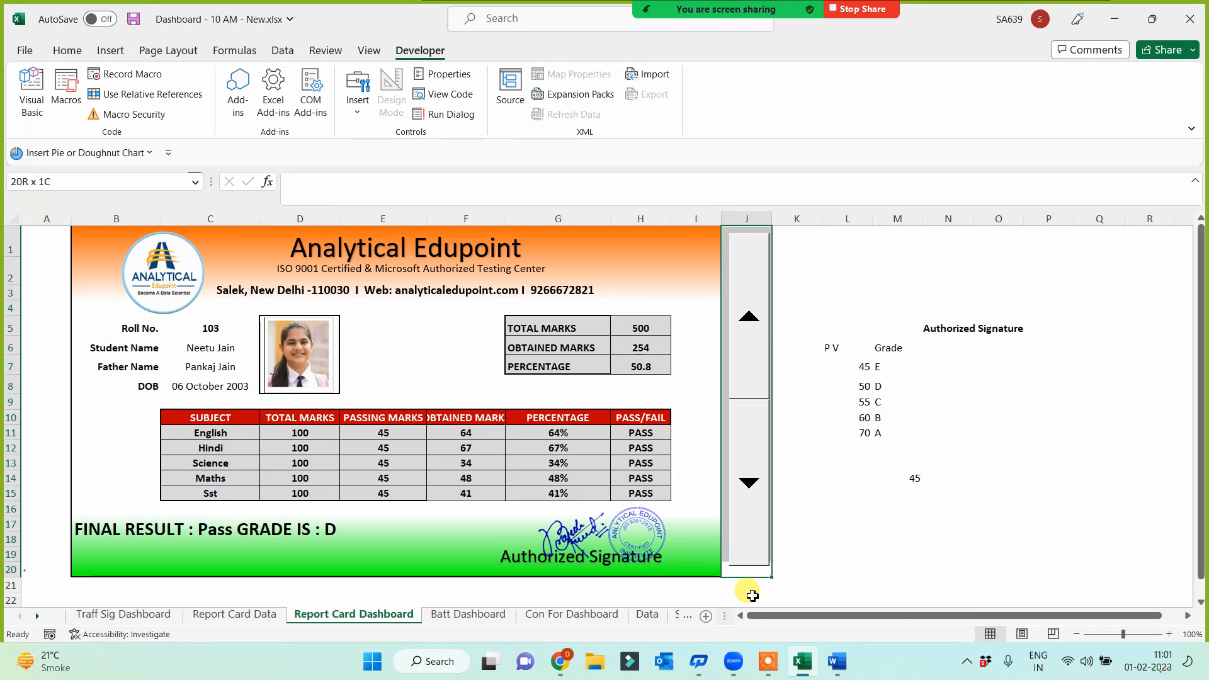
{"action": "left_click", "coordinate": [67, 51]}
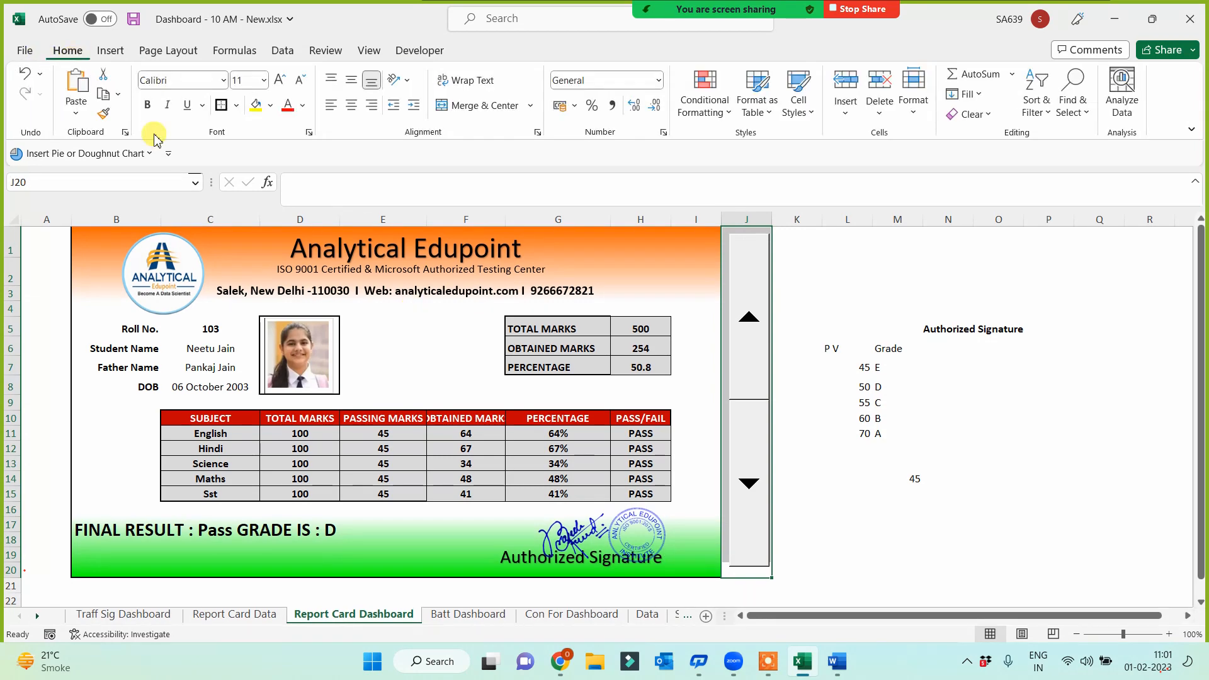
Fill J1:J20 black, then nudge the spinner and stretch it slightly taller
{"action": "left_click", "coordinate": [272, 106]}
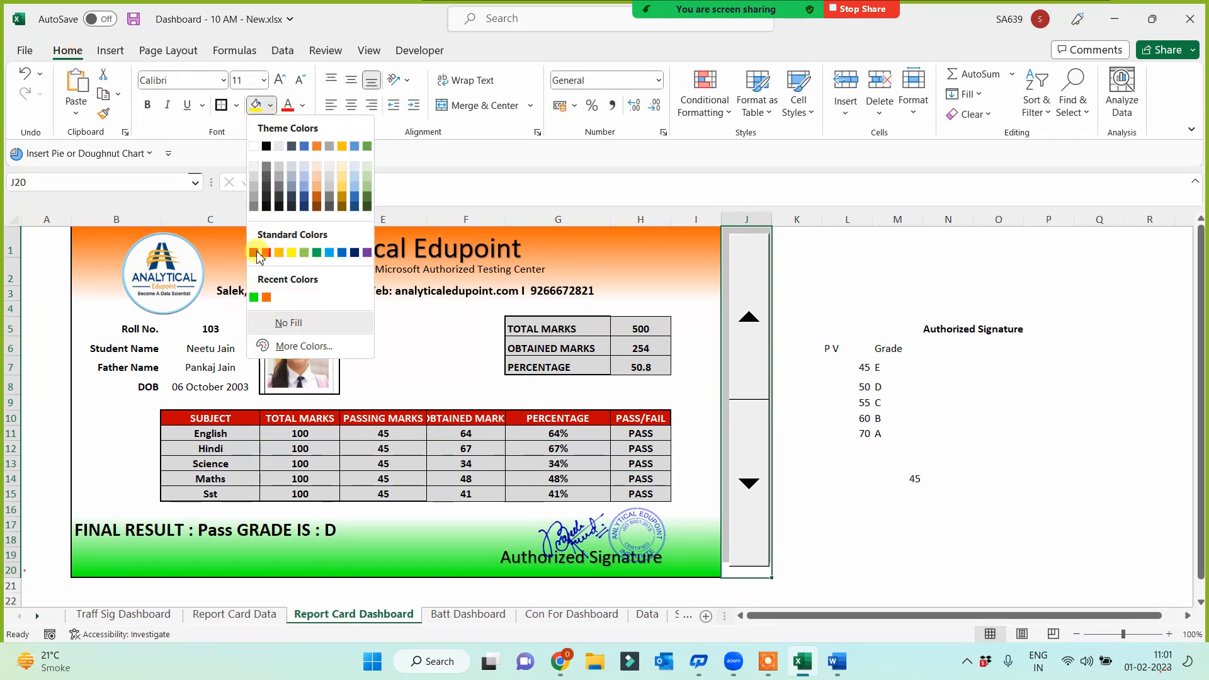
{"action": "left_click", "coordinate": [267, 206]}
{"action": "right_click", "coordinate": [749, 430]}
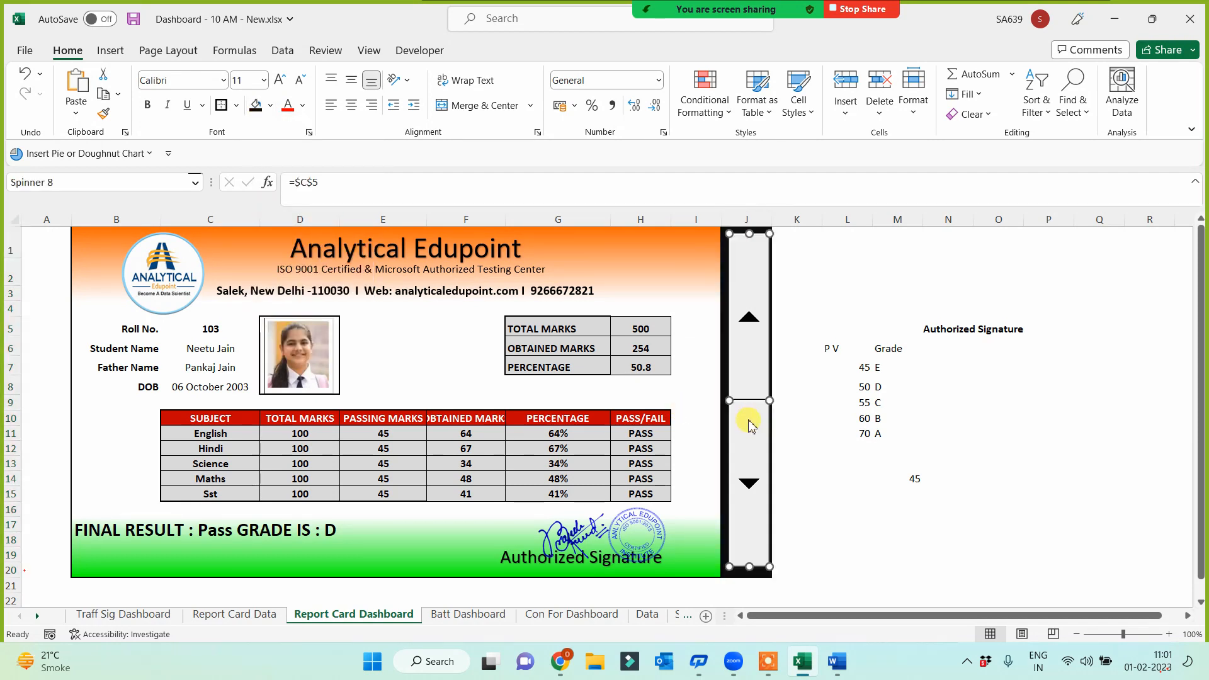
{"action": "key", "text": "Escape"}
{"action": "left_click_drag", "start_coordinate": [755, 447], "coordinate": [754, 446]}
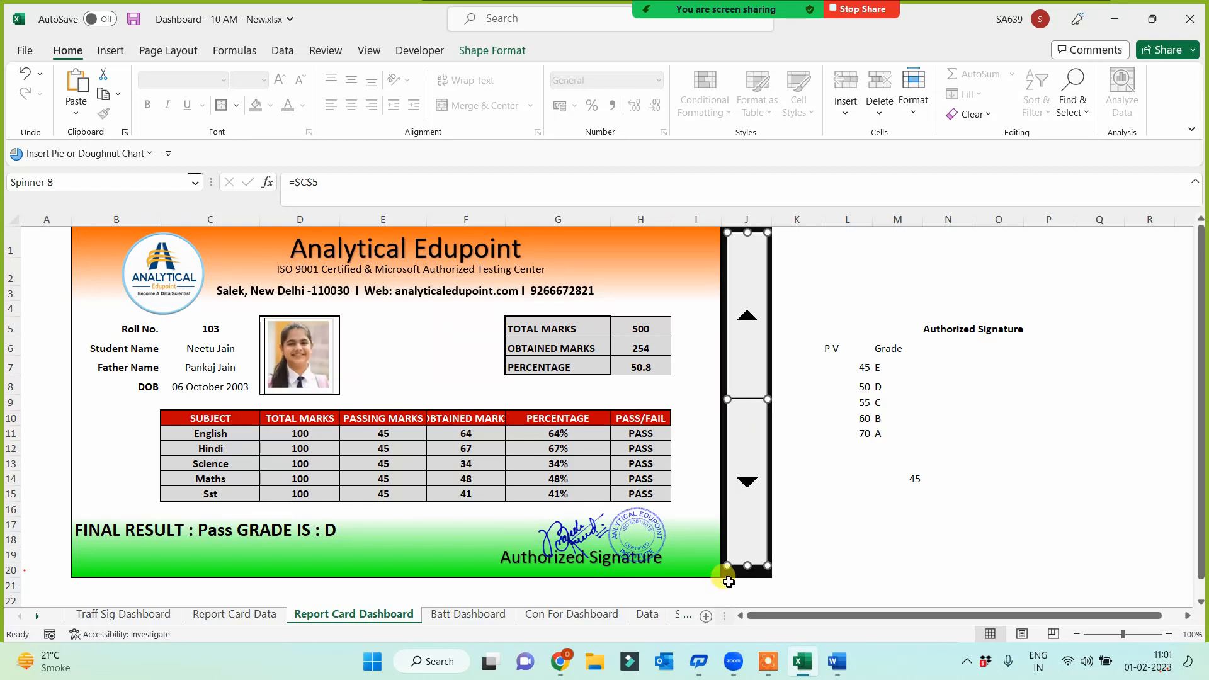
{"action": "left_click_drag", "start_coordinate": [747, 566], "coordinate": [748, 574]}
{"action": "left_click", "coordinate": [810, 554]}
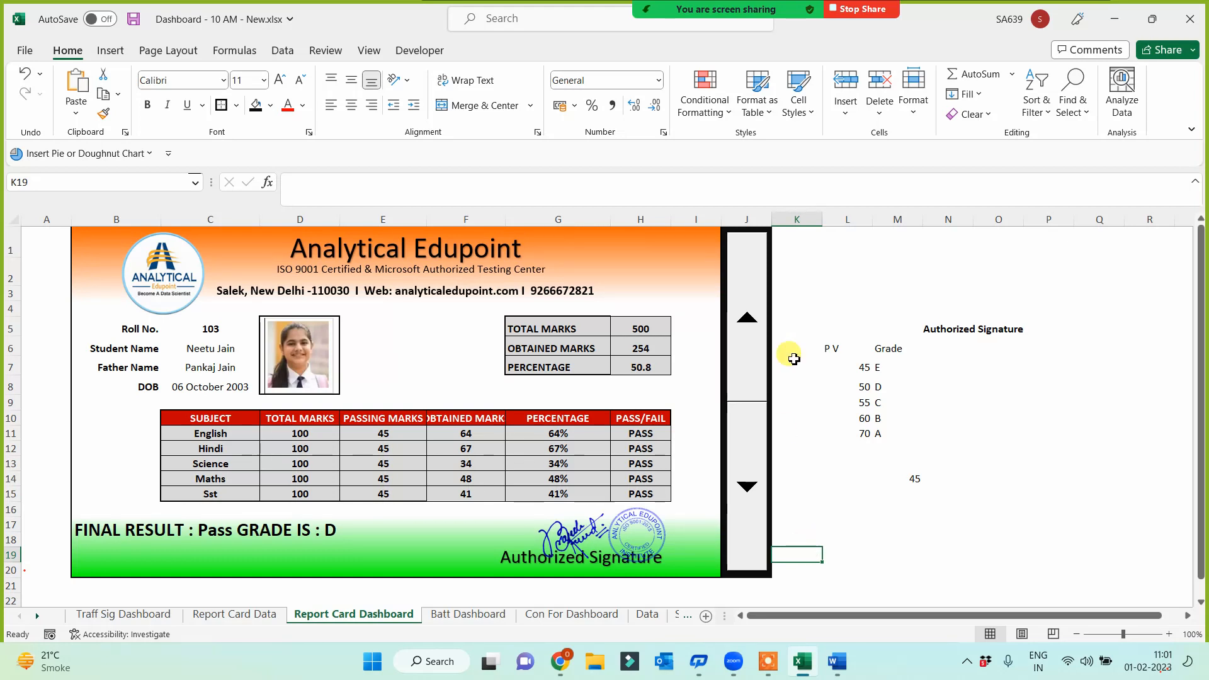
Enter the helper formula =C5-102 in L1, which now shows 1
{"action": "left_click", "coordinate": [838, 239]}
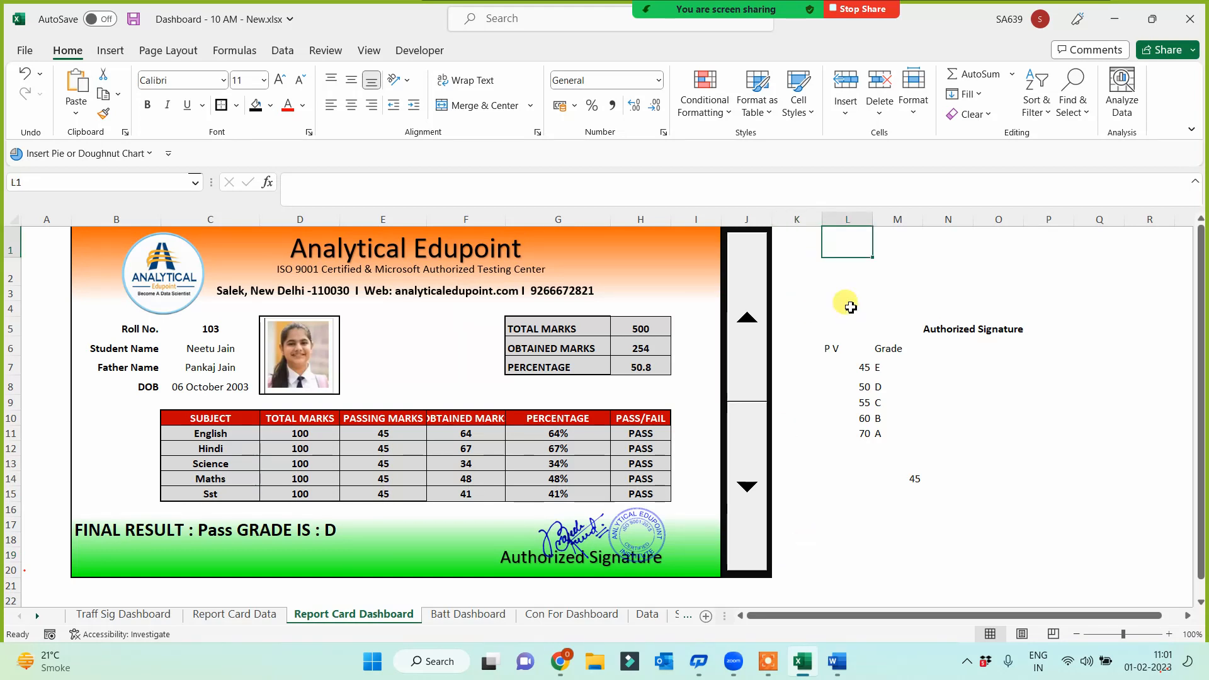
{"action": "type", "text": "="}
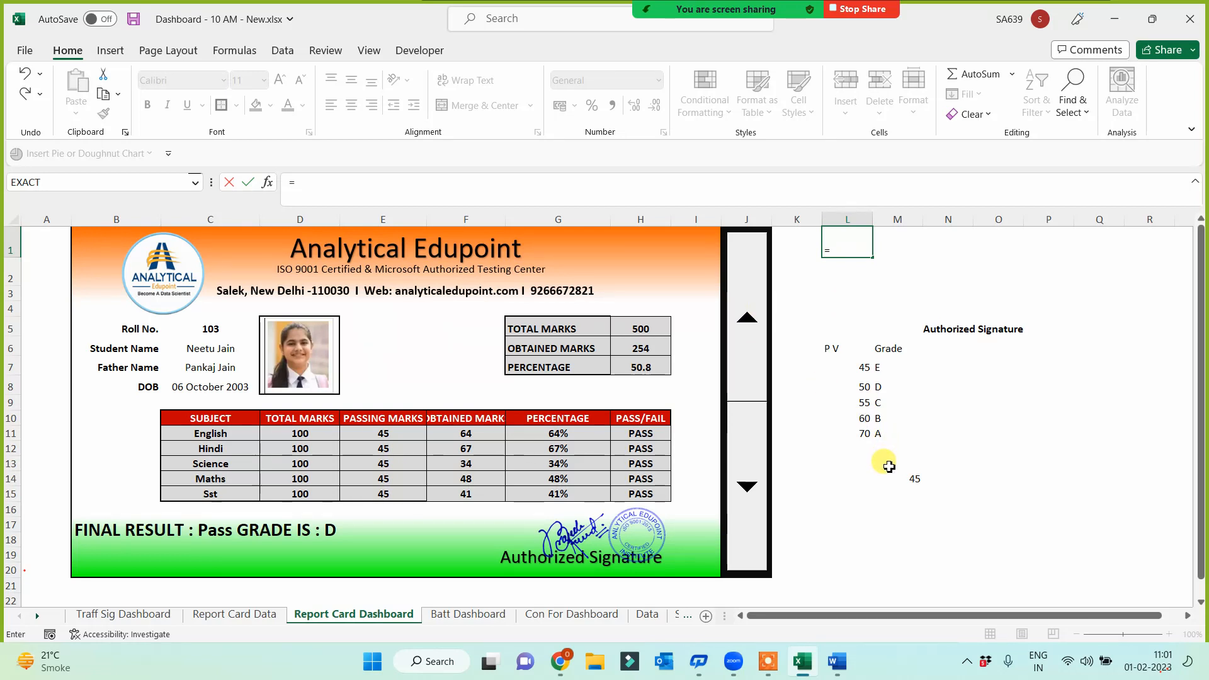
{"action": "left_click", "coordinate": [217, 327]}
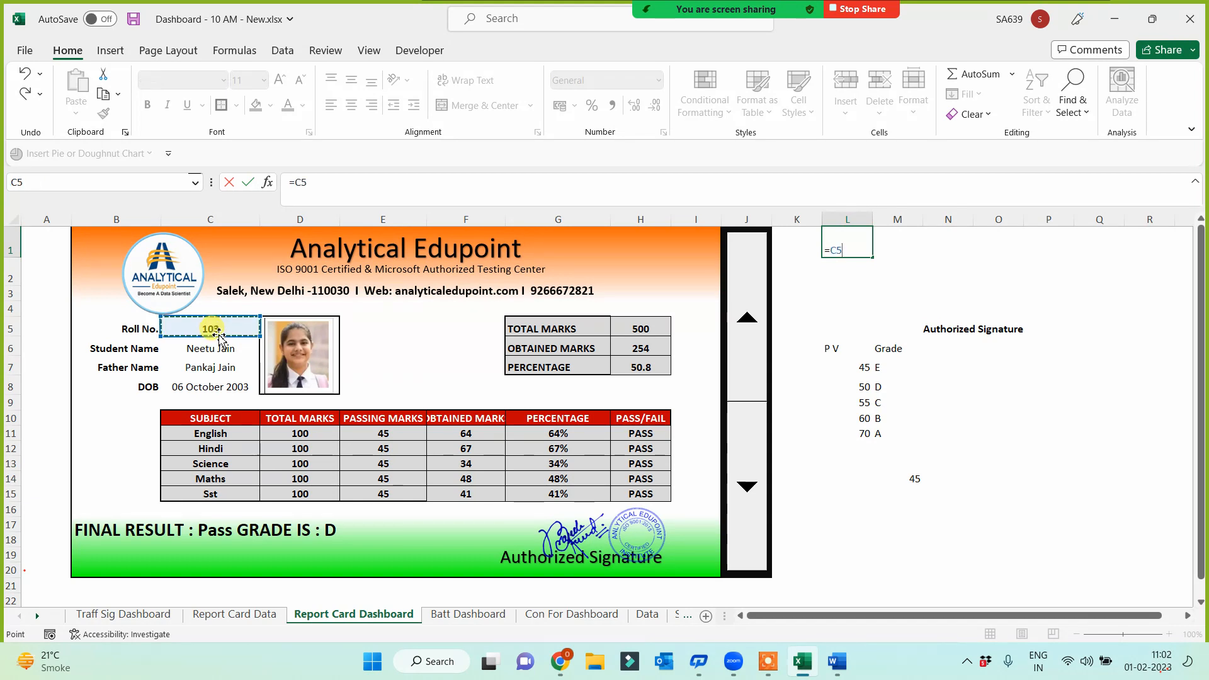
{"action": "key", "text": "Escape"}
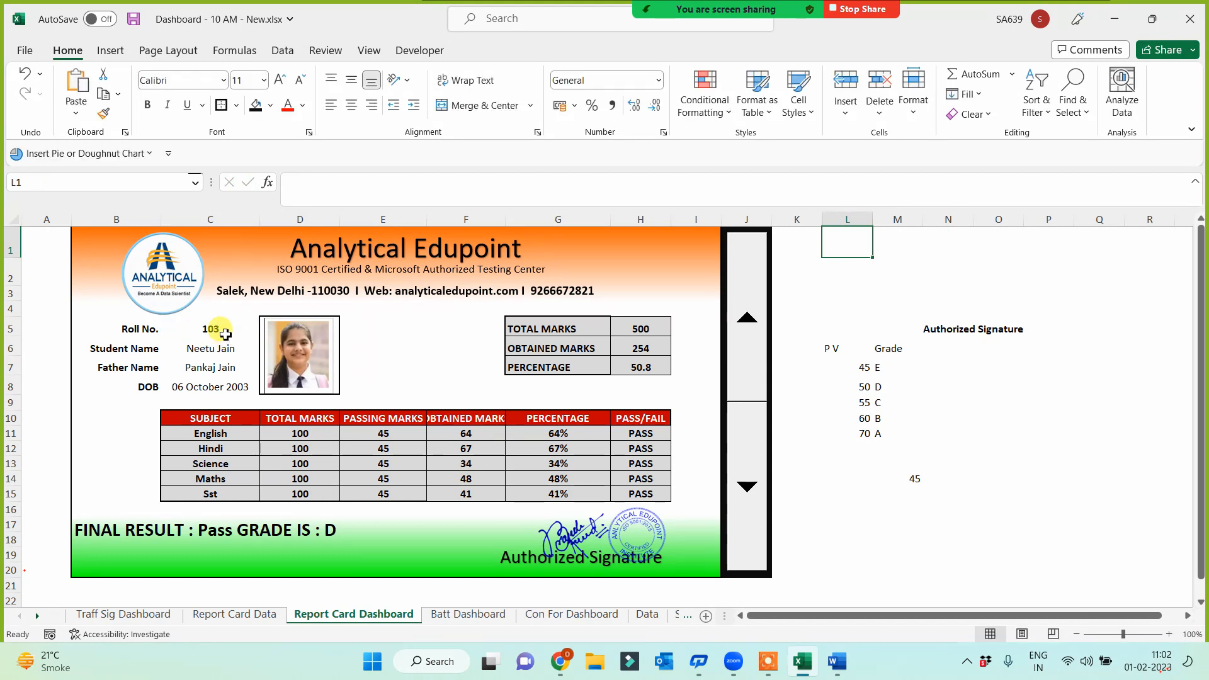
{"action": "left_click", "coordinate": [224, 334]}
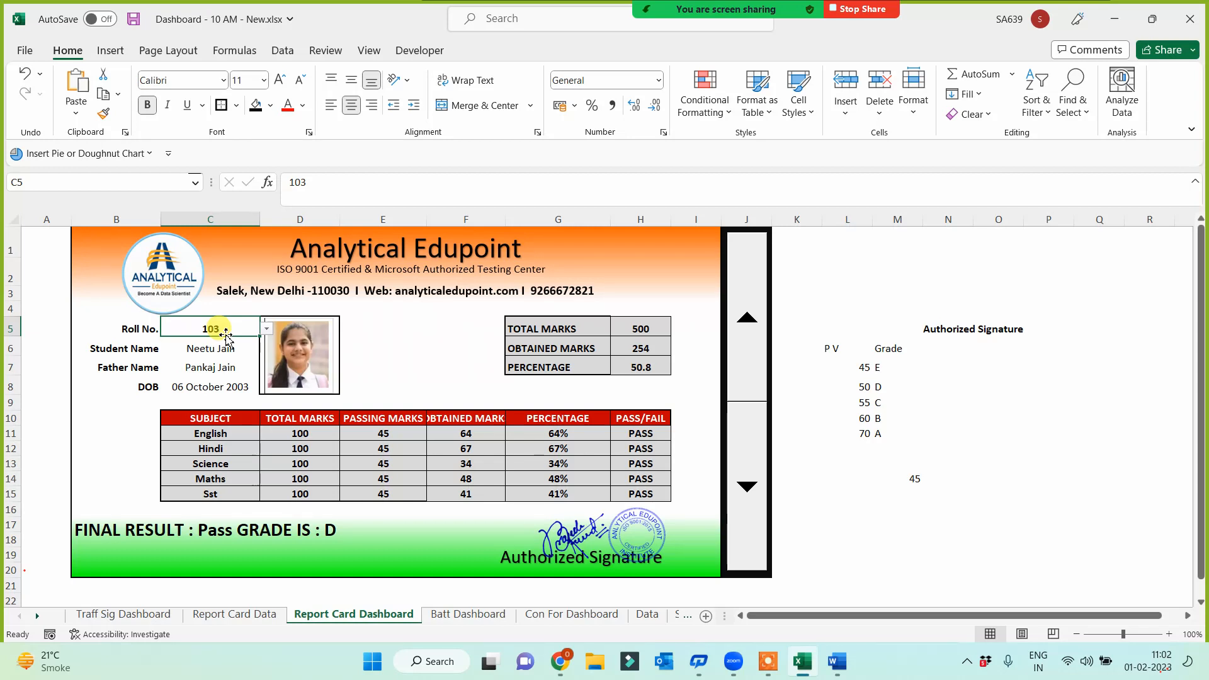
{"action": "left_click", "coordinate": [838, 244]}
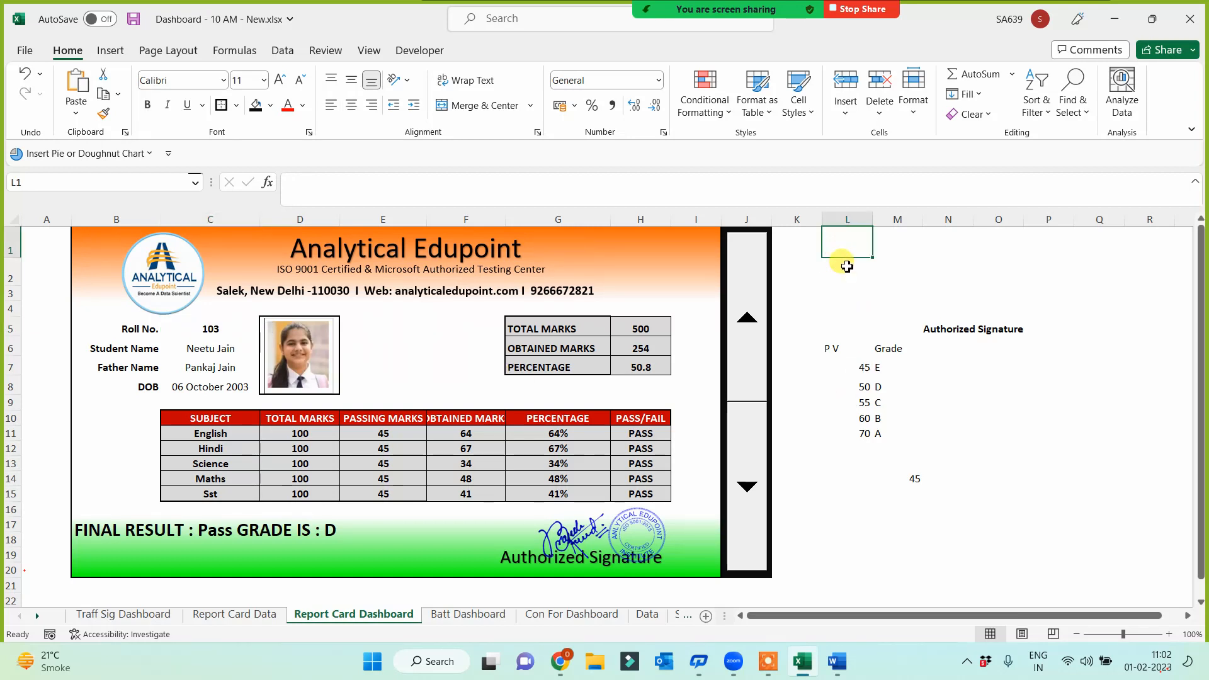
{"action": "type", "text": "="}
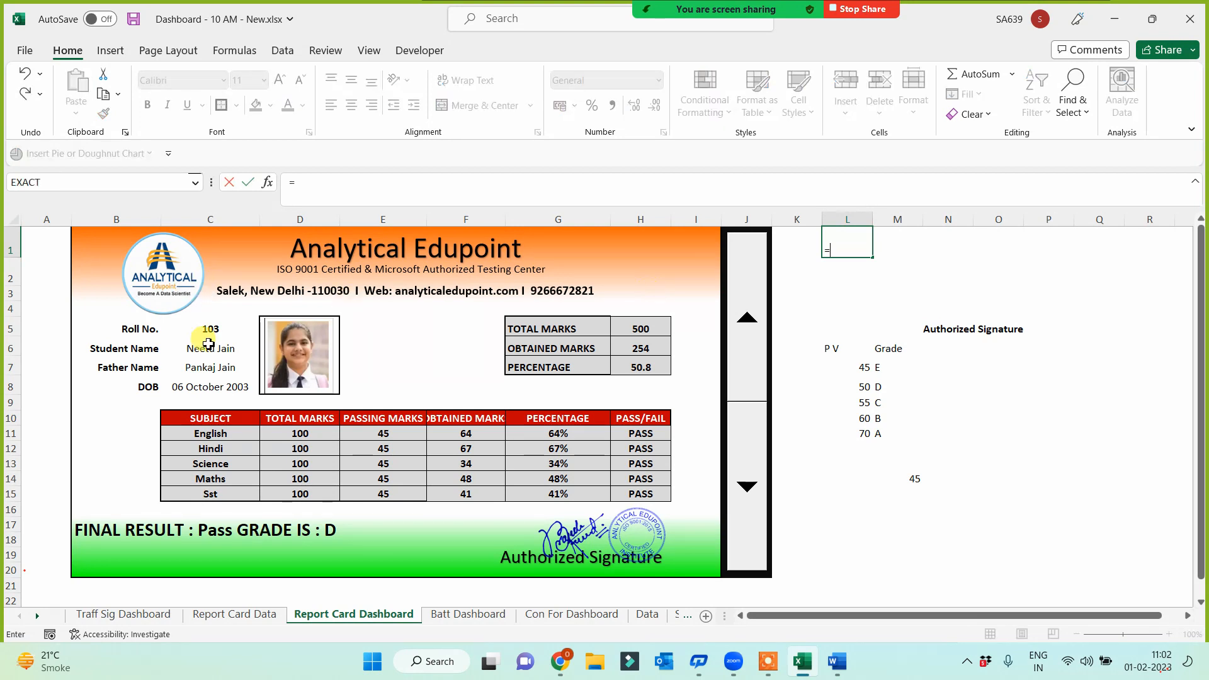
{"action": "left_click", "coordinate": [210, 330]}
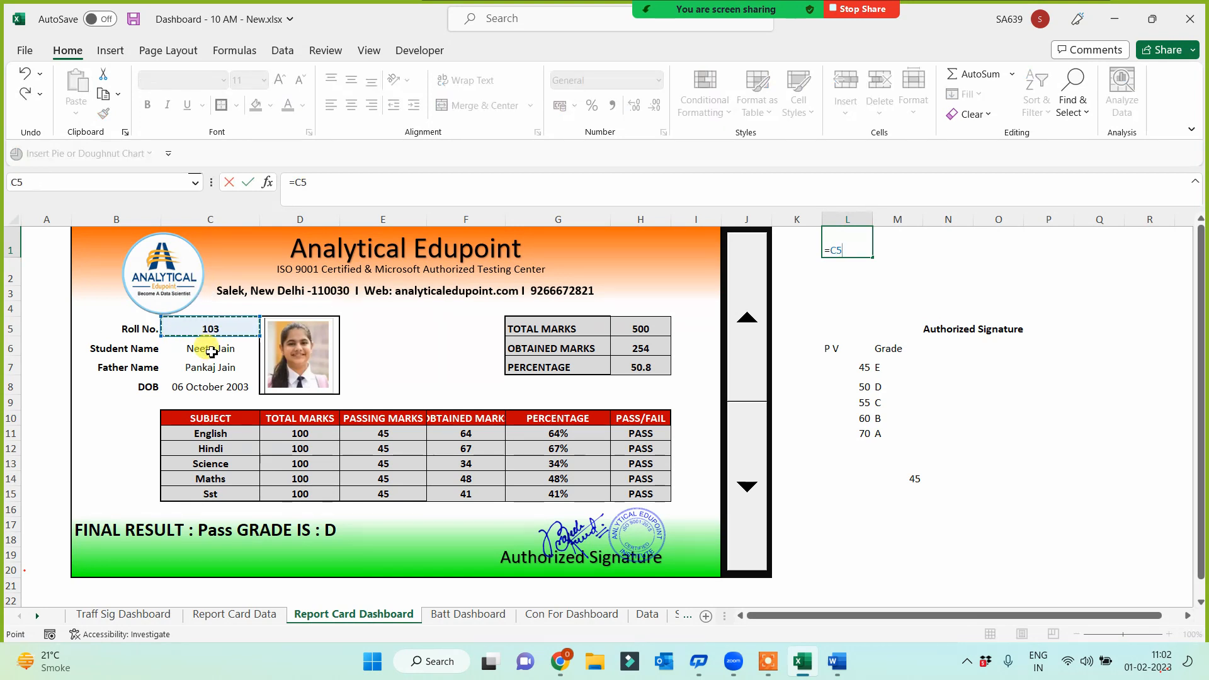
{"action": "type", "text": "-102"}
{"action": "key", "text": "Return"}
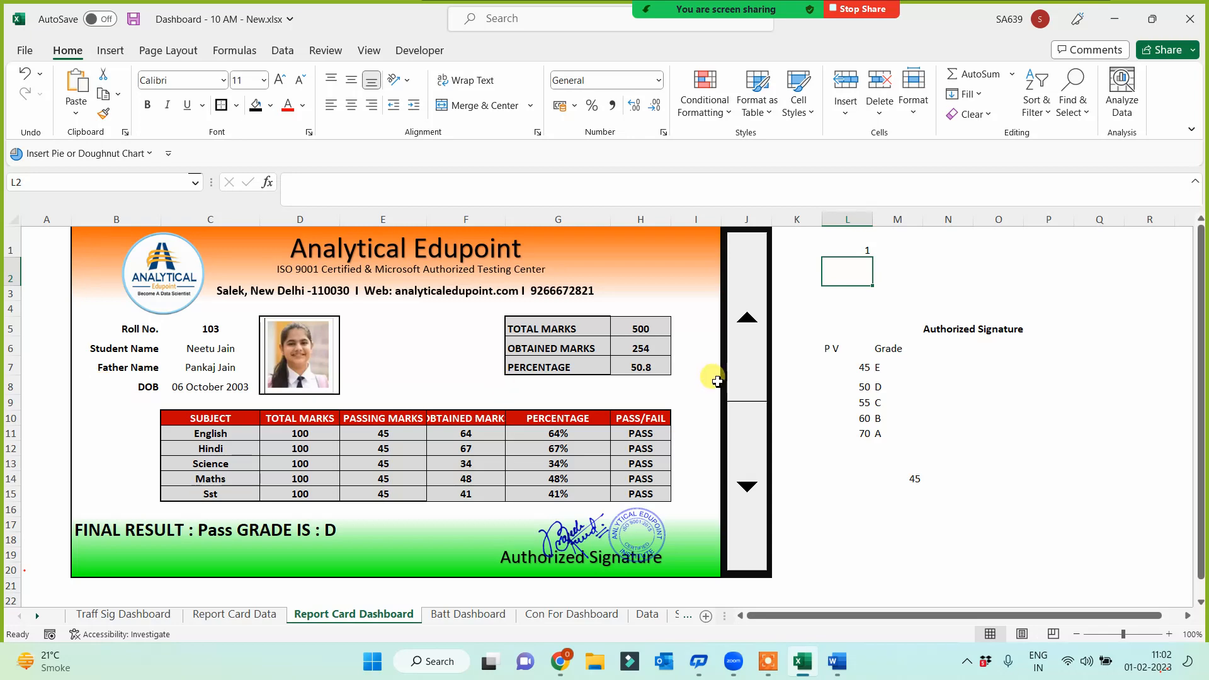
Relink the spinner from C5 to helper cell L1, counting 1 to 11 in steps of 1
{"action": "right_click", "coordinate": [763, 366]}
{"action": "left_click", "coordinate": [813, 514]}
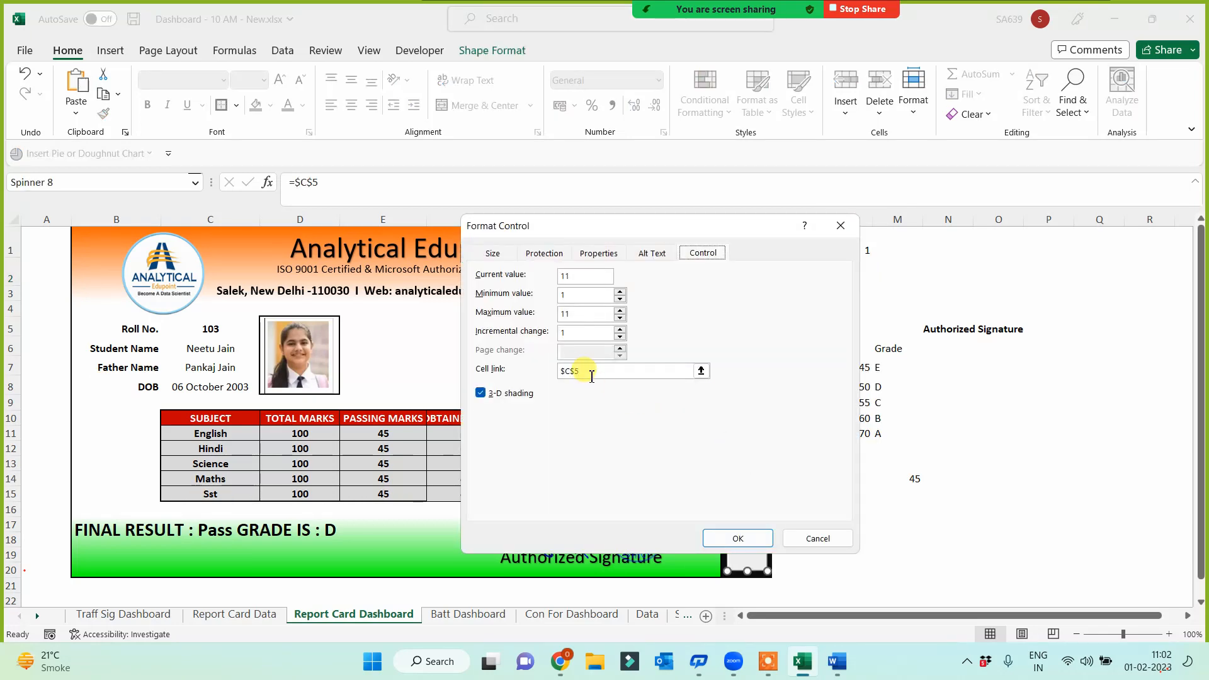
{"action": "left_click_drag", "start_coordinate": [577, 370], "coordinate": [529, 370]}
{"action": "key", "text": "BackSpace"}
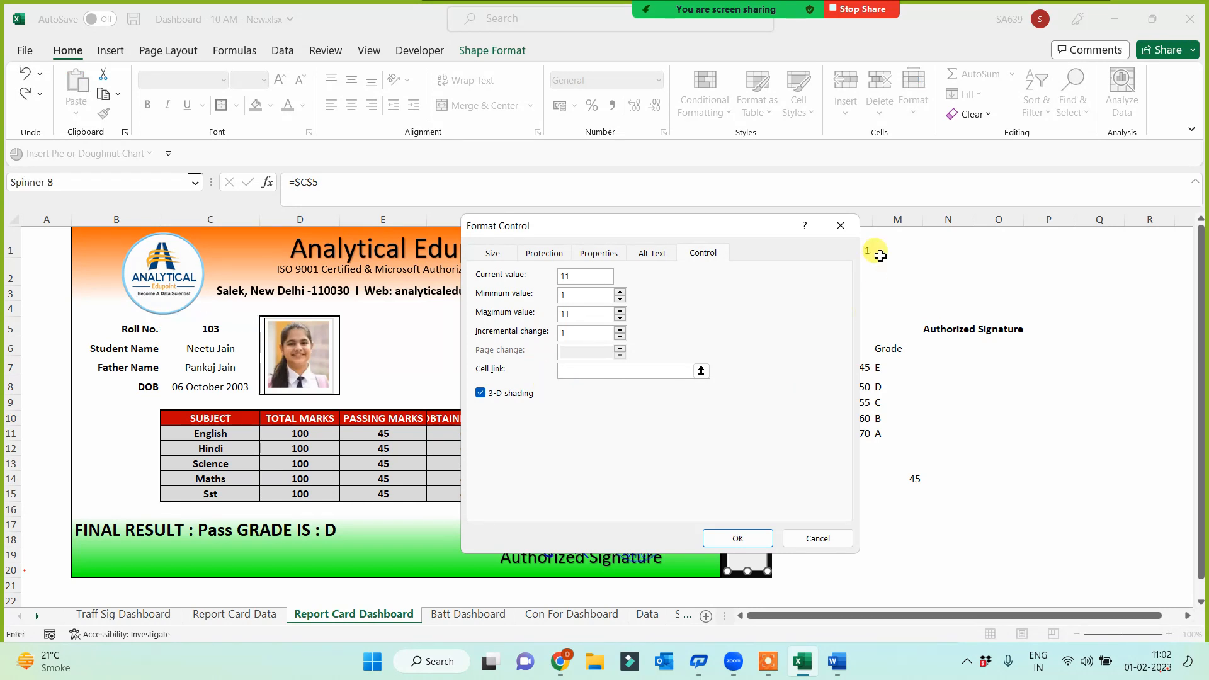
{"action": "left_click", "coordinate": [878, 248]}
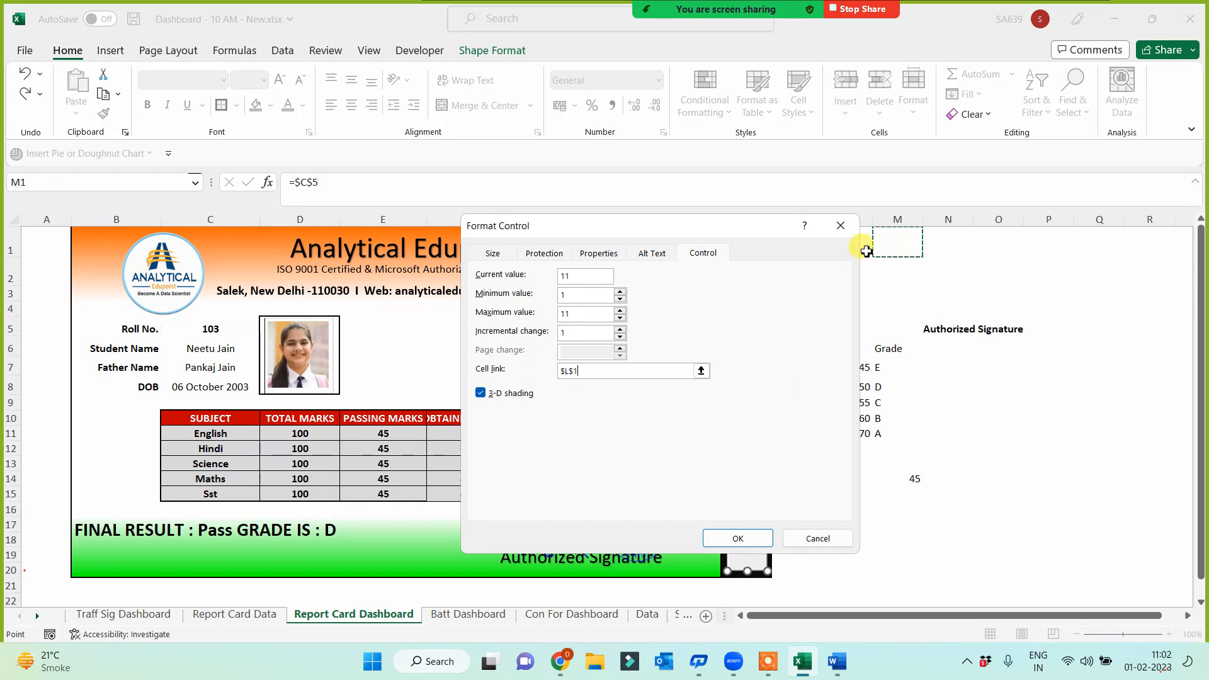
{"action": "left_click", "coordinate": [738, 538]}
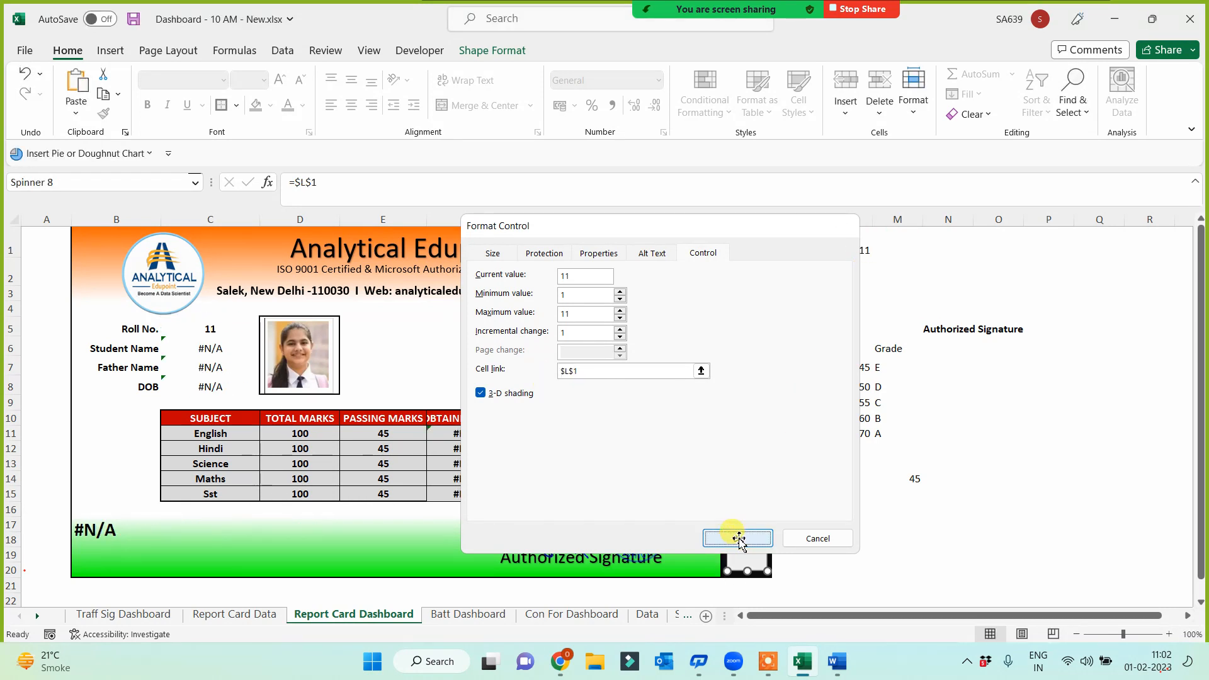
{"action": "left_click", "coordinate": [875, 521]}
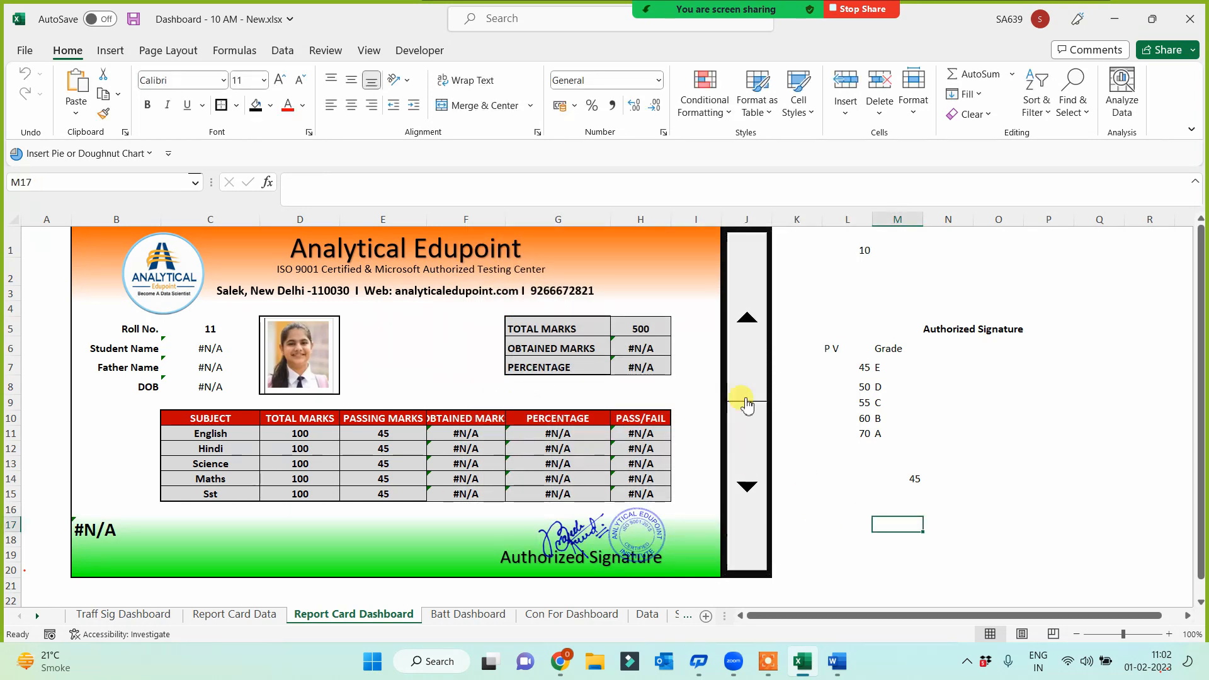
Pick roll number 102 from the Roll No. dropdown in C5
{"action": "left_click", "coordinate": [214, 330]}
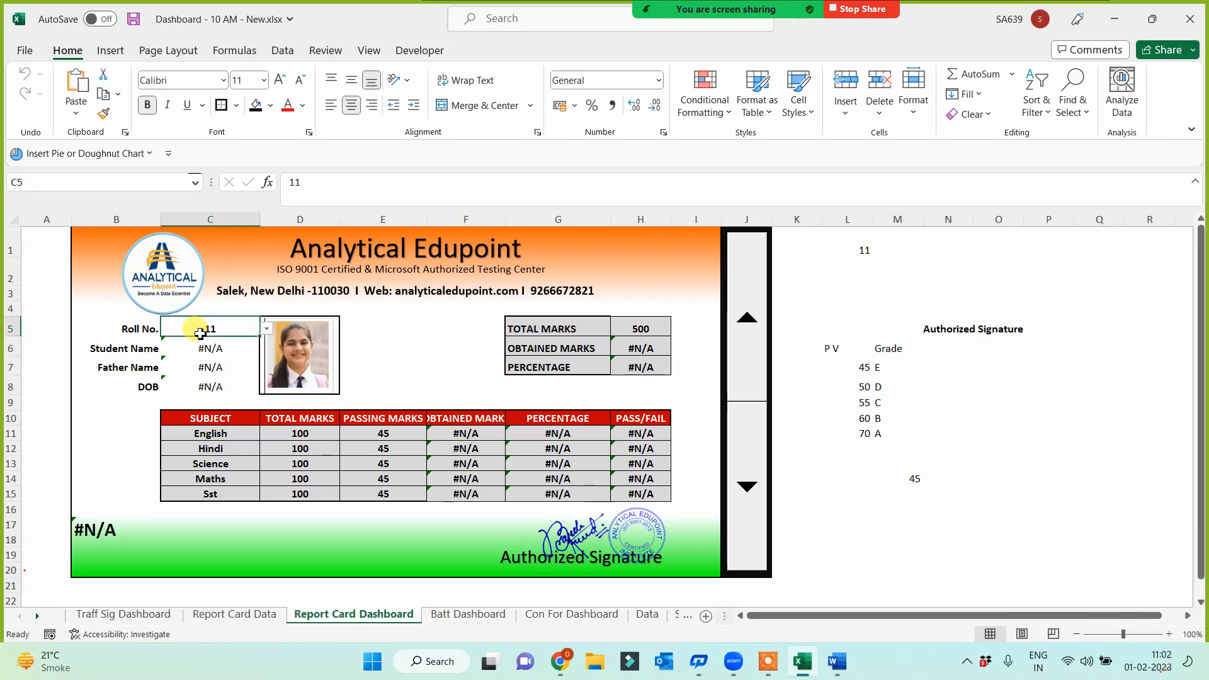
{"action": "left_click", "coordinate": [267, 329]}
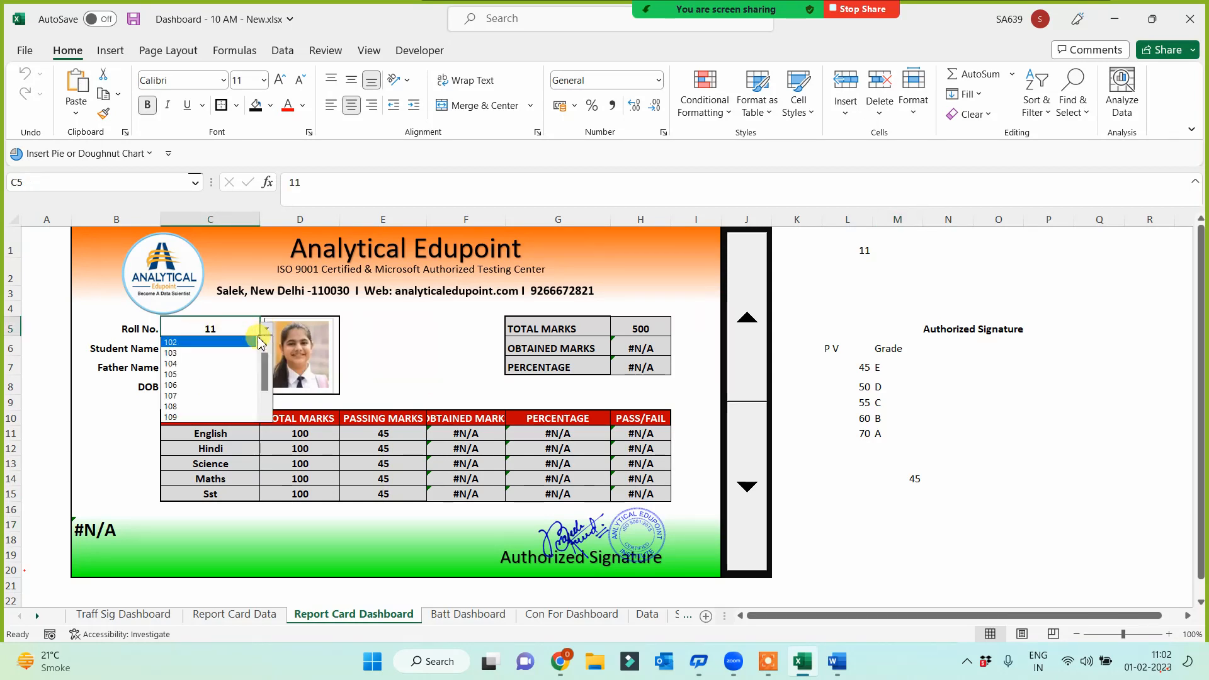
{"action": "left_click", "coordinate": [201, 341]}
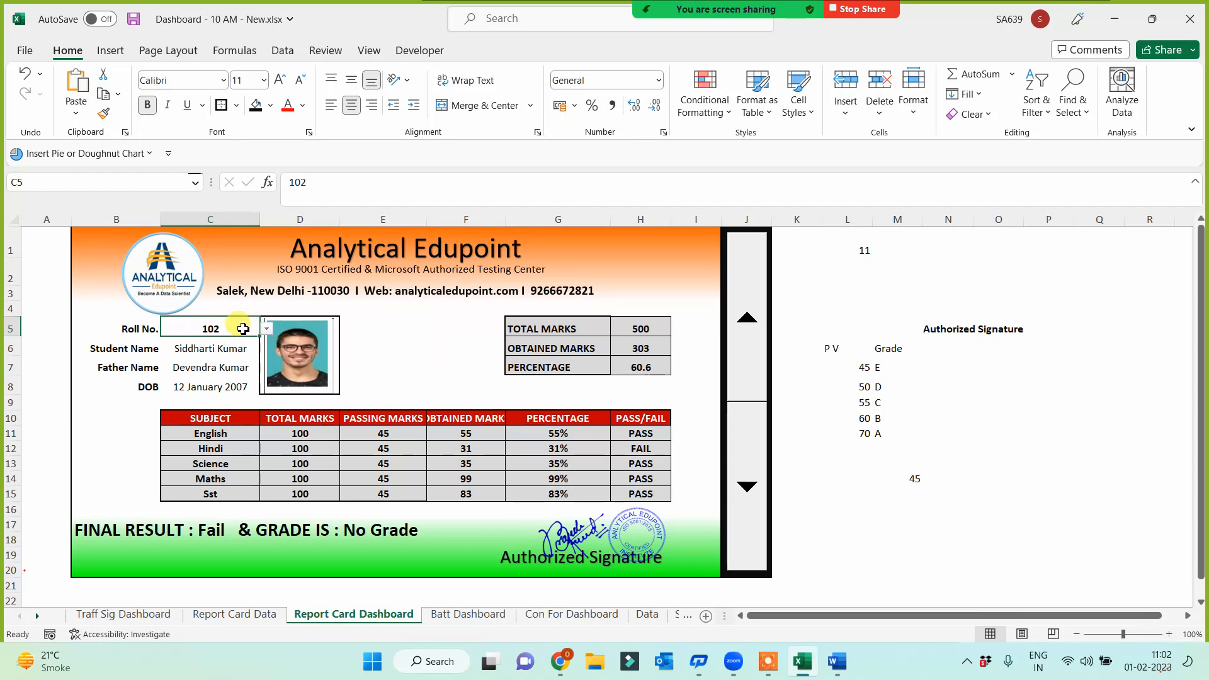
{"action": "right_click", "coordinate": [243, 328]}
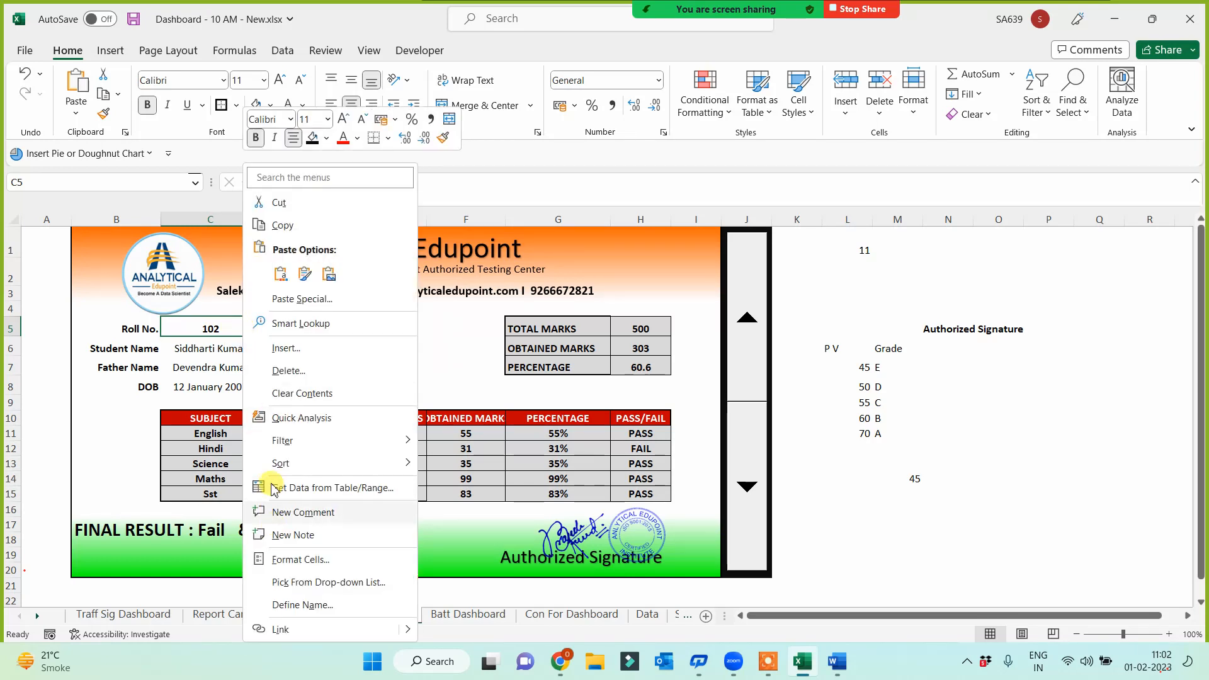
Clear all data validation from C5 so it accepts any value
{"action": "left_click", "coordinate": [283, 50]}
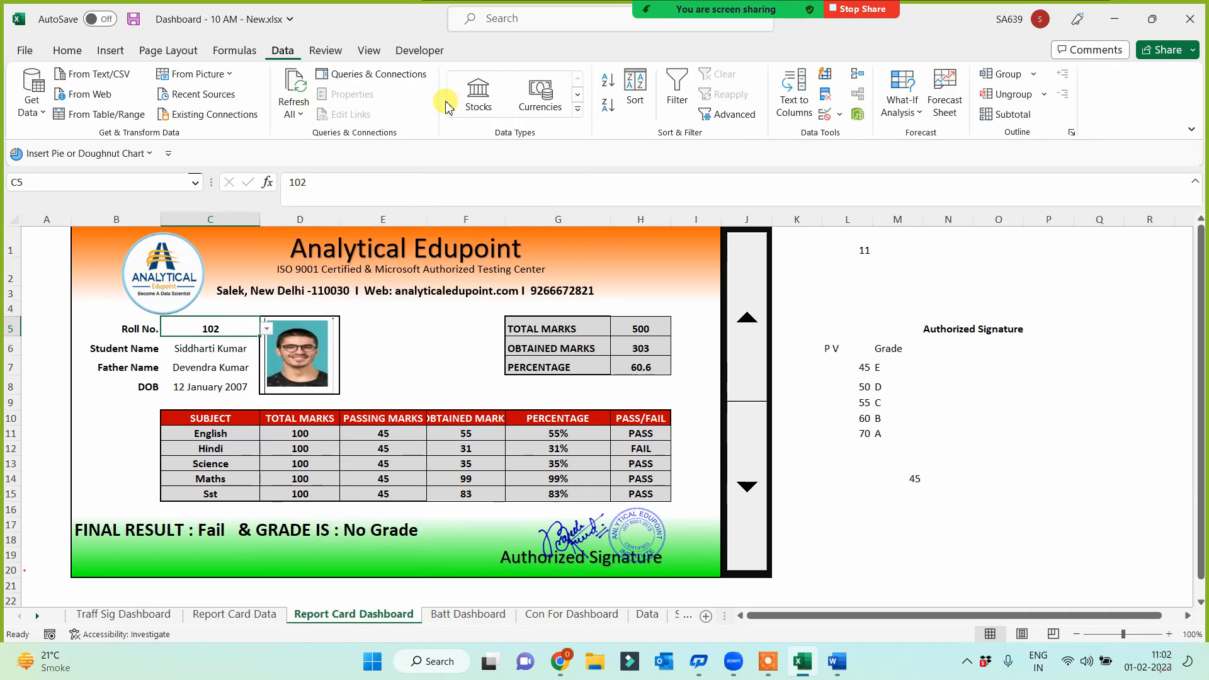
{"action": "left_click", "coordinate": [826, 114]}
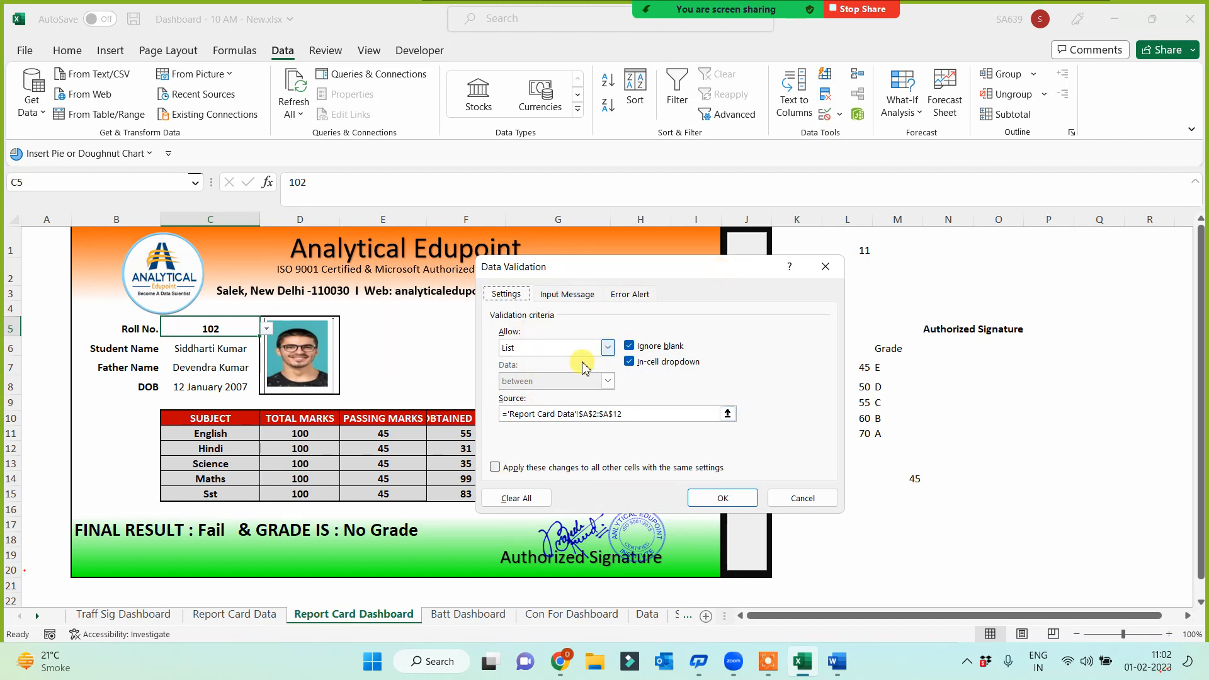
{"action": "left_click", "coordinate": [516, 498]}
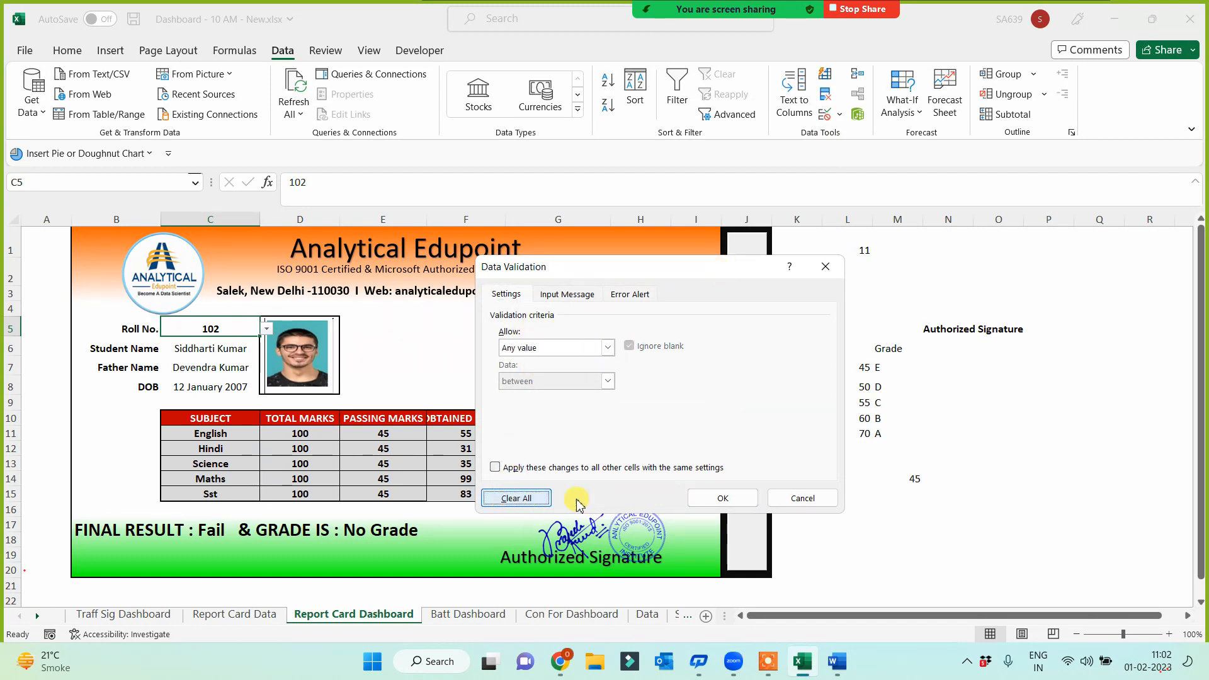
{"action": "left_click", "coordinate": [722, 498]}
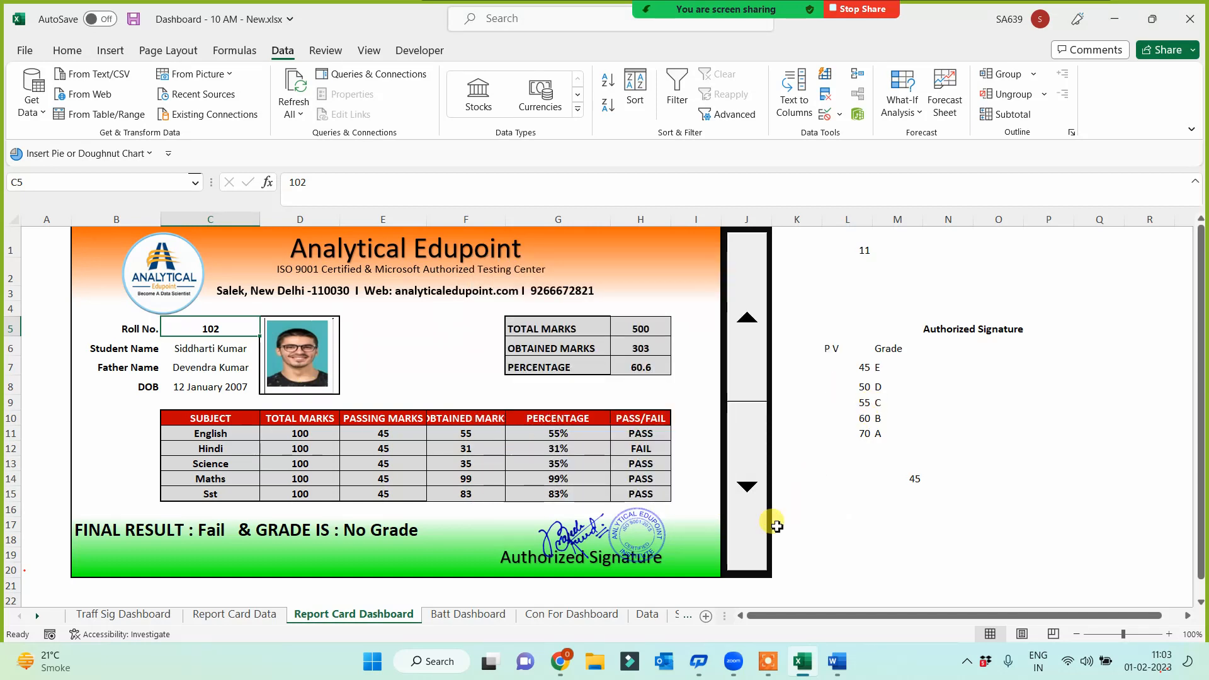
{"action": "left_click", "coordinate": [849, 509]}
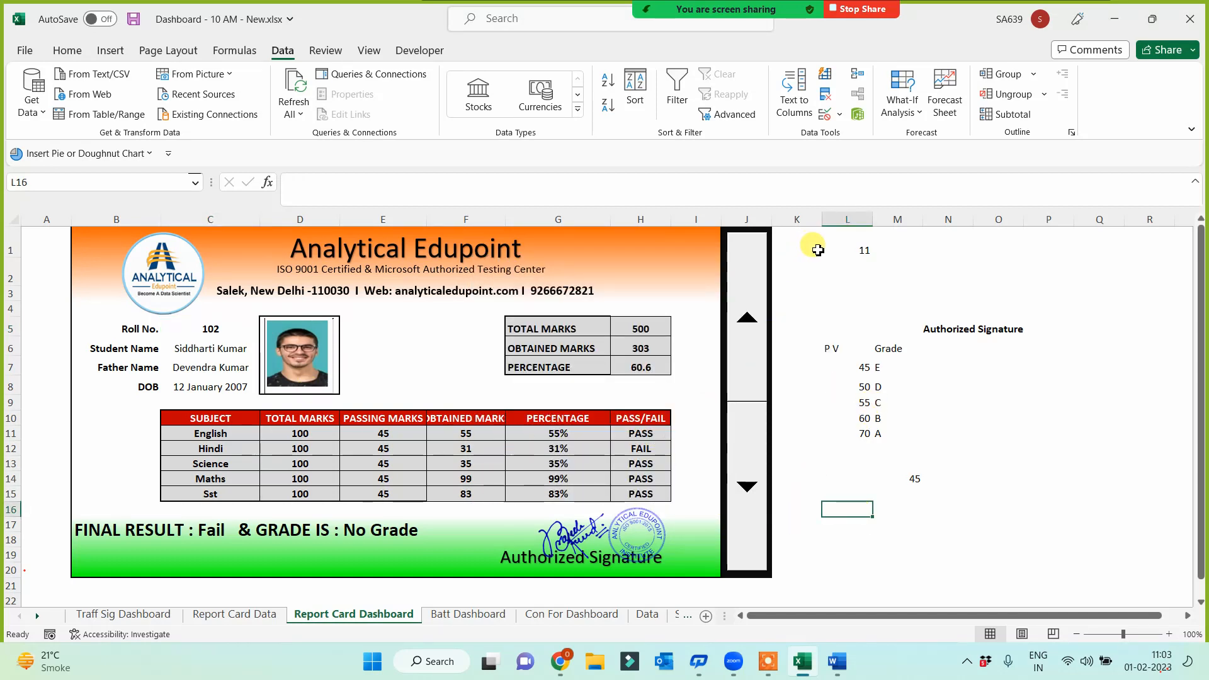
Change helper cell L1 from 11 to 1
{"action": "left_click", "coordinate": [842, 251]}
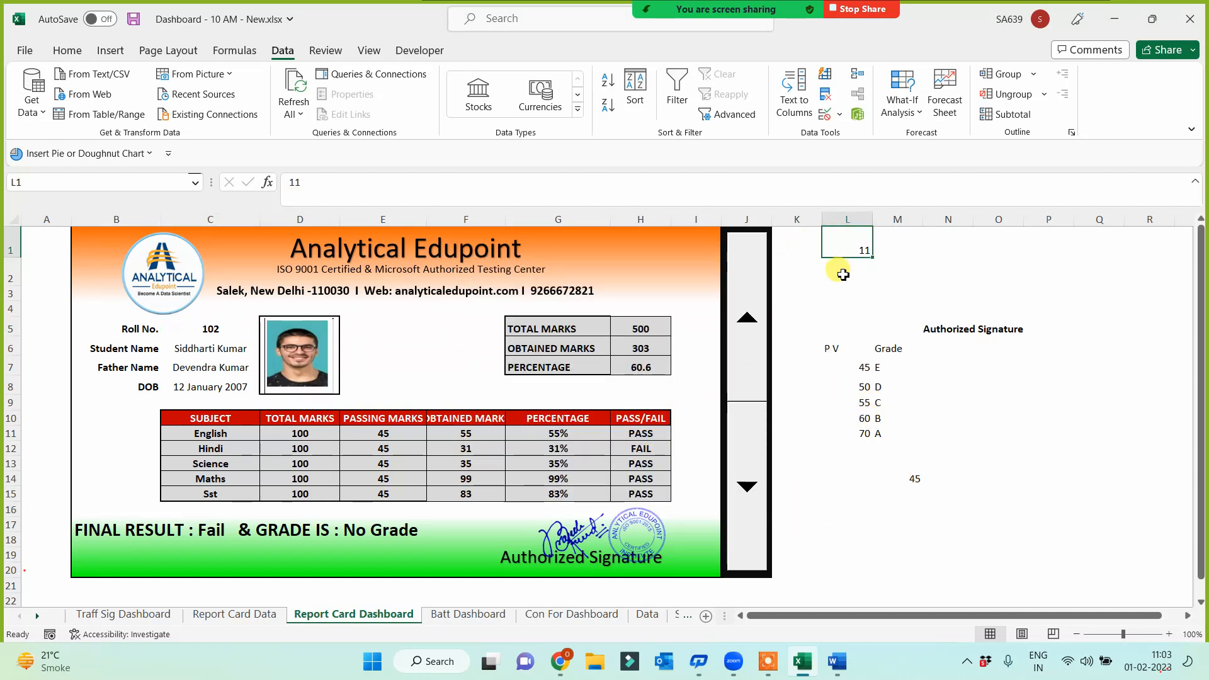
{"action": "double_click", "coordinate": [844, 247]}
{"action": "key", "text": "Delete"}
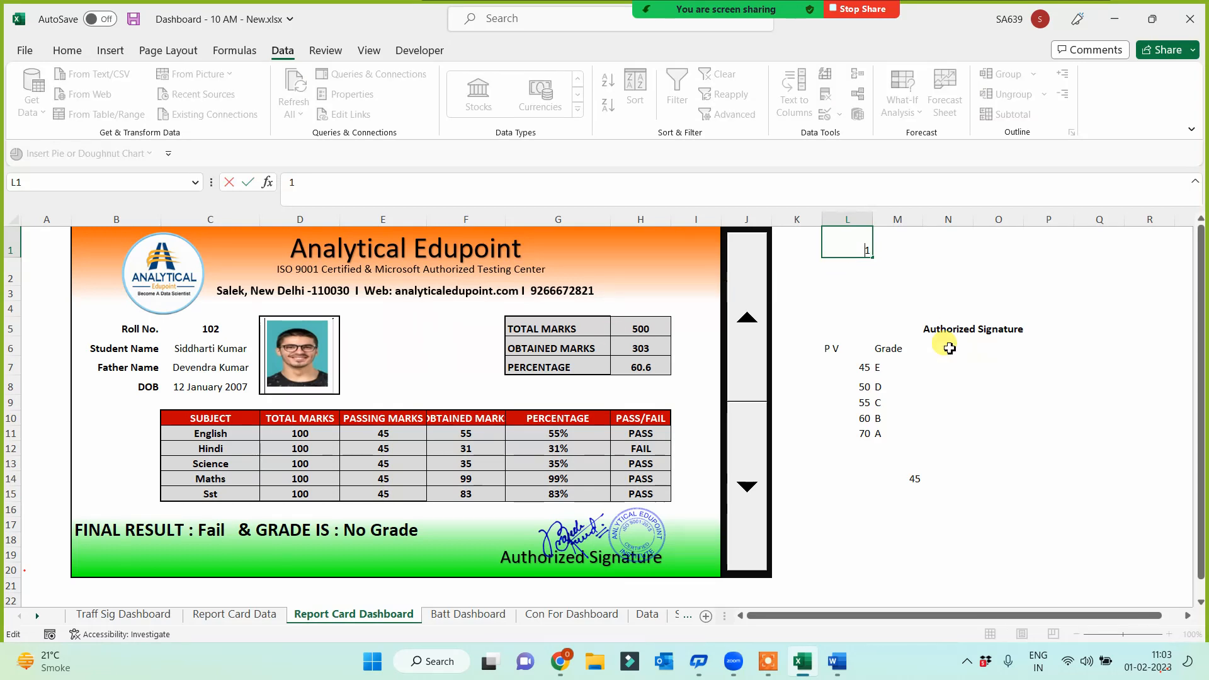
{"action": "left_click", "coordinate": [928, 274]}
{"action": "left_click", "coordinate": [851, 244]}
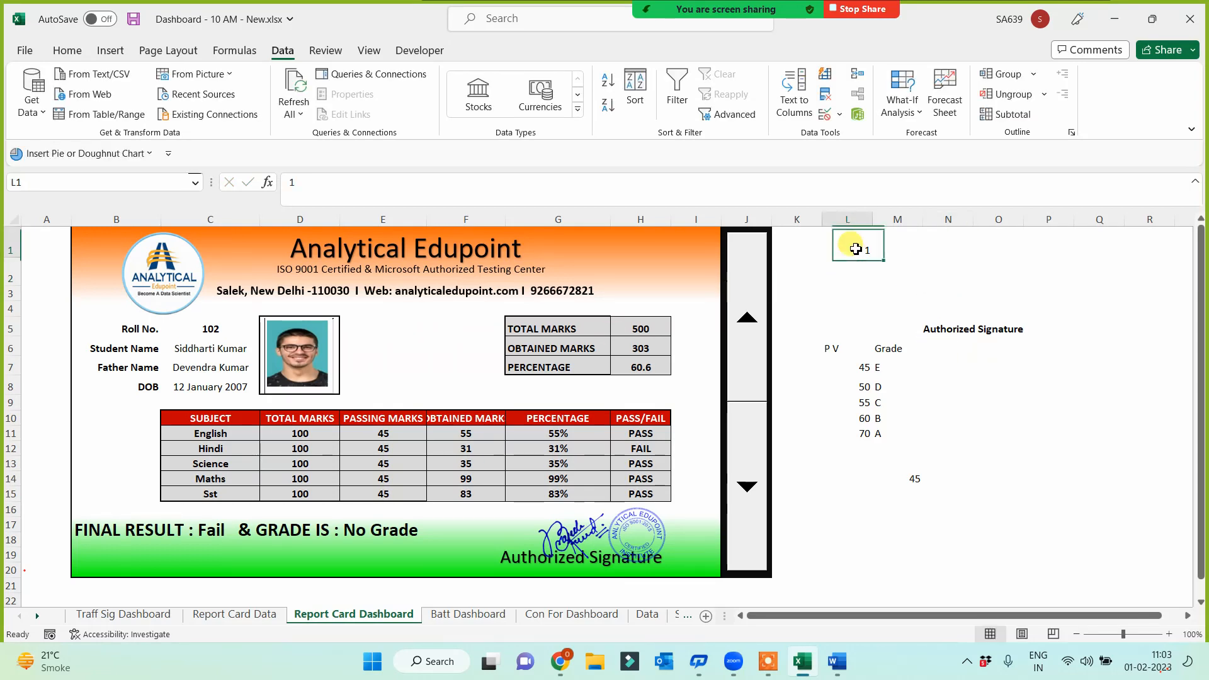
Enter the formula =L1+102 in Roll No. cell C5, showing 103
{"action": "left_click", "coordinate": [203, 331]}
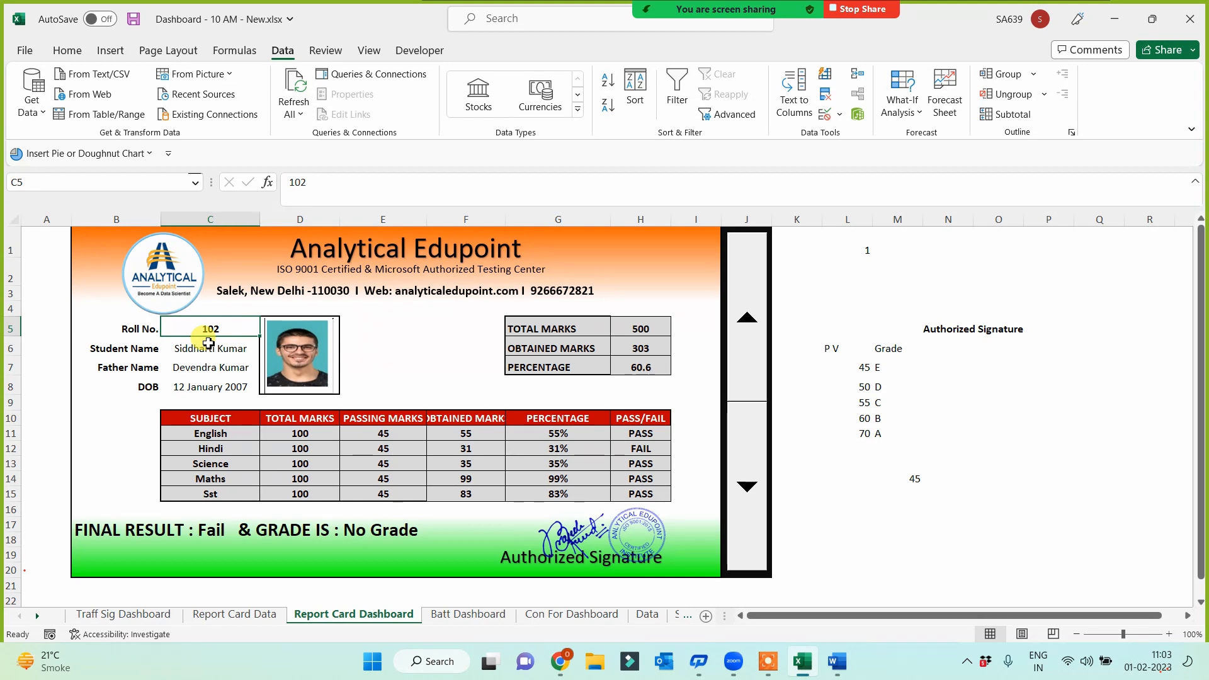
{"action": "type", "text": "="}
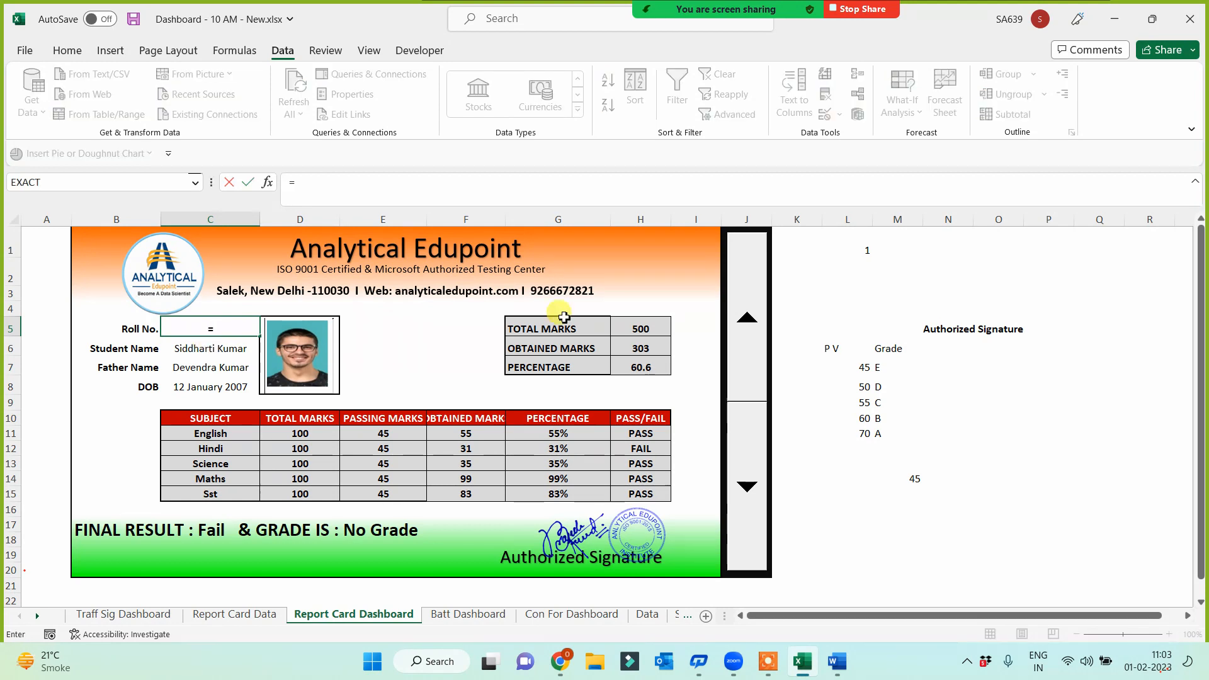
{"action": "left_click", "coordinate": [863, 251]}
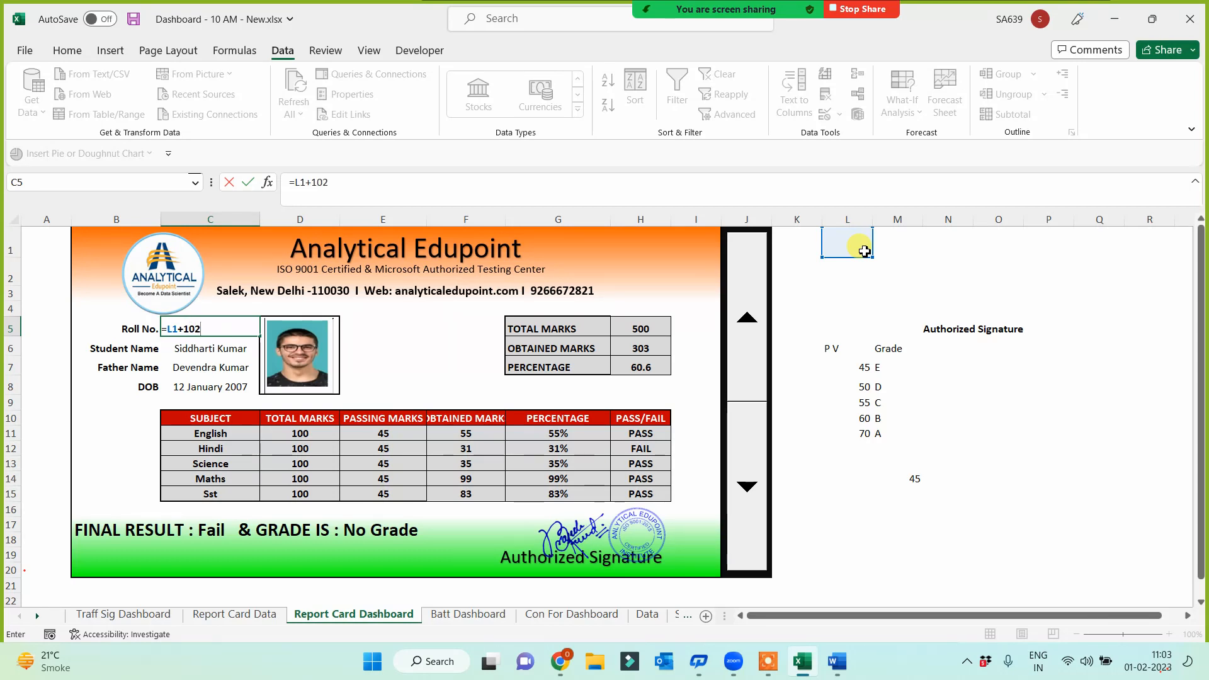
{"action": "key", "text": "Return"}
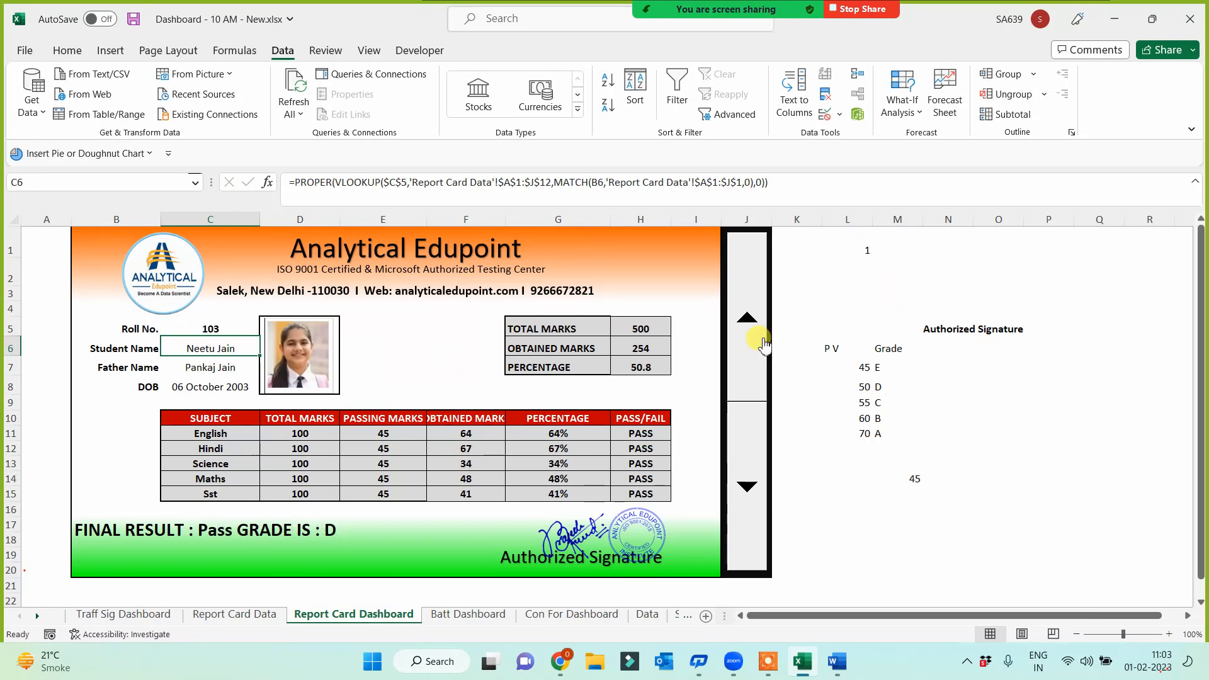
{"action": "left_click", "coordinate": [748, 322]}
{"action": "left_click", "coordinate": [747, 324]}
{"action": "left_click", "coordinate": [746, 328]}
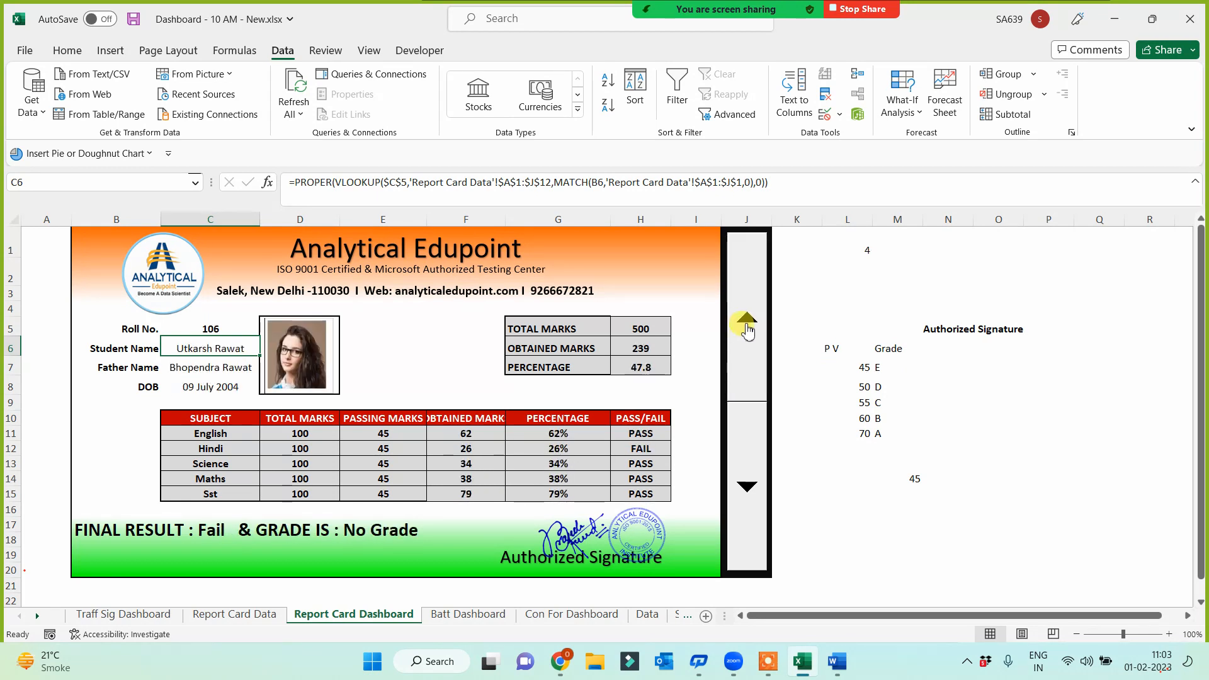
{"action": "left_click", "coordinate": [748, 327]}
{"action": "left_click", "coordinate": [748, 327]}
{"action": "left_click", "coordinate": [747, 328]}
{"action": "left_click", "coordinate": [747, 327]}
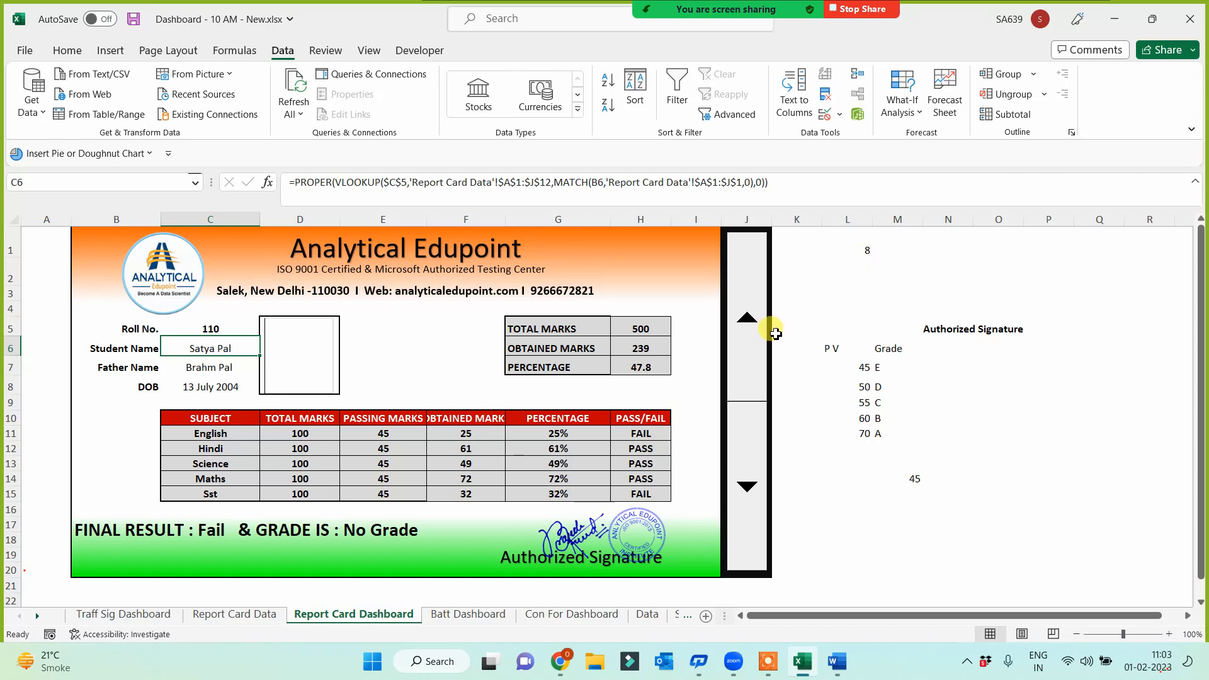
{"action": "left_click", "coordinate": [748, 322]}
{"action": "left_click", "coordinate": [747, 324]}
{"action": "left_click", "coordinate": [749, 330]}
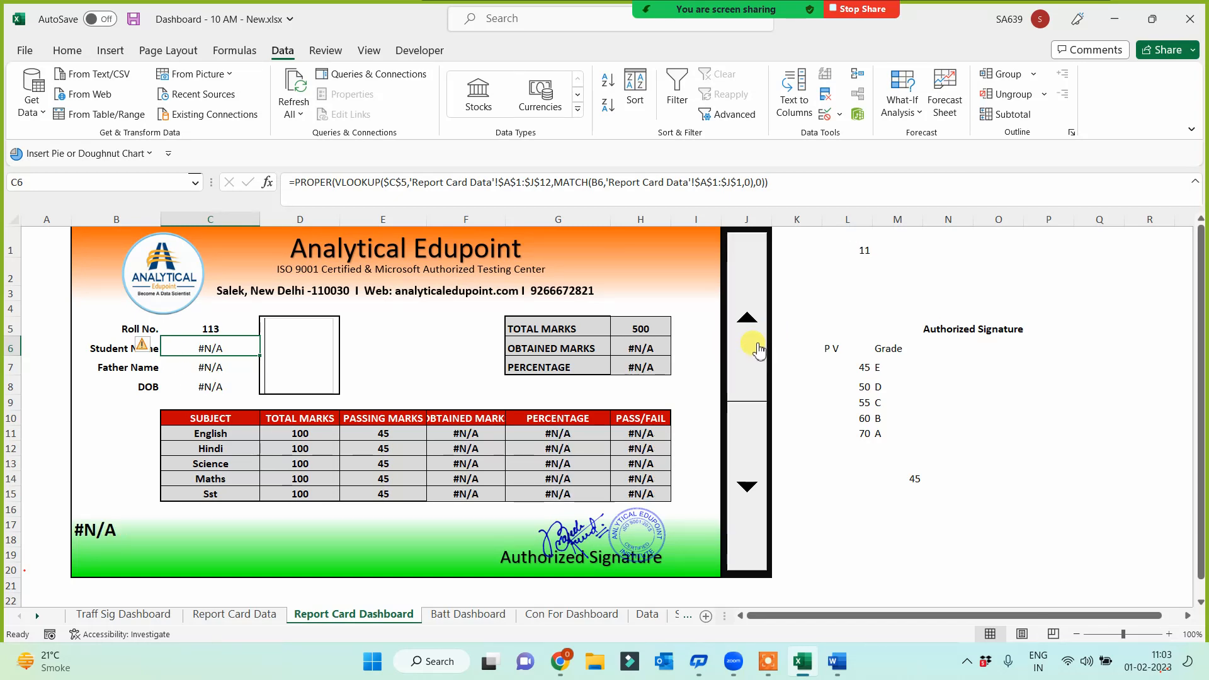
{"action": "left_click", "coordinate": [746, 486]}
{"action": "left_click", "coordinate": [746, 486]}
{"action": "left_click", "coordinate": [746, 486]}
{"action": "left_click", "coordinate": [745, 486]}
{"action": "left_click", "coordinate": [745, 486]}
{"action": "left_click", "coordinate": [746, 486]}
{"action": "left_click", "coordinate": [746, 486]}
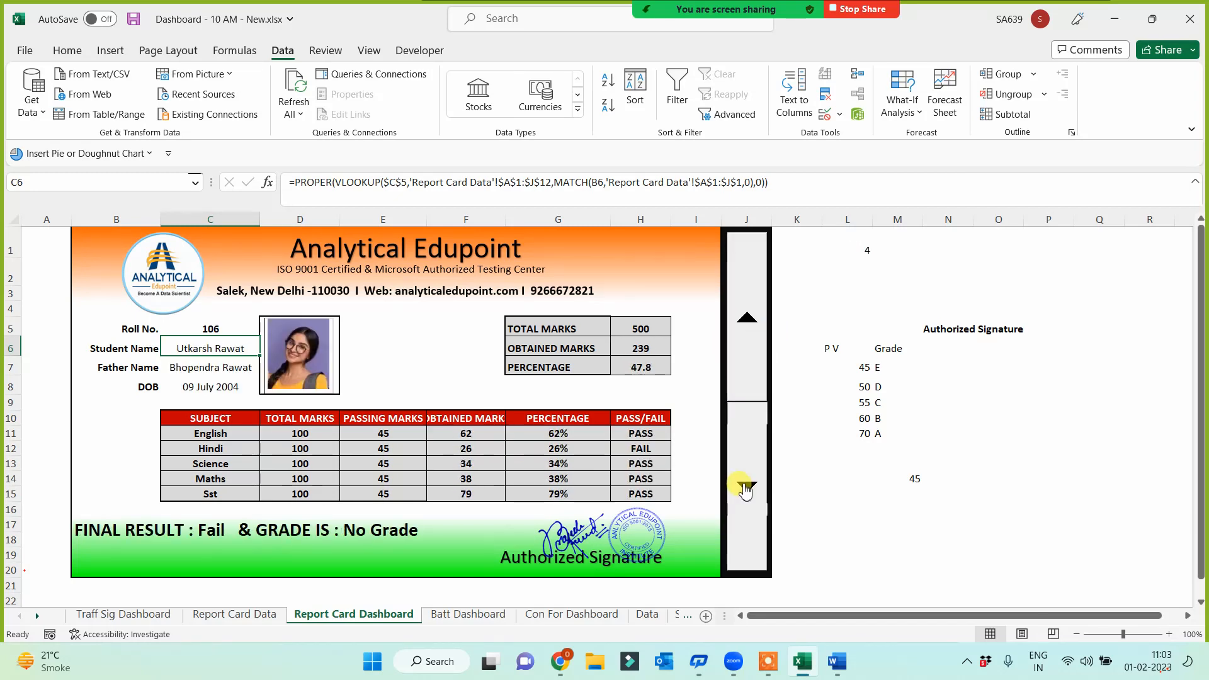
{"action": "left_click", "coordinate": [746, 486]}
{"action": "left_click", "coordinate": [746, 486]}
{"action": "left_click", "coordinate": [746, 486]}
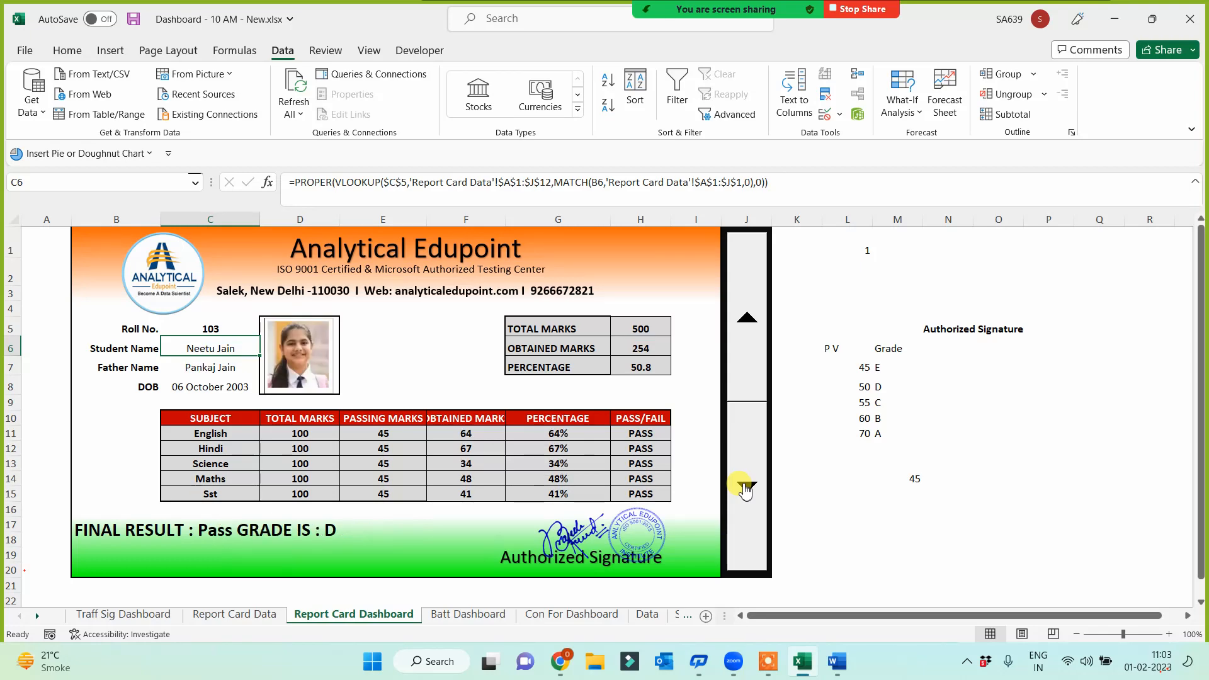
After checking the Report Card Data sheet, change C5's formula to =L1+101
{"action": "left_click", "coordinate": [262, 619]}
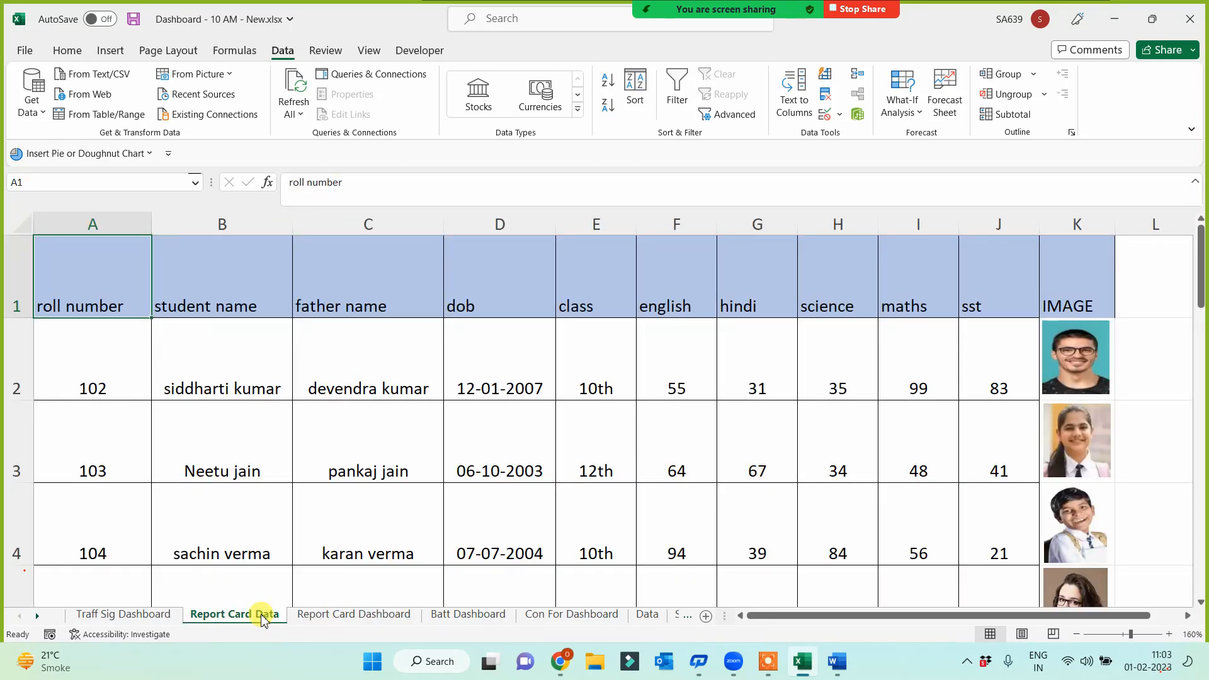
{"action": "left_click", "coordinate": [316, 615]}
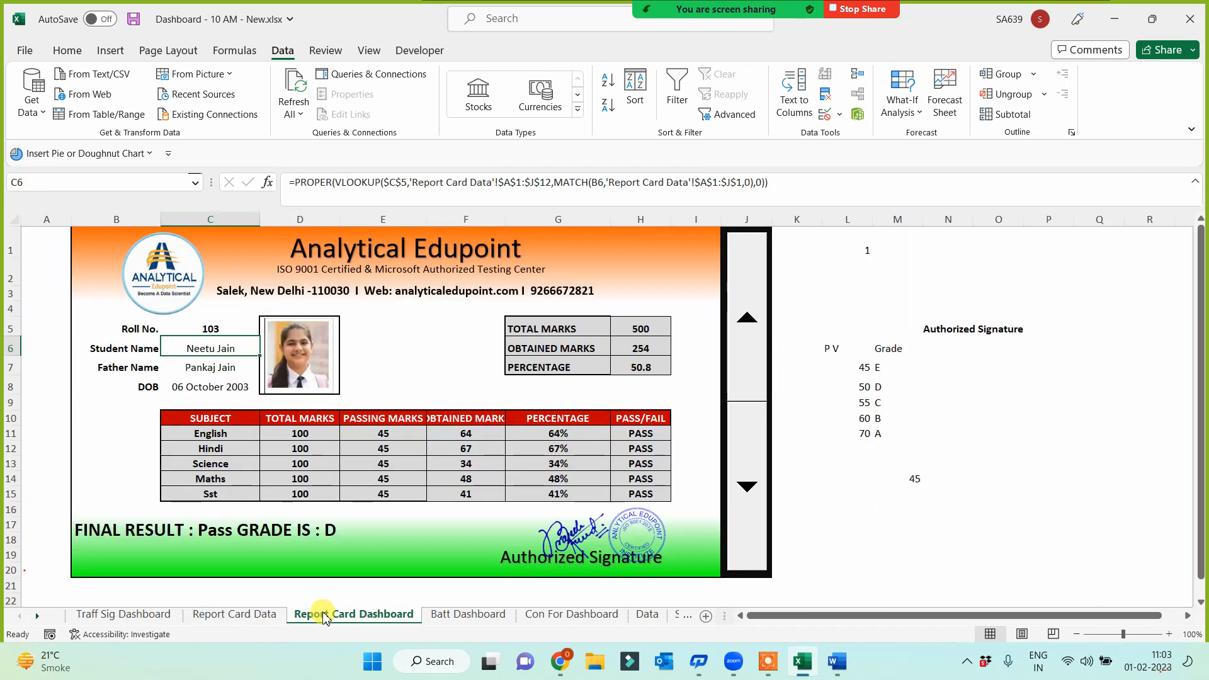
{"action": "left_click", "coordinate": [229, 326]}
{"action": "left_click", "coordinate": [342, 182]}
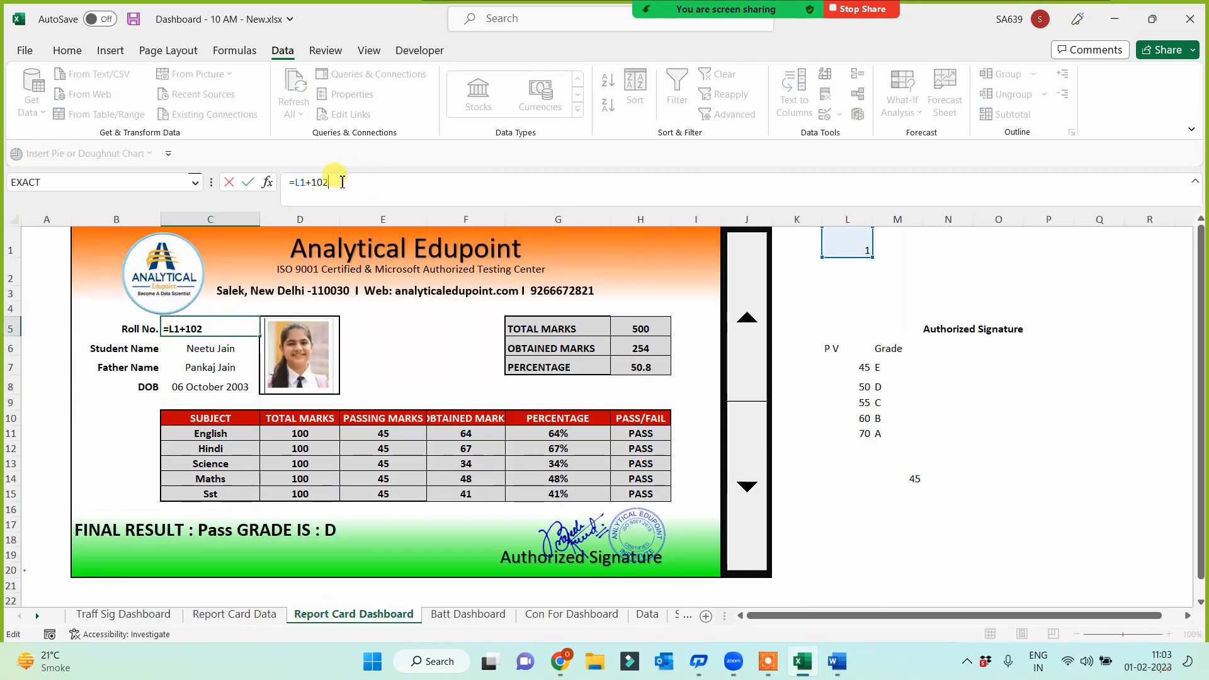
{"action": "key", "text": "Return"}
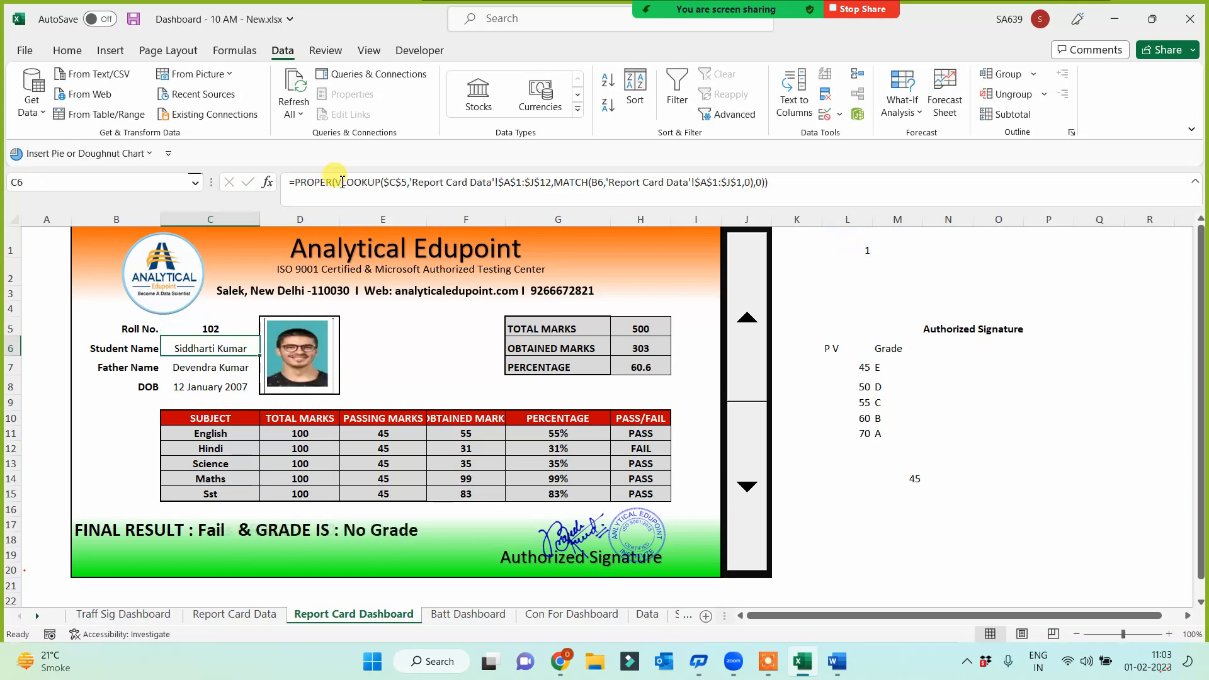
Test the spinner by stepping roll numbers up and down, landing on roll 110
{"action": "left_click", "coordinate": [756, 340]}
{"action": "left_click", "coordinate": [755, 340]}
{"action": "left_click", "coordinate": [754, 338]}
{"action": "left_click", "coordinate": [754, 339]}
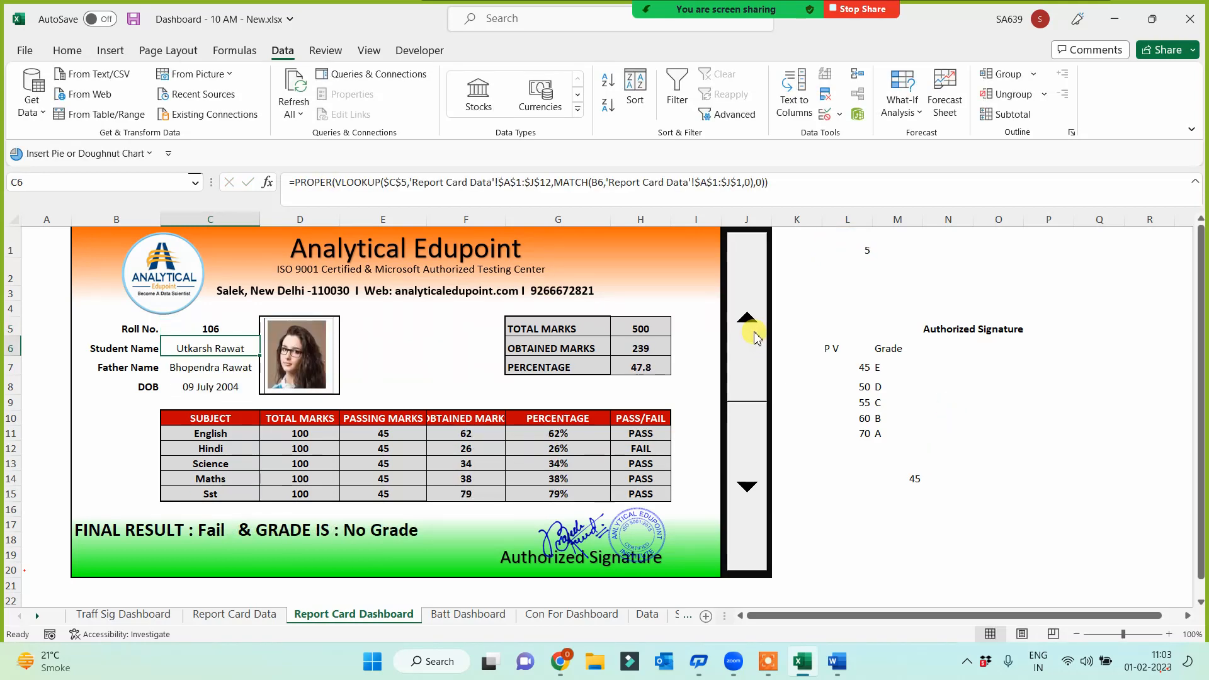
{"action": "left_click", "coordinate": [753, 338]}
{"action": "left_click", "coordinate": [753, 338]}
{"action": "left_click", "coordinate": [753, 338]}
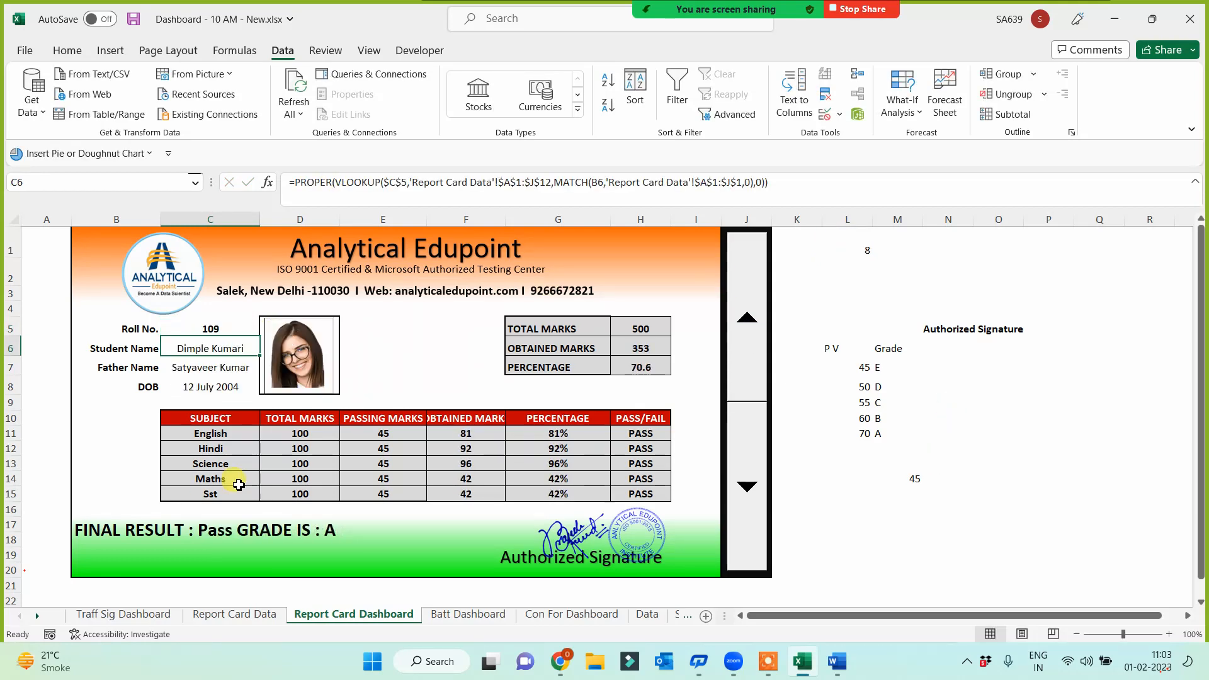
{"action": "left_click", "coordinate": [760, 369]}
{"action": "left_click", "coordinate": [761, 370]}
{"action": "left_click", "coordinate": [760, 370]}
{"action": "left_click", "coordinate": [748, 463]}
{"action": "left_click", "coordinate": [750, 474]}
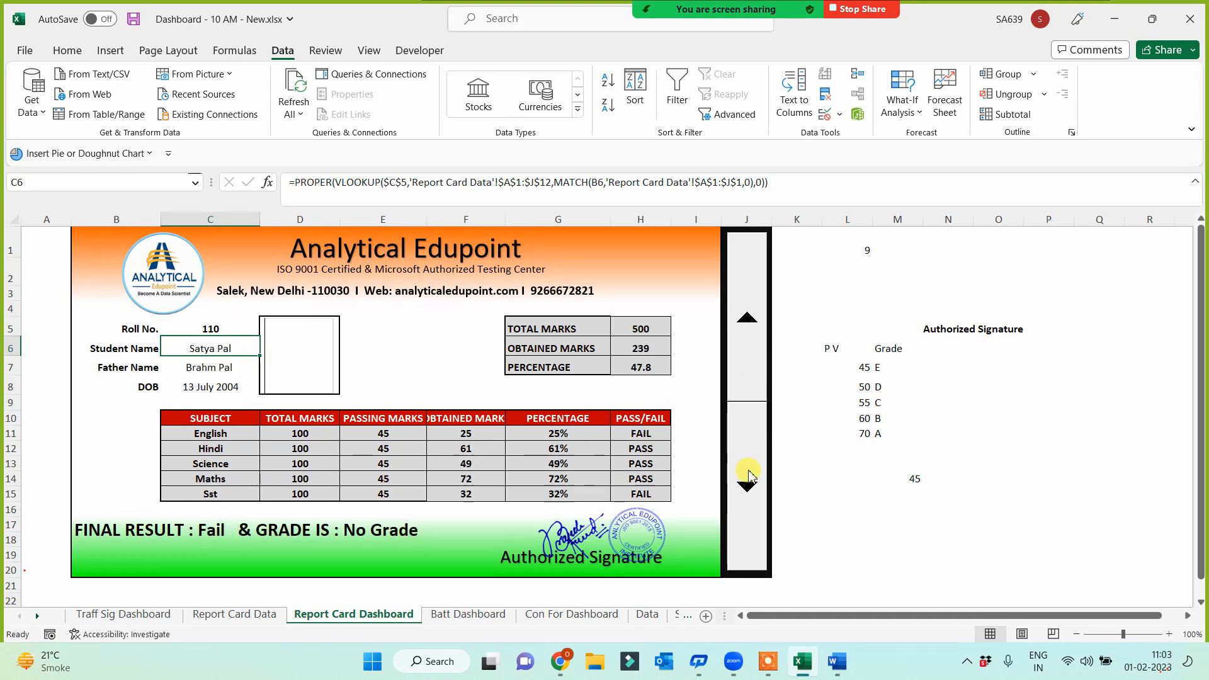